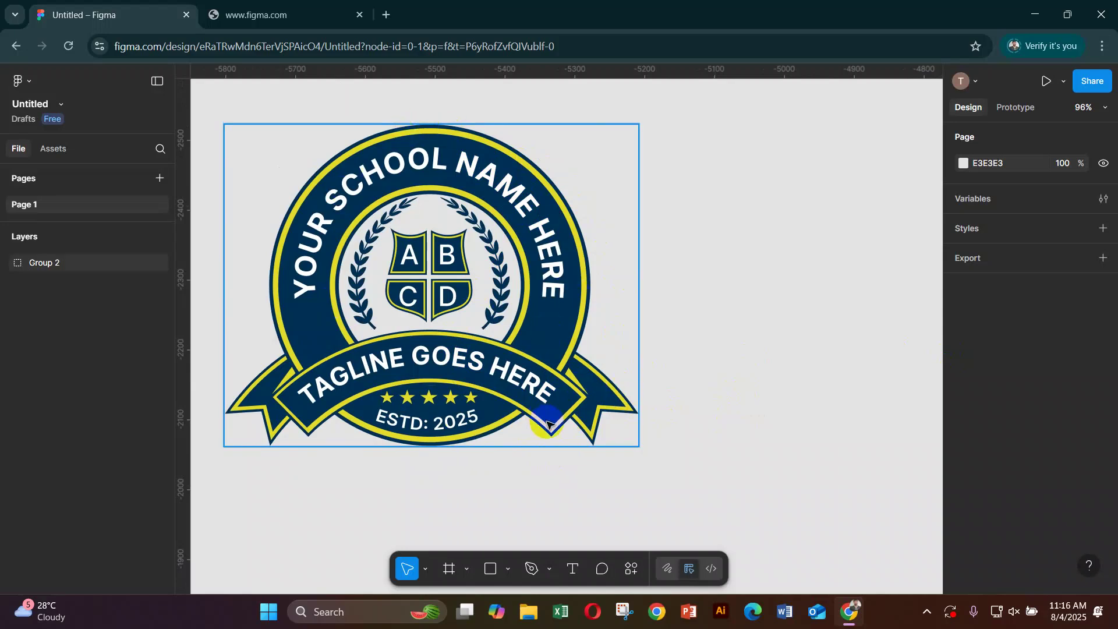
- Examine the finished school badge logo on the canvas as a reference for the emblem design
{"action": "left_click", "coordinate": [639, 449]}
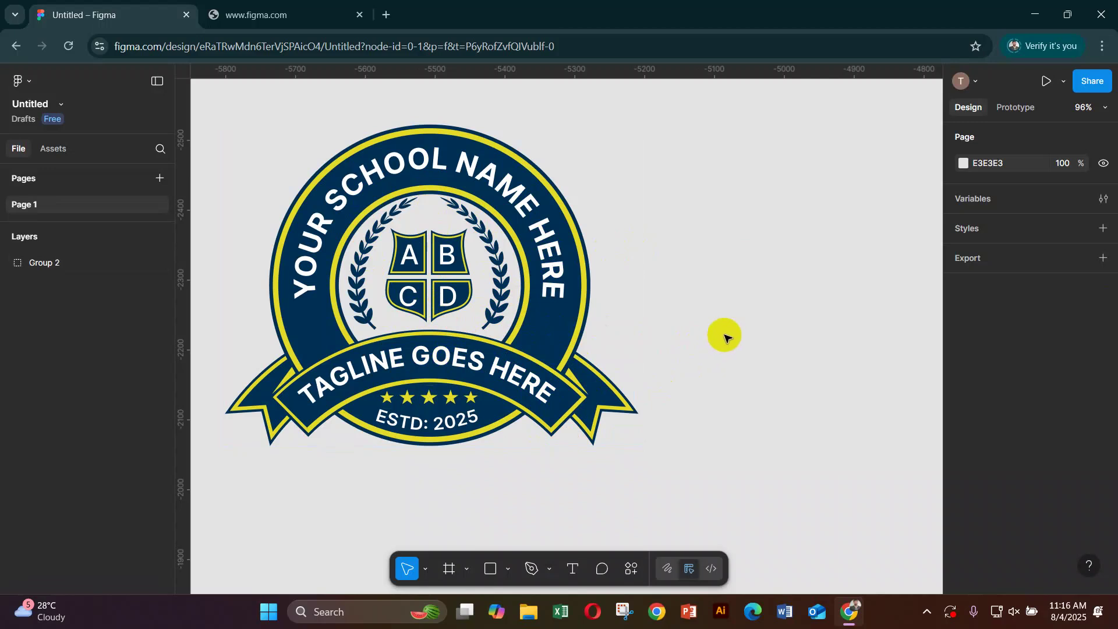
{"action": "key", "text": "ctrl+minus"}
{"action": "key", "text": "ctrl+minus"}
{"action": "left_click_drag", "start_coordinate": [635, 330], "coordinate": [487, 299]}
{"action": "scroll", "coordinate": [503, 302], "scroll_direction": "up", "scroll_amount": 4}
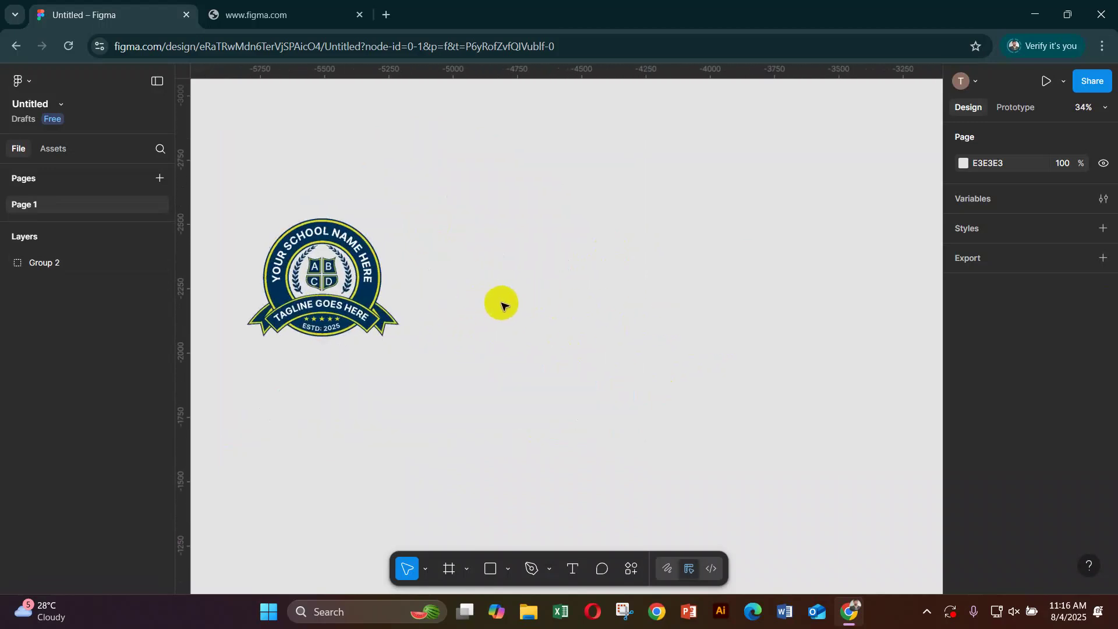
{"action": "left_click_drag", "start_coordinate": [418, 297], "coordinate": [463, 286]}
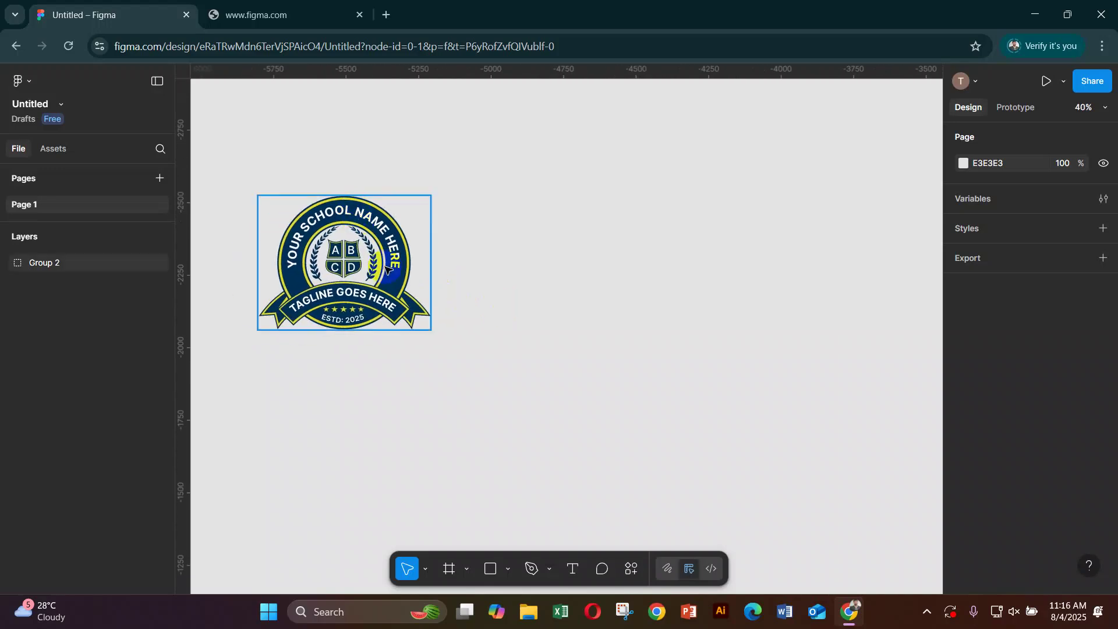
{"action": "scroll", "coordinate": [407, 298], "scroll_direction": "up", "scroll_amount": 3}
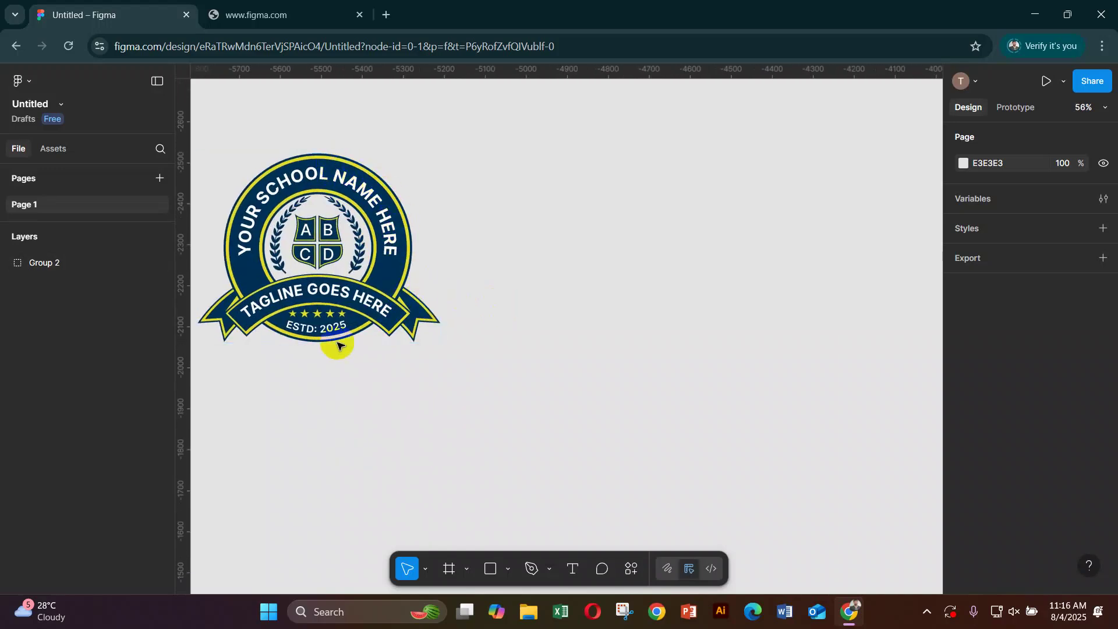
{"action": "left_click_drag", "start_coordinate": [611, 392], "coordinate": [517, 337]}
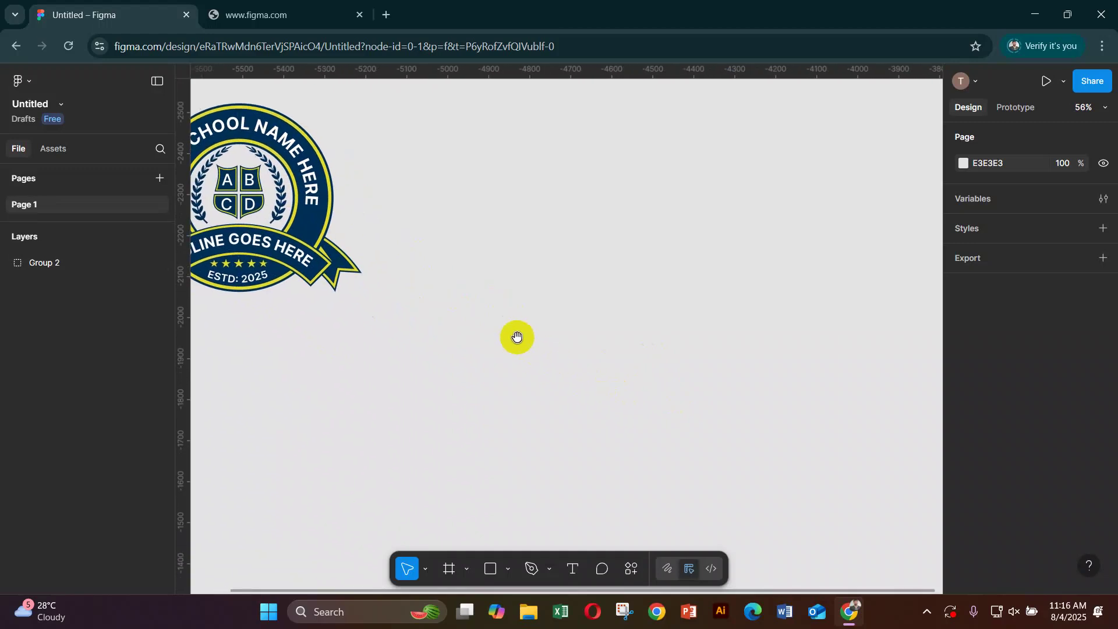
- Draw a circle about 426 × 426 in the empty canvas area beside the reference badge
{"action": "left_click", "coordinate": [505, 569]}
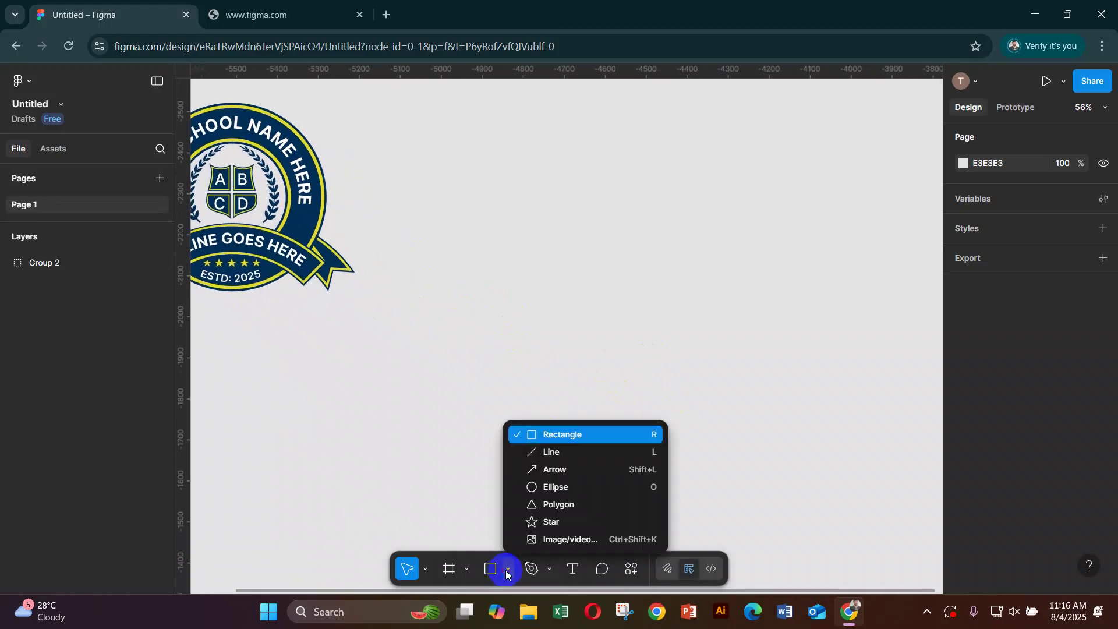
{"action": "left_click", "coordinate": [547, 484]}
{"action": "left_click_drag", "start_coordinate": [525, 218], "coordinate": [700, 393]}
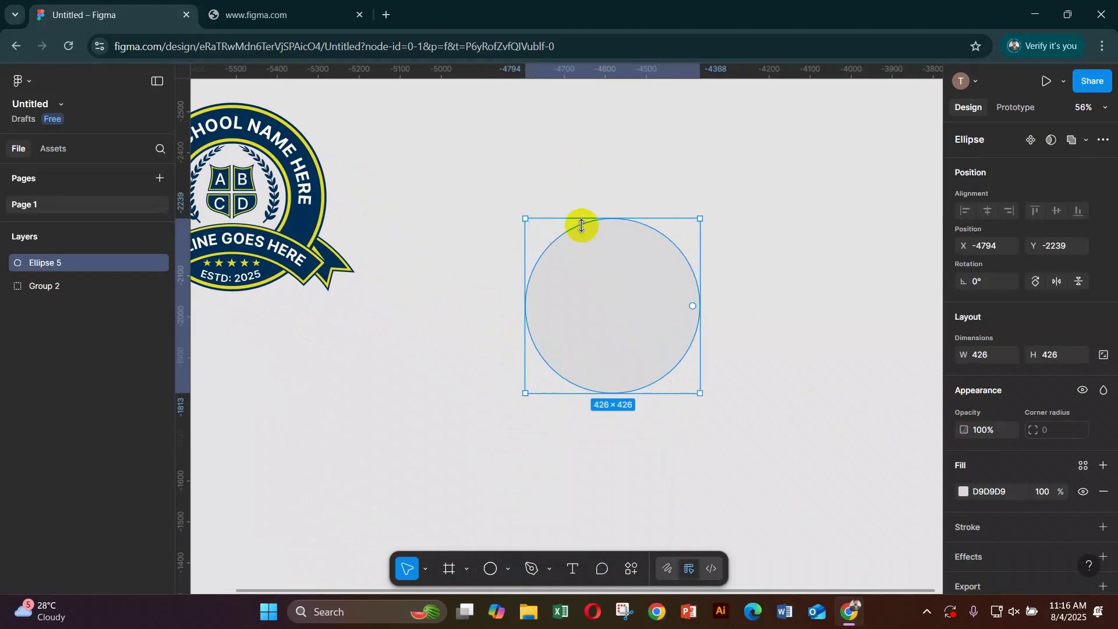
- Change the circle's fill color to the muted red B64C4C
{"action": "scroll", "coordinate": [728, 314], "scroll_direction": "up", "scroll_amount": 3}
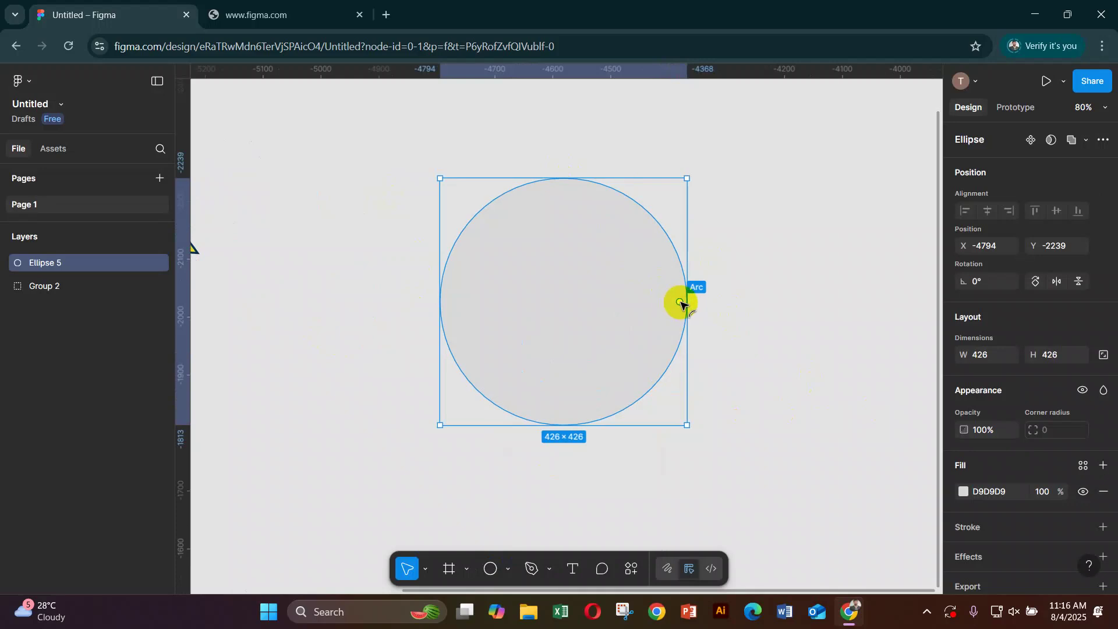
{"action": "scroll", "coordinate": [1048, 419], "scroll_direction": "down", "scroll_amount": 1}
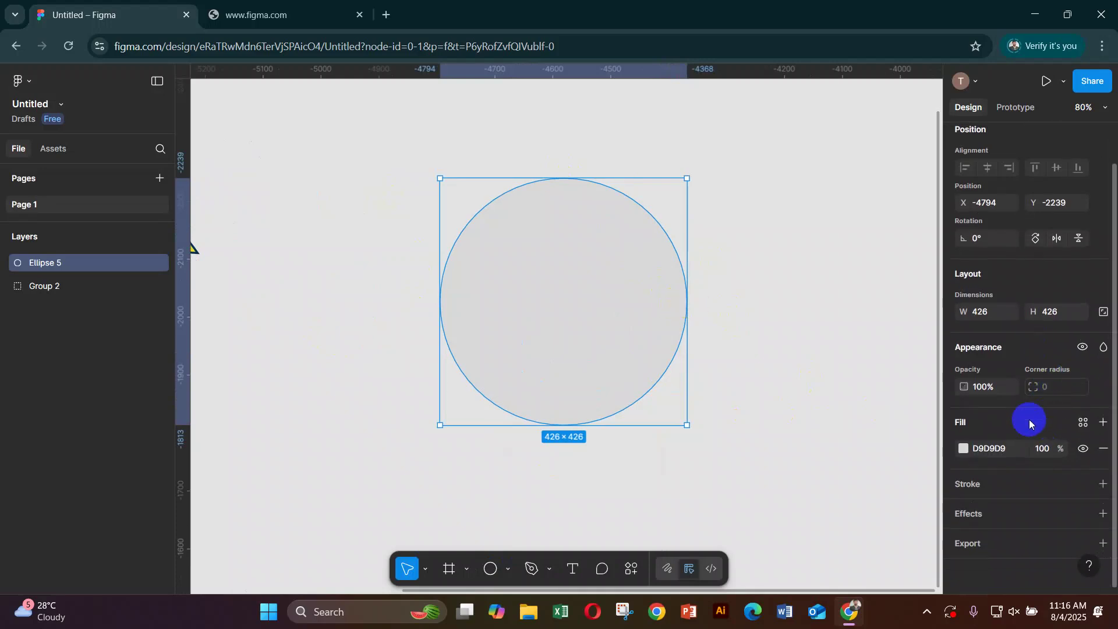
{"action": "left_click", "coordinate": [964, 448]}
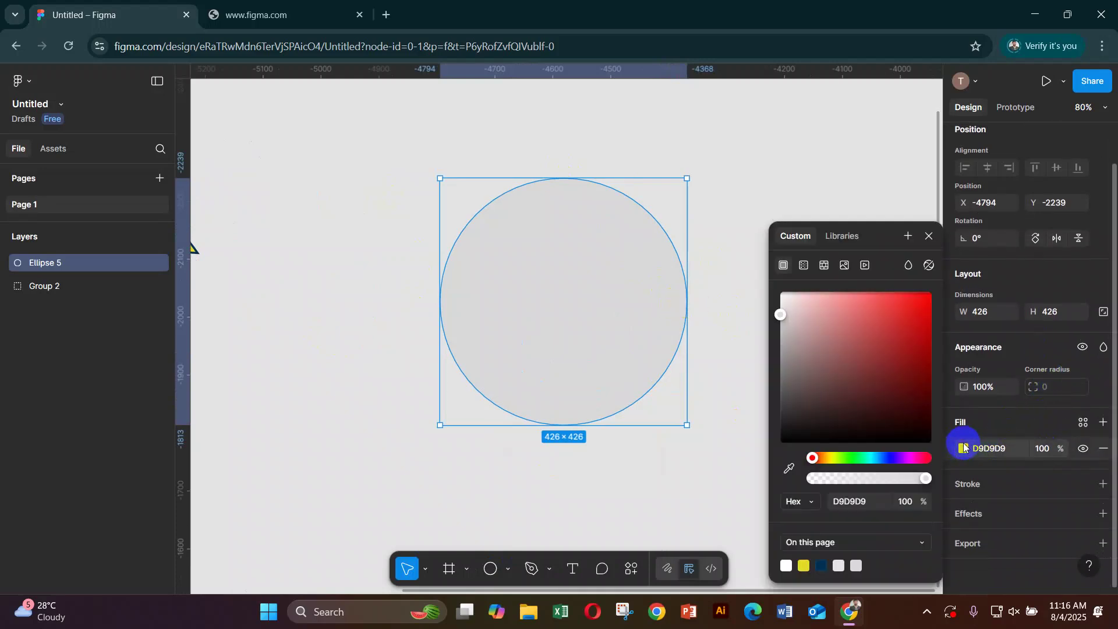
{"action": "left_click", "coordinate": [869, 343]}
{"action": "left_click", "coordinate": [928, 236]}
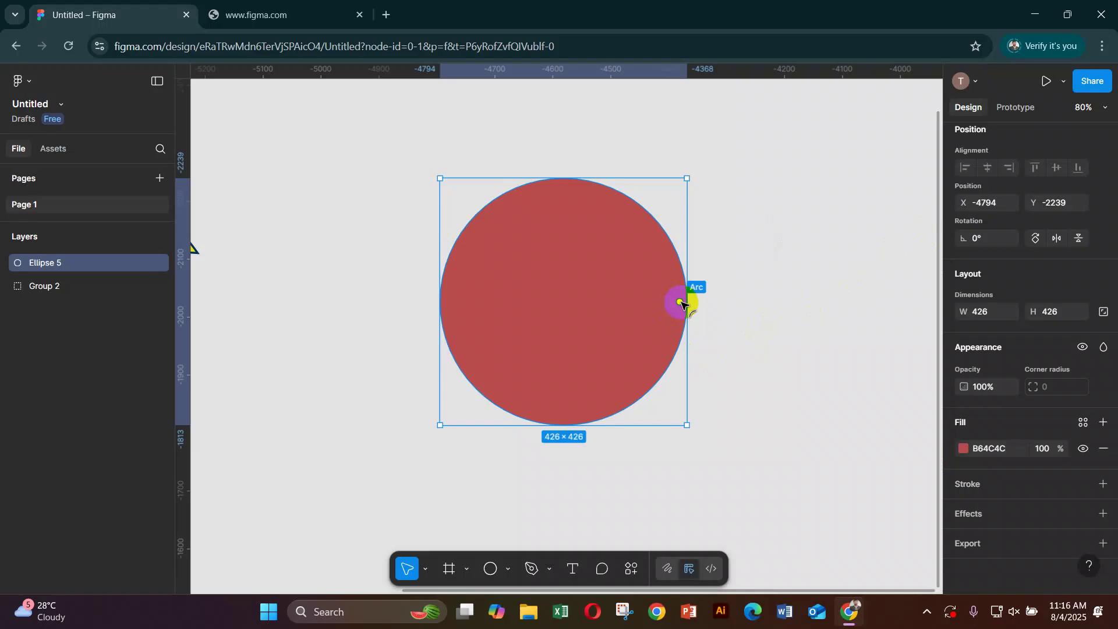
- Cut the circle to a half-disc with a -50% arc sweep, try rotating its start angle, and undo the rotation
{"action": "left_click_drag", "start_coordinate": [681, 302], "coordinate": [486, 304]}
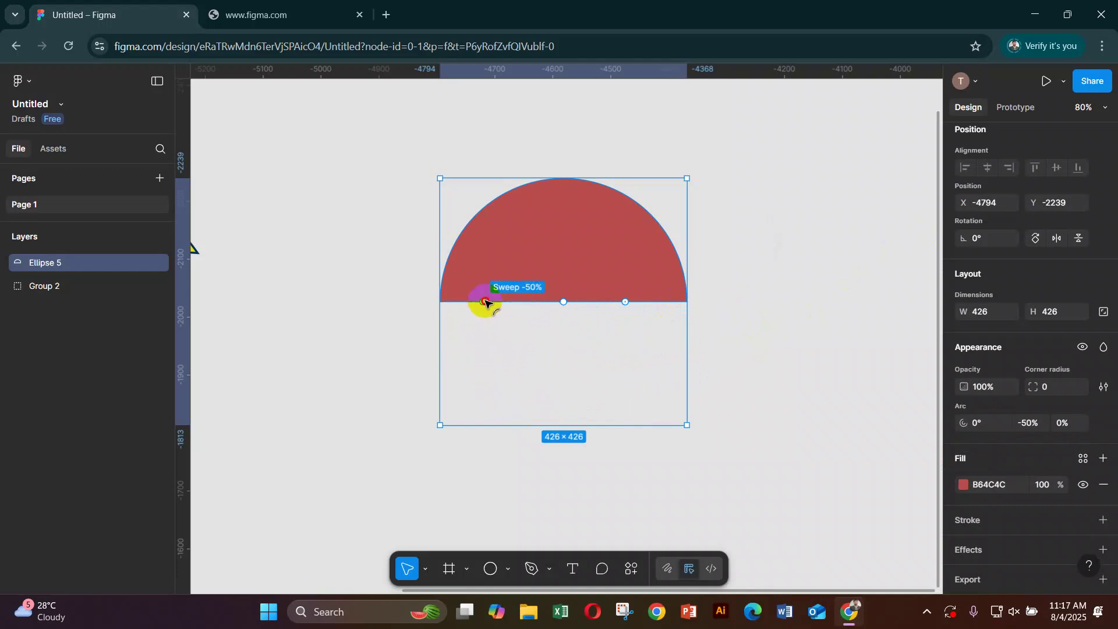
{"action": "mouse_move", "coordinate": [486, 302]}
{"action": "left_mouse_down"}
{"action": "mouse_move", "coordinate": [566, 350]}
{"action": "mouse_move", "coordinate": [619, 325]}
{"action": "mouse_move", "coordinate": [629, 304]}
{"action": "mouse_move", "coordinate": [569, 320]}
{"action": "mouse_move", "coordinate": [499, 304]}
{"action": "left_mouse_up"}
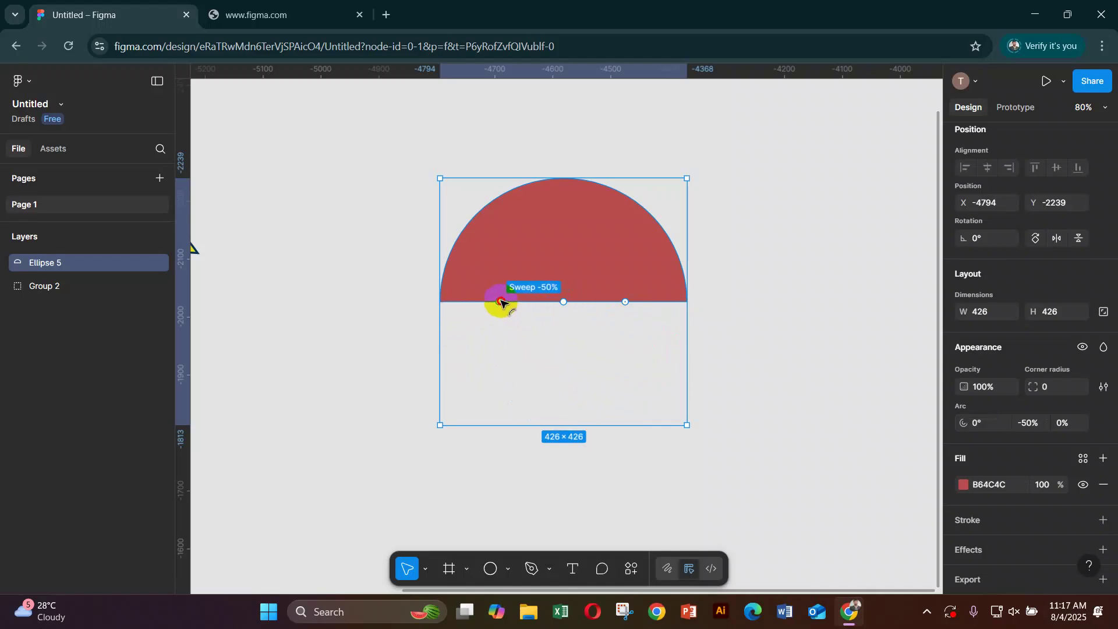
{"action": "left_click_drag", "start_coordinate": [627, 302], "coordinate": [599, 262]}
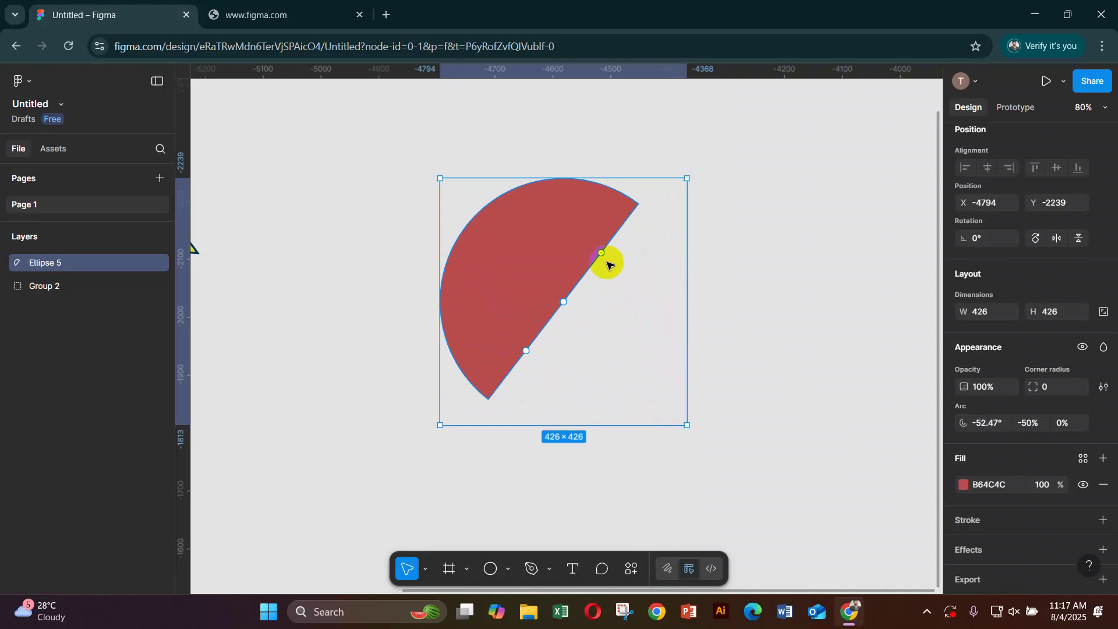
{"action": "key", "text": "ctrl+z"}
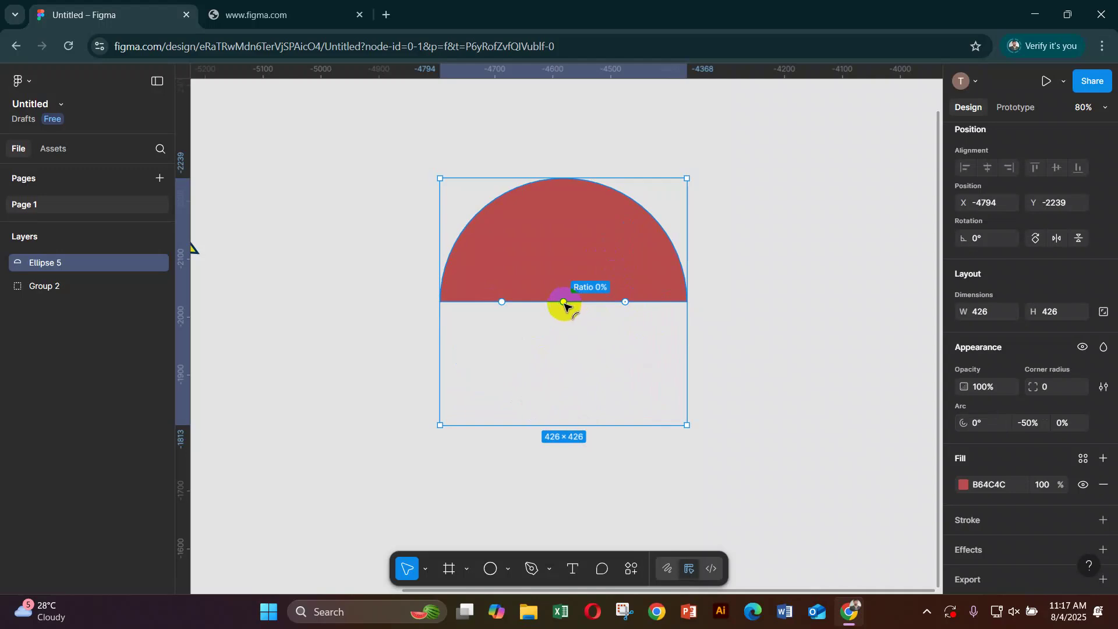
- Hollow out the half-disc and extend its arc to a 100% sweep, forming a ring with a ratio of about 70%
{"action": "left_click_drag", "start_coordinate": [563, 302], "coordinate": [562, 215]}
{"action": "left_click_drag", "start_coordinate": [459, 302], "coordinate": [643, 302]}
{"action": "scroll", "coordinate": [579, 309], "scroll_direction": "down", "scroll_amount": 3}
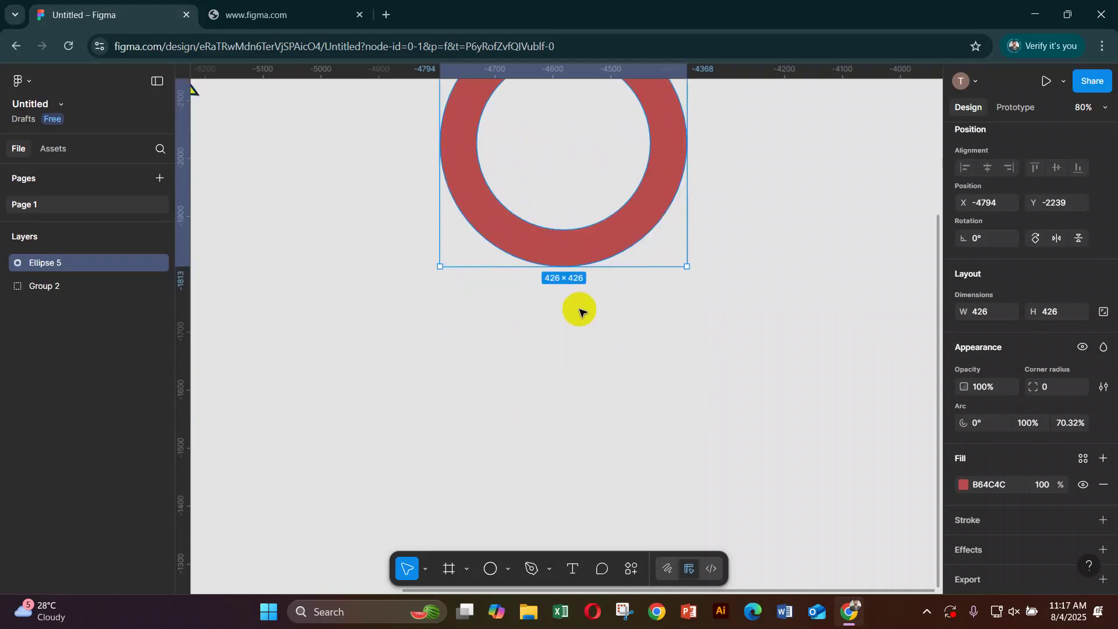
{"action": "left_click_drag", "start_coordinate": [324, 174], "coordinate": [655, 377]}
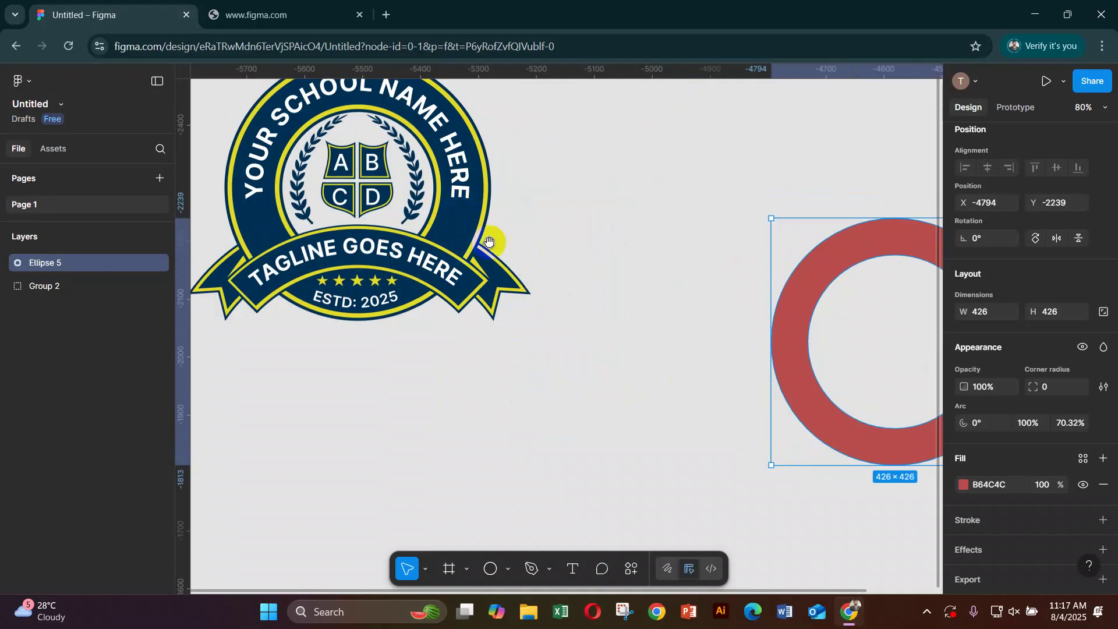
{"action": "left_click_drag", "start_coordinate": [780, 323], "coordinate": [464, 325]}
- Undo the ring and arc edits back to the full red circle
{"action": "key", "text": "ctrl+z"}
{"action": "key", "text": "ctrl+z"}
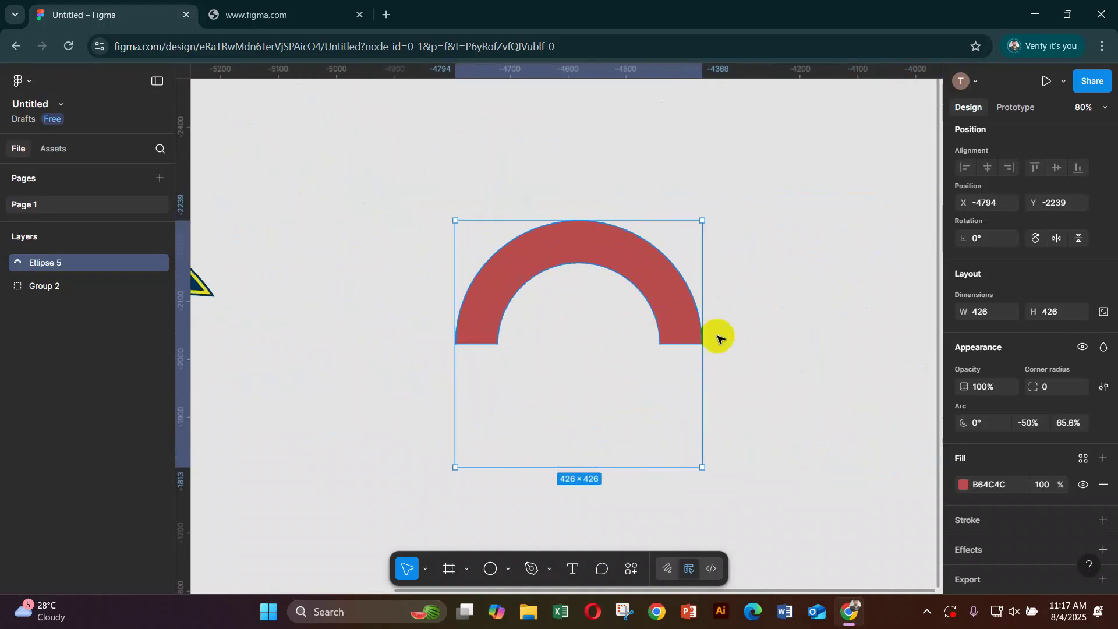
{"action": "key", "text": "ctrl+z"}
{"action": "key", "text": "ctrl+z"}
{"action": "left_click", "coordinate": [674, 354]}
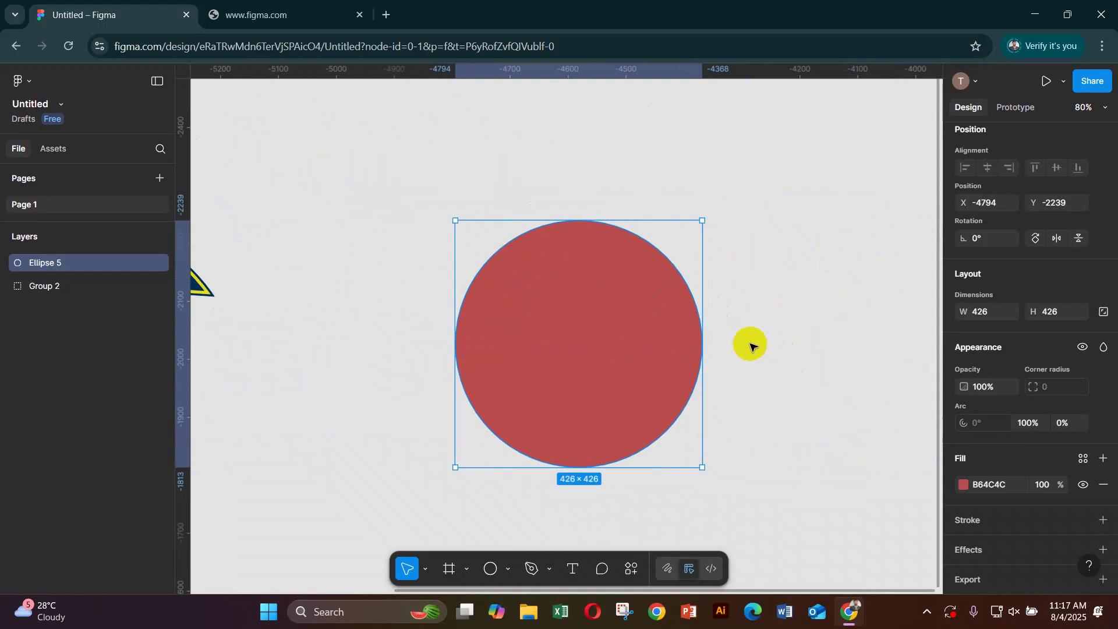
- Turn the circle into a closed ring using its arc handles, with a 100% sweep and an inner ratio of about 62%
{"action": "scroll", "coordinate": [750, 343], "scroll_direction": "down", "scroll_amount": 3}
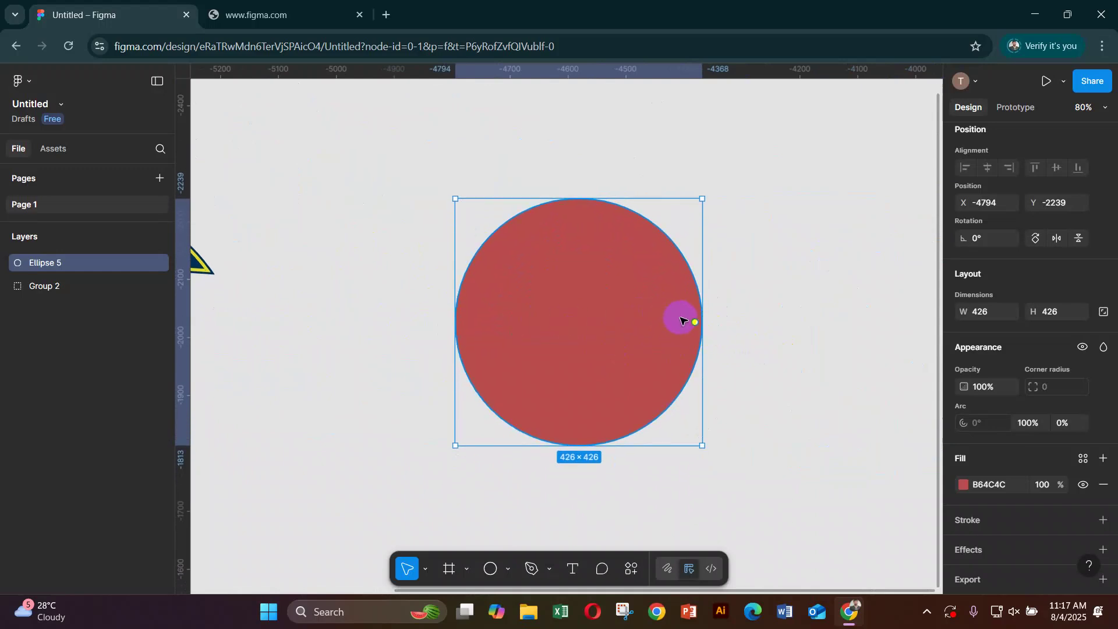
{"action": "left_click_drag", "start_coordinate": [695, 323], "coordinate": [500, 321]}
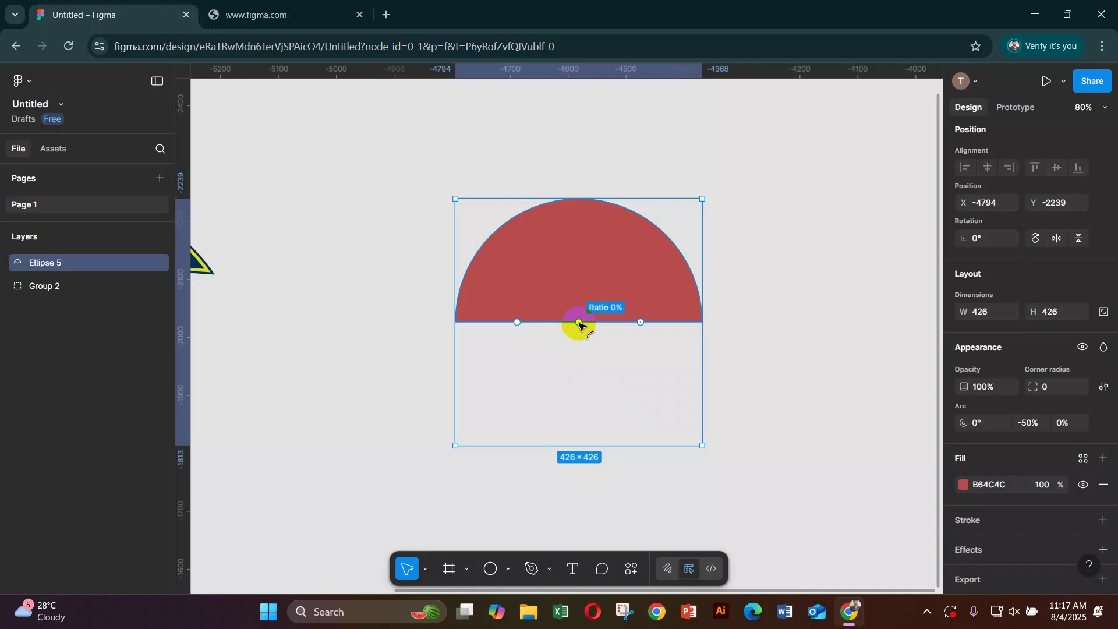
{"action": "left_click_drag", "start_coordinate": [578, 324], "coordinate": [581, 249]}
{"action": "left_click_drag", "start_coordinate": [478, 322], "coordinate": [657, 321]}
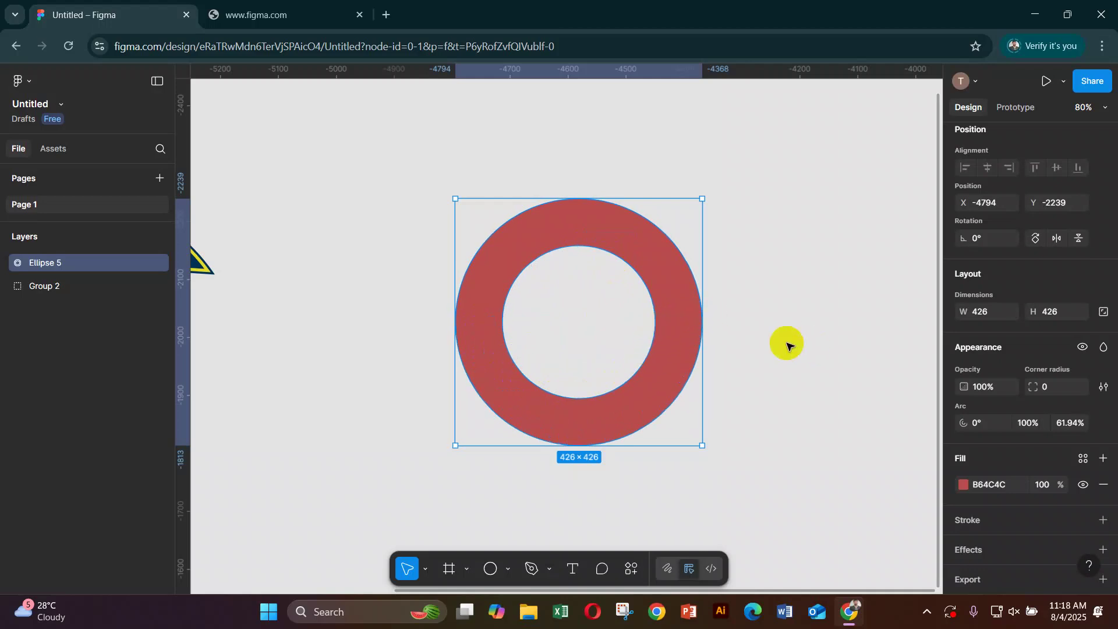
- Flatten the red ring into a vector path
{"action": "left_click", "coordinate": [746, 315]}
{"action": "left_click_drag", "start_coordinate": [597, 342], "coordinate": [640, 372]}
{"action": "left_click", "coordinate": [641, 260]}
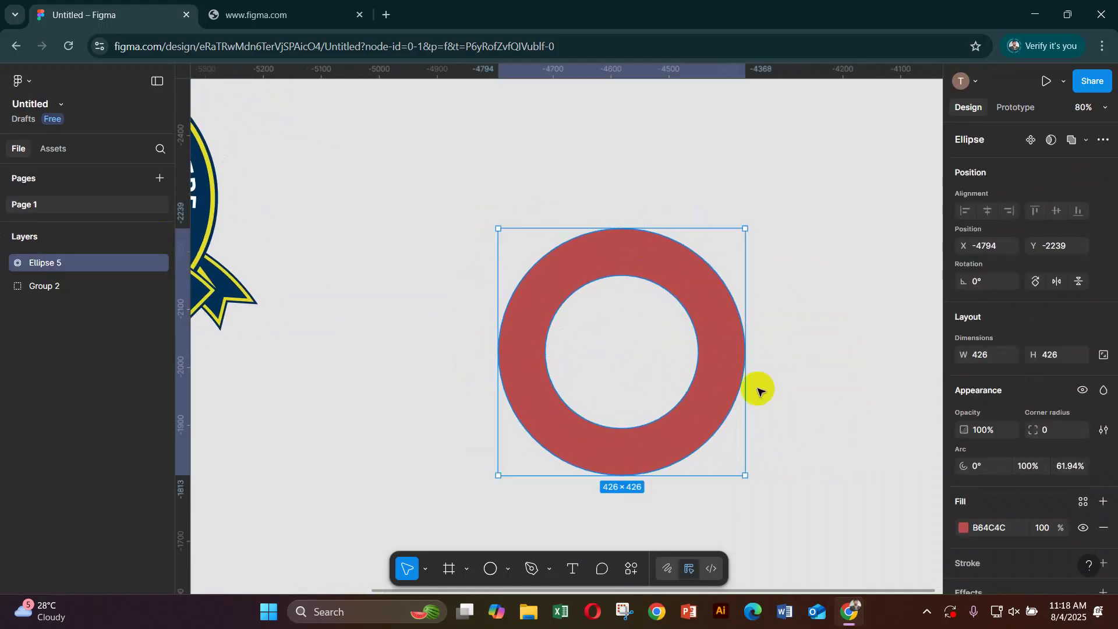
{"action": "scroll", "coordinate": [611, 371], "scroll_direction": "up", "scroll_amount": 3}
{"action": "scroll", "coordinate": [611, 371], "scroll_direction": "up", "scroll_amount": 1}
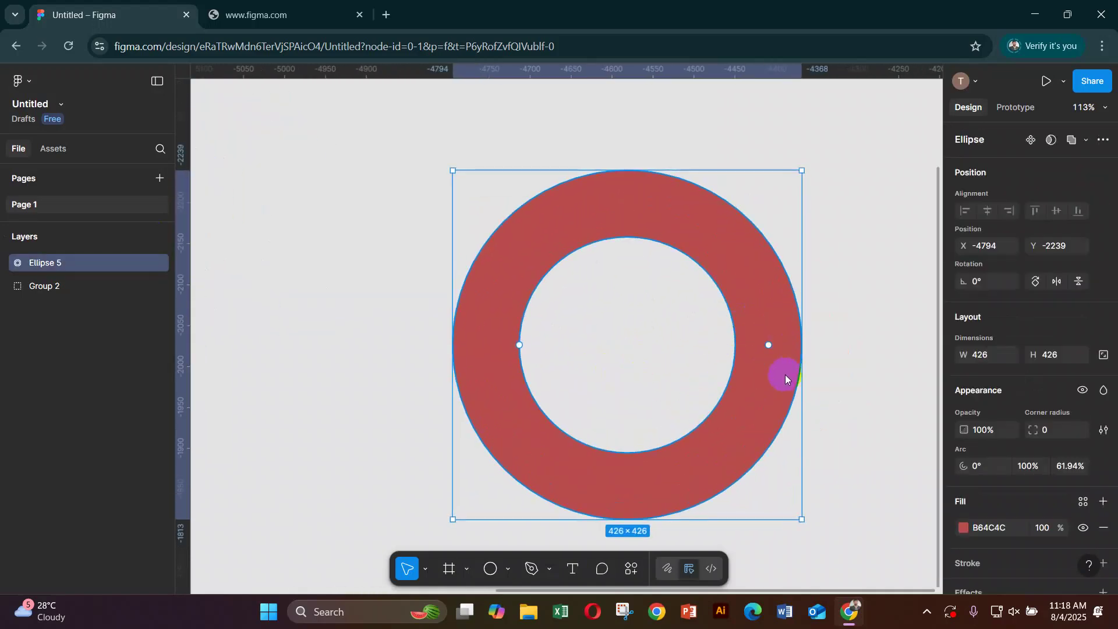
{"action": "right_click", "coordinate": [717, 220]}
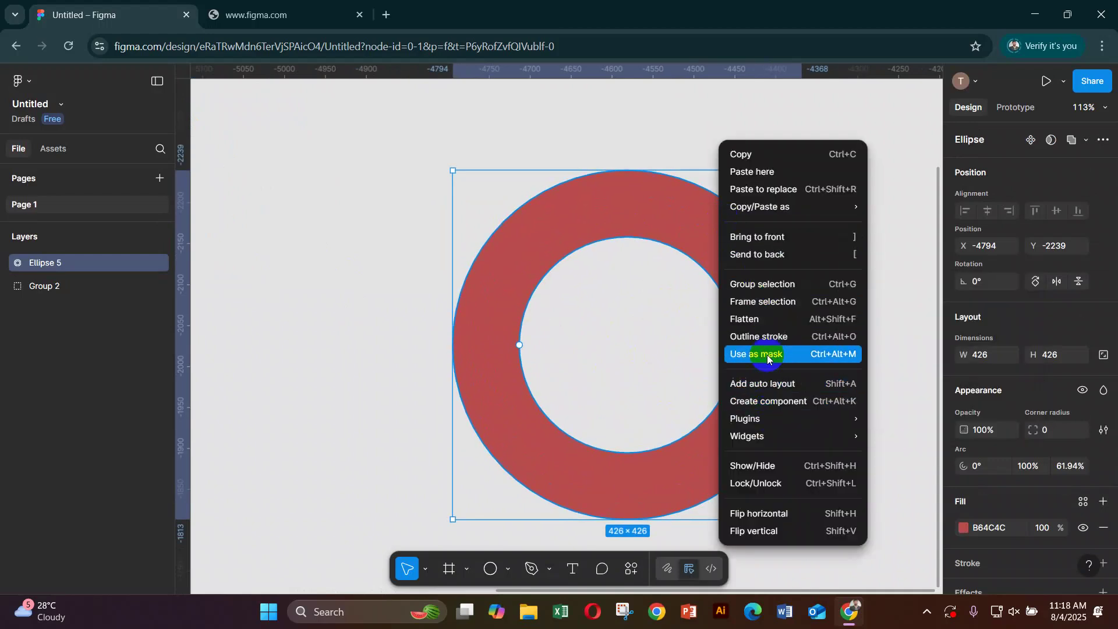
{"action": "left_click", "coordinate": [766, 320]}
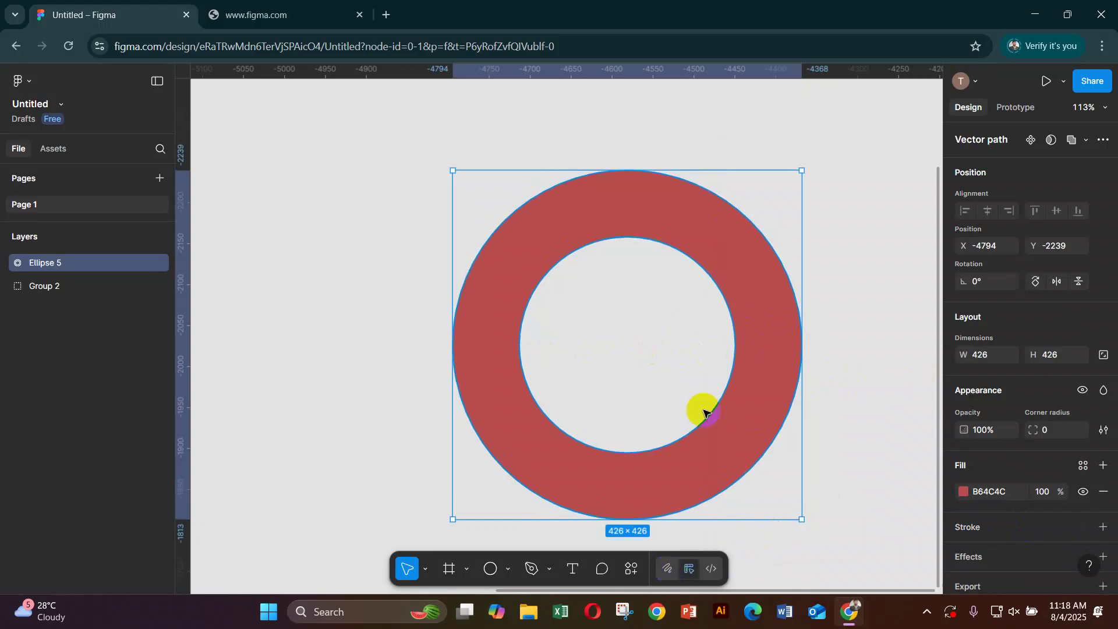
- Move the ring closer to the reference badge, to about X -4898, Y -2406, and switch to Draw mode
{"action": "left_click_drag", "start_coordinate": [503, 316], "coordinate": [628, 347]}
{"action": "left_click_drag", "start_coordinate": [467, 296], "coordinate": [743, 391]}
{"action": "left_click_drag", "start_coordinate": [409, 141], "coordinate": [548, 229]}
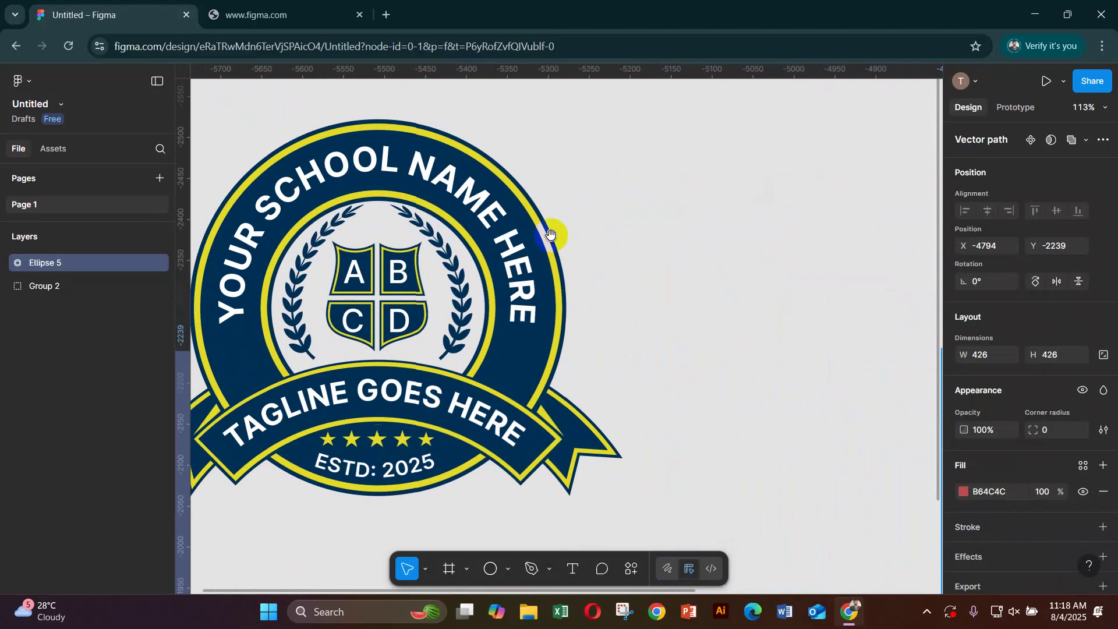
{"action": "left_click", "coordinate": [529, 198]}
{"action": "left_click_drag", "start_coordinate": [711, 302], "coordinate": [307, 235]}
{"action": "left_click_drag", "start_coordinate": [596, 299], "coordinate": [538, 176]}
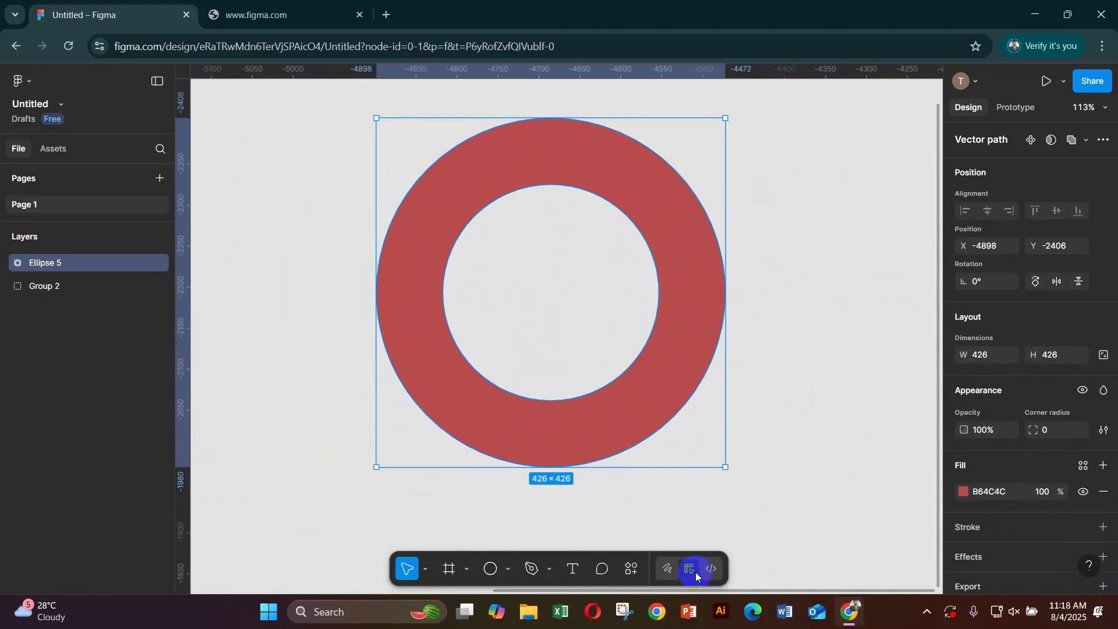
{"action": "left_click", "coordinate": [668, 569]}
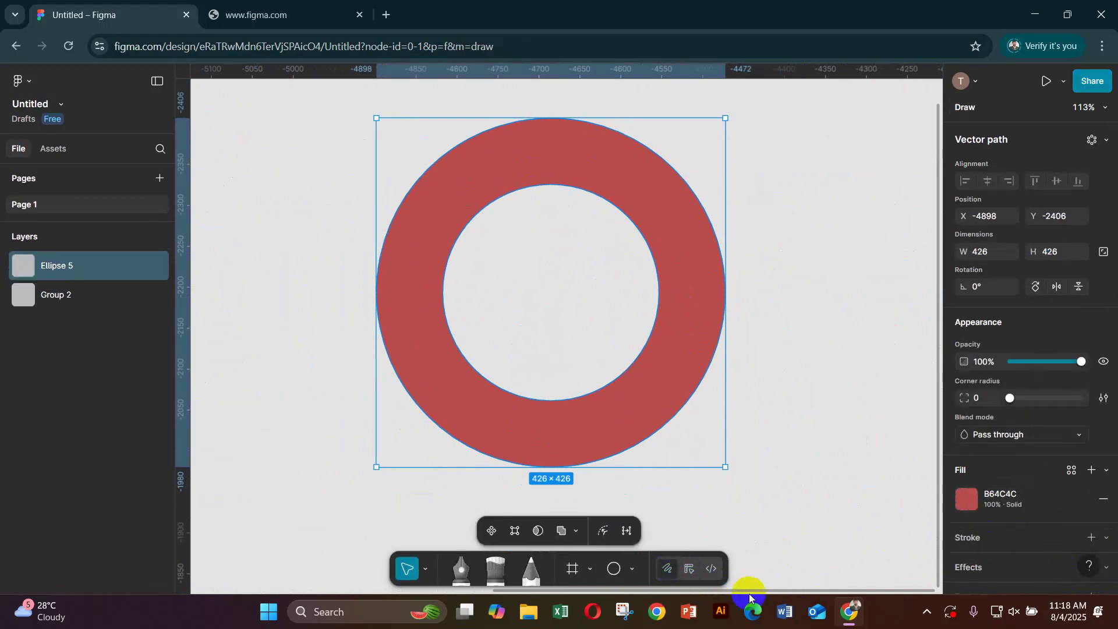
- Offset the ring's path outward by 20 and apply it
{"action": "left_click", "coordinate": [603, 530]}
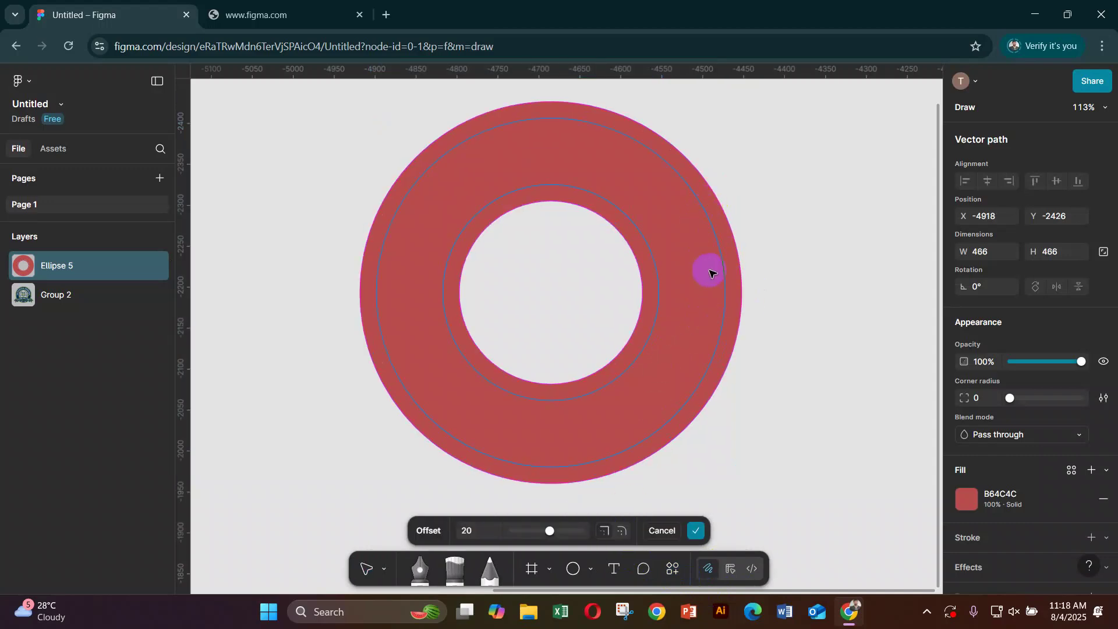
{"action": "left_click_drag", "start_coordinate": [712, 179], "coordinate": [708, 186]}
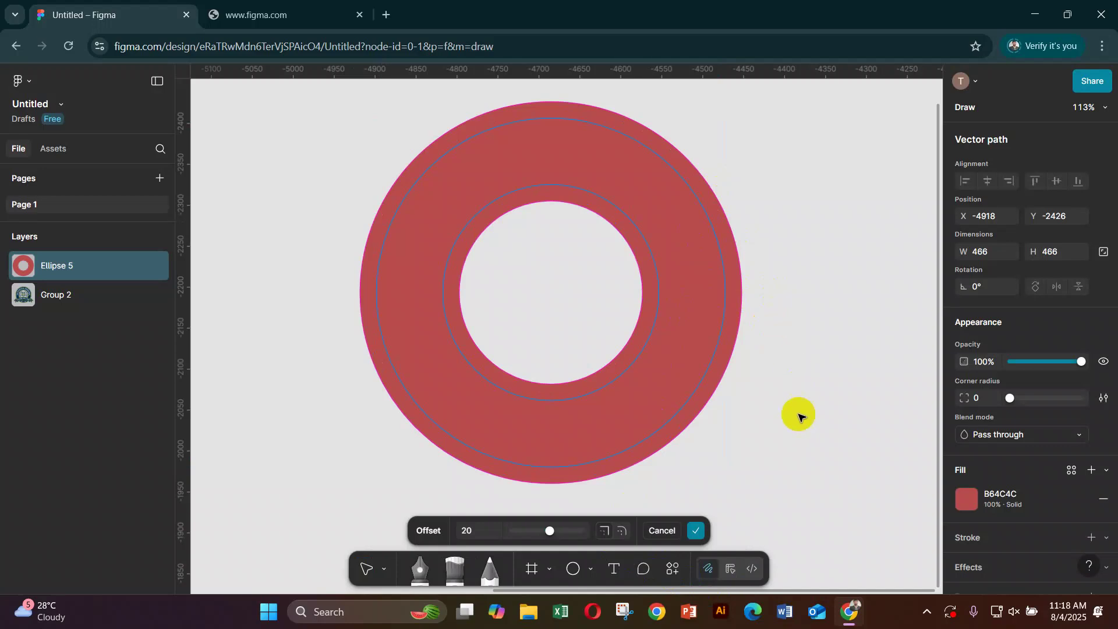
{"action": "left_click", "coordinate": [374, 567]}
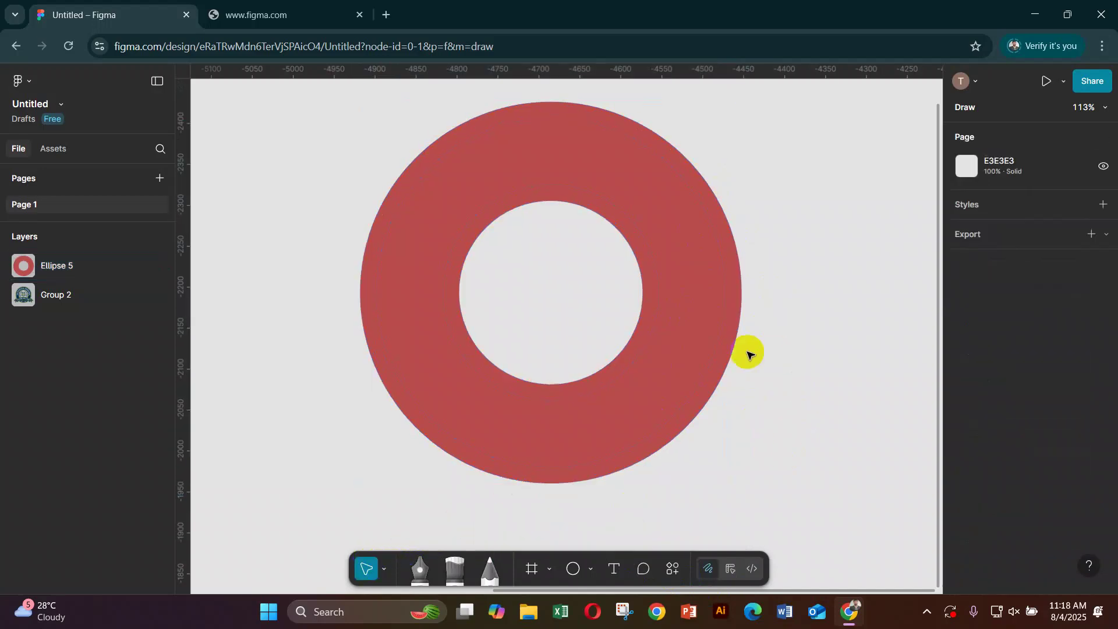
- Undo the path offset on the red ring
{"action": "left_click_drag", "start_coordinate": [717, 326], "coordinate": [562, 327]}
{"action": "key", "text": "ctrl+z"}
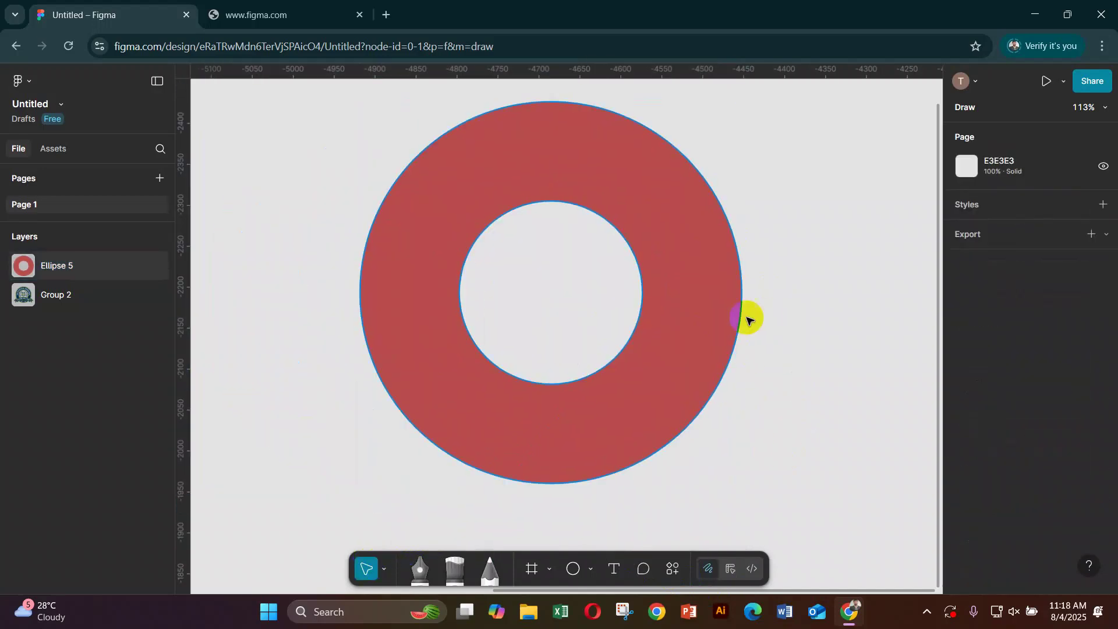
{"action": "key", "text": "ctrl+z"}
{"action": "left_click", "coordinate": [786, 338]}
- Duplicate the red ring, try shifting the copy sideways, and undo the shift to keep the copy directly over the original
{"action": "left_click", "coordinate": [668, 257]}
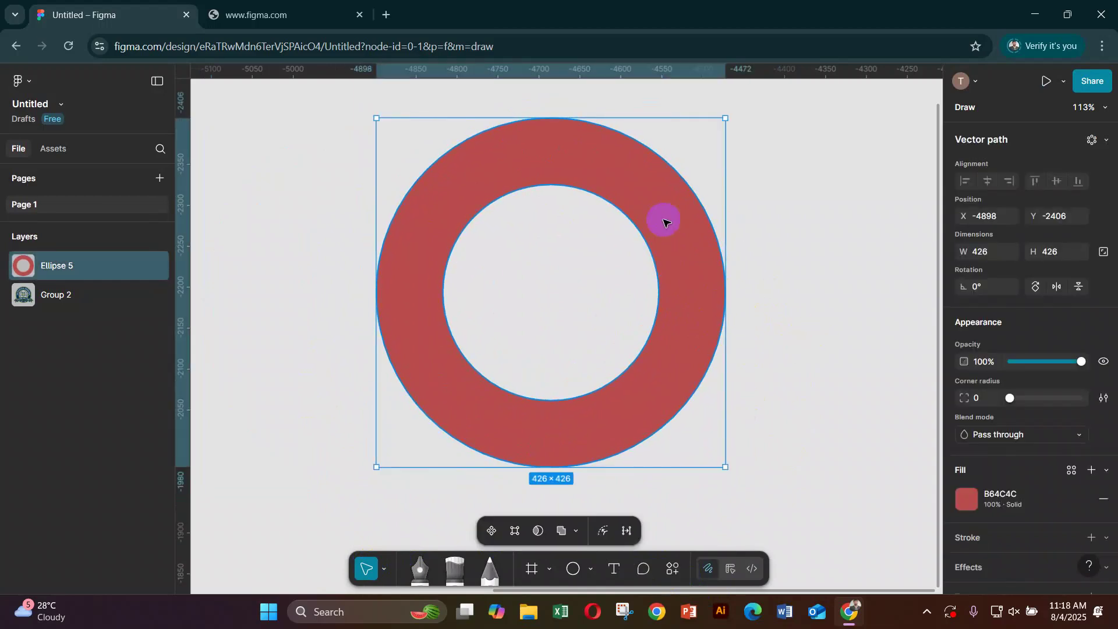
{"action": "key", "text": "ctrl+d"}
{"action": "left_click_drag", "start_coordinate": [680, 220], "coordinate": [811, 222]}
{"action": "key", "text": "ctrl+z"}
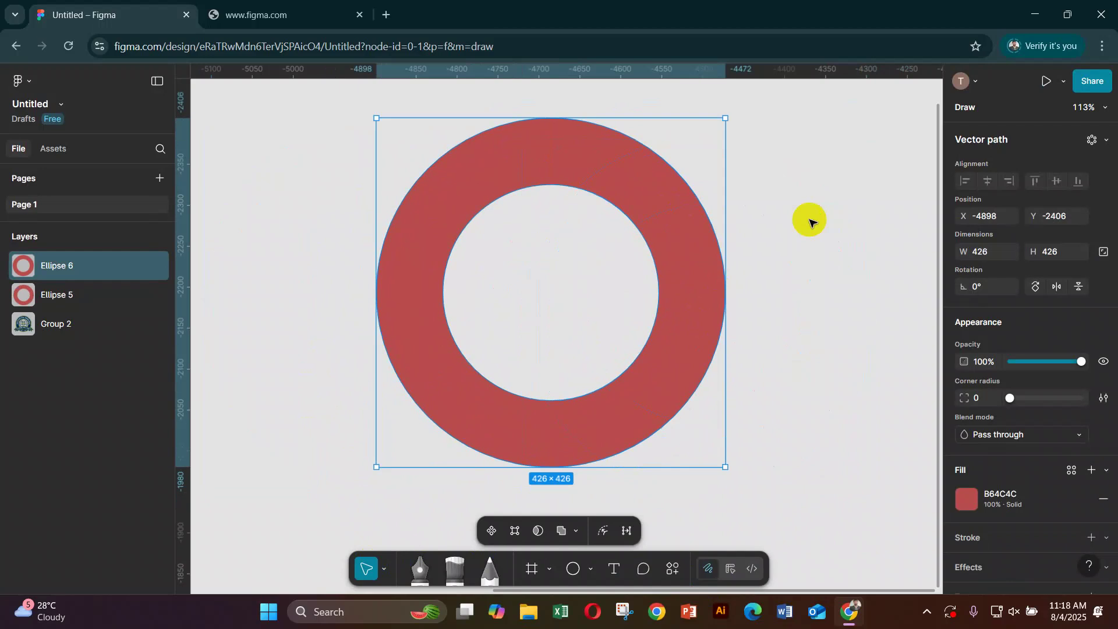
- Offset the duplicated red ring's path by -4 and undo the trial shift of the smaller ring
{"action": "left_click", "coordinate": [603, 530]}
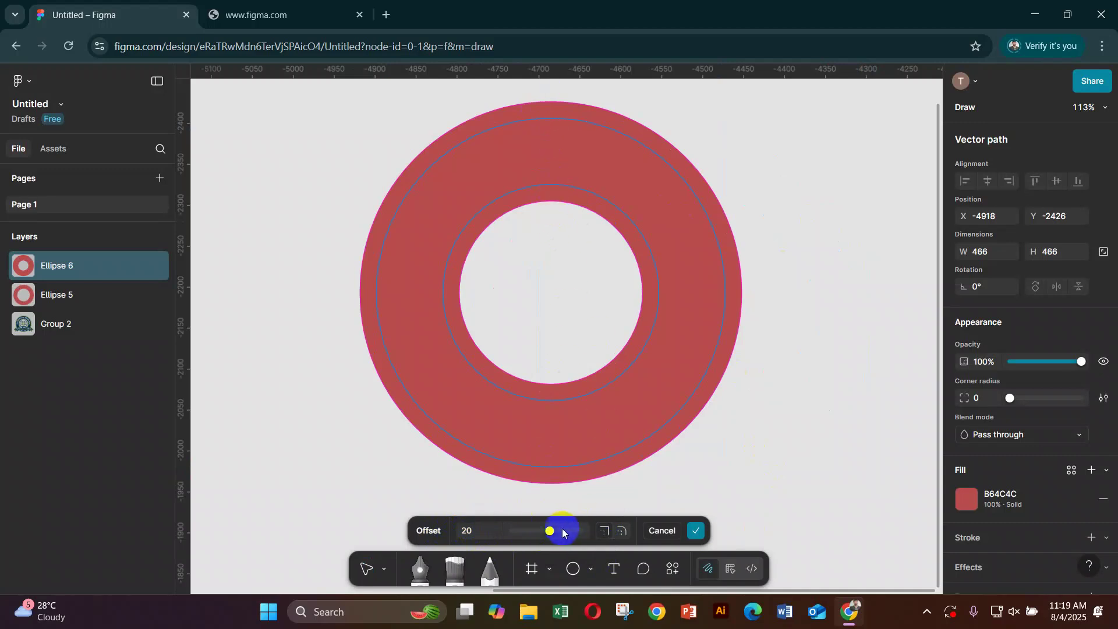
{"action": "left_click_drag", "start_coordinate": [551, 532], "coordinate": [546, 532]}
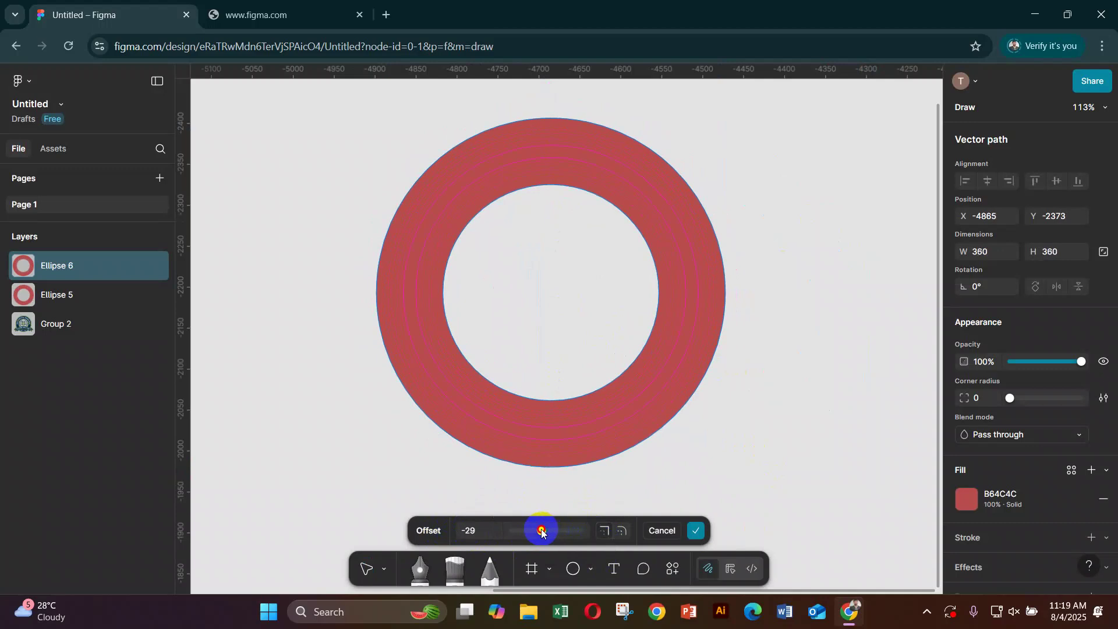
{"action": "left_click", "coordinate": [484, 536]}
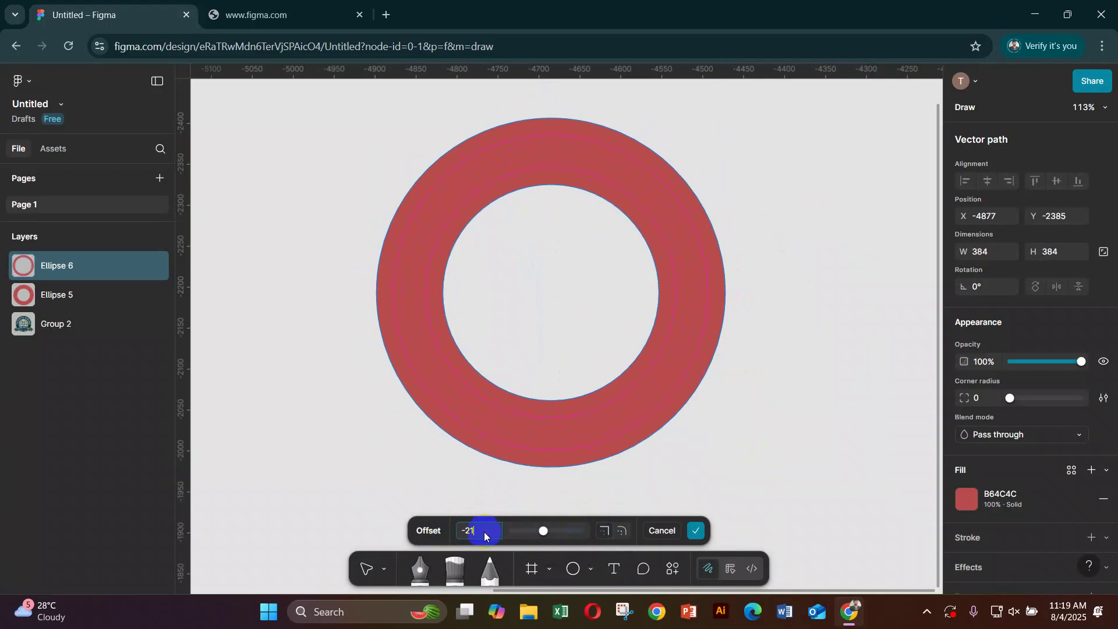
{"action": "double_click", "coordinate": [468, 531]}
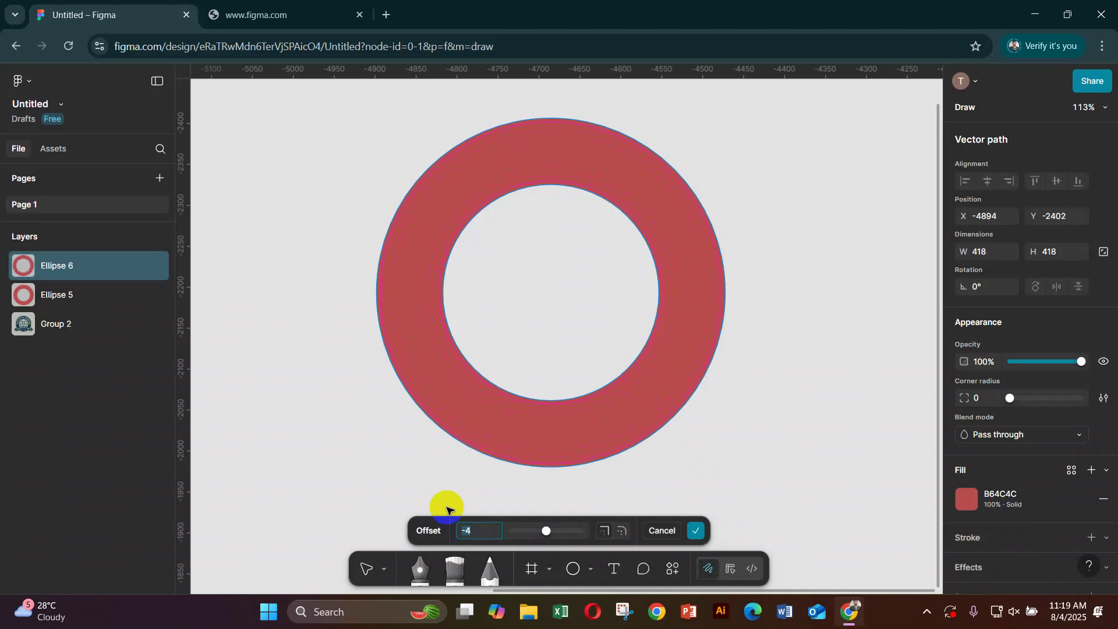
{"action": "left_click", "coordinate": [745, 375]}
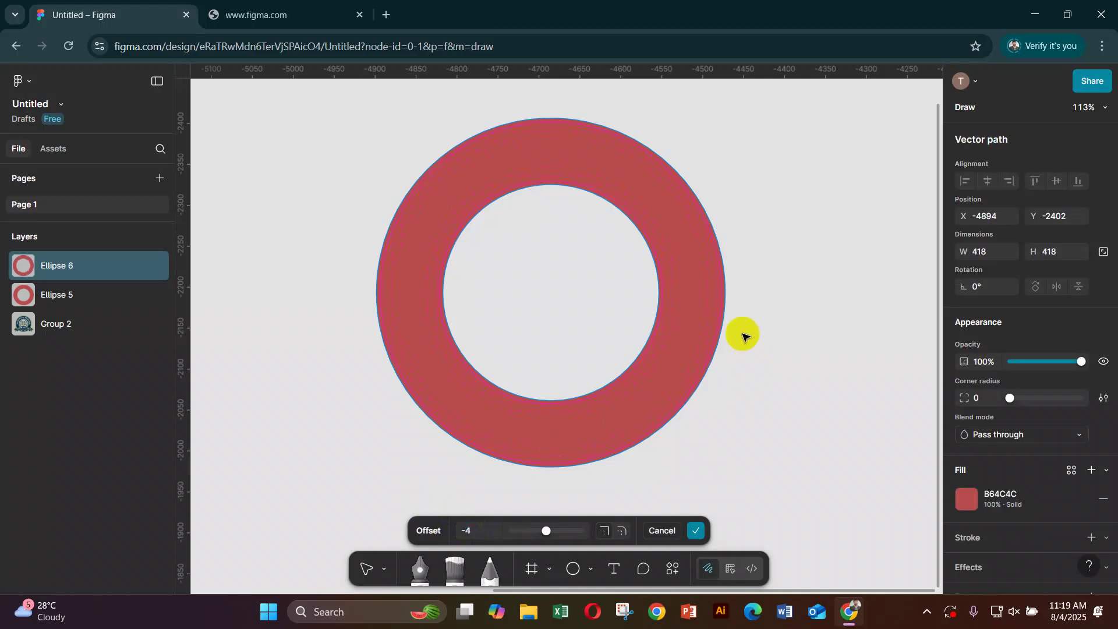
{"action": "left_click", "coordinate": [366, 568]}
{"action": "left_click", "coordinate": [737, 351]}
{"action": "key", "text": "ctrl+z"}
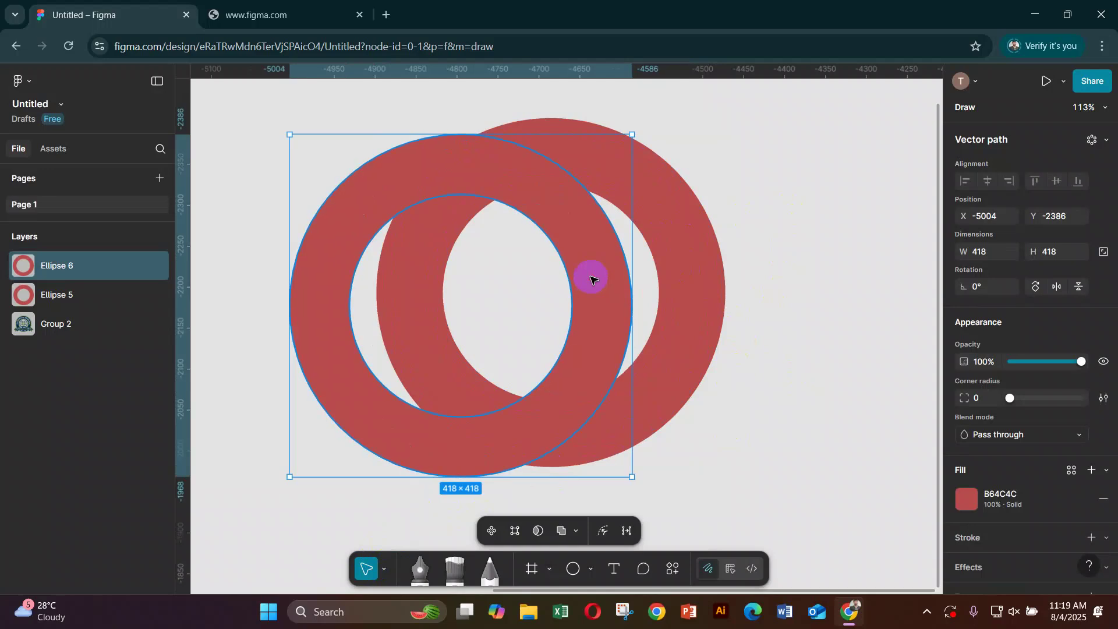
{"action": "key", "text": "ctrl+z"}
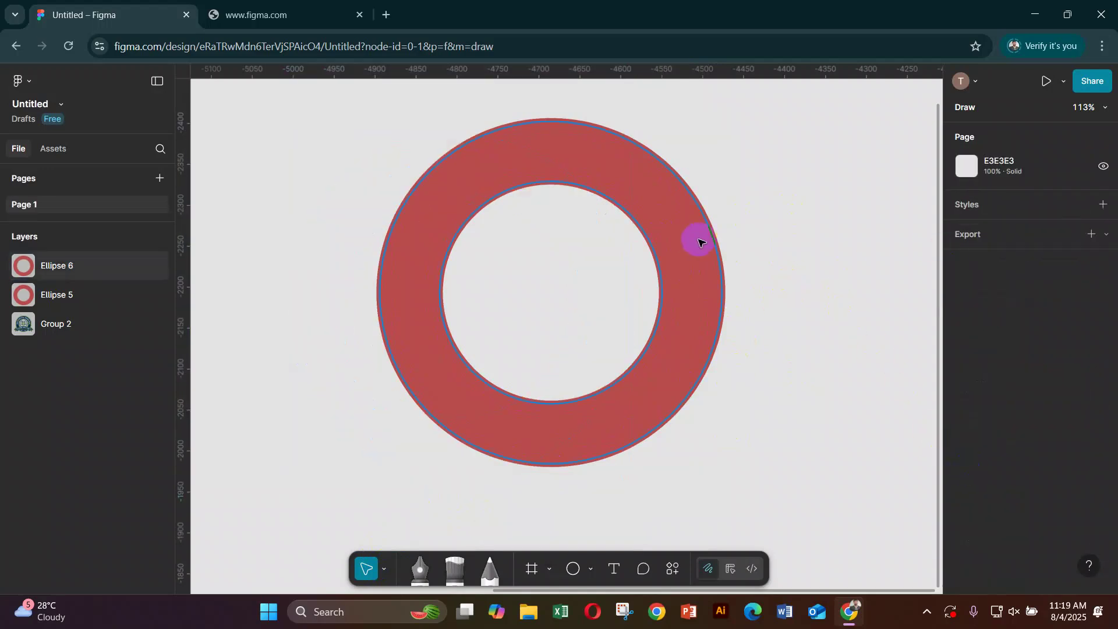
- Change the fill of the smaller top ring to bright yellow, E6F203
{"action": "left_click", "coordinate": [687, 240]}
{"action": "left_click", "coordinate": [965, 499]}
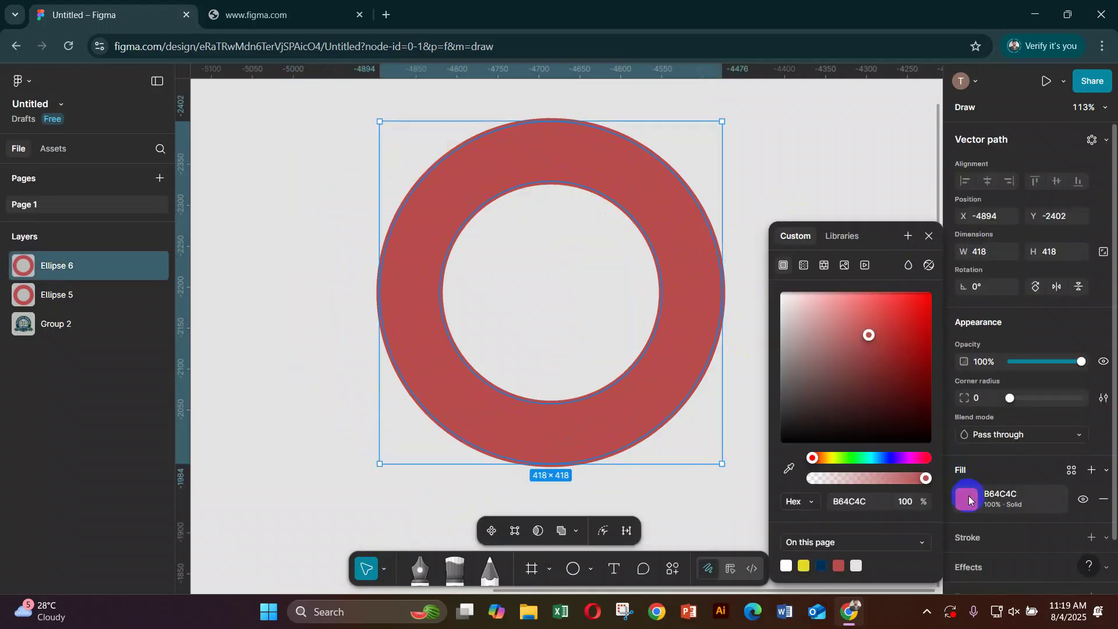
{"action": "left_click", "coordinate": [834, 460]}
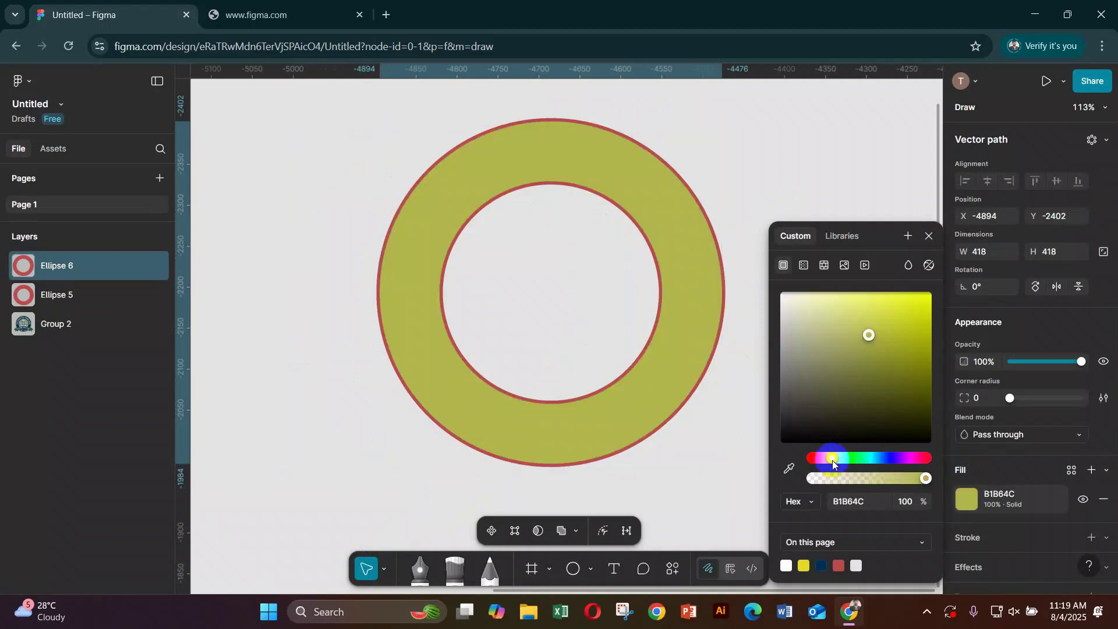
{"action": "left_click_drag", "start_coordinate": [908, 324], "coordinate": [927, 298]}
{"action": "left_click", "coordinate": [784, 194]}
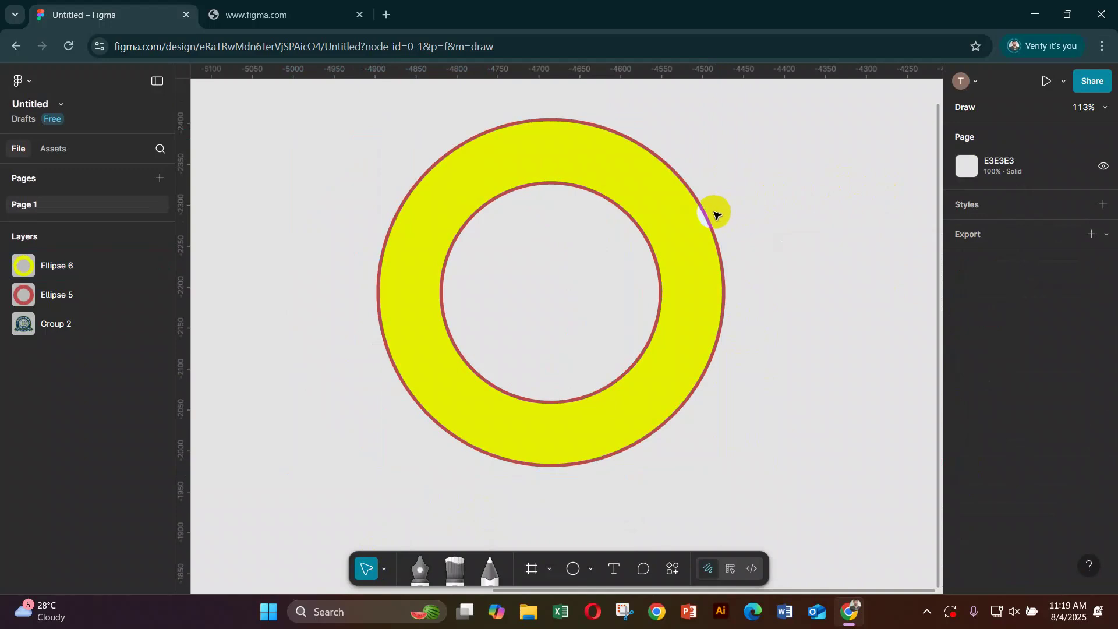
- Change the fill of the larger red ring underneath to purple, 4C2CA3
{"action": "left_click", "coordinate": [705, 213]}
{"action": "left_click", "coordinate": [965, 498]}
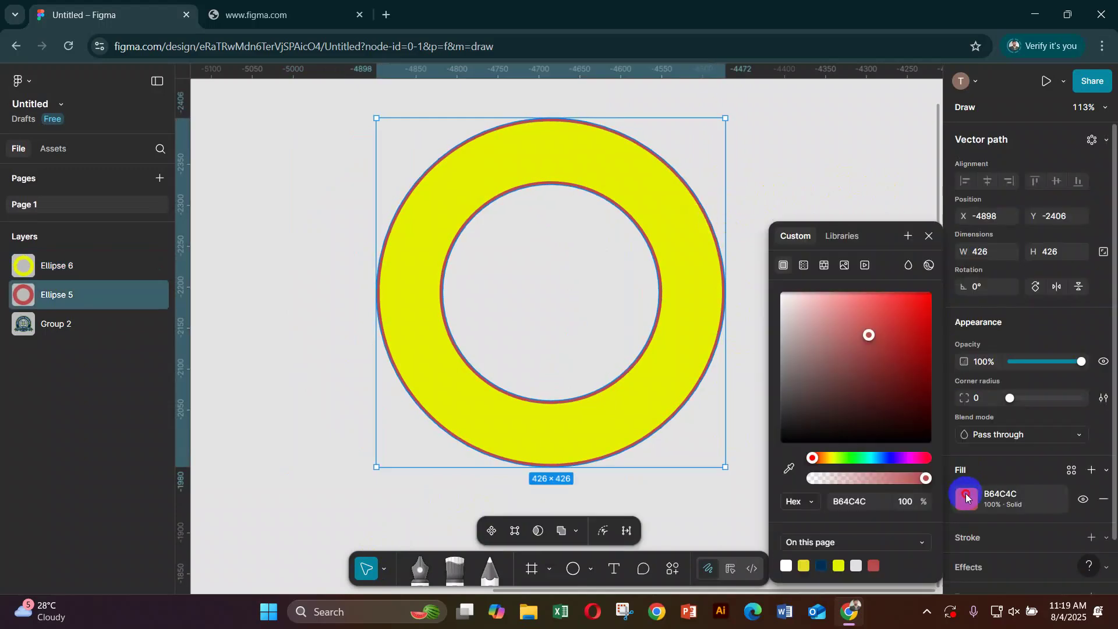
{"action": "left_click", "coordinate": [899, 456]}
{"action": "left_click", "coordinate": [890, 348]}
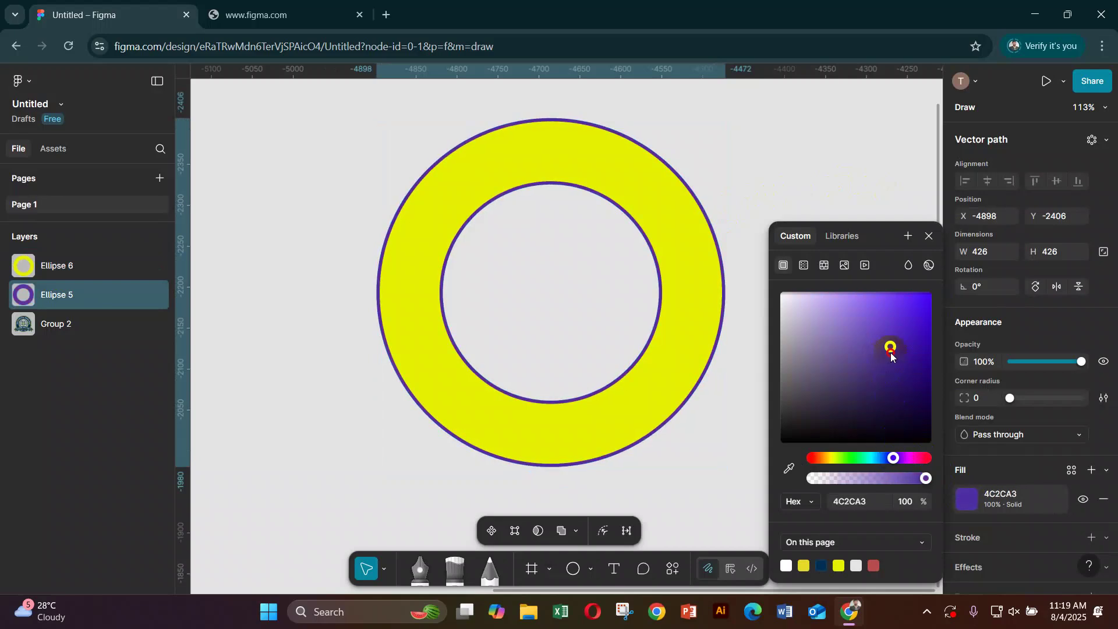
{"action": "left_click", "coordinate": [741, 152]}
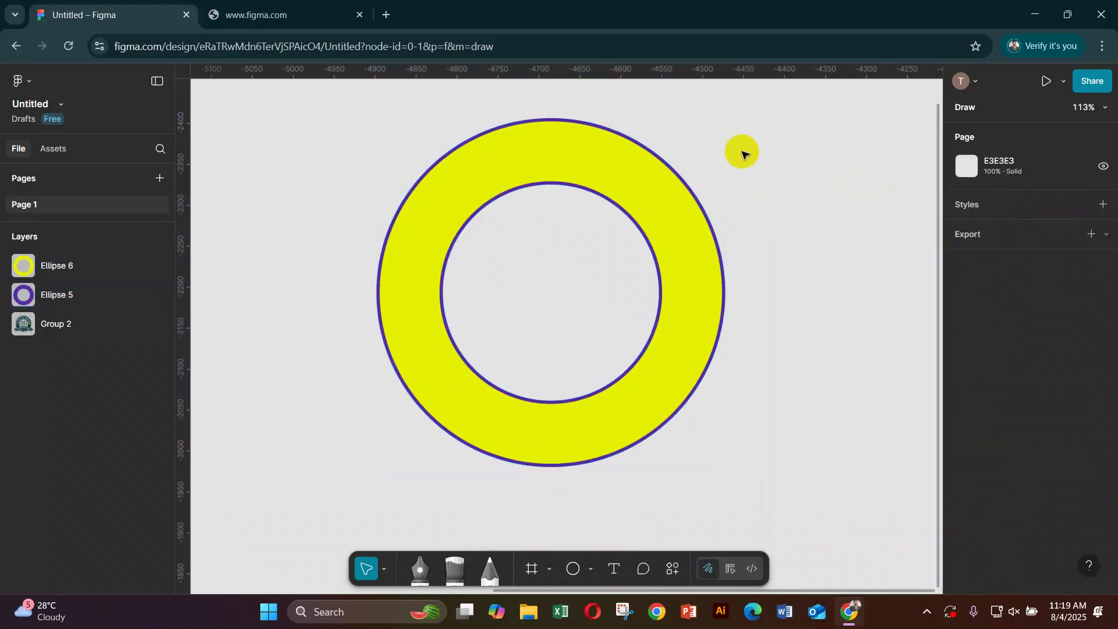
- Try offsetting the yellow ring's own path by -8 after checking the ring borders on the reference badge
{"action": "left_click", "coordinate": [634, 190]}
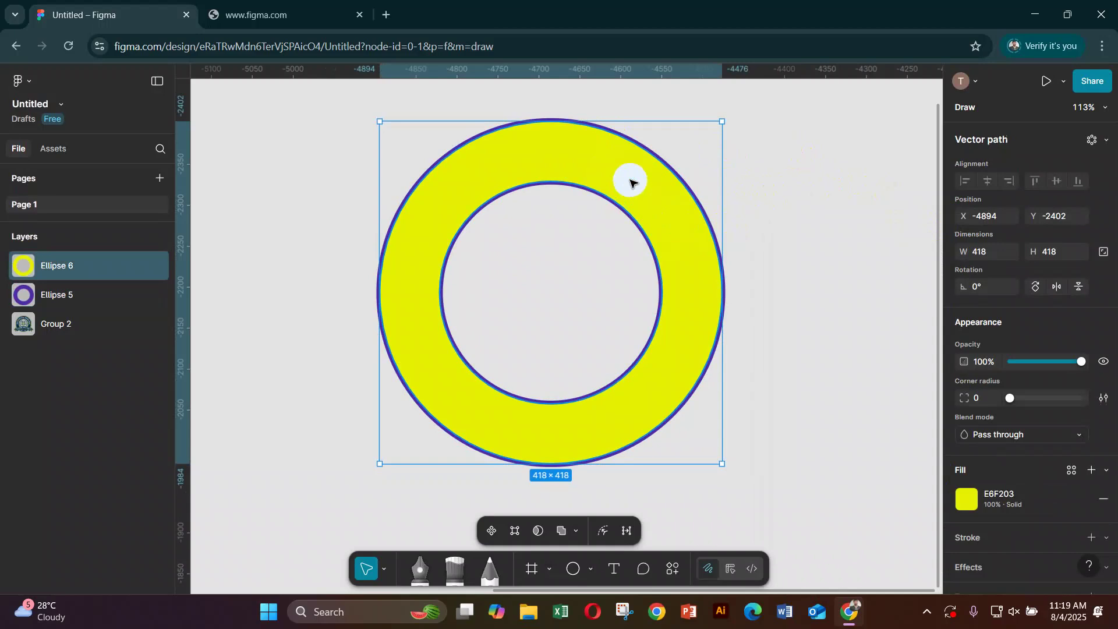
{"action": "left_click_drag", "start_coordinate": [374, 294], "coordinate": [783, 359]}
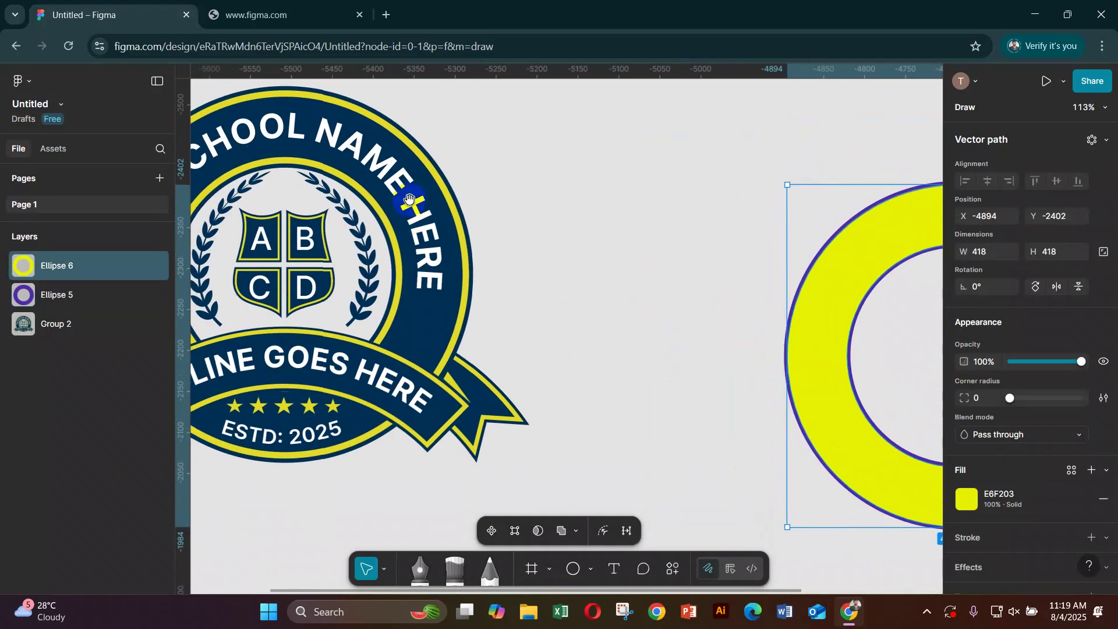
{"action": "scroll", "coordinate": [419, 238], "scroll_direction": "right", "scroll_amount": 6}
{"action": "scroll", "coordinate": [474, 265], "scroll_direction": "down", "scroll_amount": 1}
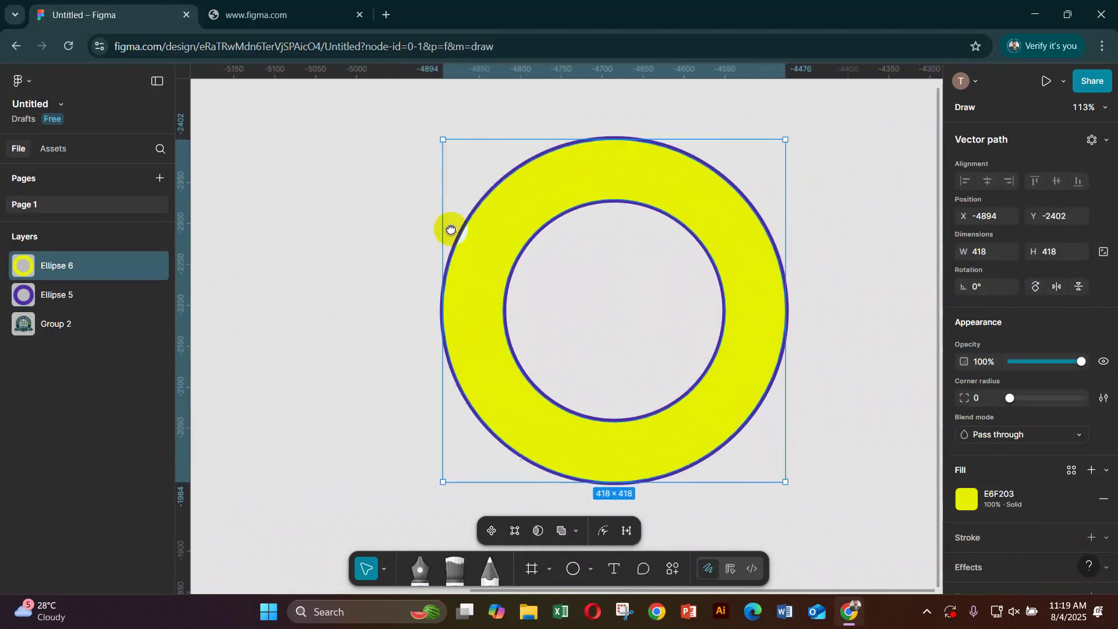
{"action": "left_click", "coordinate": [787, 265]}
{"action": "left_click", "coordinate": [761, 274]}
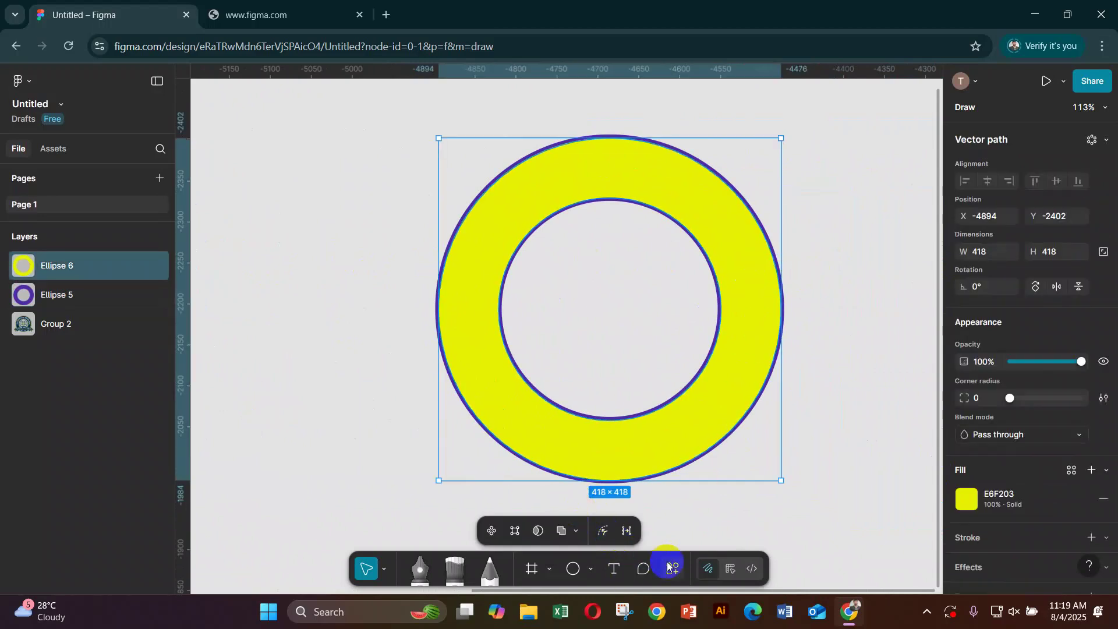
{"action": "left_click", "coordinate": [602, 532]}
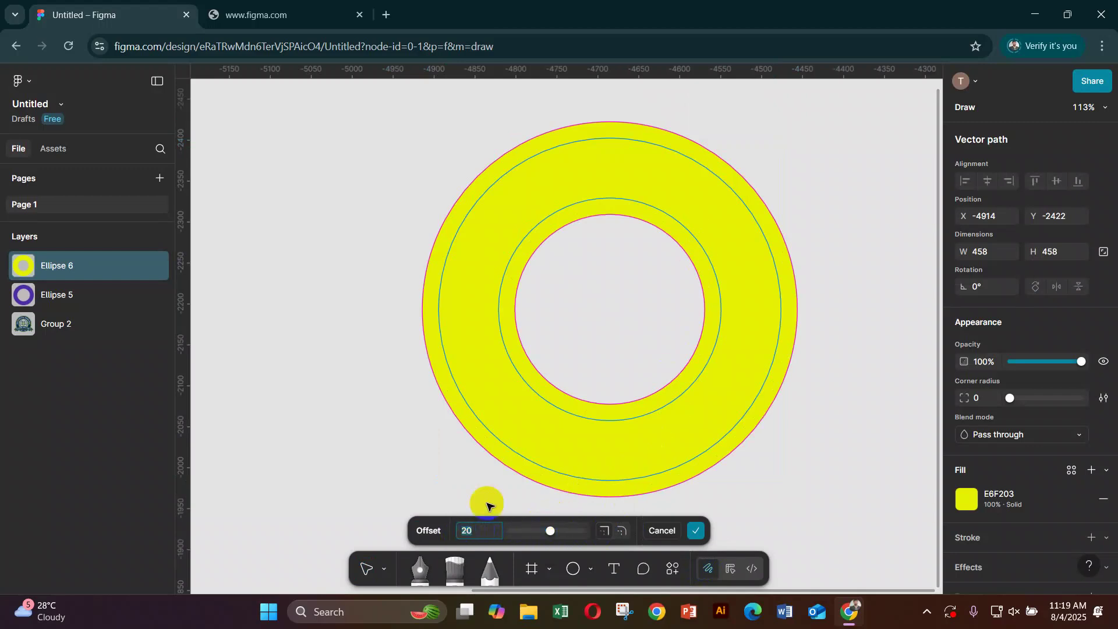
{"action": "key", "text": "Down"}
{"action": "key", "text": "Down"}
{"action": "key", "text": "Down"}
{"action": "key", "text": "Down"}
{"action": "key", "text": "Down"}
{"action": "key", "text": "Down"}
{"action": "key", "text": "Down"}
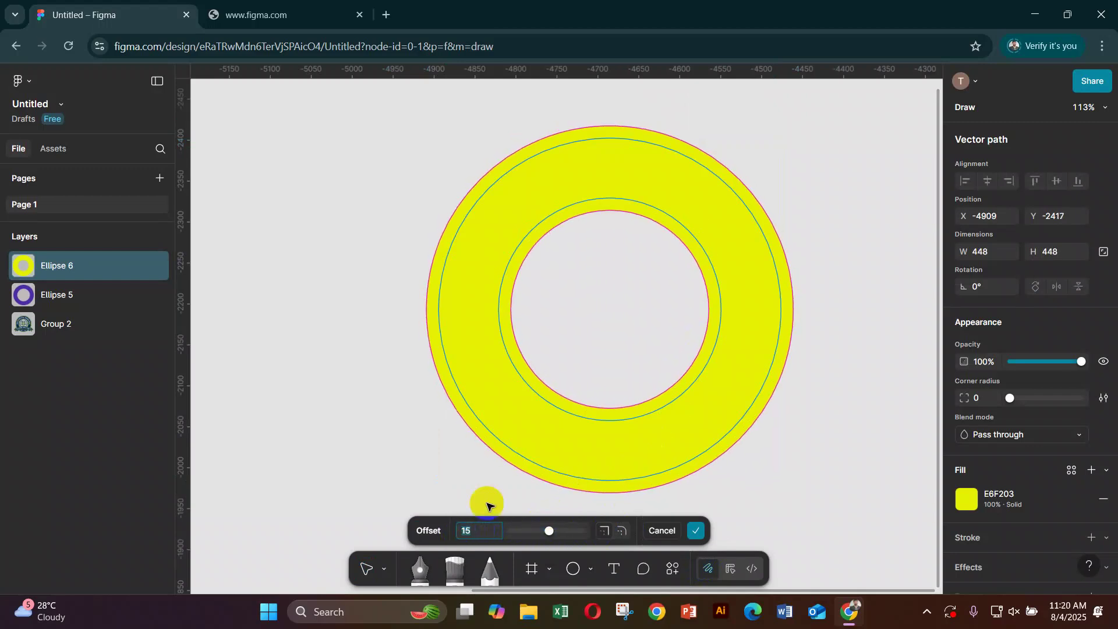
{"action": "key", "text": "Down"}
{"action": "key", "text": "Down"}
{"action": "key", "text": "Down"}
{"action": "key", "text": "Down"}
{"action": "key", "text": "Down"}
{"action": "key", "text": "Down"}
{"action": "key", "text": "Down"}
{"action": "key", "text": "Down"}
{"action": "key", "text": "Down"}
{"action": "key", "text": "Down"}
{"action": "key", "text": "Down"}
{"action": "key", "text": "Down"}
{"action": "key", "text": "Down"}
{"action": "key", "text": "Down"}
{"action": "key", "text": "Down"}
{"action": "key", "text": "Down"}
{"action": "key", "text": "Down"}
{"action": "key", "text": "Down"}
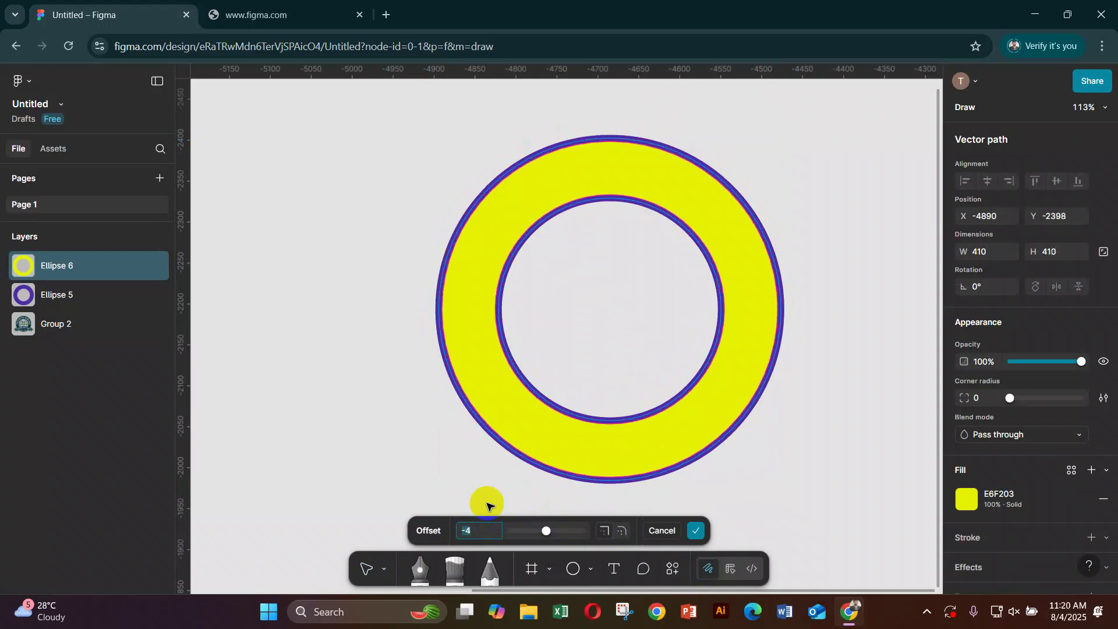
{"action": "key", "text": "Down"}
{"action": "key", "text": "Down"}
{"action": "key", "text": "Down"}
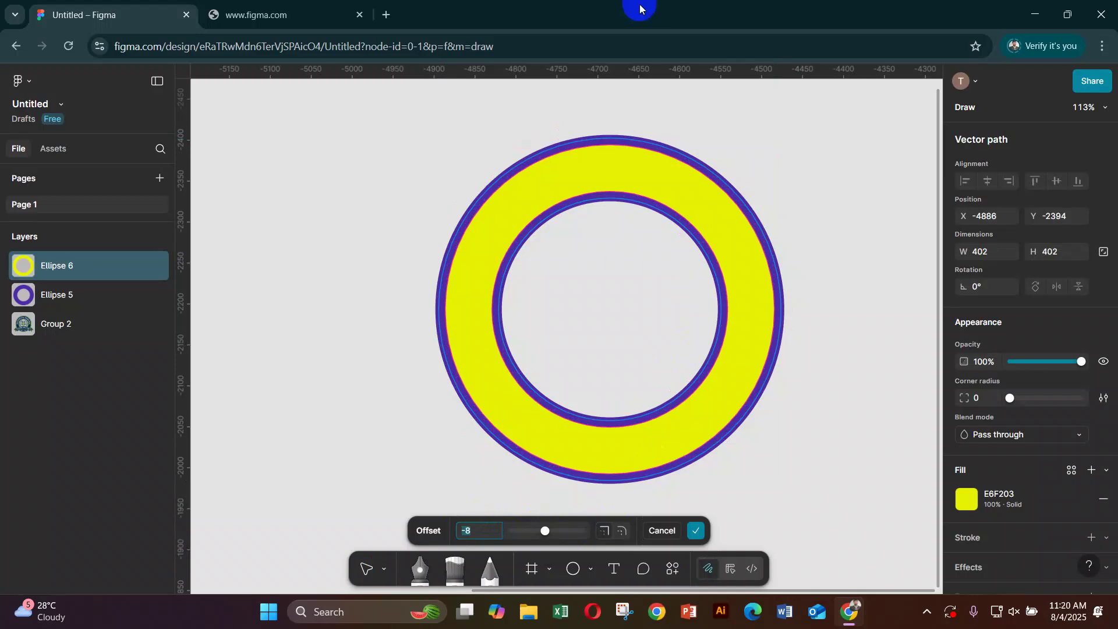
{"action": "left_click", "coordinate": [850, 269]}
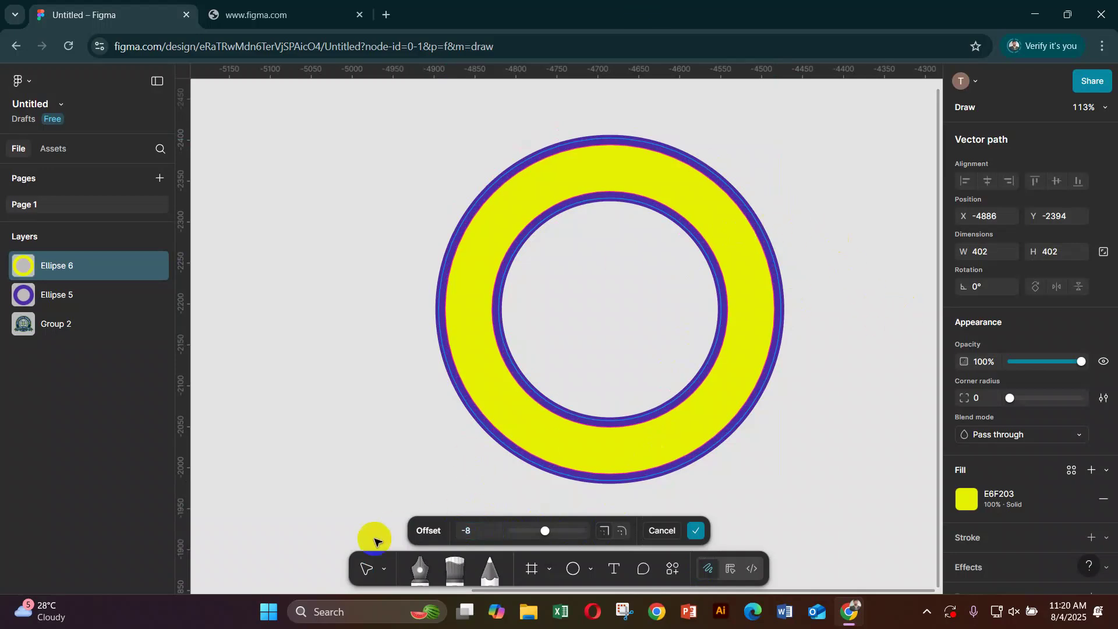
{"action": "left_click", "coordinate": [362, 568]}
- Shift the yellow and purple rings apart to inspect them, and undo the shifts and the yellow ring's -8 offset
{"action": "left_click_drag", "start_coordinate": [574, 182], "coordinate": [706, 211]}
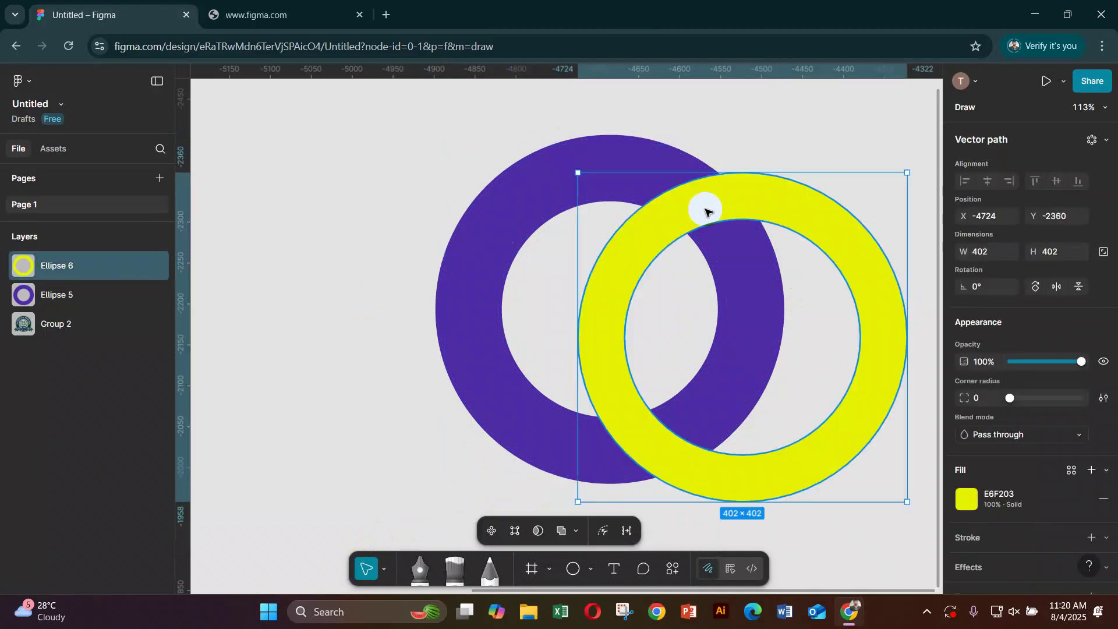
{"action": "key", "text": "ctrl+z"}
{"action": "left_click_drag", "start_coordinate": [624, 141], "coordinate": [691, 163]}
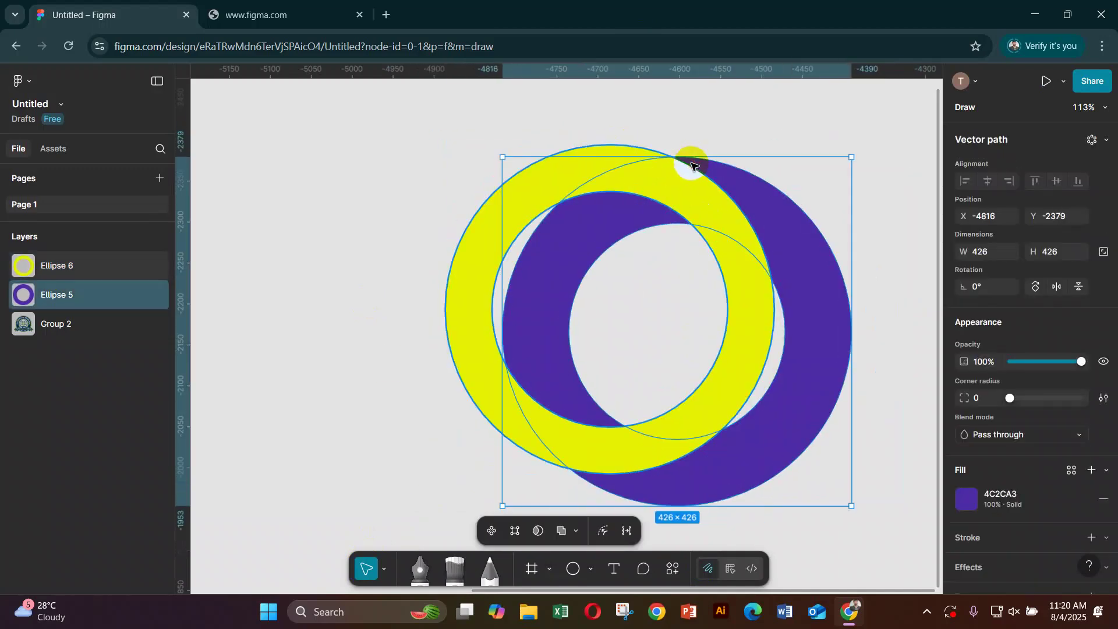
{"action": "key", "text": "ctrl+z"}
{"action": "left_click_drag", "start_coordinate": [746, 281], "coordinate": [701, 306]}
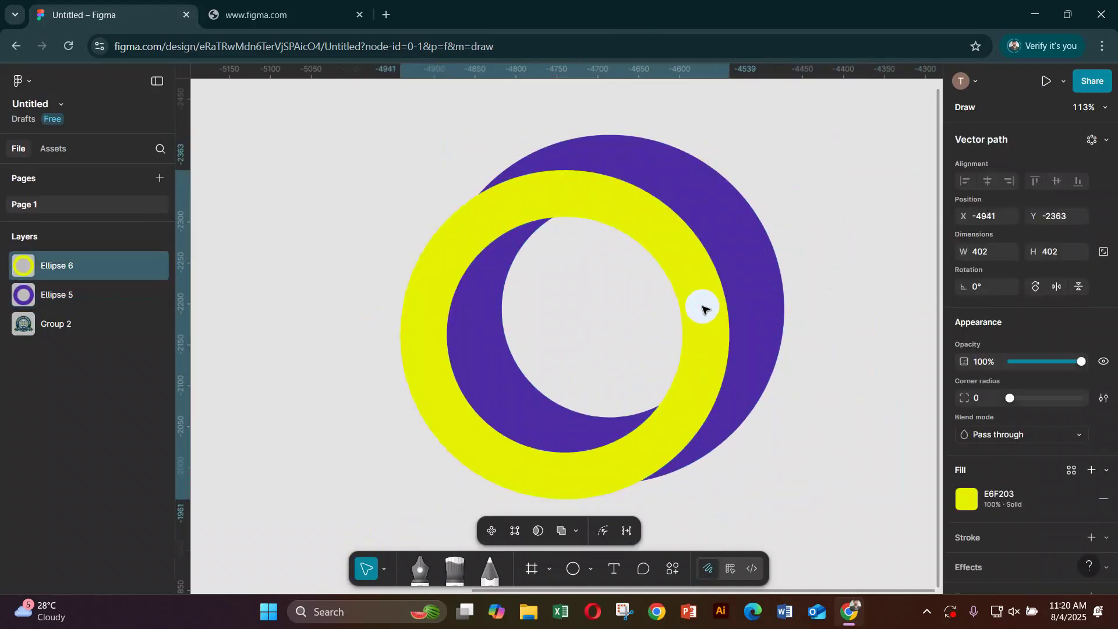
{"action": "left_click", "coordinate": [763, 233]}
{"action": "left_click_drag", "start_coordinate": [746, 253], "coordinate": [717, 275]}
{"action": "key", "text": "ctrl+z"}
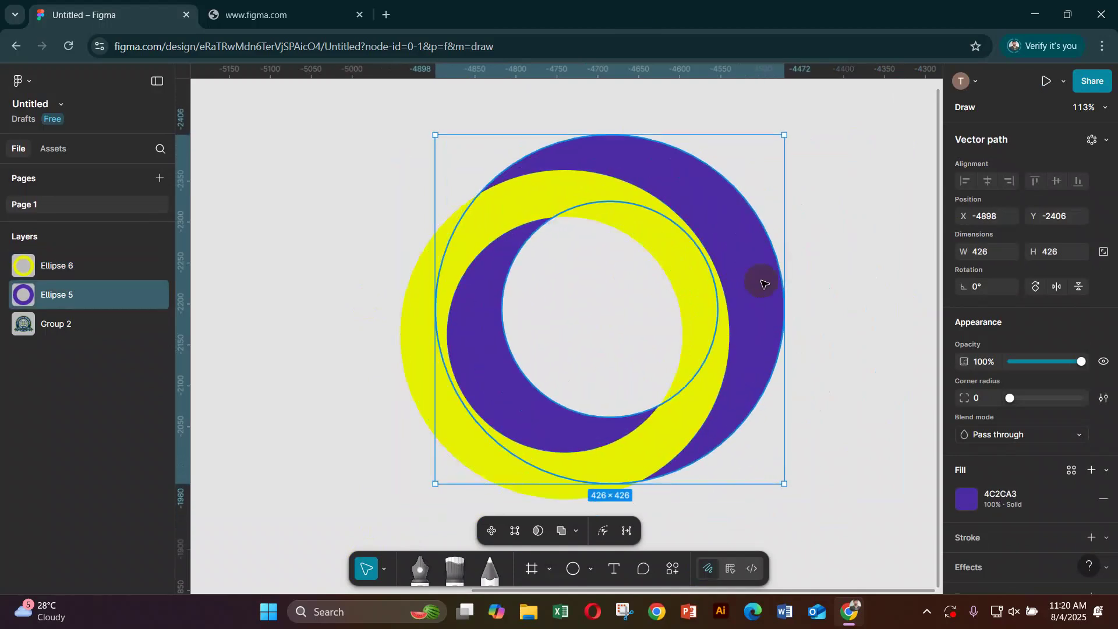
{"action": "key", "text": "ctrl+z"}
{"action": "key", "text": "ctrl+z"}
{"action": "key", "text": "ctrl+z"}
{"action": "left_click", "coordinate": [823, 257]}
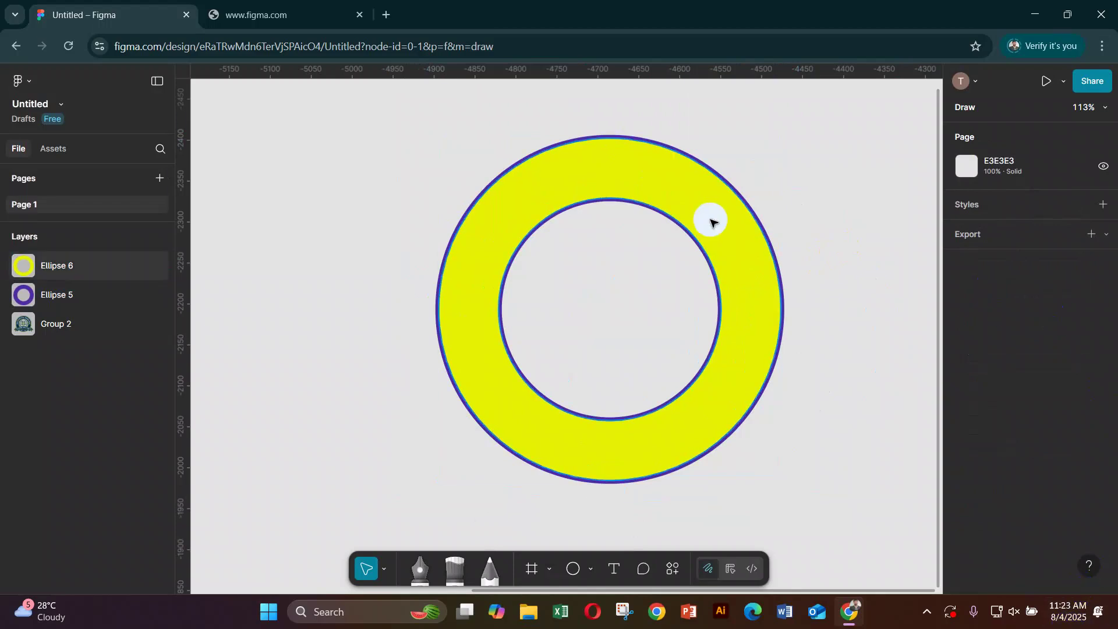
- Duplicate the yellow ring and undo the trial shifts to keep the copy directly over the original
{"action": "left_click_drag", "start_coordinate": [710, 220], "coordinate": [702, 249]}
{"action": "key", "text": "ctrl+z"}
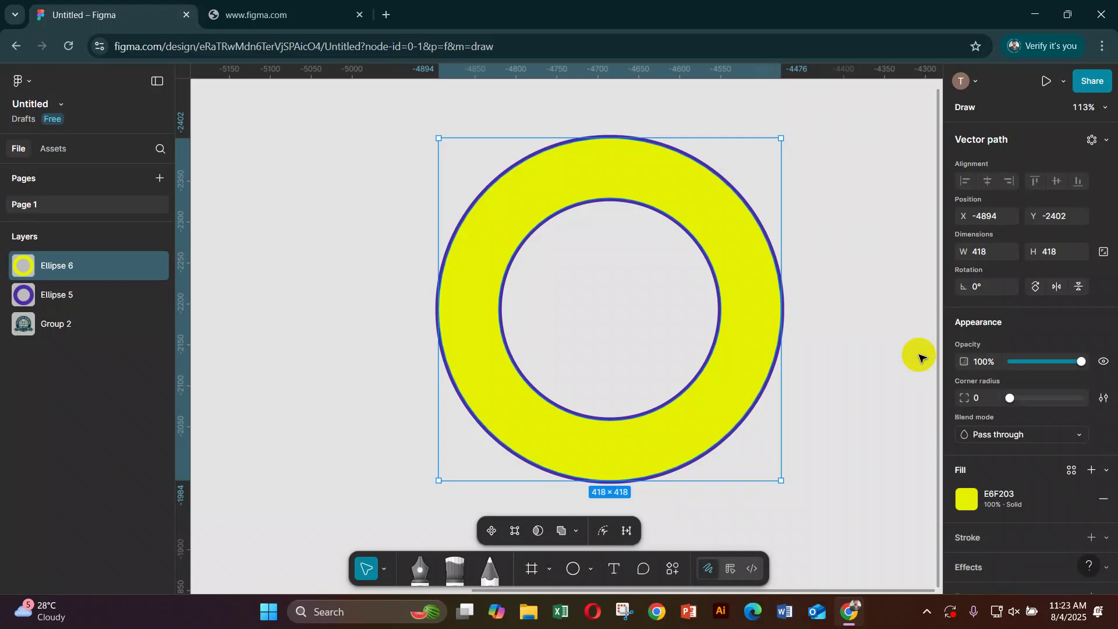
{"action": "key", "text": "ctrl+d"}
{"action": "left_click_drag", "start_coordinate": [743, 228], "coordinate": [814, 309]}
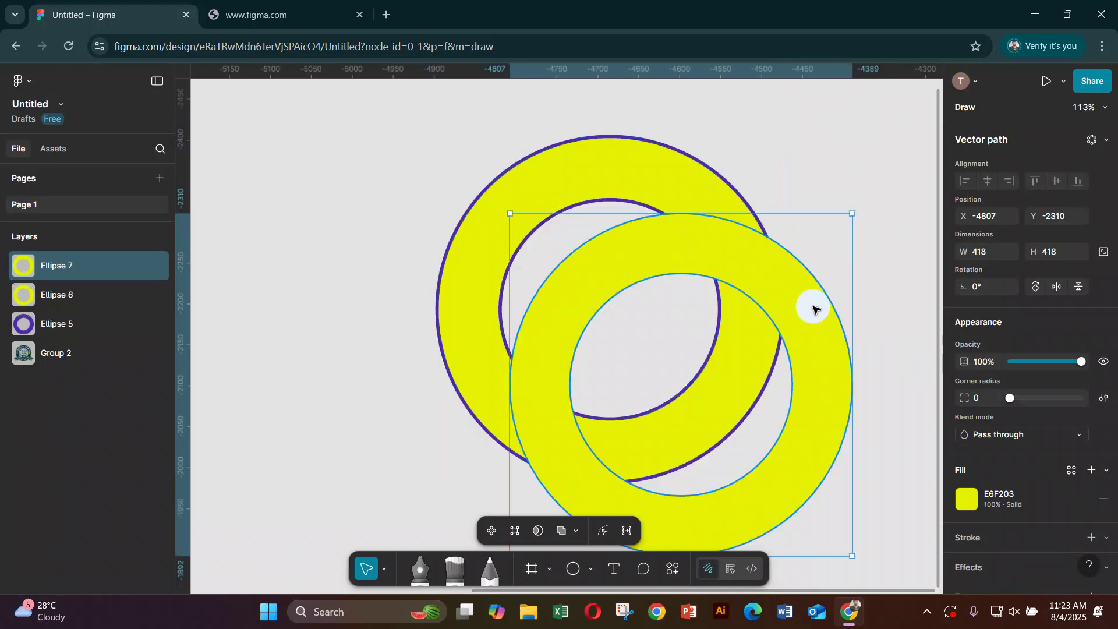
{"action": "key", "text": "ctrl+z"}
{"action": "left_click", "coordinate": [751, 172]}
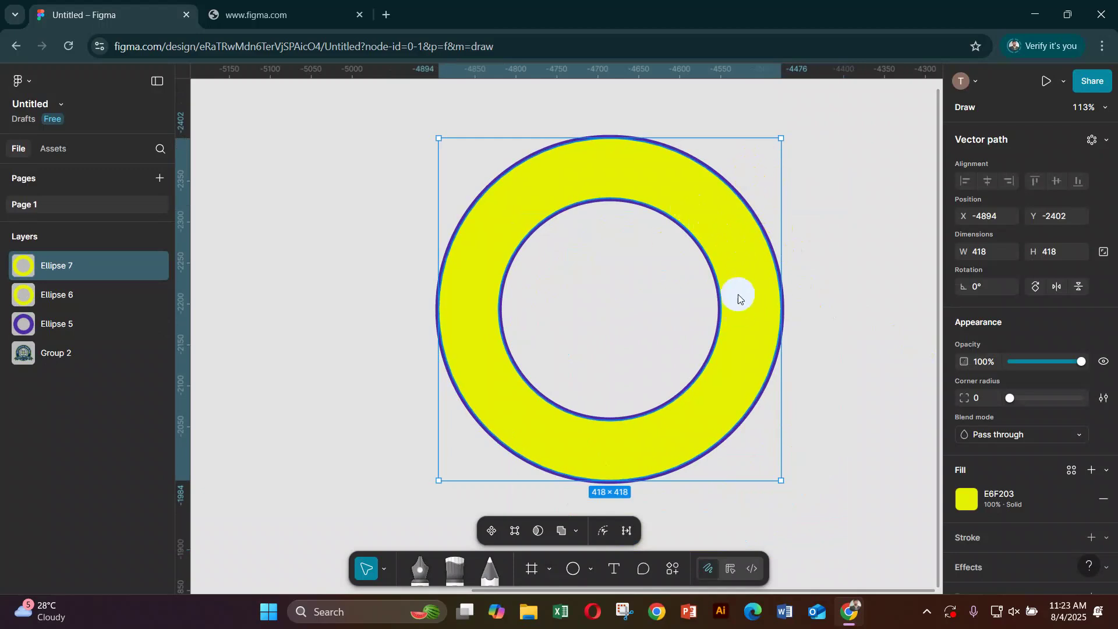
{"action": "left_click_drag", "start_coordinate": [722, 238], "coordinate": [732, 266]}
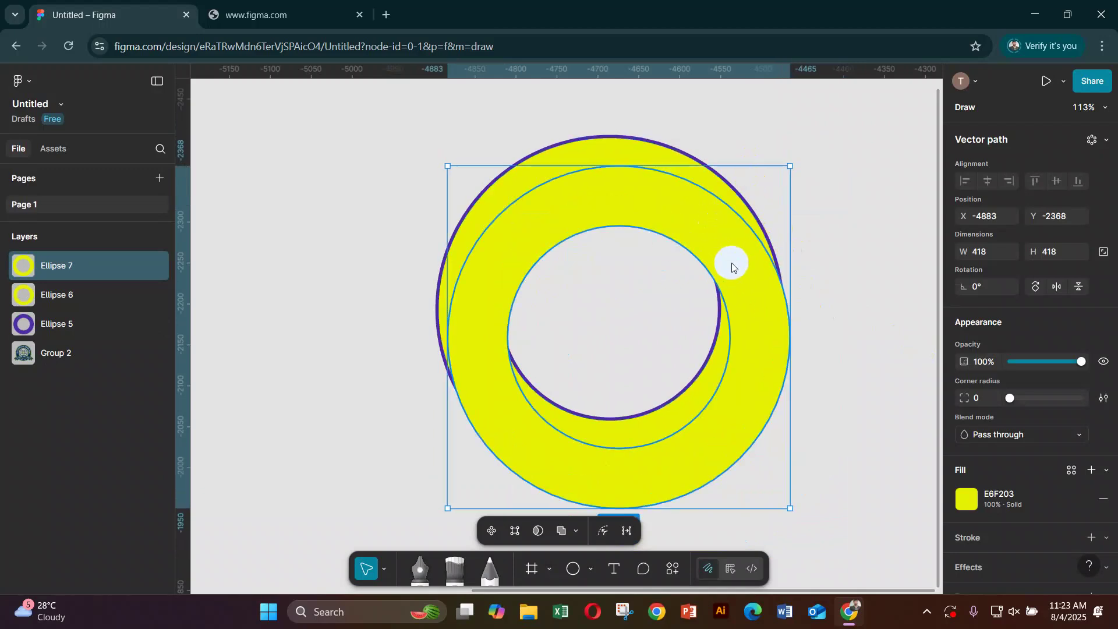
{"action": "key", "text": "ctrl+z"}
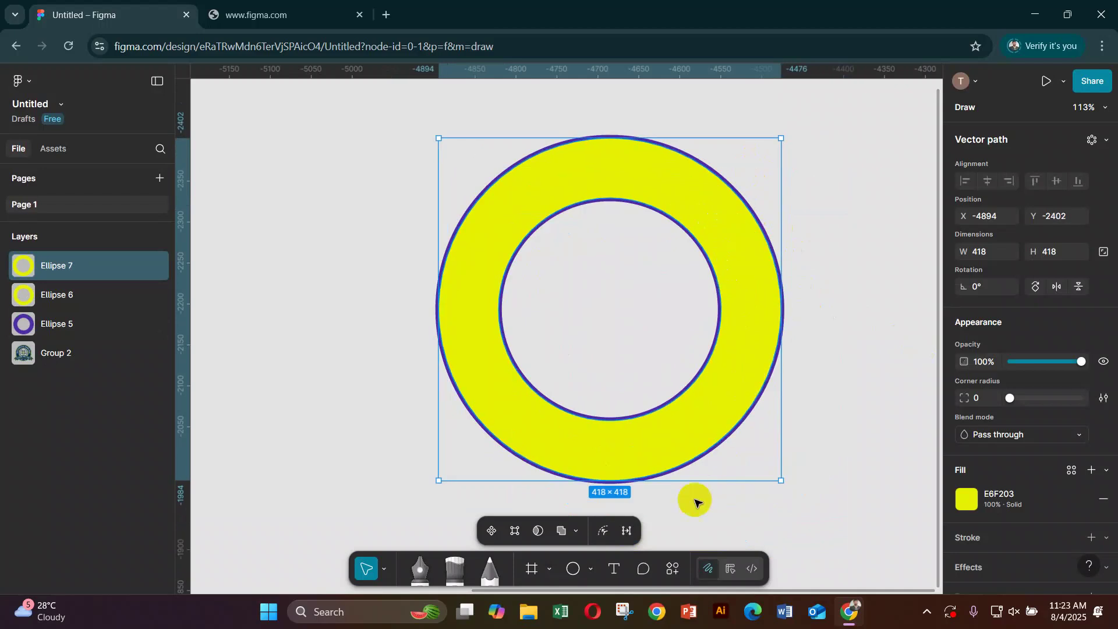
- Offset the path of the top yellow ring copy inward by -7
{"action": "left_click", "coordinate": [606, 533]}
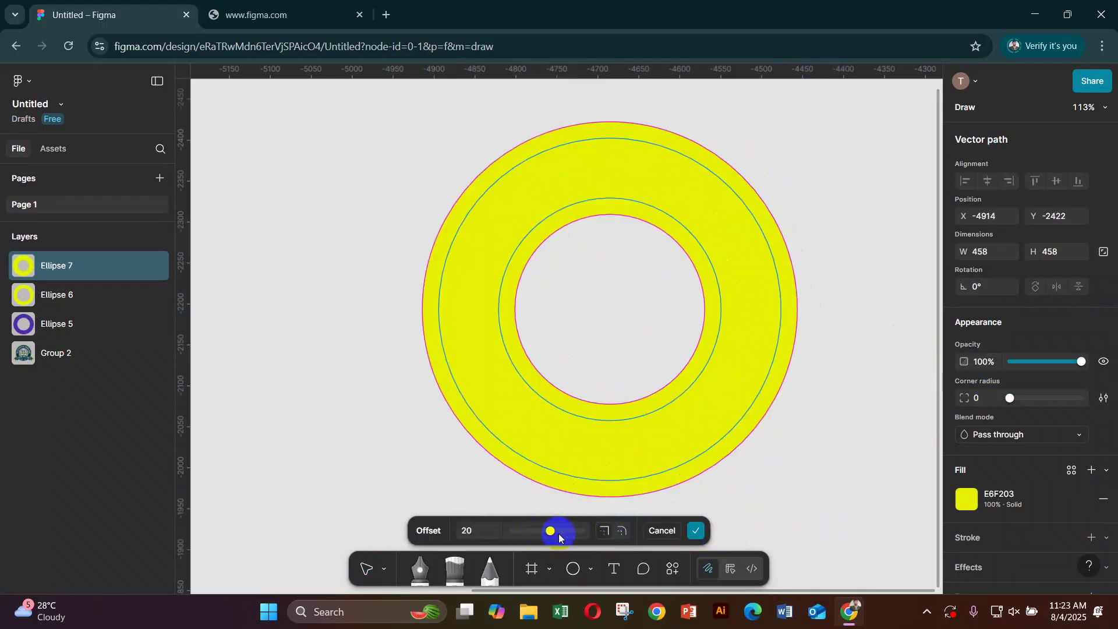
{"action": "key", "text": "Down"}
{"action": "key", "text": "Down"}
{"action": "key", "text": "Down"}
{"action": "key", "text": "Down"}
{"action": "key", "text": "Down"}
{"action": "key", "text": "Down"}
{"action": "key", "text": "Down"}
{"action": "key", "text": "Down"}
{"action": "key", "text": "Down"}
{"action": "key", "text": "Down"}
{"action": "key", "text": "Down"}
{"action": "key", "text": "Down"}
{"action": "key", "text": "Down"}
{"action": "key", "text": "Down"}
{"action": "key", "text": "Down"}
{"action": "key", "text": "Down"}
{"action": "key", "text": "Down"}
{"action": "key", "text": "Down"}
{"action": "key", "text": "Down"}
{"action": "key", "text": "Down"}
{"action": "key", "text": "Down"}
{"action": "key", "text": "Down"}
{"action": "key", "text": "Down"}
{"action": "key", "text": "Down"}
{"action": "key", "text": "Down"}
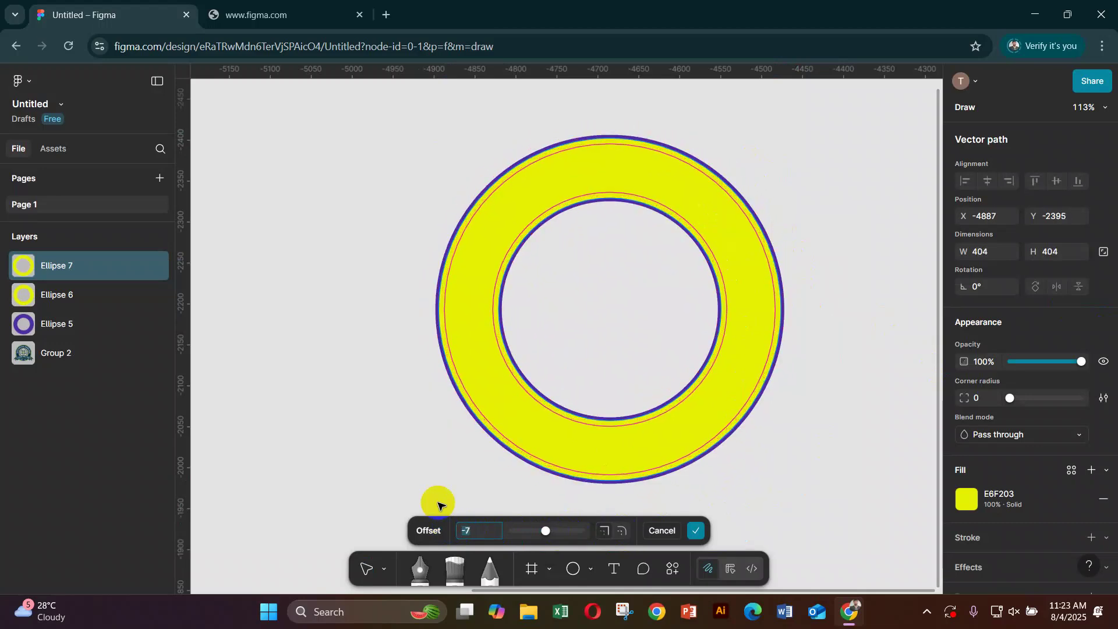
- Recolour the inset ring copy to purple, 4C2CA3, sampled from the border of the bottom ring
{"action": "left_click", "coordinate": [967, 499]}
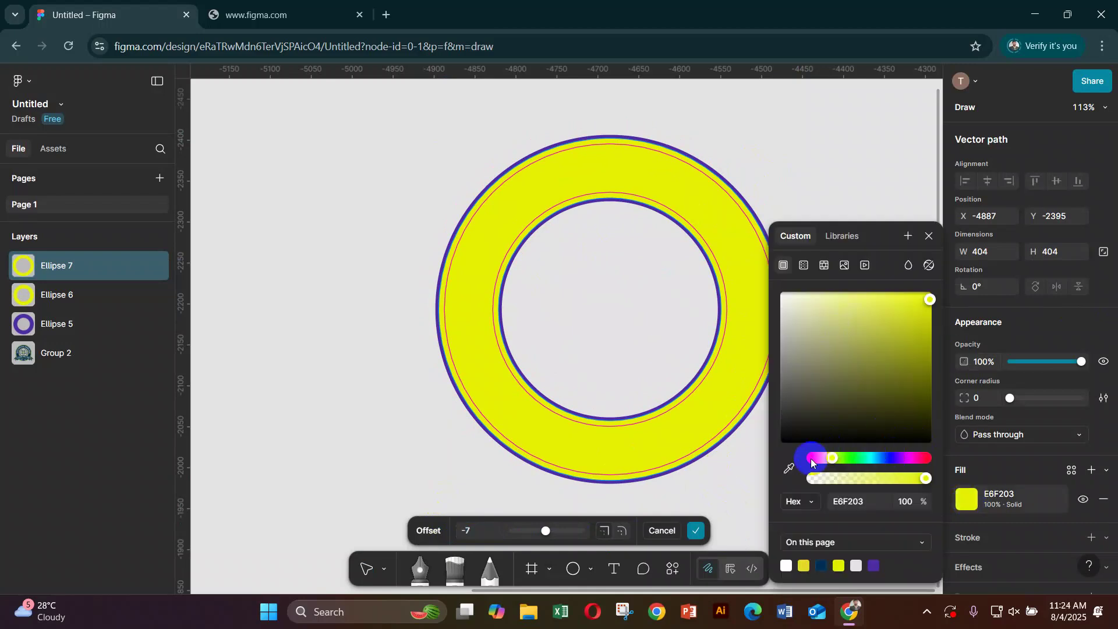
{"action": "left_click", "coordinate": [790, 469]}
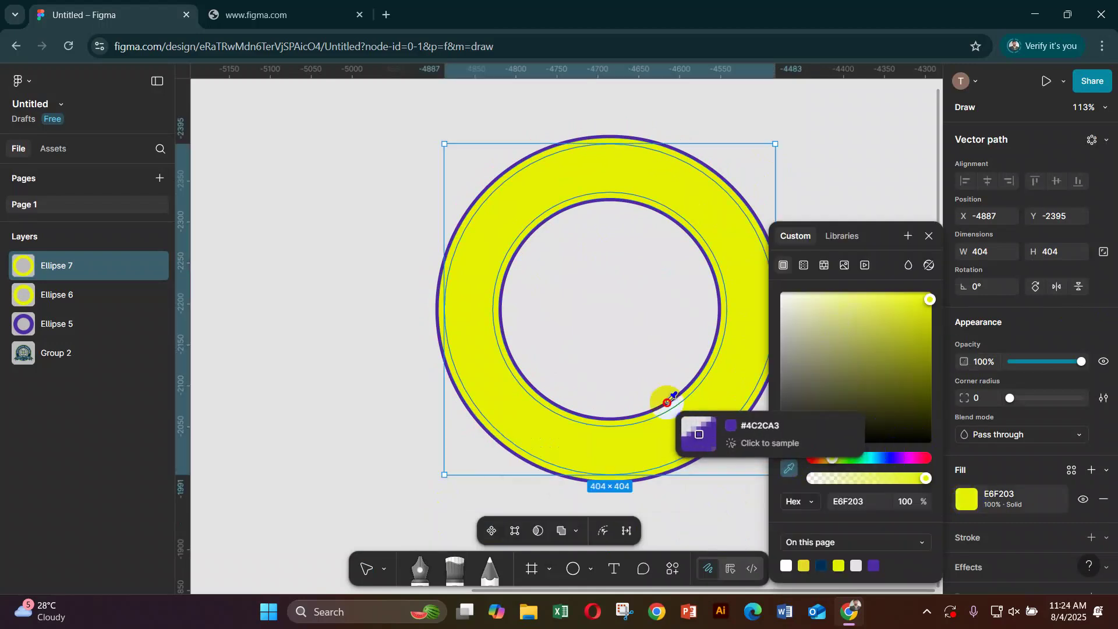
{"action": "left_click", "coordinate": [667, 403]}
{"action": "left_click", "coordinate": [928, 236]}
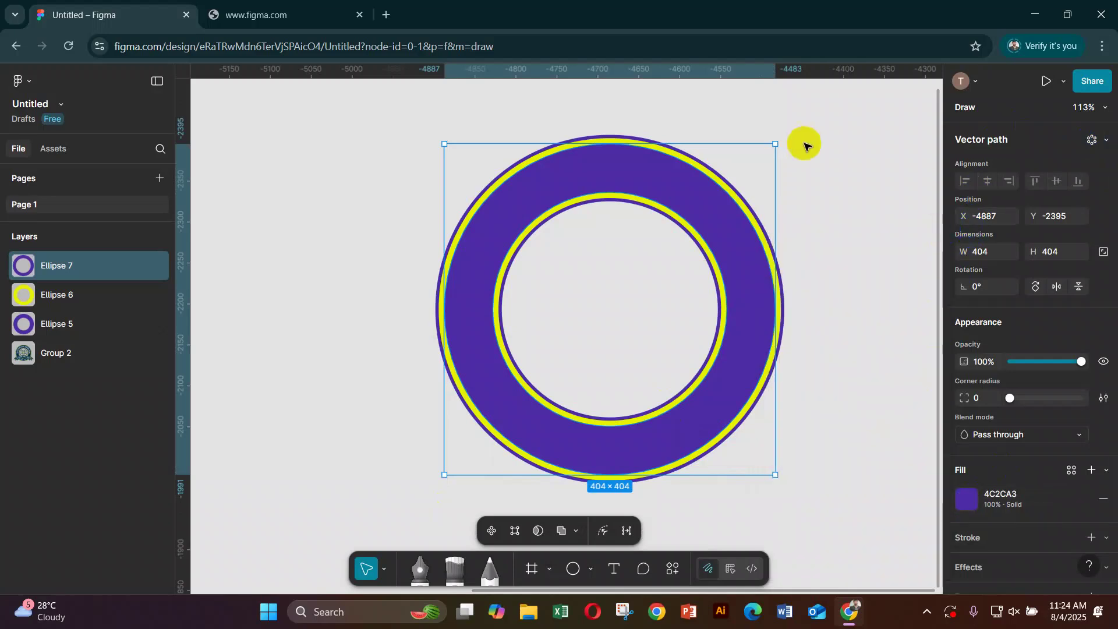
- Examine the curved tagline ribbon on the reference badge and compare it with the finished ring band
{"action": "left_click", "coordinate": [803, 142]}
{"action": "scroll", "coordinate": [696, 319], "scroll_direction": "up", "scroll_amount": 1}
{"action": "scroll", "coordinate": [696, 319], "scroll_direction": "left", "scroll_amount": 10}
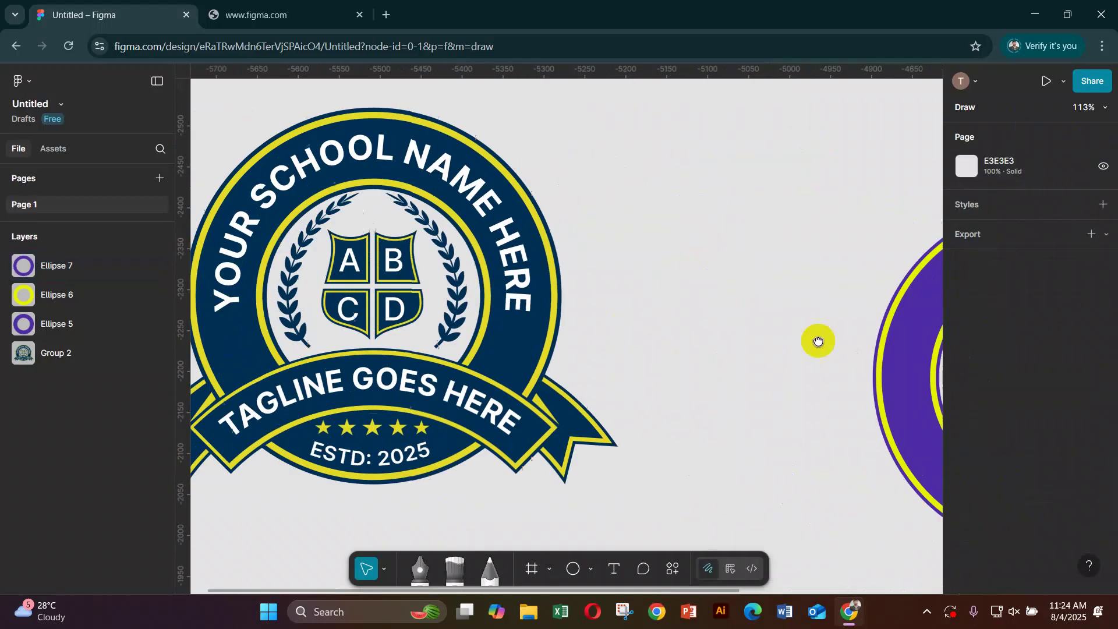
{"action": "scroll", "coordinate": [701, 322], "scroll_direction": "down", "scroll_amount": 2}
{"action": "scroll", "coordinate": [700, 322], "scroll_direction": "right", "scroll_amount": 1}
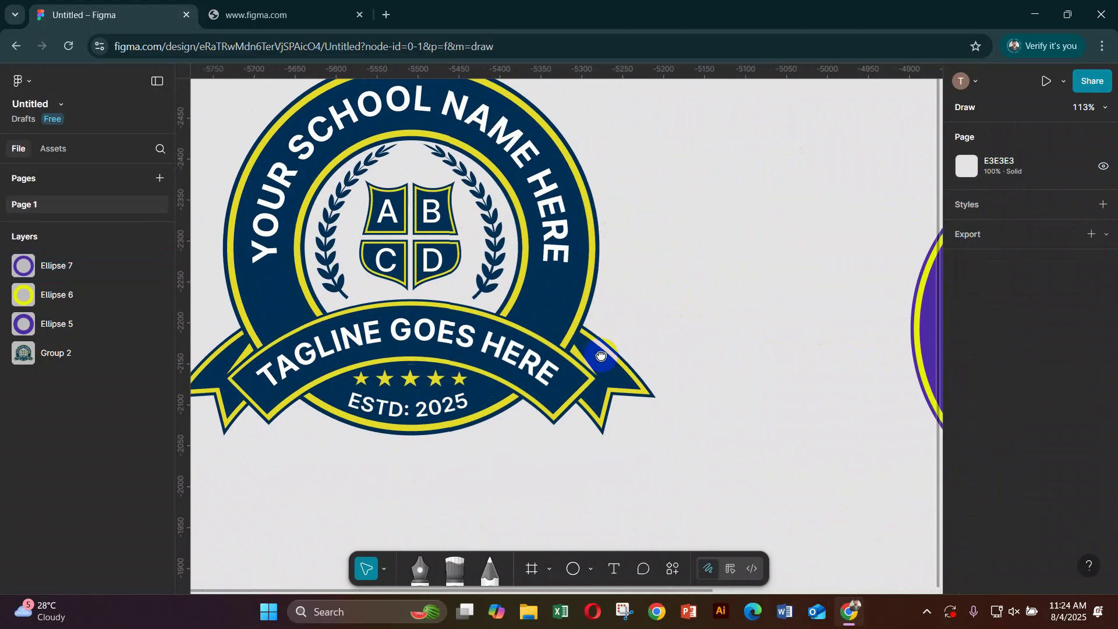
{"action": "left_click", "coordinate": [484, 319]}
{"action": "left_click", "coordinate": [627, 371]}
{"action": "scroll", "coordinate": [623, 370], "scroll_direction": "right", "scroll_amount": 5}
{"action": "scroll", "coordinate": [623, 369], "scroll_direction": "down", "scroll_amount": 1}
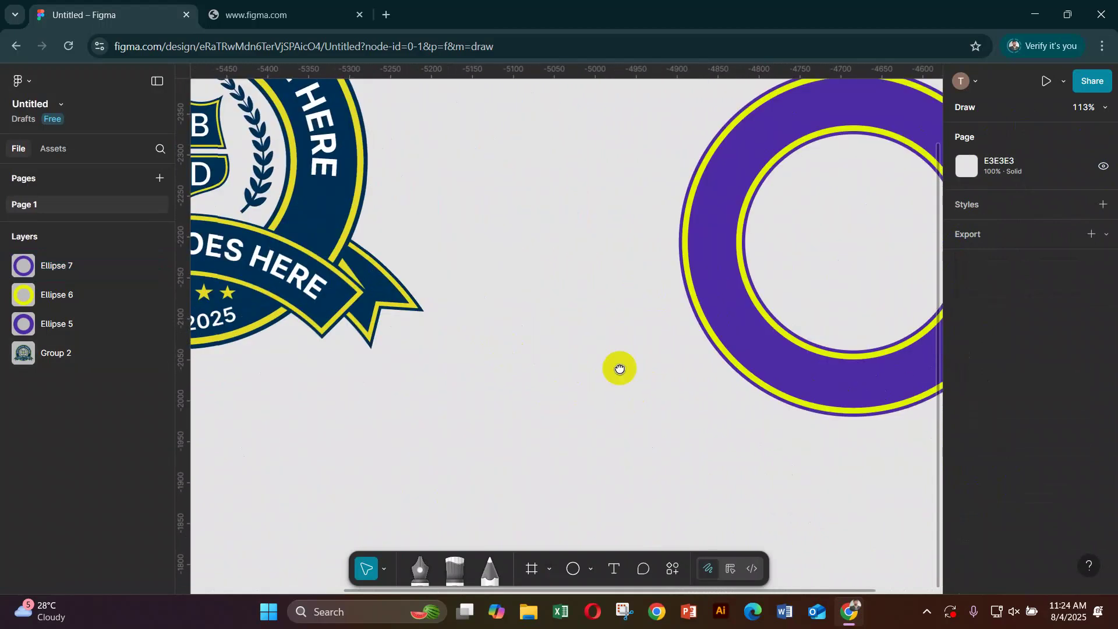
- Draw a circle about 356 × 356 in the empty canvas area below the ring
{"action": "scroll", "coordinate": [620, 369], "scroll_direction": "down", "scroll_amount": 6}
{"action": "scroll", "coordinate": [619, 368], "scroll_direction": "right", "scroll_amount": 5}
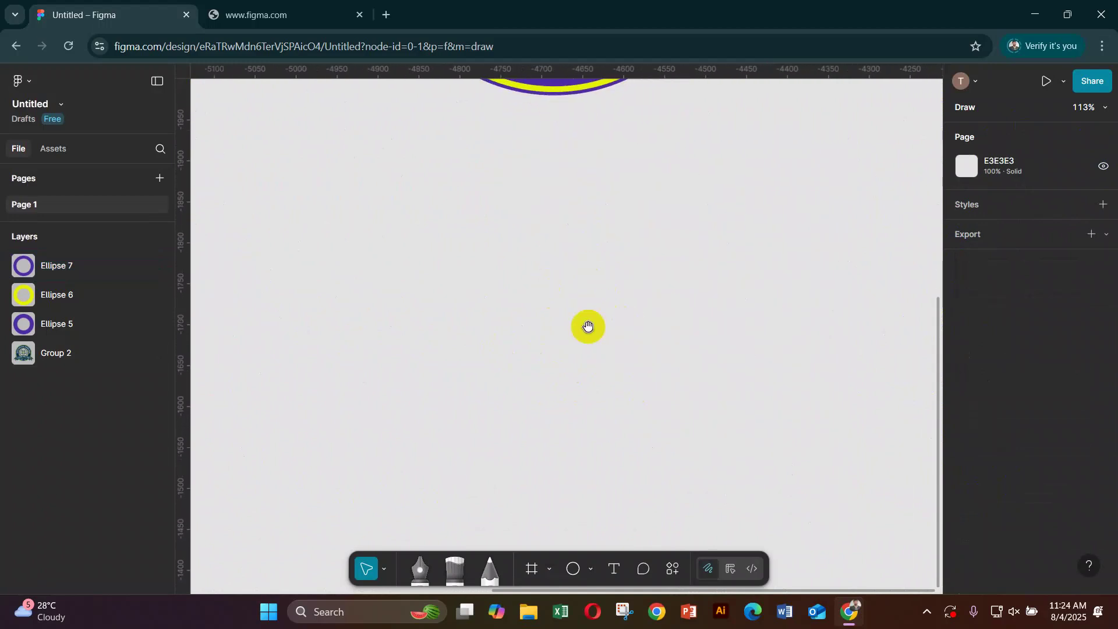
{"action": "left_click", "coordinate": [573, 568]}
{"action": "left_click_drag", "start_coordinate": [487, 223], "coordinate": [606, 367]}
{"action": "scroll", "coordinate": [679, 364], "scroll_direction": "up", "scroll_amount": 5}
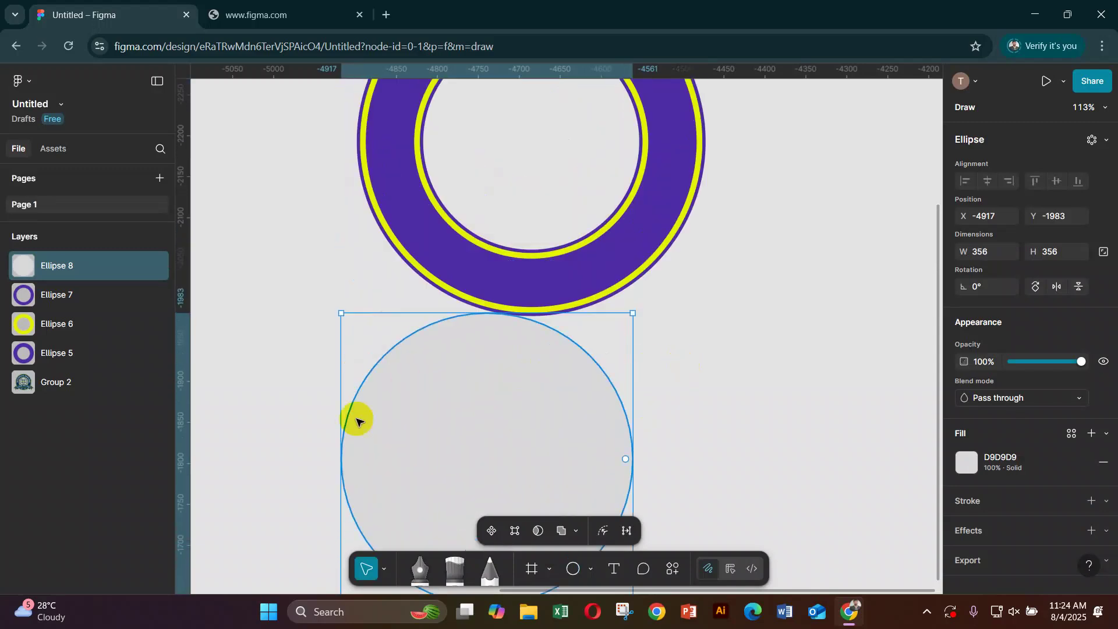
- Fill the new circle with purple, 4C2CA3, sampled from the ring
{"action": "left_click", "coordinate": [962, 469]}
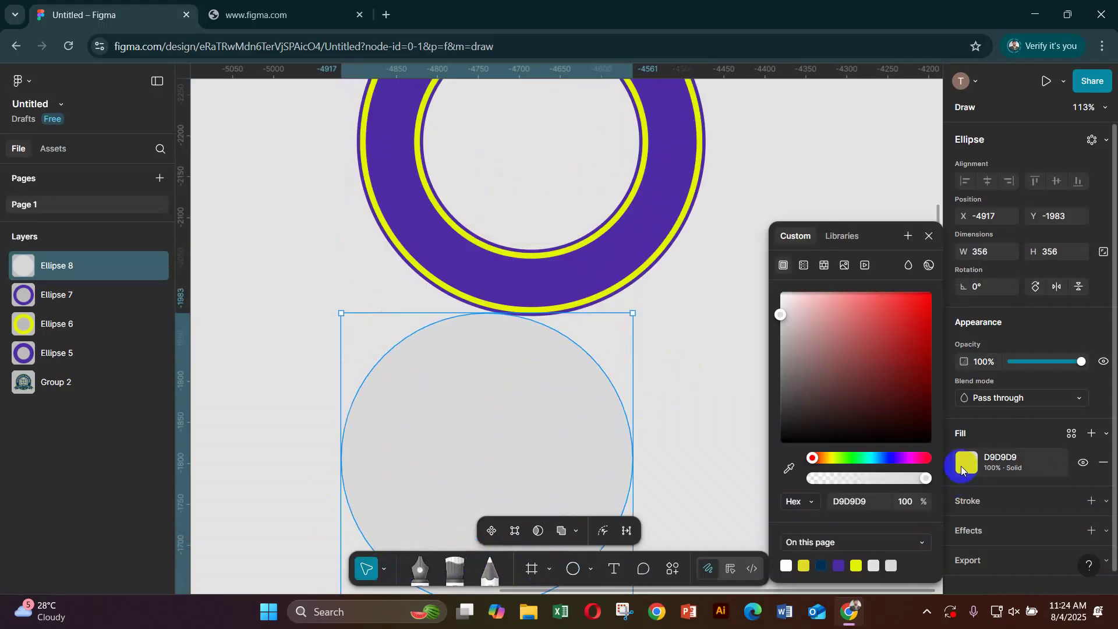
{"action": "left_click", "coordinate": [788, 468]}
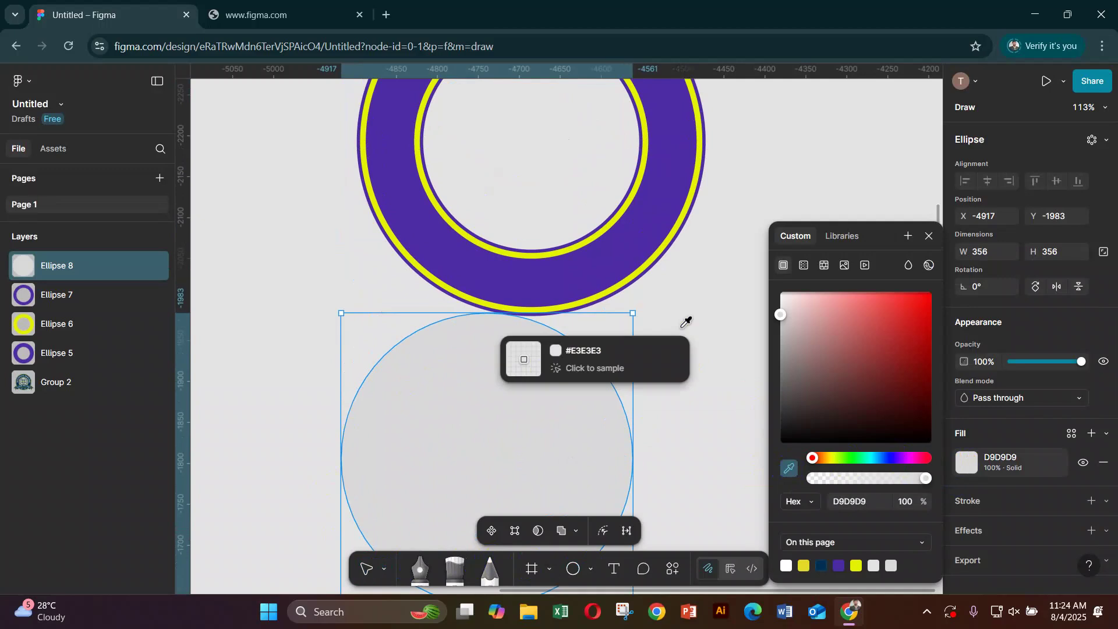
{"action": "left_click", "coordinate": [584, 259]}
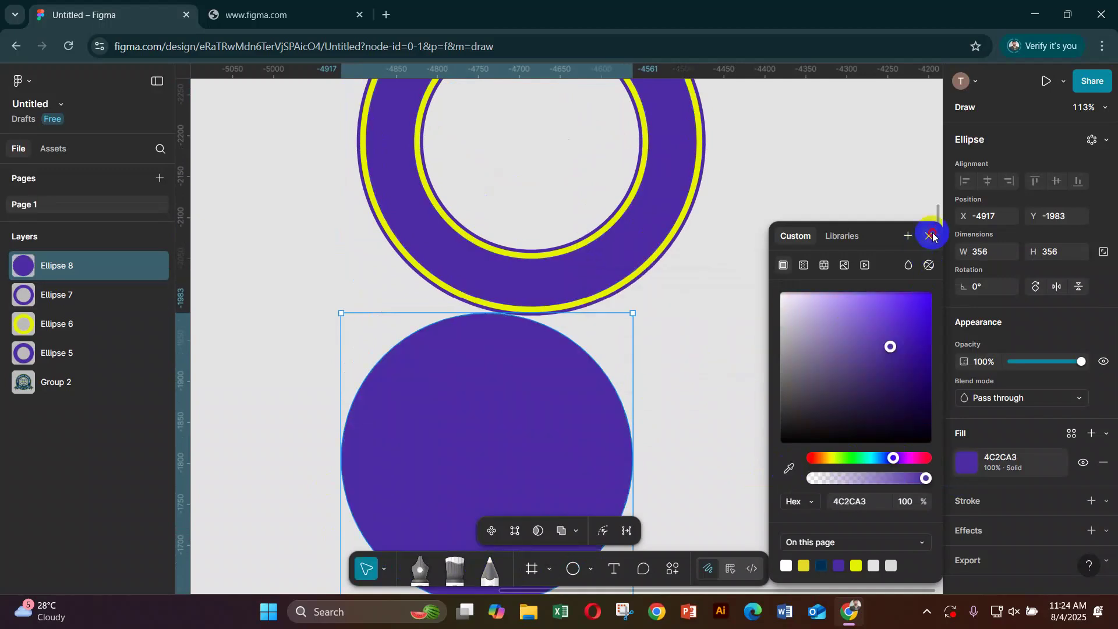
{"action": "left_click", "coordinate": [930, 235]}
- Move the circle further below the ring and shape it into a hollow quarter arc with a -25% sweep and 65.82% ratio
{"action": "scroll", "coordinate": [756, 268], "scroll_direction": "left", "scroll_amount": 3}
{"action": "scroll", "coordinate": [839, 291], "scroll_direction": "down", "scroll_amount": 2}
{"action": "left_click_drag", "start_coordinate": [687, 309], "coordinate": [683, 355]}
{"action": "scroll", "coordinate": [683, 355], "scroll_direction": "down", "scroll_amount": 1}
{"action": "left_click_drag", "start_coordinate": [778, 367], "coordinate": [541, 375]}
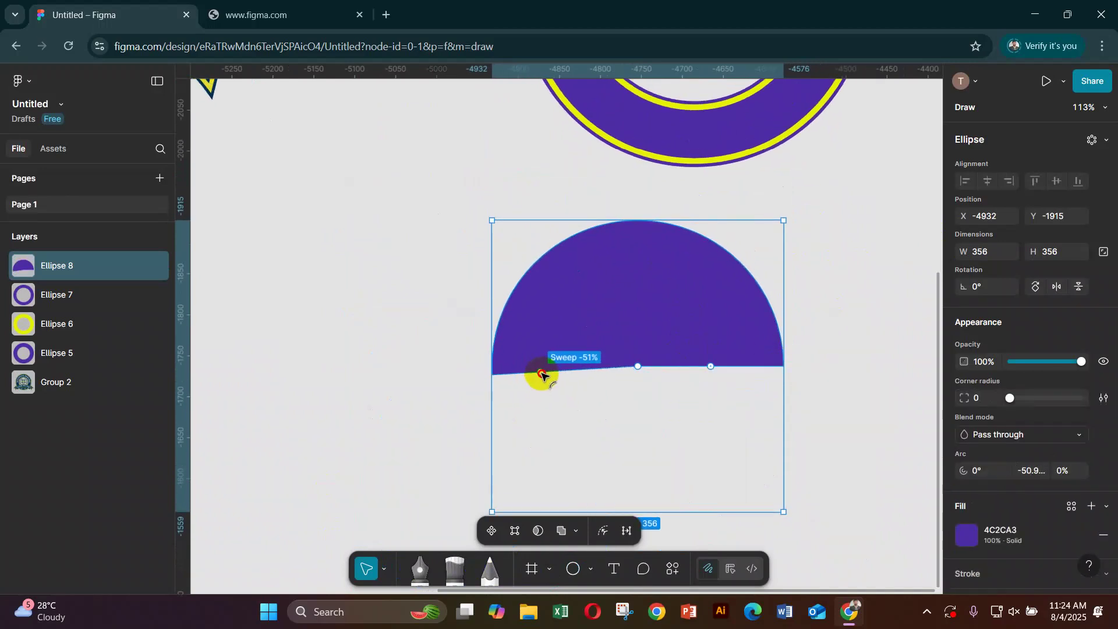
{"action": "left_click_drag", "start_coordinate": [641, 366], "coordinate": [635, 282]}
{"action": "left_click_drag", "start_coordinate": [523, 371], "coordinate": [634, 259]}
{"action": "left_click_drag", "start_coordinate": [700, 307], "coordinate": [711, 303]}
{"action": "scroll", "coordinate": [855, 312], "scroll_direction": "down", "scroll_amount": 3}
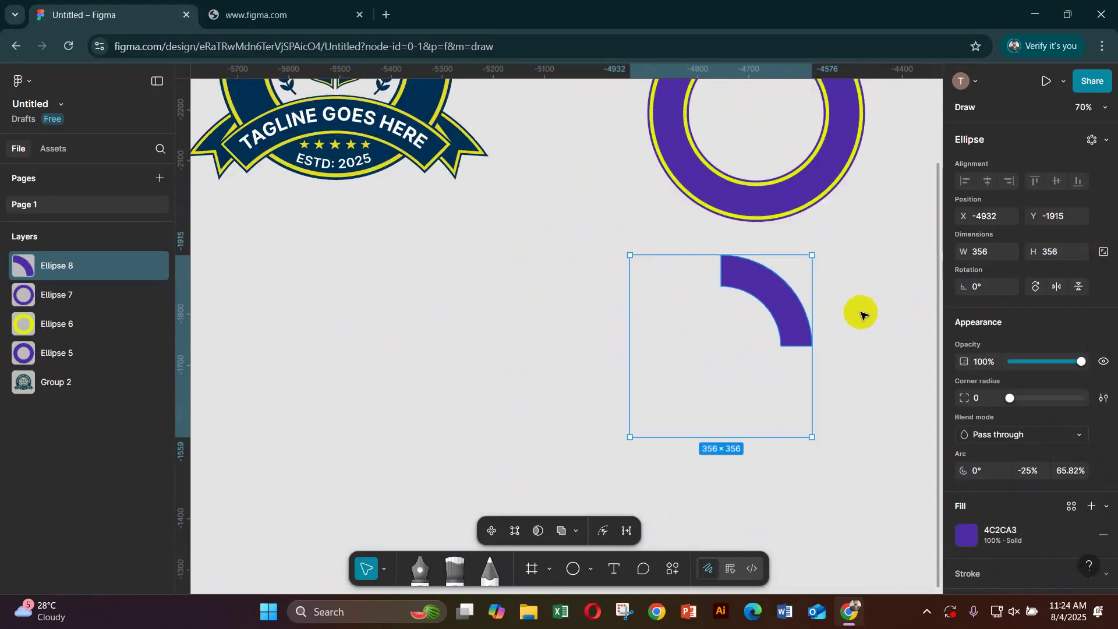
- Place a duplicate of the quarter arc below the reference badge and flatten the original arc
{"action": "left_click_drag", "start_coordinate": [796, 317], "coordinate": [499, 309]}
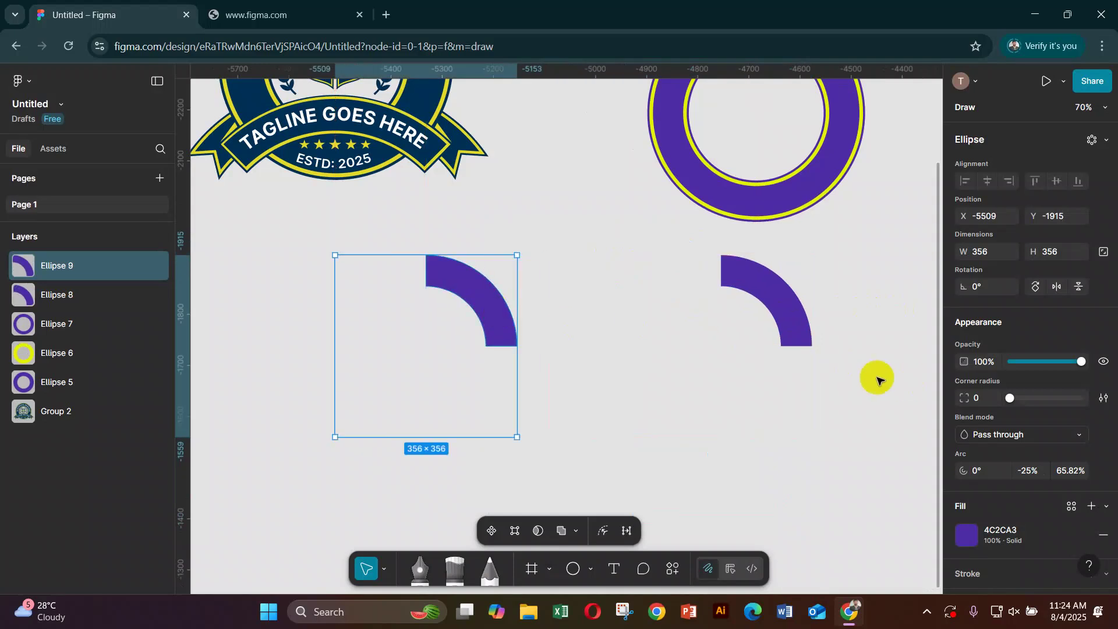
{"action": "left_click", "coordinate": [796, 329]}
{"action": "scroll", "coordinate": [662, 337], "scroll_direction": "right", "scroll_amount": 4}
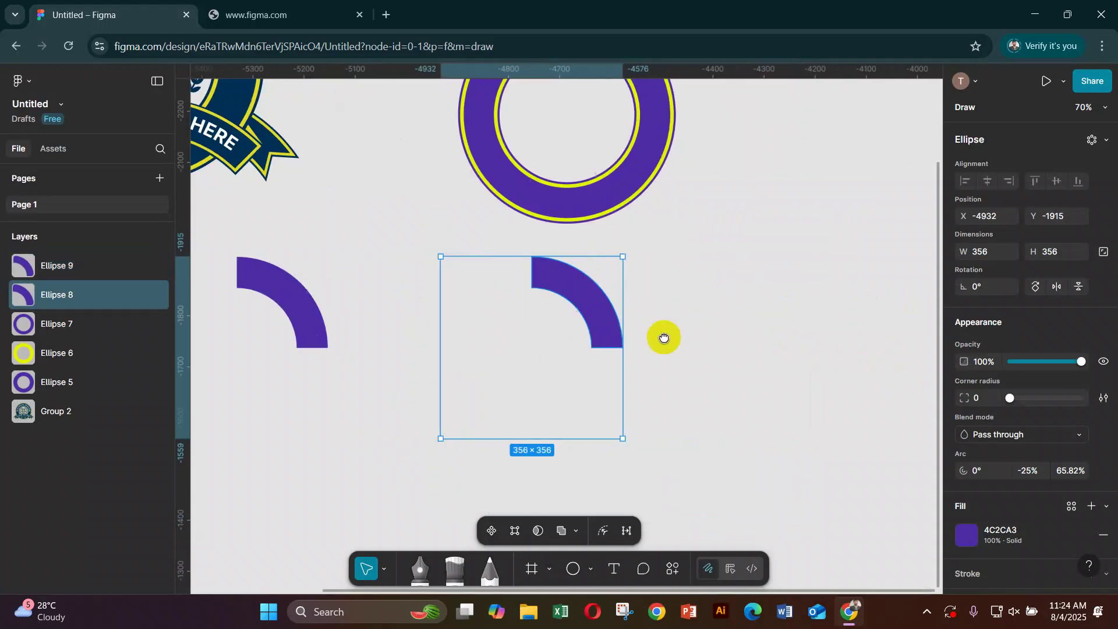
{"action": "right_click", "coordinate": [594, 297]}
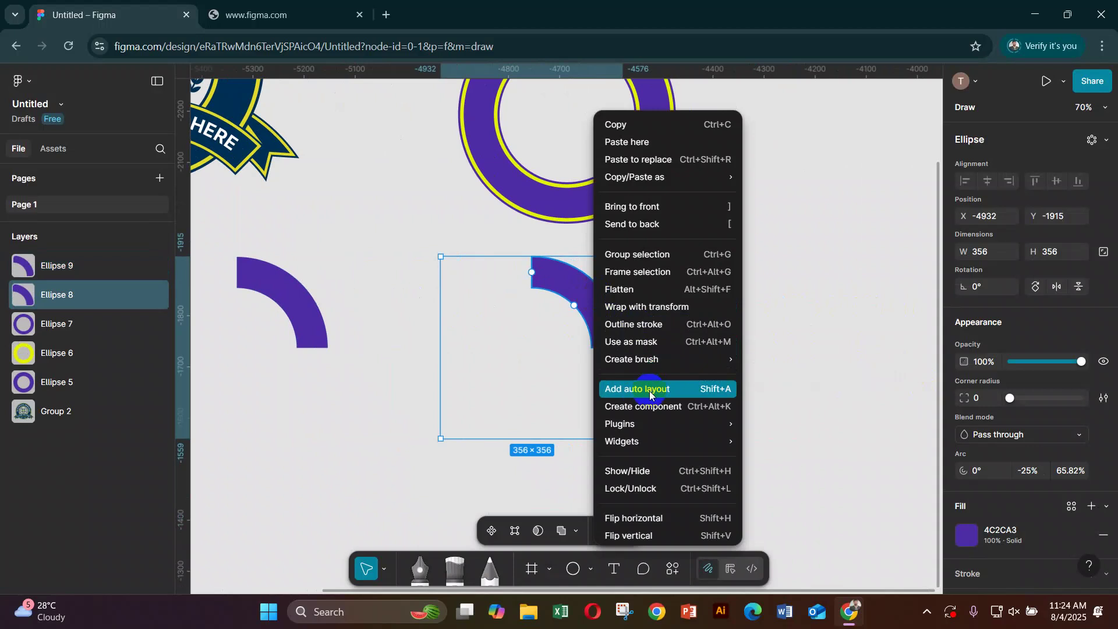
{"action": "mouse_move", "coordinate": [642, 356]}
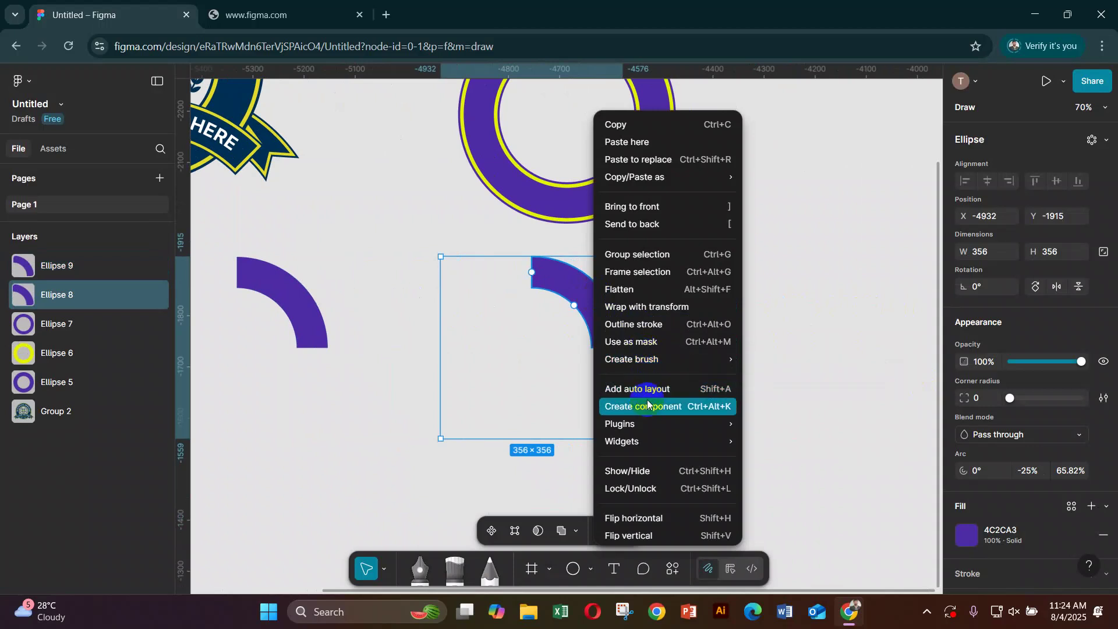
{"action": "left_click", "coordinate": [628, 289]}
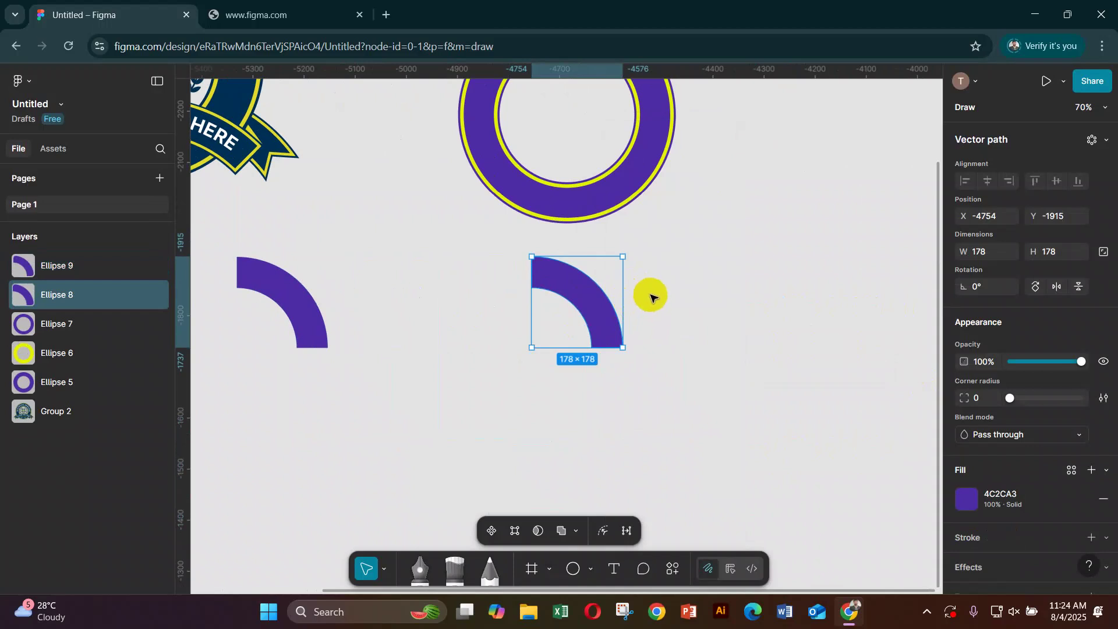
- Rotate the flattened arc to 45° and scale it up to about 242 × 242
{"action": "left_click_drag", "start_coordinate": [626, 252], "coordinate": [578, 250]}
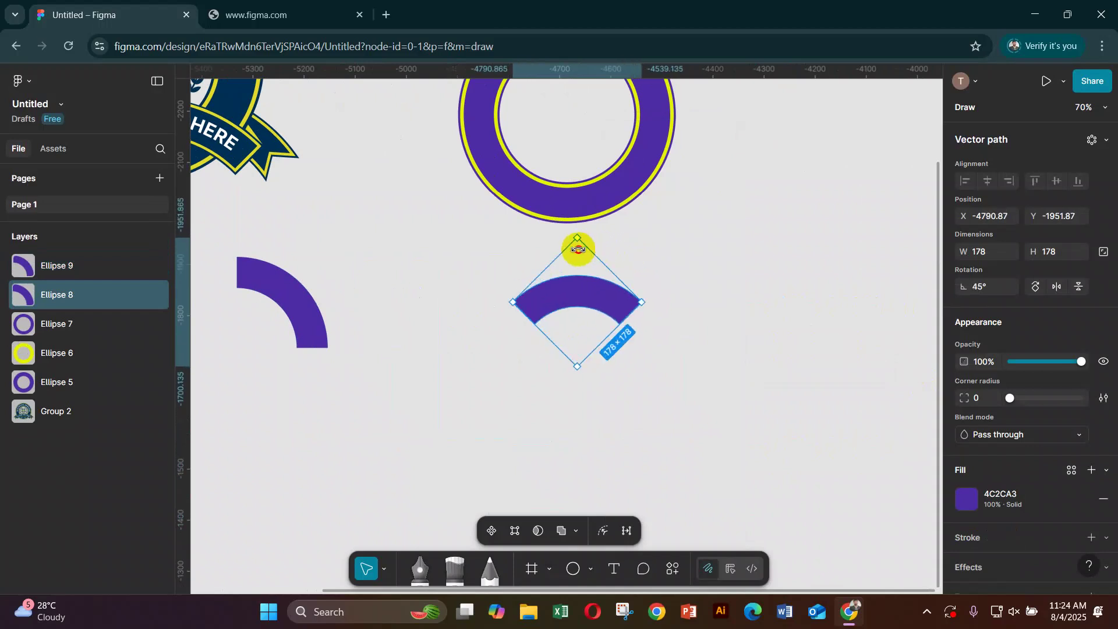
{"action": "key", "text": "ctrl+z"}
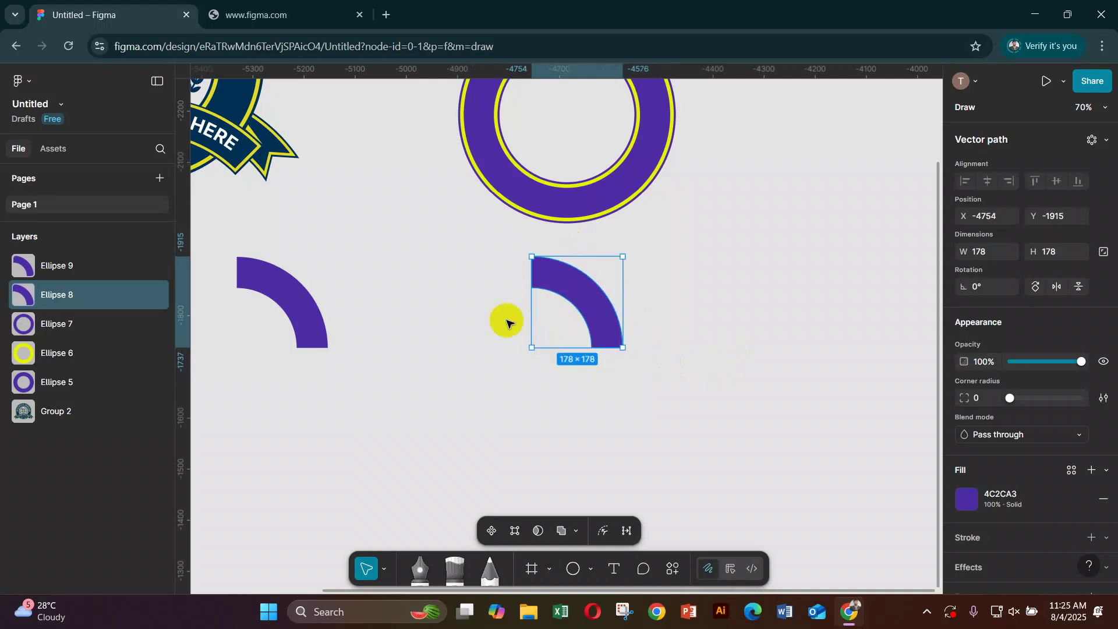
{"action": "left_click", "coordinate": [270, 296]}
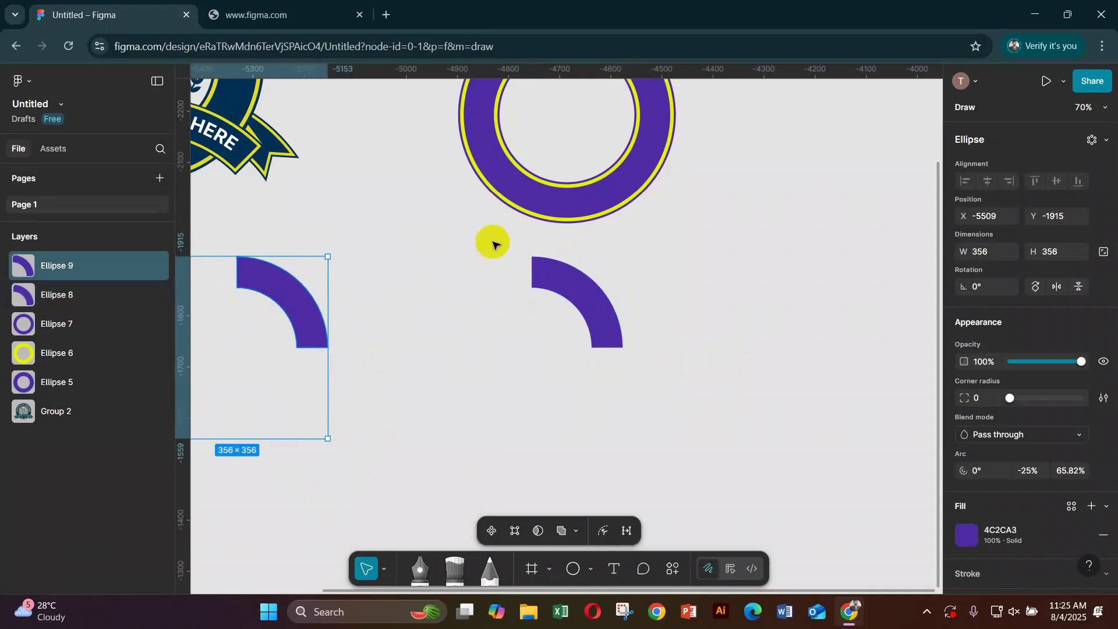
{"action": "left_click", "coordinate": [589, 289]}
{"action": "left_click_drag", "start_coordinate": [627, 249], "coordinate": [575, 247]}
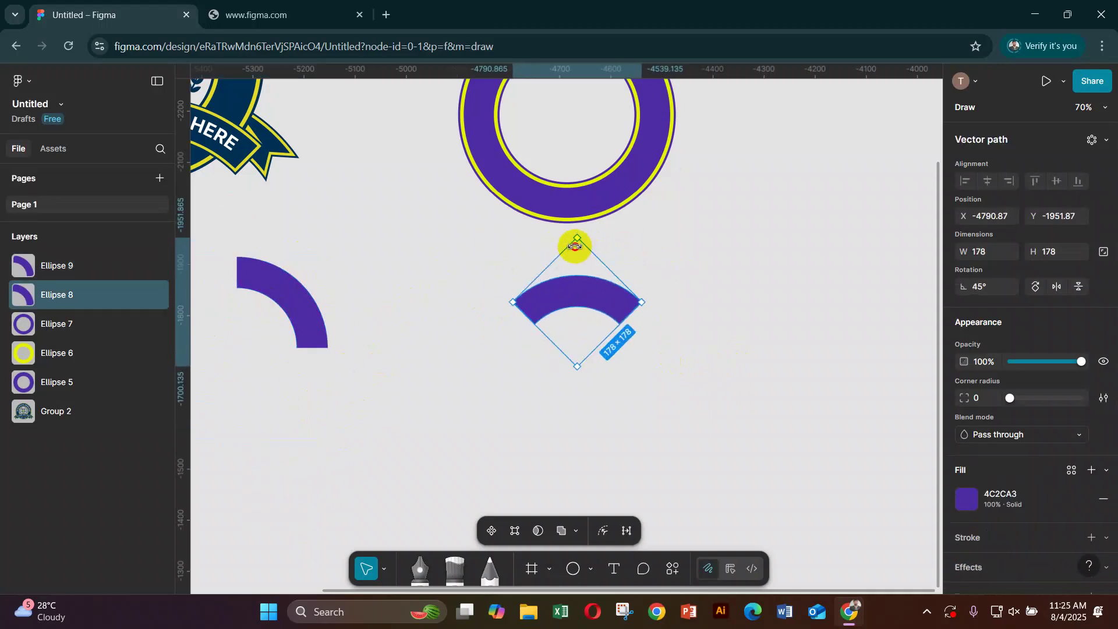
{"action": "left_click_drag", "start_coordinate": [637, 299], "coordinate": [664, 301]}
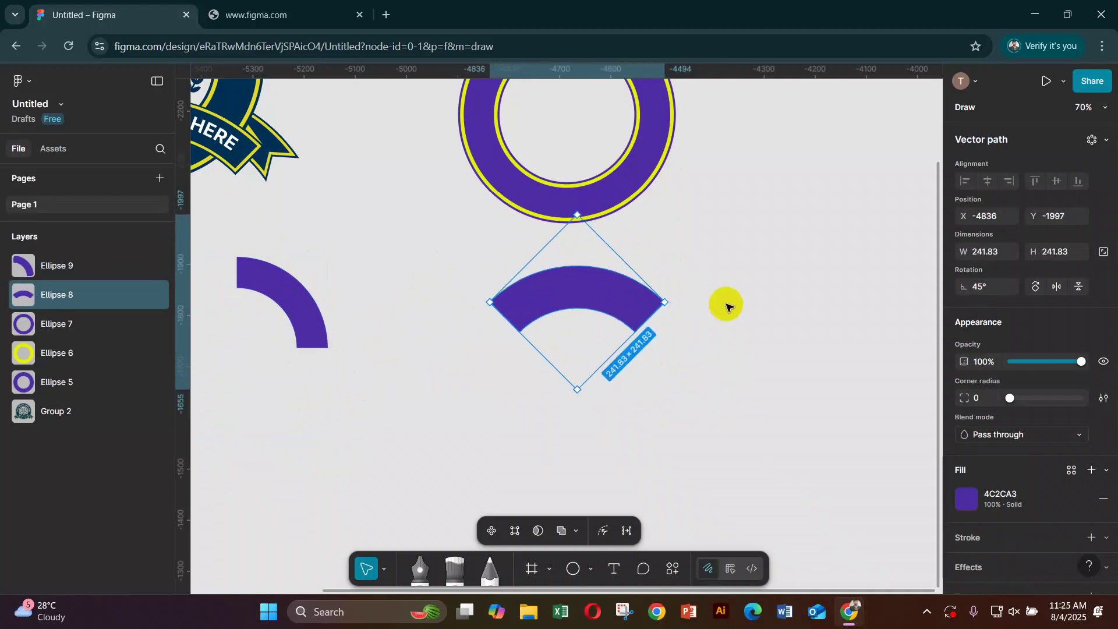
- Delete both trial arcs below the badge and the ring
{"action": "left_click", "coordinate": [233, 248]}
{"action": "left_click_drag", "start_coordinate": [637, 340], "coordinate": [634, 342]}
{"action": "key", "text": "Delete"}
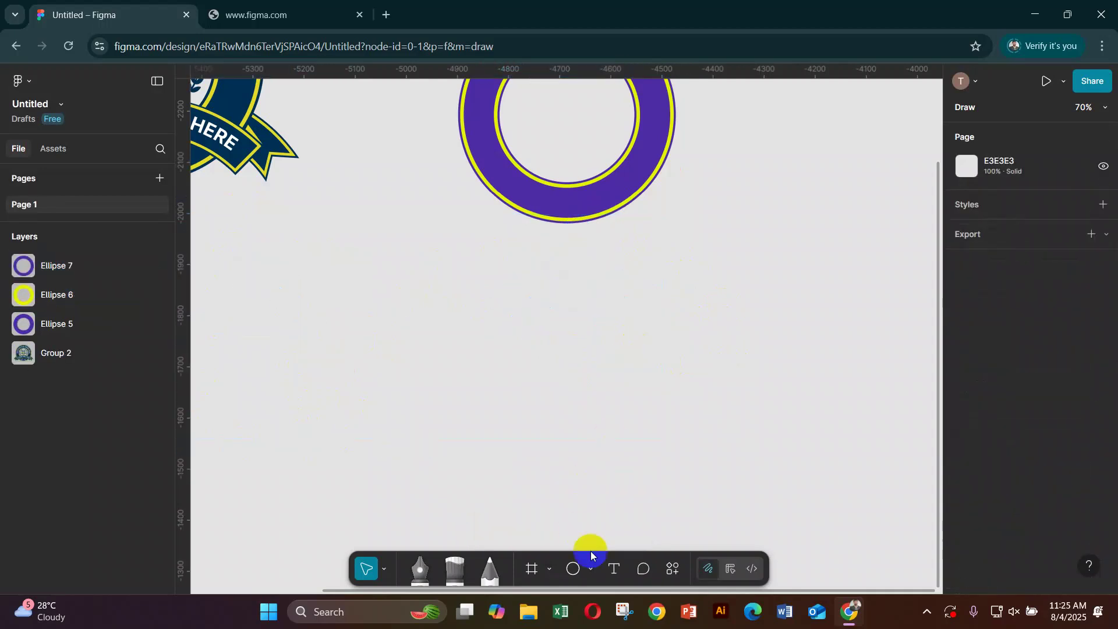
- Draw a new circle below the ring and resize it to about 402 × 402
{"action": "mouse_move", "coordinate": [519, 287]}
{"action": "left_mouse_down"}
{"action": "mouse_move", "coordinate": [586, 375]}
{"action": "mouse_move", "coordinate": [640, 408]}
{"action": "left_mouse_up"}
{"action": "left_click_drag", "start_coordinate": [561, 329], "coordinate": [612, 414]}
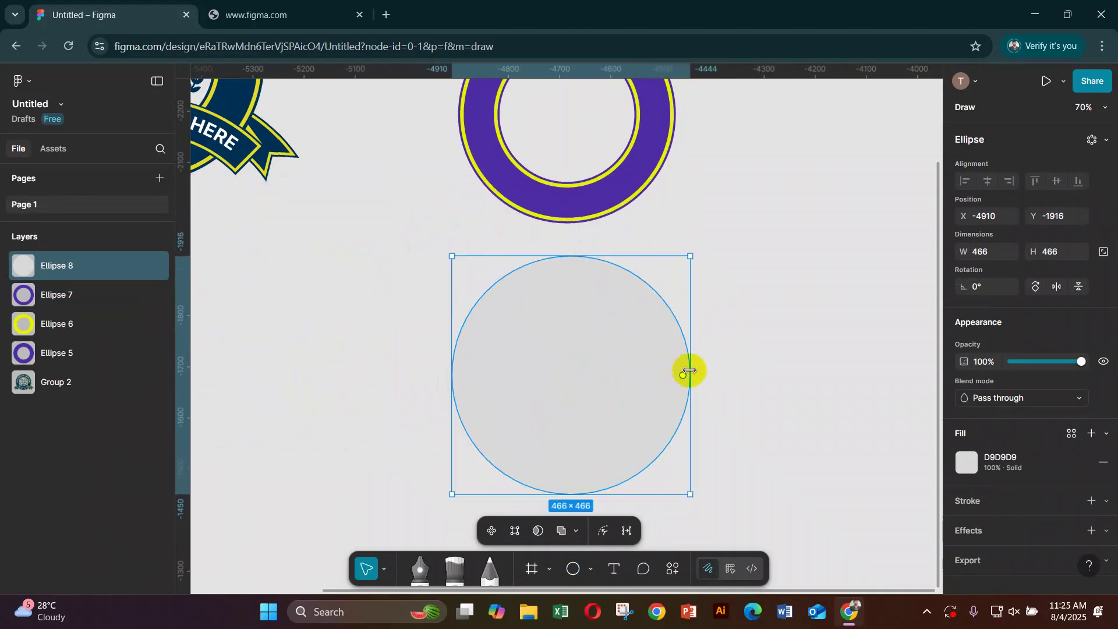
{"action": "left_click_drag", "start_coordinate": [685, 370], "coordinate": [674, 372]}
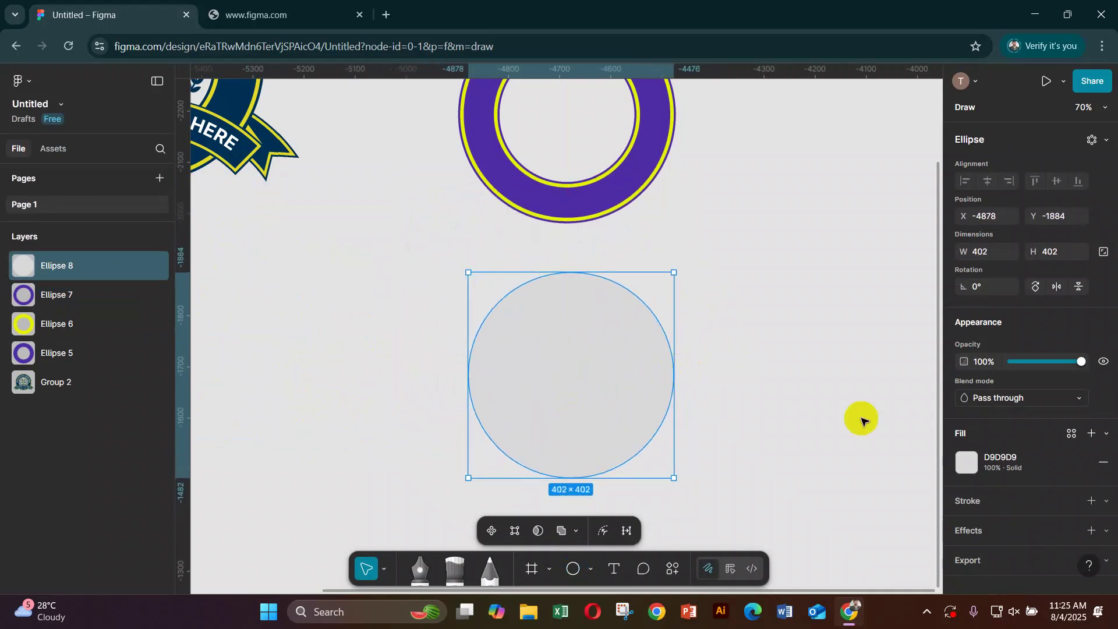
- Set the fill of the 402 × 402 circle to purple, 4C2CA3, sampled from the ring
{"action": "left_click", "coordinate": [957, 462]}
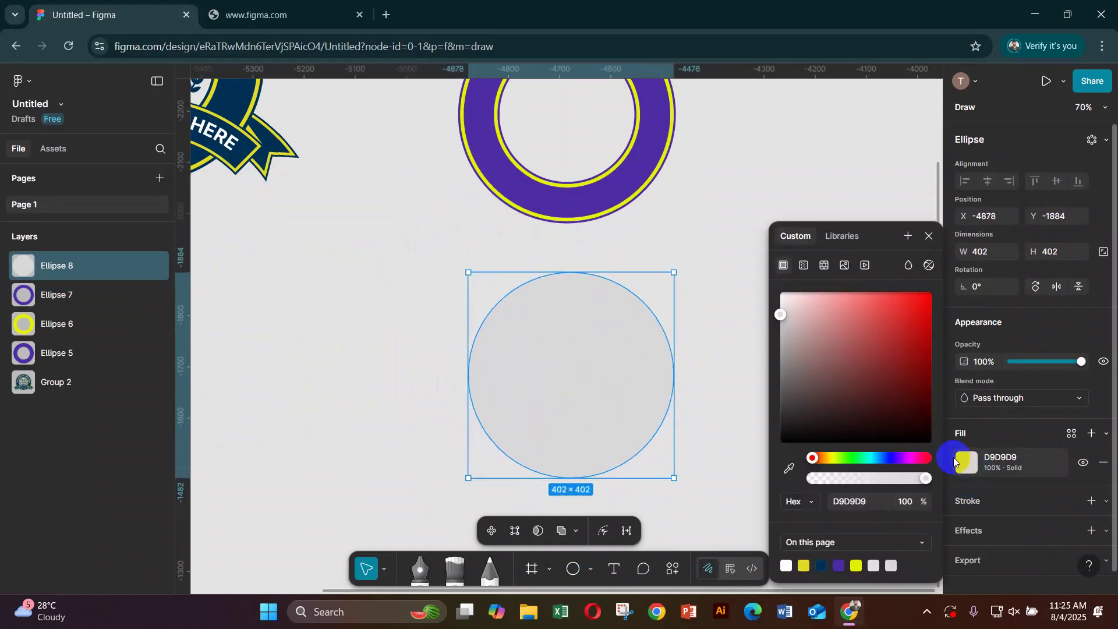
{"action": "left_click", "coordinate": [790, 464]}
{"action": "left_click", "coordinate": [628, 180]}
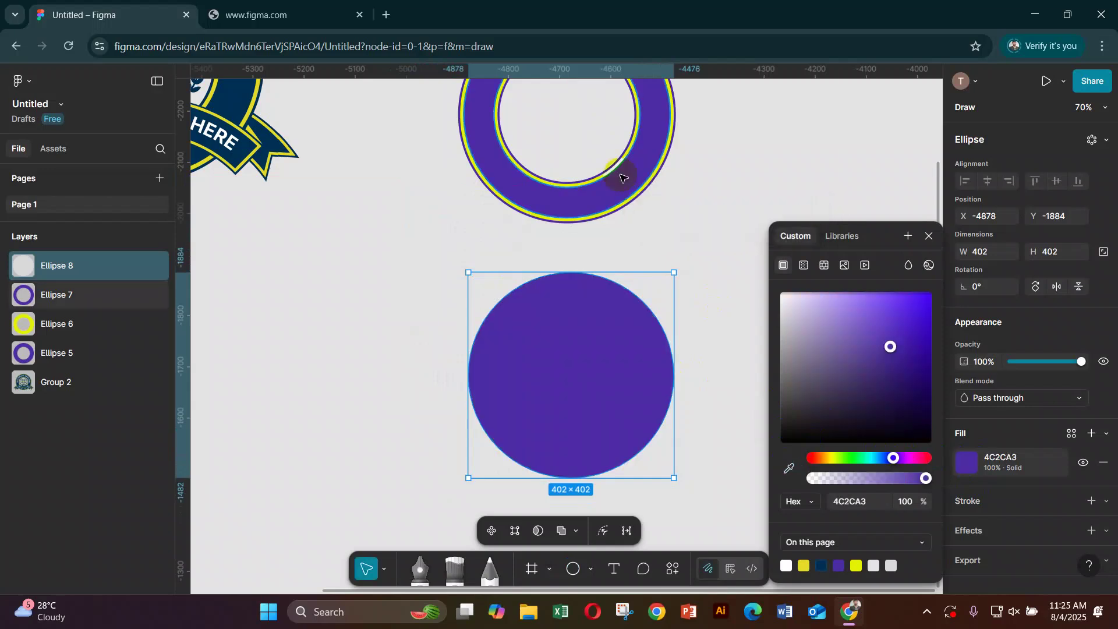
{"action": "left_click", "coordinate": [928, 236]}
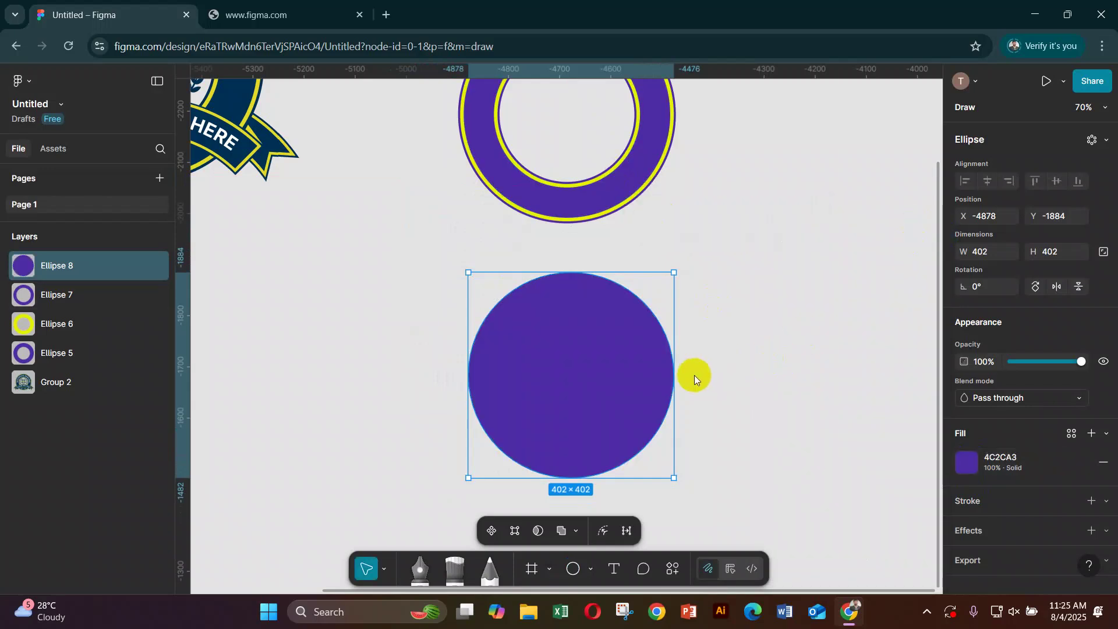
- Shape the purple circle into a hollow arc with a sweep of about -28% and a 66.71% ratio
{"action": "left_click_drag", "start_coordinate": [664, 384], "coordinate": [494, 385]}
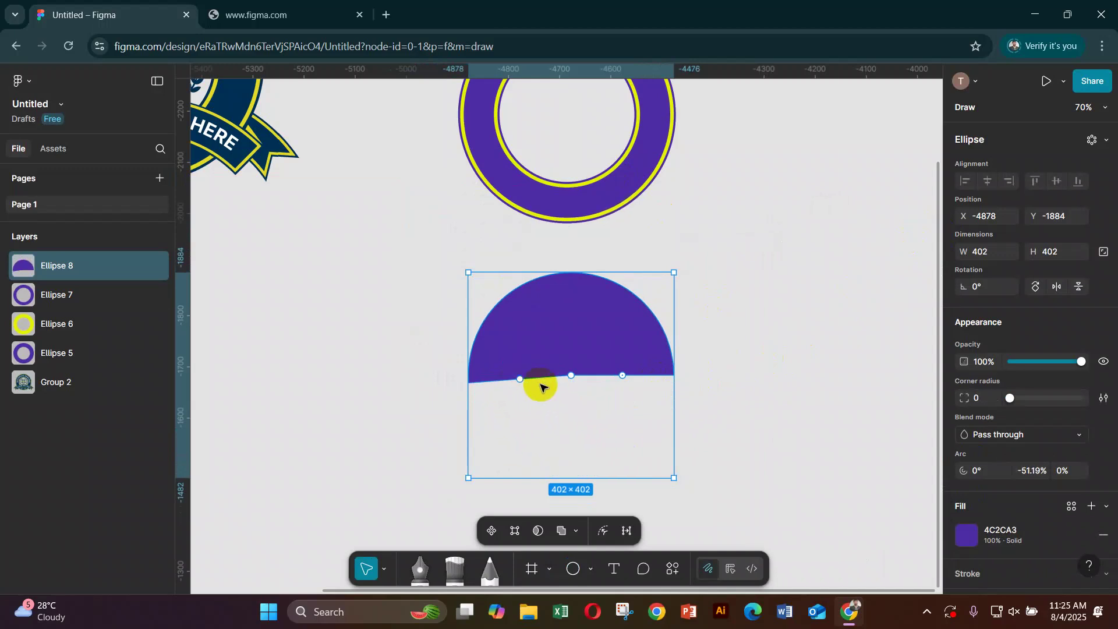
{"action": "left_click_drag", "start_coordinate": [572, 364], "coordinate": [570, 316]}
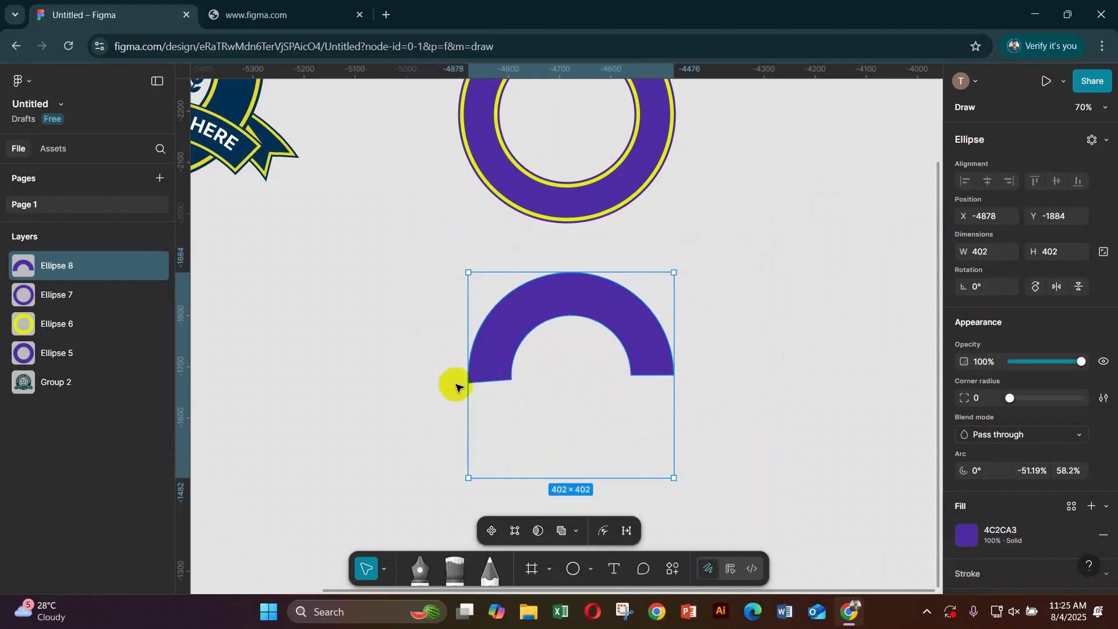
{"action": "left_click_drag", "start_coordinate": [497, 384], "coordinate": [531, 297]}
{"action": "left_click_drag", "start_coordinate": [602, 324], "coordinate": [601, 320]}
{"action": "left_click_drag", "start_coordinate": [531, 304], "coordinate": [551, 303]}
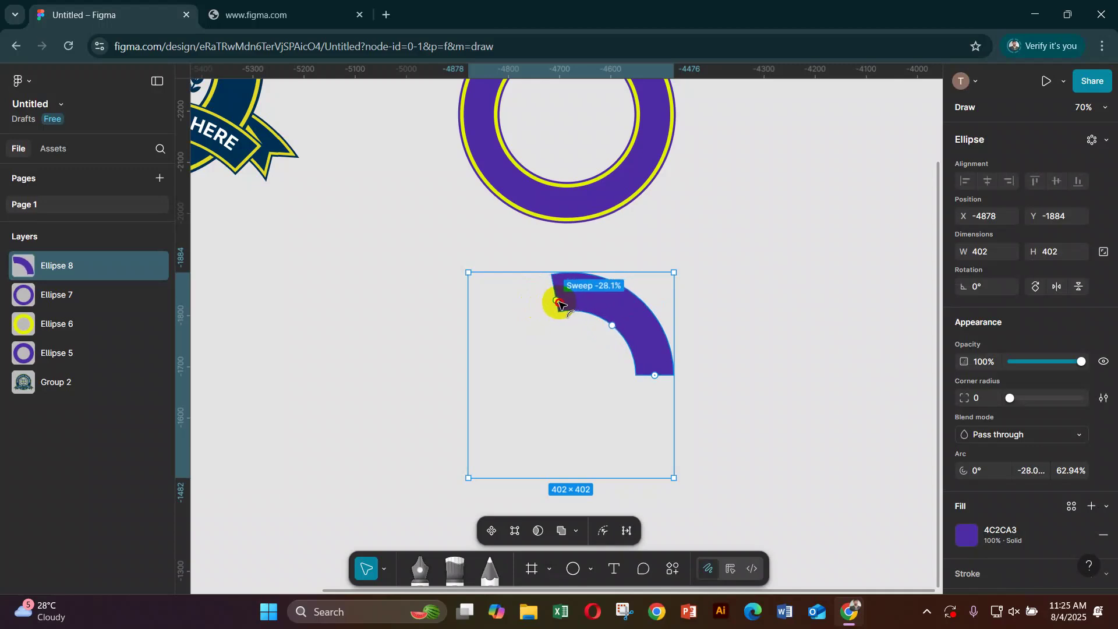
{"action": "left_click_drag", "start_coordinate": [558, 303], "coordinate": [558, 303]}
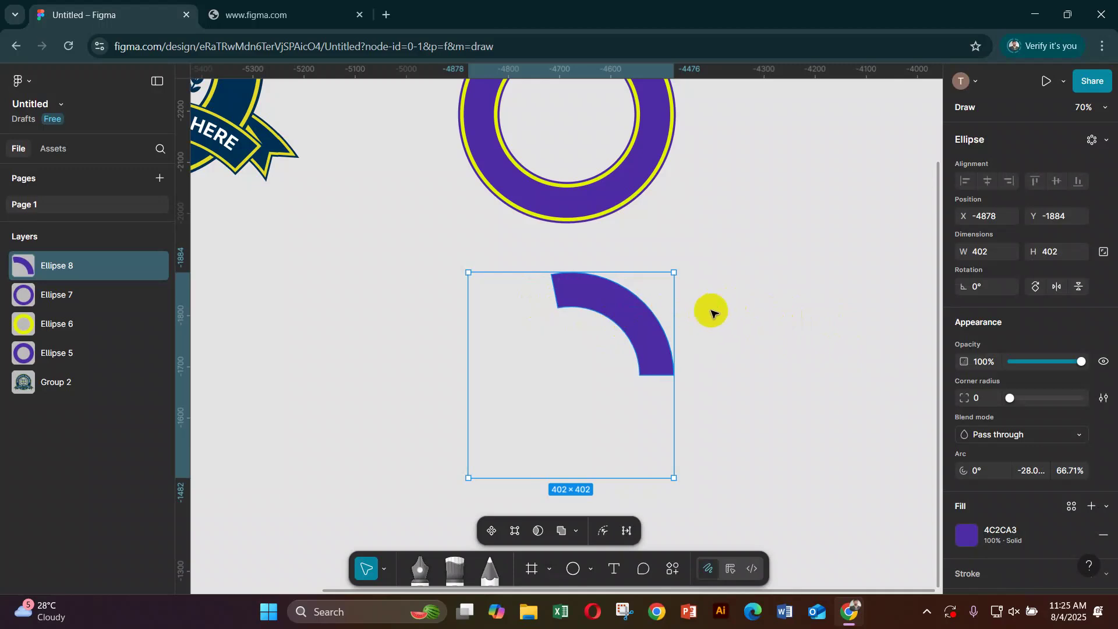
- Place a copy of the purple arc to its left and flatten the original arc into a vector path
{"action": "left_click_drag", "start_coordinate": [645, 327], "coordinate": [391, 327]}
{"action": "left_click", "coordinate": [631, 303]}
{"action": "right_click", "coordinate": [633, 307]}
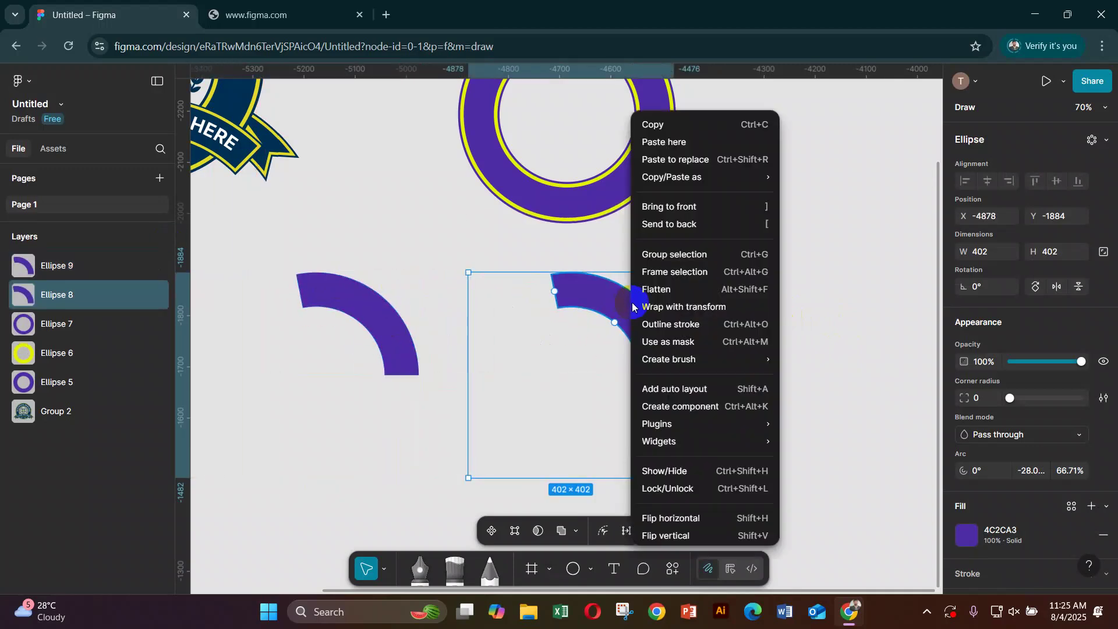
{"action": "left_click", "coordinate": [676, 289]}
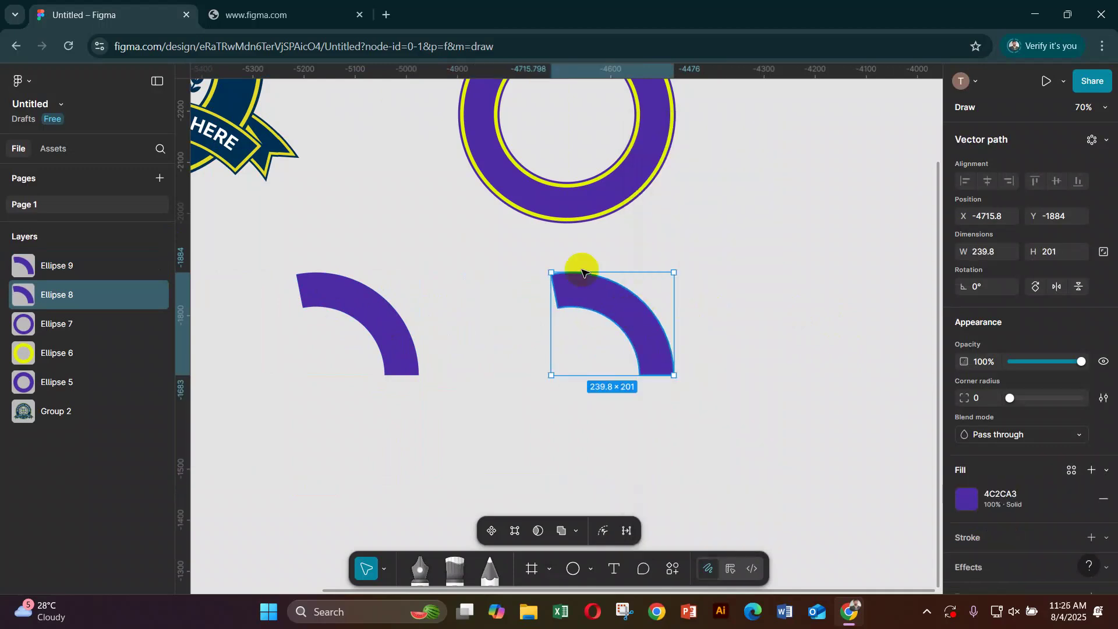
- Rotate the flattened arc to about 37.89° so that it stands as an upright arch
{"action": "left_click_drag", "start_coordinate": [682, 270], "coordinate": [630, 249]}
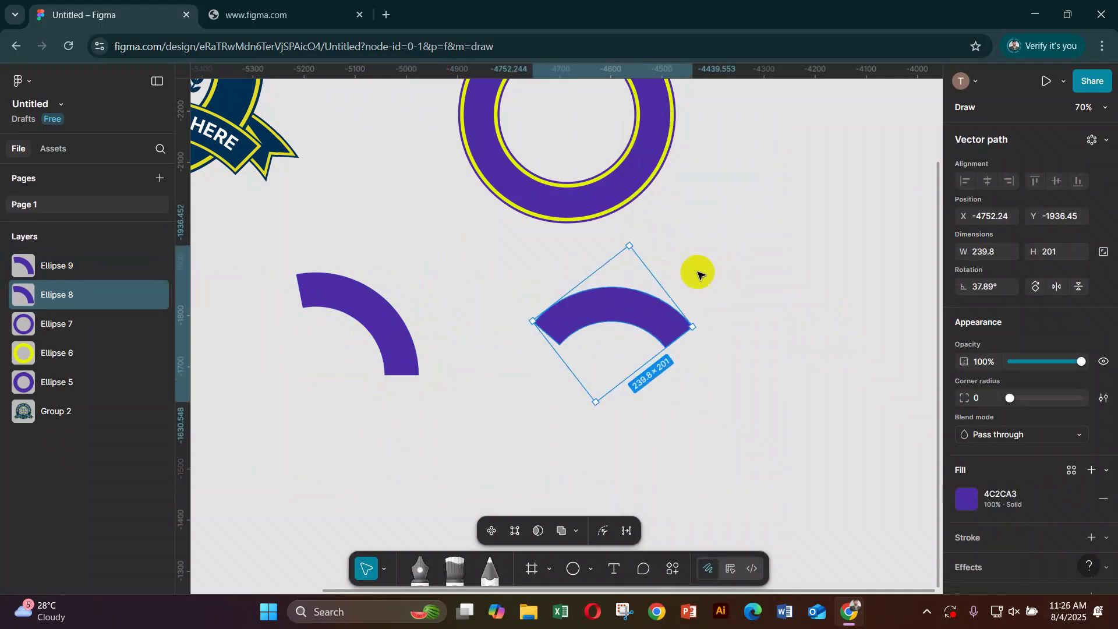
{"action": "left_click", "coordinate": [746, 288]}
{"action": "left_click", "coordinate": [661, 326]}
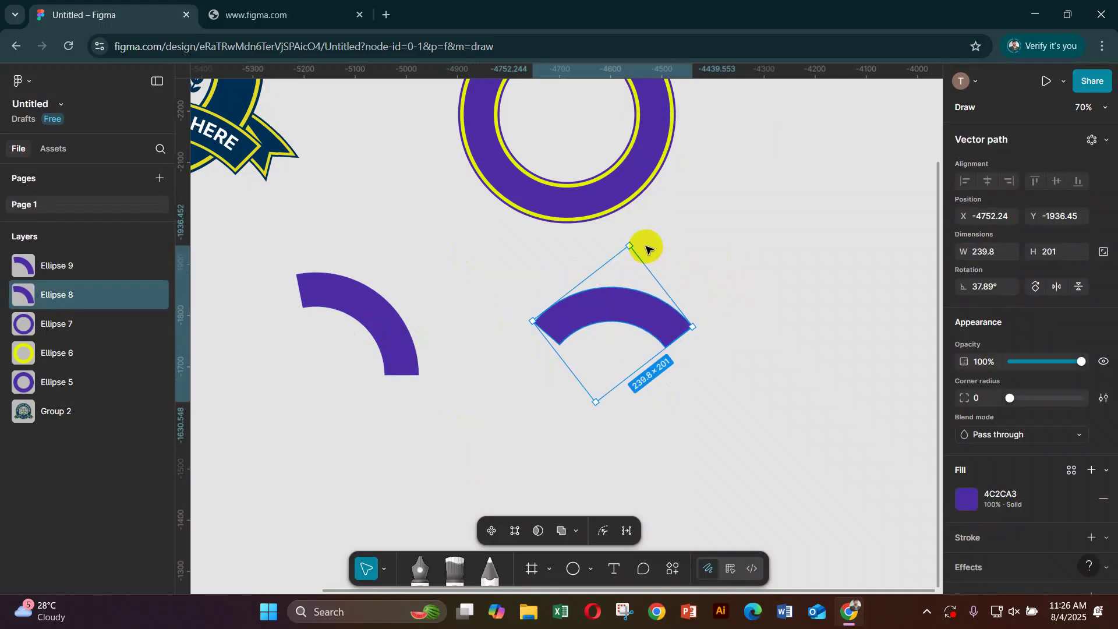
{"action": "left_click", "coordinate": [739, 264]}
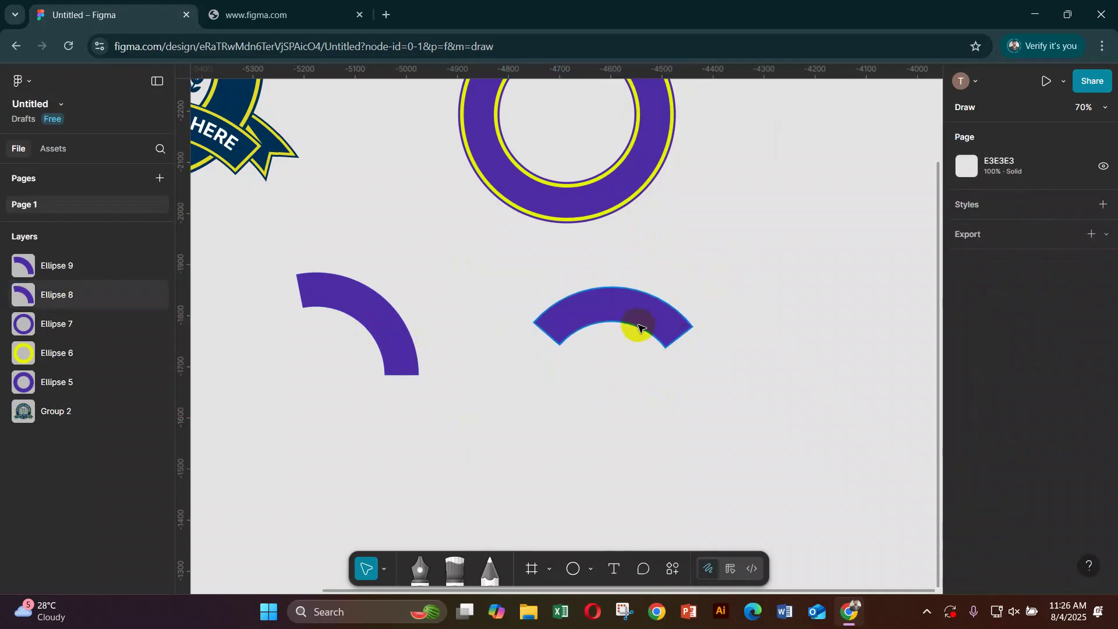
- Flatten the rotated arch again so that its bounding box becomes straight
{"action": "left_click_drag", "start_coordinate": [604, 371], "coordinate": [704, 415]}
{"action": "left_click", "coordinate": [387, 158]}
{"action": "left_click_drag", "start_coordinate": [656, 340], "coordinate": [504, 274]}
{"action": "left_click", "coordinate": [693, 303]}
{"action": "scroll", "coordinate": [724, 388], "scroll_direction": "up", "scroll_amount": 5}
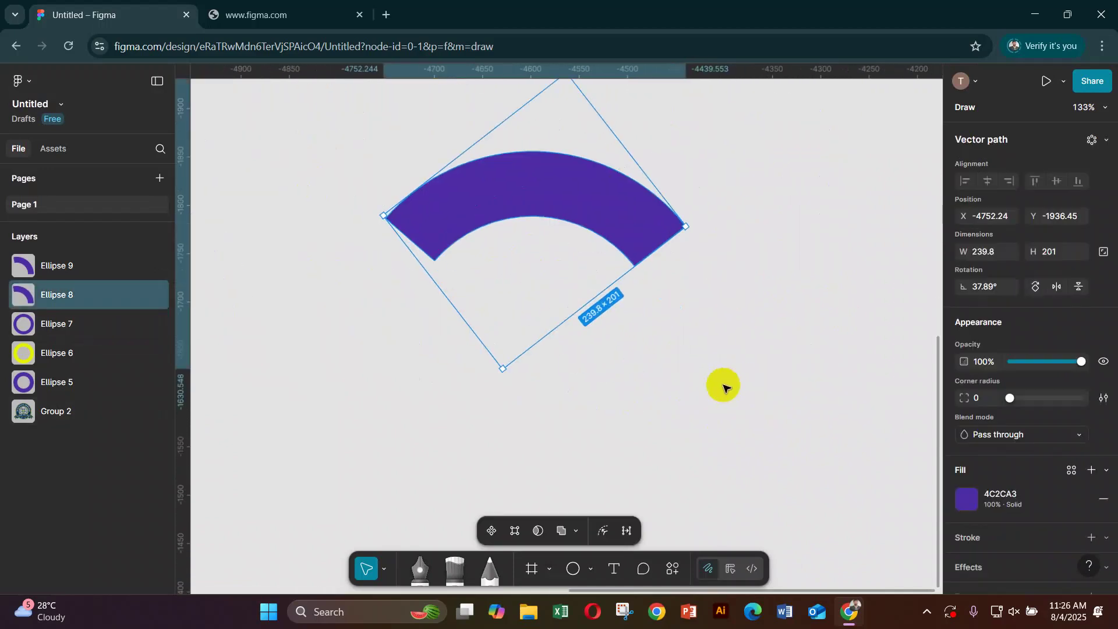
{"action": "right_click", "coordinate": [531, 194]}
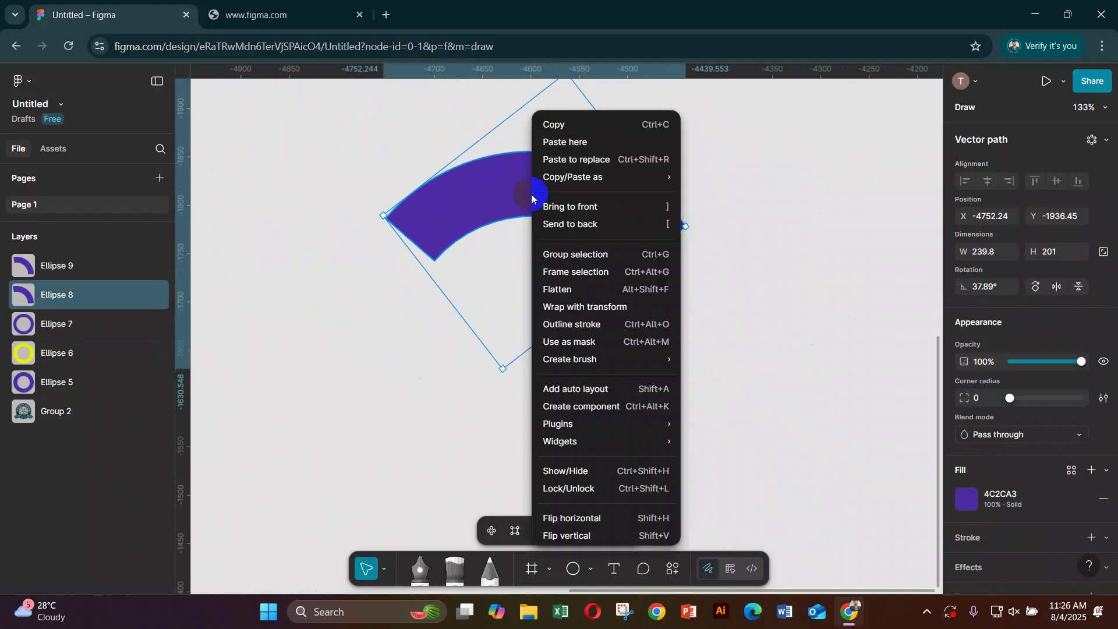
{"action": "left_click", "coordinate": [597, 297]}
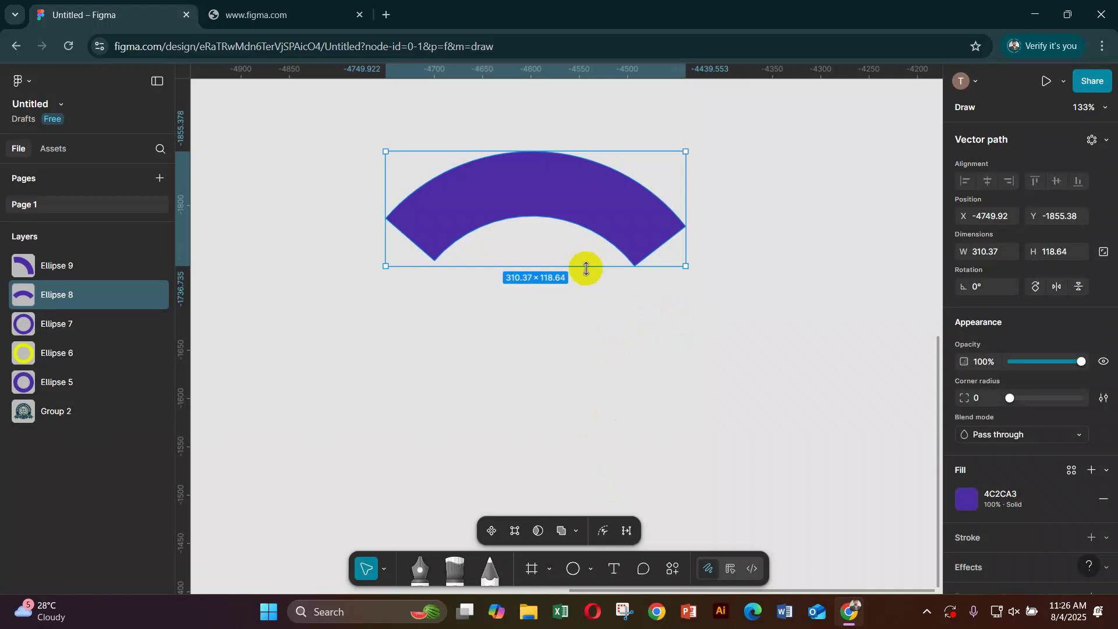
- Duplicate the arch in place and offset the copy's path by -4
{"action": "key", "text": "ctrl+d"}
{"action": "left_click_drag", "start_coordinate": [609, 216], "coordinate": [610, 250]}
{"action": "key", "text": "ctrl+z"}
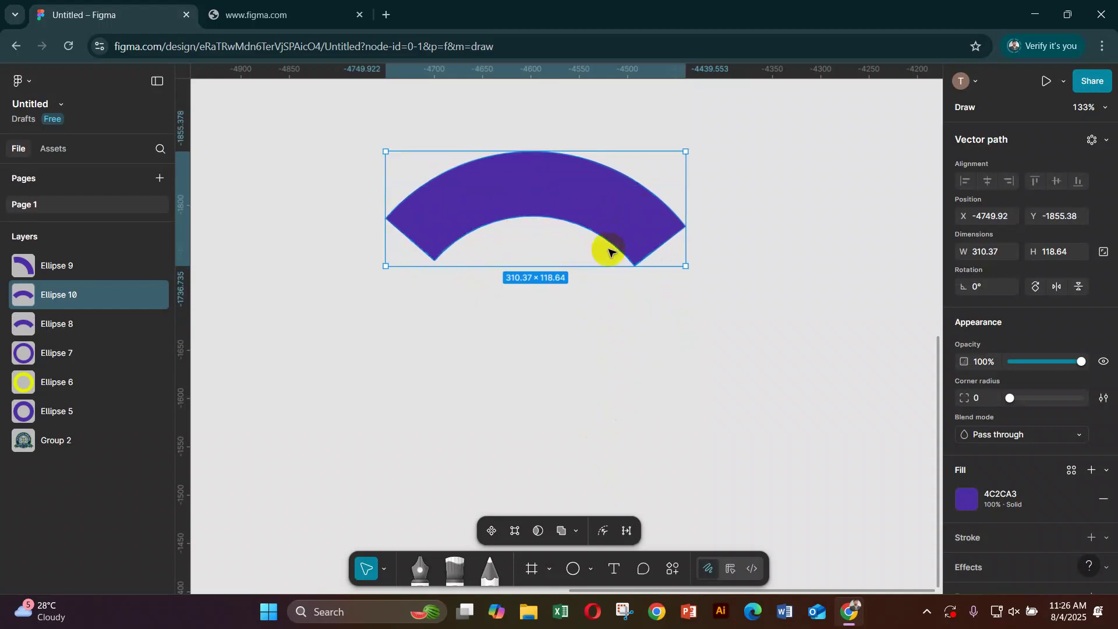
{"action": "left_click", "coordinate": [605, 529]}
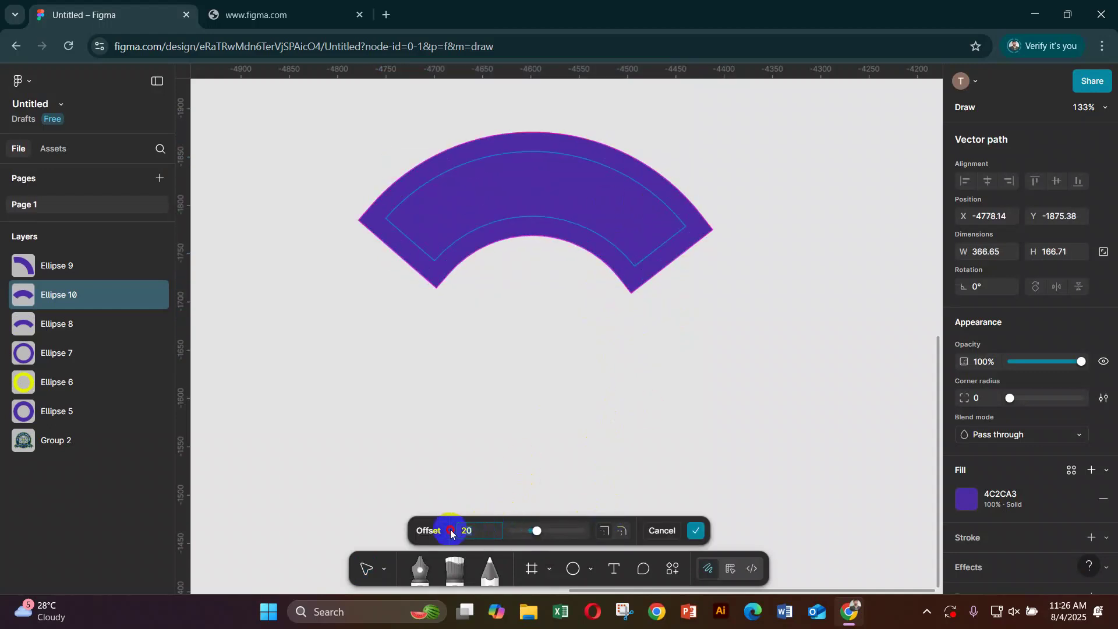
{"action": "key", "text": "Down"}
{"action": "key", "text": "Down"}
{"action": "key", "text": "Down"}
{"action": "key", "text": "Down"}
{"action": "key", "text": "Down"}
{"action": "key", "text": "Down"}
{"action": "key", "text": "Down"}
{"action": "key", "text": "Down"}
{"action": "key", "text": "Down"}
{"action": "key", "text": "Down"}
{"action": "key", "text": "Down"}
{"action": "key", "text": "Down"}
{"action": "key", "text": "Down"}
{"action": "key", "text": "Down"}
{"action": "key", "text": "Down"}
{"action": "key", "text": "Down"}
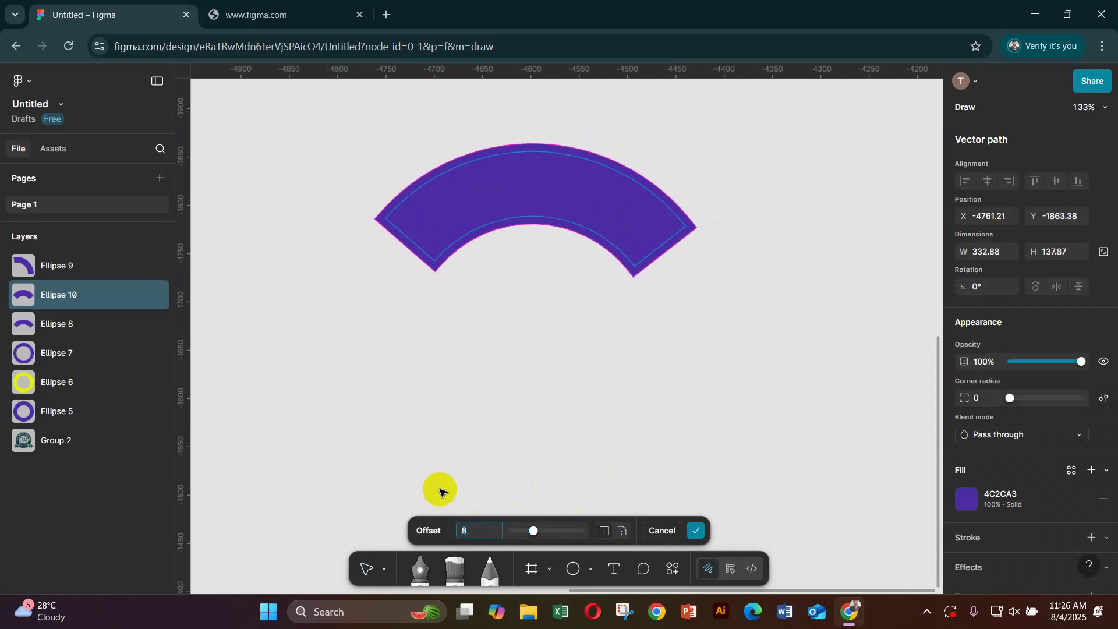
{"action": "key", "text": "Down"}
{"action": "key", "text": "Down"}
{"action": "key", "text": "Down"}
{"action": "key", "text": "Down"}
{"action": "key", "text": "Down"}
{"action": "key", "text": "Down"}
{"action": "key", "text": "Down"}
{"action": "key", "text": "Down"}
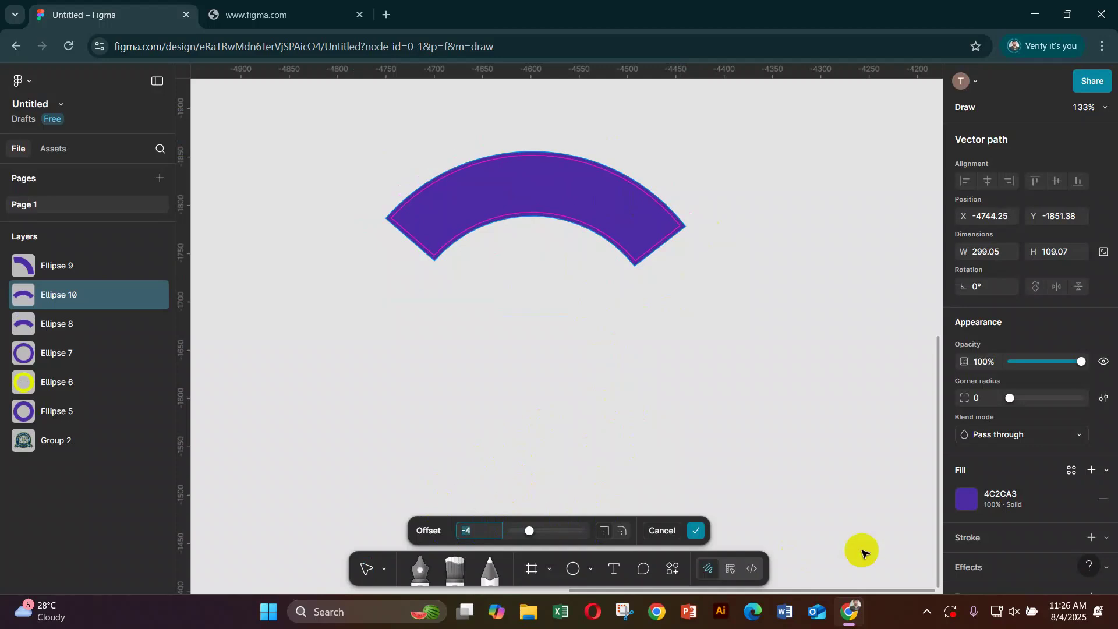
- Set the fill of the inset arch to yellow, E6F203, sampled from the ring's border
{"action": "left_click", "coordinate": [964, 502]}
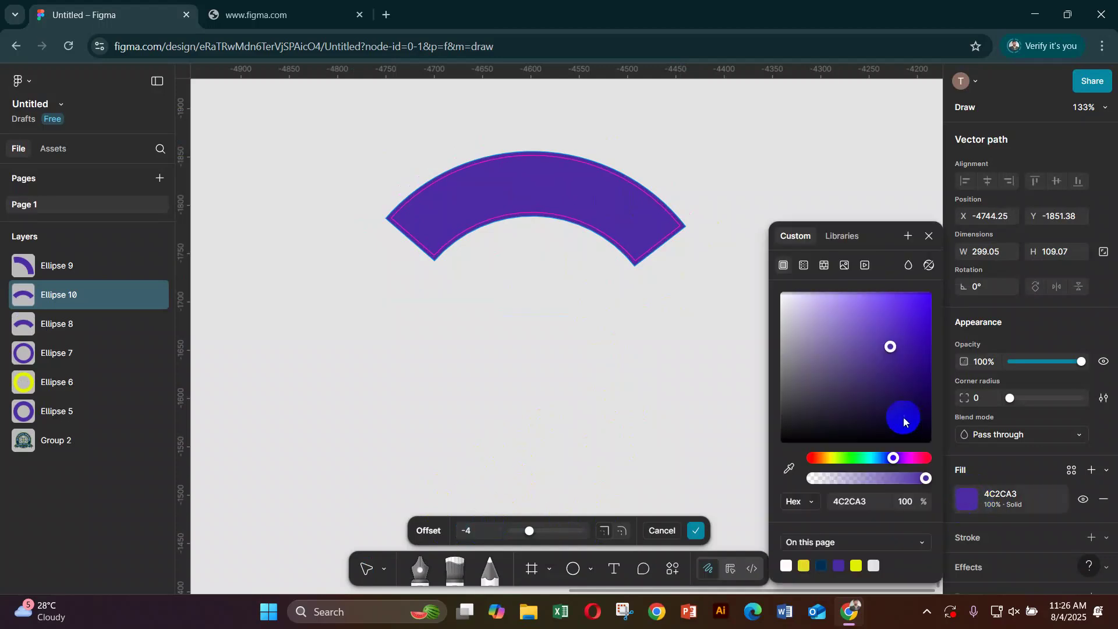
{"action": "left_click", "coordinate": [830, 458]}
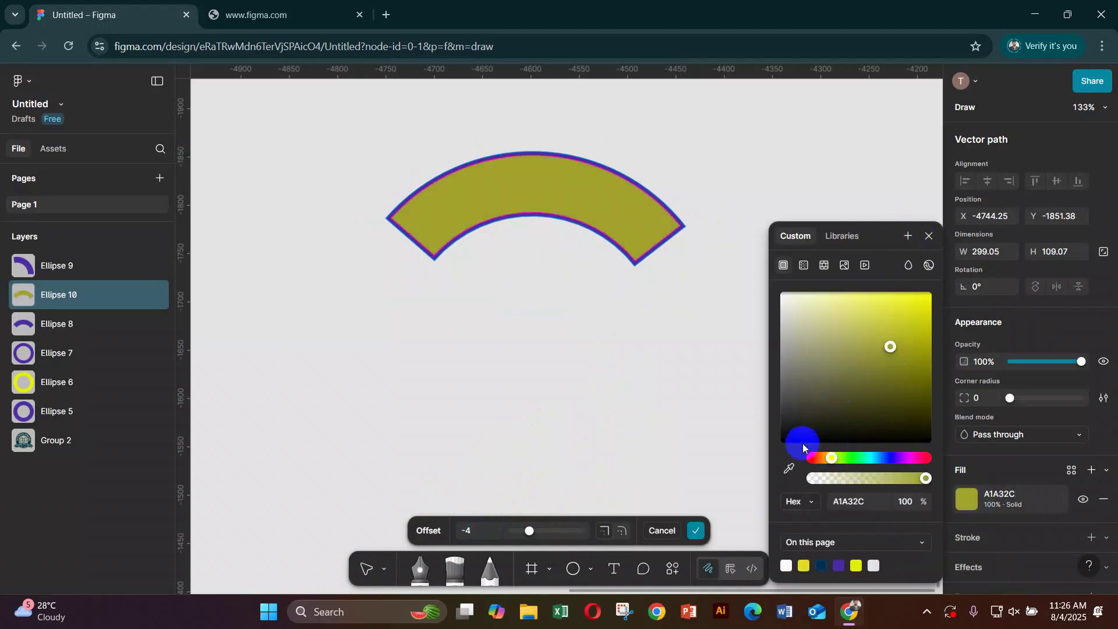
{"action": "left_click", "coordinate": [794, 462]}
{"action": "scroll", "coordinate": [512, 245], "scroll_direction": "up", "scroll_amount": 3}
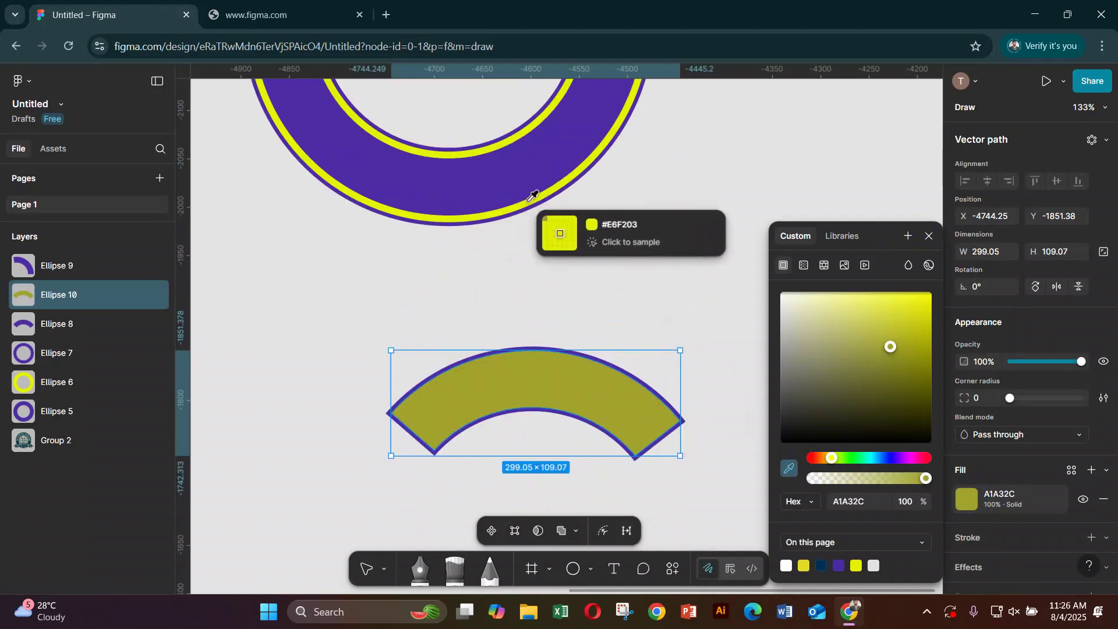
{"action": "left_click", "coordinate": [527, 201]}
{"action": "left_click", "coordinate": [928, 237]}
{"action": "scroll", "coordinate": [718, 324], "scroll_direction": "down", "scroll_amount": 2}
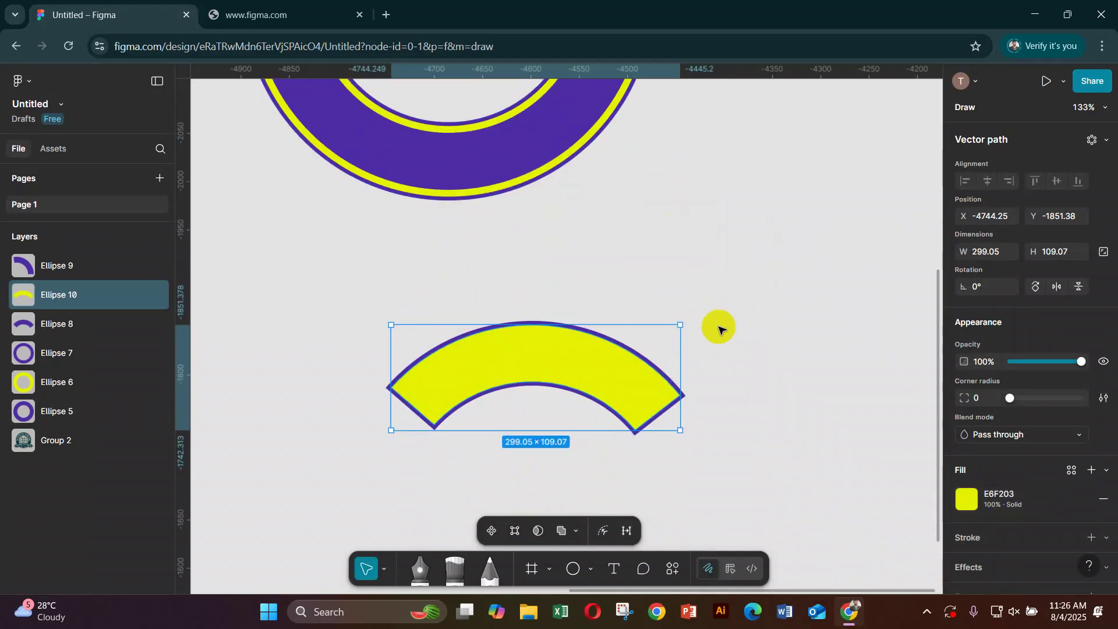
- Duplicate the yellow arch in place and offset the new copy's path by -5
{"action": "key", "text": "ctrl+d"}
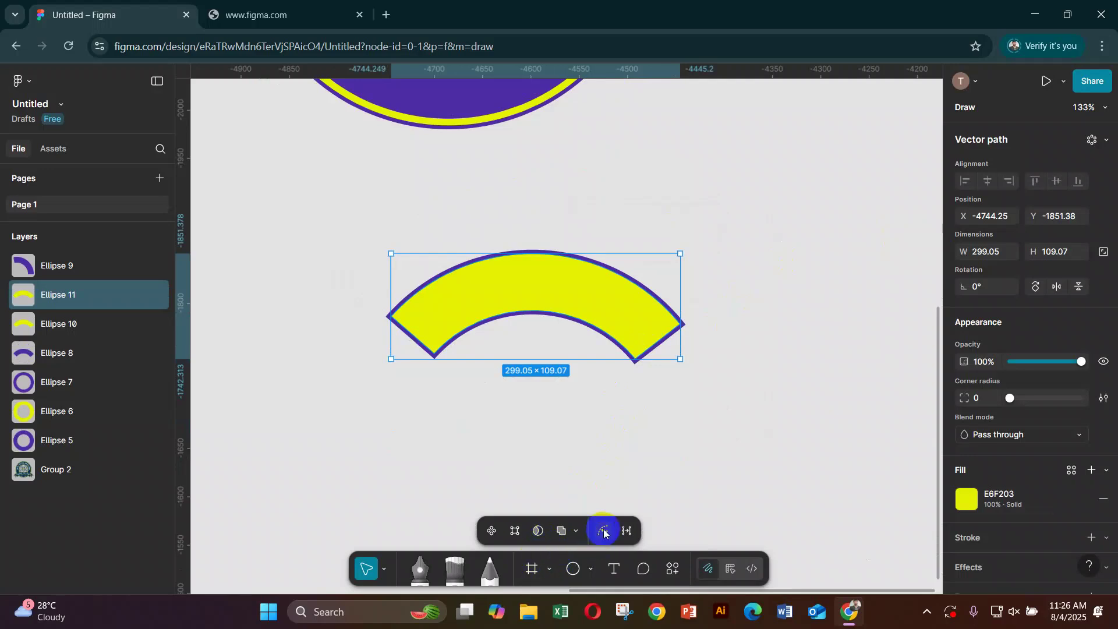
{"action": "left_click", "coordinate": [603, 531]}
{"action": "left_click", "coordinate": [484, 538]}
{"action": "key", "text": "Down"}
{"action": "key", "text": "Down"}
{"action": "key", "text": "Down"}
{"action": "key", "text": "Down"}
{"action": "key", "text": "Down"}
{"action": "key", "text": "Down"}
{"action": "key", "text": "Down"}
{"action": "key", "text": "Down"}
{"action": "key", "text": "Down"}
{"action": "key", "text": "Down"}
{"action": "key", "text": "Down"}
{"action": "key", "text": "Down"}
{"action": "key", "text": "Down"}
{"action": "key", "text": "Down"}
{"action": "key", "text": "Down"}
{"action": "key", "text": "Down"}
{"action": "key", "text": "Down"}
{"action": "key", "text": "Down"}
{"action": "key", "text": "Down"}
{"action": "key", "text": "Down"}
{"action": "key", "text": "Down"}
{"action": "key", "text": "Down"}
{"action": "key", "text": "Down"}
{"action": "key", "text": "Down"}
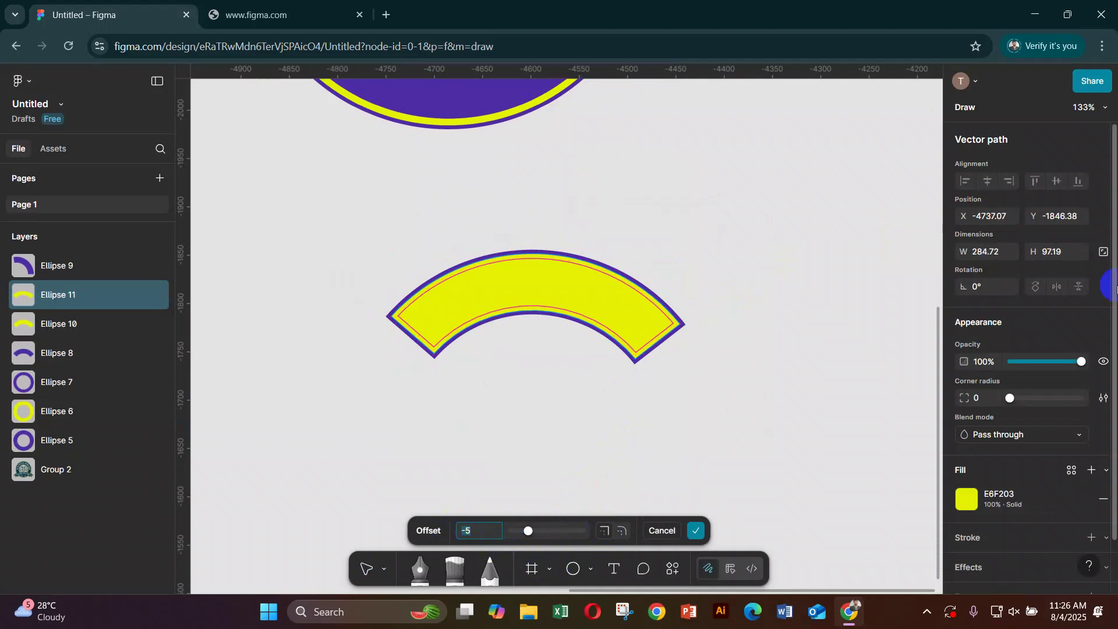
- Set the fill of the innermost arch to purple, 4C2CA3, sampled from the ring
{"action": "left_click", "coordinate": [966, 499]}
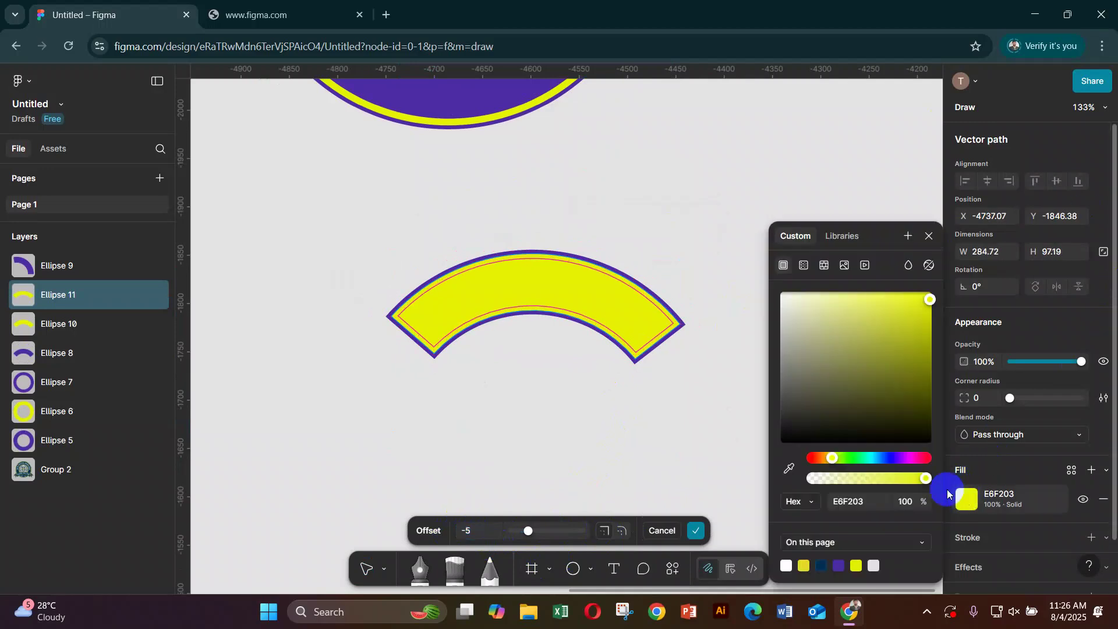
{"action": "left_click", "coordinate": [789, 468]}
{"action": "left_click", "coordinate": [472, 84]}
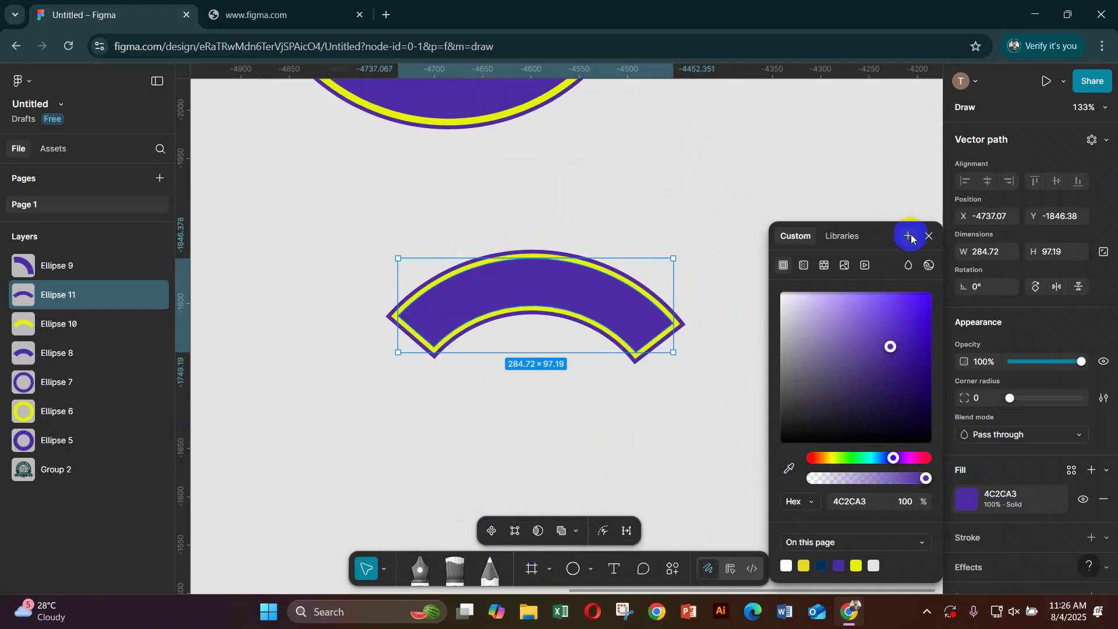
{"action": "left_click", "coordinate": [929, 236]}
- Move the three stacked arches together up over the lower part of the ring
{"action": "left_click", "coordinate": [667, 274]}
{"action": "left_click_drag", "start_coordinate": [521, 357], "coordinate": [571, 327]}
{"action": "left_click_drag", "start_coordinate": [645, 368], "coordinate": [577, 146]}
{"action": "scroll", "coordinate": [725, 306], "scroll_direction": "up", "scroll_amount": 5}
- Scale the three ring circles together to 362 × 362 and nudge them down behind the arched ribbon
{"action": "left_click_drag", "start_coordinate": [798, 168], "coordinate": [656, 236]}
{"action": "left_click_drag", "start_coordinate": [763, 236], "coordinate": [745, 237]}
{"action": "key", "text": "Down"}
{"action": "key", "text": "Down"}
{"action": "key", "text": "Down"}
{"action": "key", "text": "Down"}
{"action": "key", "text": "Down"}
{"action": "key", "text": "Down"}
{"action": "key", "text": "Down"}
{"action": "key", "text": "Down"}
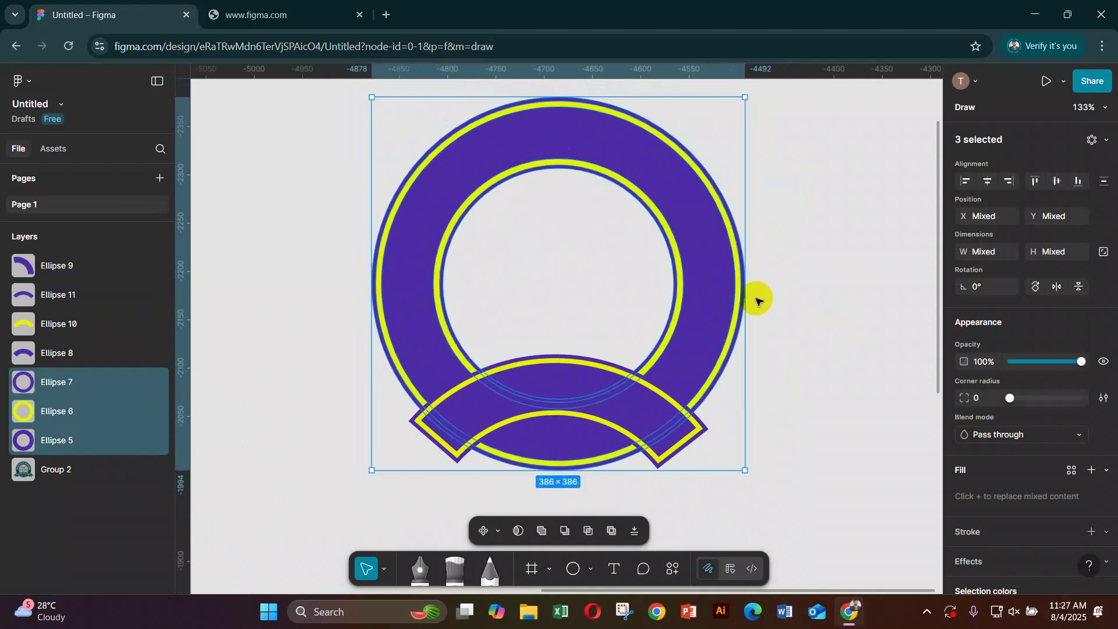
{"action": "left_click_drag", "start_coordinate": [744, 249], "coordinate": [732, 249]}
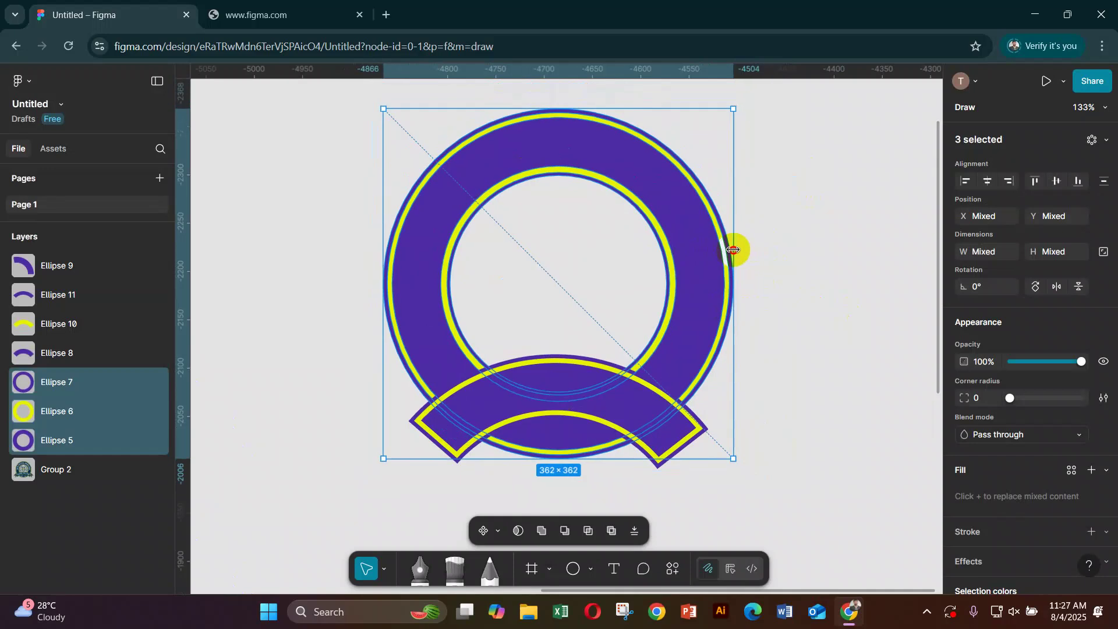
{"action": "key", "text": "Down"}
{"action": "key", "text": "Down"}
{"action": "key", "text": "Down"}
{"action": "key", "text": "Down"}
{"action": "key", "text": "Down"}
{"action": "key", "text": "Down"}
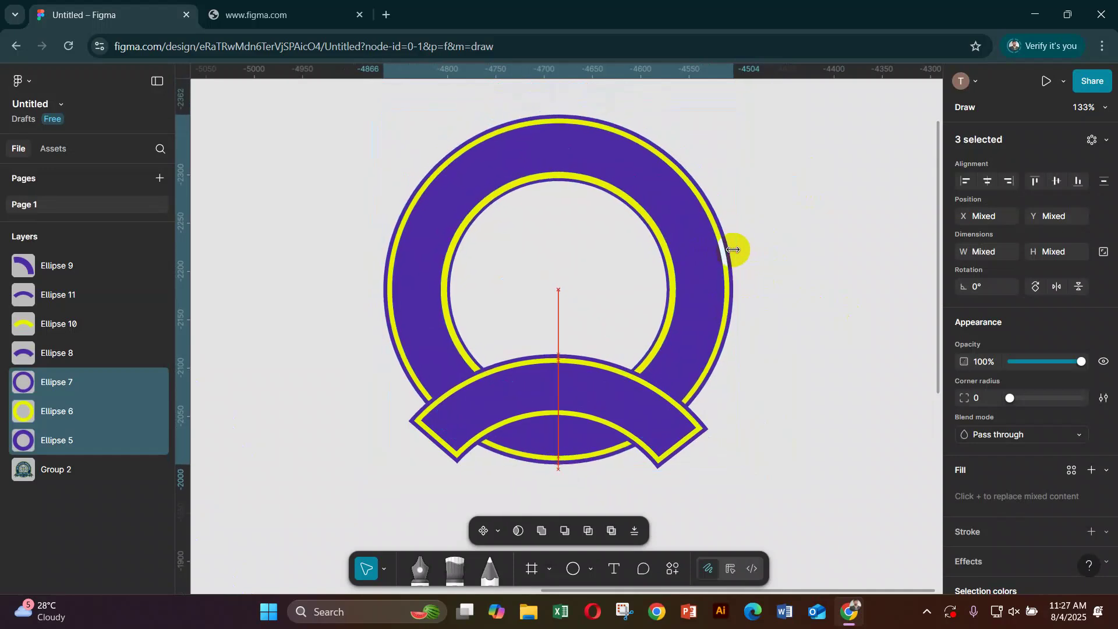
{"action": "key", "text": "Down"}
{"action": "key", "text": "Down"}
{"action": "key", "text": "Down"}
{"action": "key", "text": "Down"}
{"action": "key", "text": "Down"}
{"action": "key", "text": "Down"}
{"action": "key", "text": "Down"}
{"action": "key", "text": "Down"}
{"action": "key", "text": "Down"}
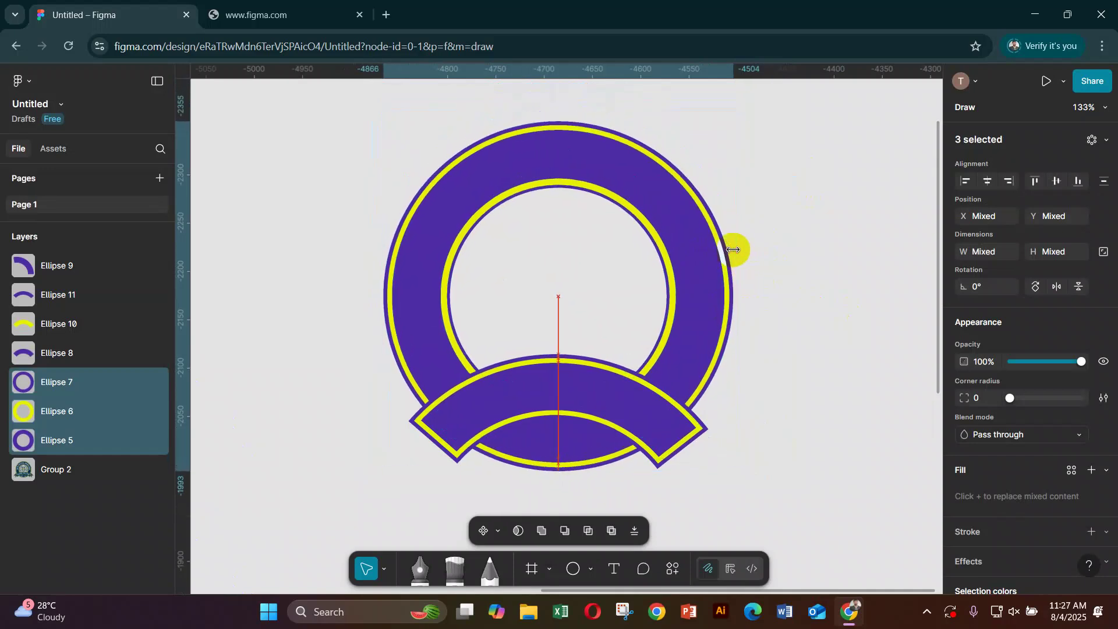
{"action": "key", "text": "Down"}
{"action": "key", "text": "Down"}
{"action": "key", "text": "Down"}
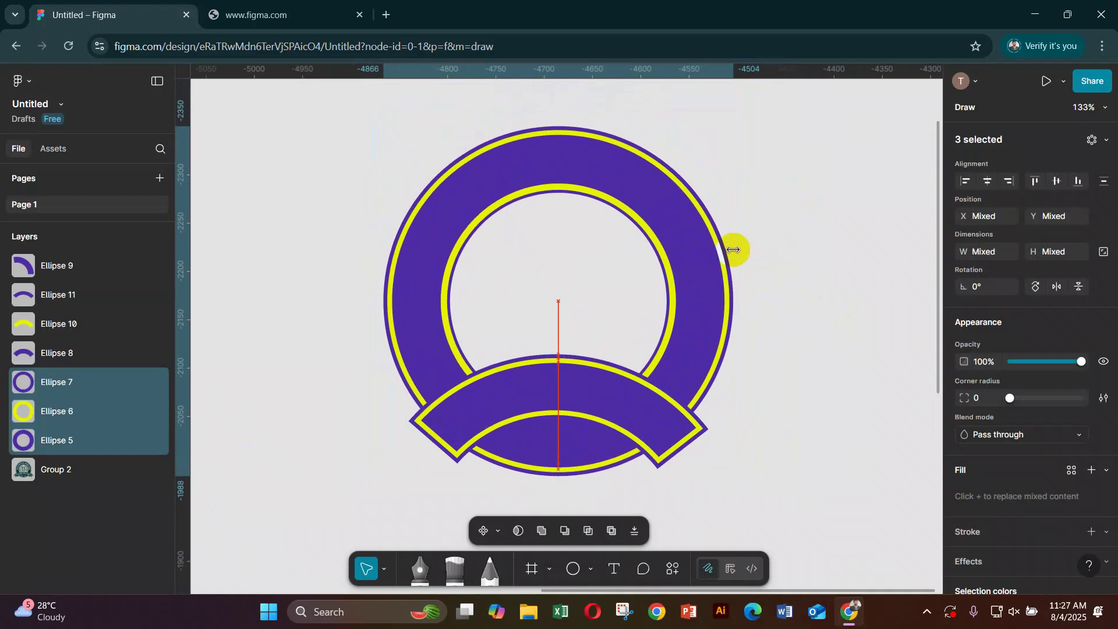
- Group the three circles that form the ring
{"action": "left_click", "coordinate": [808, 345]}
{"action": "left_click_drag", "start_coordinate": [766, 406], "coordinate": [849, 335]}
{"action": "left_click_drag", "start_coordinate": [786, 369], "coordinate": [631, 392]}
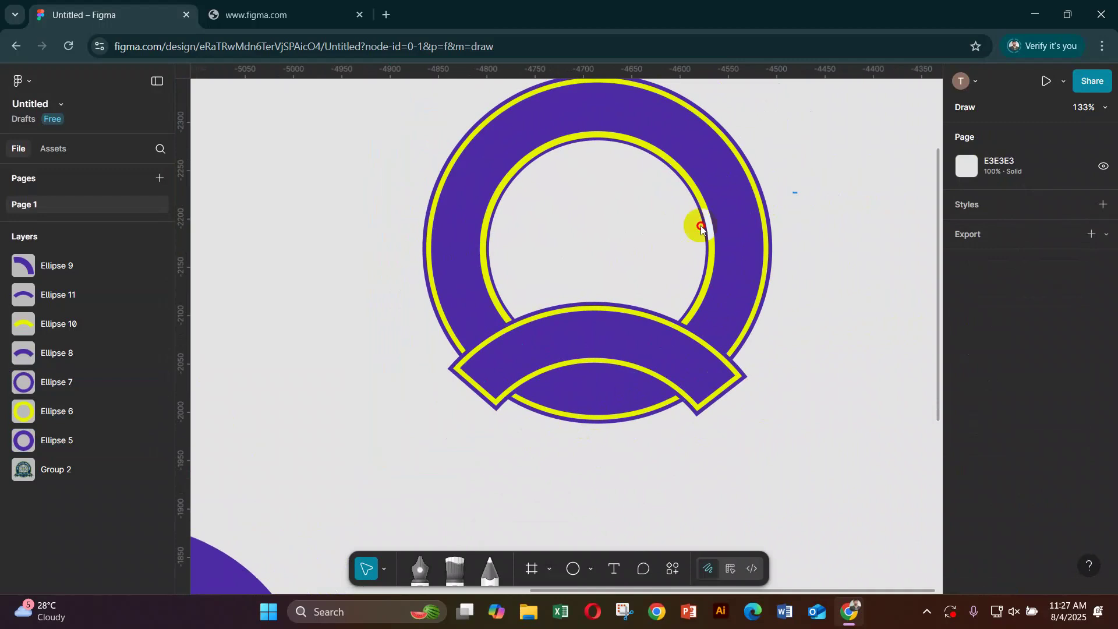
{"action": "left_click", "coordinate": [687, 228]}
{"action": "key", "text": "ctrl+g"}
{"action": "left_click_drag", "start_coordinate": [772, 408], "coordinate": [713, 386]}
{"action": "left_click", "coordinate": [755, 455]}
{"action": "left_click", "coordinate": [818, 230]}
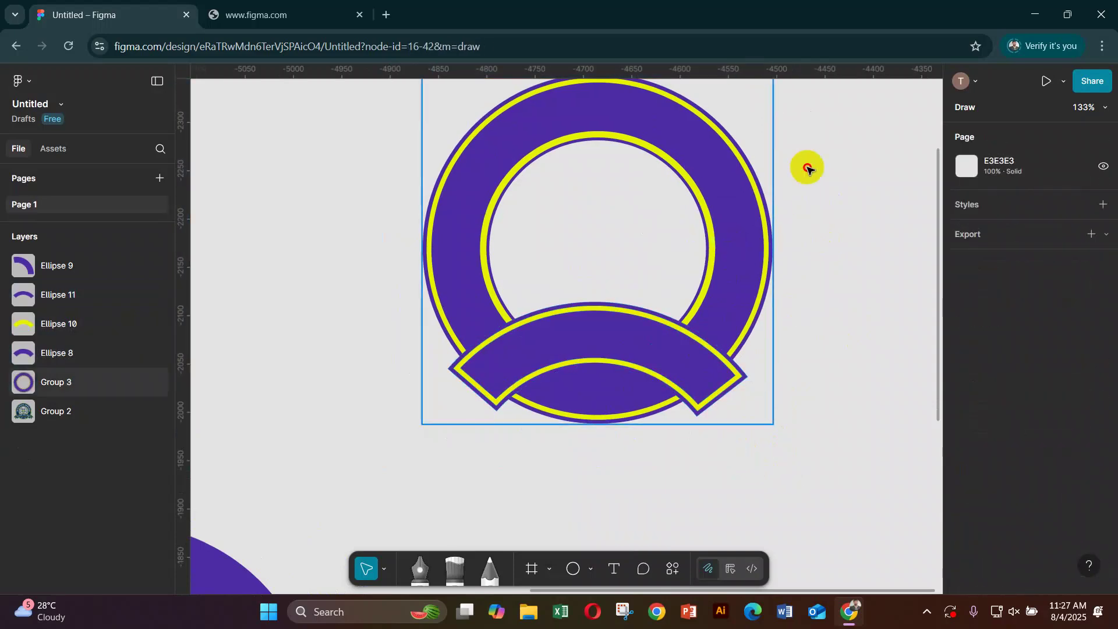
- Move the ring group up and to the right, and group the three arches that form the ribbon
{"action": "left_click_drag", "start_coordinate": [722, 289], "coordinate": [803, 200]}
{"action": "left_click", "coordinate": [704, 437]}
{"action": "left_click_drag", "start_coordinate": [704, 436], "coordinate": [686, 404]}
{"action": "left_click_drag", "start_coordinate": [728, 449], "coordinate": [640, 367]}
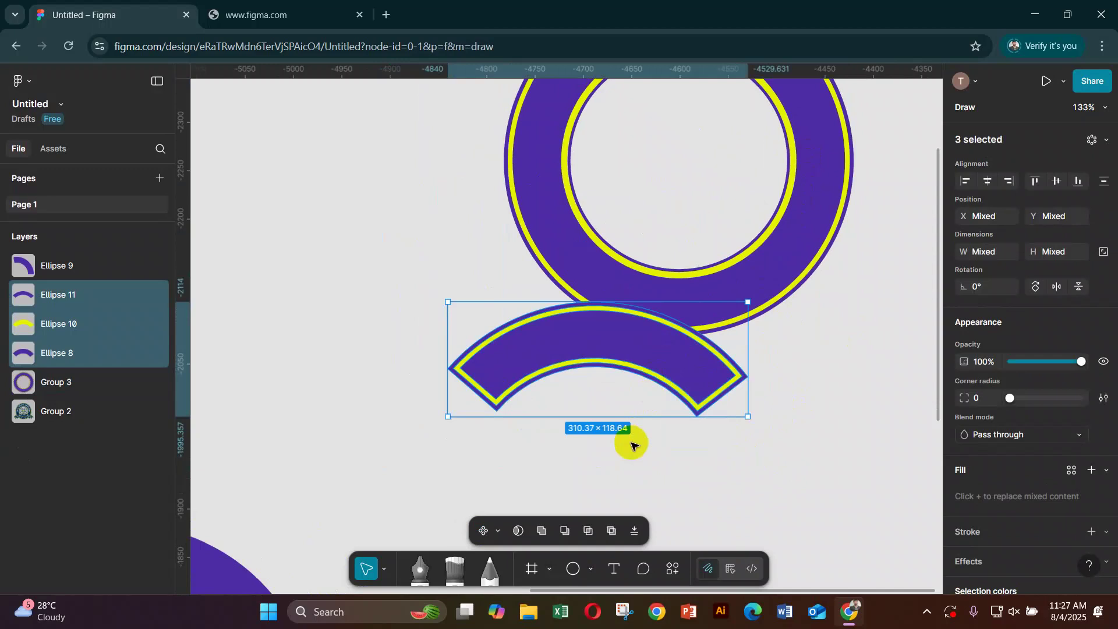
{"action": "key", "text": "ctrl+g"}
- Align the ribbon group and the ring group on their horizontal centers
{"action": "left_click_drag", "start_coordinate": [789, 463], "coordinate": [647, 266]}
{"action": "left_click", "coordinate": [378, 192]}
{"action": "left_click_drag", "start_coordinate": [378, 193], "coordinate": [855, 350]}
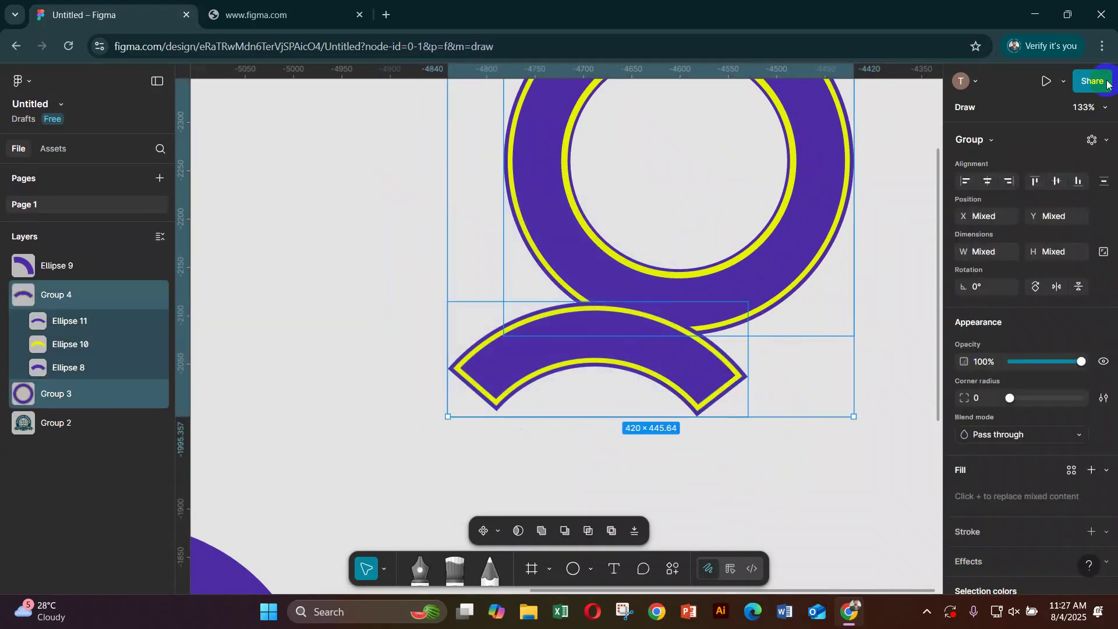
{"action": "left_click", "coordinate": [988, 181]}
{"action": "left_click", "coordinate": [780, 357]}
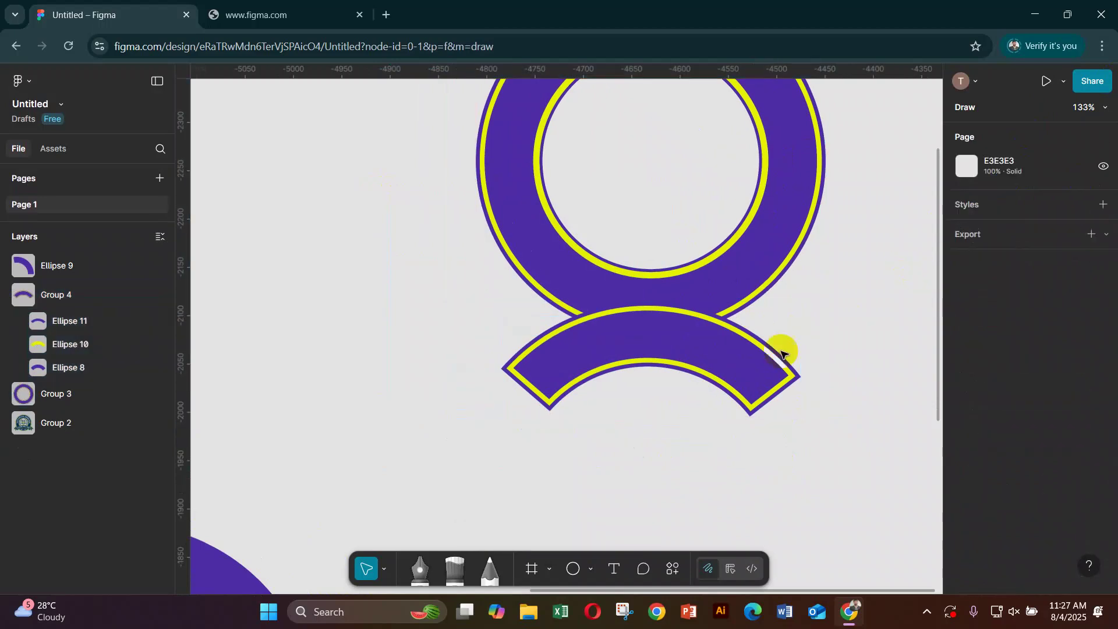
- Move the ribbon group straight up over the lower part of the ring, to a Y position of -2205
{"action": "left_click_drag", "start_coordinate": [743, 366], "coordinate": [738, 272]}
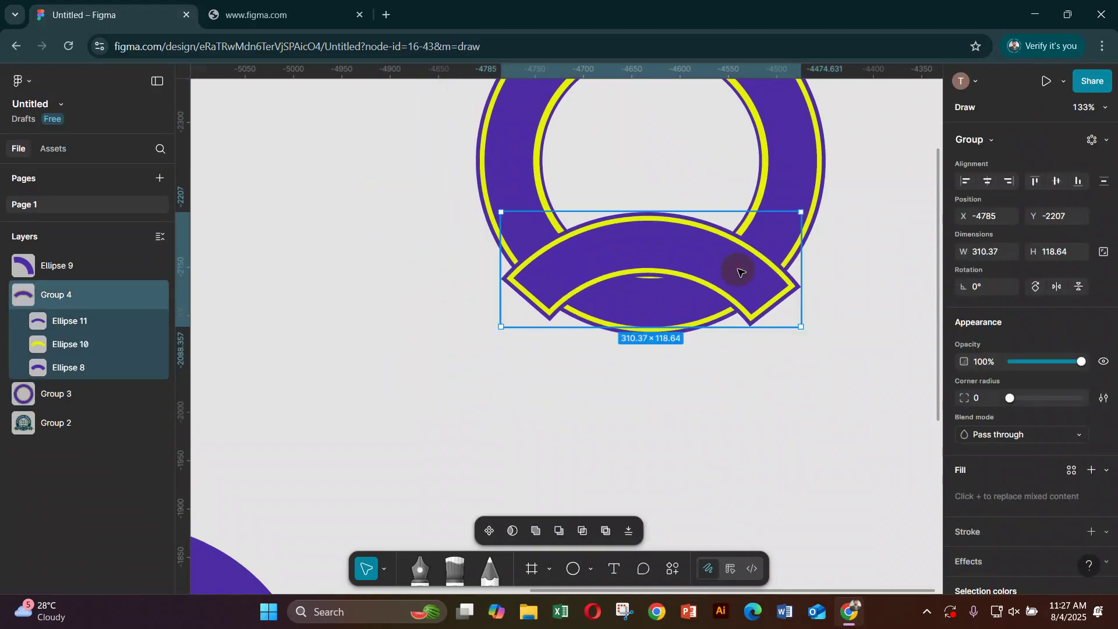
{"action": "key", "text": "Down"}
{"action": "key", "text": "Down"}
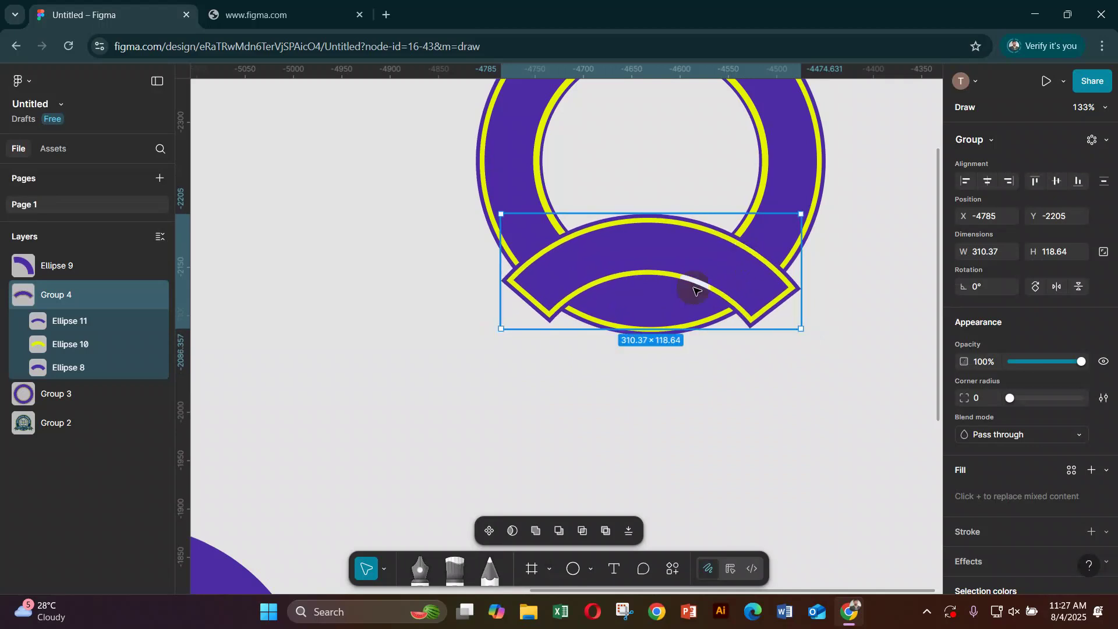
{"action": "left_click", "coordinate": [628, 396]}
{"action": "scroll", "coordinate": [669, 407], "scroll_direction": "up", "scroll_amount": 4}
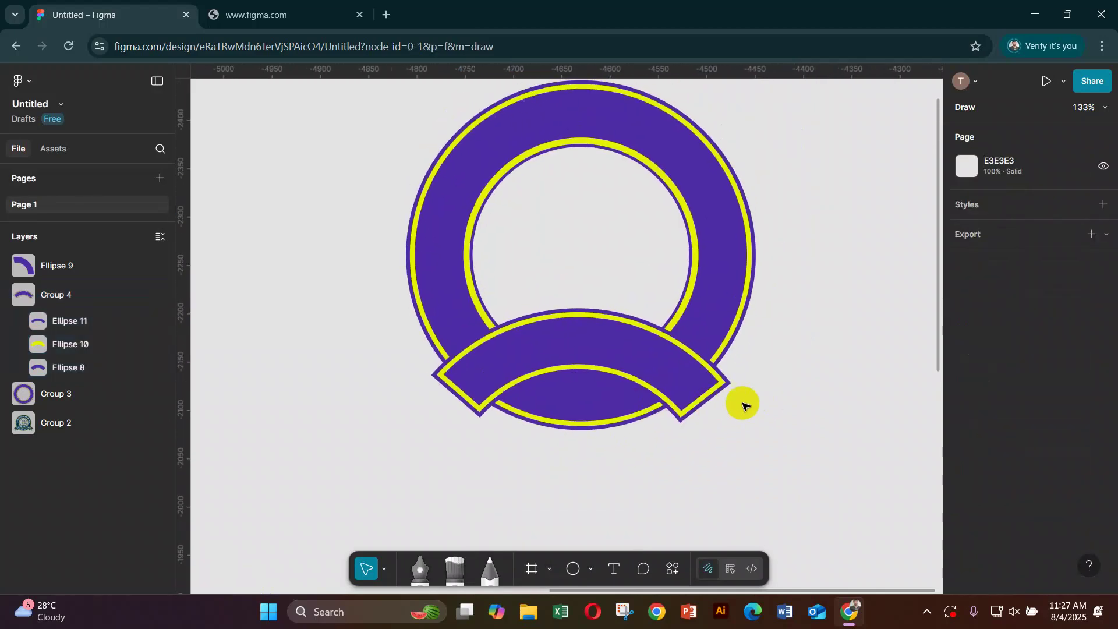
- Examine the folded ribbon tails on the reference badge
{"action": "scroll", "coordinate": [741, 402], "scroll_direction": "down", "scroll_amount": 3}
{"action": "scroll", "coordinate": [644, 399], "scroll_direction": "down", "scroll_amount": 3}
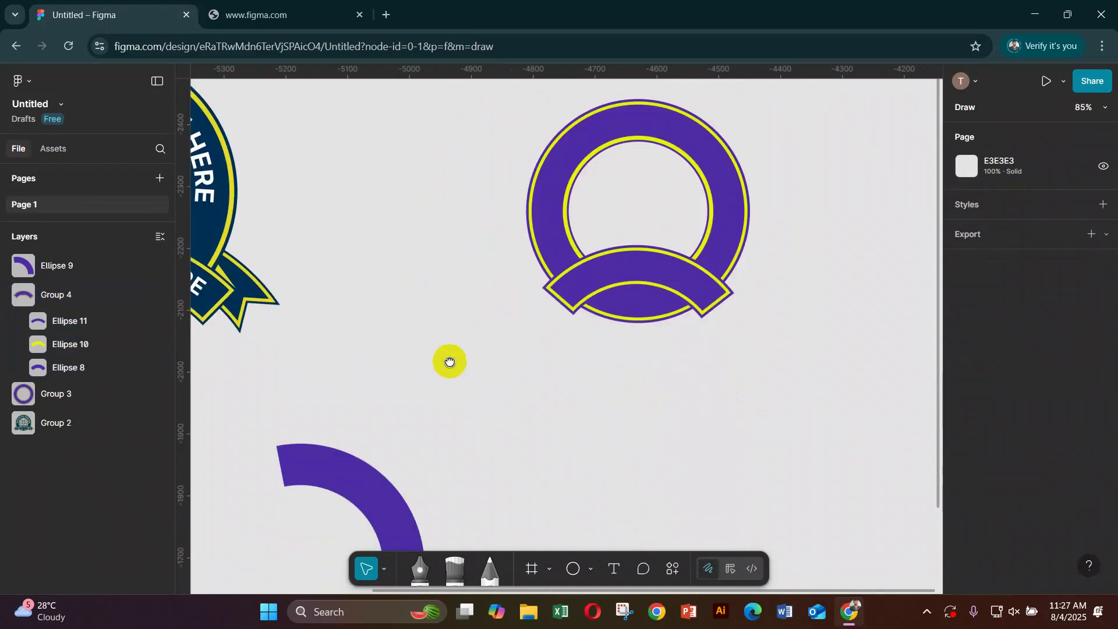
{"action": "scroll", "coordinate": [389, 333], "scroll_direction": "left", "scroll_amount": 5}
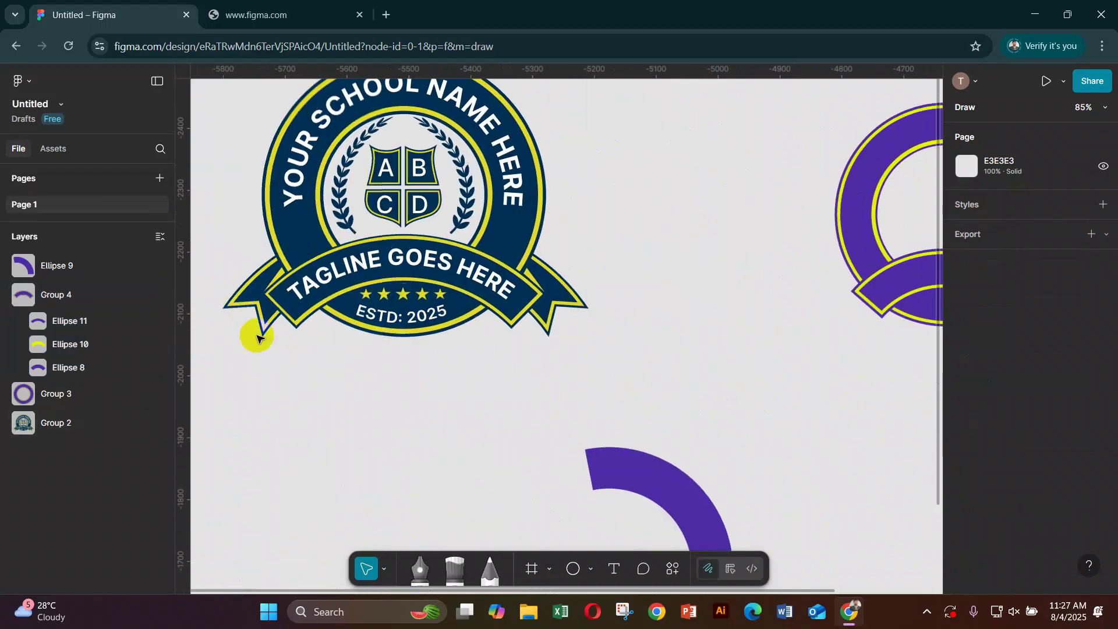
- Shorten the separate purple arc to a short curved segment by setting its sweep to about -10.3%
{"action": "left_click_drag", "start_coordinate": [544, 439], "coordinate": [394, 350]}
{"action": "scroll", "coordinate": [425, 367], "scroll_direction": "right", "scroll_amount": 2}
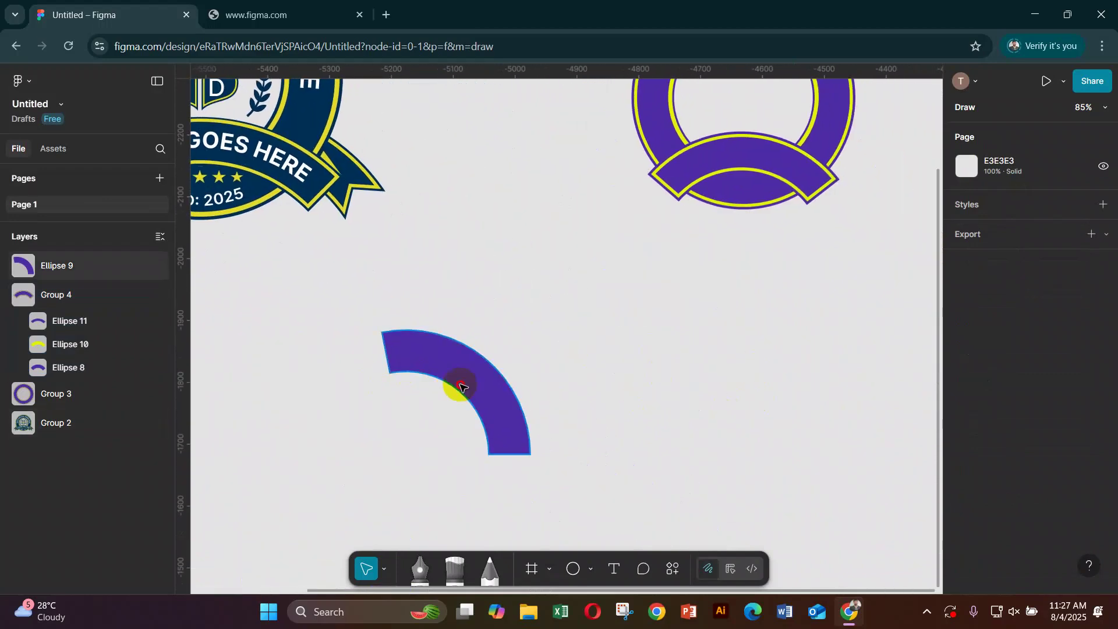
{"action": "left_click", "coordinate": [457, 382]}
{"action": "scroll", "coordinate": [518, 393], "scroll_direction": "up", "scroll_amount": 4}
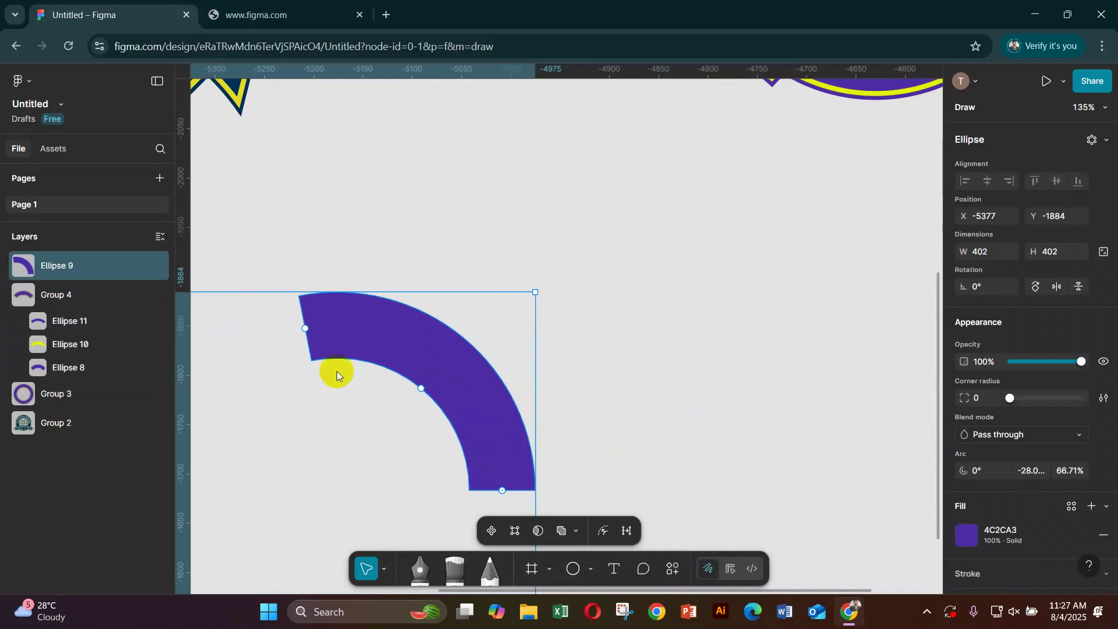
{"action": "left_click_drag", "start_coordinate": [319, 337], "coordinate": [464, 406]}
{"action": "scroll", "coordinate": [515, 365], "scroll_direction": "down", "scroll_amount": 3}
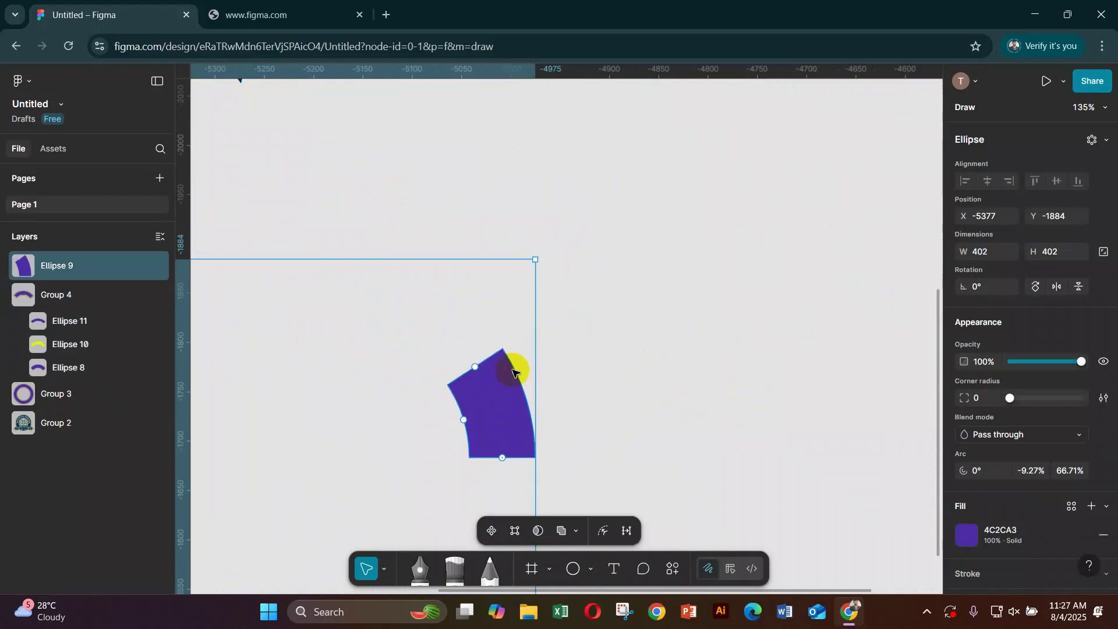
{"action": "right_click", "coordinate": [511, 356]}
{"action": "left_click", "coordinate": [476, 343]}
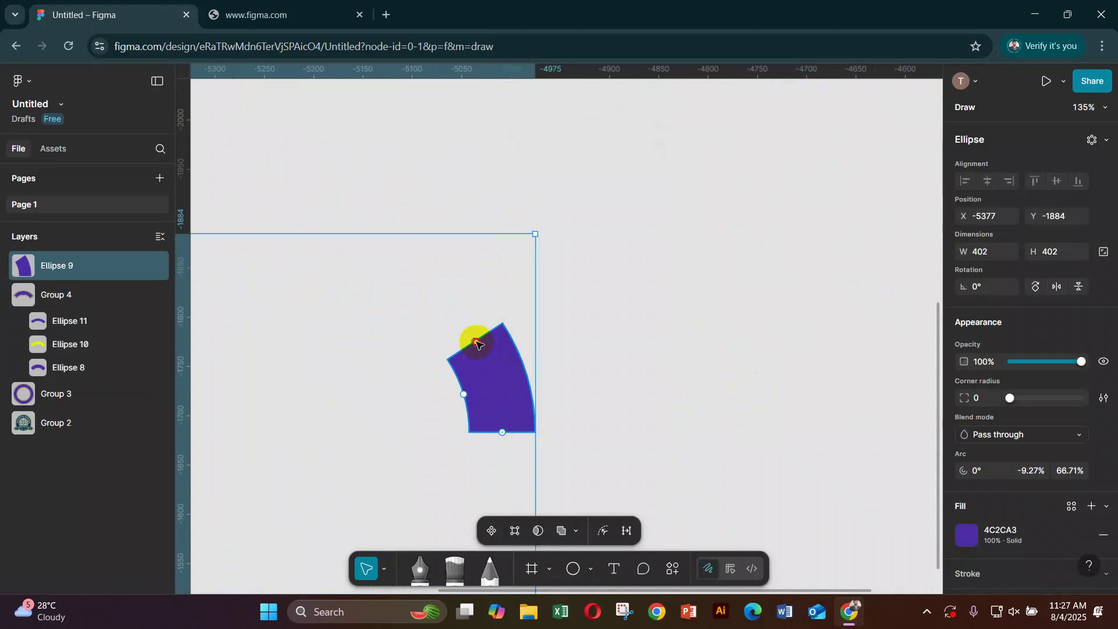
{"action": "left_click_drag", "start_coordinate": [474, 345], "coordinate": [482, 356]}
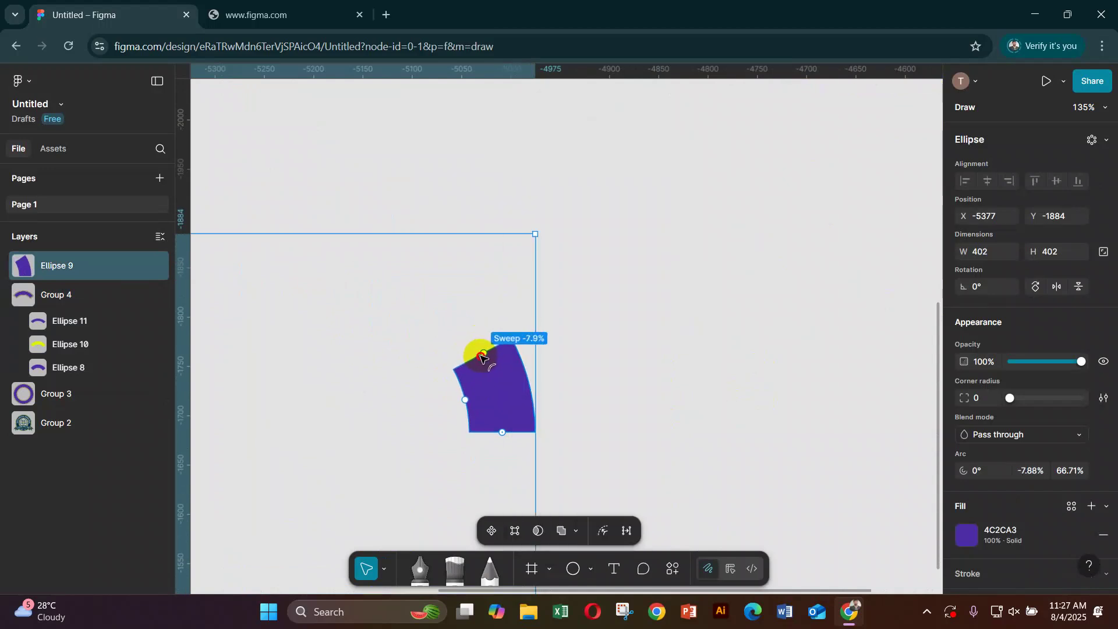
{"action": "scroll", "coordinate": [557, 354], "scroll_direction": "down", "scroll_amount": 5}
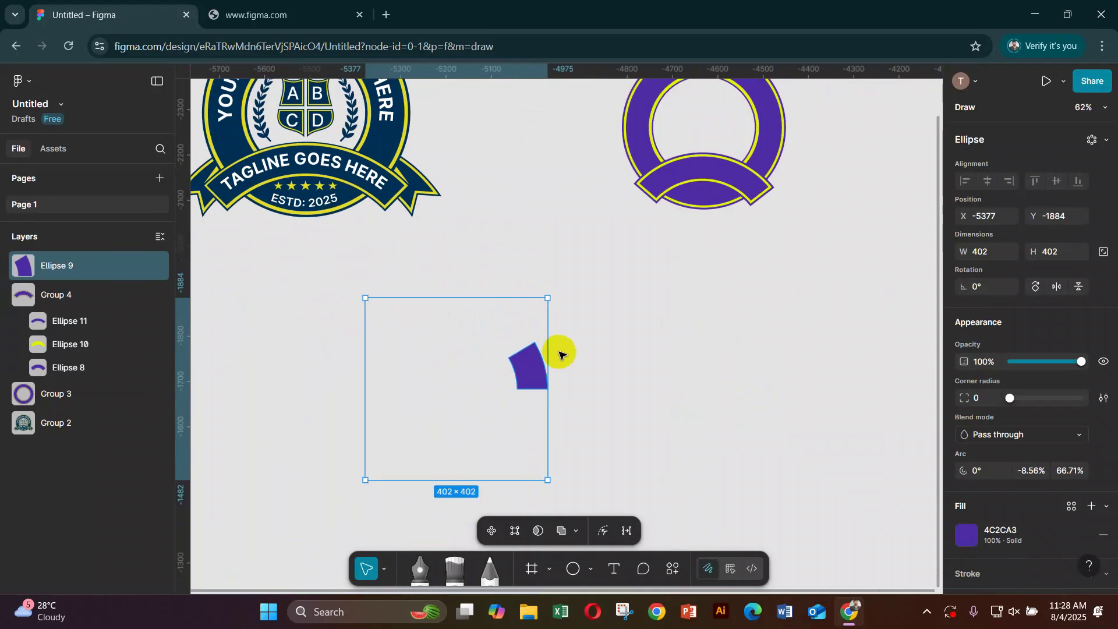
{"action": "left_click_drag", "start_coordinate": [517, 346], "coordinate": [516, 345]}
- Flatten the arc segment and pull the midpoint of its slanted upper end inward to form a V-shaped notch
{"action": "right_click", "coordinate": [541, 356]}
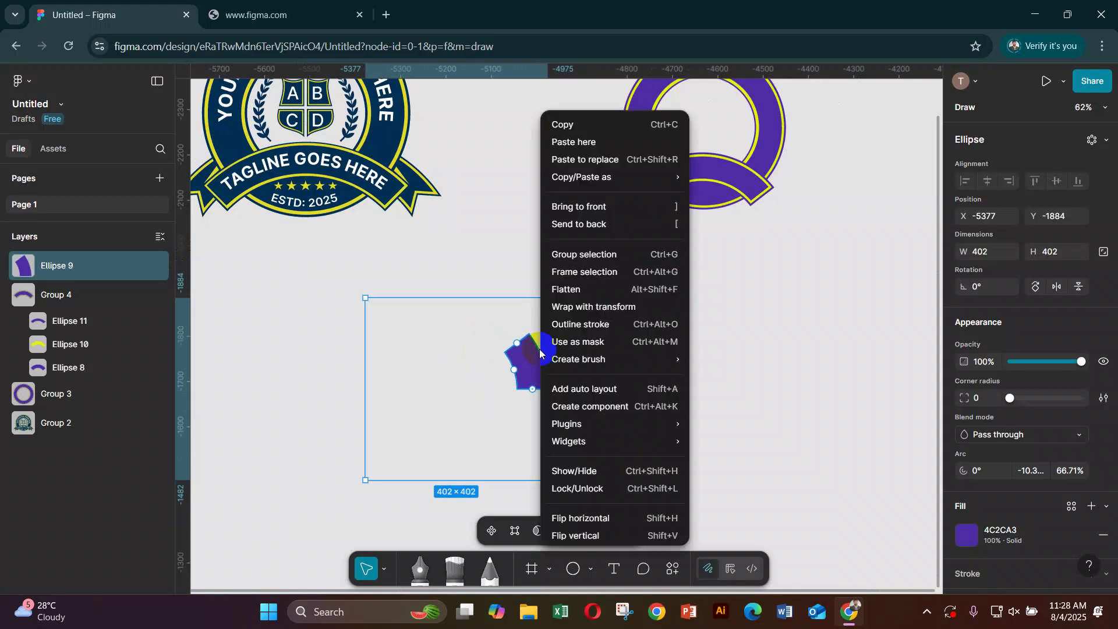
{"action": "left_click", "coordinate": [594, 289]}
{"action": "scroll", "coordinate": [568, 338], "scroll_direction": "up", "scroll_amount": 5}
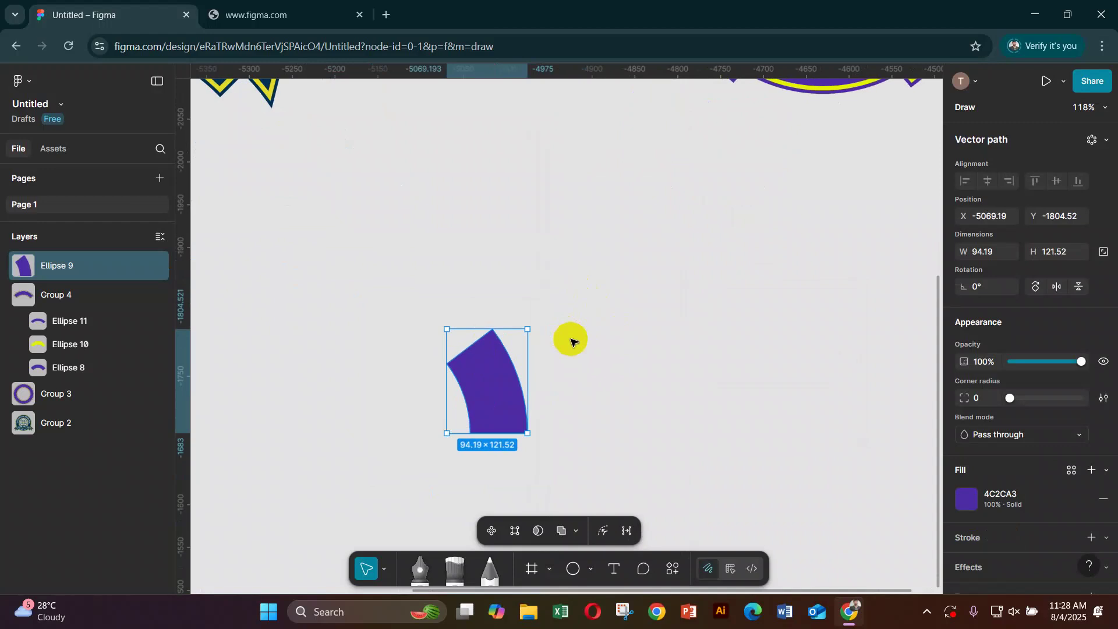
{"action": "scroll", "coordinate": [652, 442], "scroll_direction": "down", "scroll_amount": 2}
{"action": "scroll", "coordinate": [652, 442], "scroll_direction": "left", "scroll_amount": 2}
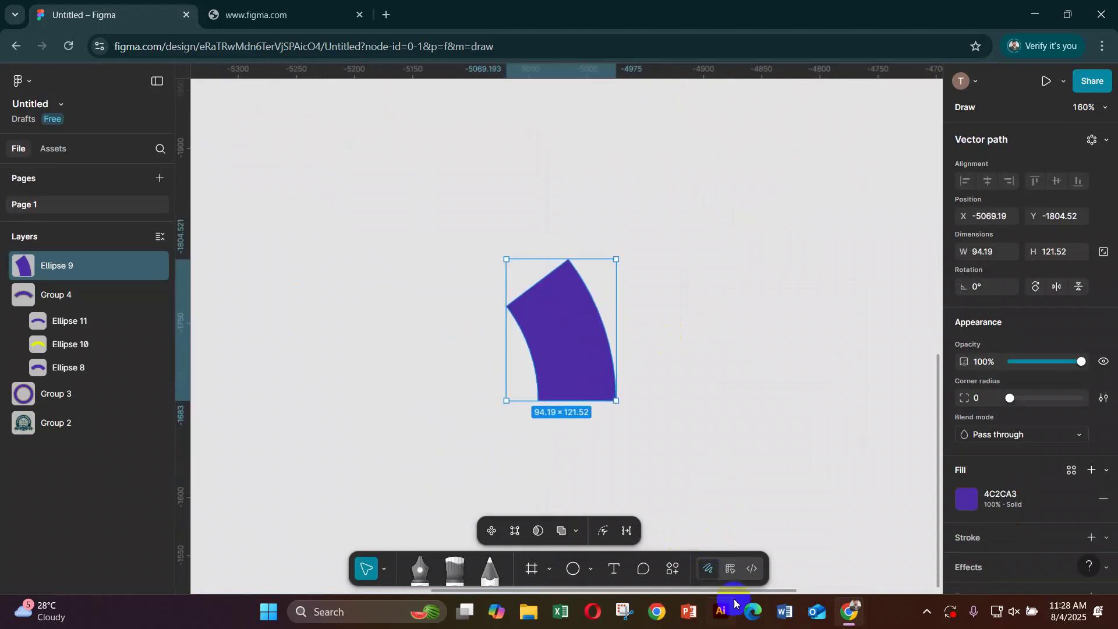
{"action": "left_click", "coordinate": [729, 574]}
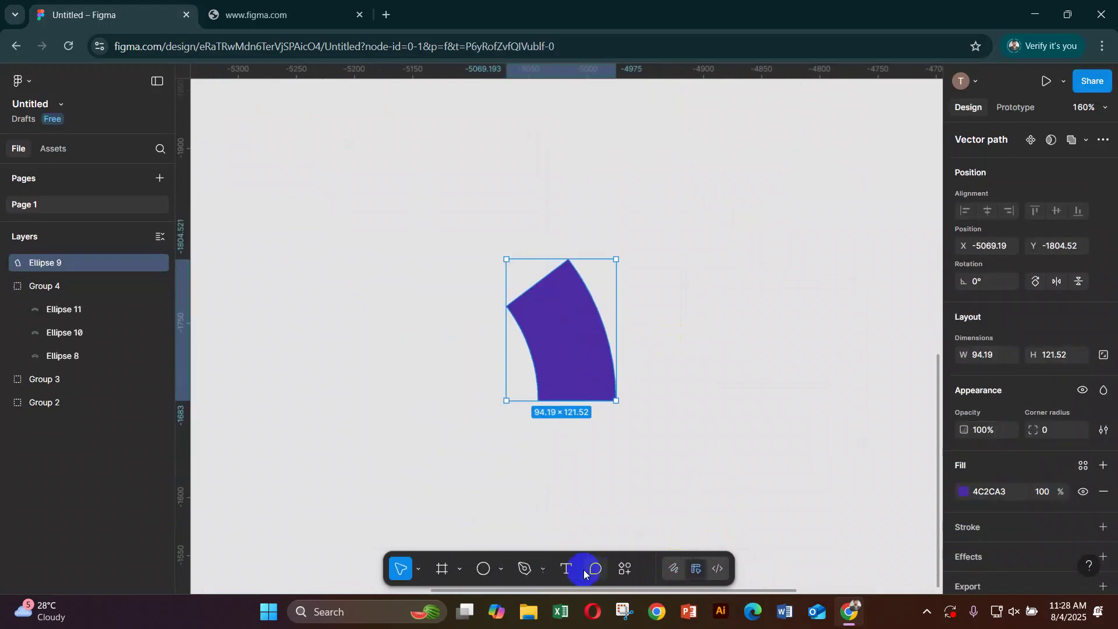
{"action": "left_click", "coordinate": [536, 567]}
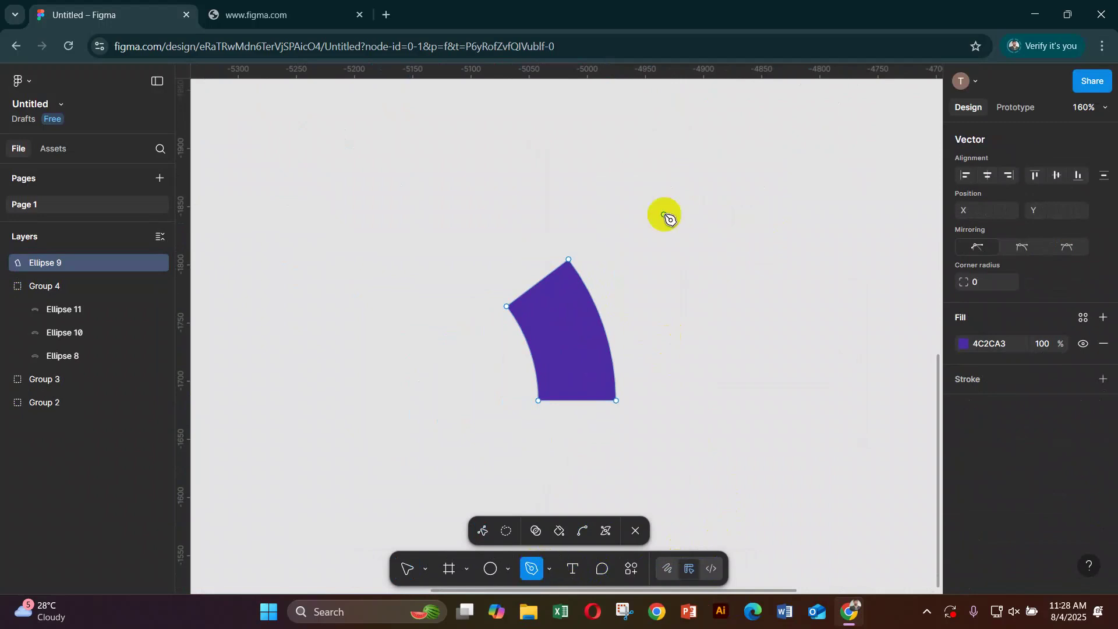
{"action": "left_click_drag", "start_coordinate": [538, 284], "coordinate": [550, 305]}
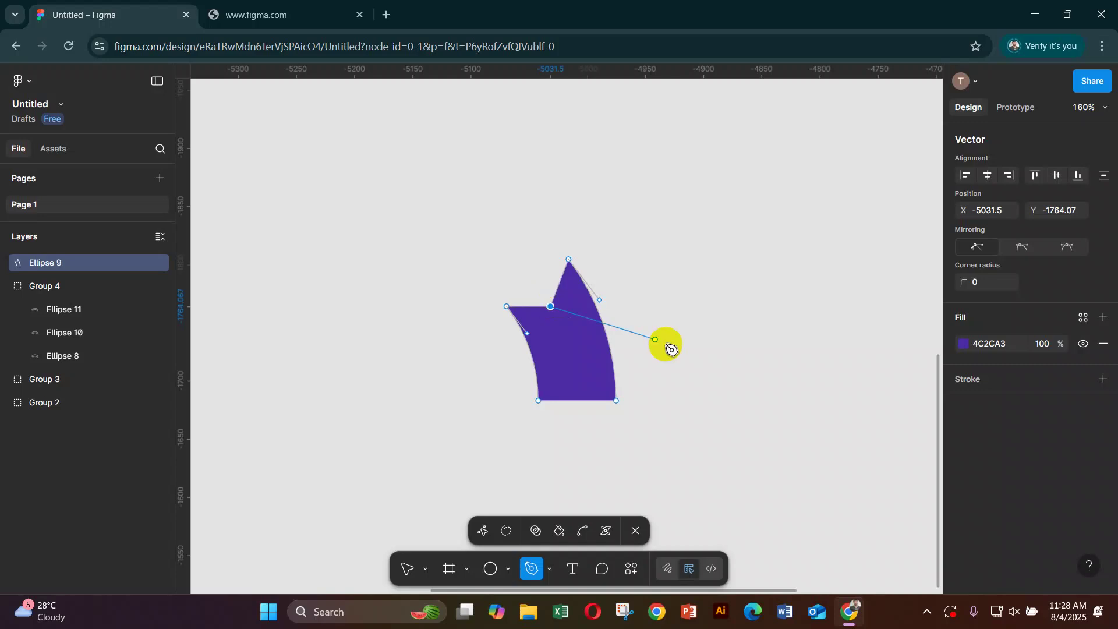
{"action": "left_click", "coordinate": [412, 567]}
{"action": "left_click", "coordinate": [674, 319]}
- Move the notched tail piece up closer to the new badge and rotate it to 75°
{"action": "scroll", "coordinate": [673, 320], "scroll_direction": "down", "scroll_amount": 5}
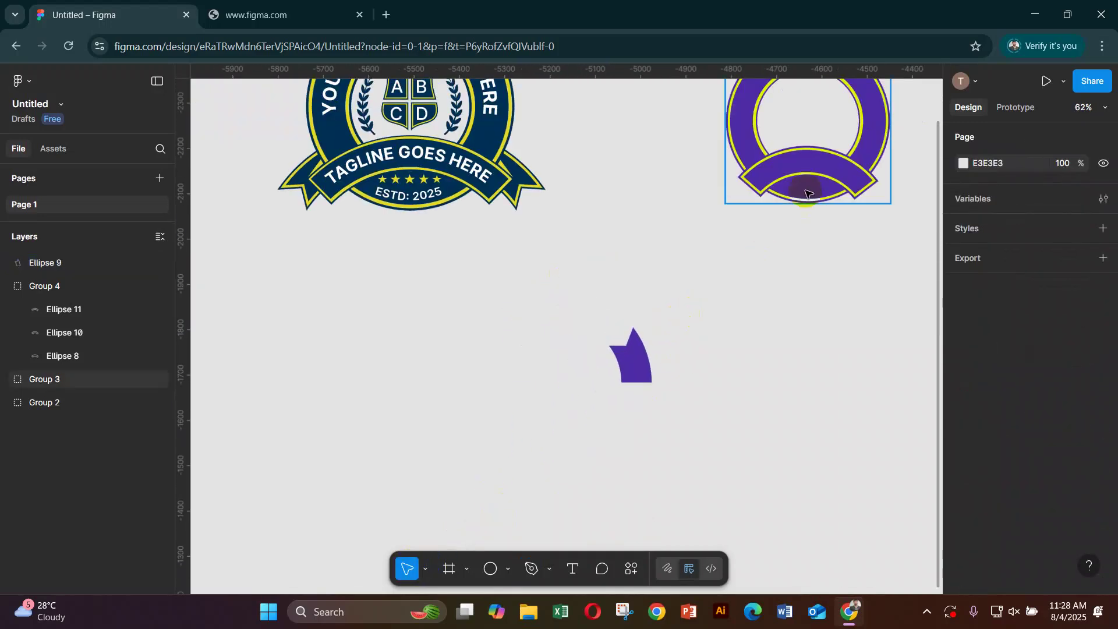
{"action": "left_click_drag", "start_coordinate": [636, 362], "coordinate": [660, 255]}
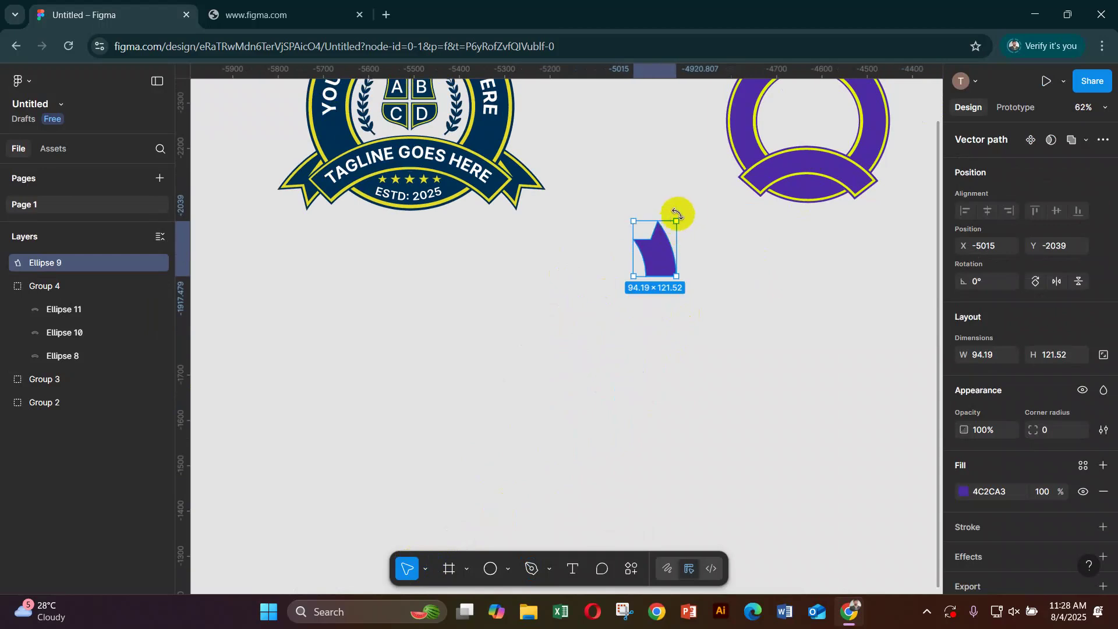
{"action": "left_click_drag", "start_coordinate": [684, 213], "coordinate": [624, 215]}
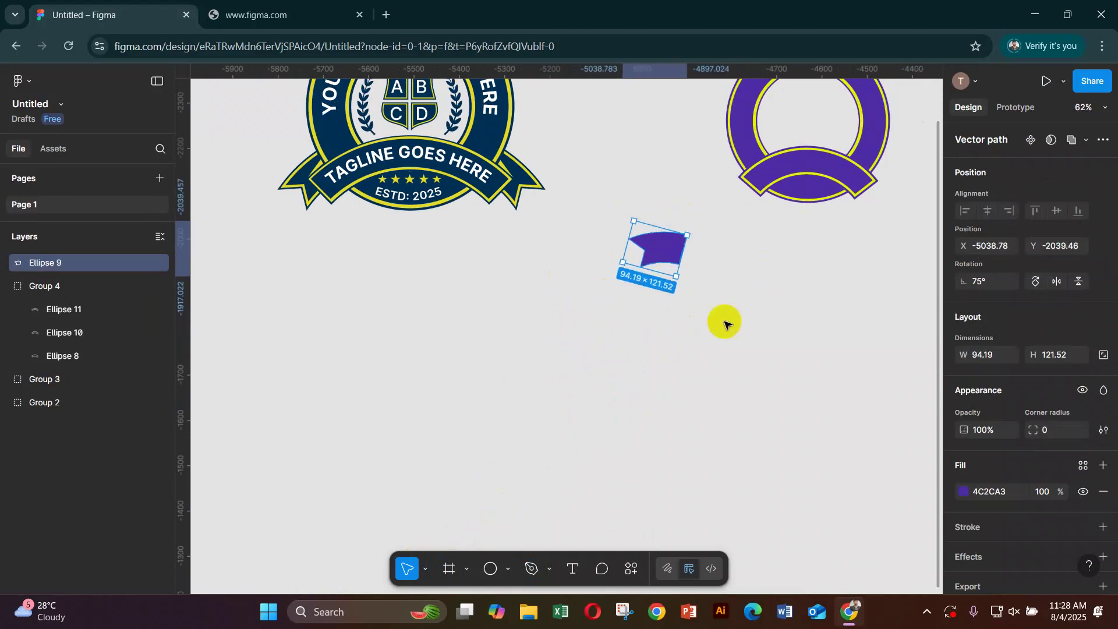
{"action": "scroll", "coordinate": [724, 321], "scroll_direction": "up", "scroll_amount": 4}
{"action": "scroll", "coordinate": [725, 322], "scroll_direction": "up", "scroll_amount": 2}
{"action": "left_click", "coordinate": [634, 306]}
{"action": "left_click_drag", "start_coordinate": [576, 165], "coordinate": [574, 235]}
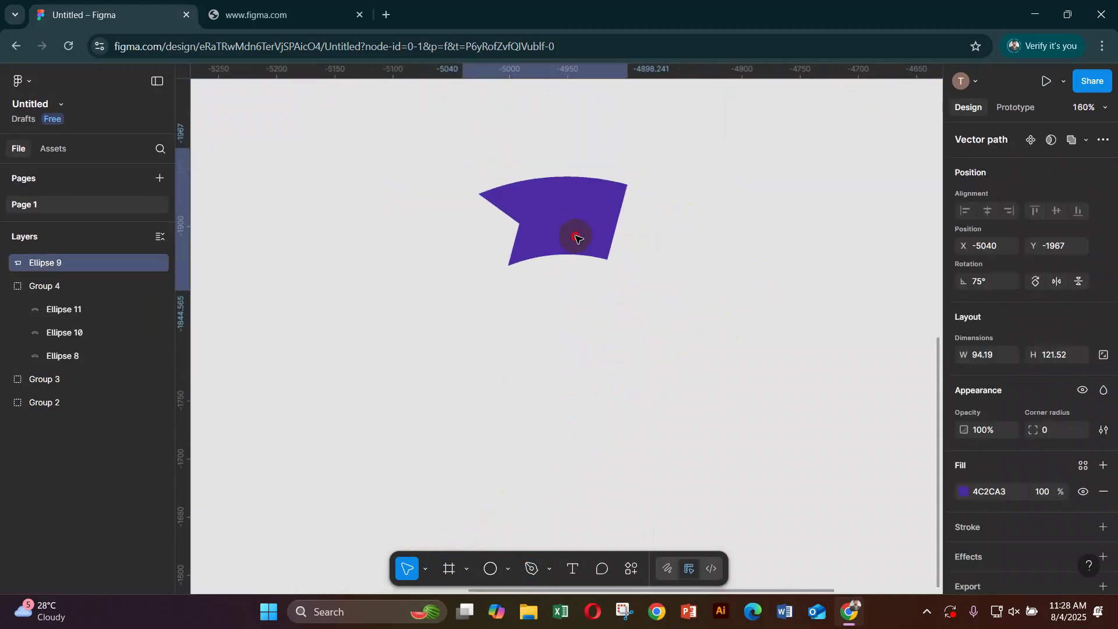
- Duplicate the purple tail piece and offset the copy's path inward by -4
{"action": "key", "text": "ctrl+d"}
{"action": "left_click", "coordinate": [677, 571]}
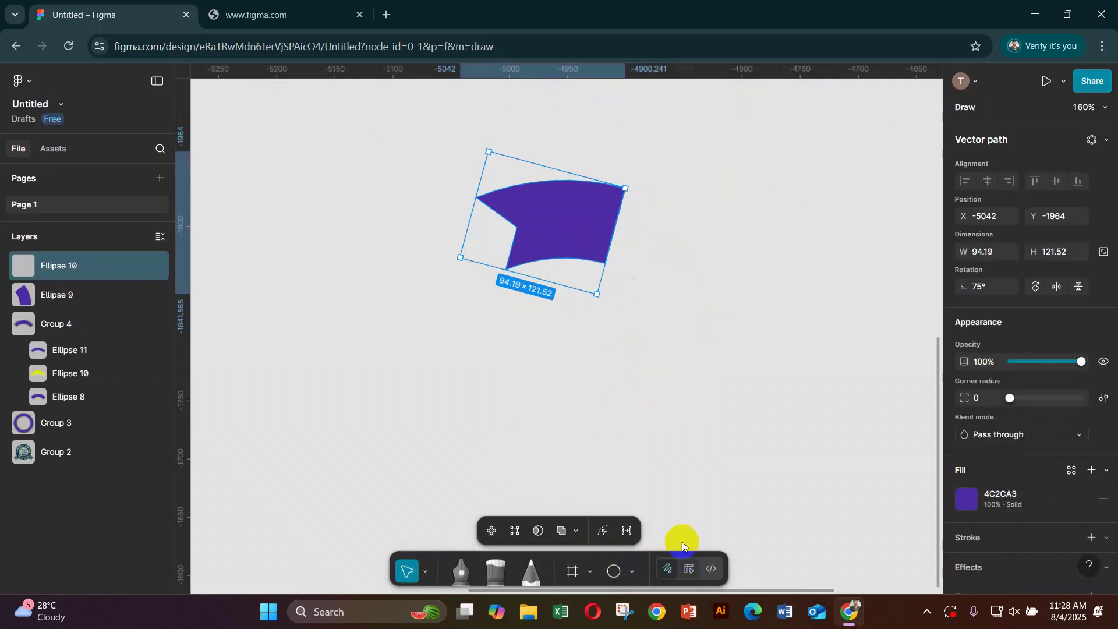
{"action": "left_click", "coordinate": [605, 529]}
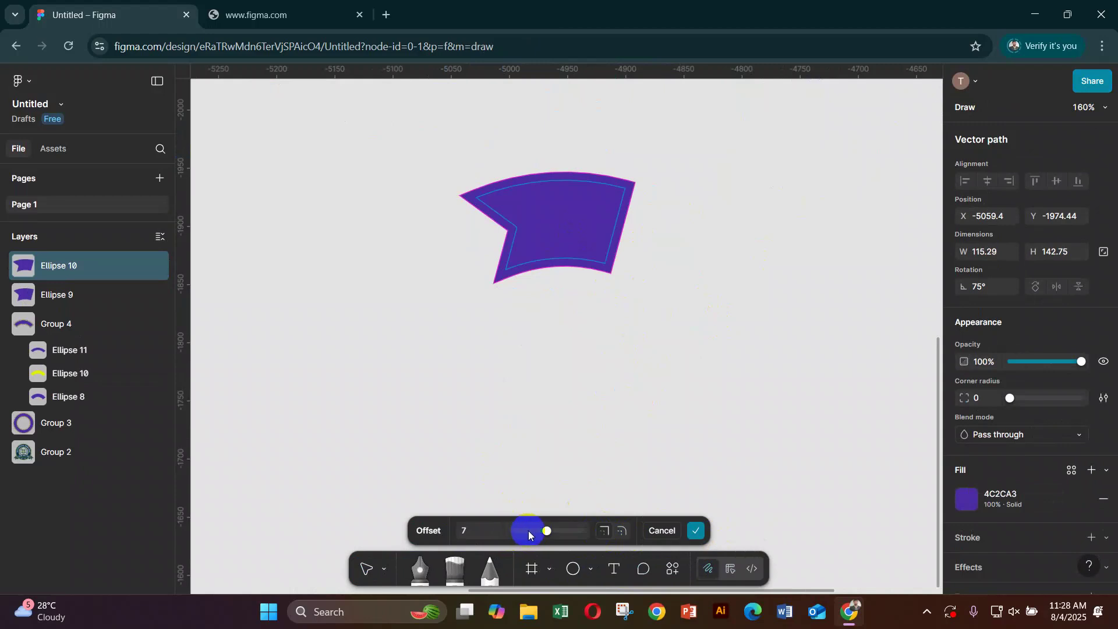
{"action": "left_click", "coordinate": [484, 529]}
{"action": "key", "text": "Down"}
{"action": "key", "text": "Down"}
{"action": "key", "text": "Down"}
{"action": "key", "text": "Down"}
{"action": "key", "text": "Down"}
{"action": "key", "text": "Down"}
{"action": "key", "text": "Down"}
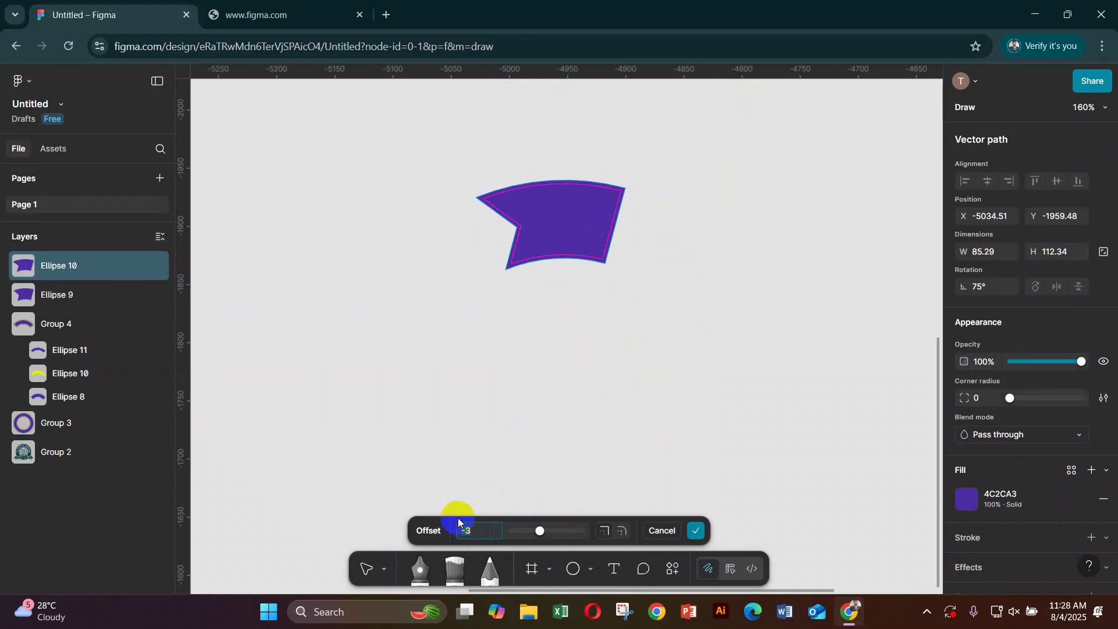
- Fill the inset tail copy with the yellow E6F203 sampled from the ribbon's border
{"action": "left_click", "coordinate": [966, 503]}
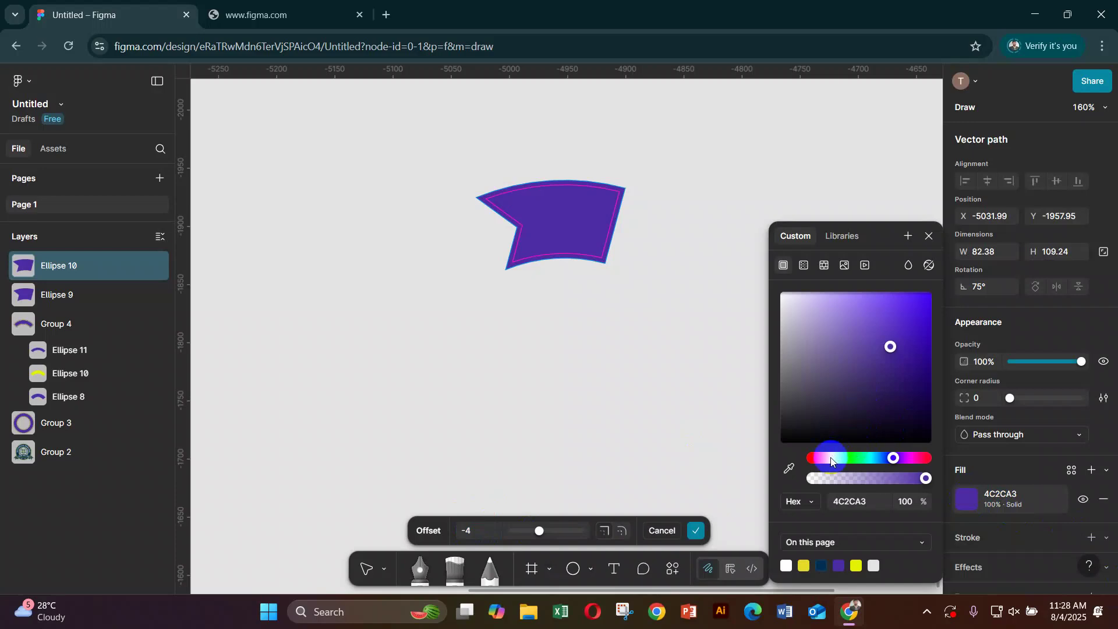
{"action": "scroll", "coordinate": [699, 232], "scroll_direction": "up", "scroll_amount": 2}
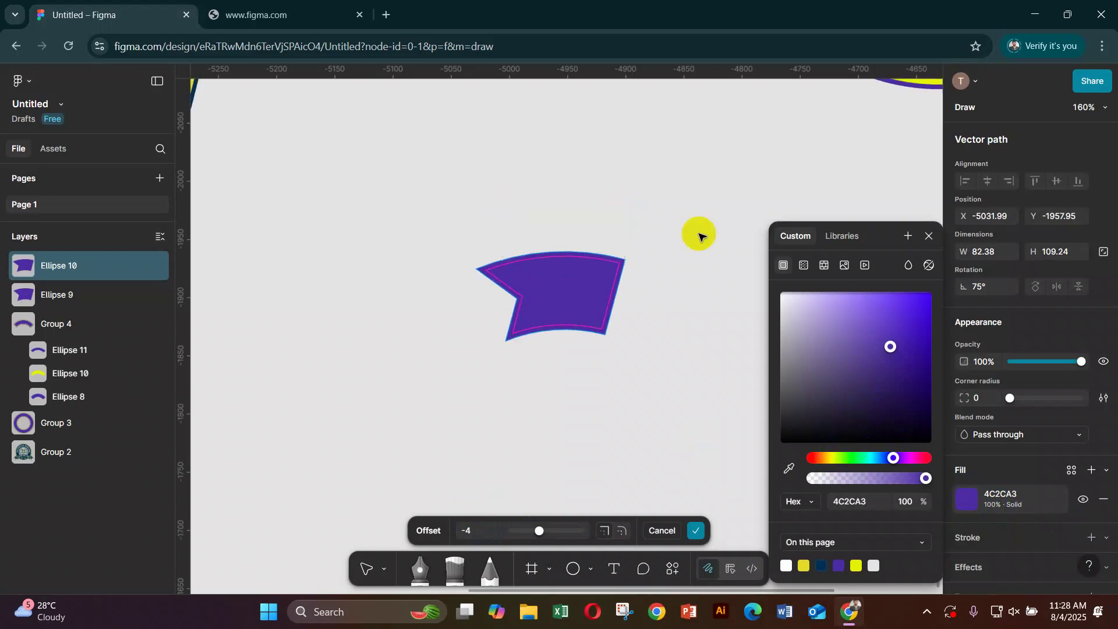
{"action": "left_click", "coordinate": [790, 464]}
{"action": "scroll", "coordinate": [825, 171], "scroll_direction": "up", "scroll_amount": 4}
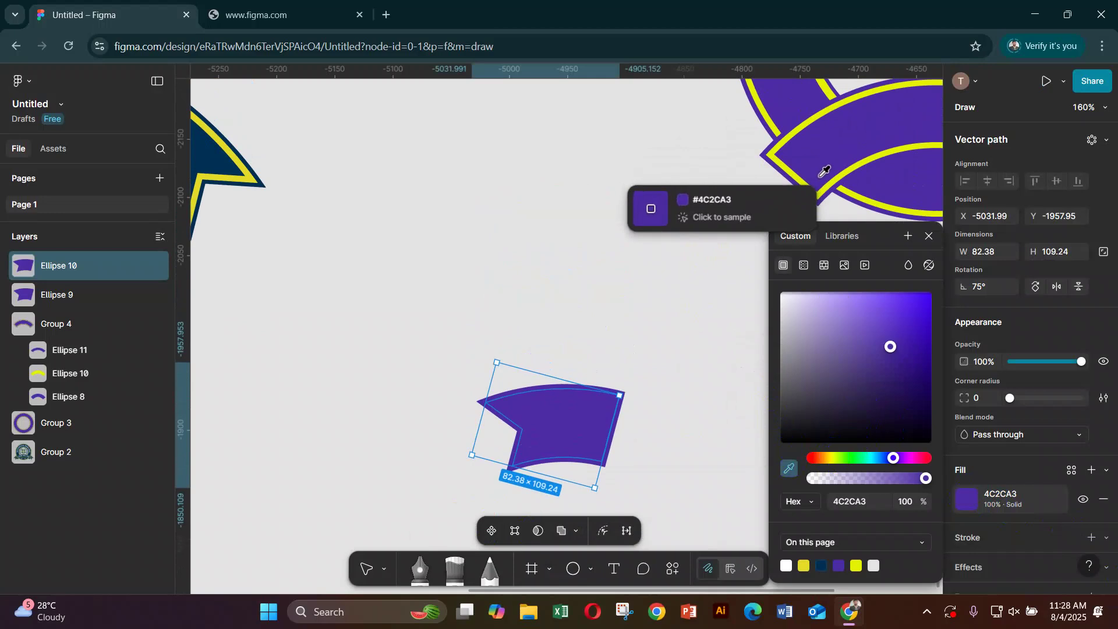
{"action": "scroll", "coordinate": [825, 171], "scroll_direction": "up", "scroll_amount": 1}
{"action": "left_click", "coordinate": [816, 140]}
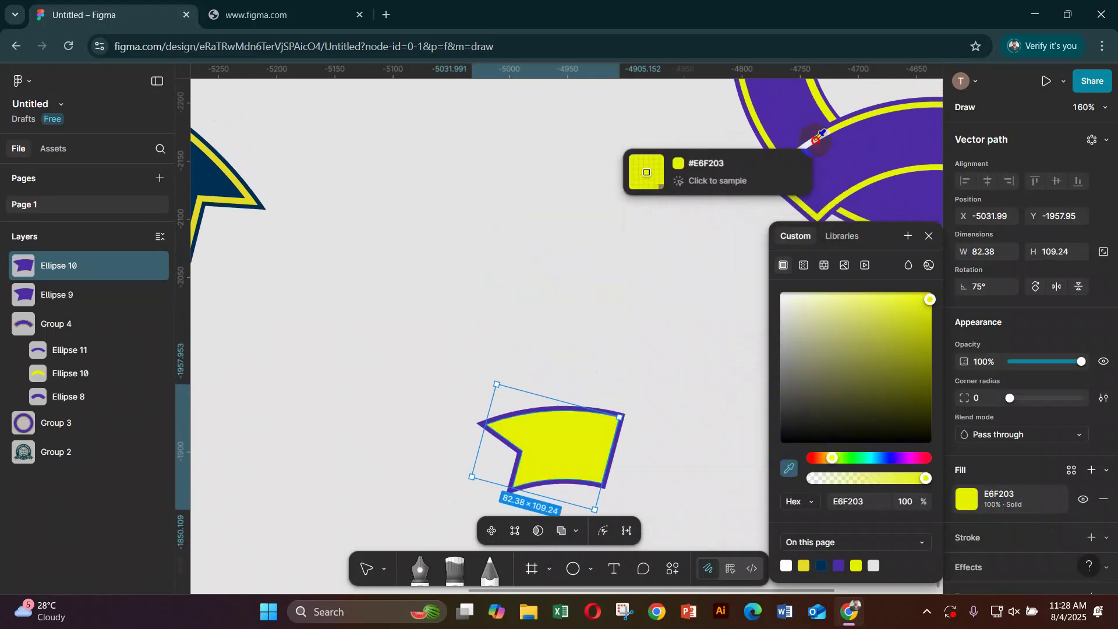
{"action": "scroll", "coordinate": [644, 350], "scroll_direction": "down", "scroll_amount": 4}
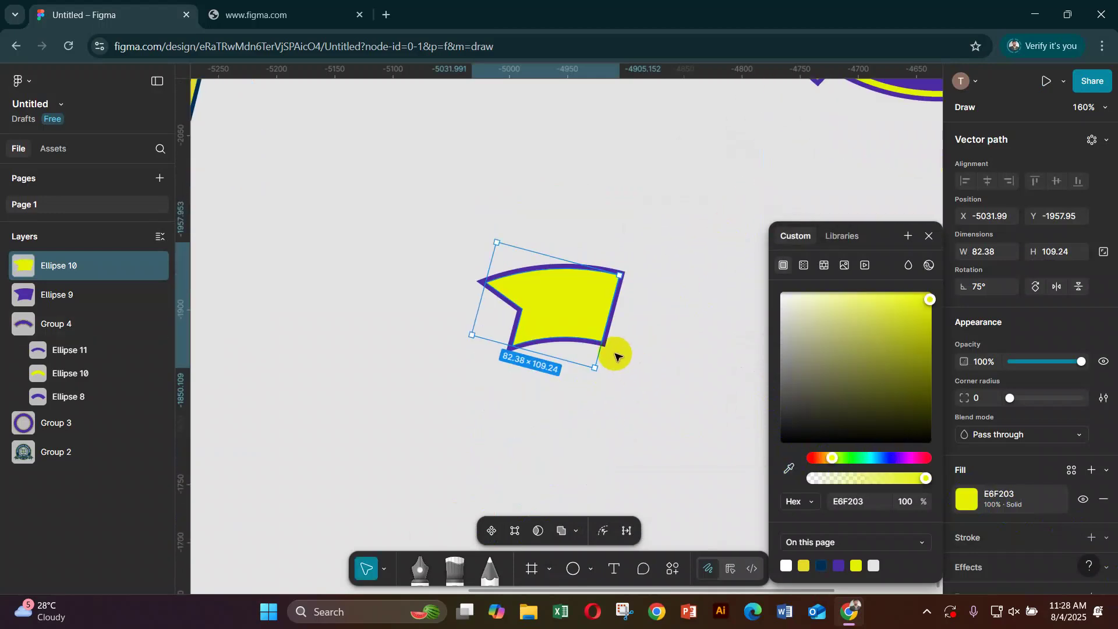
- Duplicate the yellow tail shape and offset the new copy's path inward by -3
{"action": "key", "text": "ctrl+d"}
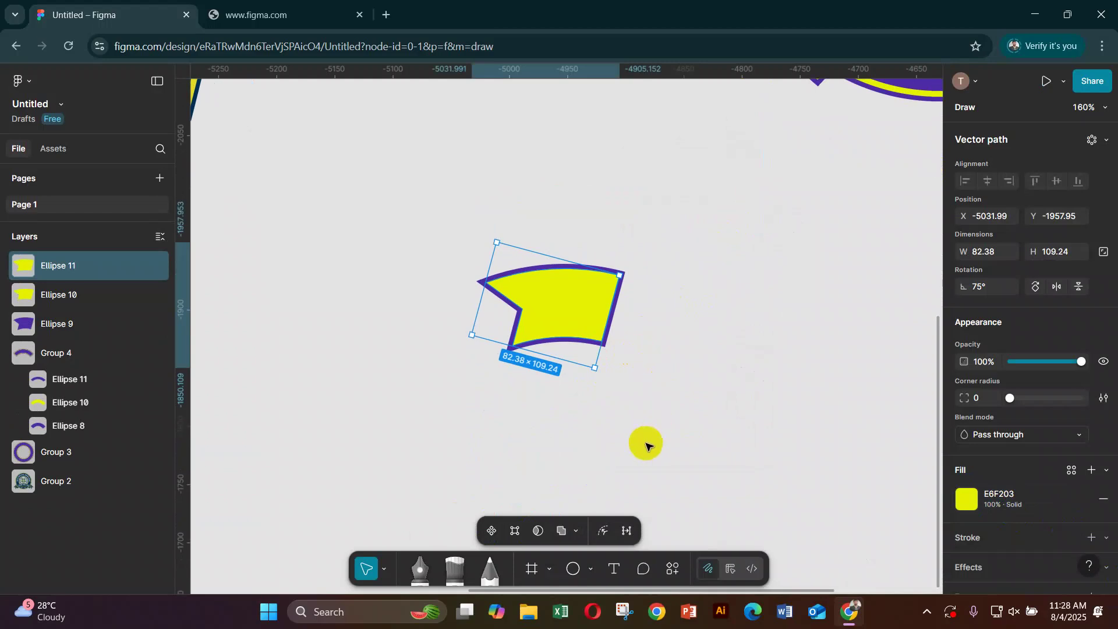
{"action": "left_click", "coordinate": [601, 531]}
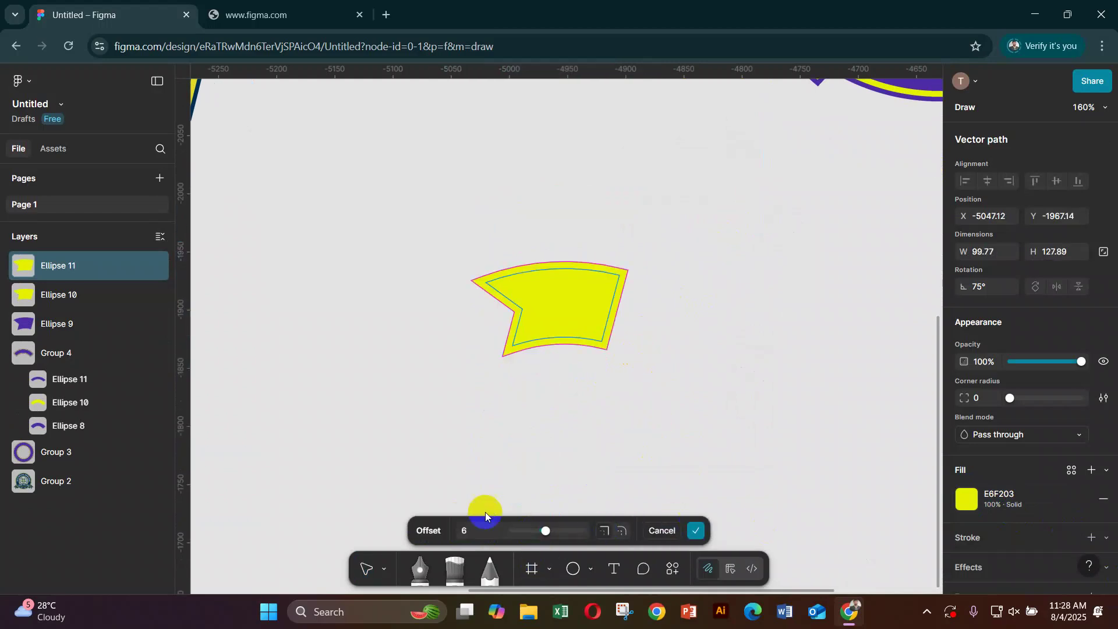
{"action": "key", "text": "Down"}
{"action": "key", "text": "Down"}
{"action": "key", "text": "Down"}
{"action": "key", "text": "Down"}
{"action": "key", "text": "Down"}
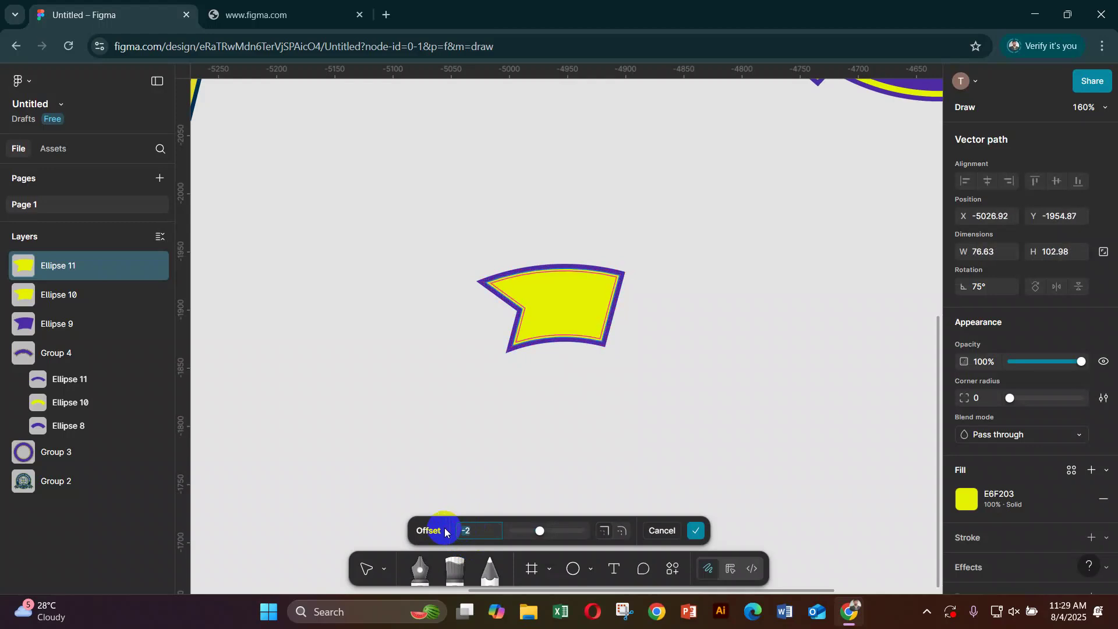
{"action": "scroll", "coordinate": [499, 499], "scroll_direction": "up", "scroll_amount": 1}
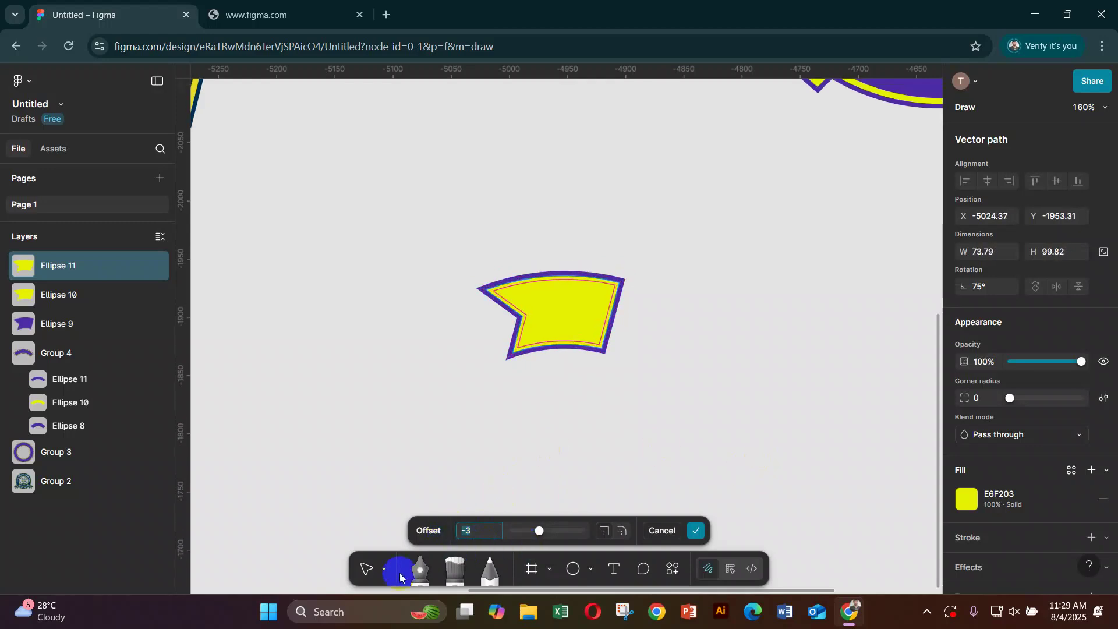
- Fill the innermost tail shape with the purple sampled from the tail's outer border
{"action": "left_click", "coordinate": [966, 498]}
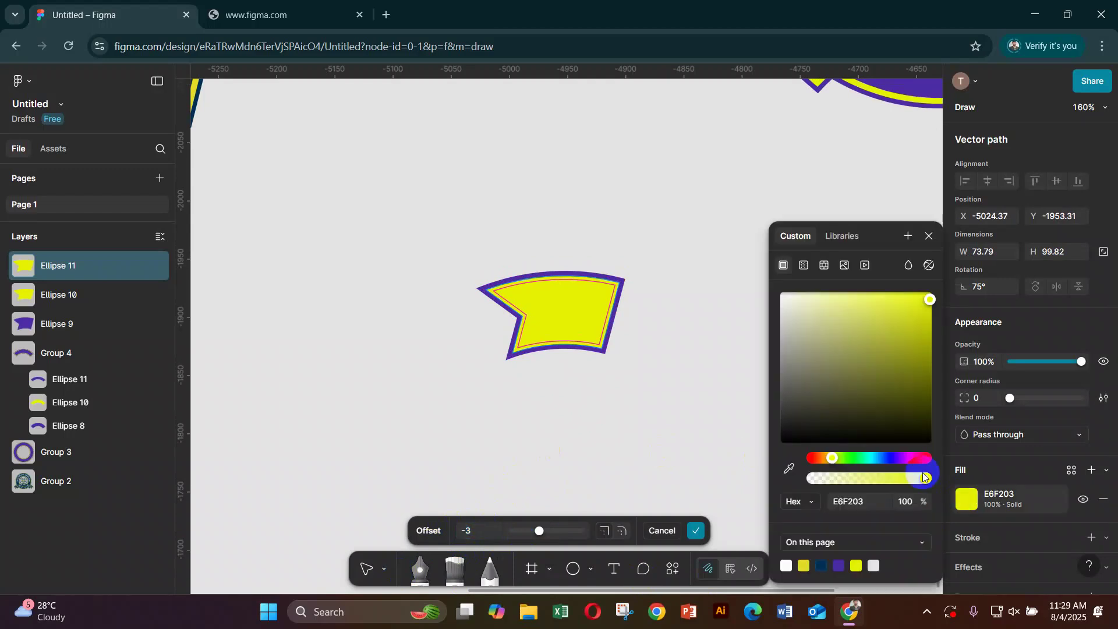
{"action": "left_click", "coordinate": [617, 275]}
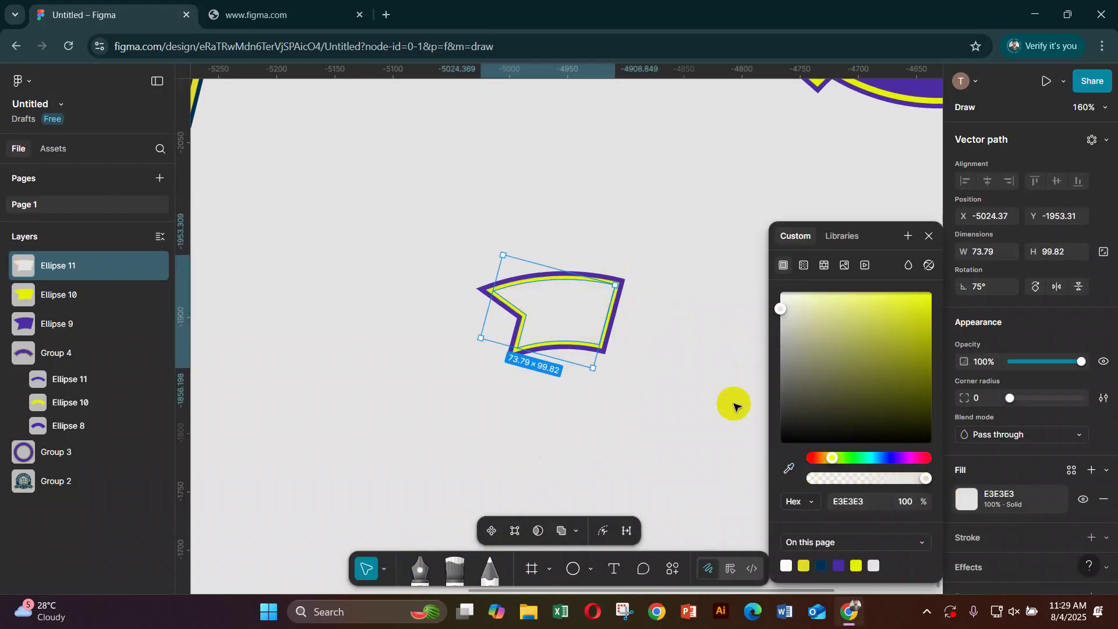
{"action": "left_click", "coordinate": [789, 467]}
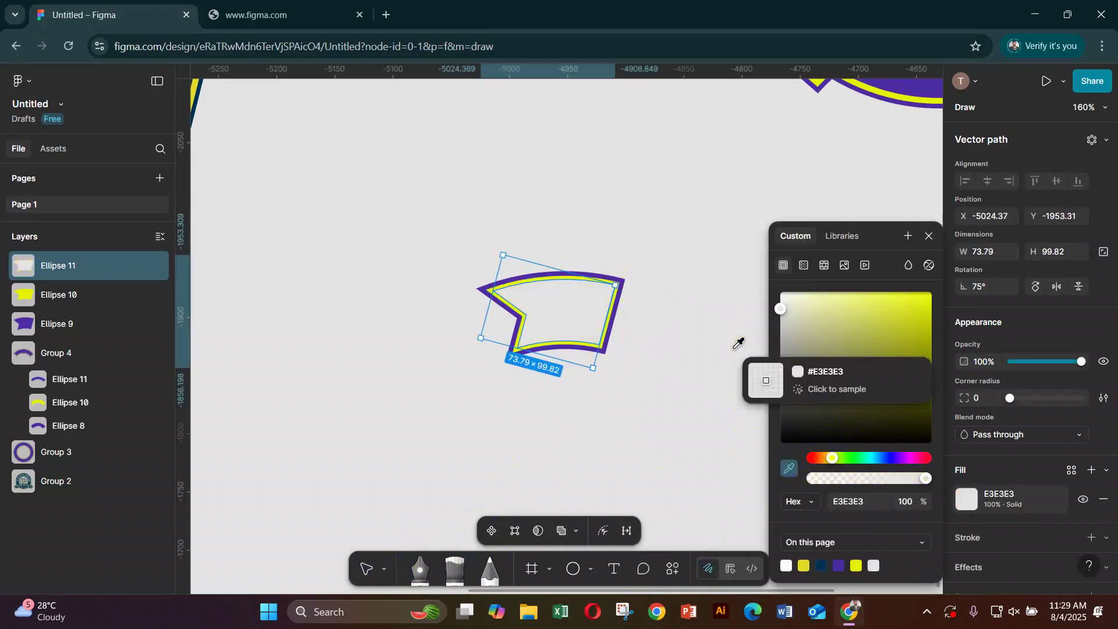
{"action": "left_click", "coordinate": [616, 278]}
{"action": "left_click", "coordinate": [933, 235]}
{"action": "left_click", "coordinate": [588, 230]}
- Select the three stacked tail shapes and flatten them into a single vector
{"action": "left_click_drag", "start_coordinate": [504, 216], "coordinate": [655, 390]}
{"action": "scroll", "coordinate": [665, 393], "scroll_direction": "up", "scroll_amount": 3}
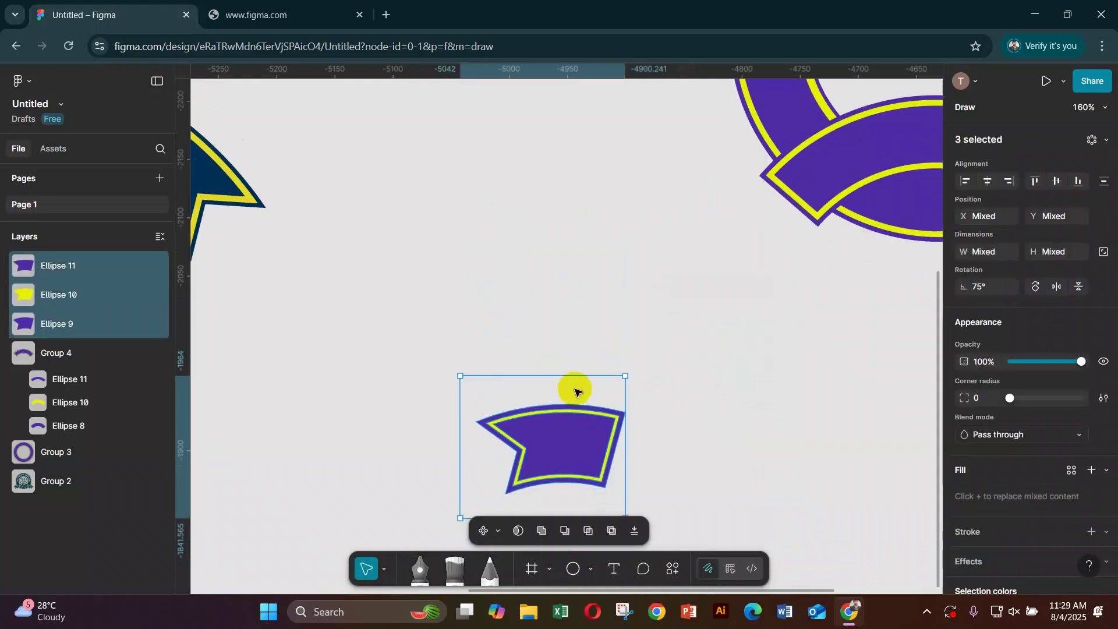
{"action": "right_click", "coordinate": [575, 392]}
{"action": "left_click", "coordinate": [625, 304]}
- Place the flattened tail, rotated to 47° and sent to the back, under the ribbon's left end at X -4851, Y -2206
{"action": "left_click_drag", "start_coordinate": [591, 426], "coordinate": [638, 155]}
{"action": "left_click_drag", "start_coordinate": [652, 226], "coordinate": [768, 166]}
{"action": "right_click", "coordinate": [769, 165]}
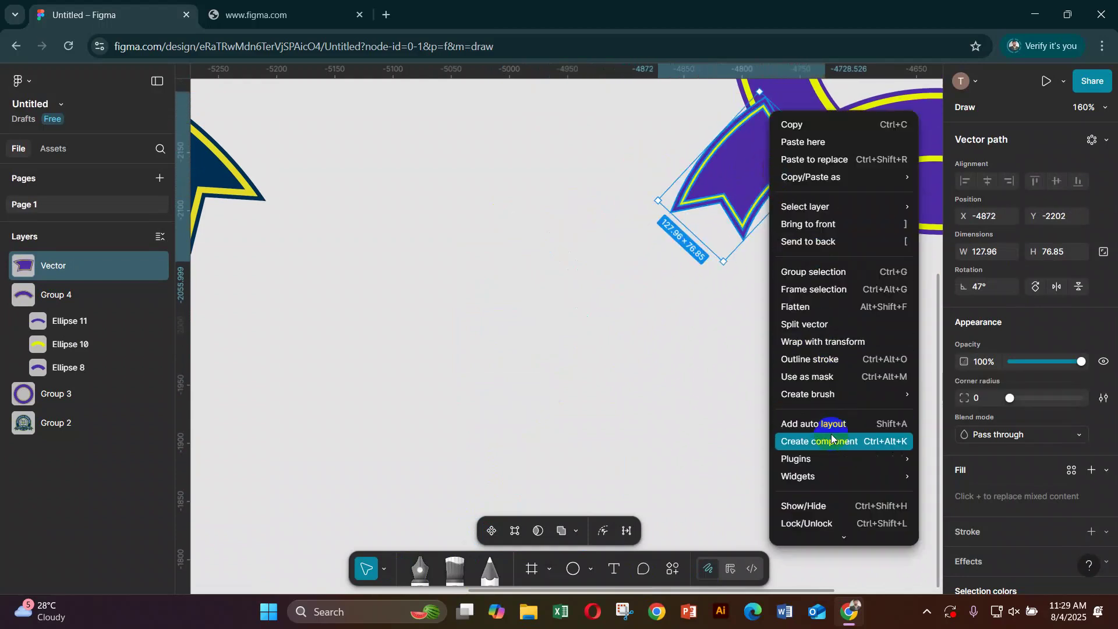
{"action": "left_click", "coordinate": [825, 244]}
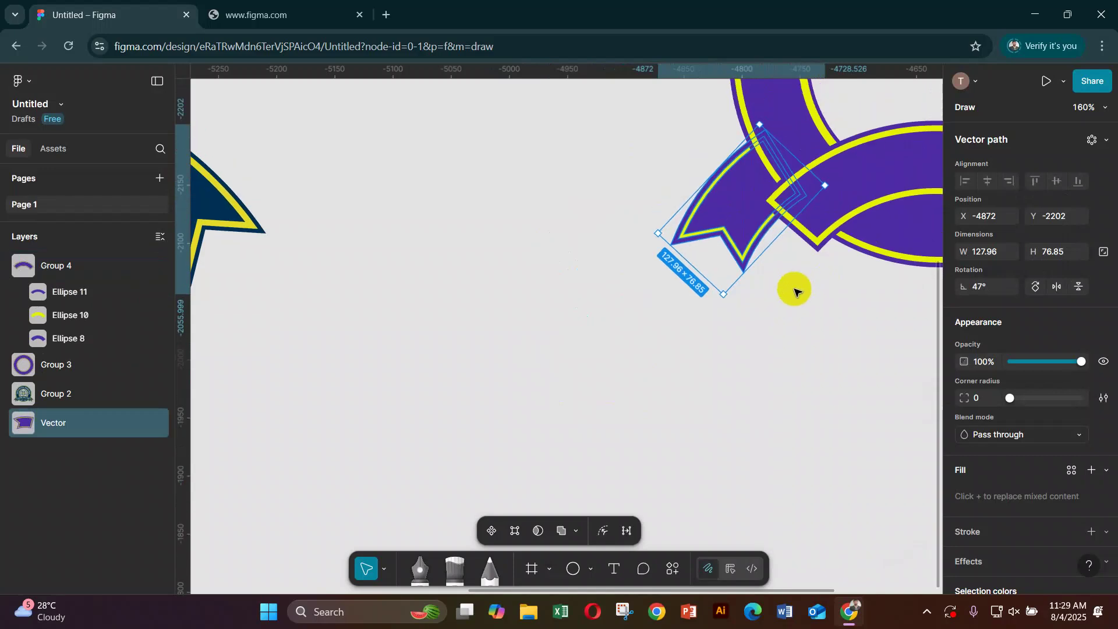
{"action": "left_click_drag", "start_coordinate": [705, 233], "coordinate": [728, 222]}
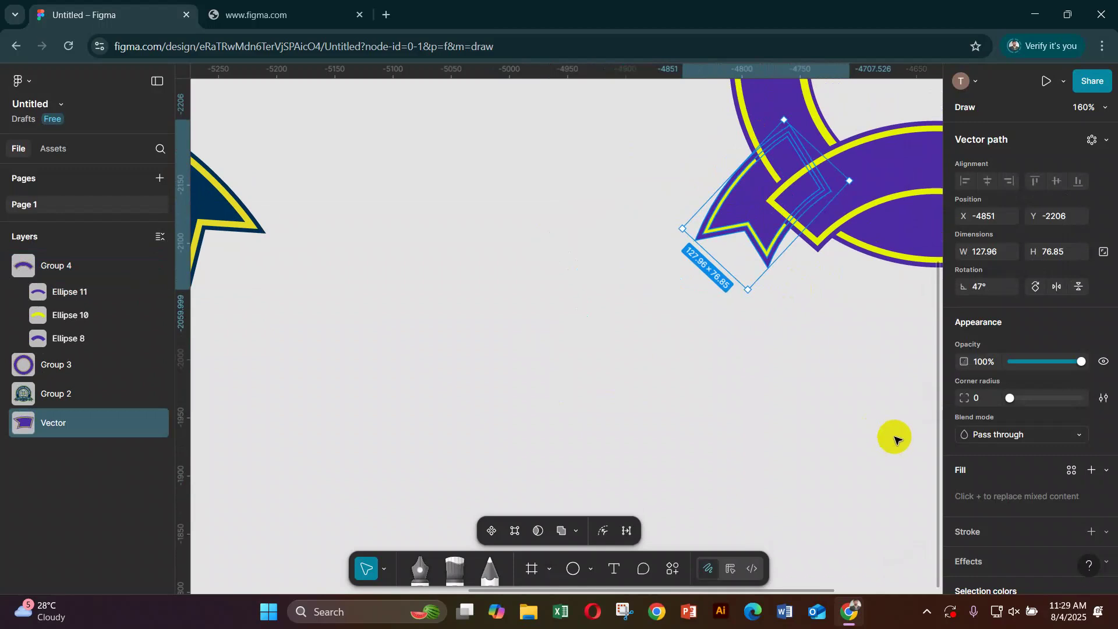
- Nudge the flattened tail under the ribbon's left end to X -4853, Y -2205, and deselect it
{"action": "key", "text": "Right"}
{"action": "key", "text": "Right"}
{"action": "key", "text": "Up"}
{"action": "scroll", "coordinate": [780, 395], "scroll_direction": "down", "scroll_amount": 4}
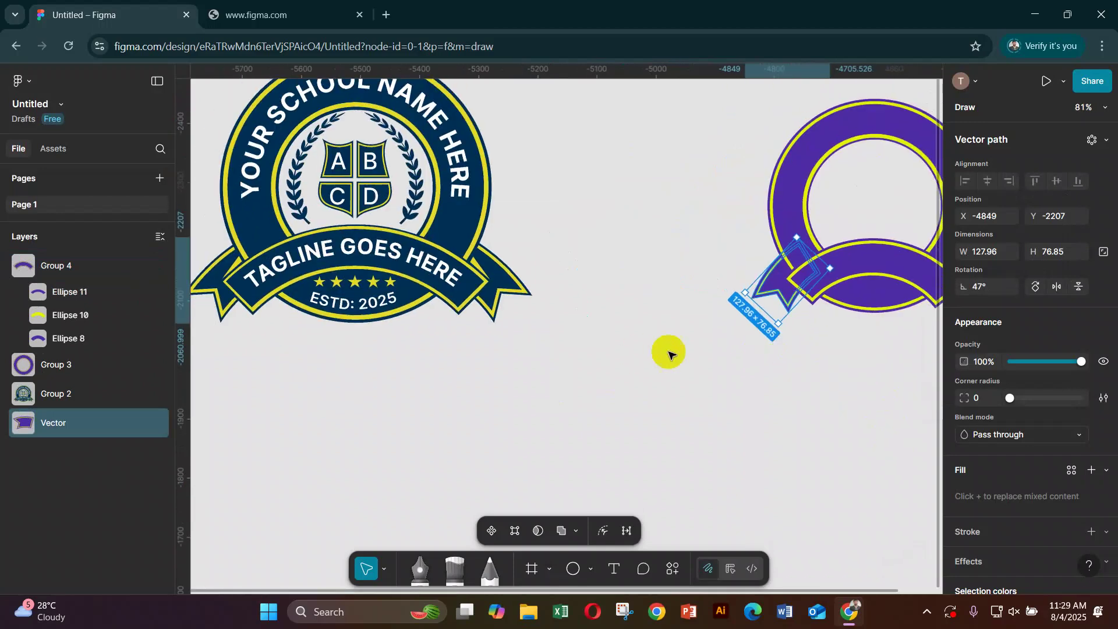
{"action": "scroll", "coordinate": [713, 382], "scroll_direction": "up", "scroll_amount": 1}
{"action": "scroll", "coordinate": [640, 374], "scroll_direction": "down", "scroll_amount": 1}
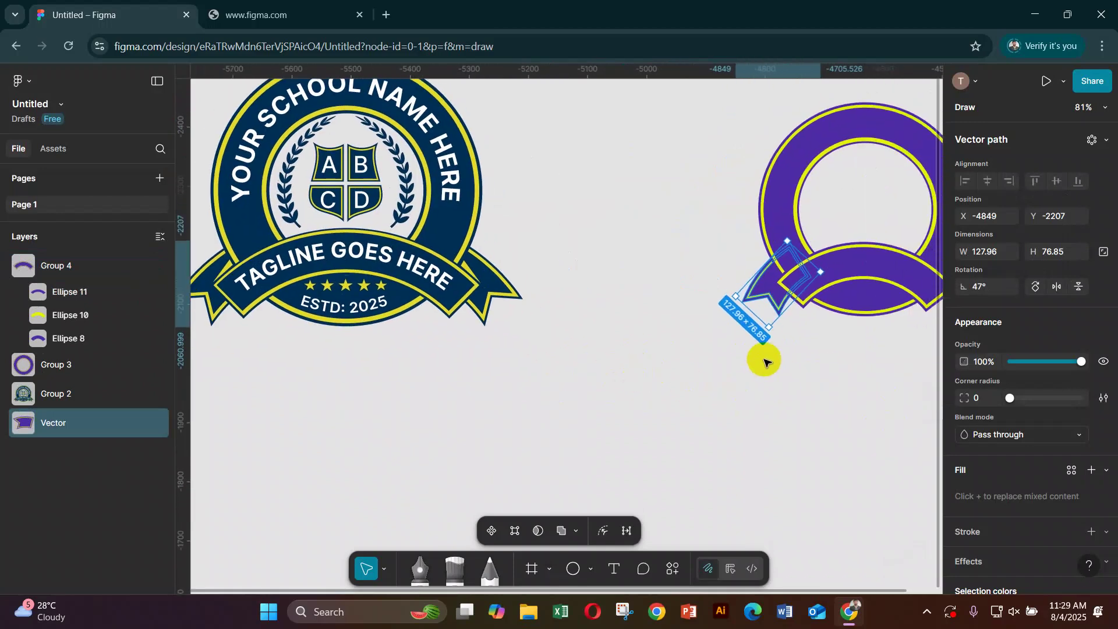
{"action": "key", "text": "Left"}
{"action": "key", "text": "Left"}
{"action": "key", "text": "Left"}
{"action": "key", "text": "Left"}
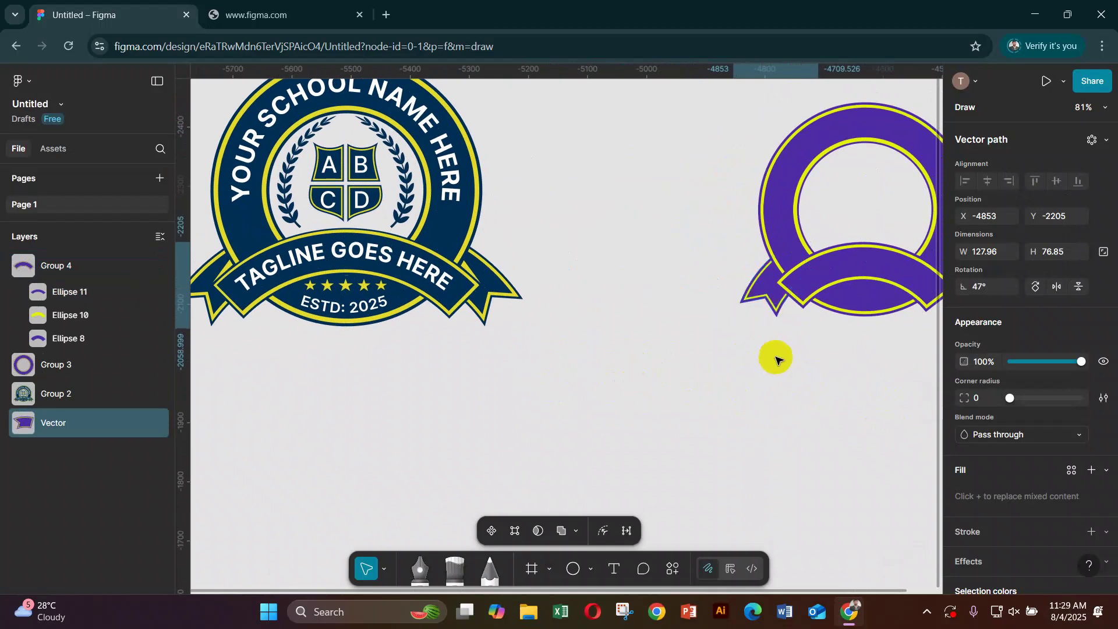
{"action": "left_click", "coordinate": [779, 357]}
- Draw a small closed triangle with the Pen tool in the fold between the left tail and the ribbon's left corner
{"action": "scroll", "coordinate": [755, 344], "scroll_direction": "up", "scroll_amount": 5}
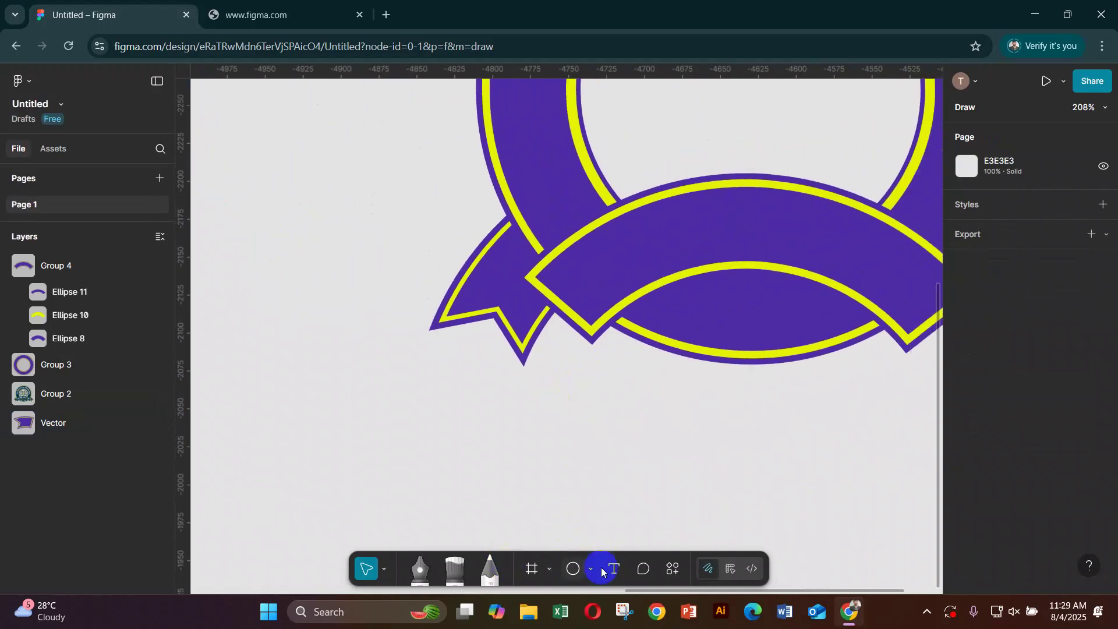
{"action": "left_click", "coordinate": [729, 569]}
{"action": "left_click", "coordinate": [533, 566]}
{"action": "scroll", "coordinate": [582, 313], "scroll_direction": "up", "scroll_amount": 2}
{"action": "scroll", "coordinate": [553, 295], "scroll_direction": "up", "scroll_amount": 3}
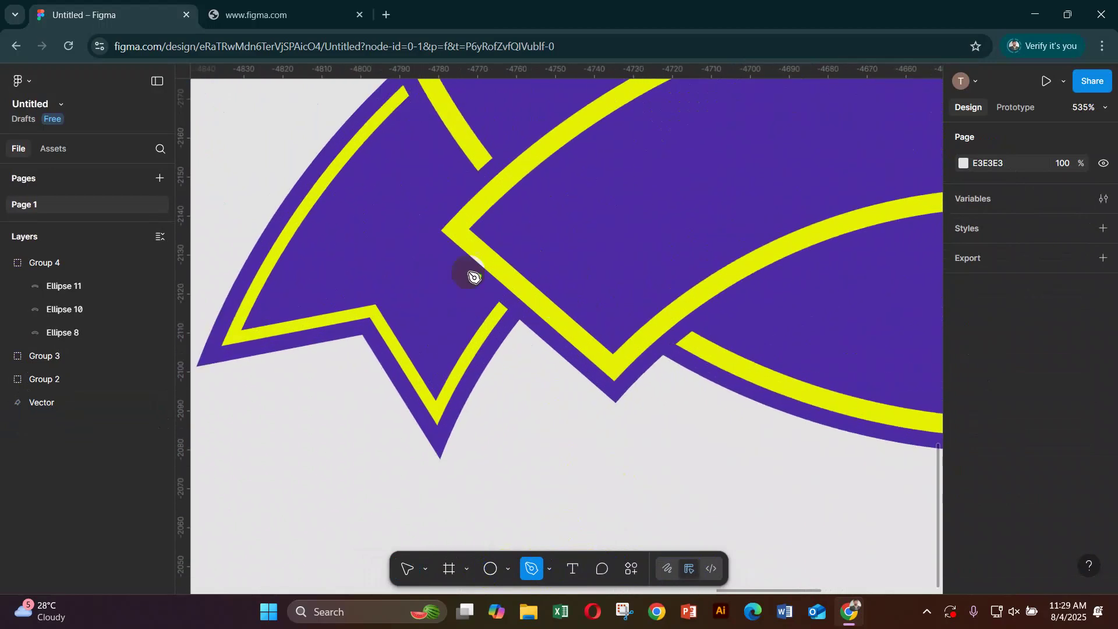
{"action": "left_click", "coordinate": [473, 177]}
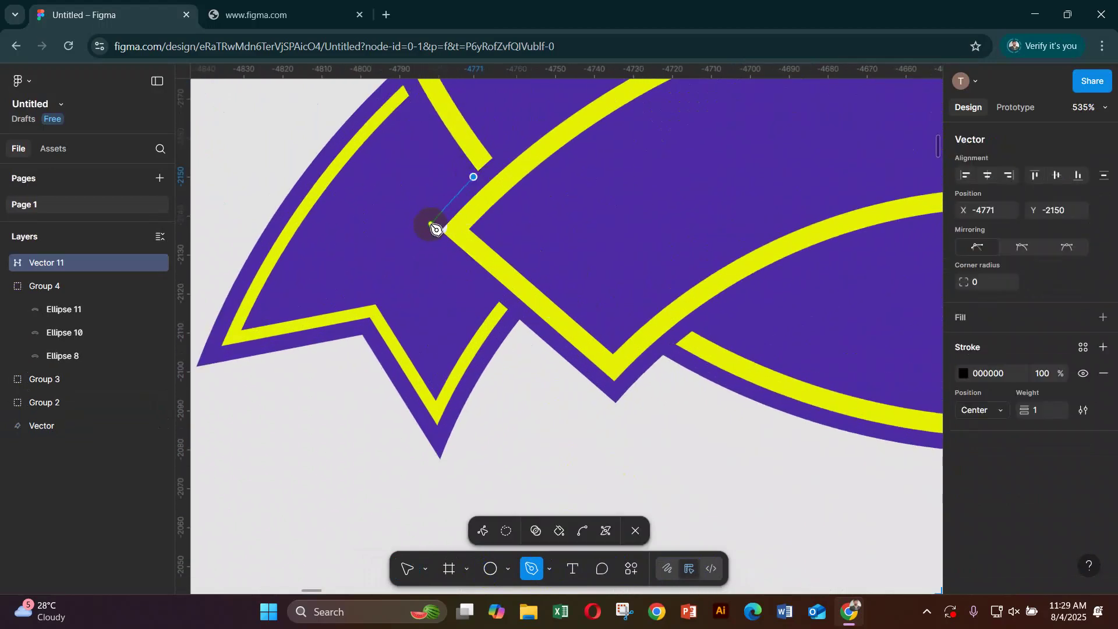
{"action": "left_click", "coordinate": [431, 224]}
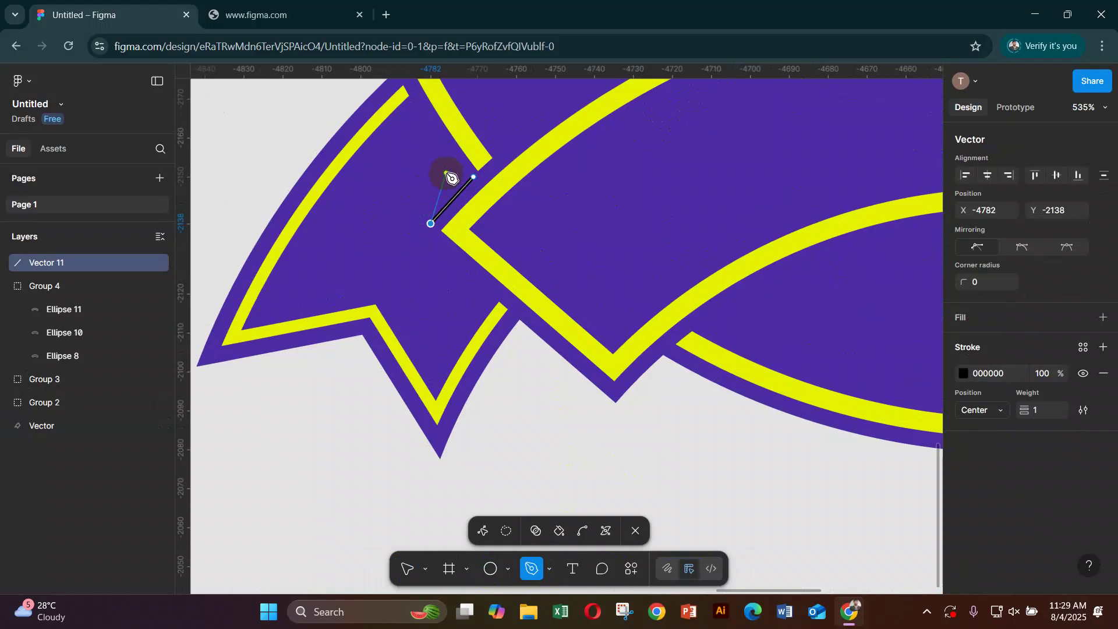
{"action": "left_click", "coordinate": [454, 156]}
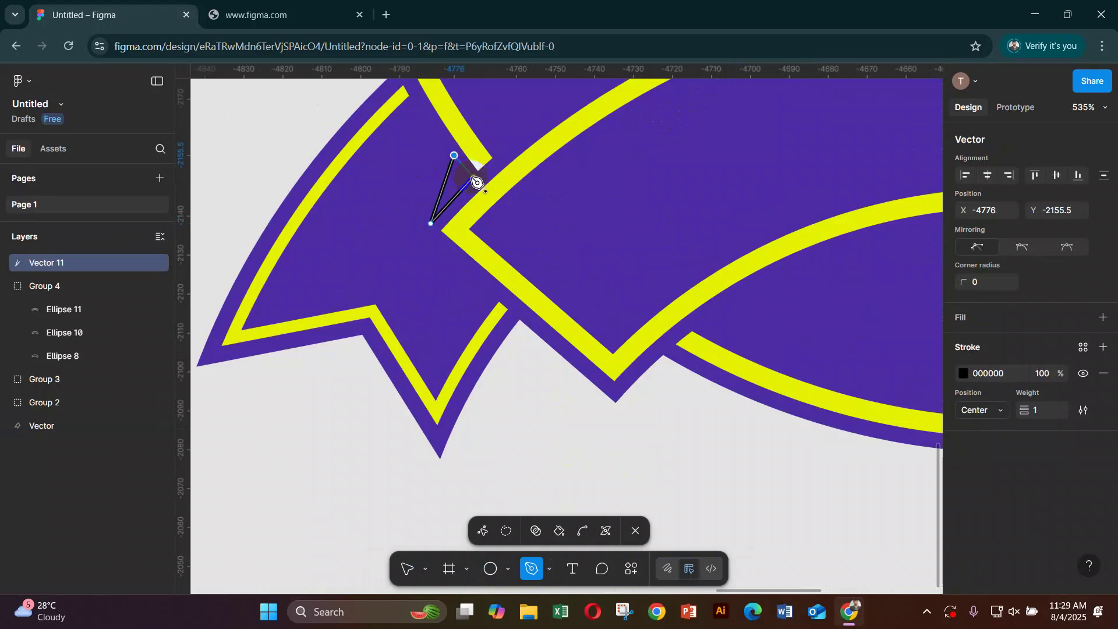
{"action": "left_click", "coordinate": [473, 177]}
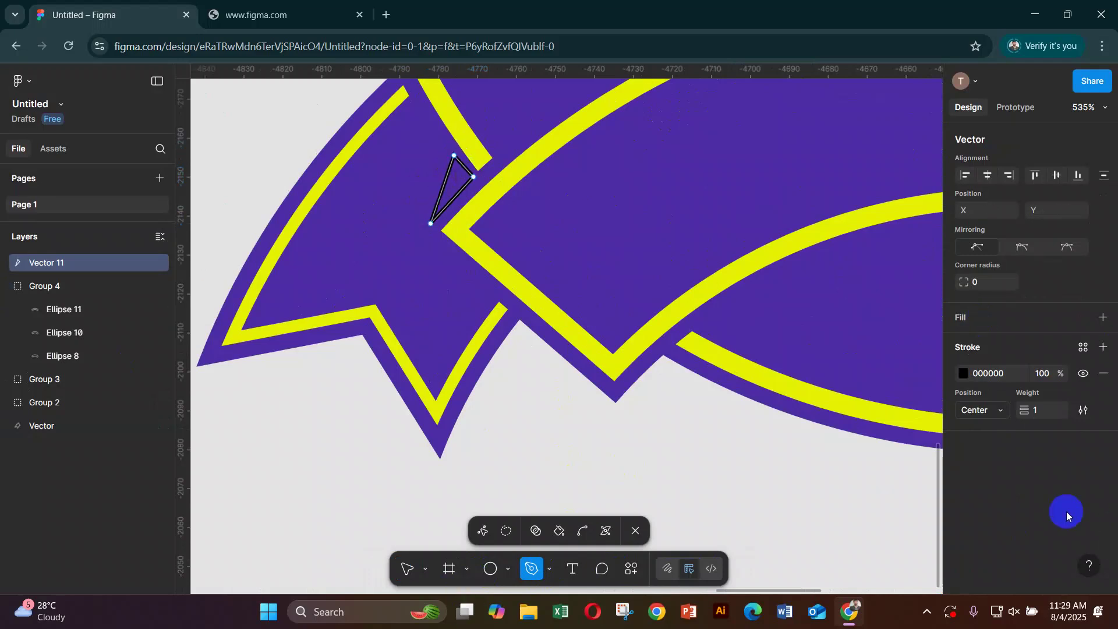
- Remove the triangle's stroke and fill it with the yellow E6F203 sampled from the ribbon's border
{"action": "left_click", "coordinate": [1097, 373]}
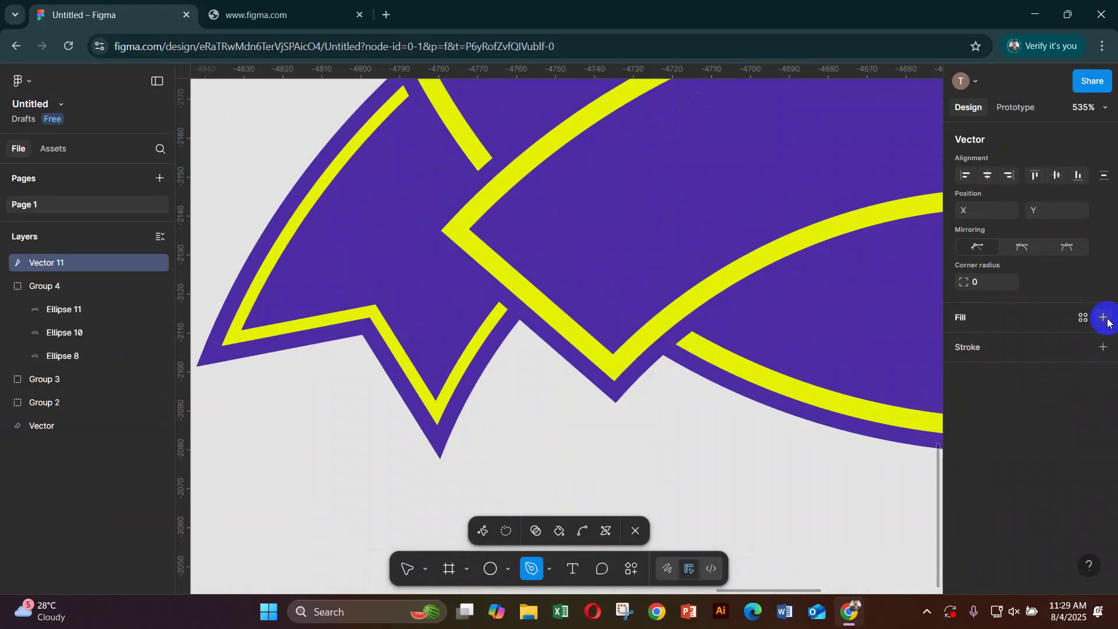
{"action": "left_click", "coordinate": [1103, 318]}
{"action": "left_click", "coordinate": [789, 468]}
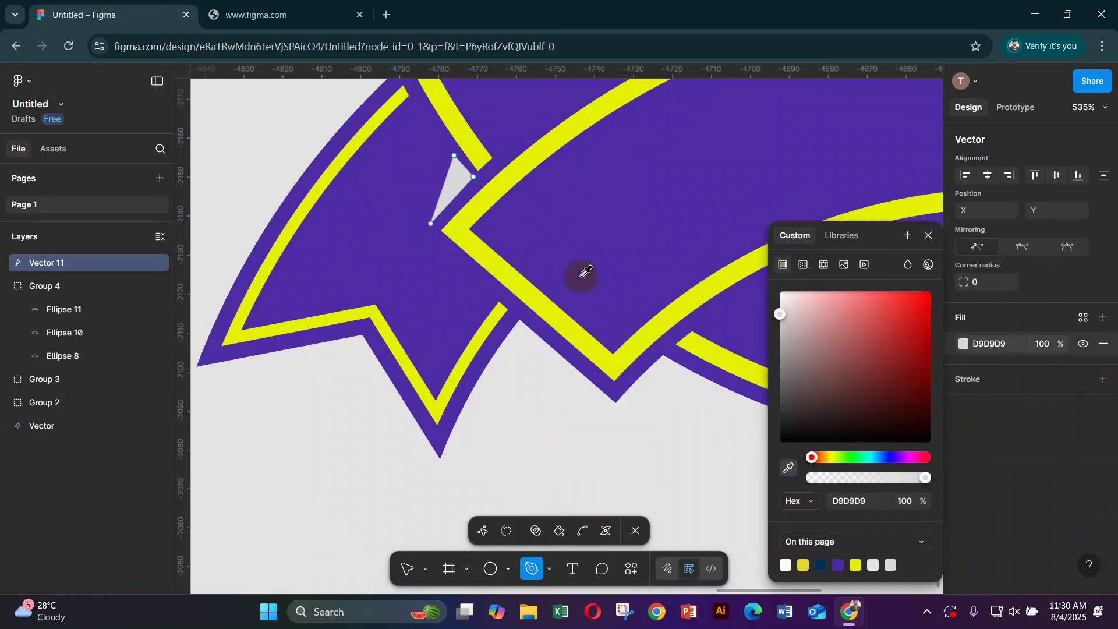
{"action": "left_click", "coordinate": [508, 177]}
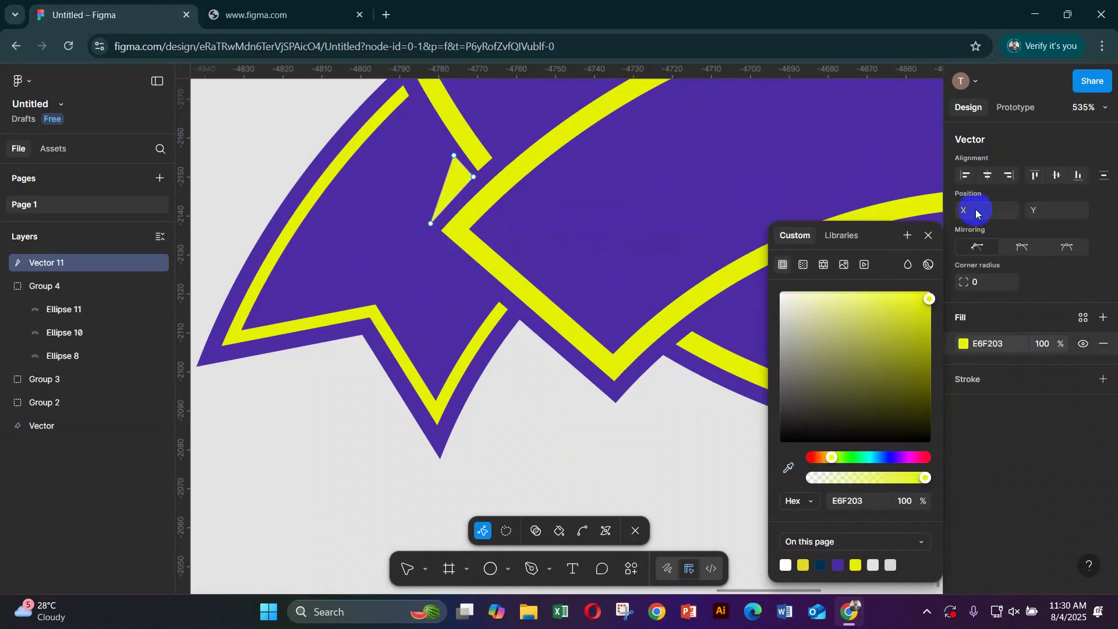
{"action": "left_click", "coordinate": [928, 235]}
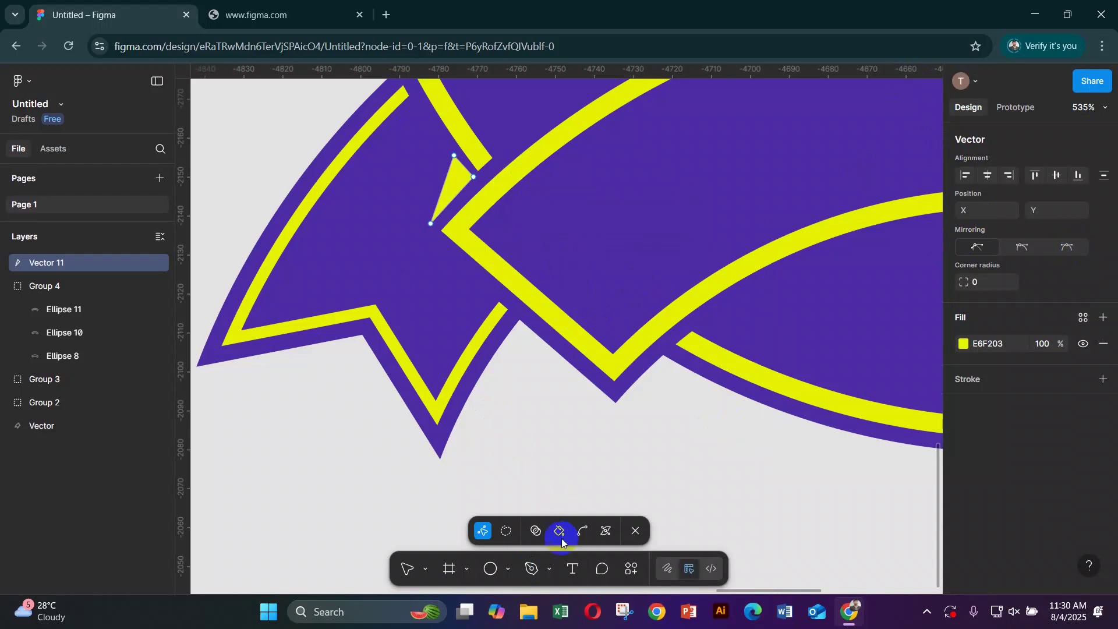
- Shift the triangle's upper vertex to X -4775.5, Y -2156.5 and finish editing the vector
{"action": "scroll", "coordinate": [463, 128], "scroll_direction": "up", "scroll_amount": 5, "text": "ctrl"}
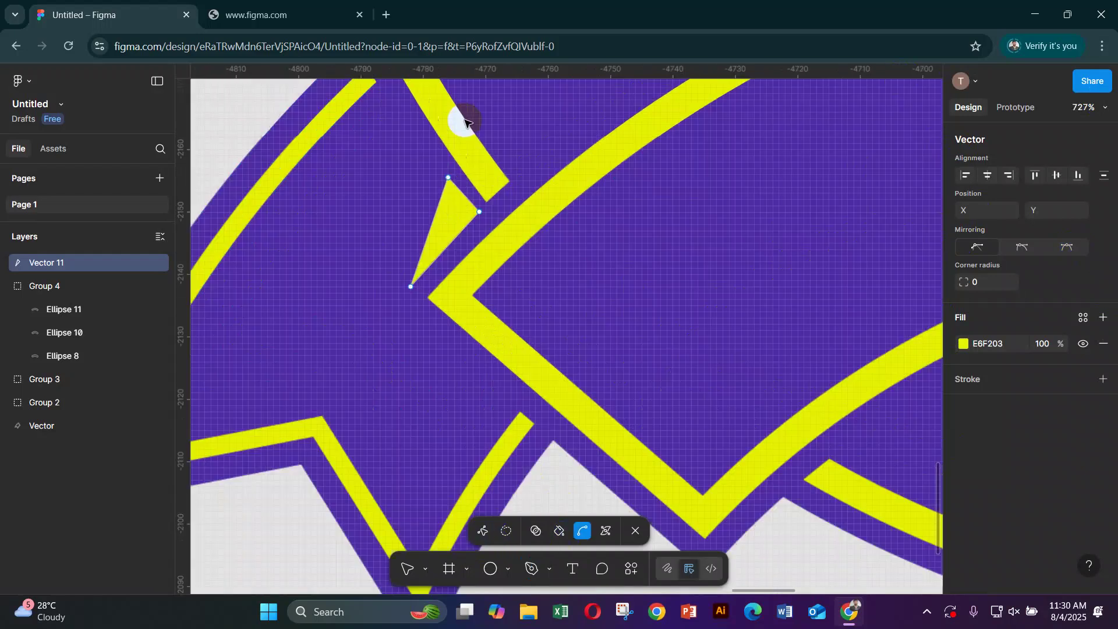
{"action": "left_click_drag", "start_coordinate": [439, 180], "coordinate": [441, 169]}
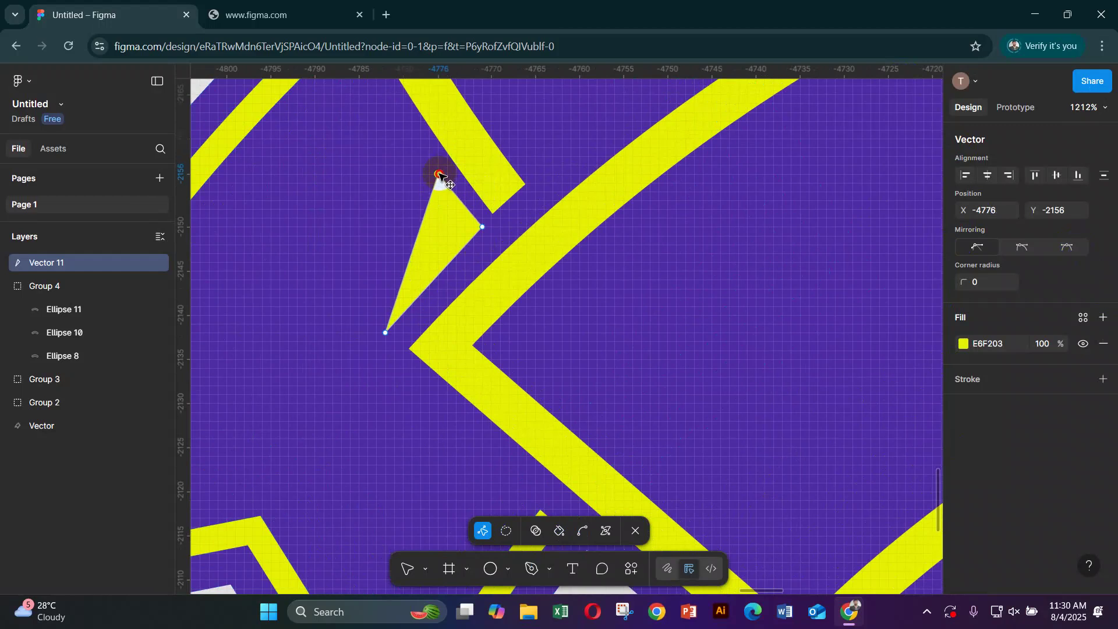
{"action": "scroll", "coordinate": [466, 320], "scroll_direction": "down", "scroll_amount": 10, "text": "ctrl"}
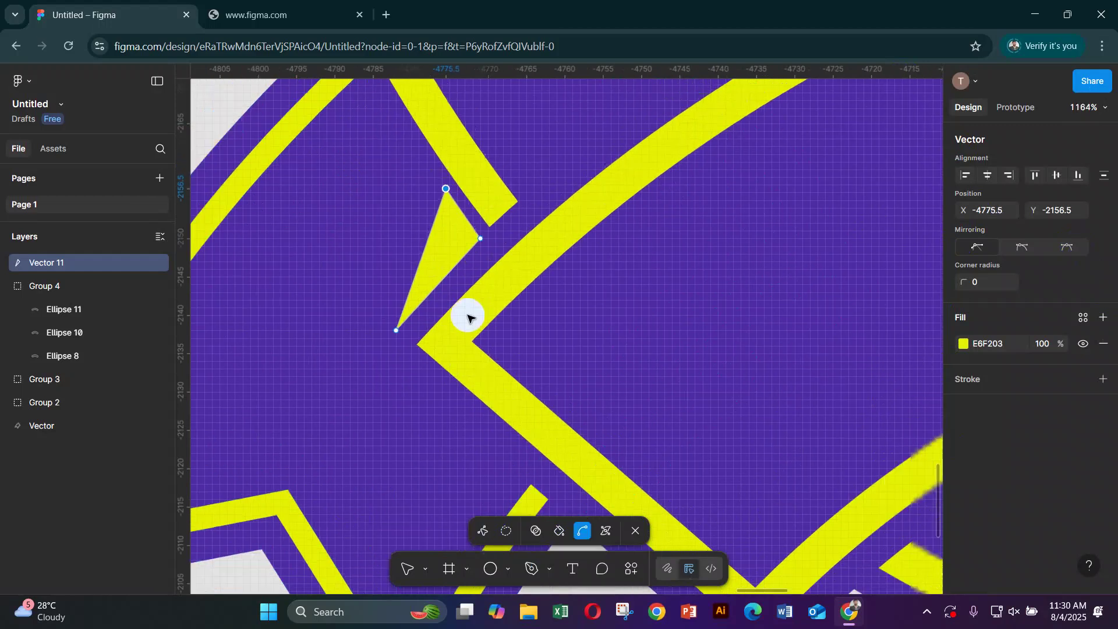
{"action": "left_click", "coordinate": [411, 567]}
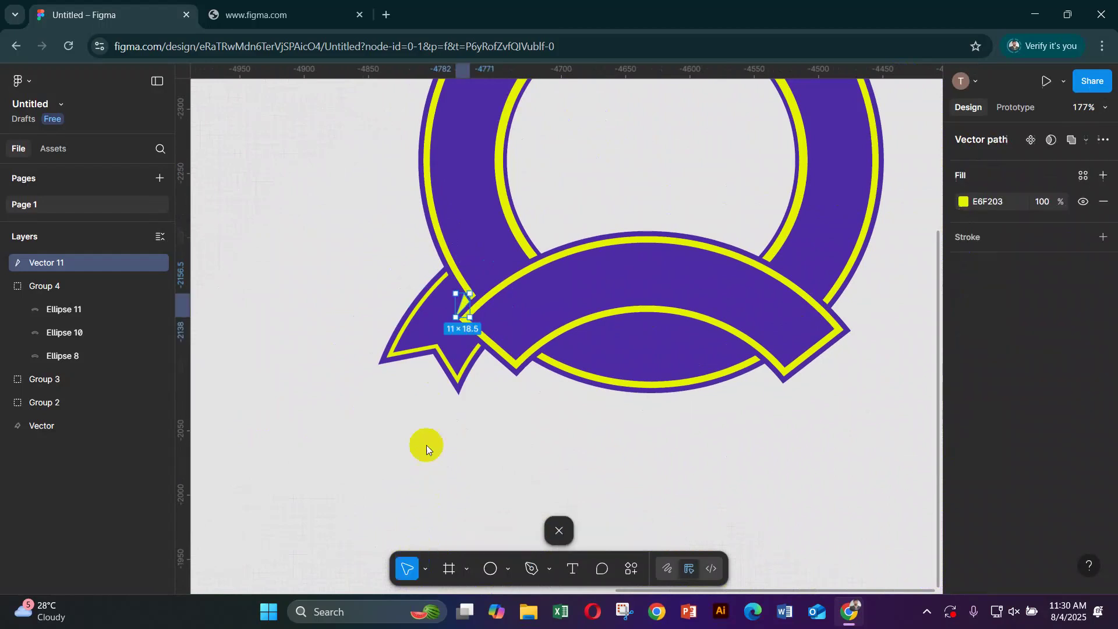
{"action": "left_click", "coordinate": [427, 445]}
- Try placing a horizontally flipped duplicate of the yellow triangle at the ribbon's right end, and delete that copy
{"action": "left_click", "coordinate": [468, 304]}
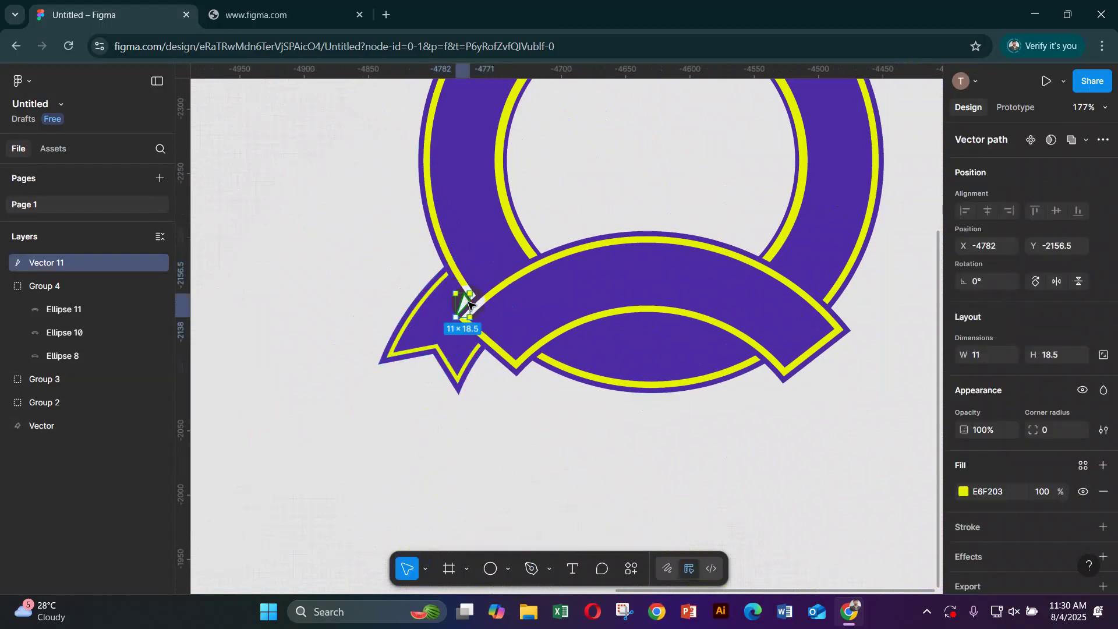
{"action": "key", "text": "ctrl+d"}
{"action": "right_click", "coordinate": [469, 303]}
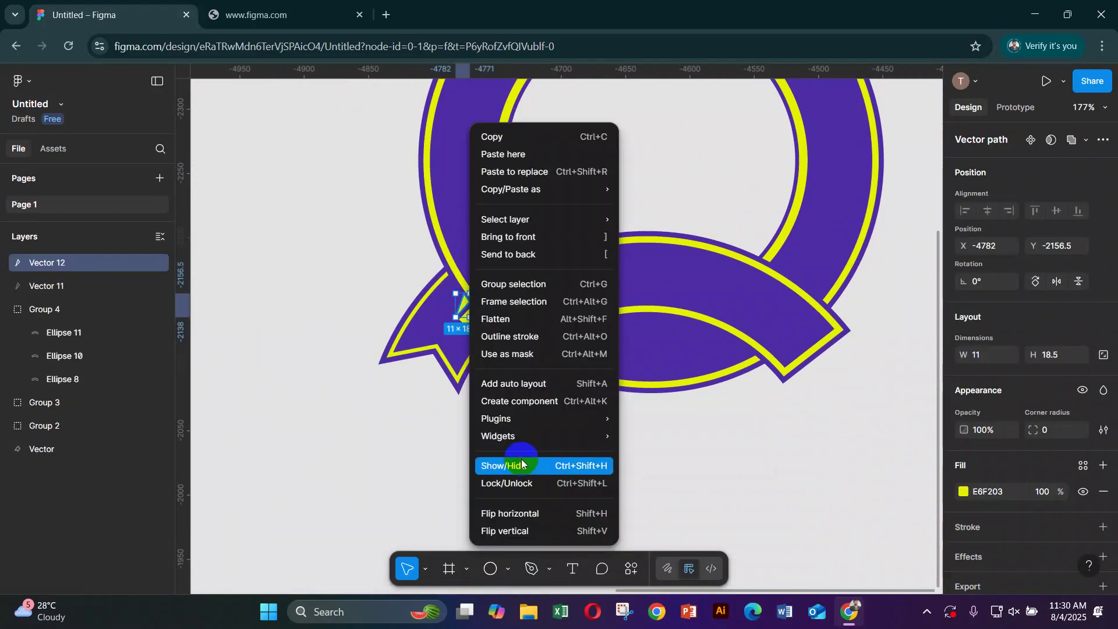
{"action": "left_click", "coordinate": [527, 512]}
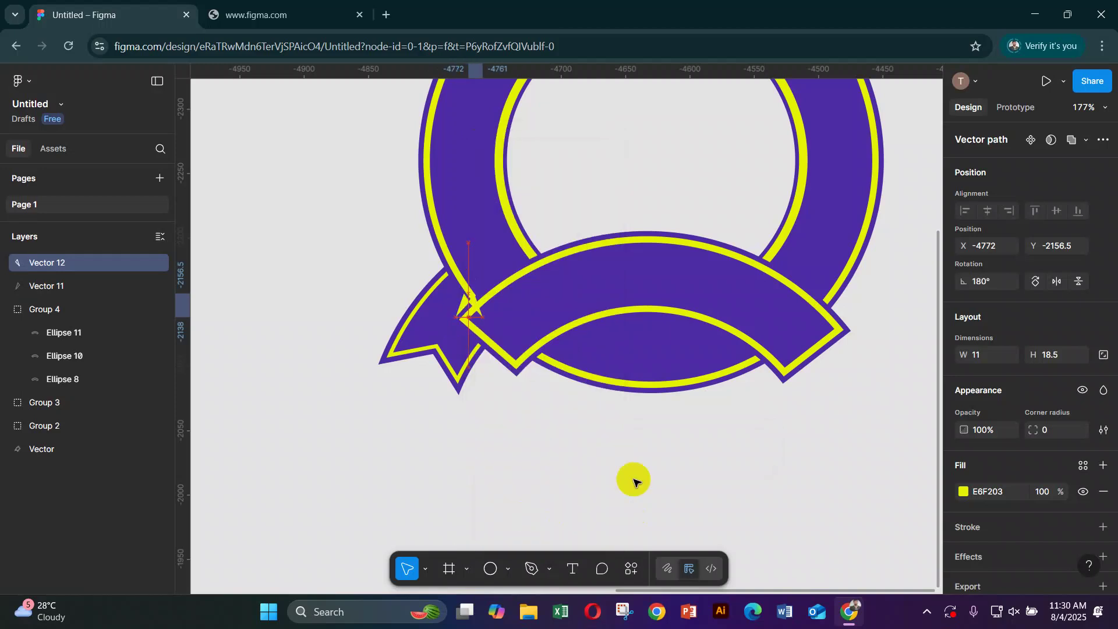
{"action": "key", "text": "shift+Right"}
{"action": "key", "text": "shift+Right"}
{"action": "key", "text": "shift+Right"}
{"action": "key", "text": "shift+Right"}
{"action": "key", "text": "shift+Right"}
{"action": "key", "text": "shift+Right"}
{"action": "key", "text": "shift+Right"}
{"action": "key", "text": "shift+Right"}
{"action": "key", "text": "shift+Right"}
{"action": "key", "text": "shift+Right"}
{"action": "key", "text": "shift+Right"}
{"action": "key", "text": "shift+Right"}
{"action": "key", "text": "shift+Right"}
{"action": "key", "text": "shift+Right"}
{"action": "key", "text": "shift+Right"}
{"action": "key", "text": "shift+Right"}
{"action": "key", "text": "shift+Right"}
{"action": "key", "text": "shift+Right"}
{"action": "key", "text": "shift+Right"}
{"action": "key", "text": "shift+Right"}
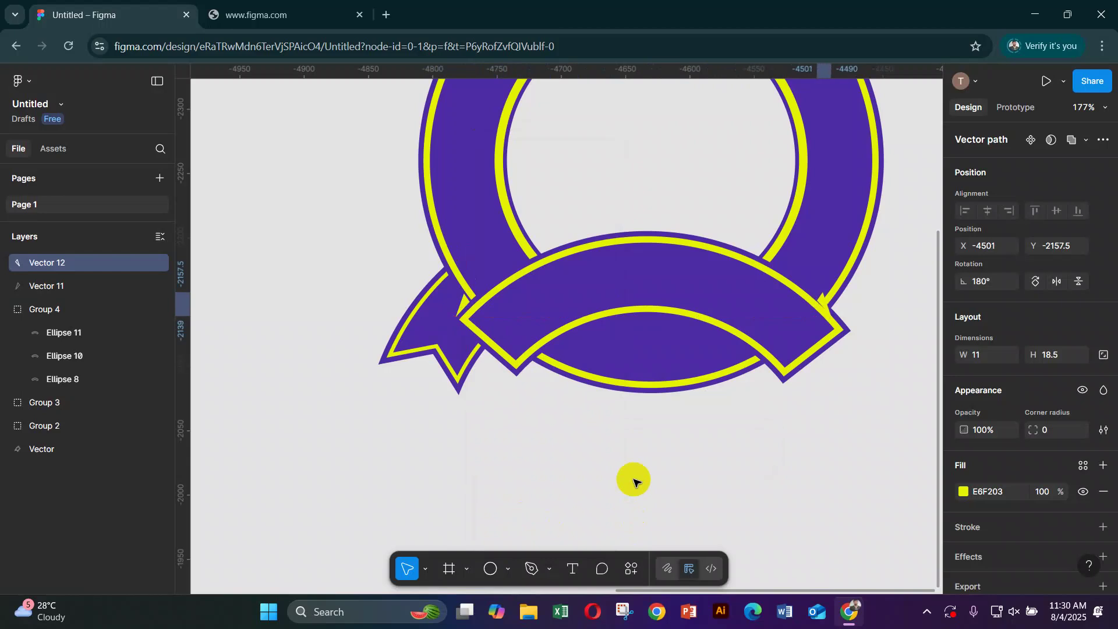
{"action": "key", "text": "Delete"}
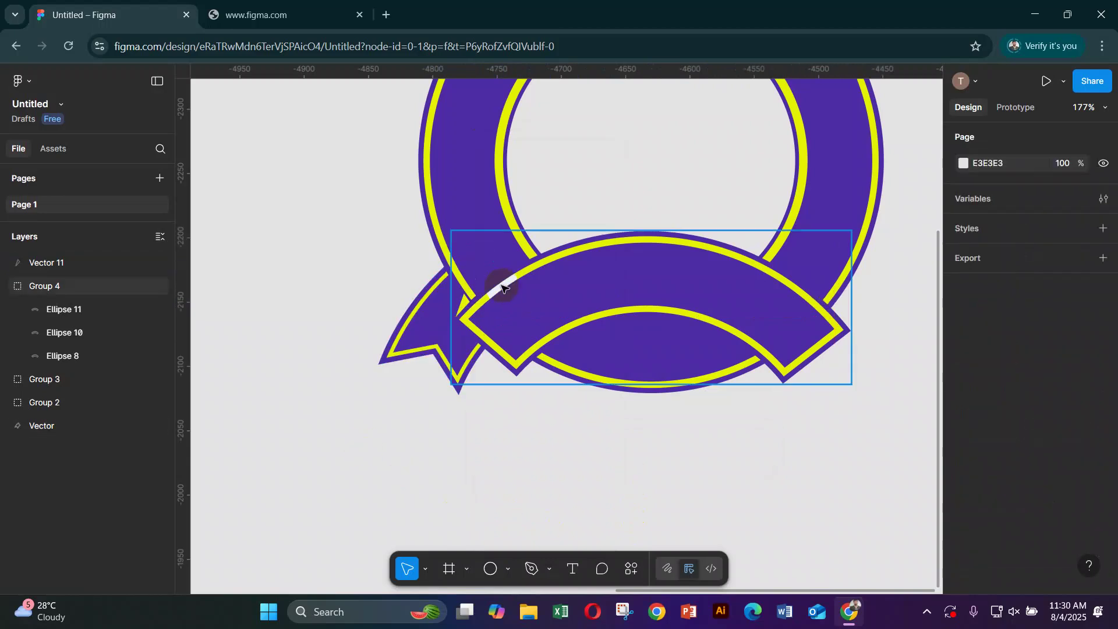
- Select the yellow triangle together with the left tail, excluding the ring from the selection and keeping both in place
{"action": "left_click", "coordinate": [475, 310]}
{"action": "left_click_drag", "start_coordinate": [359, 292], "coordinate": [421, 381]}
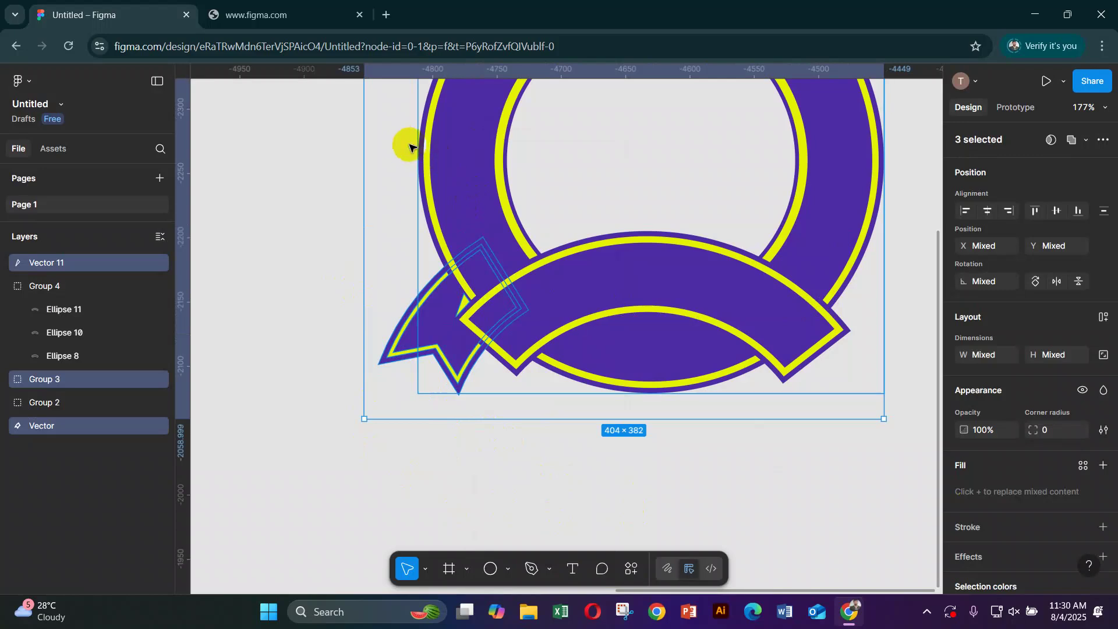
{"action": "left_click_drag", "start_coordinate": [407, 146], "coordinate": [432, 177]}
{"action": "key", "text": "ctrl+z"}
{"action": "key", "text": "ctrl+z"}
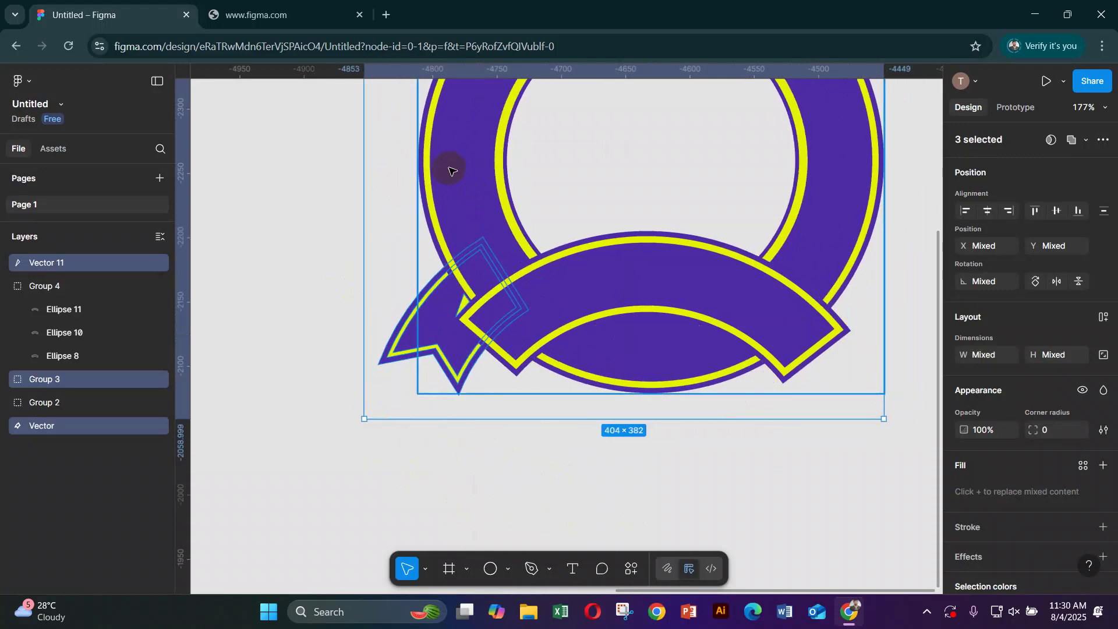
{"action": "left_click", "coordinate": [452, 171], "text": "shift"}
{"action": "left_click_drag", "start_coordinate": [442, 320], "coordinate": [320, 309]}
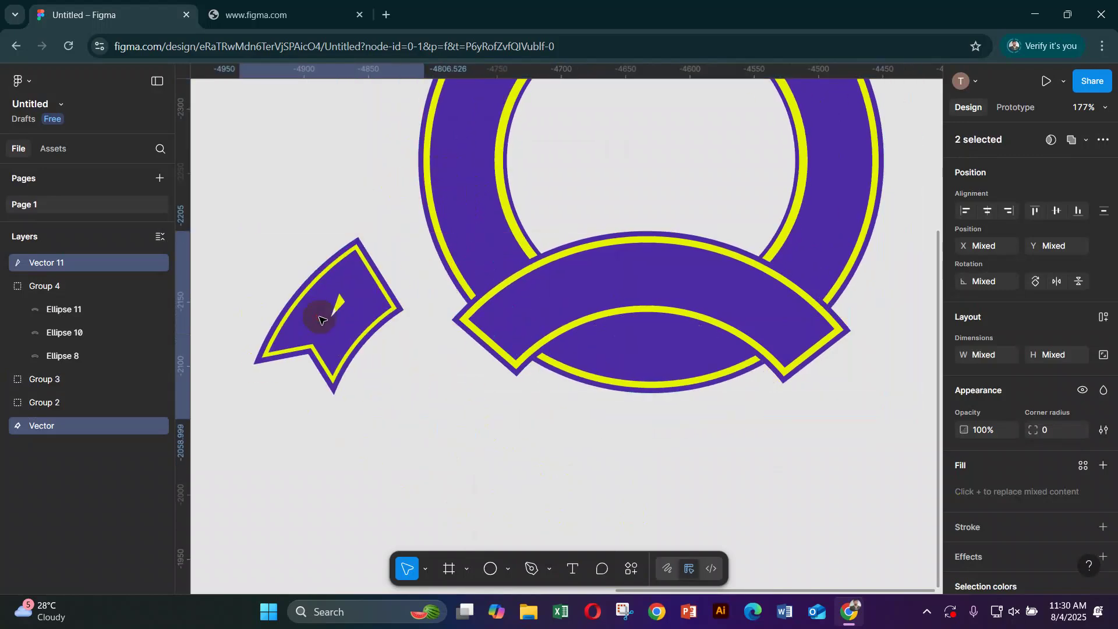
{"action": "key", "text": "ctrl+z"}
- Duplicate the selected left tail and yellow triangle and flip the copies horizontally
{"action": "key", "text": "ctrl+d"}
{"action": "left_click_drag", "start_coordinate": [375, 349], "coordinate": [322, 327]}
{"action": "key", "text": "ctrl+z"}
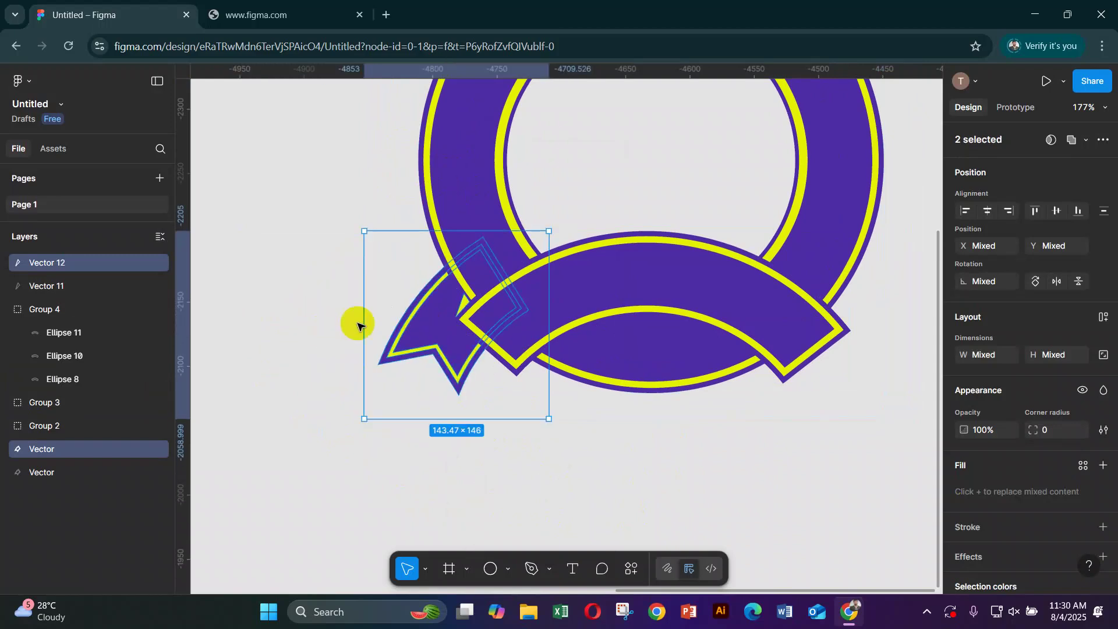
{"action": "right_click", "coordinate": [420, 315]}
{"action": "scroll", "coordinate": [484, 508], "scroll_direction": "down", "scroll_amount": 2}
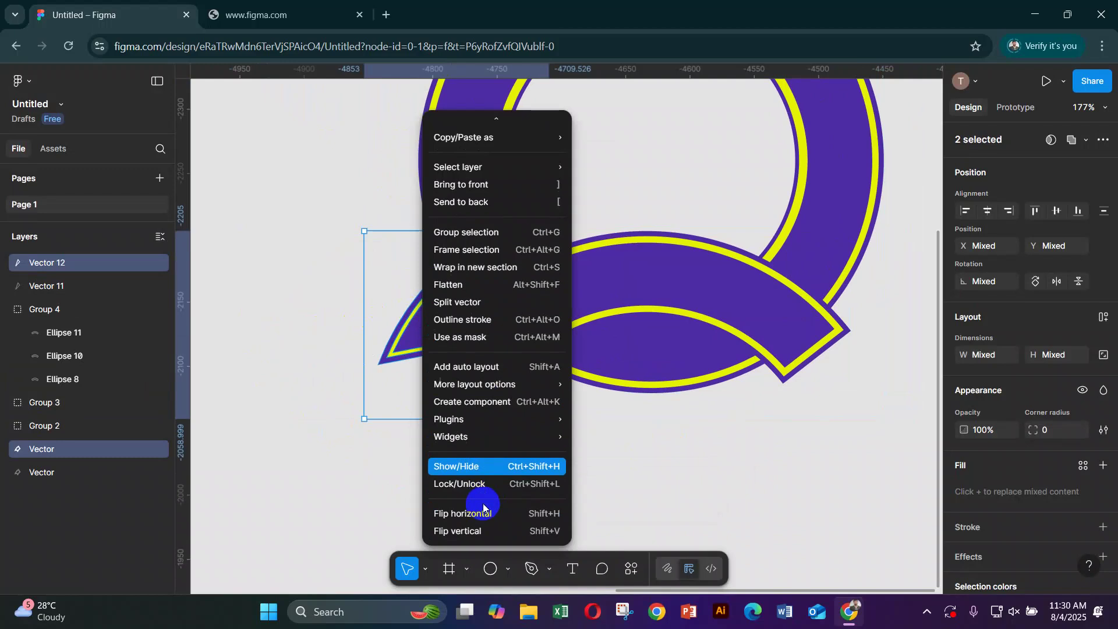
{"action": "left_click", "coordinate": [478, 507]}
- Move the mirrored tail and triangle to the ribbon's right end, with their selection starting at X -4547, Y -2206
{"action": "key", "text": "shift+Right"}
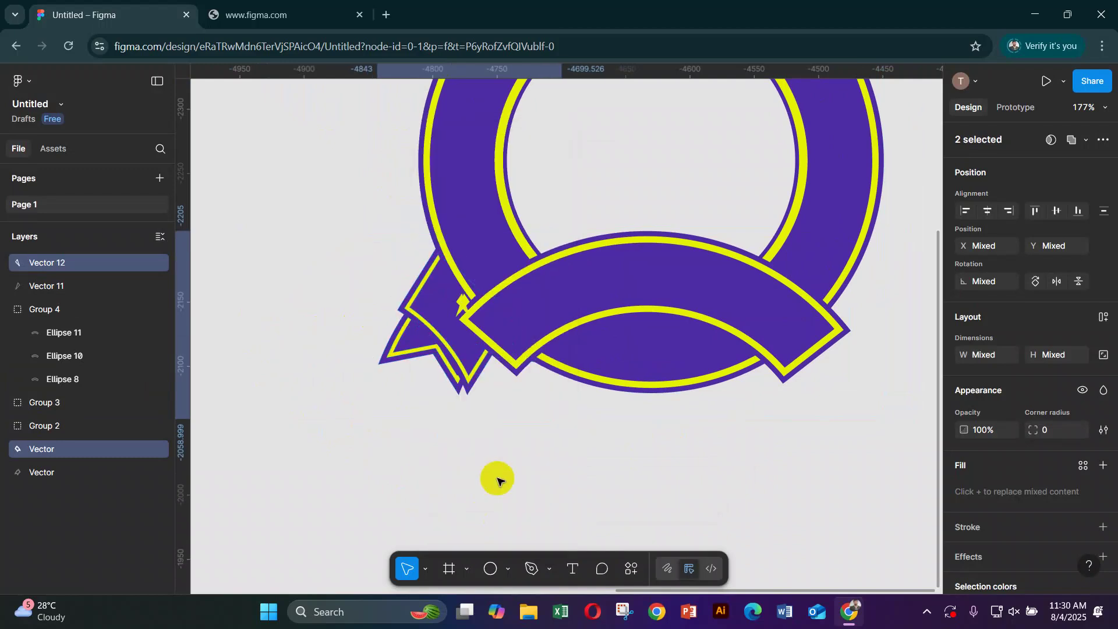
{"action": "key", "text": "shift+Right"}
{"action": "key", "text": "shift+Right"}
{"action": "key", "text": "shift+Right"}
{"action": "key", "text": "shift+Right"}
{"action": "key", "text": "shift+Right"}
{"action": "key", "text": "shift+Right"}
{"action": "key", "text": "shift+Right"}
{"action": "key", "text": "shift+Right"}
{"action": "key", "text": "shift+Right"}
{"action": "key", "text": "shift+Right"}
{"action": "key", "text": "shift+Right"}
{"action": "key", "text": "shift+Right"}
{"action": "key", "text": "shift+Right"}
{"action": "key", "text": "shift+Right"}
{"action": "key", "text": "shift+Right"}
{"action": "key", "text": "shift+Right"}
{"action": "key", "text": "shift+Right"}
{"action": "key", "text": "shift+Right"}
{"action": "key", "text": "shift+Right"}
{"action": "key", "text": "shift+Right"}
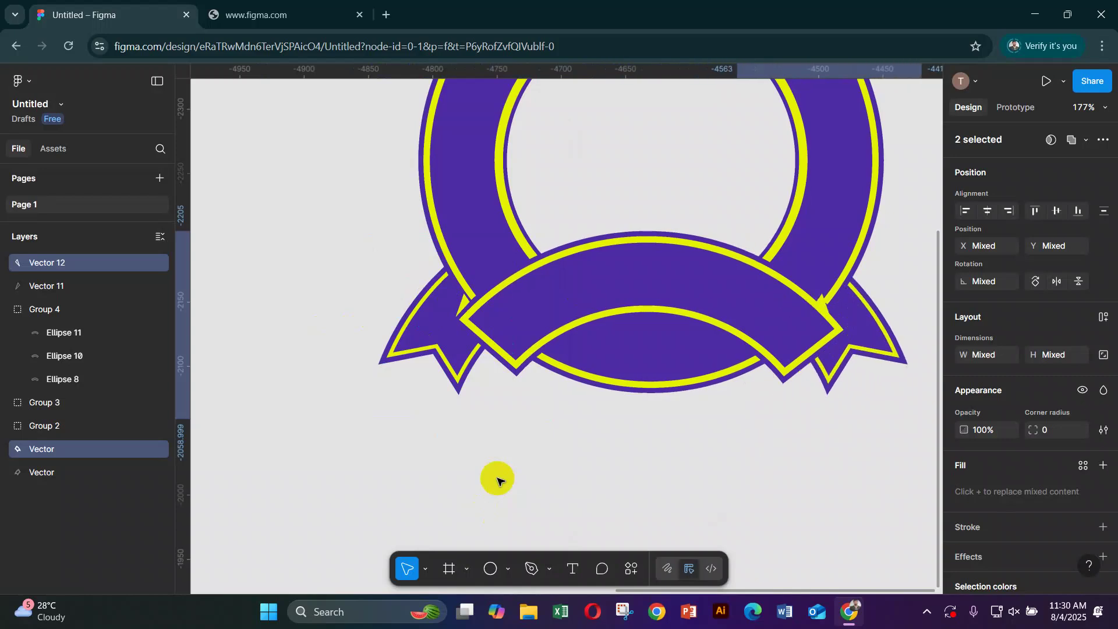
{"action": "key", "text": "Right"}
{"action": "key", "text": "Right"}
{"action": "key", "text": "Right"}
{"action": "key", "text": "Right"}
{"action": "key", "text": "Right"}
{"action": "key", "text": "Right"}
{"action": "key", "text": "Right"}
{"action": "key", "text": "Right"}
{"action": "key", "text": "Right"}
{"action": "key", "text": "Right"}
{"action": "key", "text": "Right"}
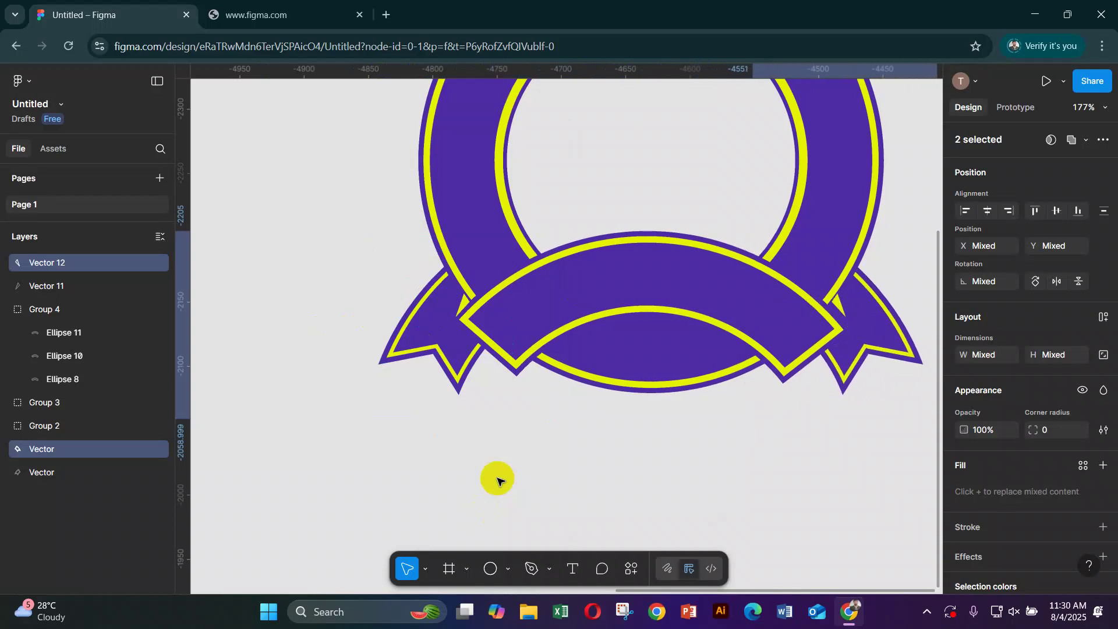
{"action": "key", "text": "Right"}
{"action": "key", "text": "Right"}
{"action": "key", "text": "Right"}
{"action": "key", "text": "Right"}
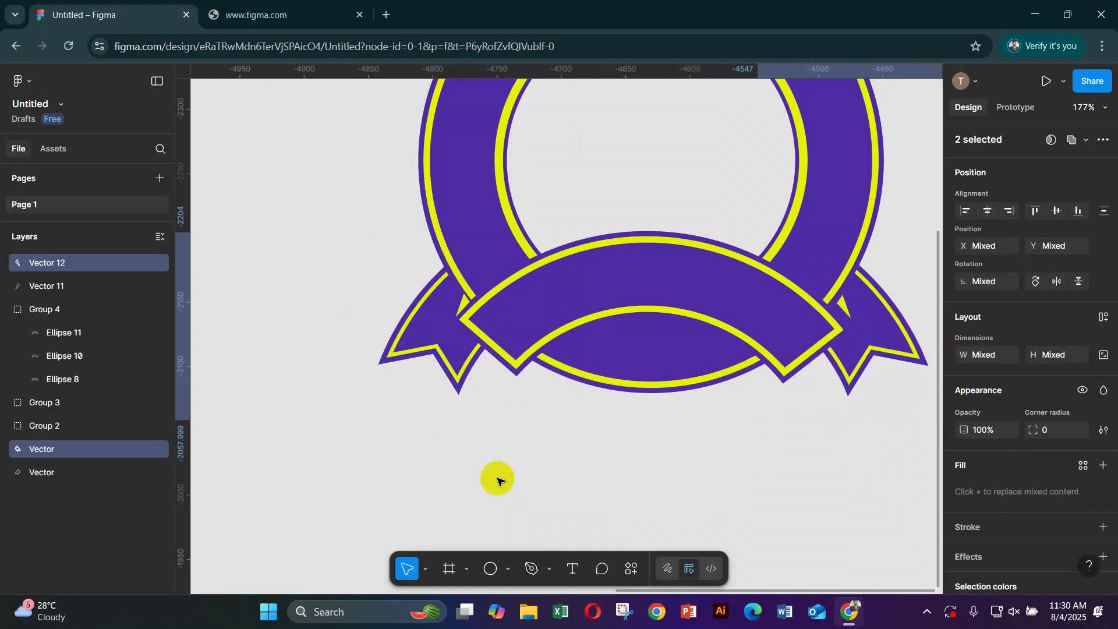
{"action": "left_click_drag", "start_coordinate": [781, 324], "coordinate": [779, 324]}
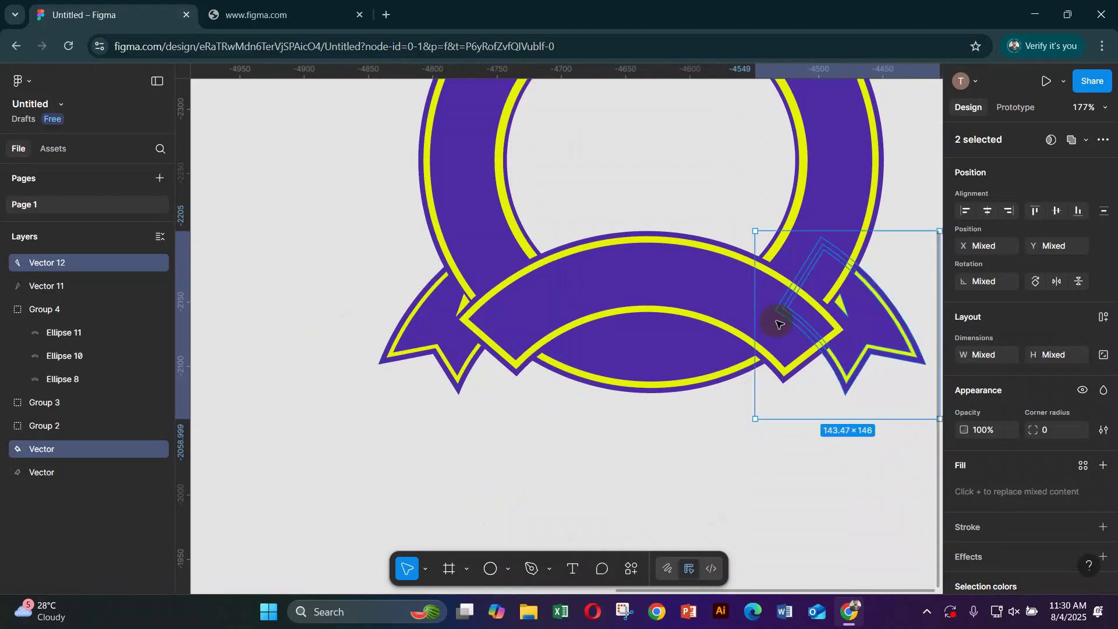
{"action": "key", "text": "Up"}
{"action": "key", "text": "Up"}
{"action": "key", "text": "Right"}
{"action": "key", "text": "Right"}
{"action": "key", "text": "Down"}
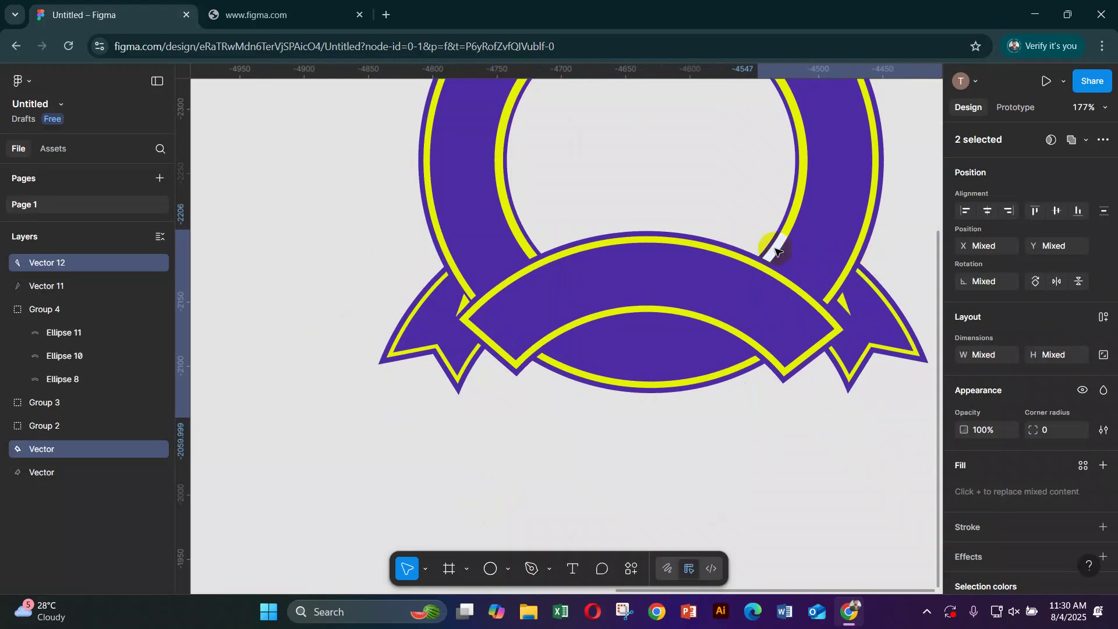
- Rotate the arched ribbon group to 1.41° and flatten it into a single vector
{"action": "left_click", "coordinate": [696, 260]}
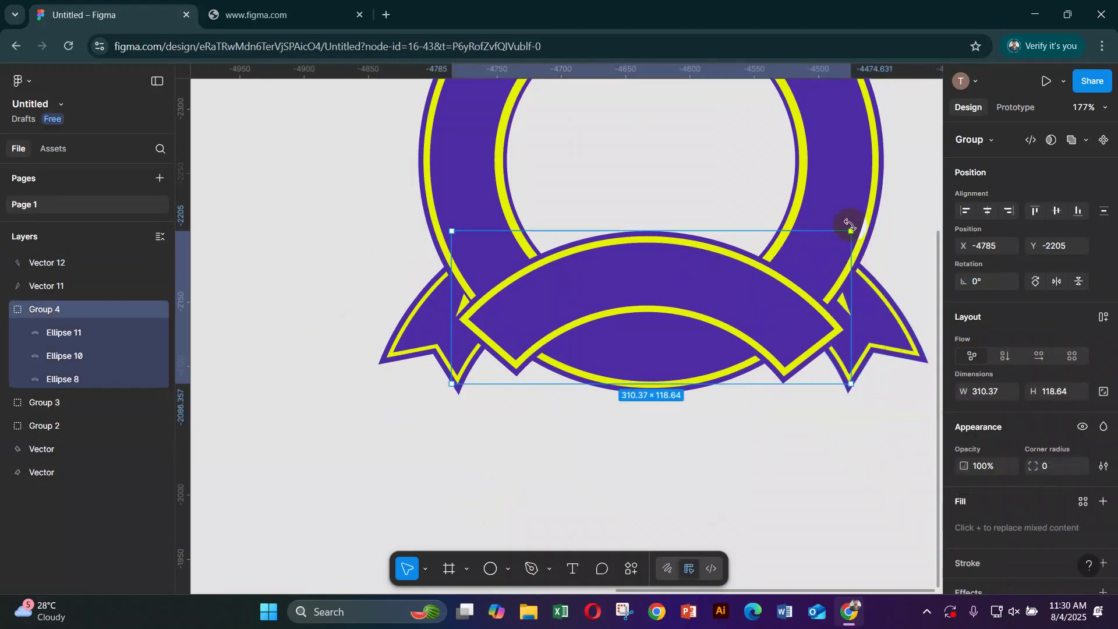
{"action": "left_click_drag", "start_coordinate": [850, 224], "coordinate": [845, 221]}
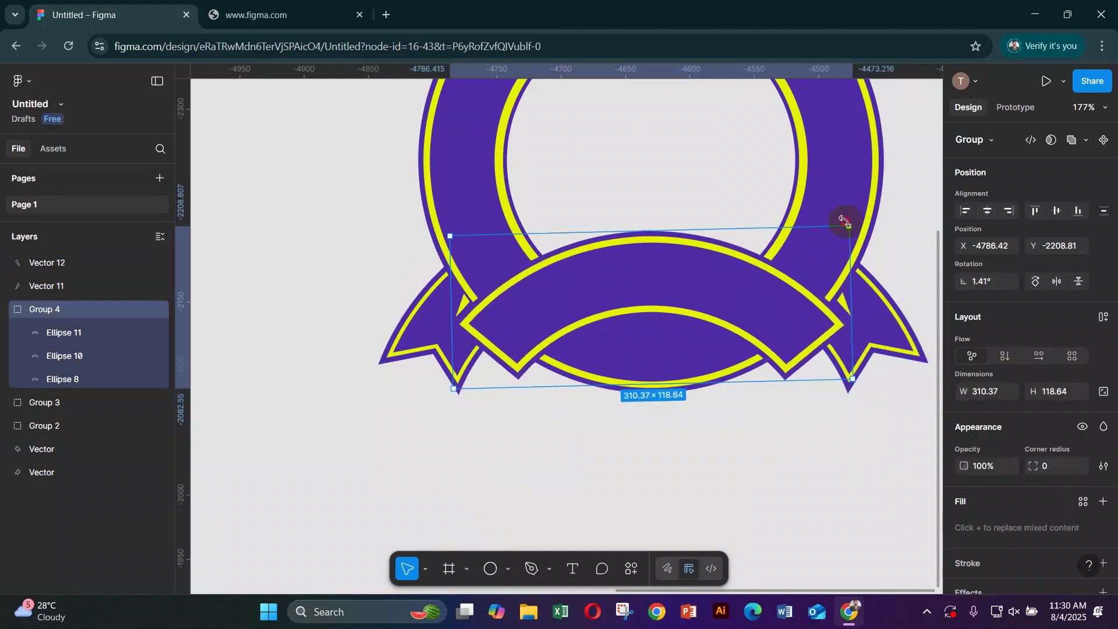
{"action": "right_click", "coordinate": [697, 260]}
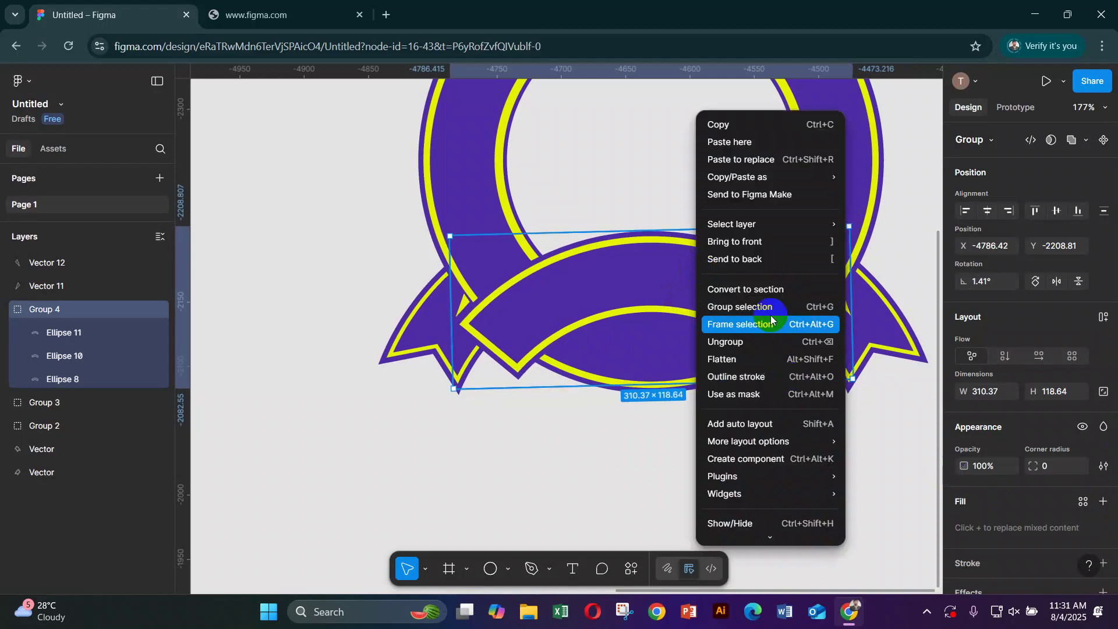
{"action": "left_click", "coordinate": [738, 357]}
{"action": "left_click", "coordinate": [739, 429]}
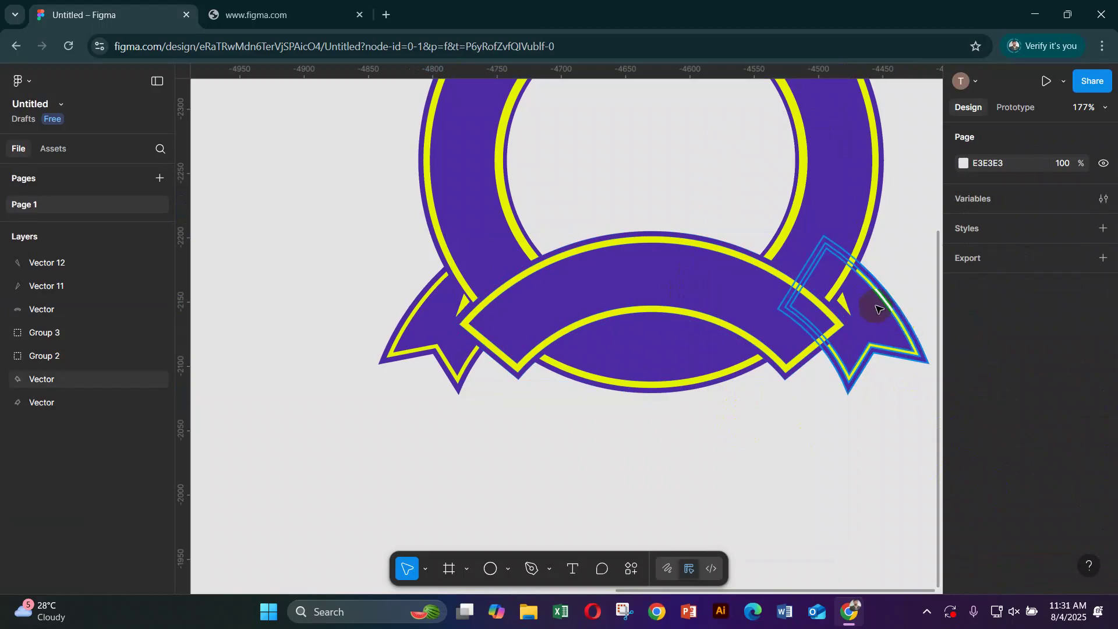
- Nudge the right tail together with its yellow triangle left and down so the selection starts at X -4550, Y -2203
{"action": "left_click", "coordinate": [845, 313]}
{"action": "left_click", "coordinate": [871, 315], "text": "shift"}
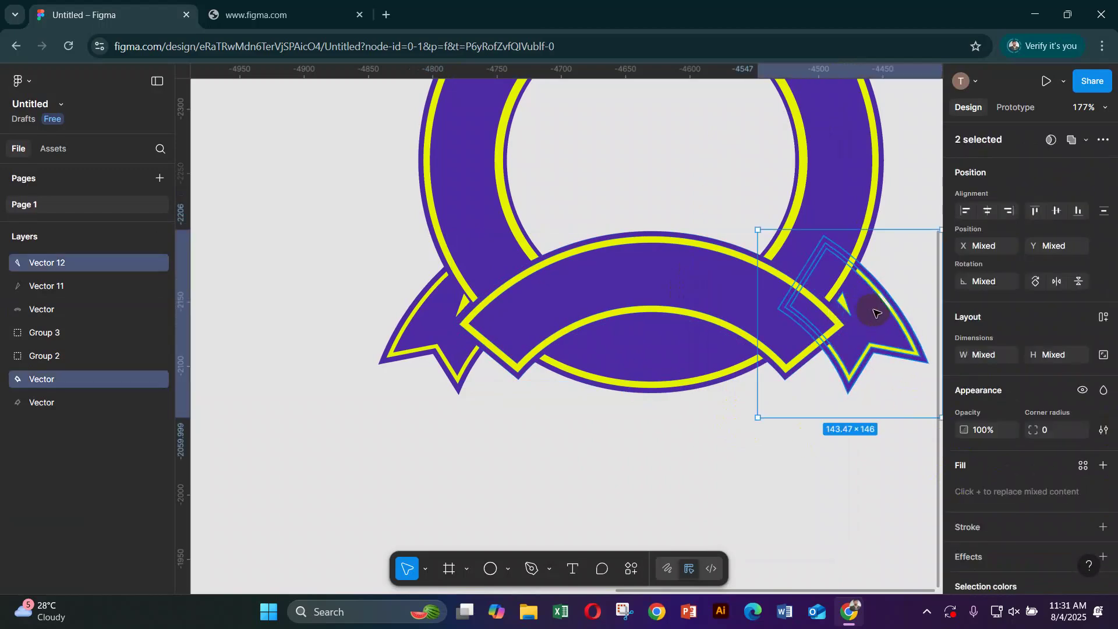
{"action": "key", "text": "Left"}
{"action": "key", "text": "Left"}
{"action": "key", "text": "Down"}
{"action": "key", "text": "Down"}
{"action": "key", "text": "Left"}
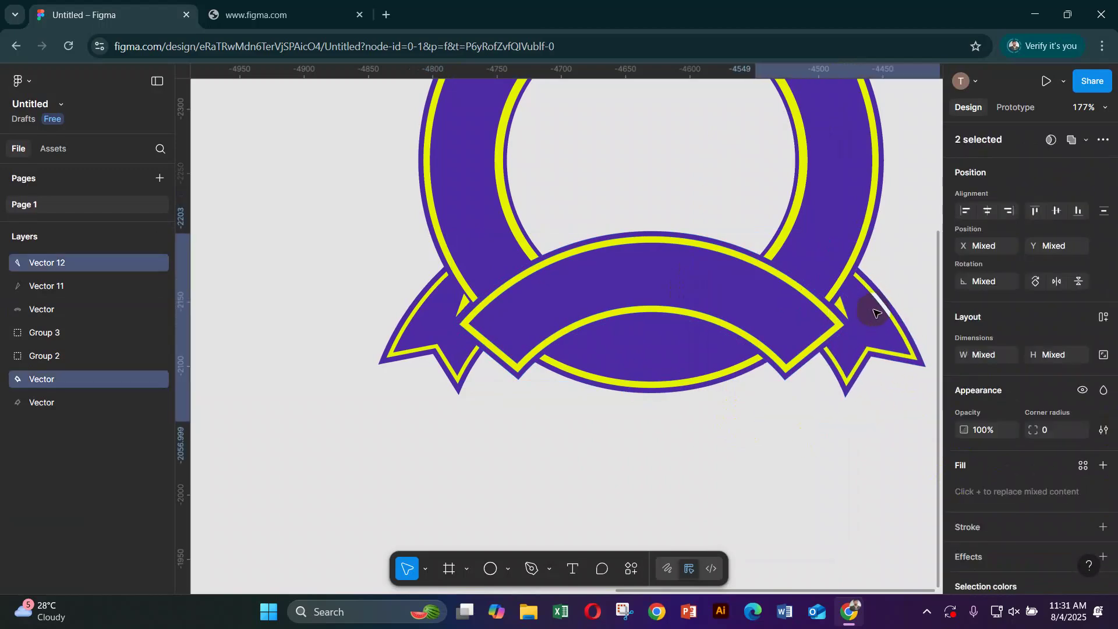
{"action": "key", "text": "Down"}
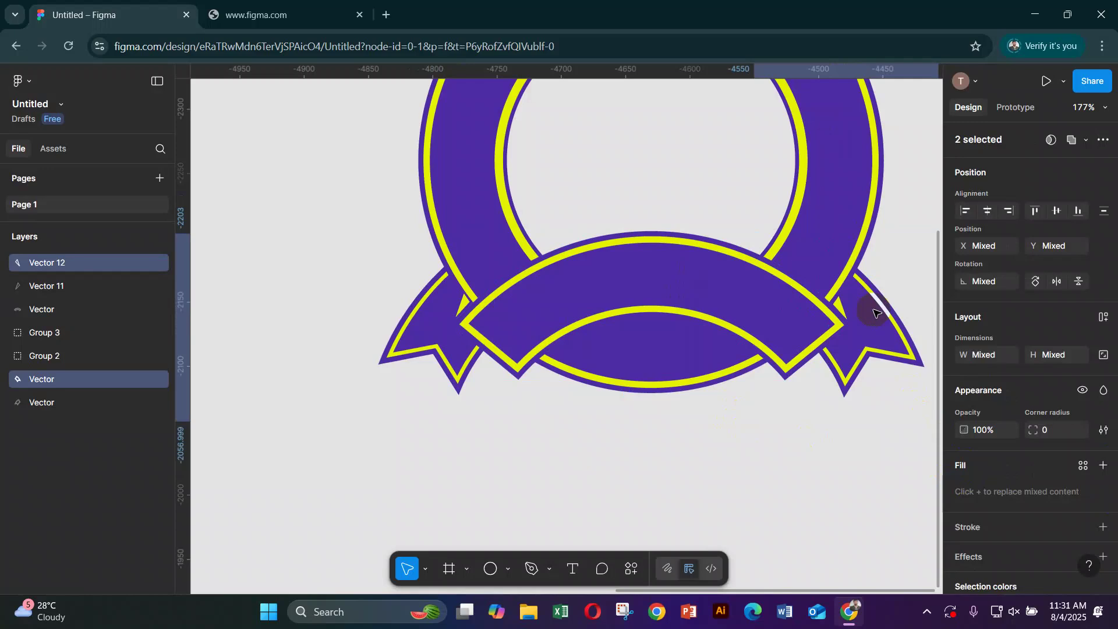
{"action": "left_click", "coordinate": [898, 451]}
- Draw a circle about 344 × 344 concentric with the purple ring
{"action": "scroll", "coordinate": [899, 451], "scroll_direction": "down", "scroll_amount": 5}
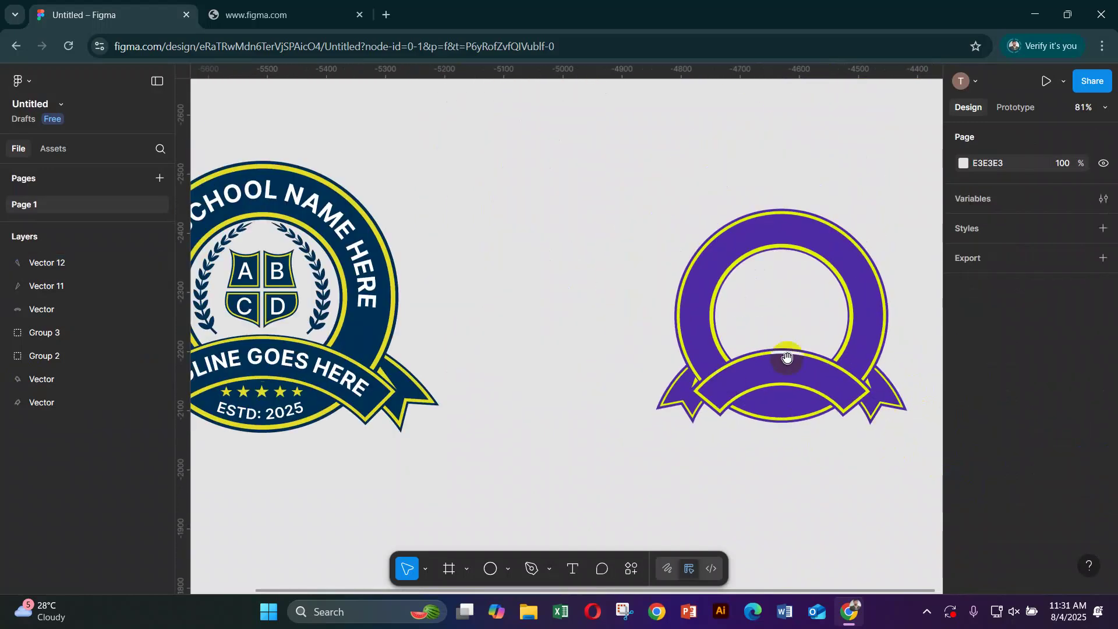
{"action": "left_click_drag", "start_coordinate": [786, 351], "coordinate": [691, 331]}
{"action": "left_click_drag", "start_coordinate": [631, 433], "coordinate": [752, 425]}
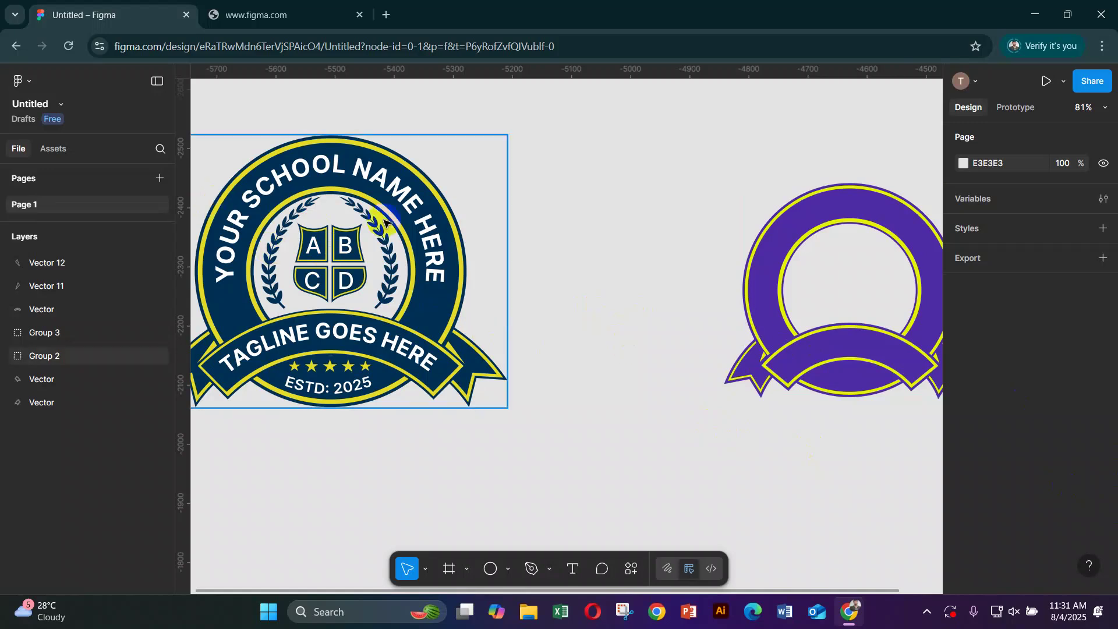
{"action": "left_click", "coordinate": [491, 568]}
{"action": "mouse_move", "coordinate": [550, 188]}
{"action": "left_mouse_down"}
{"action": "mouse_move", "coordinate": [624, 290]}
{"action": "mouse_move", "coordinate": [806, 289]}
{"action": "mouse_move", "coordinate": [861, 303]}
{"action": "left_mouse_up"}
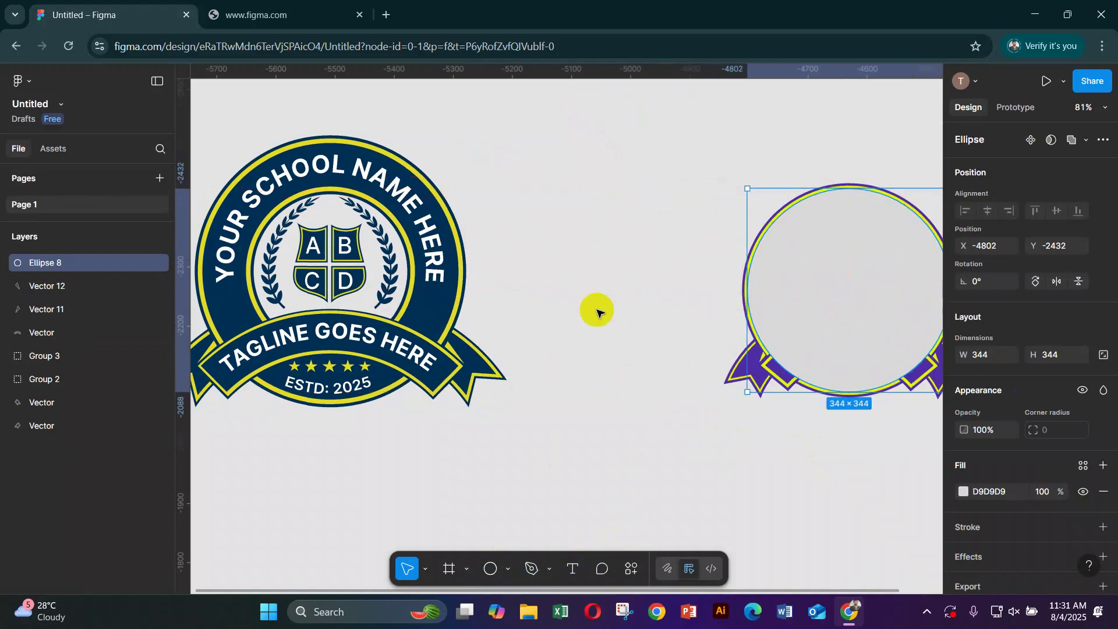
- Replace the new circle's fill with a black 000000 stroke and shrink the circle about its centre to 296 × 296
{"action": "scroll", "coordinate": [1093, 481], "scroll_direction": "down", "scroll_amount": 1}
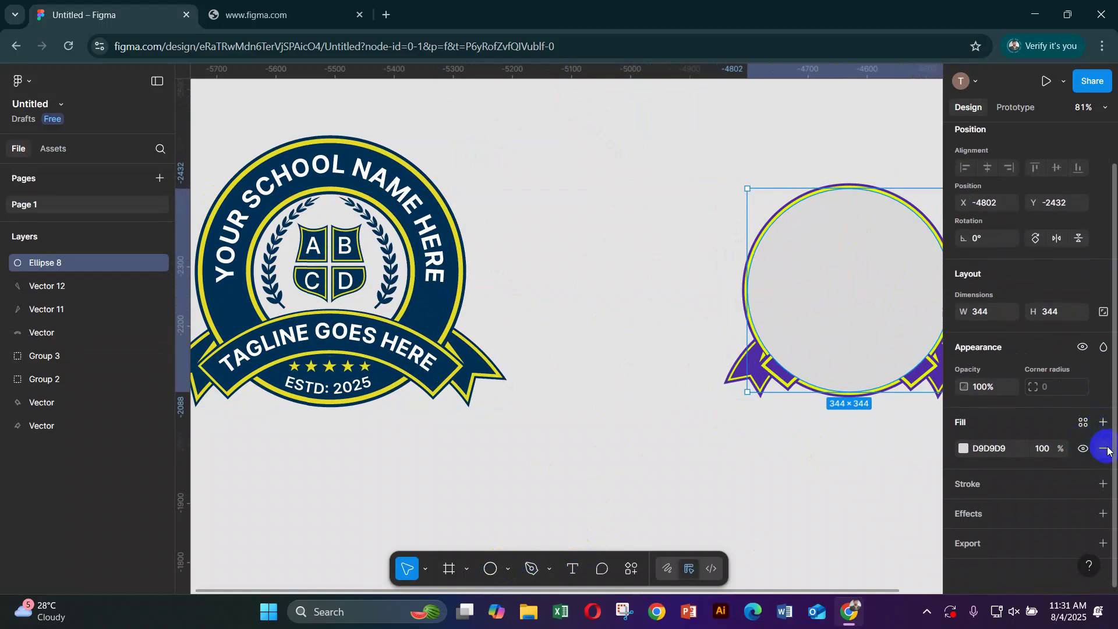
{"action": "left_click", "coordinate": [1103, 448]}
{"action": "left_click", "coordinate": [1103, 452]}
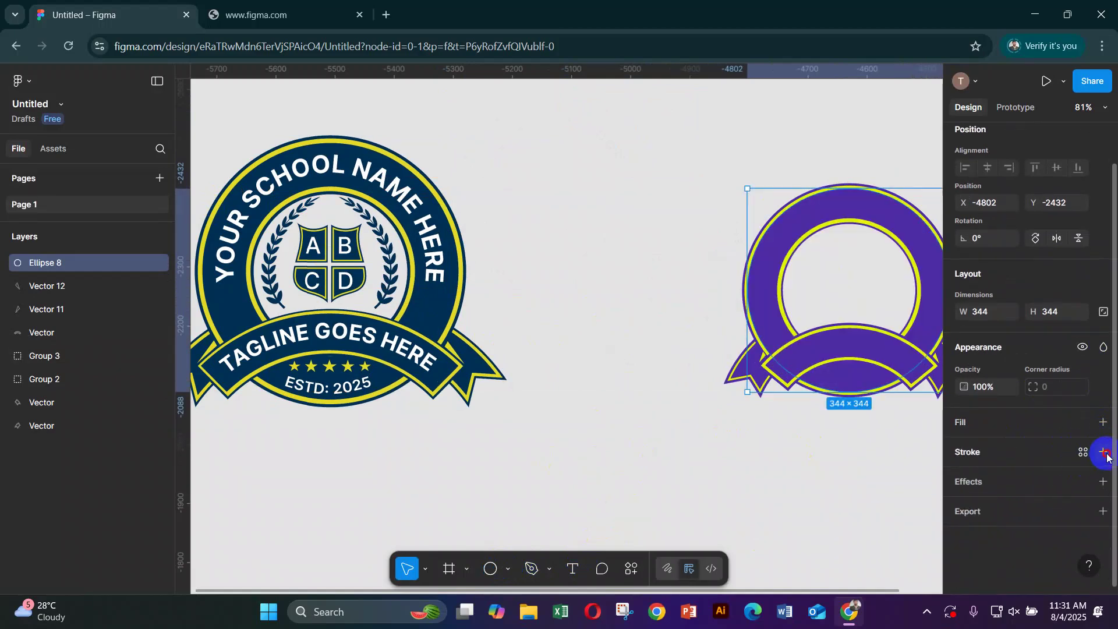
{"action": "left_click", "coordinate": [963, 478]}
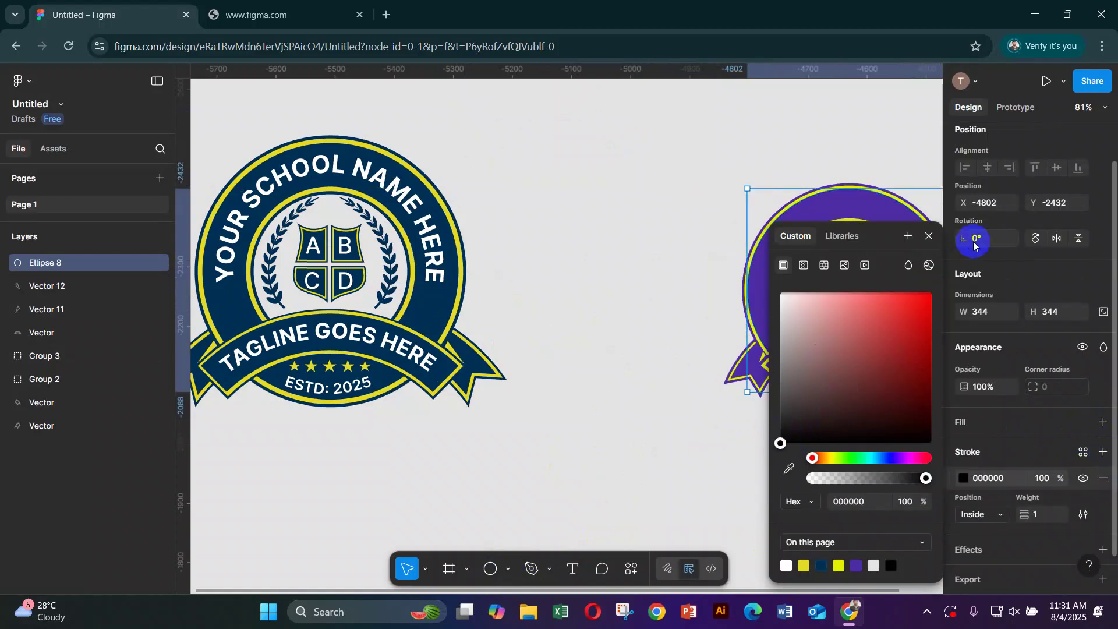
{"action": "left_click", "coordinate": [929, 236]}
{"action": "left_click_drag", "start_coordinate": [849, 188], "coordinate": [849, 199]}
- Add the text YOUR SCHOOL NAME HERE along the circle's path, starting at its upper left, and make it Semi Bold
{"action": "scroll", "coordinate": [886, 283], "scroll_direction": "up", "scroll_amount": 5}
{"action": "scroll", "coordinate": [780, 297], "scroll_direction": "right", "scroll_amount": 3}
{"action": "scroll", "coordinate": [780, 297], "scroll_direction": "up", "scroll_amount": 1}
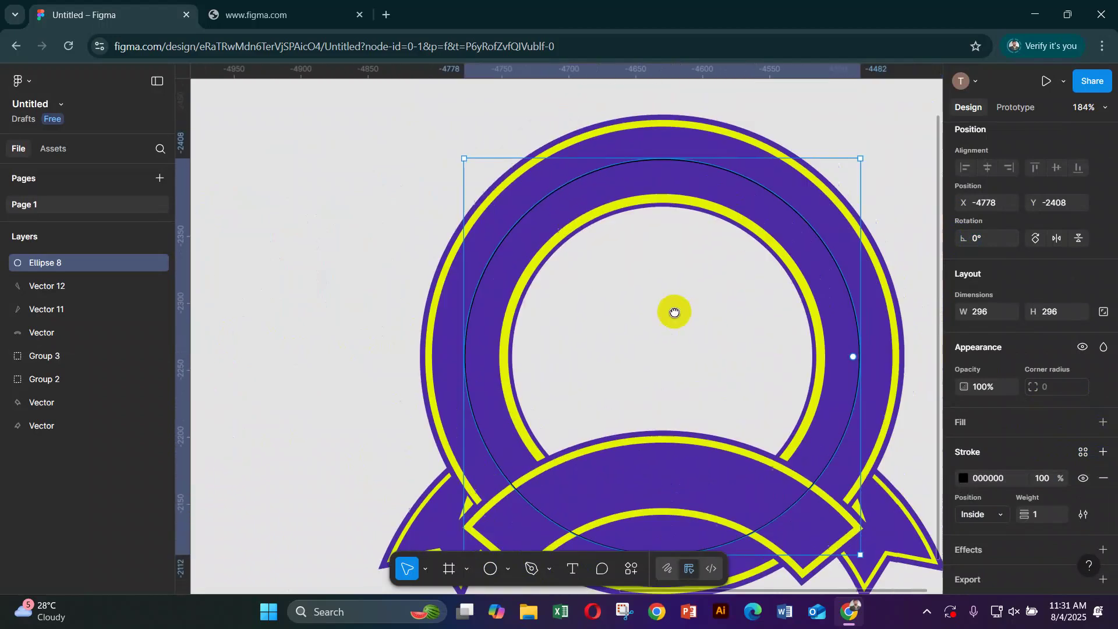
{"action": "left_click", "coordinate": [573, 570]}
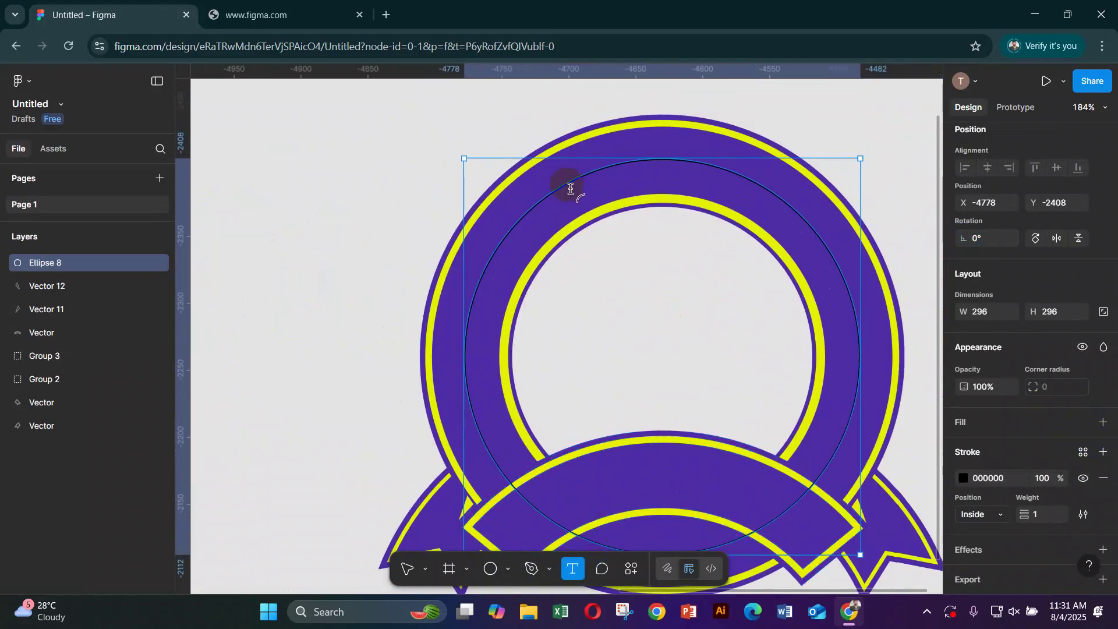
{"action": "left_click", "coordinate": [569, 186]}
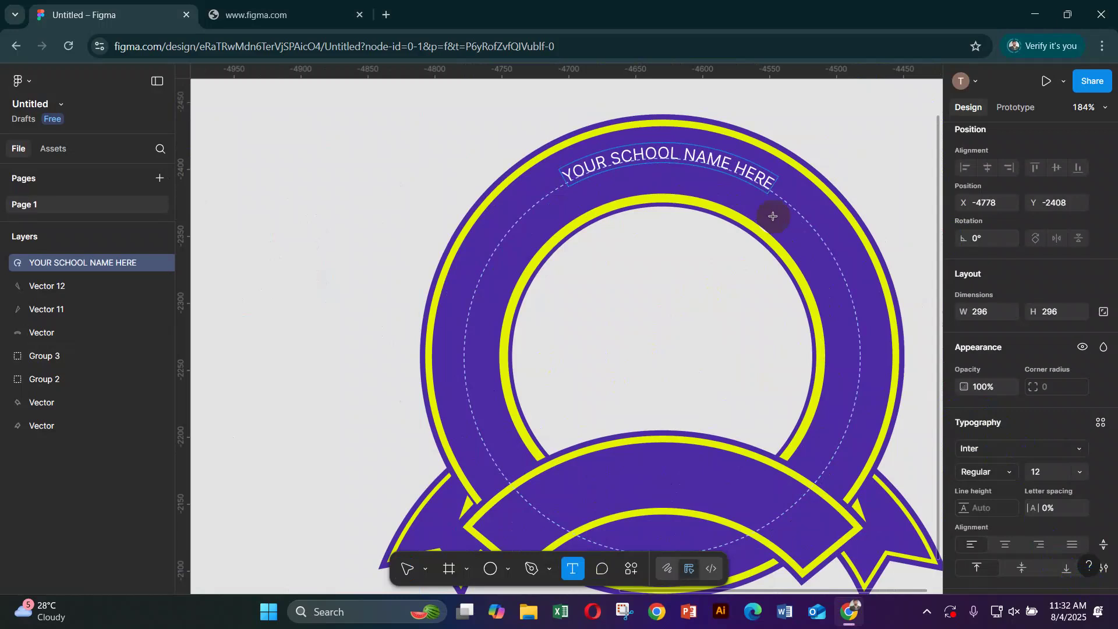
{"action": "double_click", "coordinate": [637, 158]}
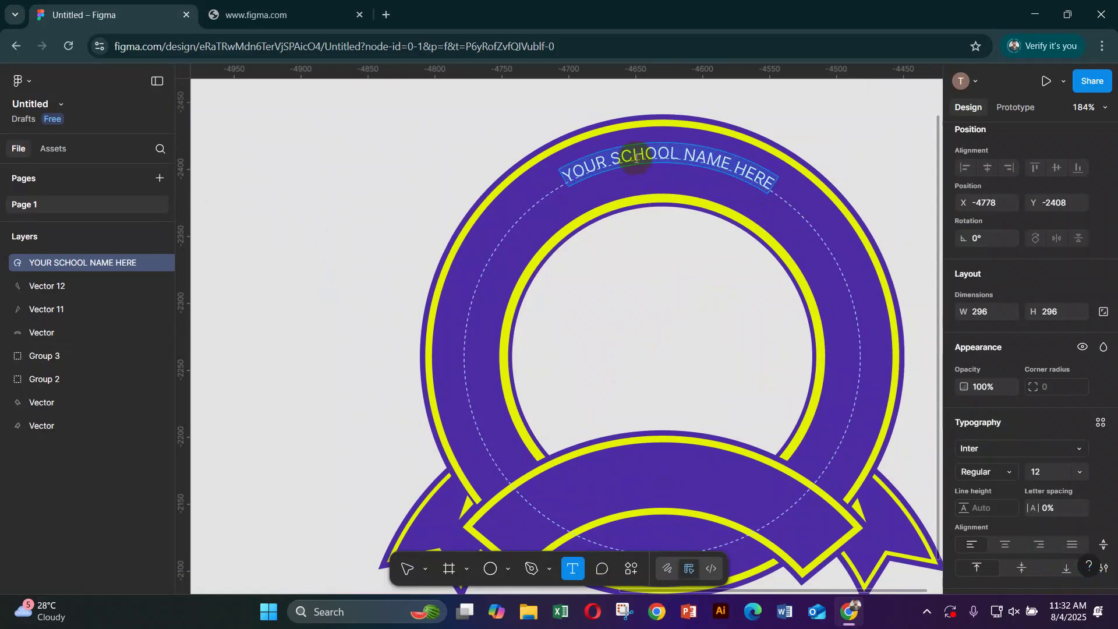
{"action": "key", "text": "ctrl+b"}
{"action": "key", "text": "Escape"}
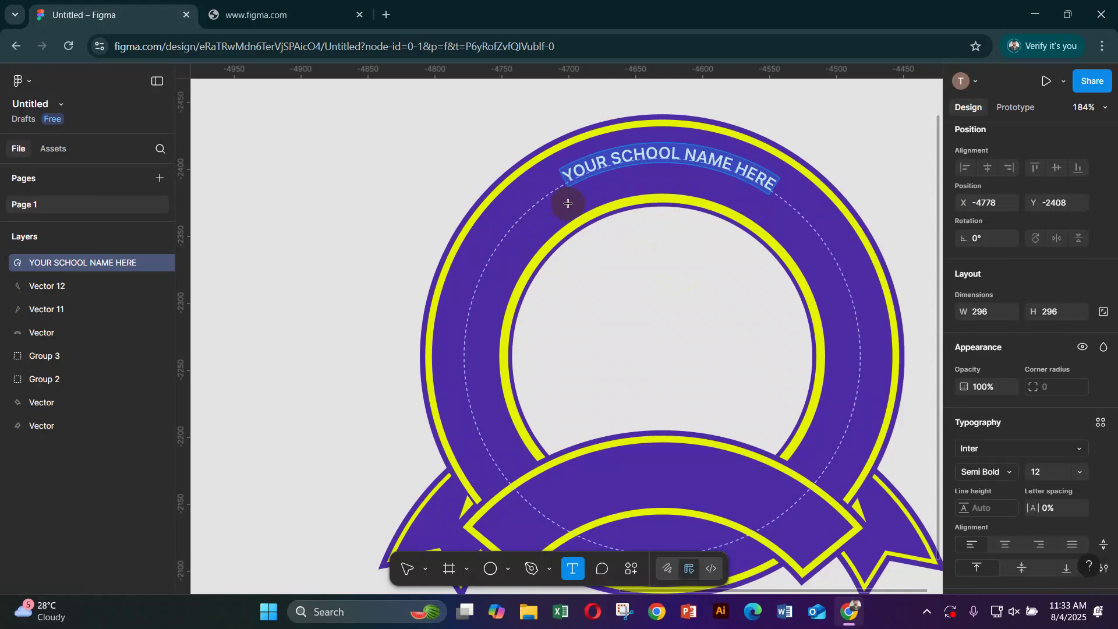
- Enlarge the school name text on the path to font size 28 and finish text editing
{"action": "key", "text": "ctrl+shift+period"}
{"action": "key", "text": "ctrl+shift+period"}
{"action": "key", "text": "ctrl+shift+period"}
{"action": "key", "text": "ctrl+shift+period"}
{"action": "key", "text": "ctrl+shift+period"}
{"action": "key", "text": "ctrl+shift+period"}
{"action": "key", "text": "ctrl+shift+period"}
{"action": "key", "text": "ctrl+shift+period"}
{"action": "key", "text": "ctrl+shift+period"}
{"action": "key", "text": "ctrl+shift+period"}
{"action": "key", "text": "ctrl+shift+period"}
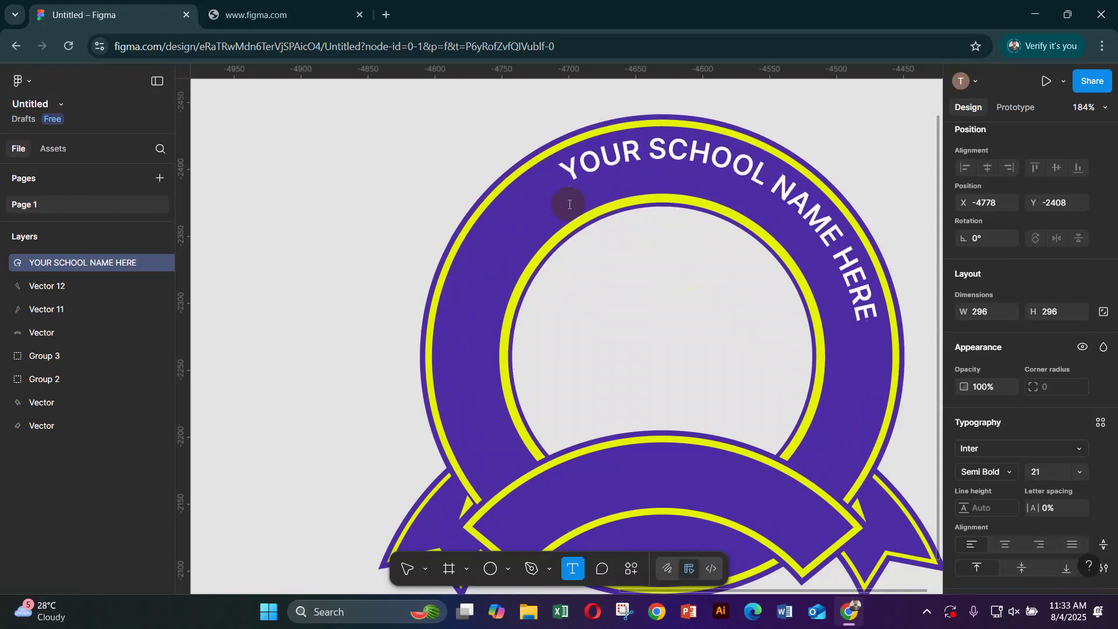
{"action": "key", "text": "ctrl+shift+period"}
{"action": "key", "text": "ctrl+shift+period"}
{"action": "key", "text": "ctrl+shift+period"}
{"action": "key", "text": "ctrl+shift+period"}
{"action": "key", "text": "ctrl+shift+period"}
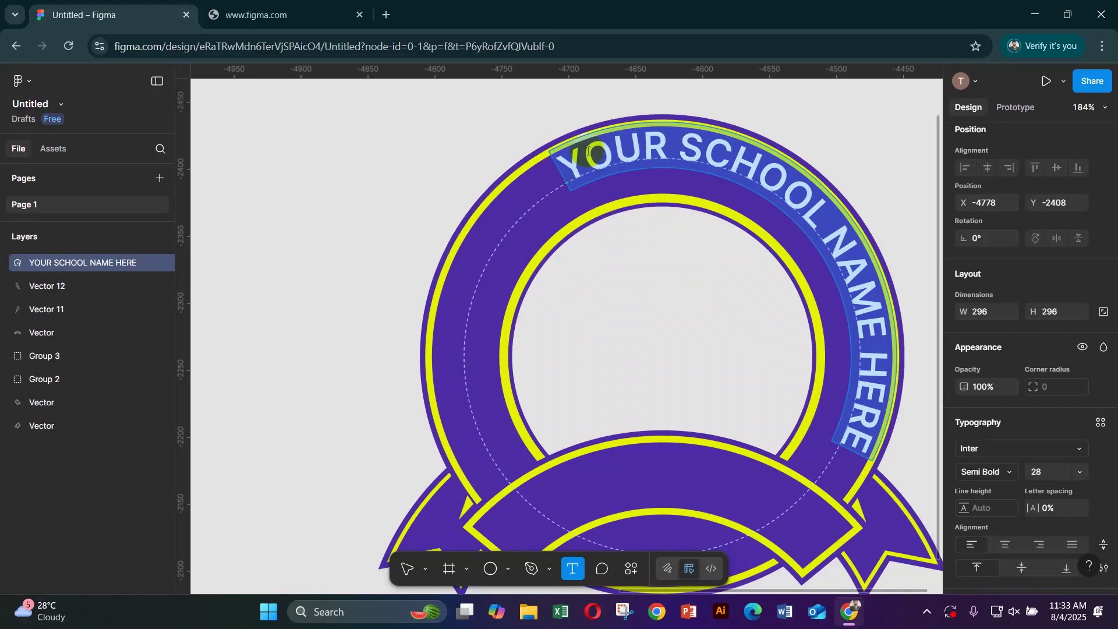
{"action": "left_click", "coordinate": [348, 175]}
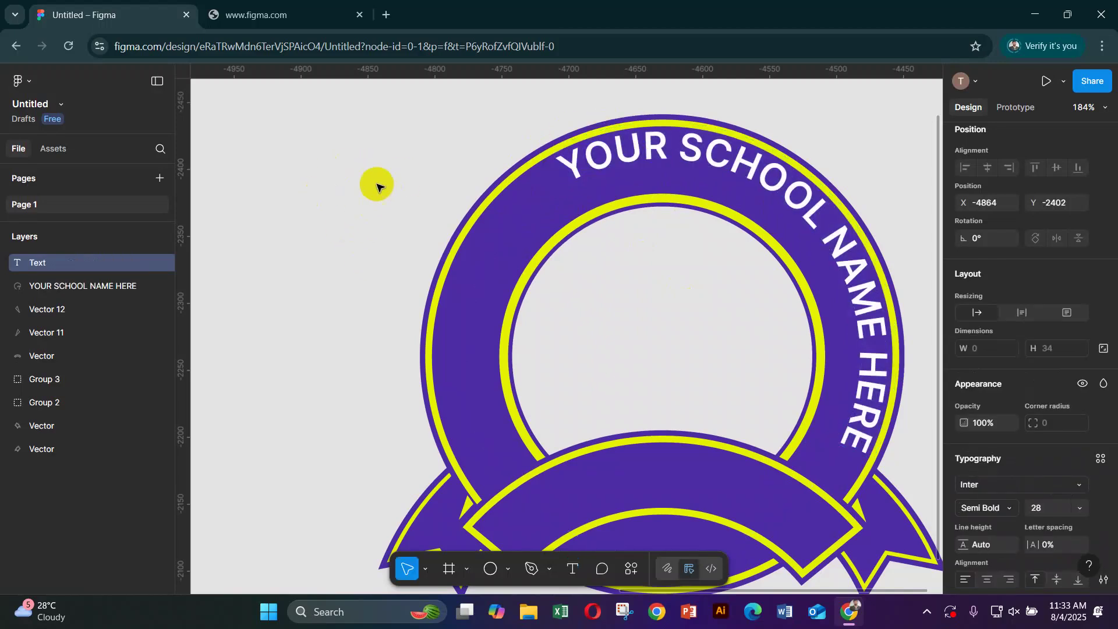
{"action": "left_click", "coordinate": [380, 251]}
{"action": "left_click", "coordinate": [398, 575]}
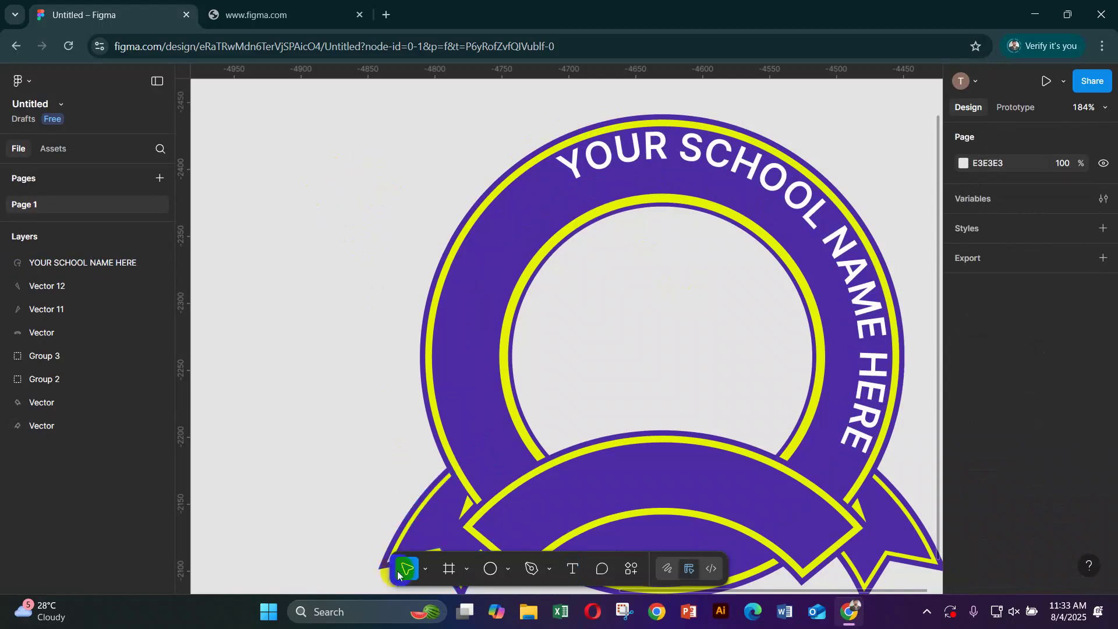
- Slide the school name's starting point counterclockwise along the ring and shrink its circular path about the centre to 268 × 268
{"action": "left_click", "coordinate": [600, 158]}
{"action": "scroll", "coordinate": [708, 183], "scroll_direction": "down", "scroll_amount": 1}
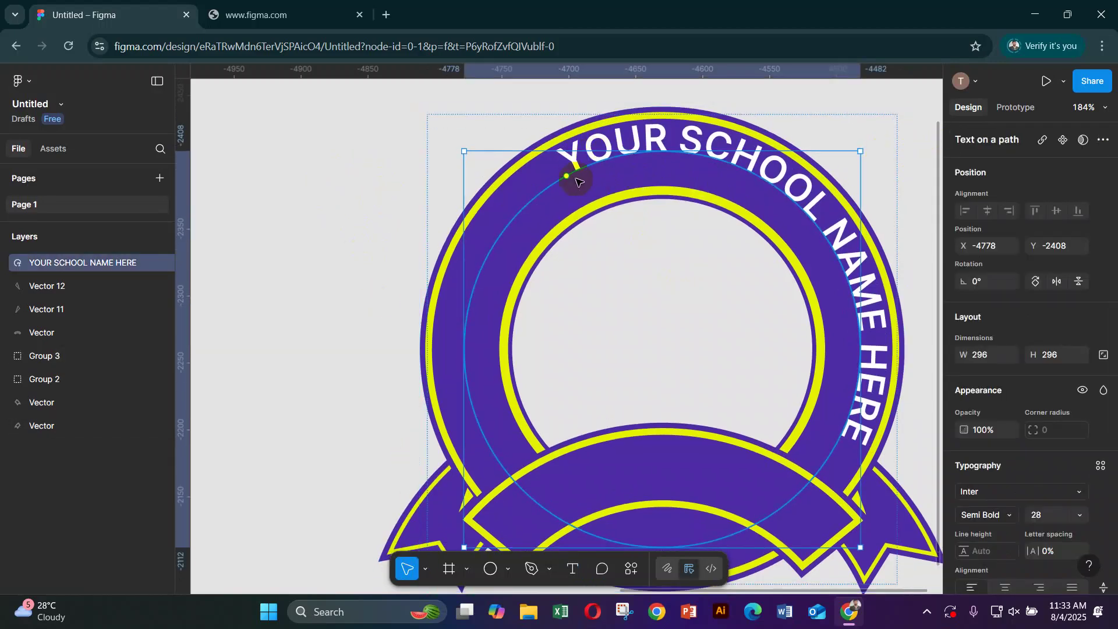
{"action": "left_click_drag", "start_coordinate": [564, 177], "coordinate": [491, 278]}
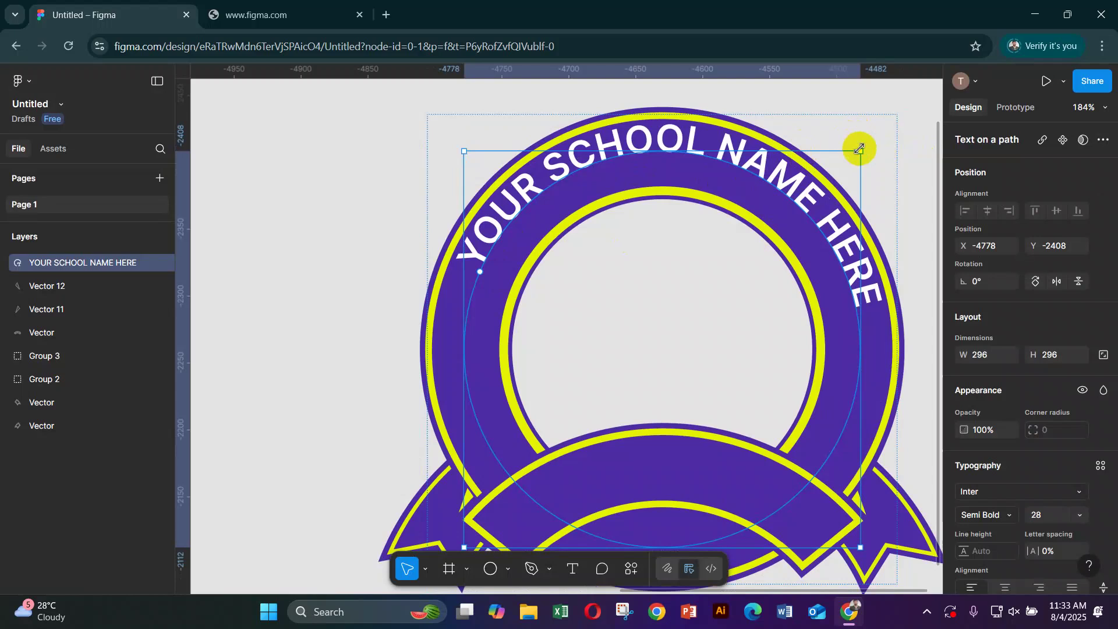
{"action": "left_click_drag", "start_coordinate": [856, 151], "coordinate": [840, 170]}
{"action": "left_click_drag", "start_coordinate": [497, 286], "coordinate": [480, 310]}
- Enlarge the school name to font size 36 and slide its starting point down the ring's left side to balance the text
{"action": "key", "text": "ctrl+shift+period"}
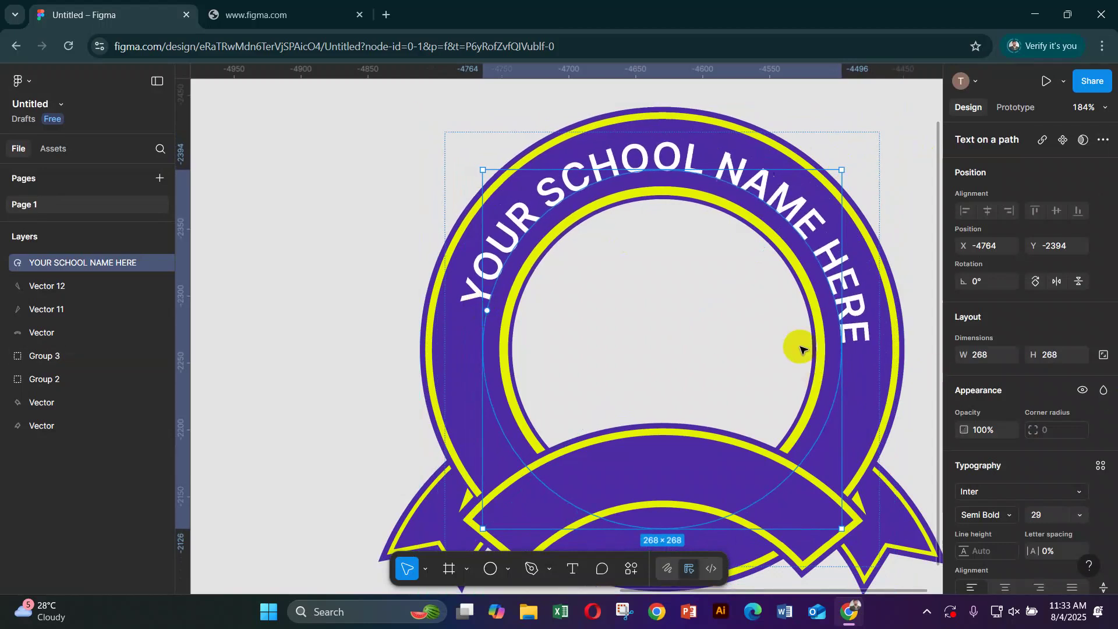
{"action": "key", "text": "ctrl+shift+period"}
{"action": "key", "text": "ctrl+shift+period"}
{"action": "key", "text": "ctrl+shift+period"}
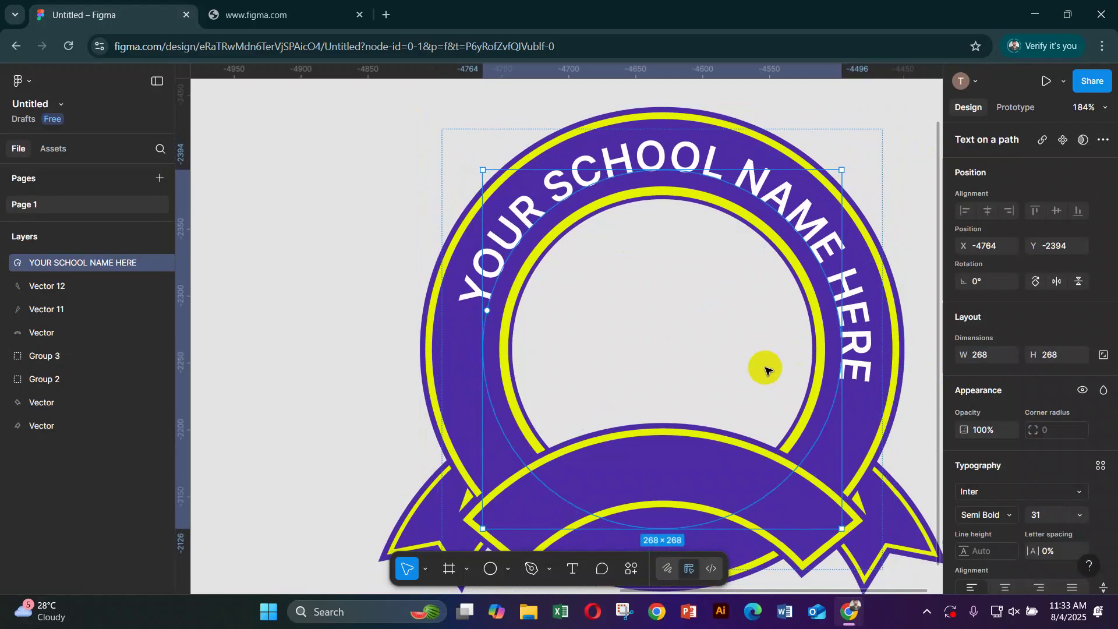
{"action": "key", "text": "ctrl+shift+period"}
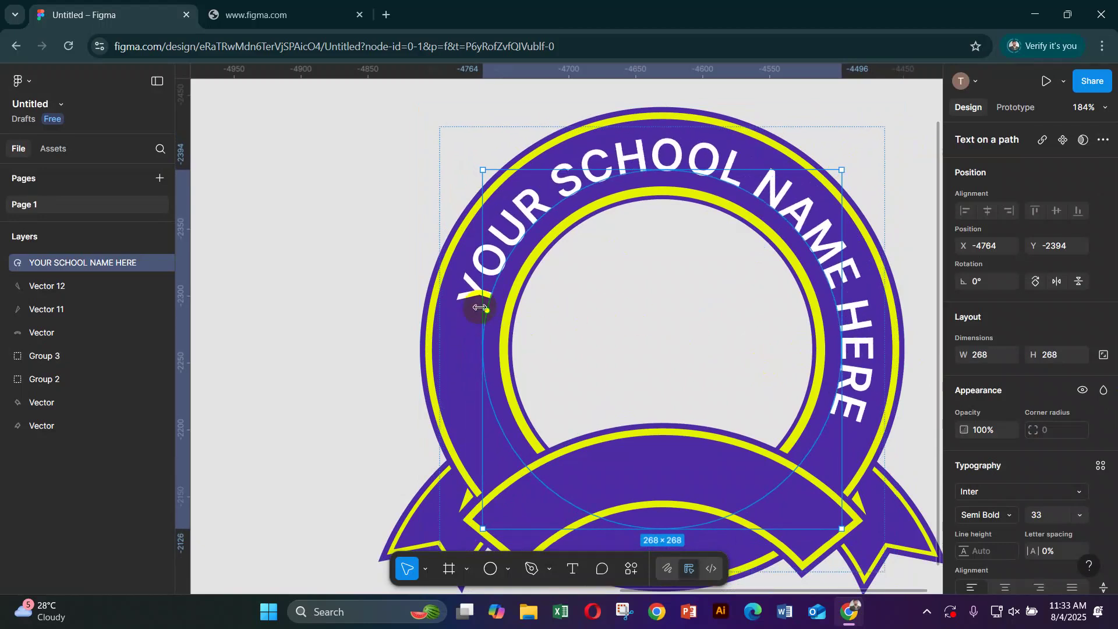
{"action": "left_click_drag", "start_coordinate": [484, 309], "coordinate": [478, 354]}
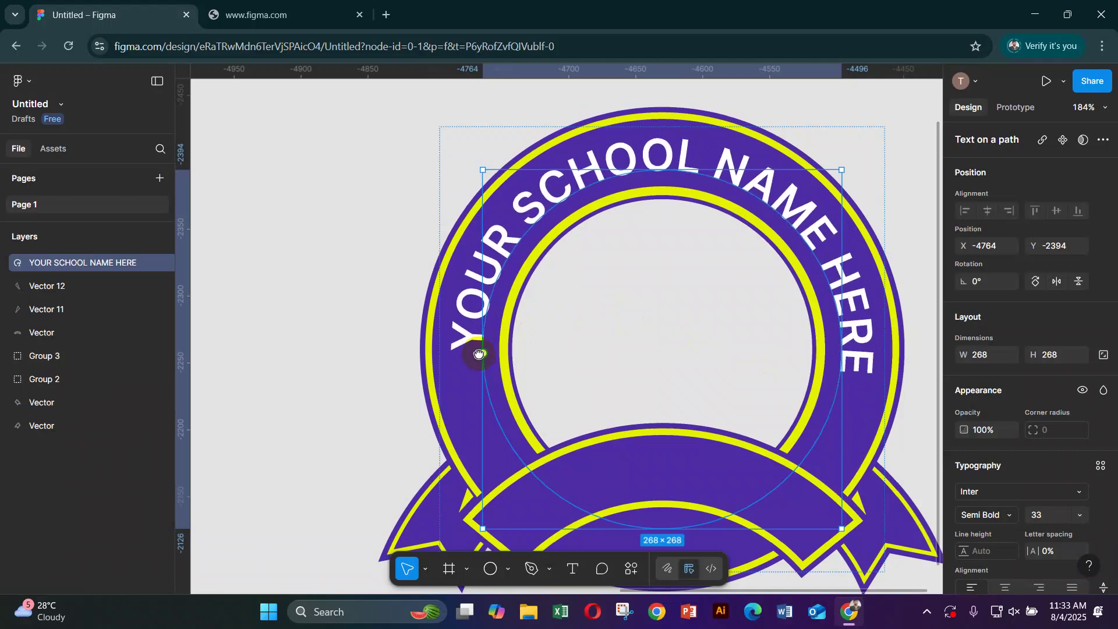
{"action": "key", "text": "ctrl+shift+period"}
{"action": "key", "text": "ctrl+shift+period"}
{"action": "key", "text": "ctrl+shift+period"}
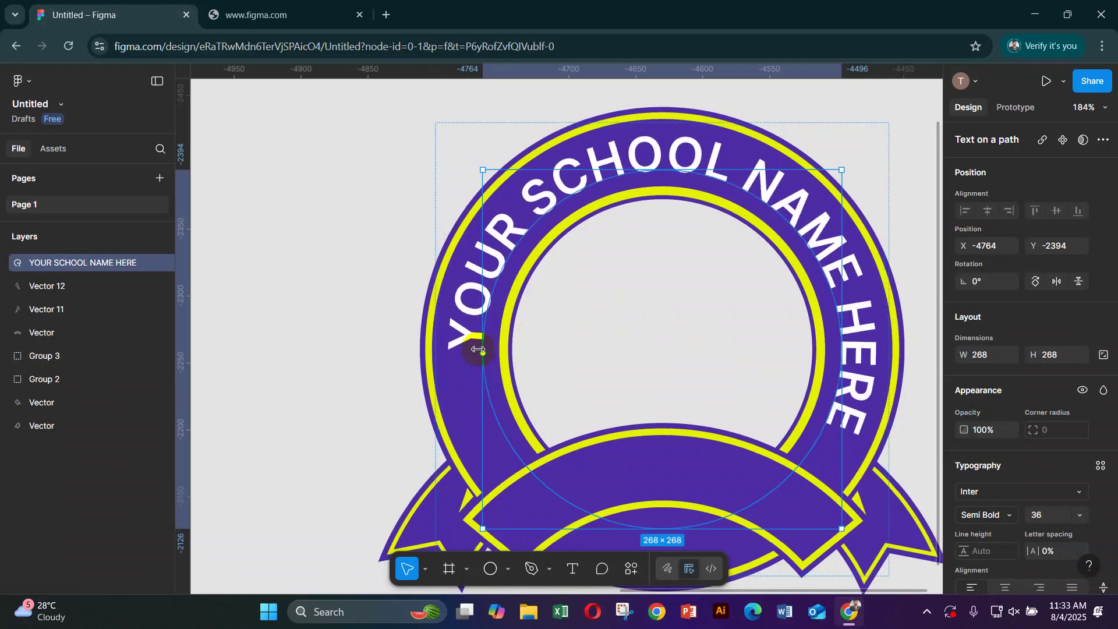
{"action": "left_click_drag", "start_coordinate": [484, 351], "coordinate": [481, 385]}
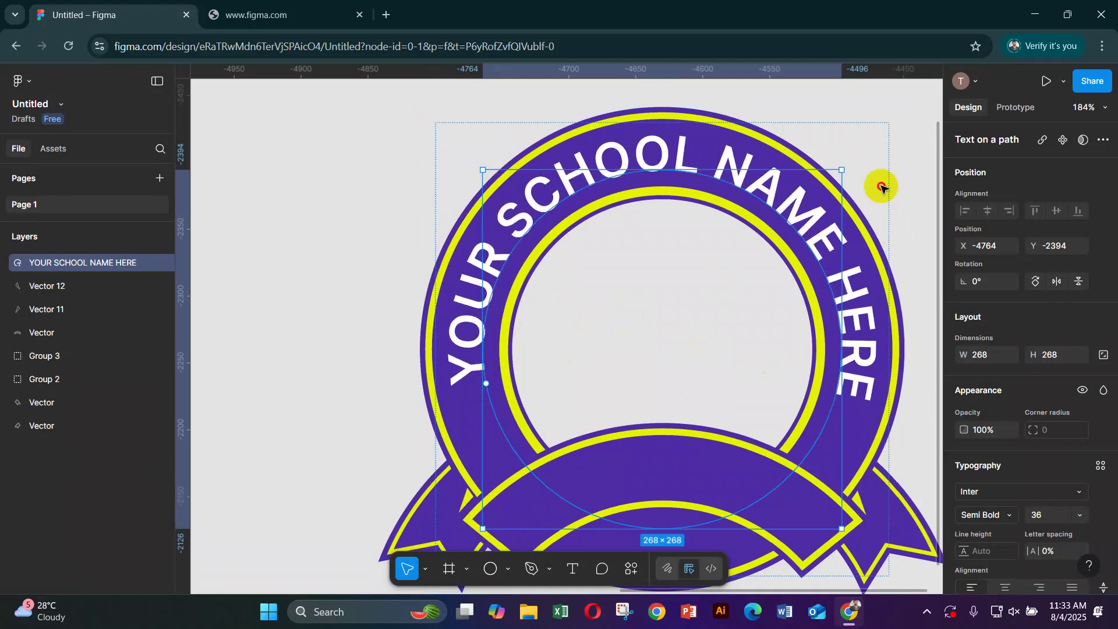
{"action": "left_click", "coordinate": [879, 188]}
- Duplicate the school name text and move the copy straight down over the ribbon to X -4764, Y -2166
{"action": "scroll", "coordinate": [880, 188], "scroll_direction": "down", "scroll_amount": 3}
{"action": "left_click_drag", "start_coordinate": [858, 350], "coordinate": [720, 411]}
{"action": "left_click", "coordinate": [706, 247]}
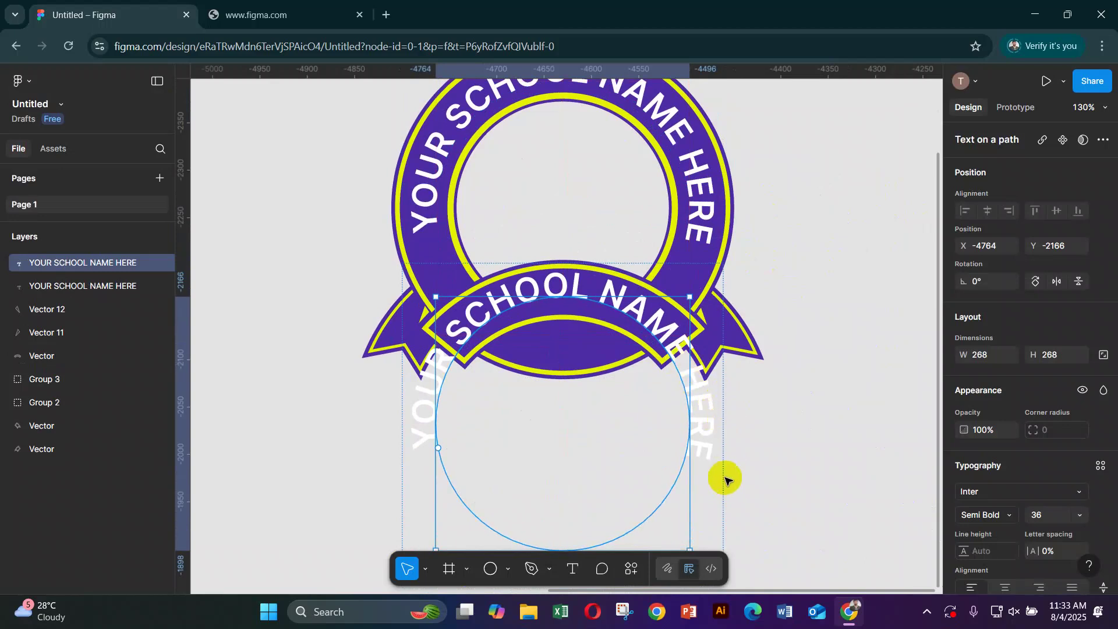
- Enlarge the copied text's circular path about its centre to 304 × 304 and nudge it down to Y -2162
{"action": "scroll", "coordinate": [716, 401], "scroll_direction": "down", "scroll_amount": 3}
{"action": "left_click_drag", "start_coordinate": [693, 394], "coordinate": [708, 409], "text": "alt"}
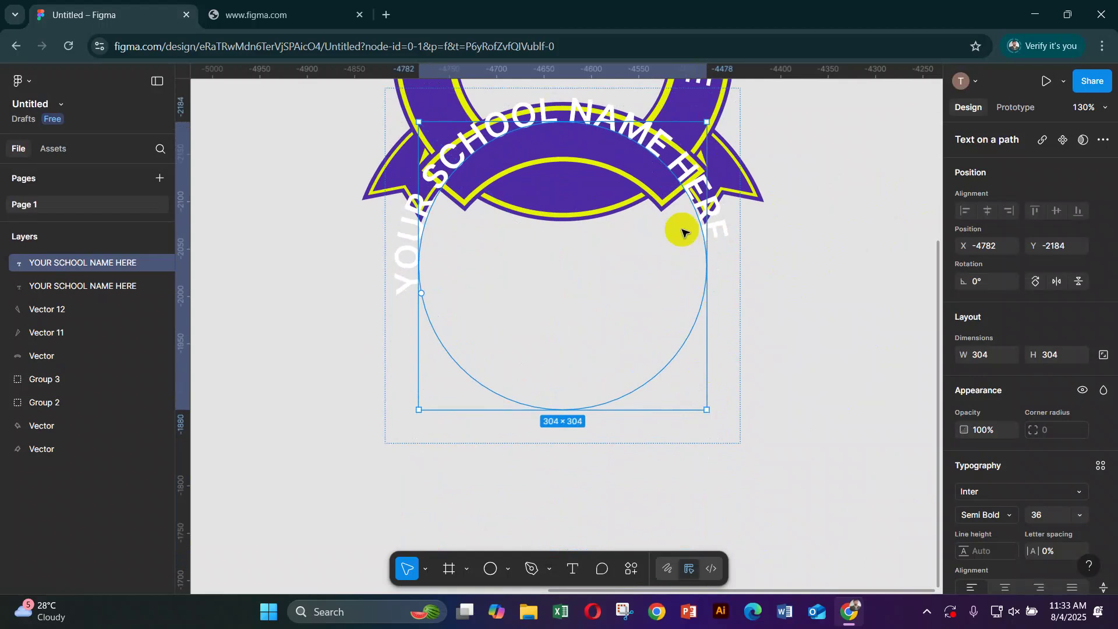
{"action": "key", "text": "Down"}
{"action": "key", "text": "Down"}
{"action": "key", "text": "Down"}
{"action": "key", "text": "Down"}
{"action": "key", "text": "Down"}
{"action": "key", "text": "Down"}
{"action": "key", "text": "Down"}
{"action": "key", "text": "Down"}
{"action": "key", "text": "Down"}
{"action": "key", "text": "Down"}
{"action": "key", "text": "Down"}
{"action": "key", "text": "Down"}
{"action": "key", "text": "Down"}
{"action": "key", "text": "Down"}
{"action": "key", "text": "Down"}
{"action": "key", "text": "Down"}
{"action": "key", "text": "Down"}
{"action": "key", "text": "Down"}
{"action": "key", "text": "Down"}
{"action": "key", "text": "Down"}
{"action": "key", "text": "Up"}
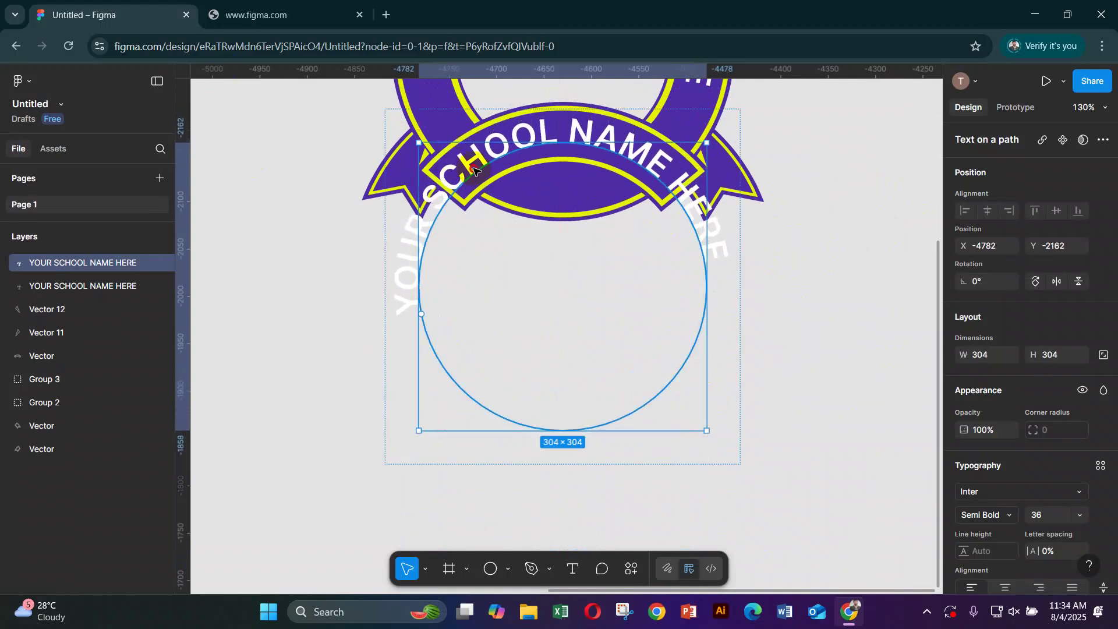
- Replace the wording of the copied text on the ribbon with TAGLINE HERE
{"action": "left_click", "coordinate": [475, 169]}
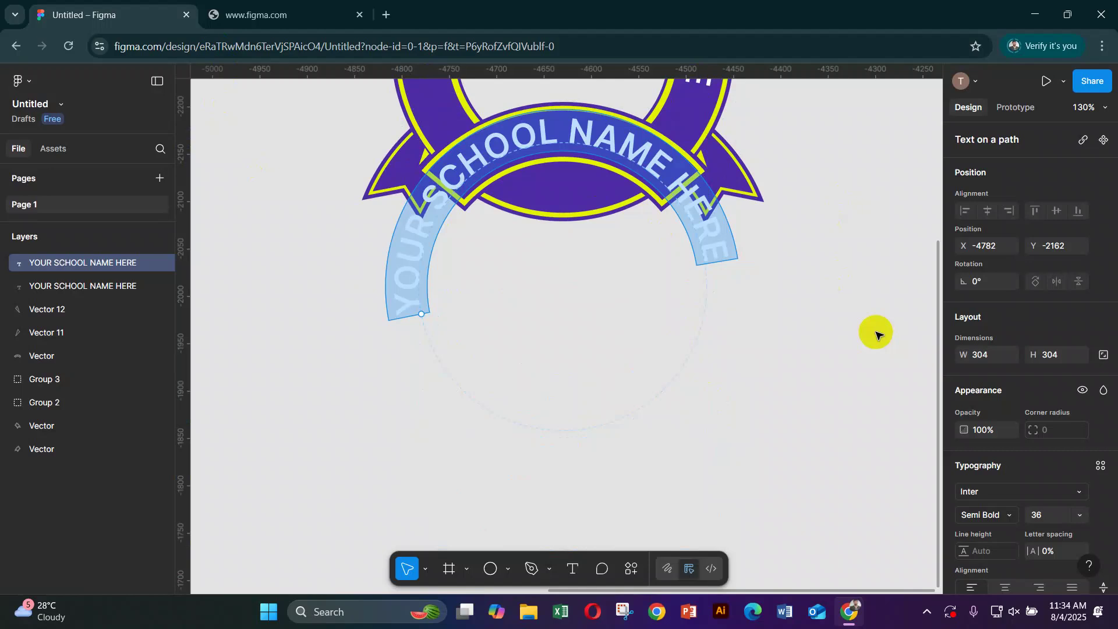
{"action": "type", "text": "TAGLINE"}
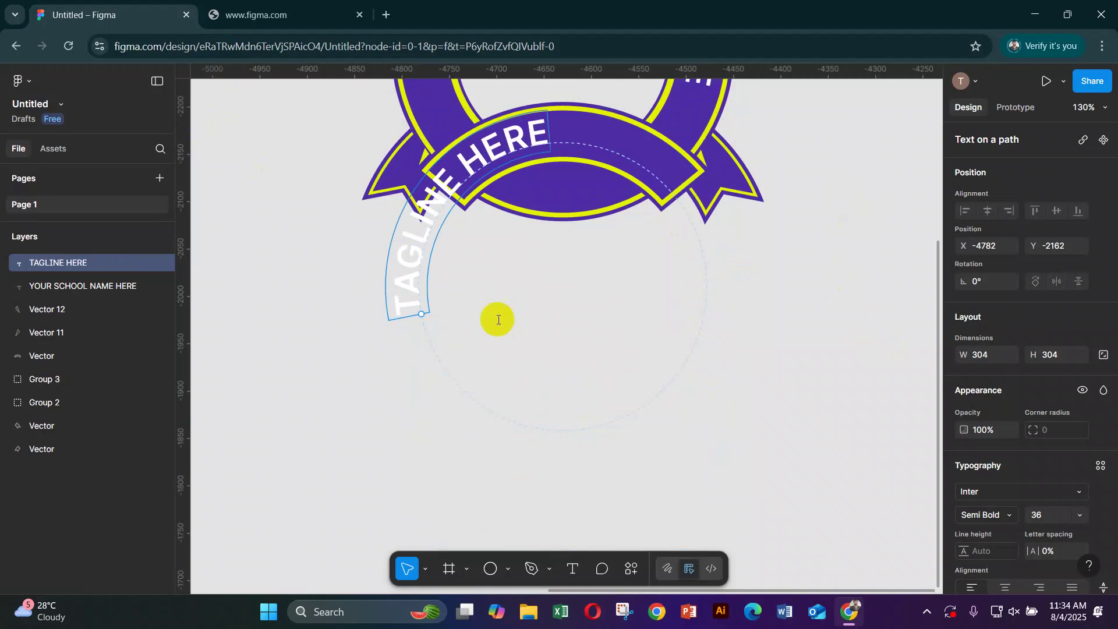
- Slide the tagline's starting point along its path to centre it on the ribbon and reduce its font size to 34
{"action": "left_click_drag", "start_coordinate": [420, 315], "coordinate": [451, 185]}
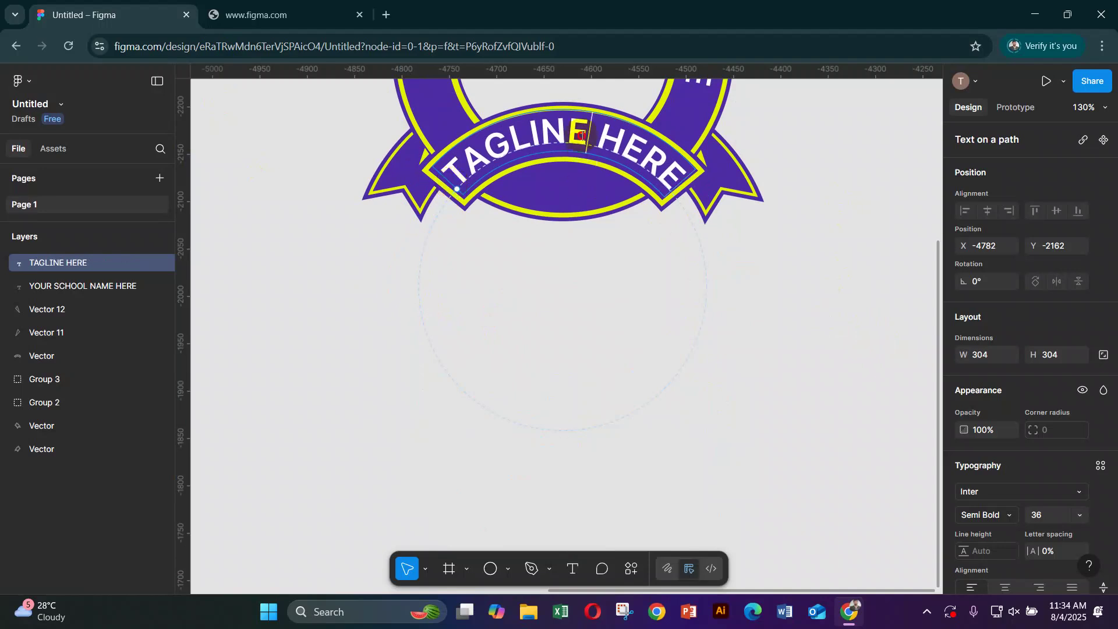
{"action": "triple_click", "coordinate": [582, 135]}
{"action": "key", "text": "ctrl+shift+comma"}
{"action": "key", "text": "ctrl+shift+comma"}
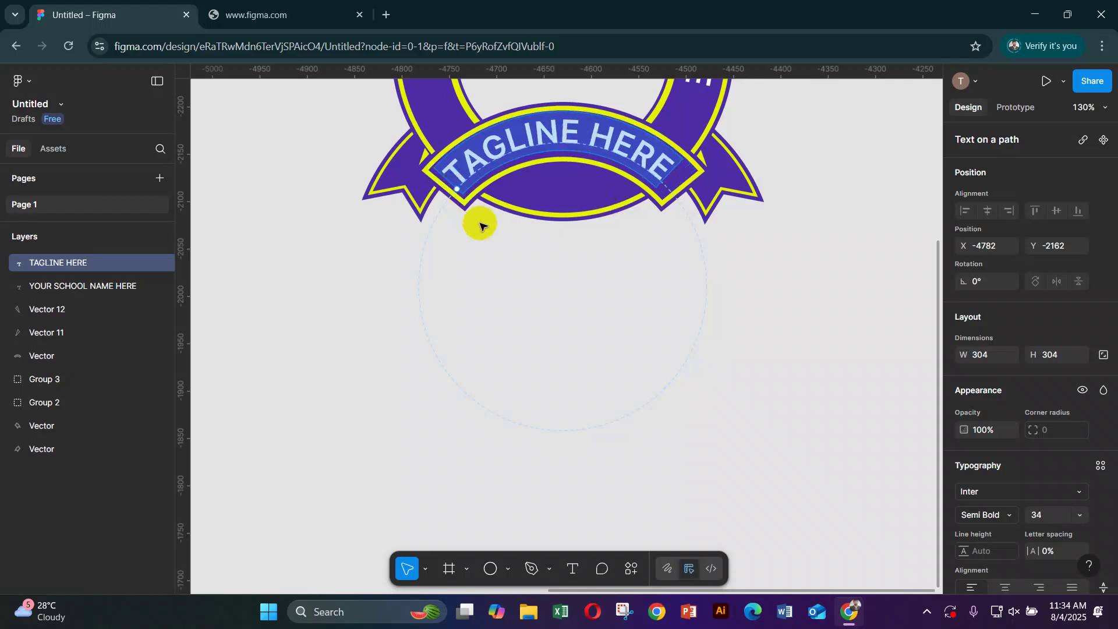
{"action": "left_click_drag", "start_coordinate": [458, 190], "coordinate": [461, 185]}
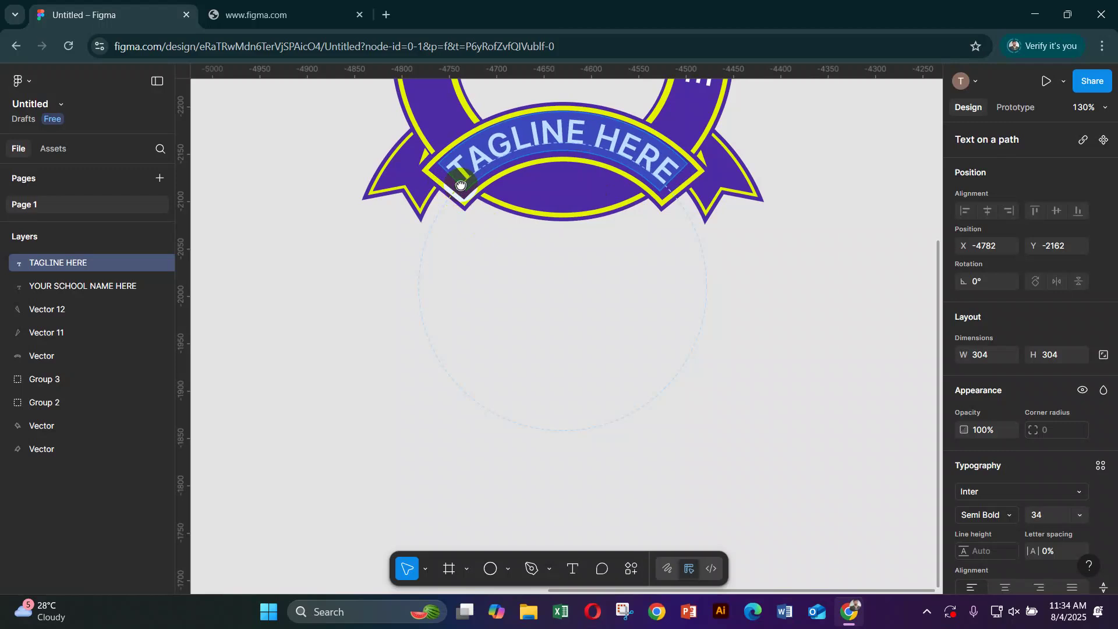
{"action": "key", "text": "Escape"}
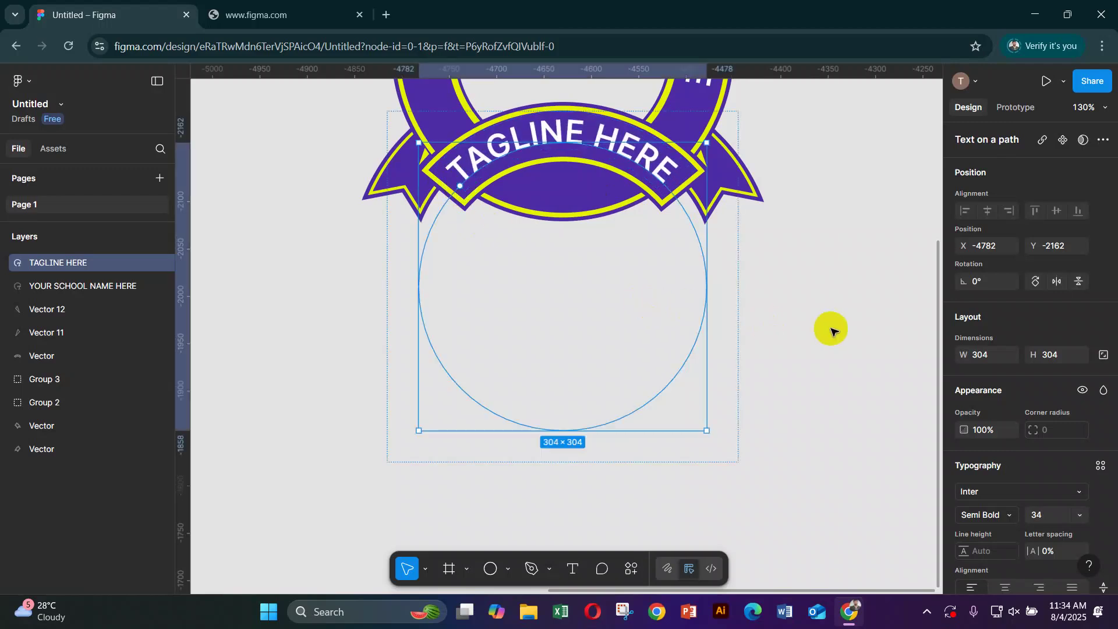
- Convert the TAGLINE HERE text on the ribbon into vector shapes with Outline stroke
{"action": "scroll", "coordinate": [818, 329], "scroll_direction": "up", "scroll_amount": 5}
{"action": "left_click", "coordinate": [706, 249]}
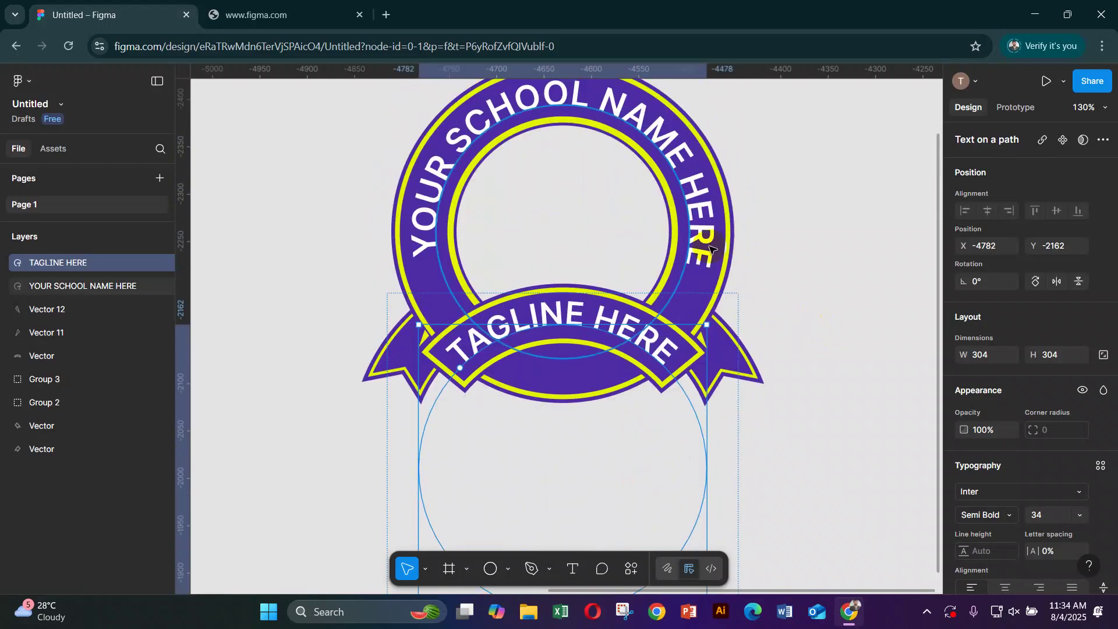
{"action": "scroll", "coordinate": [798, 285], "scroll_direction": "down", "scroll_amount": 4}
{"action": "left_click", "coordinate": [651, 239]}
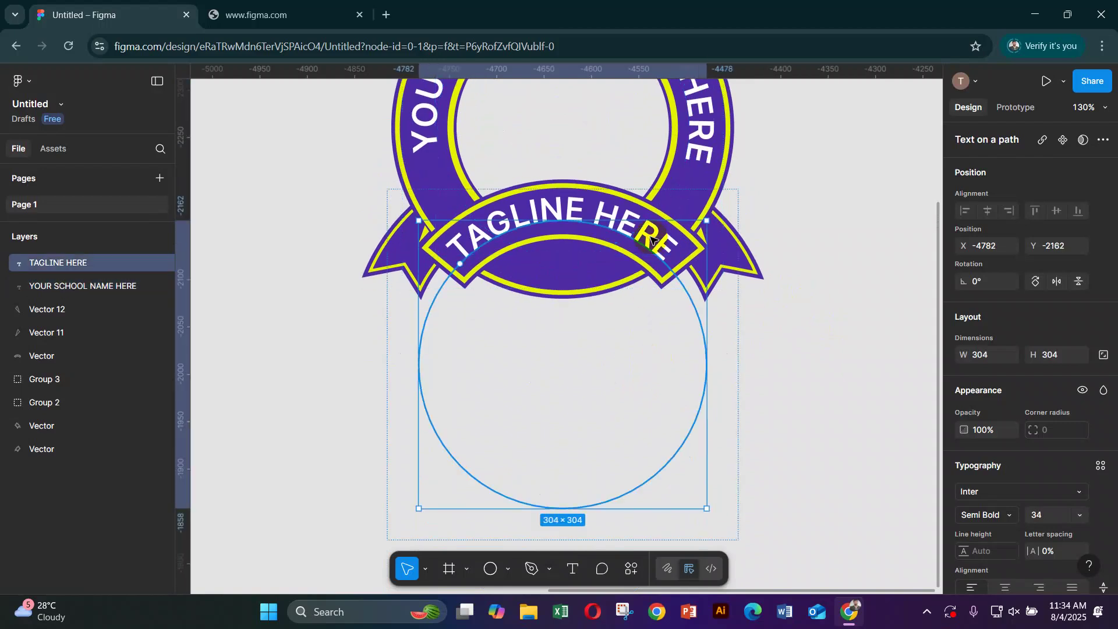
{"action": "key", "text": "ctrl+alt+o"}
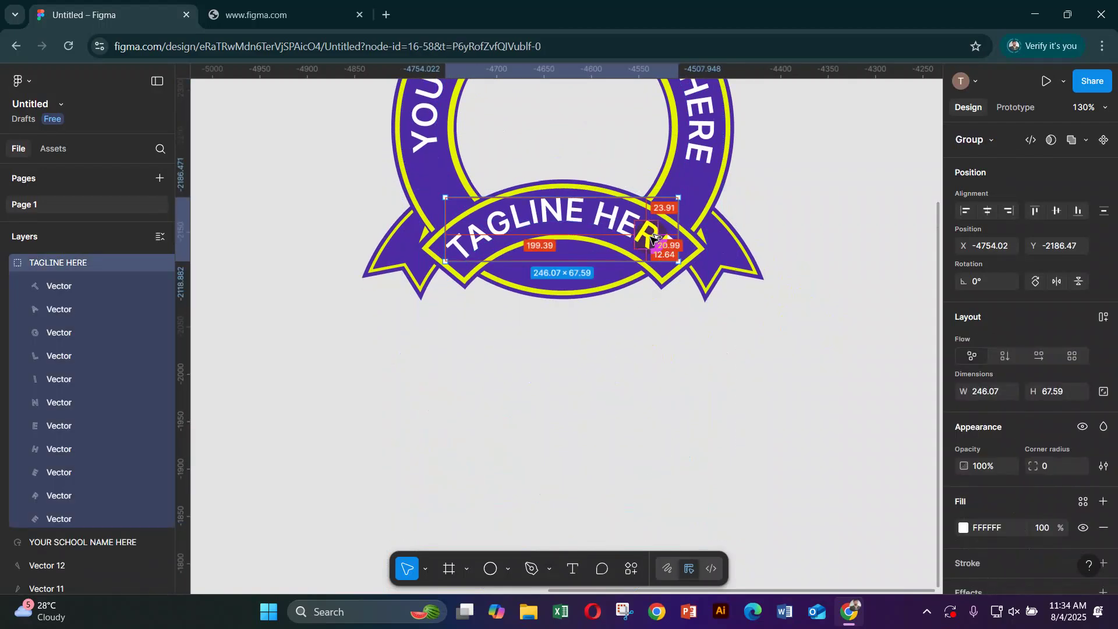
{"action": "key", "text": "ctrl+z"}
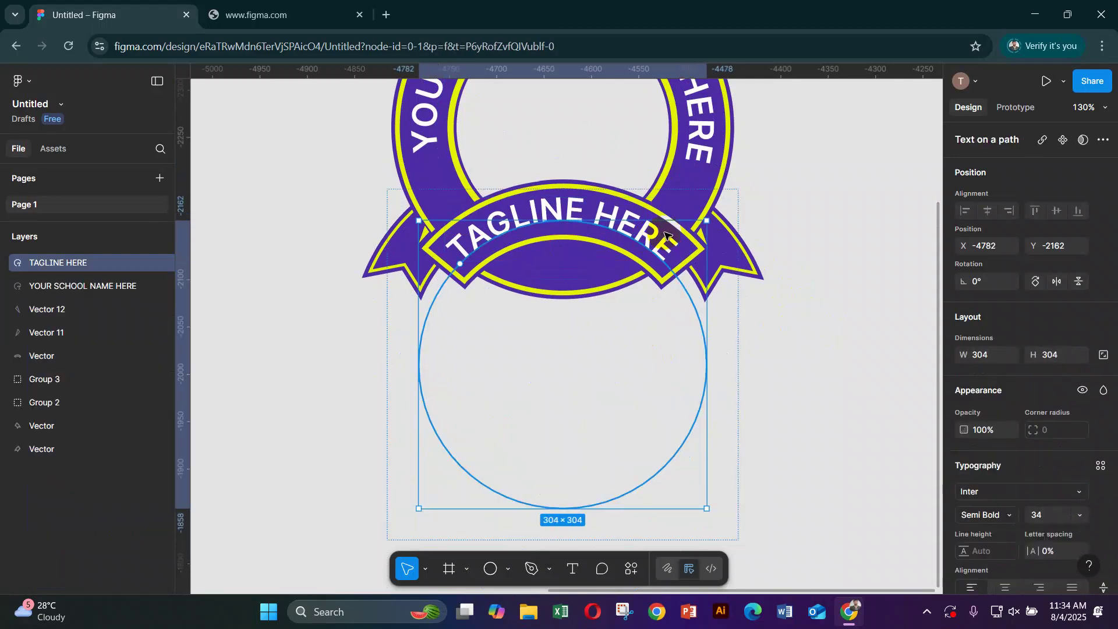
{"action": "right_click", "coordinate": [561, 215]}
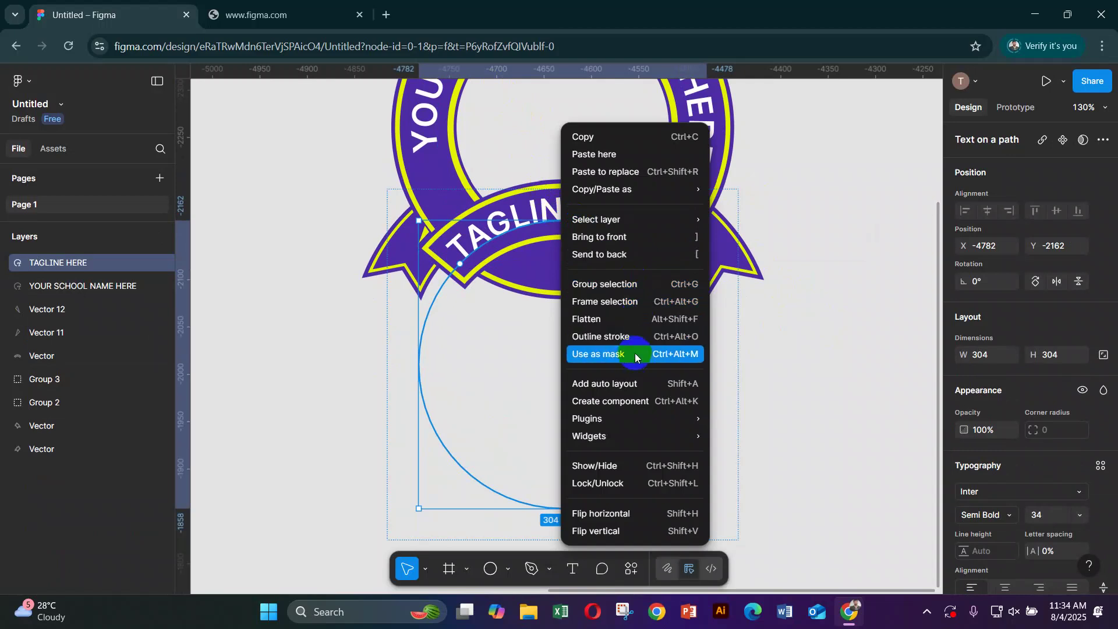
{"action": "mouse_move", "coordinate": [615, 418]}
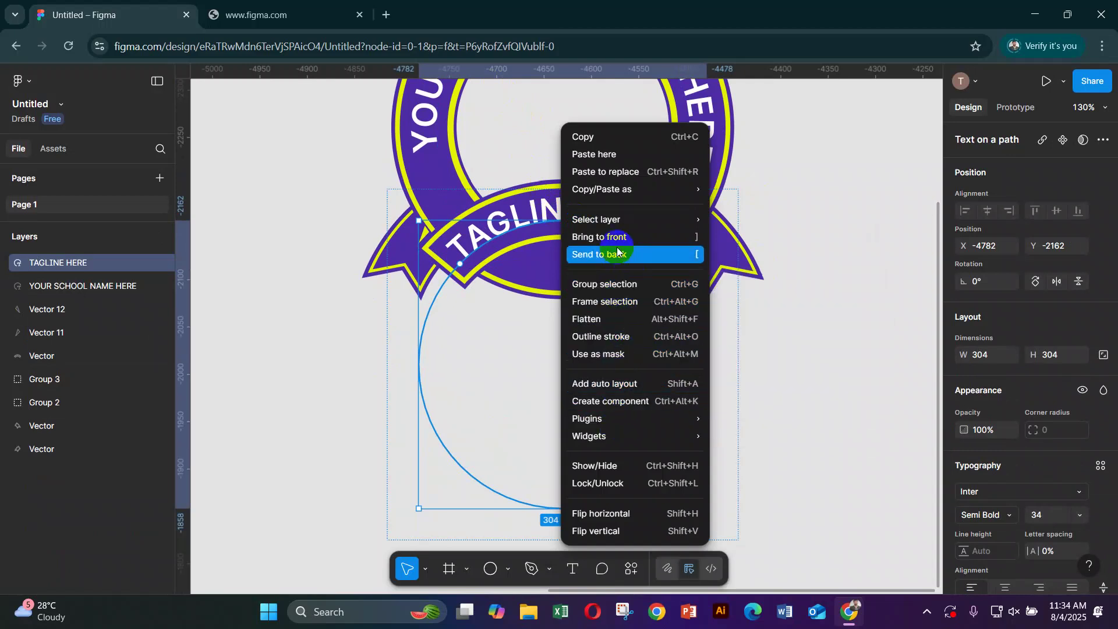
{"action": "left_click", "coordinate": [605, 338]}
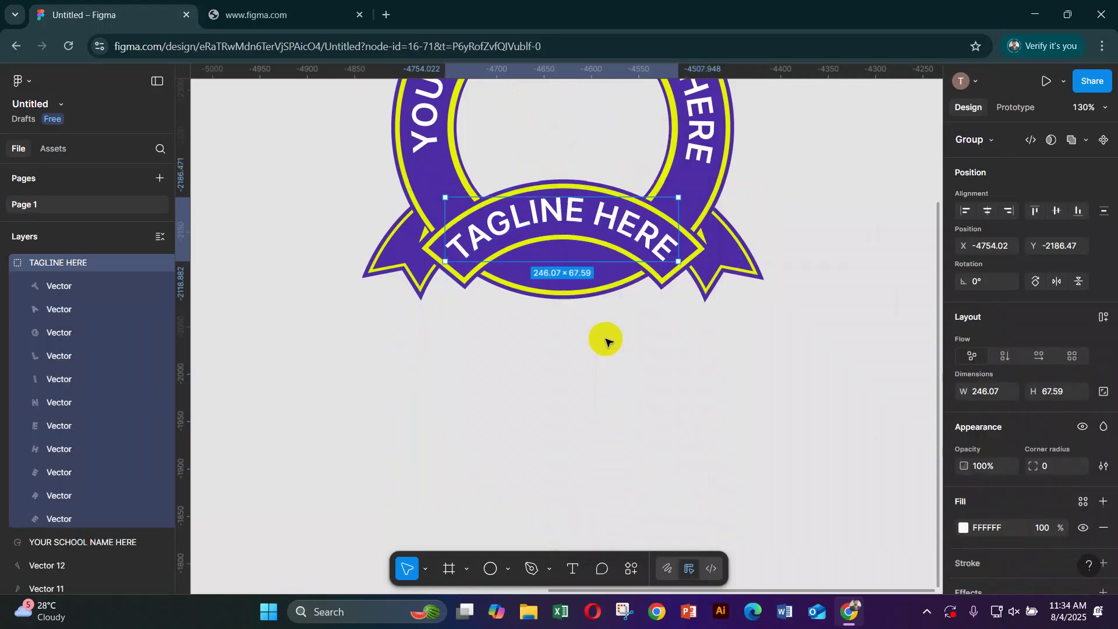
- Convert the YOUR SCHOOL NAME HERE text on the ring into vector shapes with Outline stroke
{"action": "scroll", "coordinate": [693, 217], "scroll_direction": "up", "scroll_amount": 2}
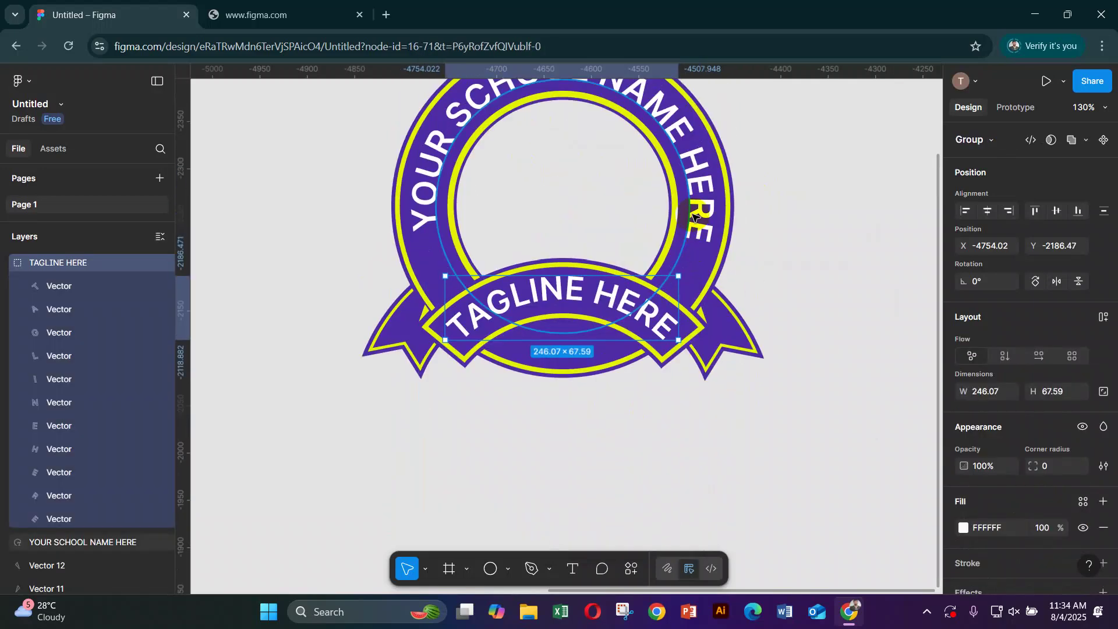
{"action": "left_click", "coordinate": [691, 214]}
{"action": "right_click", "coordinate": [704, 214]}
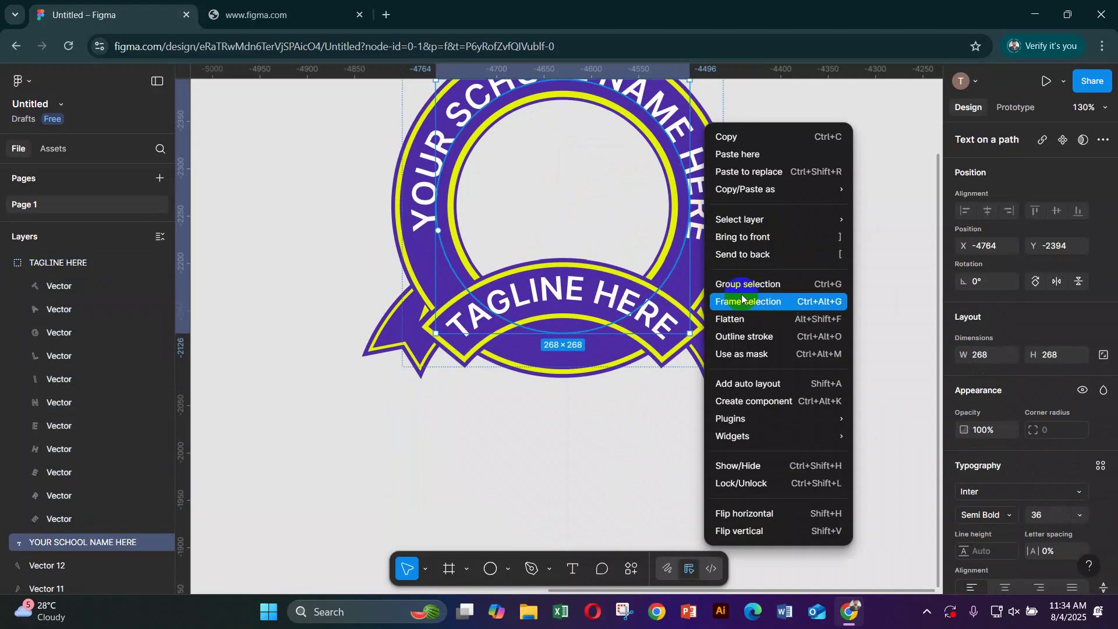
{"action": "left_click", "coordinate": [747, 337]}
{"action": "scroll", "coordinate": [755, 244], "scroll_direction": "up", "scroll_amount": 2}
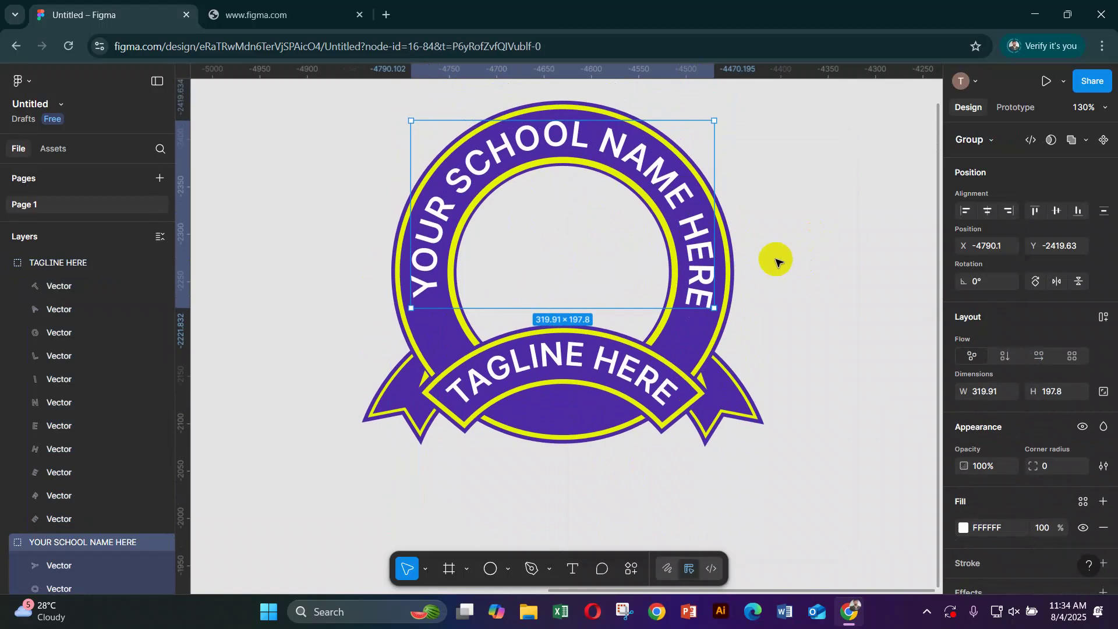
{"action": "left_click", "coordinate": [782, 265]}
- Draw a 76 × 76 circle below the navy reference badge and copy it sideways at the same height, overlapping by 31
{"action": "left_click_drag", "start_coordinate": [759, 433], "coordinate": [776, 373]}
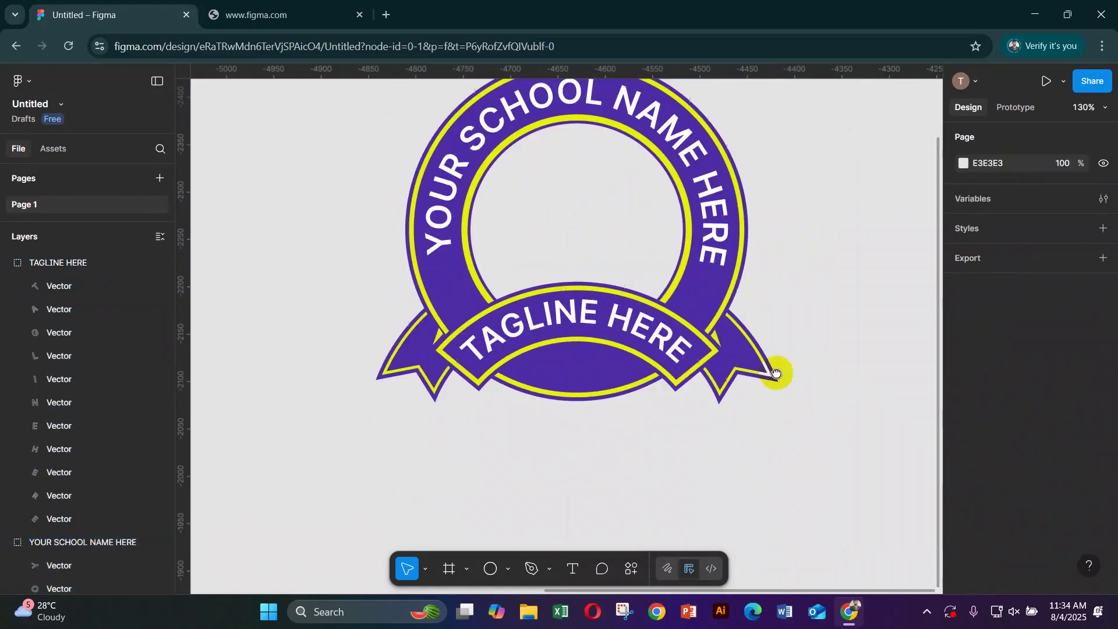
{"action": "scroll", "coordinate": [763, 366], "scroll_direction": "down", "scroll_amount": 2}
{"action": "scroll", "coordinate": [724, 372], "scroll_direction": "left", "scroll_amount": 4}
{"action": "scroll", "coordinate": [716, 419], "scroll_direction": "up", "scroll_amount": 3}
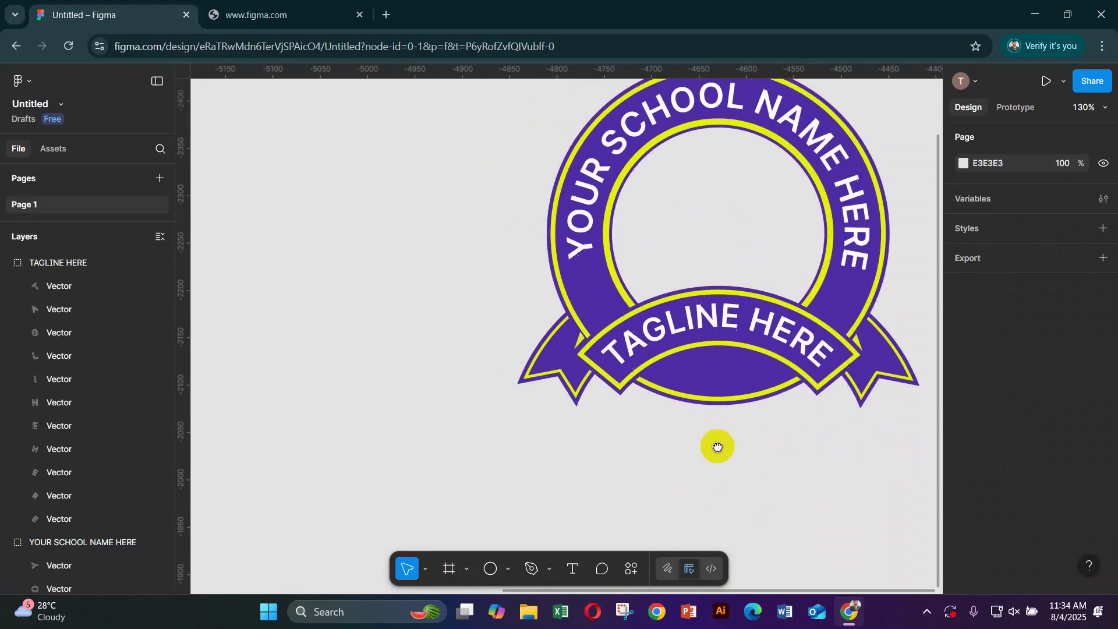
{"action": "scroll", "coordinate": [717, 447], "scroll_direction": "left", "scroll_amount": 8}
{"action": "scroll", "coordinate": [574, 379], "scroll_direction": "up", "scroll_amount": 2}
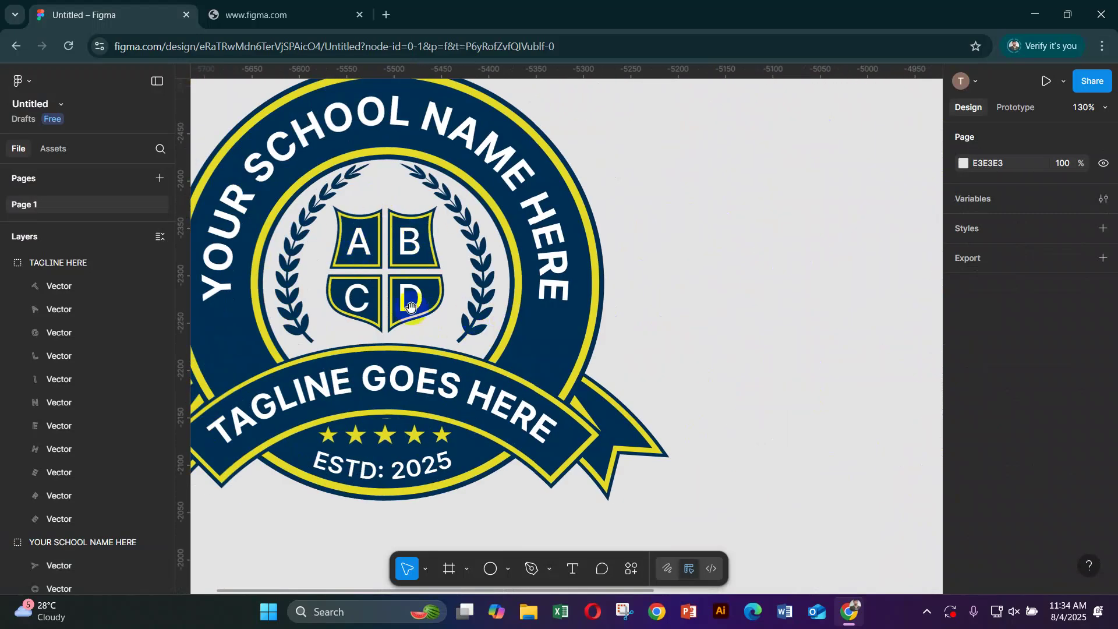
{"action": "left_click_drag", "start_coordinate": [811, 362], "coordinate": [725, 457]}
{"action": "left_click", "coordinate": [571, 558]}
{"action": "mouse_move", "coordinate": [446, 290]}
{"action": "left_mouse_down"}
{"action": "mouse_move", "coordinate": [516, 360]}
{"action": "mouse_move", "coordinate": [516, 329]}
{"action": "left_mouse_up"}
{"action": "left_click_drag", "start_coordinate": [576, 390], "coordinate": [452, 291]}
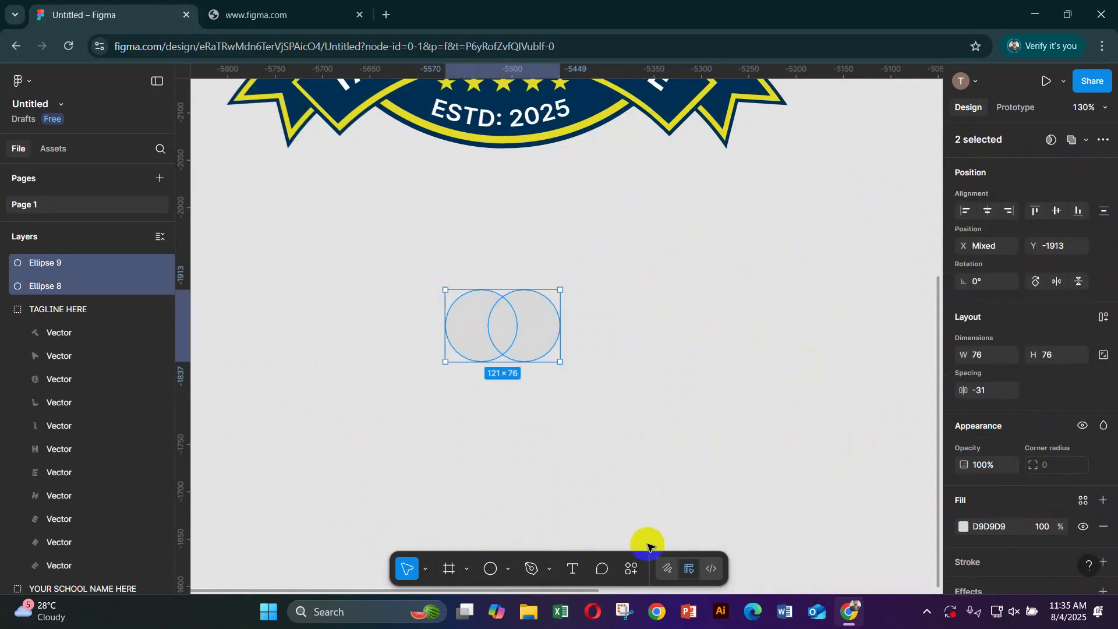
- Split the two overlapping circles with Shape builder and delete both outer crescents, keeping the pointed leaf shape
{"action": "key", "text": "Return"}
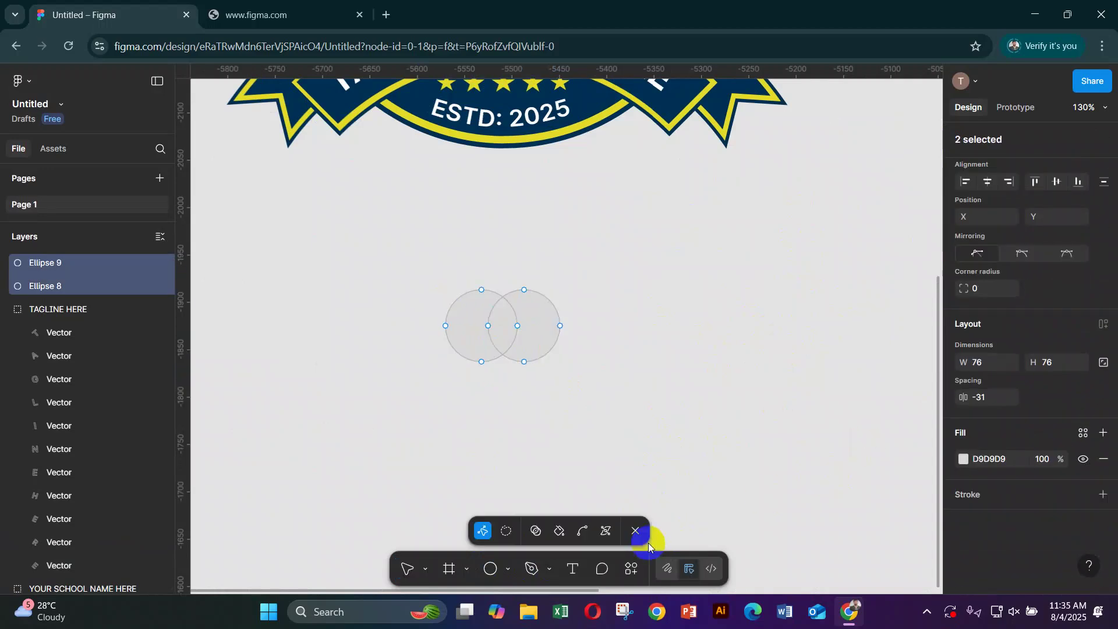
{"action": "left_click", "coordinate": [535, 531]}
{"action": "left_click", "coordinate": [506, 333]}
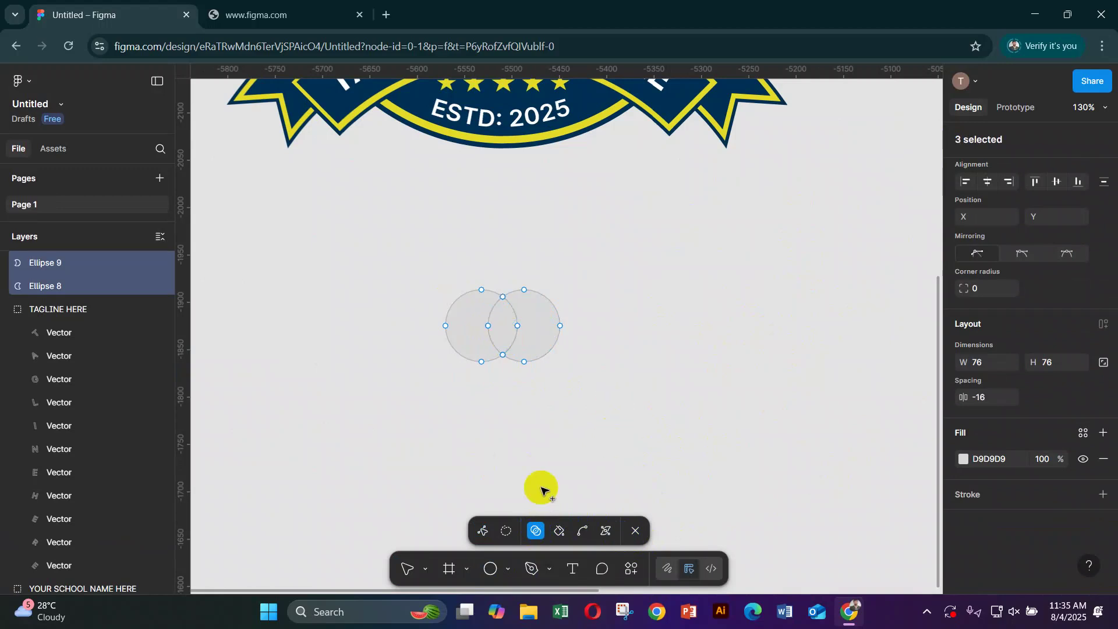
{"action": "left_click", "coordinate": [407, 568]}
{"action": "left_click", "coordinate": [556, 328]}
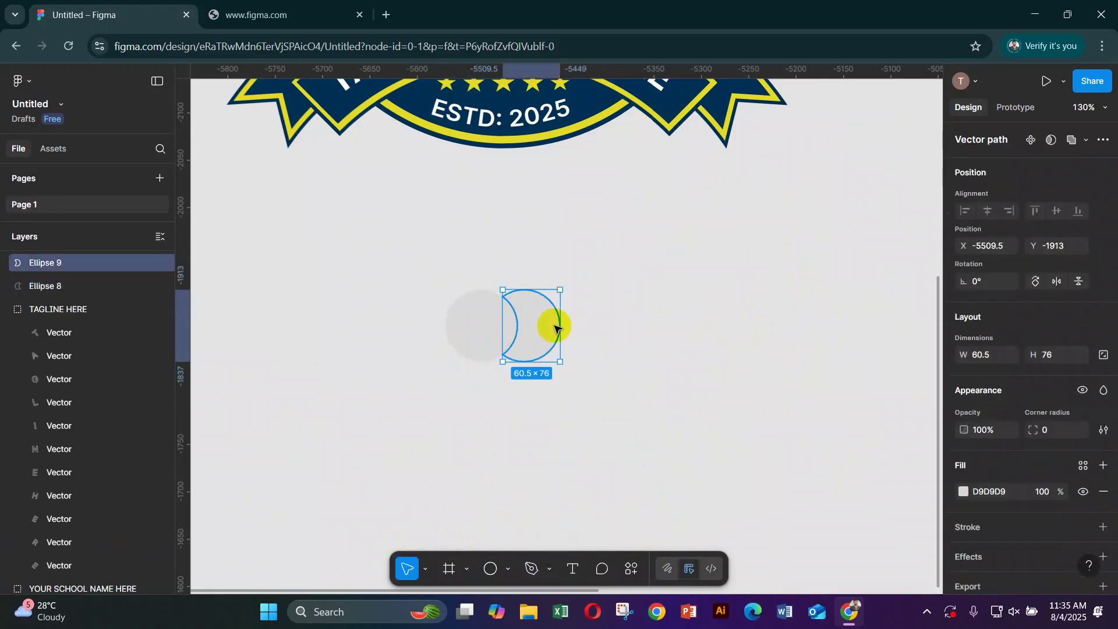
{"action": "key", "text": "Delete"}
{"action": "left_click", "coordinate": [460, 321]}
{"action": "key", "text": "Delete"}
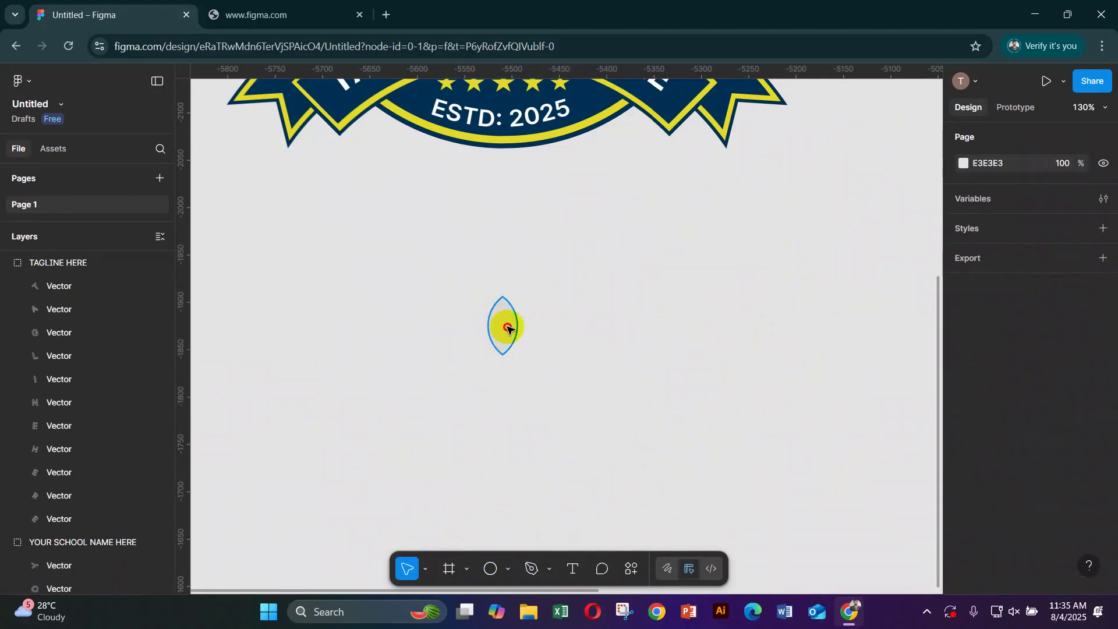
- Move the leaf shape sideways to X -5291, Y -1906, try duplicating it alongside, and undo the duplicate
{"action": "left_click_drag", "start_coordinate": [505, 324], "coordinate": [721, 330]}
{"action": "scroll", "coordinate": [720, 330], "scroll_direction": "right", "scroll_amount": 4}
{"action": "scroll", "coordinate": [713, 302], "scroll_direction": "down", "scroll_amount": 2}
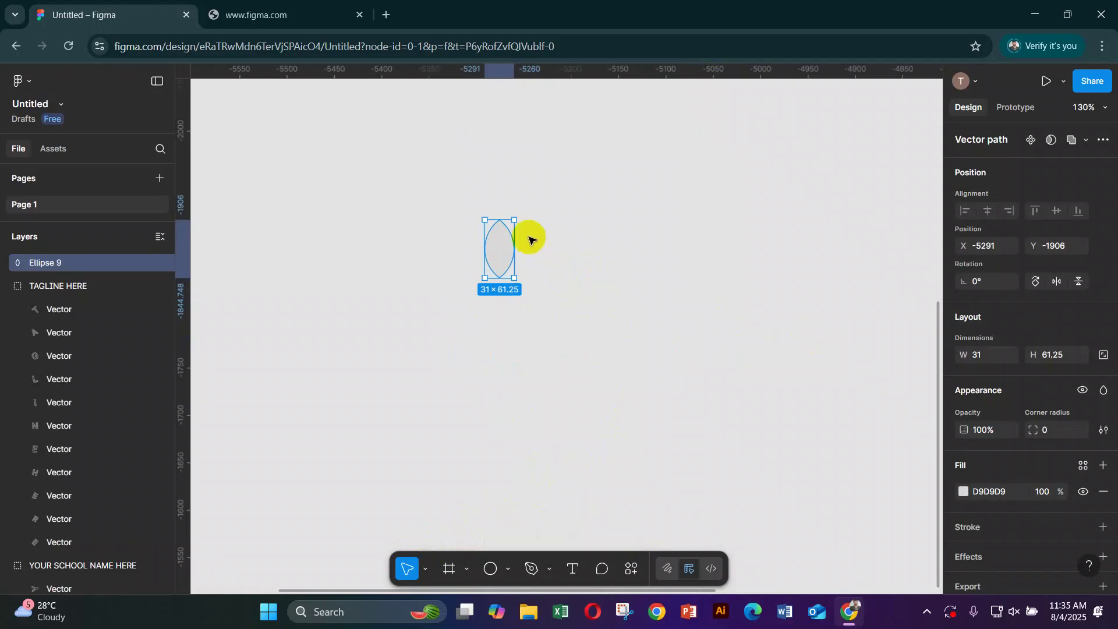
{"action": "left_click_drag", "start_coordinate": [504, 251], "coordinate": [631, 271]}
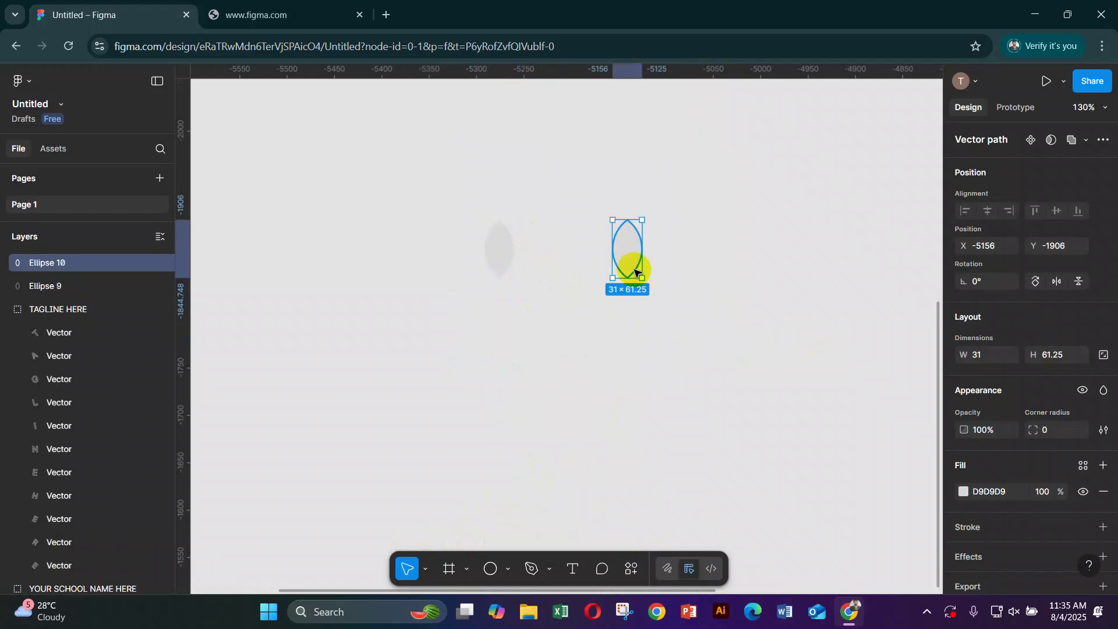
{"action": "key", "text": "ctrl+z"}
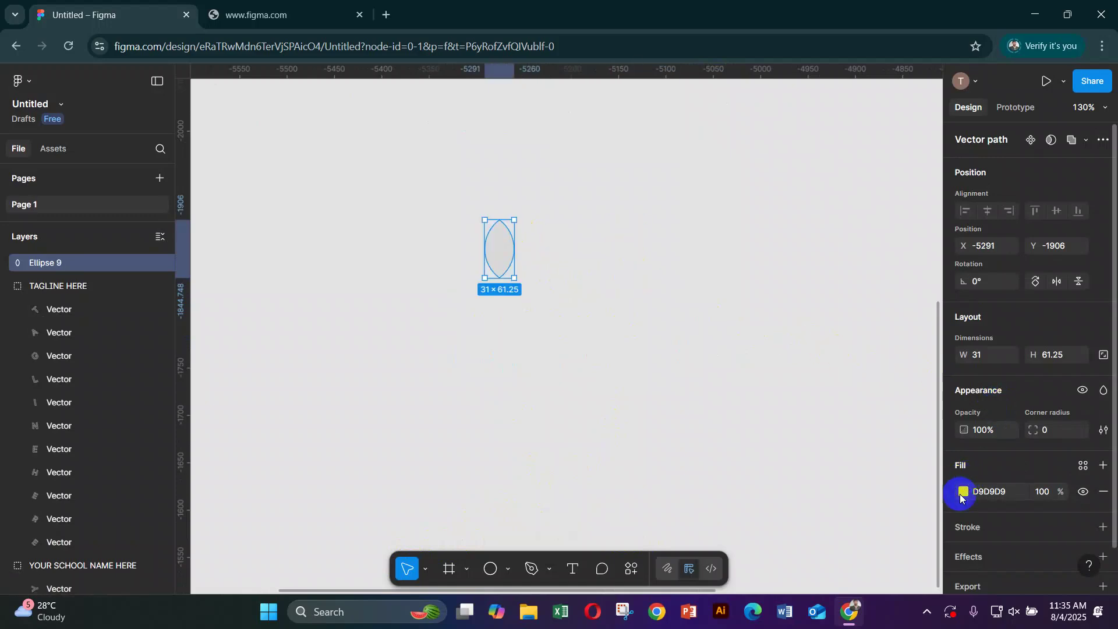
- Fill the leaf with purple 4C2CA3 sampled from the purple badge's ribbon tail
{"action": "left_click", "coordinate": [962, 492]}
{"action": "scroll", "coordinate": [846, 156], "scroll_direction": "up", "scroll_amount": 3}
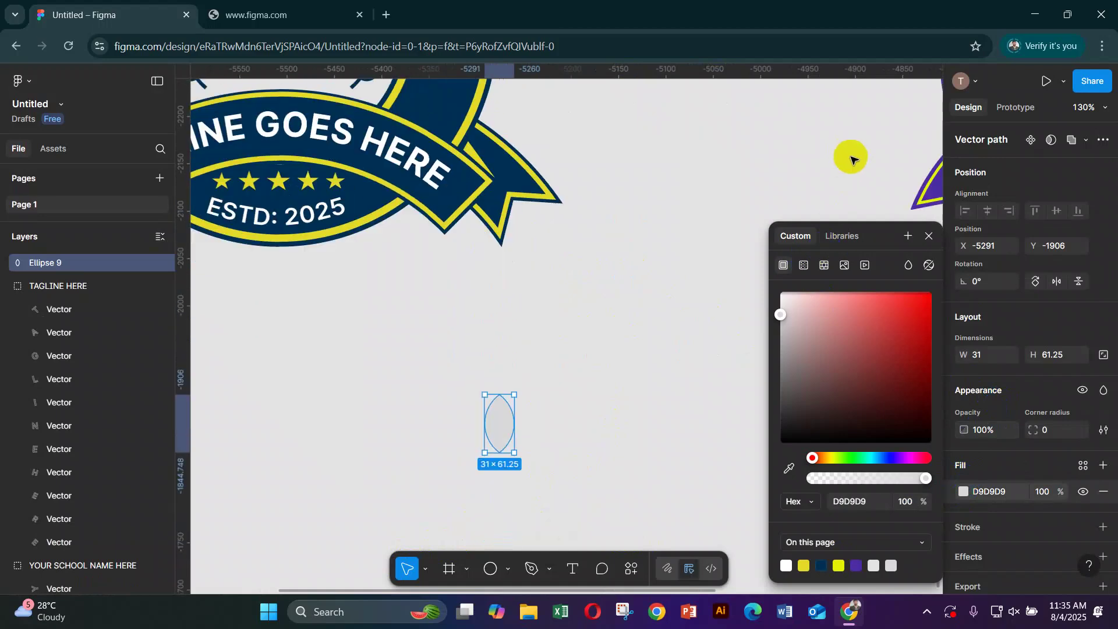
{"action": "left_click", "coordinate": [790, 469]}
{"action": "left_click", "coordinate": [795, 464]}
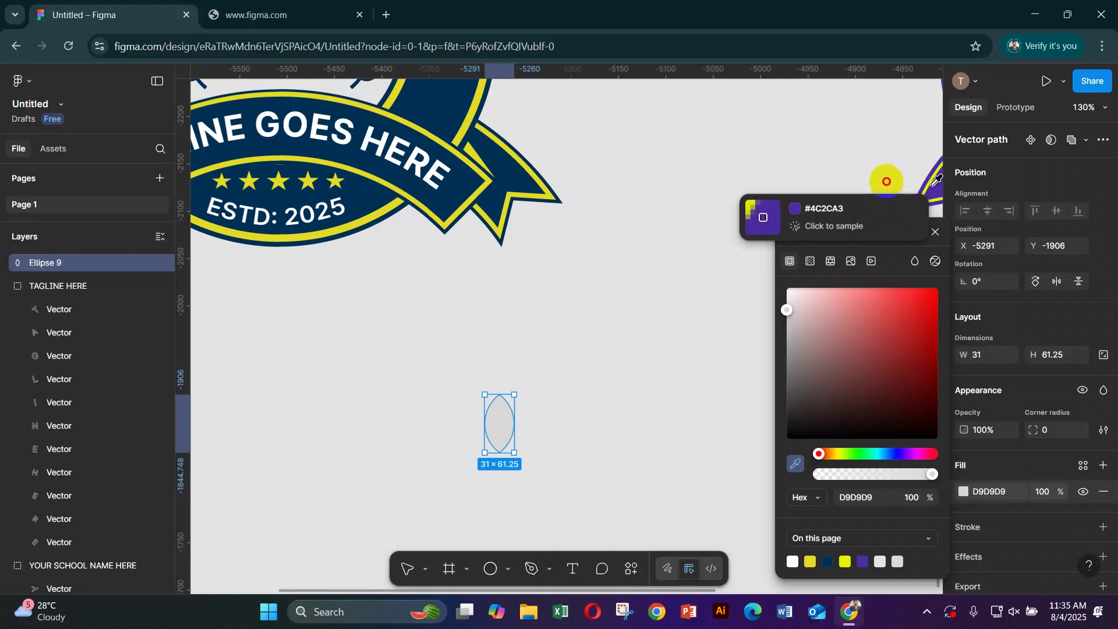
{"action": "scroll", "coordinate": [867, 171], "scroll_direction": "right", "scroll_amount": 3}
{"action": "left_click", "coordinate": [862, 174]}
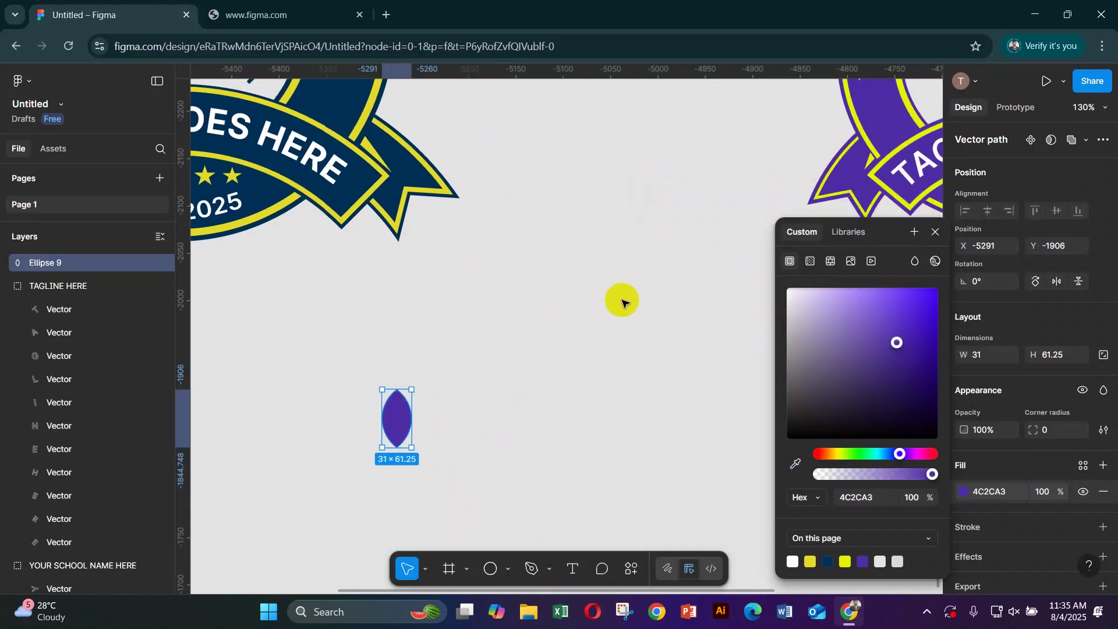
{"action": "key", "text": "Escape"}
{"action": "left_click", "coordinate": [568, 352]}
{"action": "scroll", "coordinate": [567, 353], "scroll_direction": "down", "scroll_amount": 1}
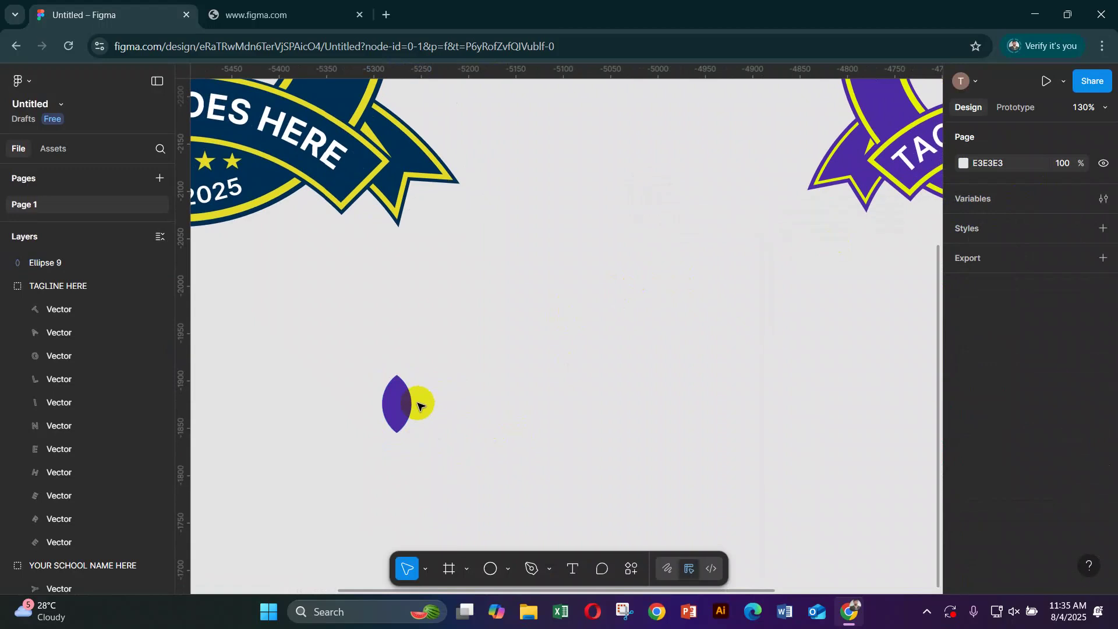
- Narrow the leaf to 23 × 61 and place a copy beside it, rotated 45°, at X -5217, Y -1904
{"action": "left_click", "coordinate": [407, 406]}
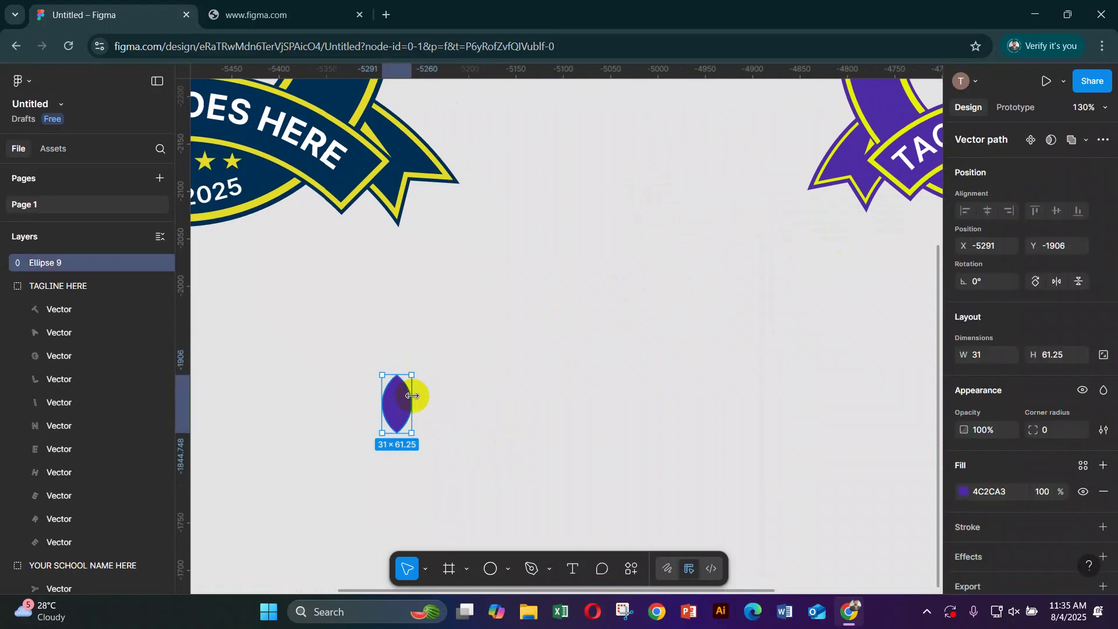
{"action": "left_click_drag", "start_coordinate": [411, 397], "coordinate": [466, 370]}
{"action": "left_click", "coordinate": [419, 384]}
{"action": "left_click", "coordinate": [397, 402]}
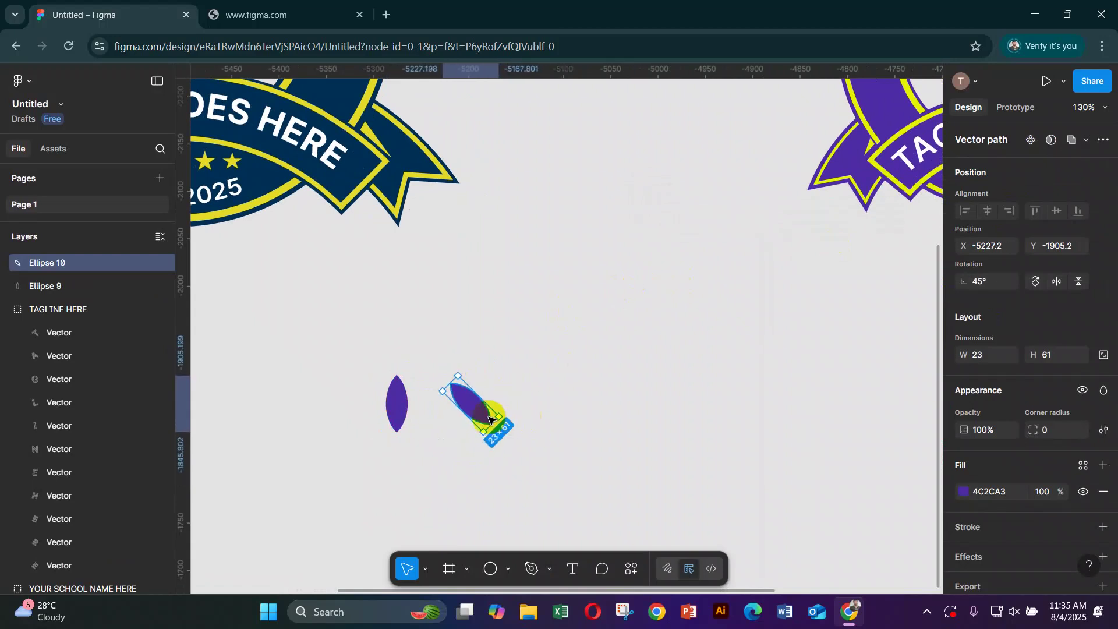
{"action": "key", "text": "ctrl+d"}
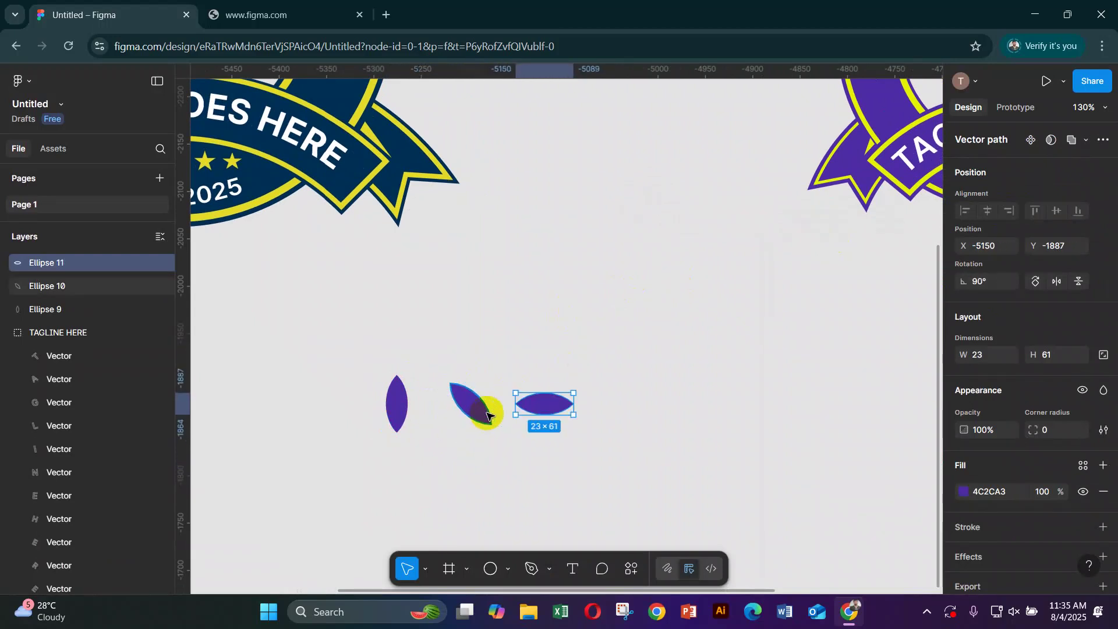
{"action": "key", "text": "Delete"}
{"action": "left_click", "coordinate": [475, 406]}
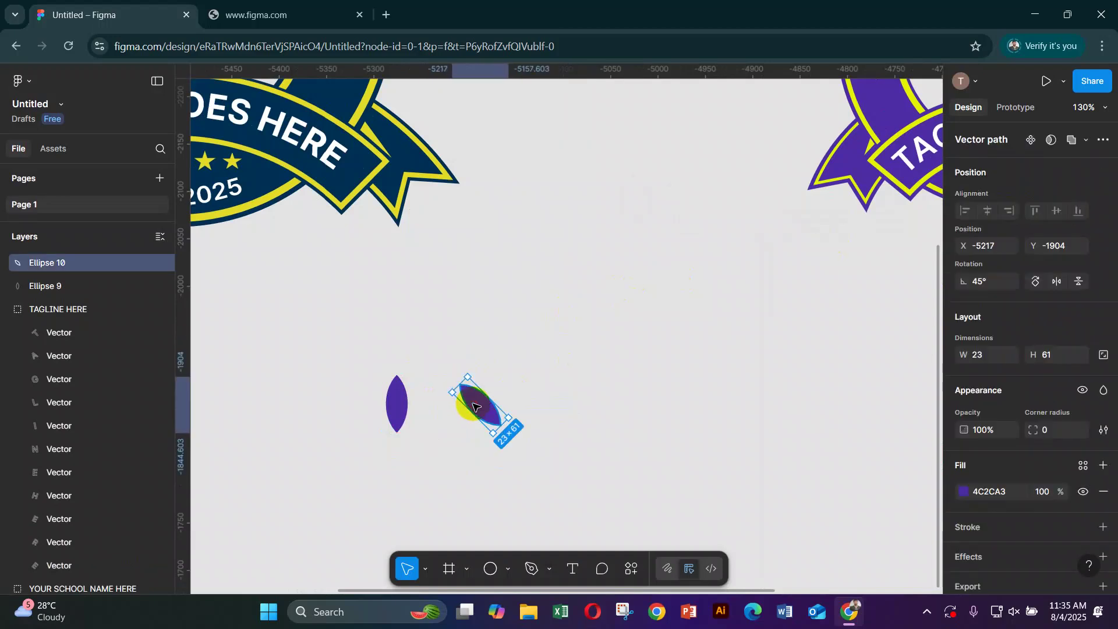
- Duplicate the rotated leaf, flip the copy horizontally, move it across to form a V-shaped pair with spacing -20, and select both leaves
{"action": "key", "text": "ctrl+d"}
{"action": "right_click", "coordinate": [476, 410]}
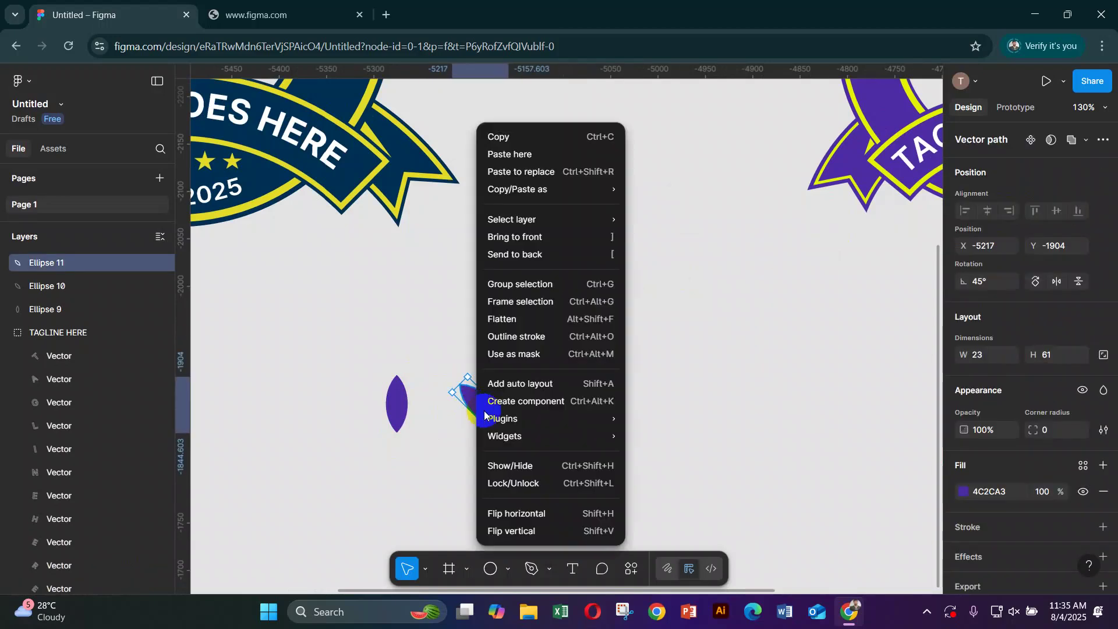
{"action": "left_click", "coordinate": [525, 511]}
{"action": "left_click_drag", "start_coordinate": [493, 401], "coordinate": [531, 409]}
{"action": "left_click_drag", "start_coordinate": [557, 434], "coordinate": [451, 364]}
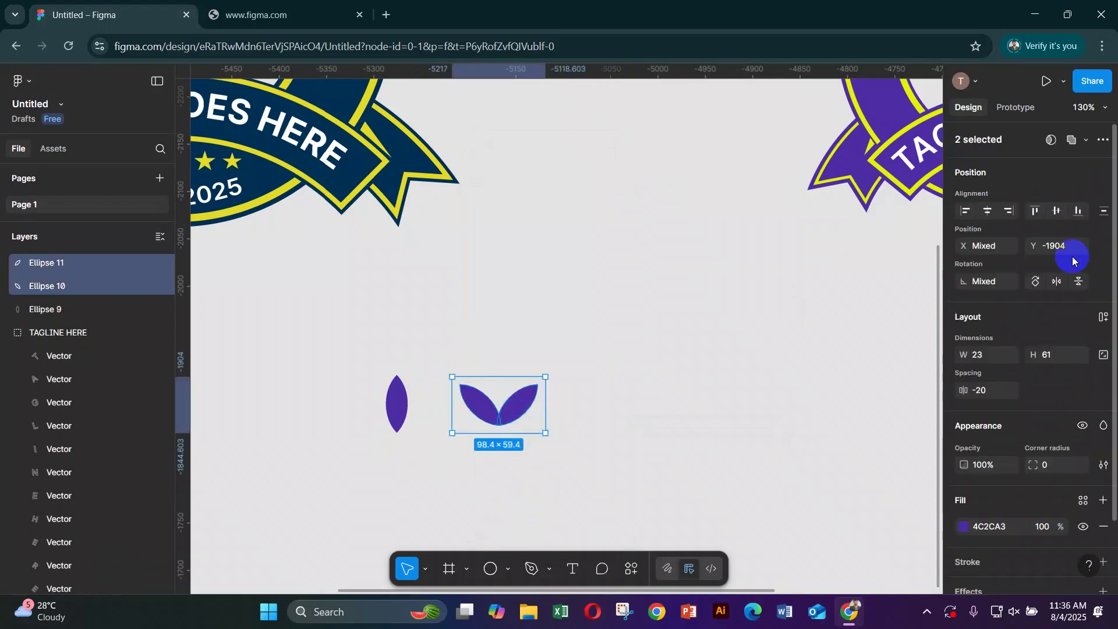
- Combine the two angled leaves into a single shape with Union and flatten the result
{"action": "left_click", "coordinate": [1072, 141]}
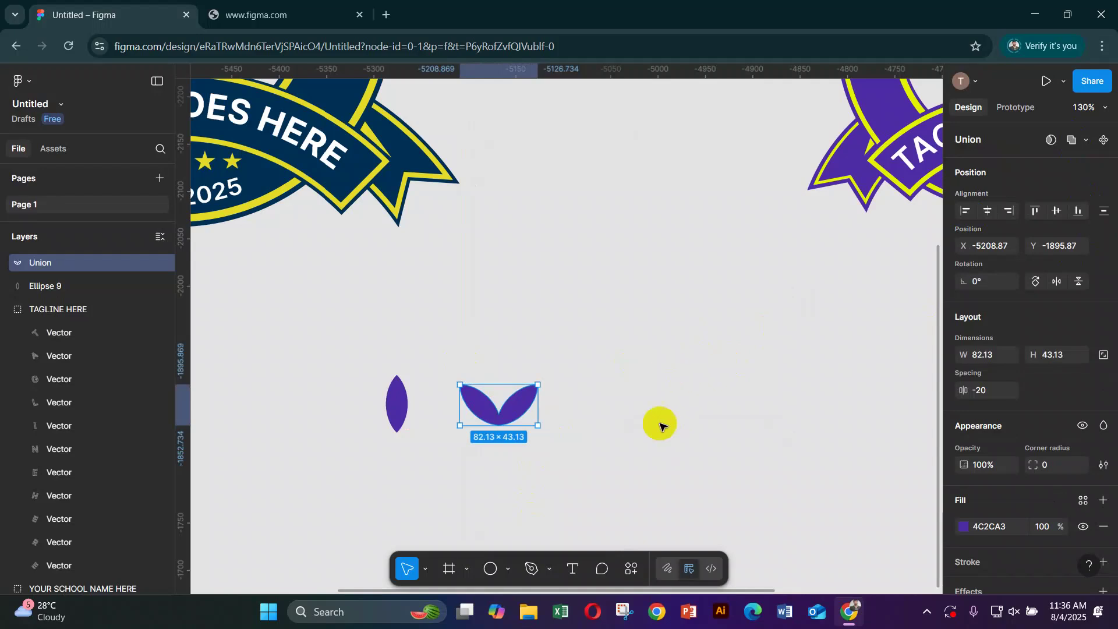
{"action": "right_click", "coordinate": [489, 402]}
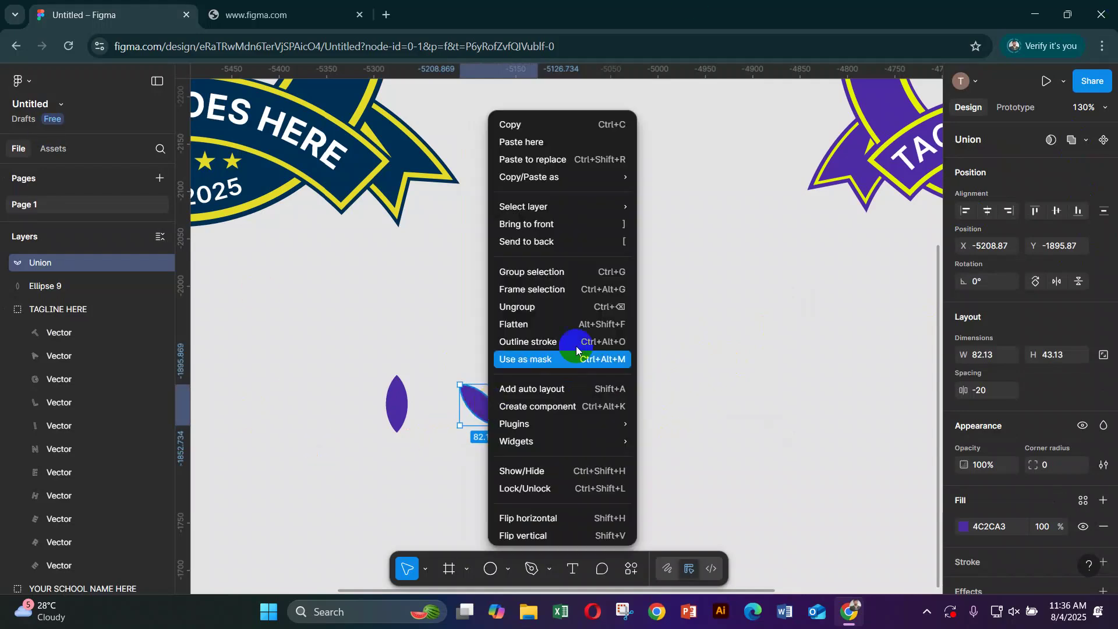
{"action": "left_click", "coordinate": [545, 324]}
{"action": "left_click", "coordinate": [611, 404]}
- Build a vertical column of 15 V-shaped leaf pairs at X -5134 by repeating a copy every 38 px, ending at Y -1417
{"action": "left_click", "coordinate": [533, 423]}
{"action": "left_click_drag", "start_coordinate": [533, 423], "coordinate": [596, 395]}
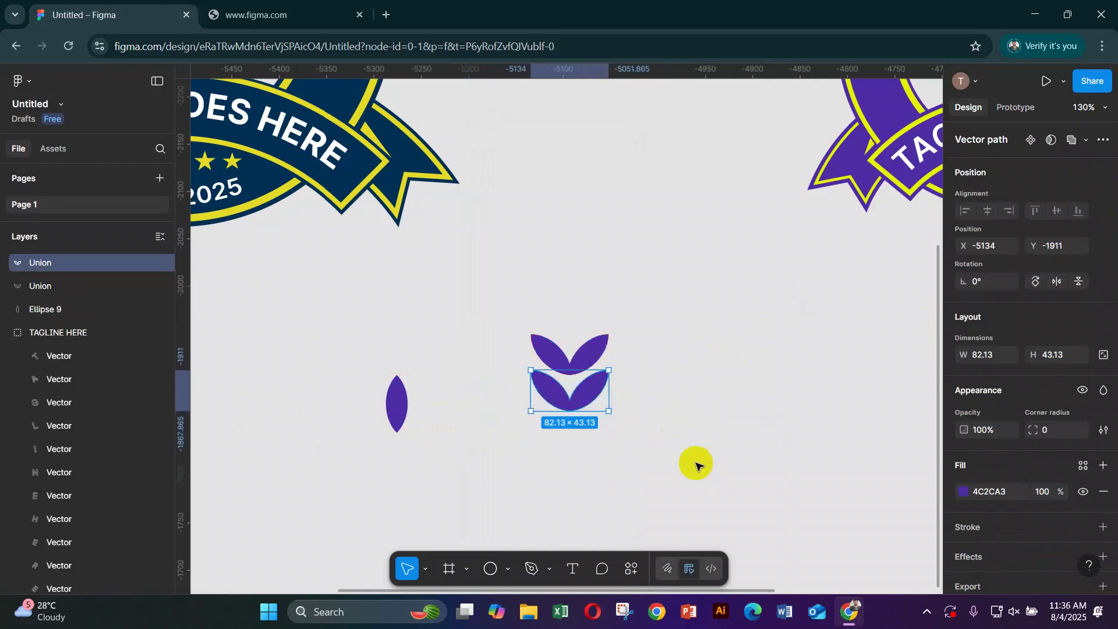
{"action": "key", "text": "ctrl+d"}
{"action": "key", "text": "ctrl+d"}
{"action": "key", "text": "ctrl+d"}
{"action": "key", "text": "ctrl+d"}
{"action": "key", "text": "ctrl+d"}
{"action": "key", "text": "ctrl+d"}
{"action": "key", "text": "ctrl+d"}
{"action": "key", "text": "ctrl+d"}
{"action": "key", "text": "ctrl+d"}
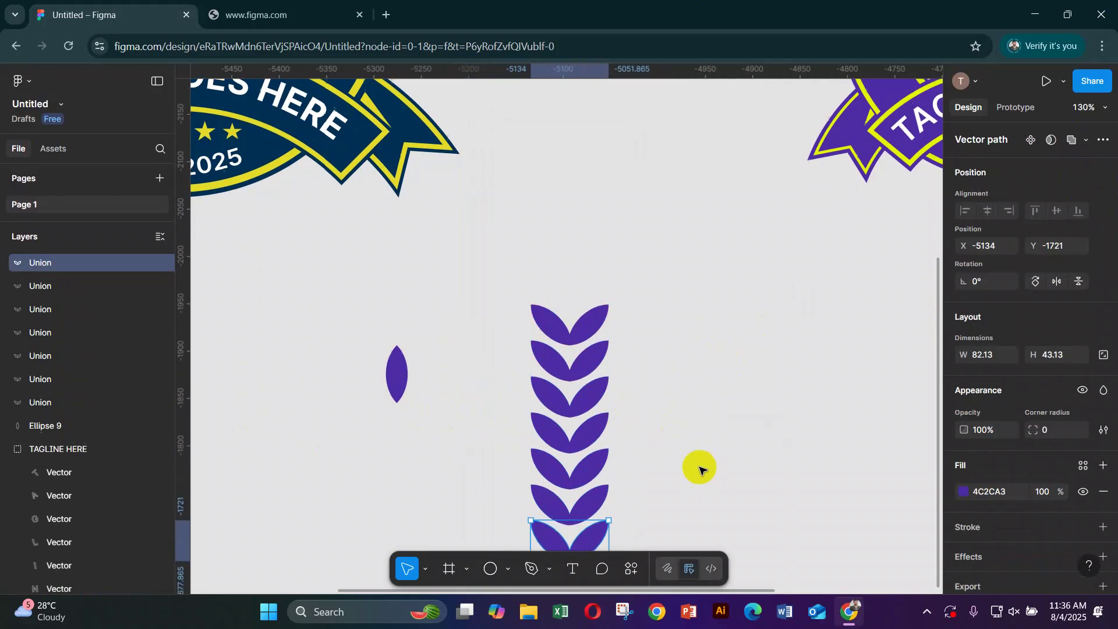
{"action": "scroll", "coordinate": [701, 469], "scroll_direction": "down", "scroll_amount": 3}
{"action": "scroll", "coordinate": [700, 469], "scroll_direction": "down", "scroll_amount": 2}
{"action": "scroll", "coordinate": [700, 469], "scroll_direction": "down", "scroll_amount": 3}
{"action": "key", "text": "ctrl+d"}
{"action": "key", "text": "ctrl+d"}
{"action": "key", "text": "ctrl+d"}
{"action": "scroll", "coordinate": [704, 436], "scroll_direction": "down", "scroll_amount": 1}
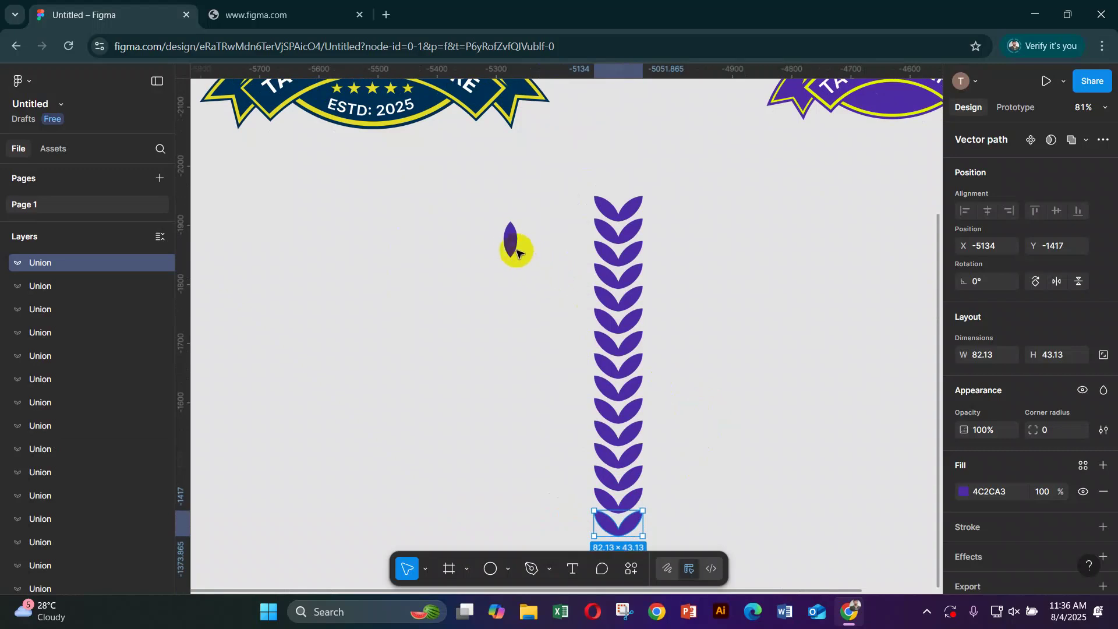
- Place the single upright leaf centred on top of the leaf column at X -5104, Y -1995
{"action": "left_click_drag", "start_coordinate": [512, 252], "coordinate": [623, 197]}
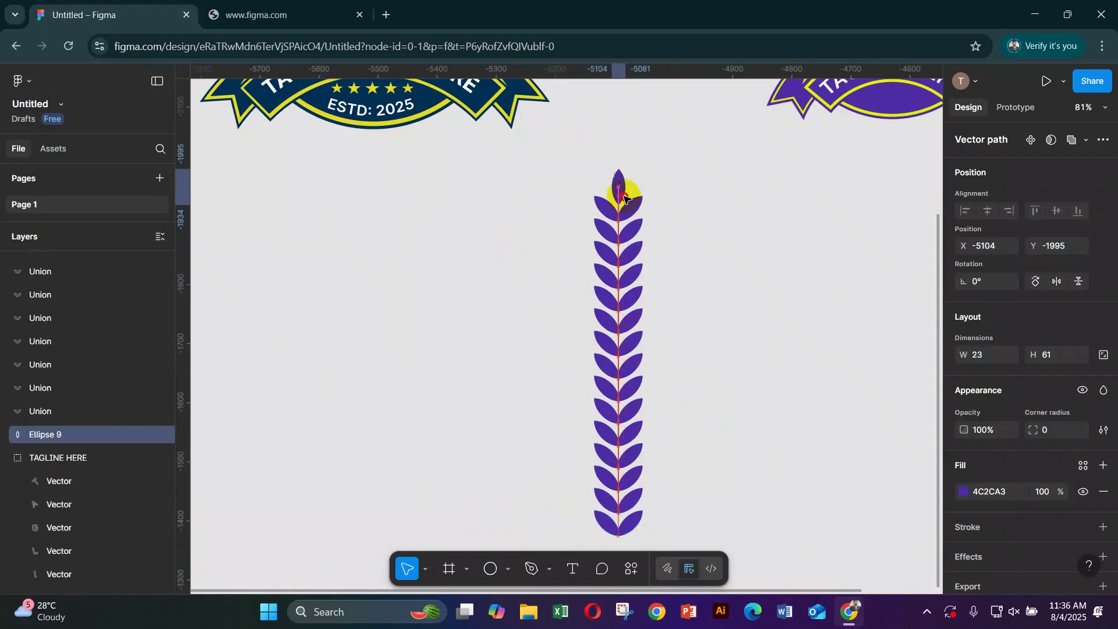
{"action": "left_click", "coordinate": [749, 224]}
{"action": "scroll", "coordinate": [741, 237], "scroll_direction": "down", "scroll_amount": 2}
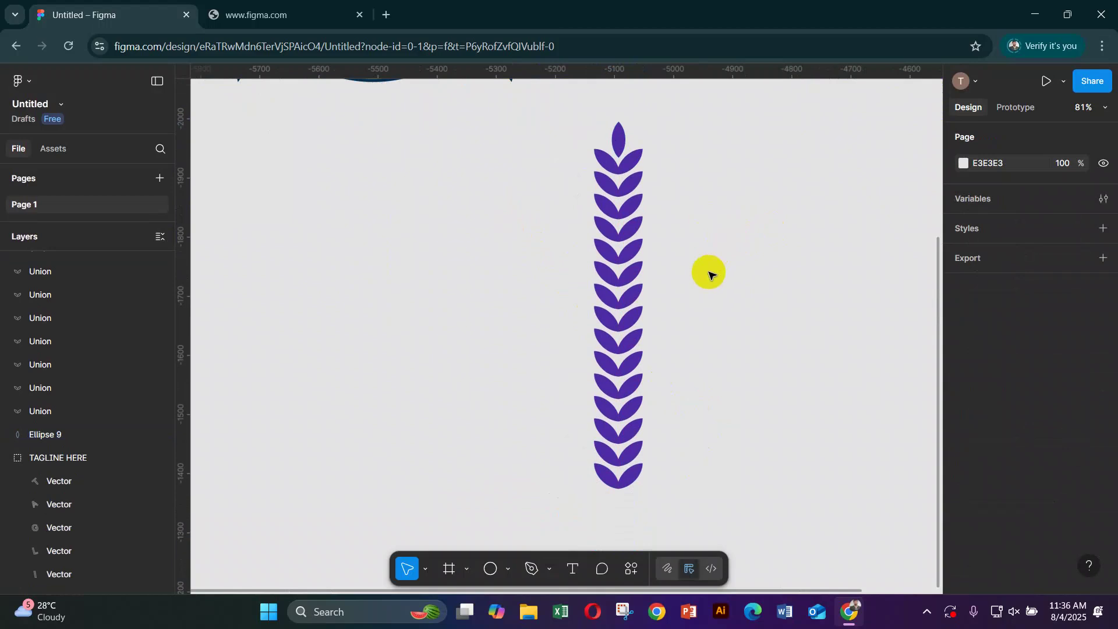
- Draw a vertical stem line about 655 long through the centre of the leaf column and set its stroke weight to 6
{"action": "scroll", "coordinate": [516, 491], "scroll_direction": "up", "scroll_amount": 8}
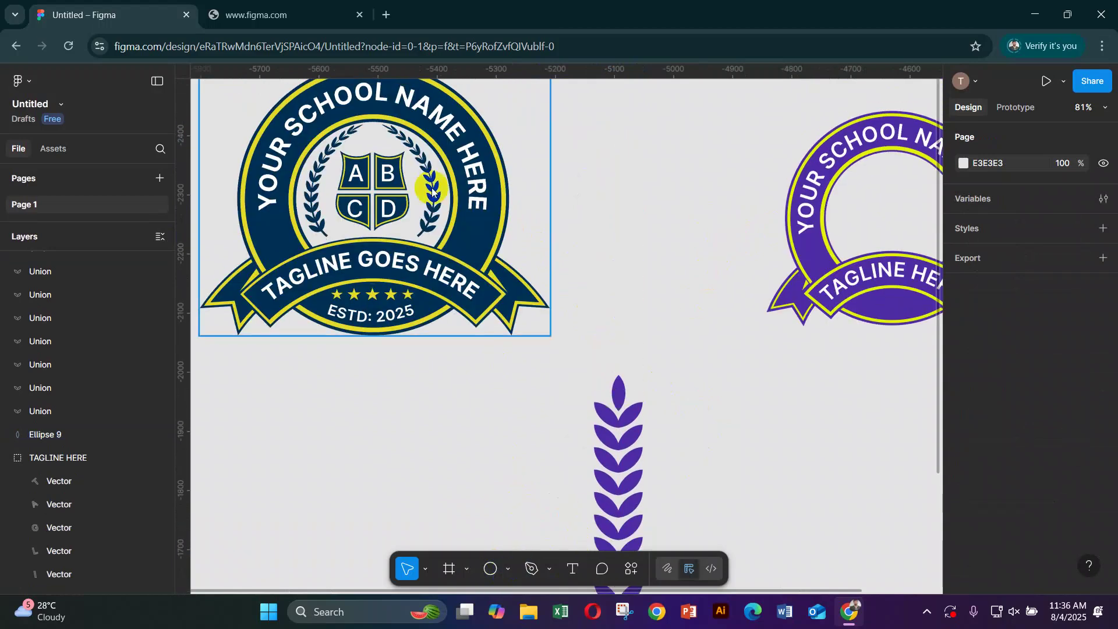
{"action": "scroll", "coordinate": [436, 302], "scroll_direction": "down", "scroll_amount": 5}
{"action": "left_click", "coordinate": [506, 572]}
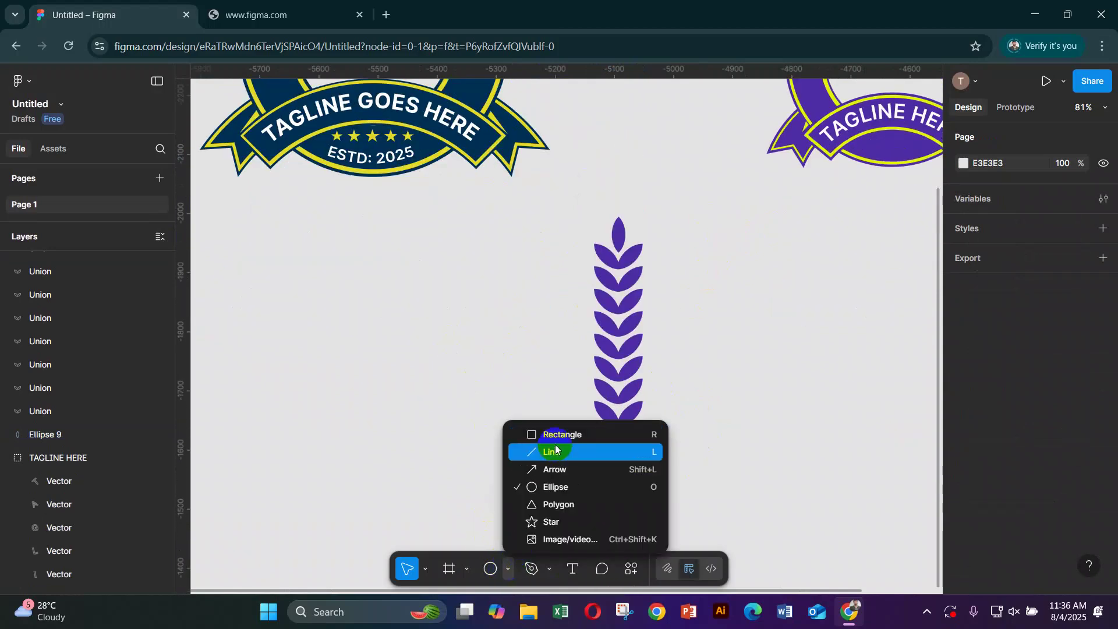
{"action": "left_click", "coordinate": [552, 453]}
{"action": "left_click_drag", "start_coordinate": [618, 233], "coordinate": [642, 479]}
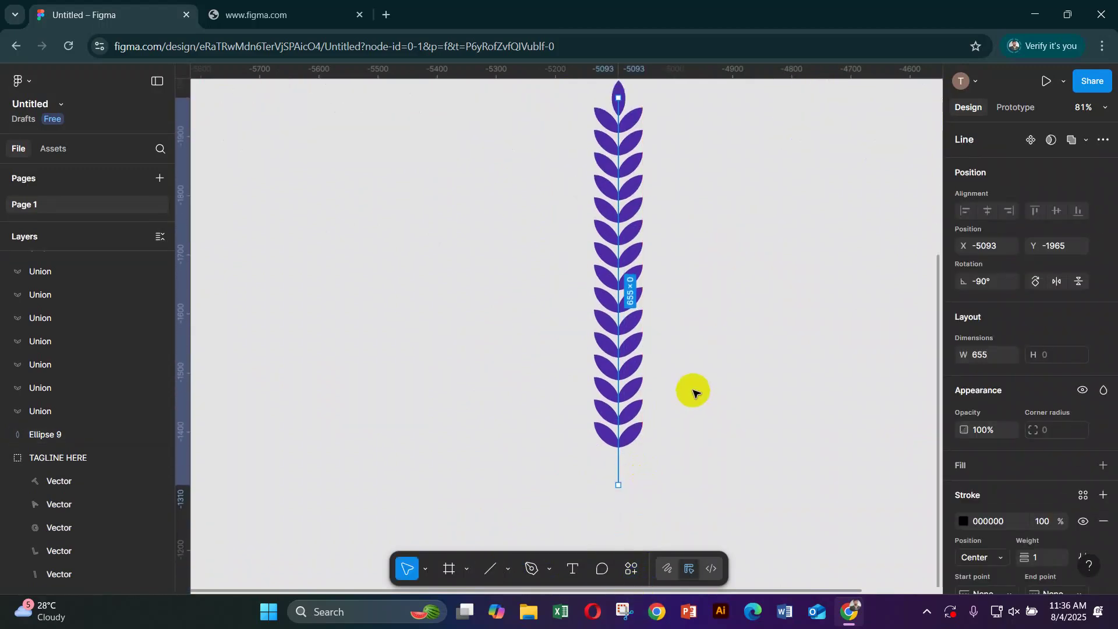
{"action": "scroll", "coordinate": [692, 393], "scroll_direction": "up", "scroll_amount": 3}
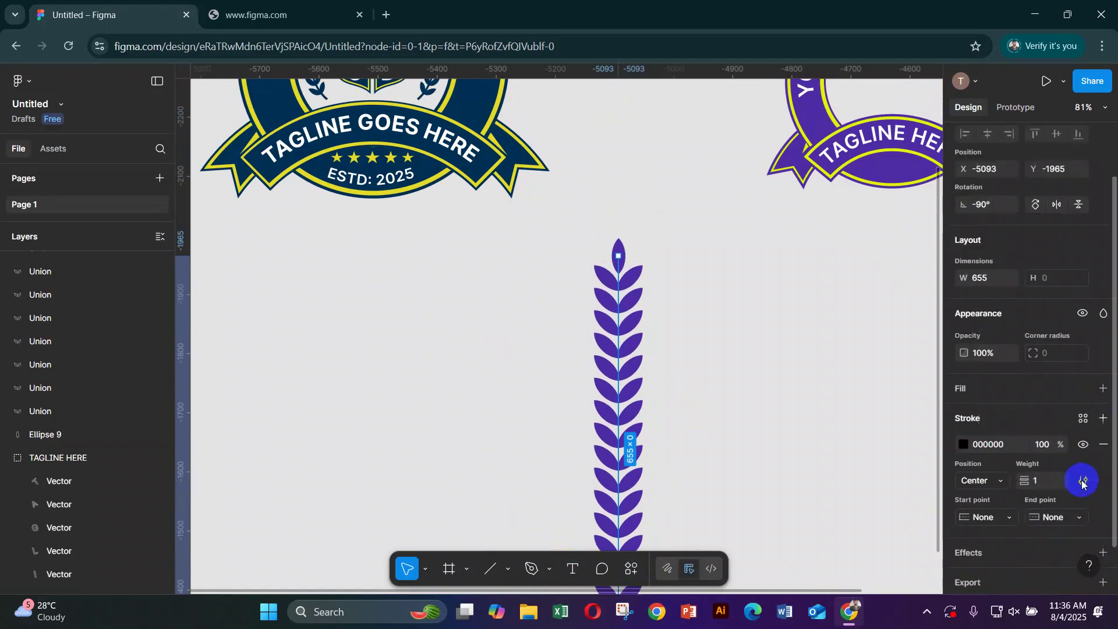
{"action": "scroll", "coordinate": [1088, 454], "scroll_direction": "down", "scroll_amount": 2}
{"action": "left_click_drag", "start_coordinate": [1018, 513], "coordinate": [564, 330]}
{"action": "scroll", "coordinate": [749, 317], "scroll_direction": "down", "scroll_amount": 2}
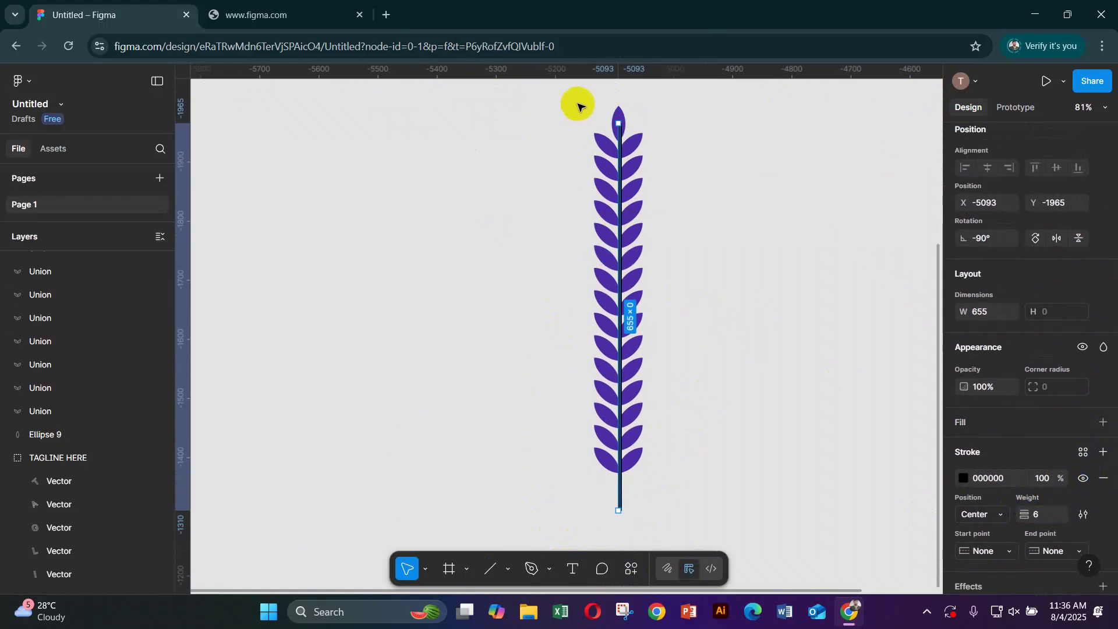
- Shift the stem line sideways to X -5096 to centre it on the leaf column
{"action": "left_click_drag", "start_coordinate": [582, 110], "coordinate": [675, 468]}
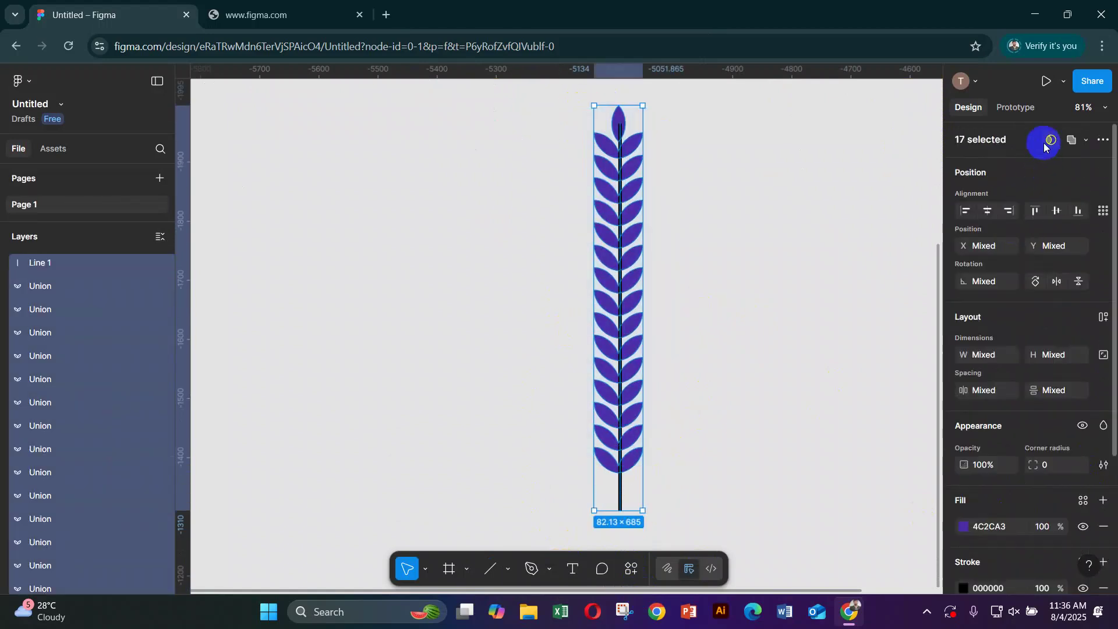
{"action": "left_click", "coordinate": [790, 194]}
{"action": "scroll", "coordinate": [658, 200], "scroll_direction": "up", "scroll_amount": 5}
{"action": "left_click_drag", "start_coordinate": [591, 188], "coordinate": [583, 186]}
{"action": "key", "text": "ctrl+z"}
{"action": "left_click", "coordinate": [587, 185]}
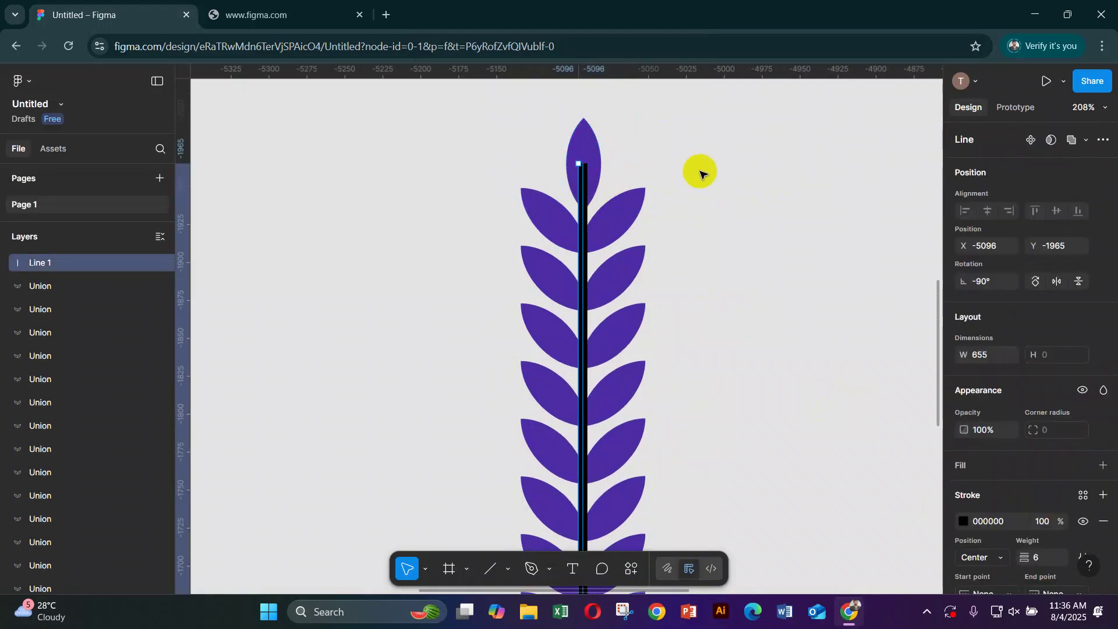
- Open the stem line for vector editing and widen its lower end with the Variable width tool
{"action": "scroll", "coordinate": [706, 165], "scroll_direction": "down", "scroll_amount": 10}
{"action": "scroll", "coordinate": [692, 186], "scroll_direction": "down", "scroll_amount": 4}
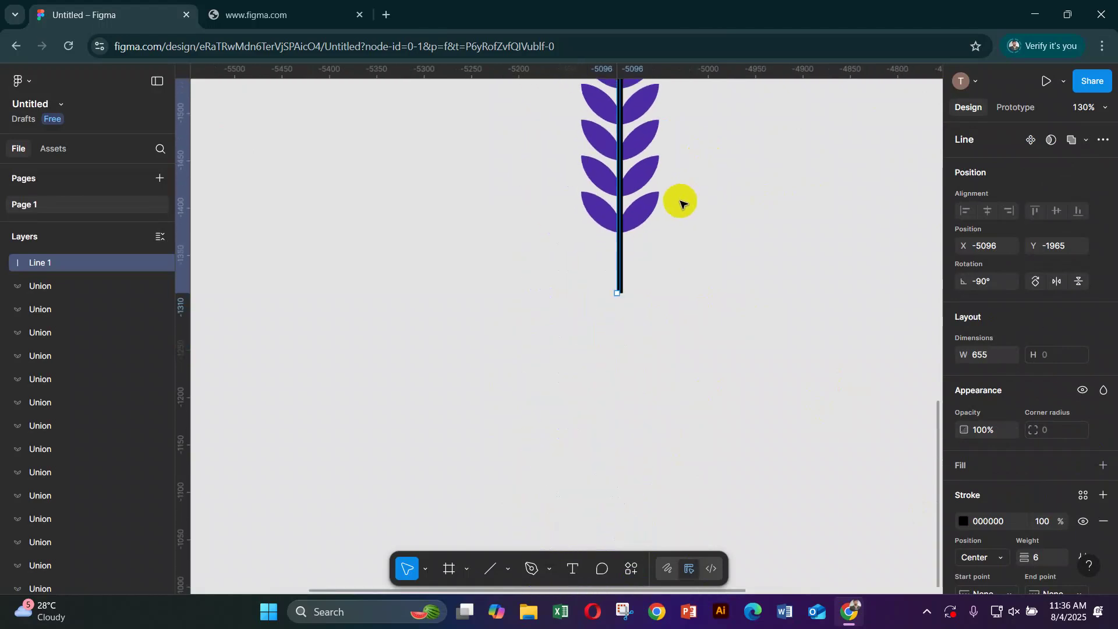
{"action": "scroll", "coordinate": [669, 289], "scroll_direction": "up", "scroll_amount": 6}
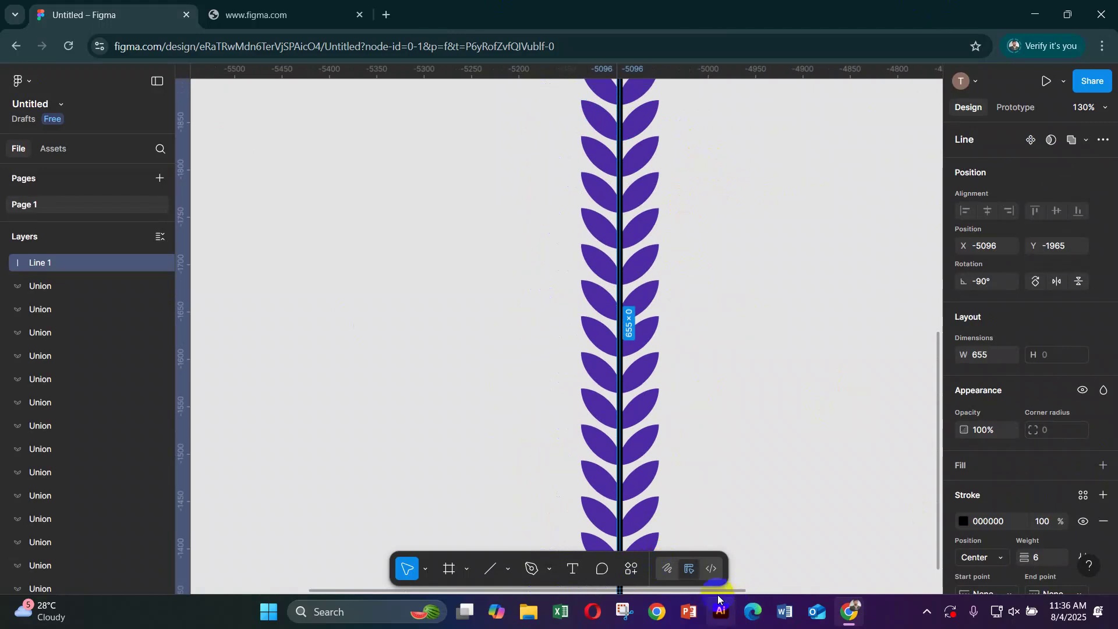
{"action": "key", "text": "Return"}
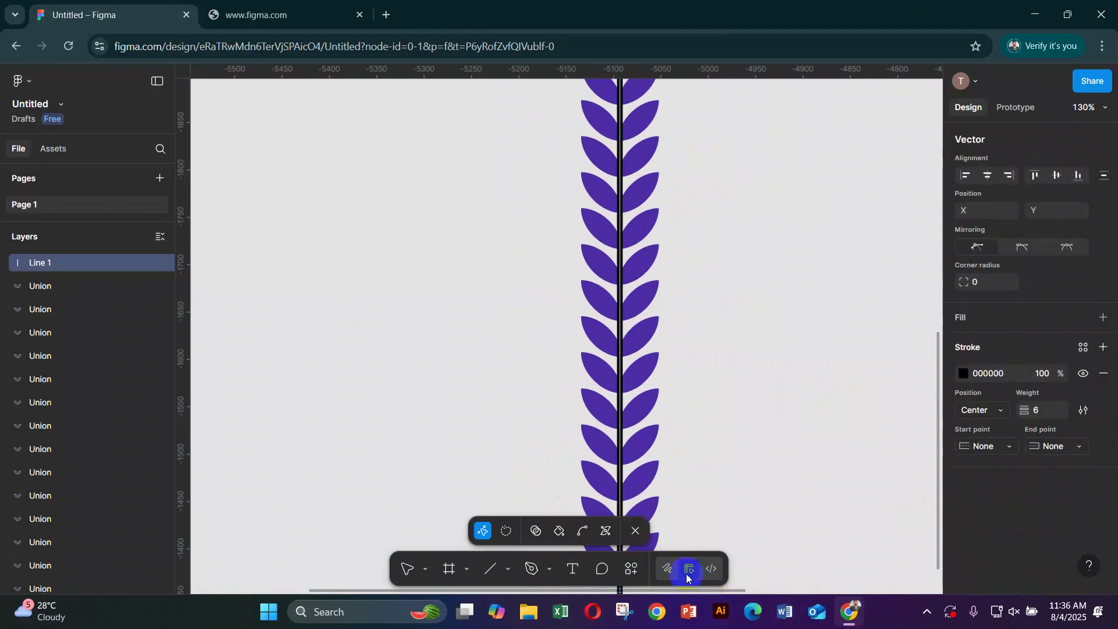
{"action": "left_click", "coordinate": [604, 531]}
{"action": "scroll", "coordinate": [652, 489], "scroll_direction": "down", "scroll_amount": 5}
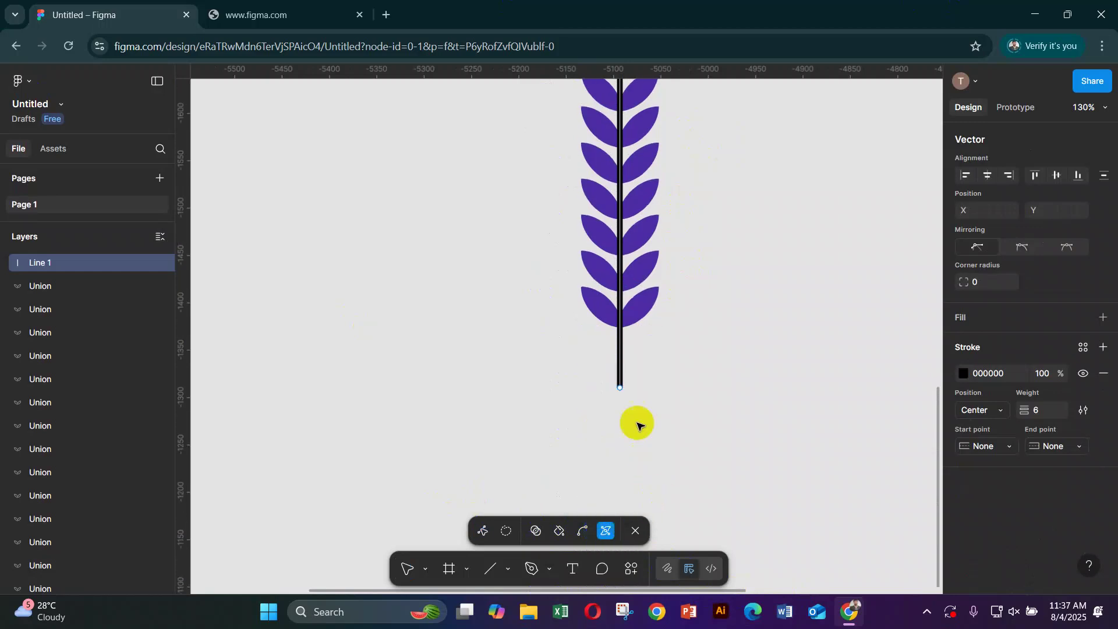
{"action": "mouse_move", "coordinate": [622, 389]}
{"action": "left_mouse_down"}
{"action": "mouse_move", "coordinate": [661, 391]}
{"action": "mouse_move", "coordinate": [624, 390]}
{"action": "left_mouse_up"}
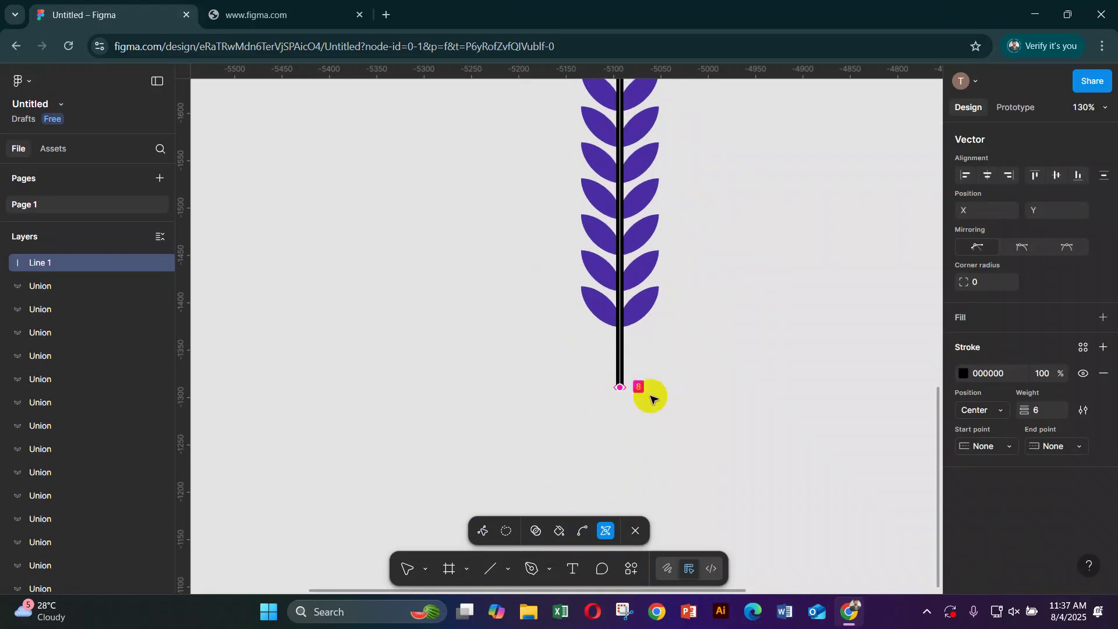
- Narrow the top end of the stem line to a width of 2 with the variable width tool
{"action": "scroll", "coordinate": [705, 381], "scroll_direction": "up", "scroll_amount": 8}
{"action": "scroll", "coordinate": [663, 294], "scroll_direction": "up", "scroll_amount": 5}
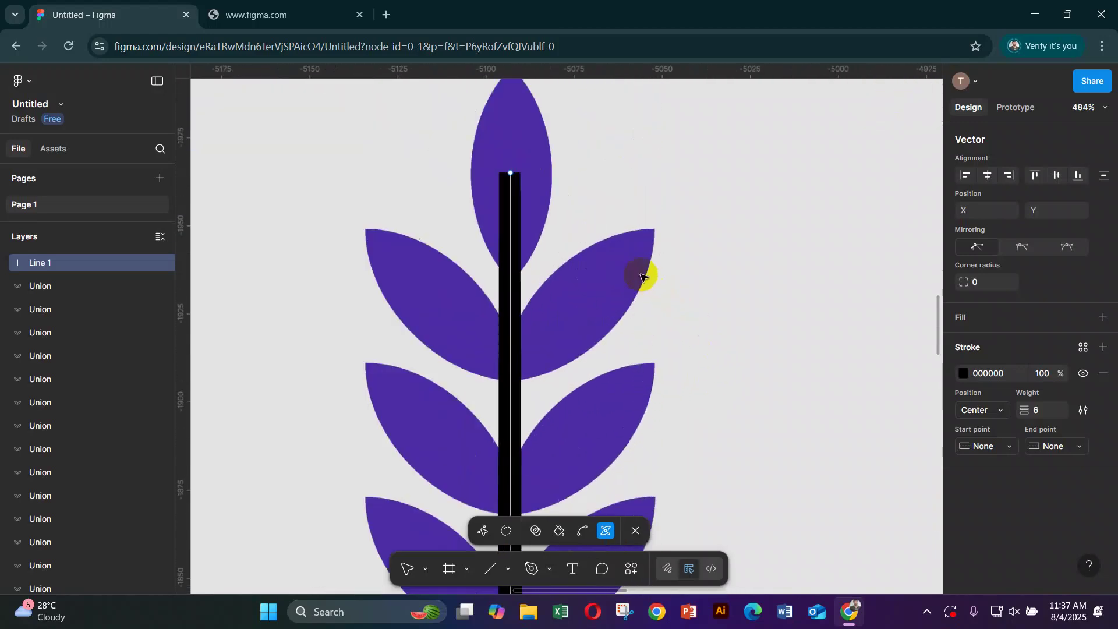
{"action": "left_click_drag", "start_coordinate": [509, 173], "coordinate": [508, 173]}
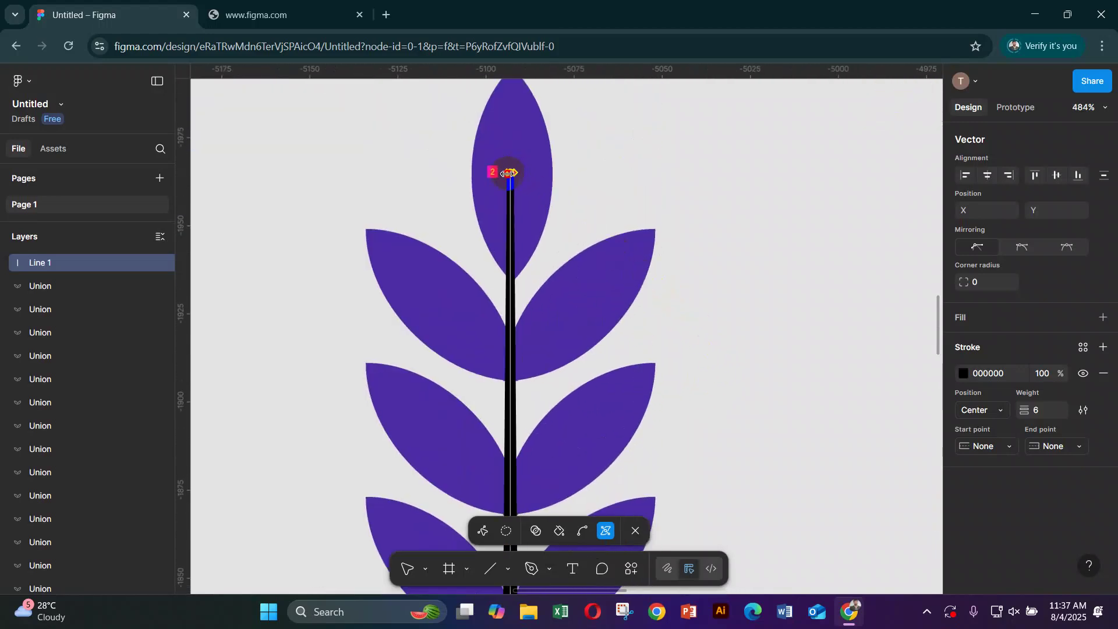
- Shorten the stem line by raising its bottom end point to about Y -1334, and leave vector editing
{"action": "scroll", "coordinate": [599, 403], "scroll_direction": "down", "scroll_amount": 15}
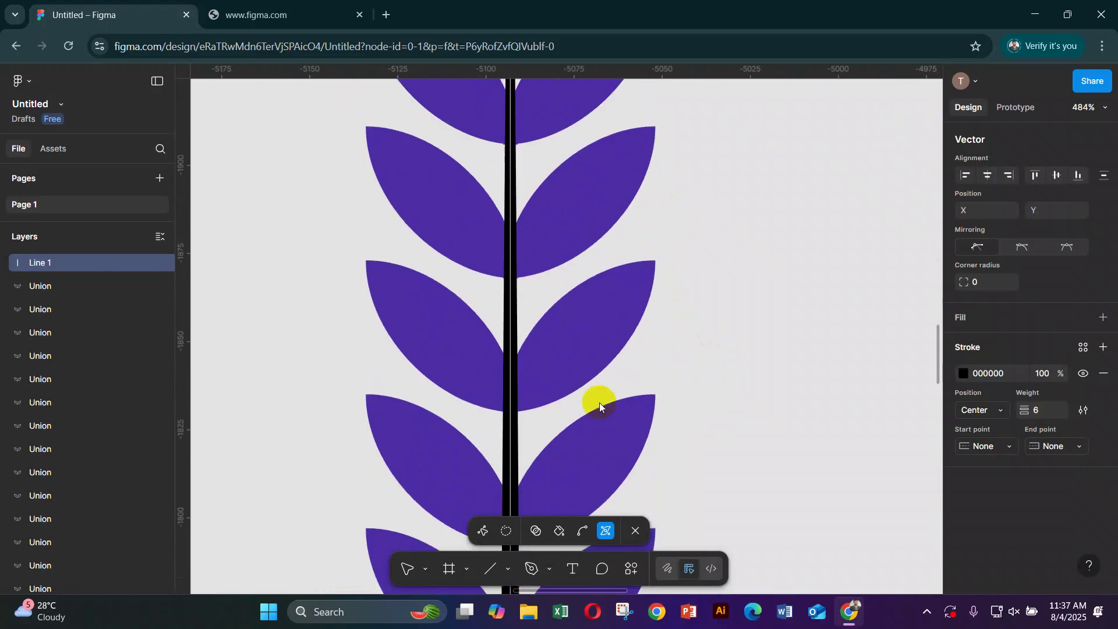
{"action": "scroll", "coordinate": [587, 428], "scroll_direction": "down", "scroll_amount": 6}
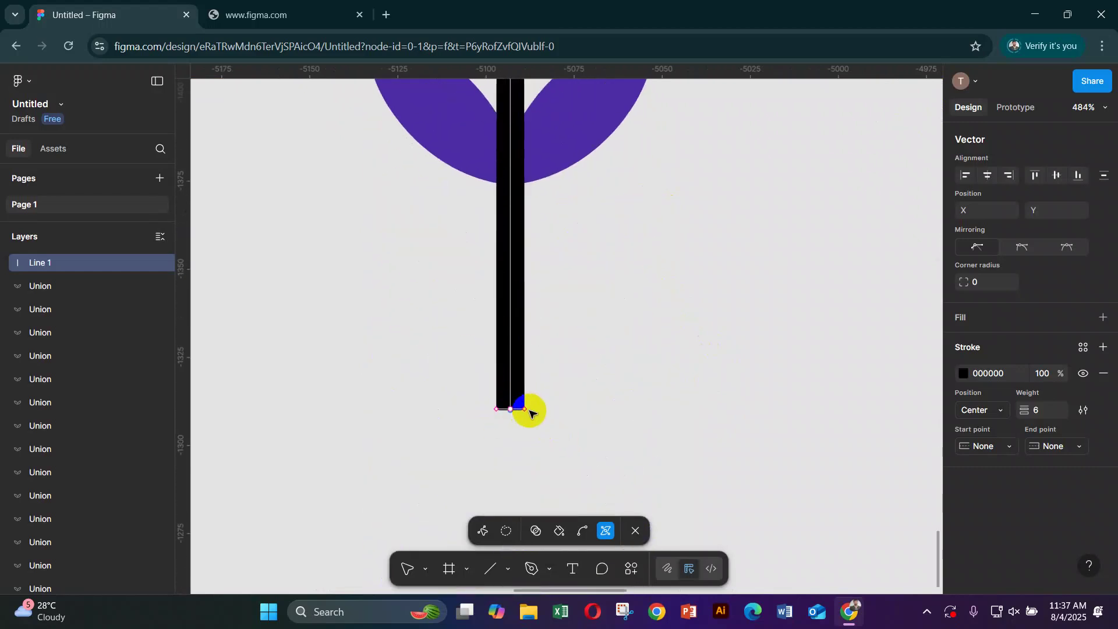
{"action": "left_click", "coordinate": [483, 531]}
{"action": "left_click_drag", "start_coordinate": [463, 387], "coordinate": [577, 443]}
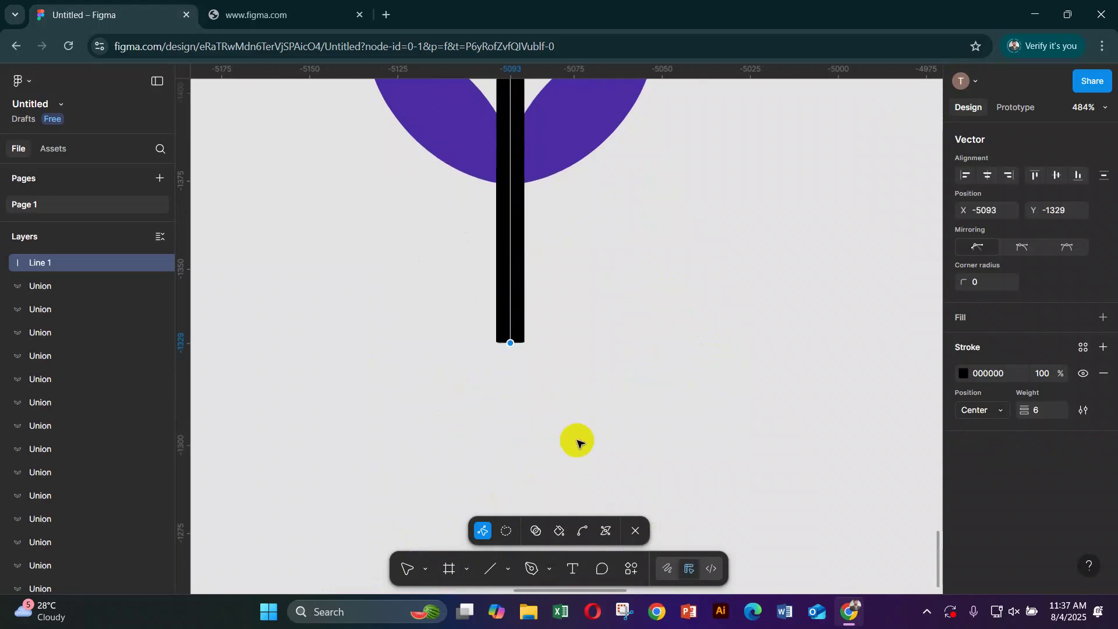
{"action": "scroll", "coordinate": [578, 442], "scroll_direction": "down", "scroll_amount": 10}
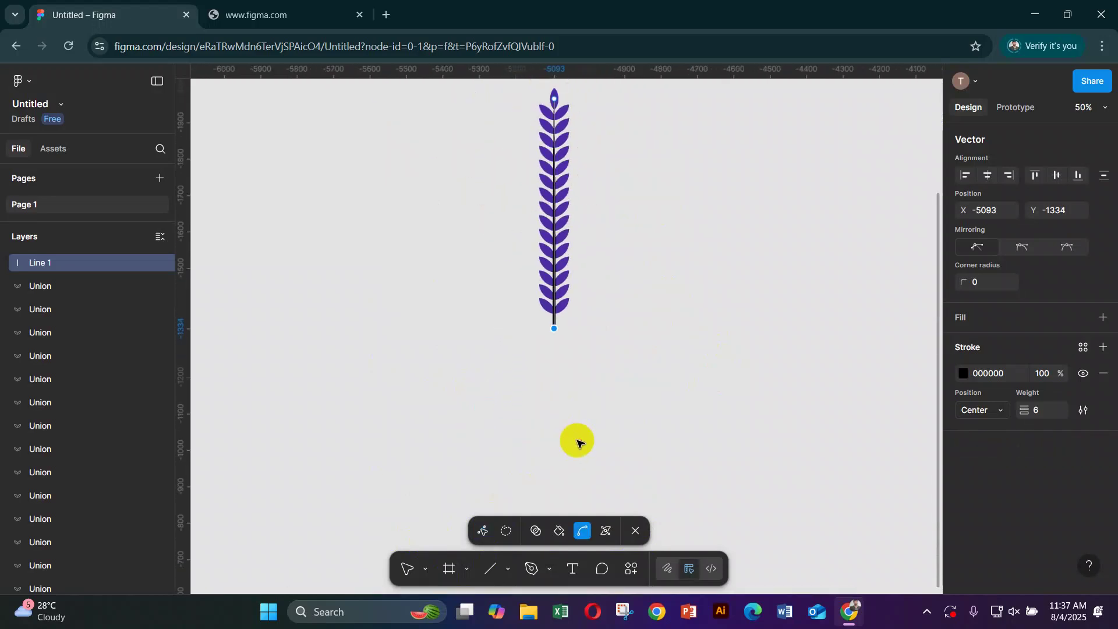
{"action": "scroll", "coordinate": [618, 260], "scroll_direction": "up", "scroll_amount": 3}
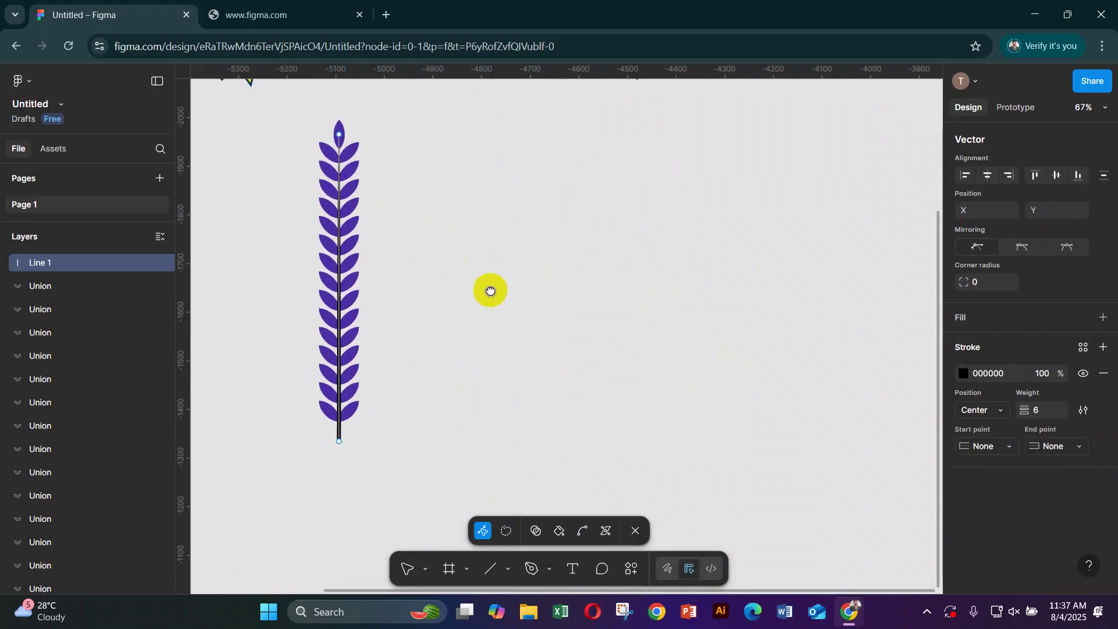
{"action": "scroll", "coordinate": [489, 290], "scroll_direction": "up", "scroll_amount": 5}
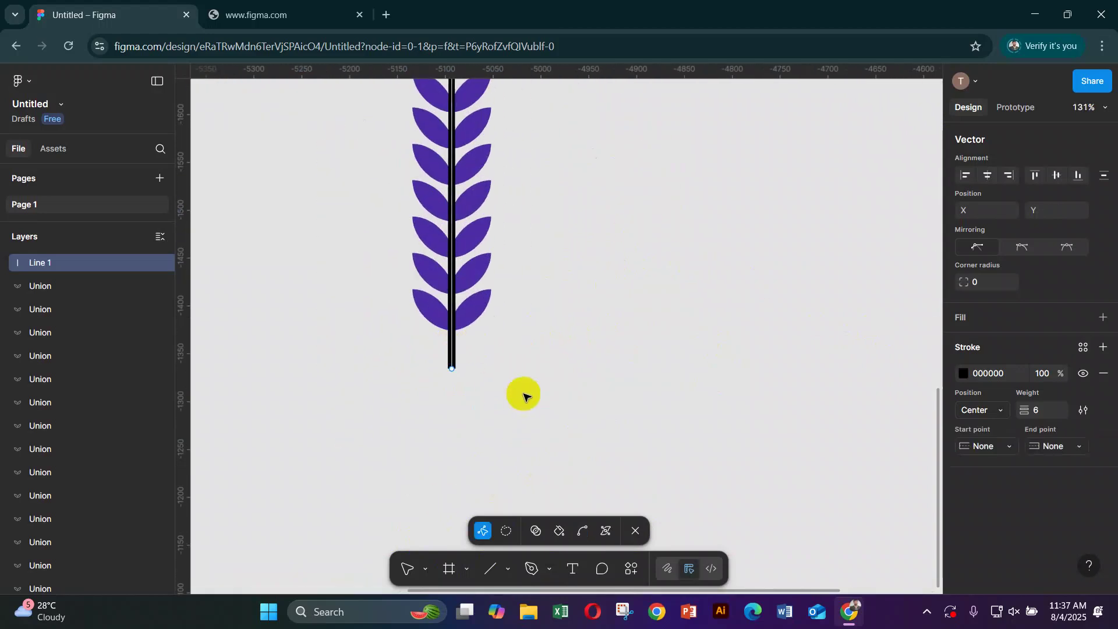
{"action": "left_click", "coordinate": [409, 568]}
{"action": "key", "text": "Escape"}
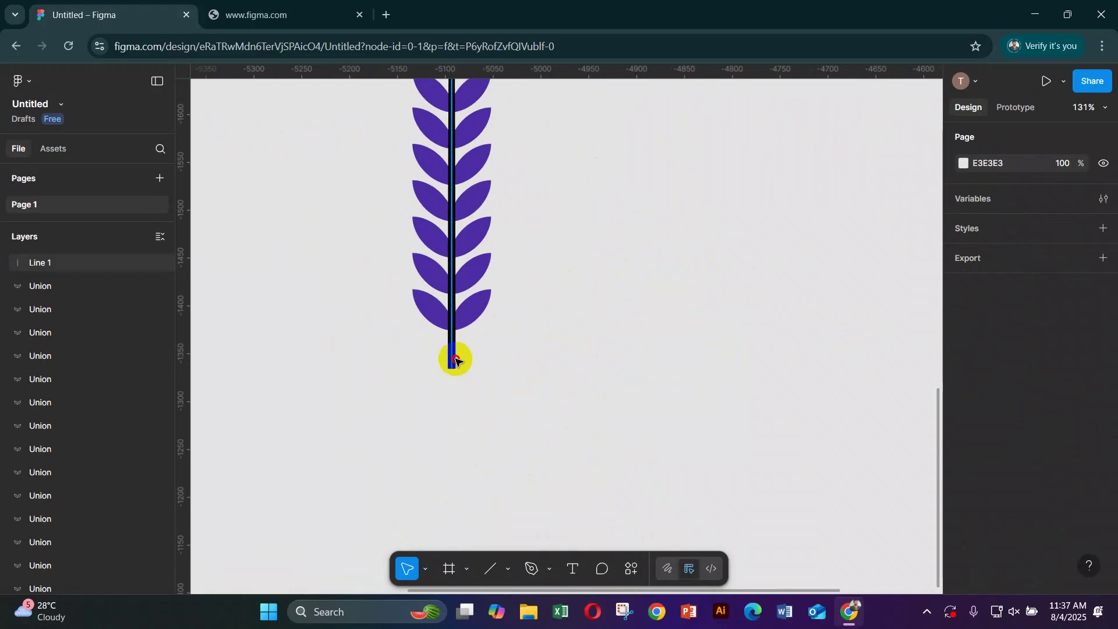
- Convert the tapered stem line into a filled shape with Outline stroke
{"action": "left_click", "coordinate": [458, 367]}
{"action": "right_click", "coordinate": [459, 367]}
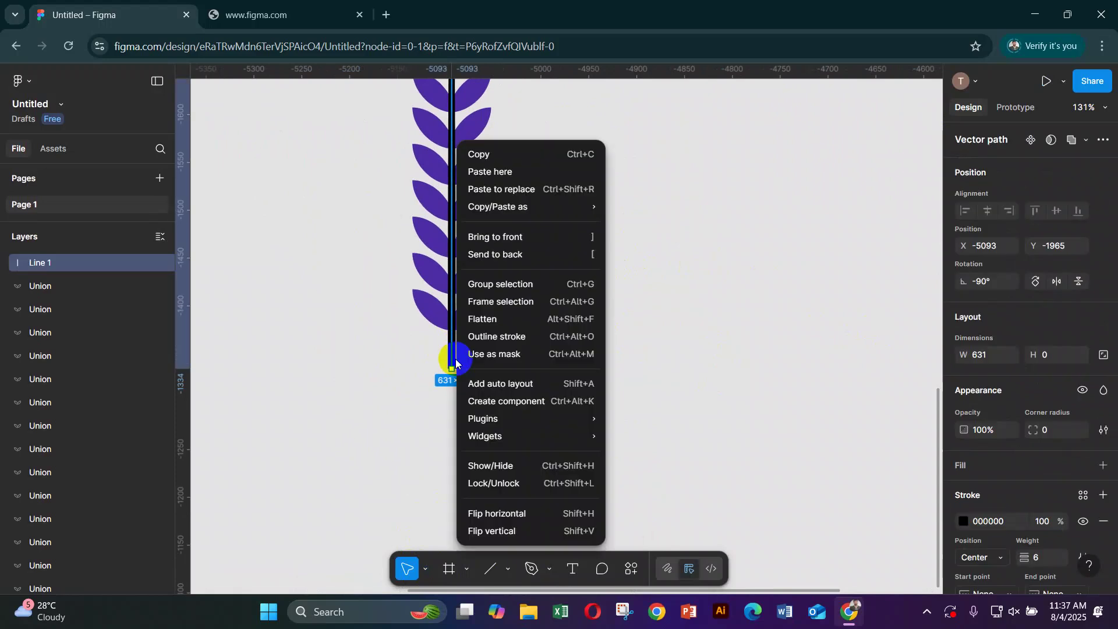
{"action": "left_click", "coordinate": [526, 336]}
- Combine the outlined stem and all the leaf shapes into one branch with a Union operation
{"action": "scroll", "coordinate": [529, 342], "scroll_direction": "up", "scroll_amount": 5}
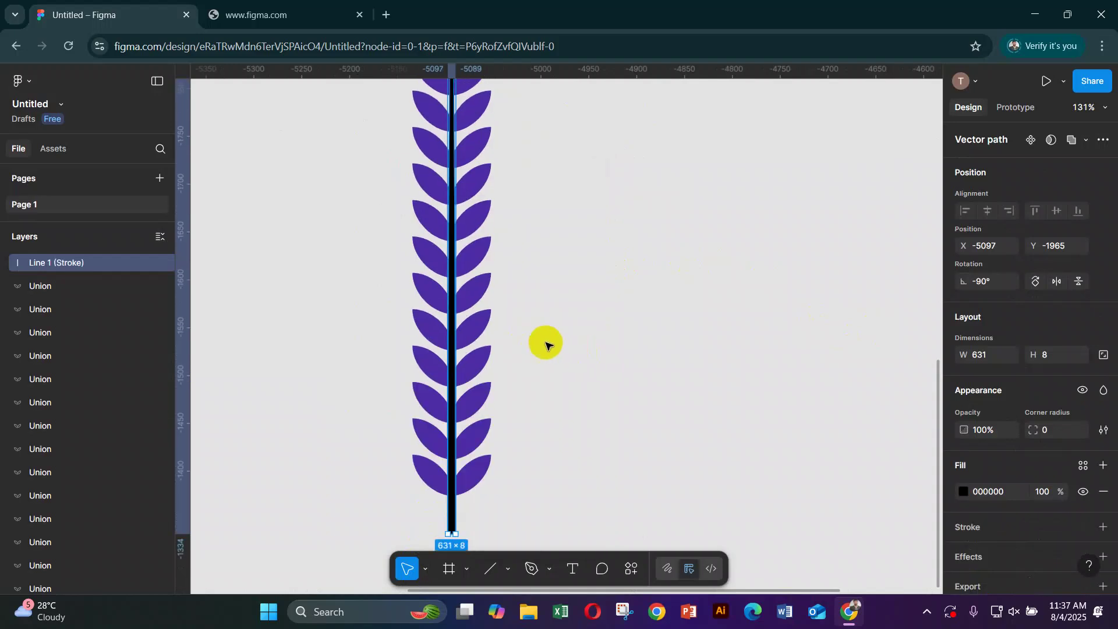
{"action": "left_click_drag", "start_coordinate": [378, 100], "coordinate": [582, 532]}
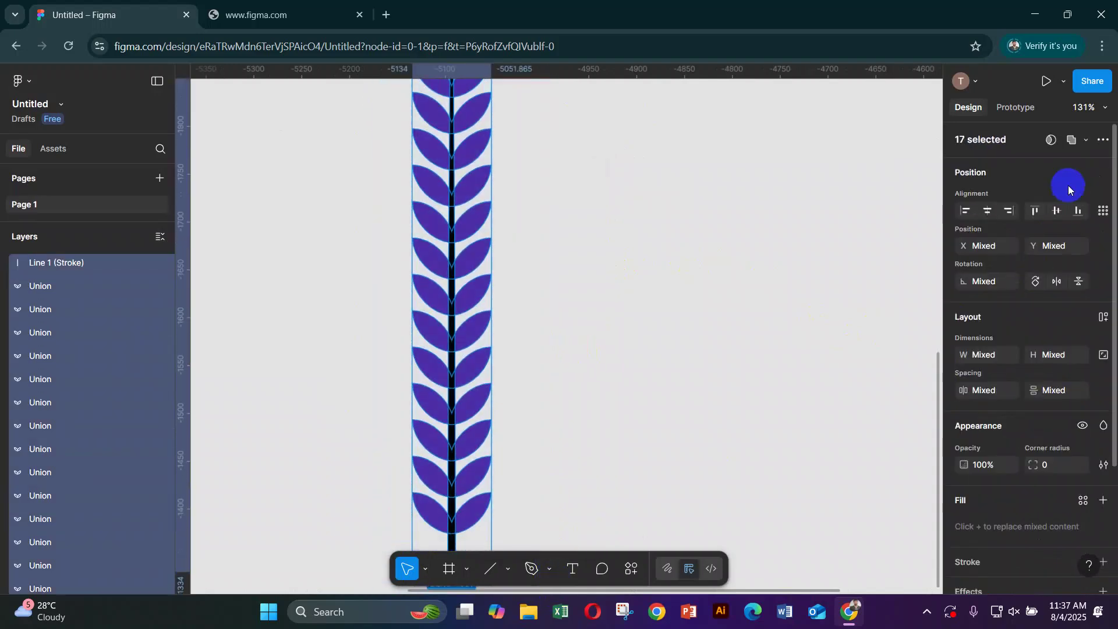
{"action": "left_click", "coordinate": [1071, 140]}
{"action": "scroll", "coordinate": [586, 294], "scroll_direction": "up", "scroll_amount": 4}
{"action": "scroll", "coordinate": [587, 296], "scroll_direction": "up", "scroll_amount": 1}
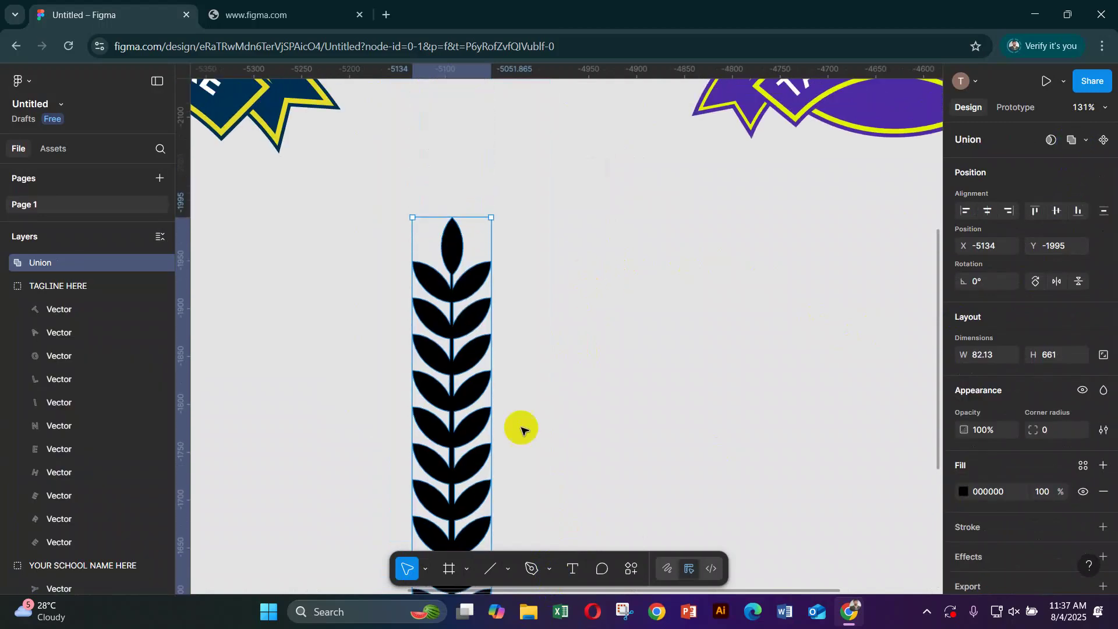
- Set the branch's fill to 4C2CA3 by sampling the purple of the nearby badge
{"action": "left_click", "coordinate": [964, 491]}
{"action": "left_click", "coordinate": [817, 448]}
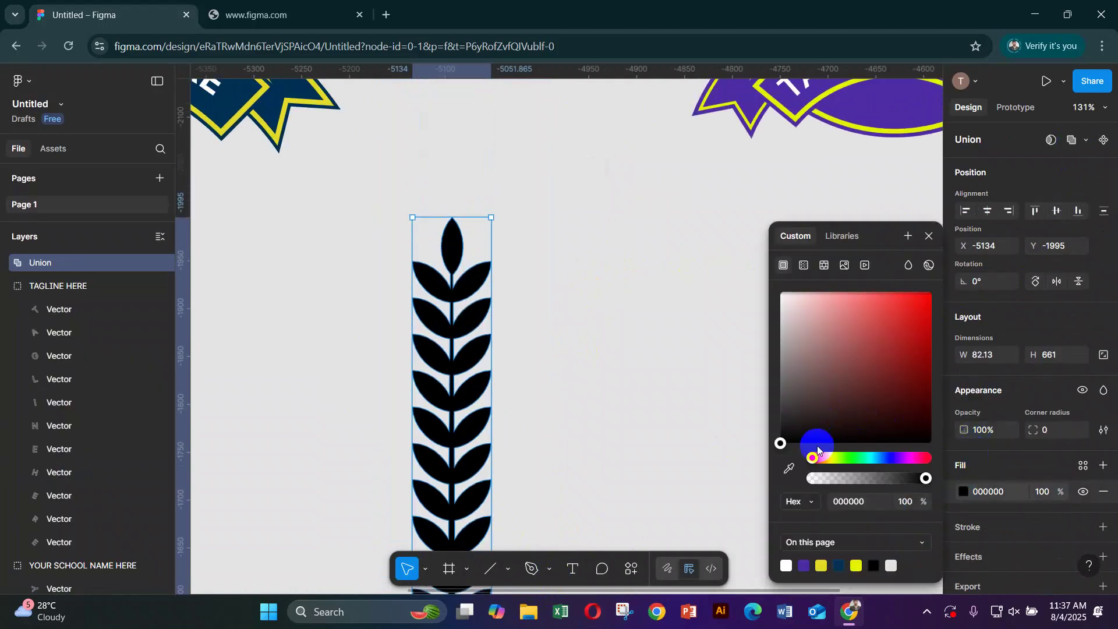
{"action": "left_click", "coordinate": [789, 466]}
{"action": "left_click", "coordinate": [712, 138]}
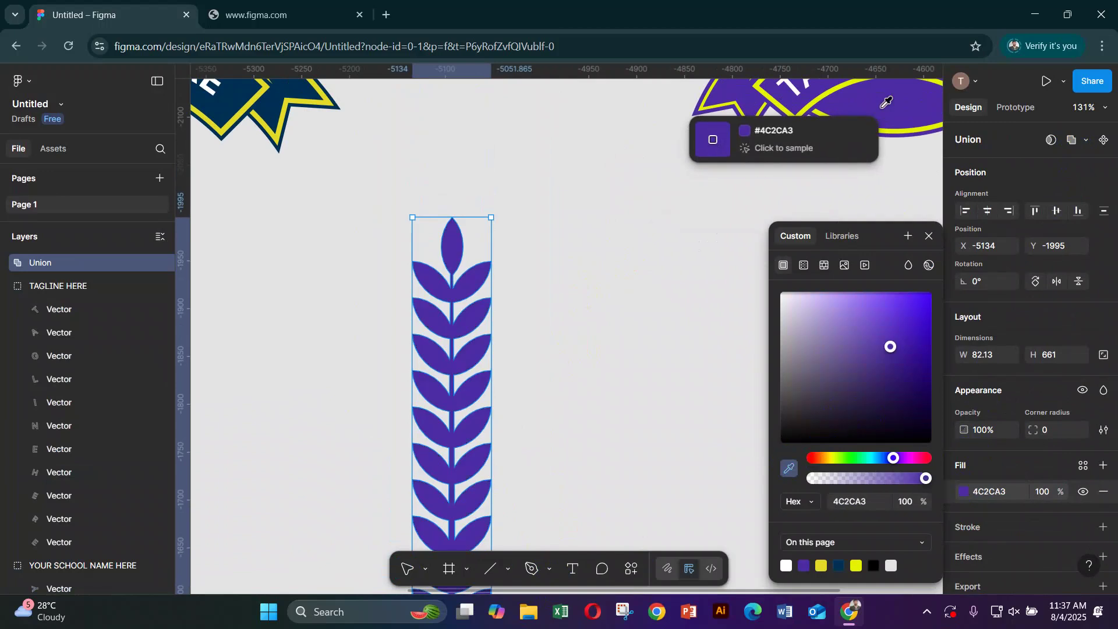
{"action": "left_click", "coordinate": [938, 235]}
- Flatten the branch and resize it to about 20 × 163 with a -90° rotation so it lies horizontally
{"action": "right_click", "coordinate": [466, 316]}
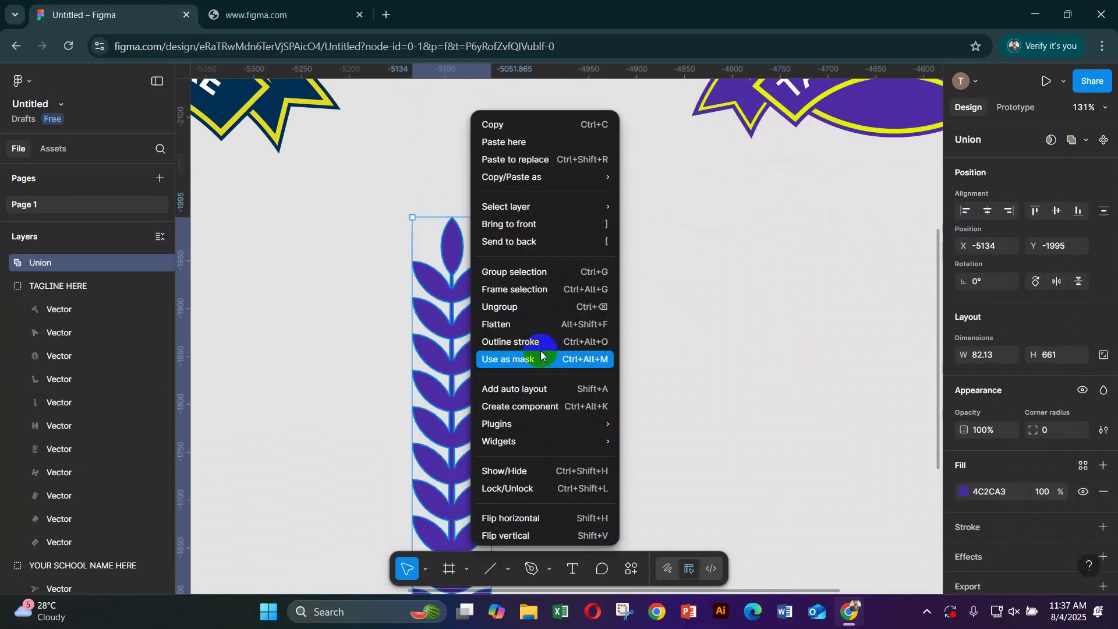
{"action": "left_click", "coordinate": [513, 323]}
{"action": "left_click_drag", "start_coordinate": [460, 219], "coordinate": [477, 434]}
{"action": "scroll", "coordinate": [489, 378], "scroll_direction": "down", "scroll_amount": 5}
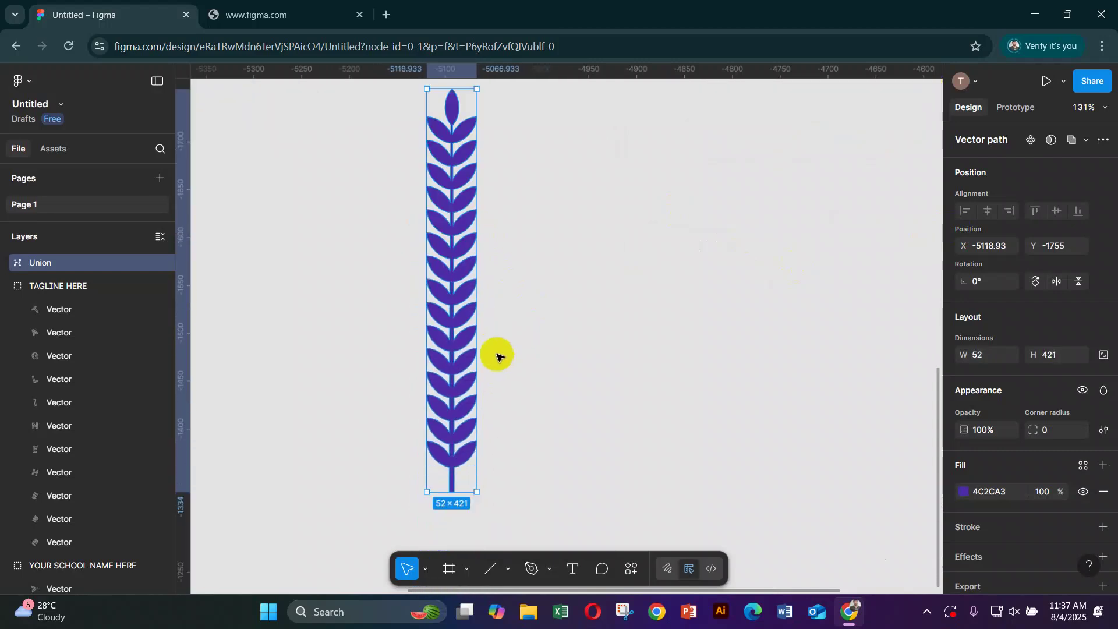
{"action": "left_click_drag", "start_coordinate": [447, 90], "coordinate": [519, 272]}
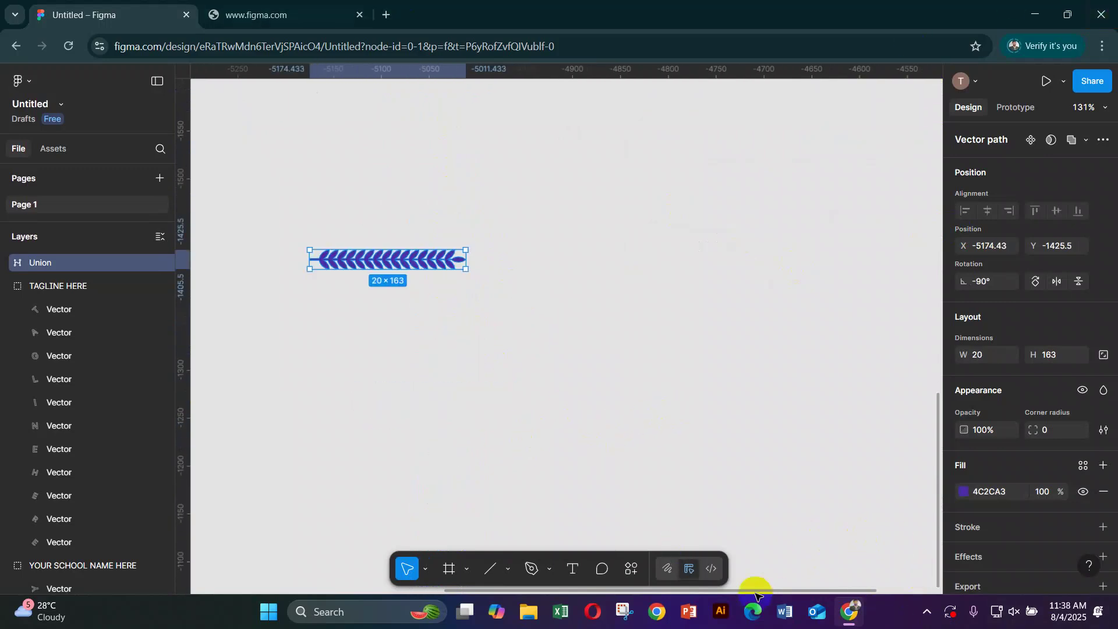
- Switch to Draw mode and create a stretch brush from the horizontal branch
{"action": "left_click", "coordinate": [668, 571]}
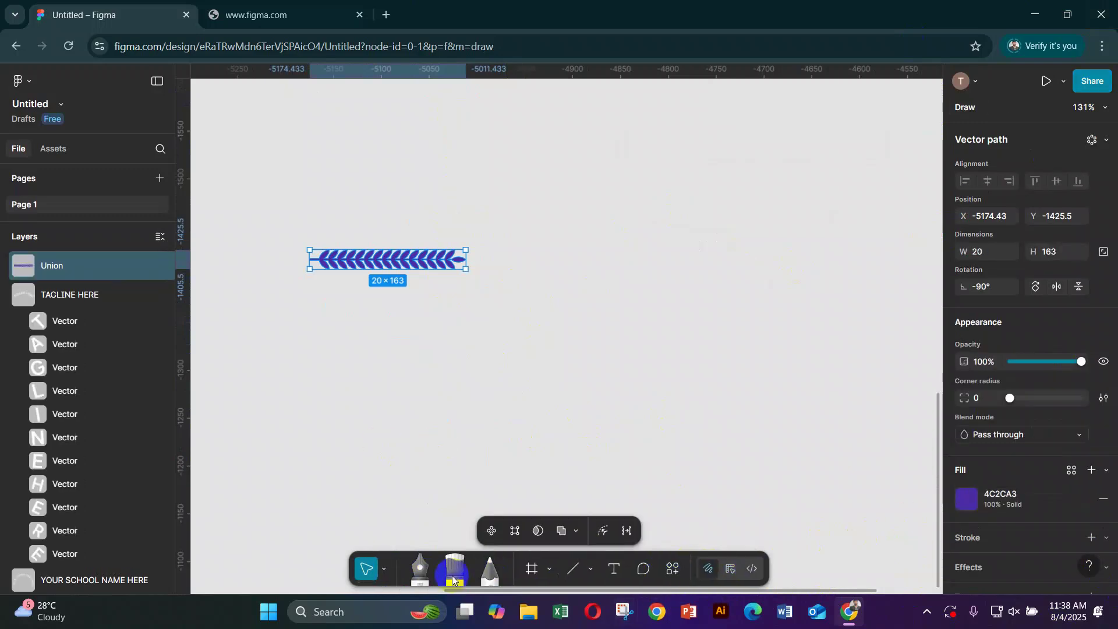
{"action": "left_click", "coordinate": [706, 572]}
{"action": "right_click", "coordinate": [432, 266]}
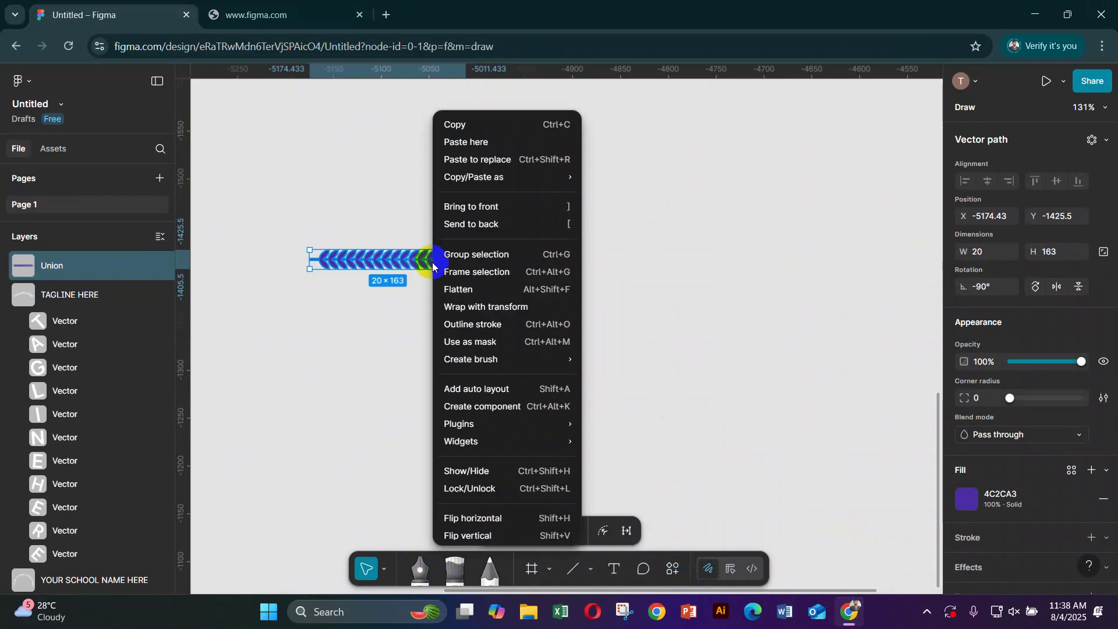
{"action": "mouse_move", "coordinate": [478, 365]}
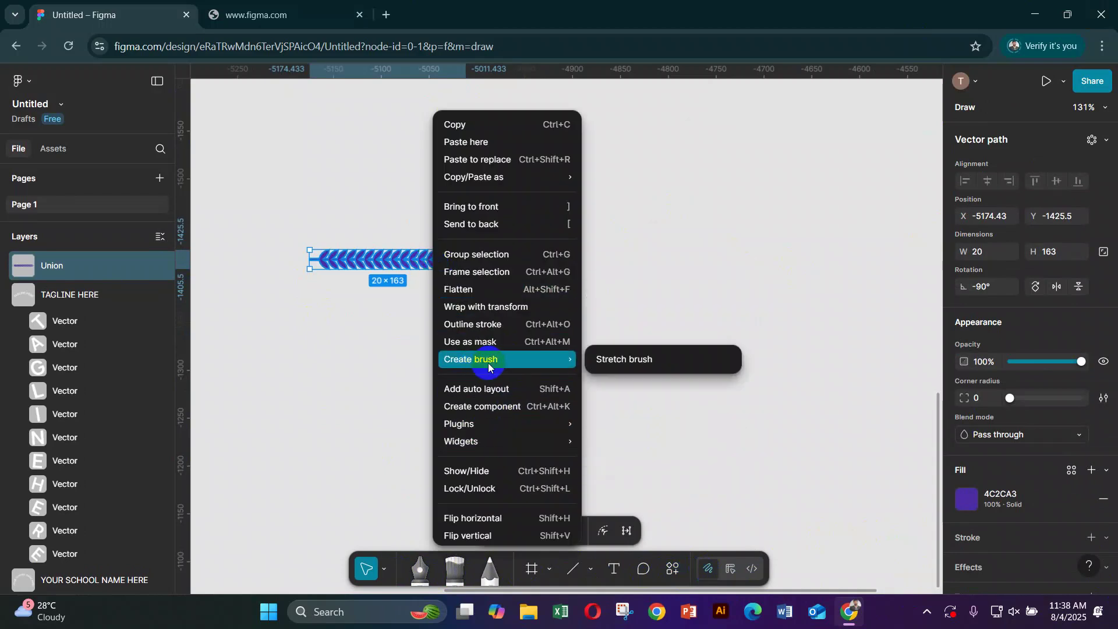
{"action": "left_click", "coordinate": [629, 359]}
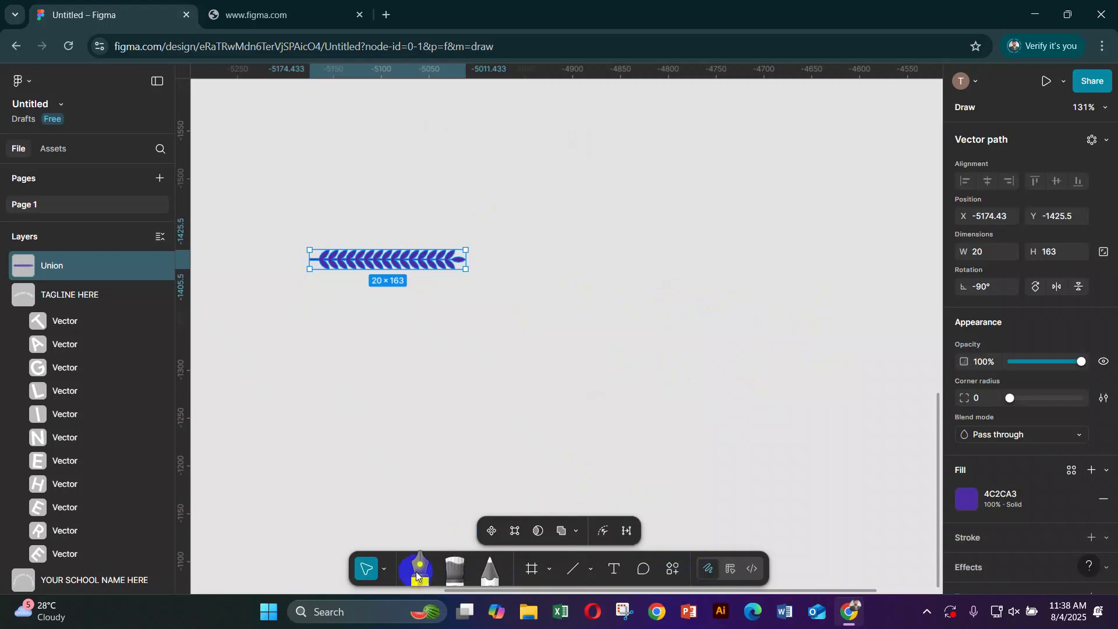
- Activate the Brush tool with the newly created branch brush, the last Union entry among the brushes
{"action": "left_click", "coordinate": [454, 568]}
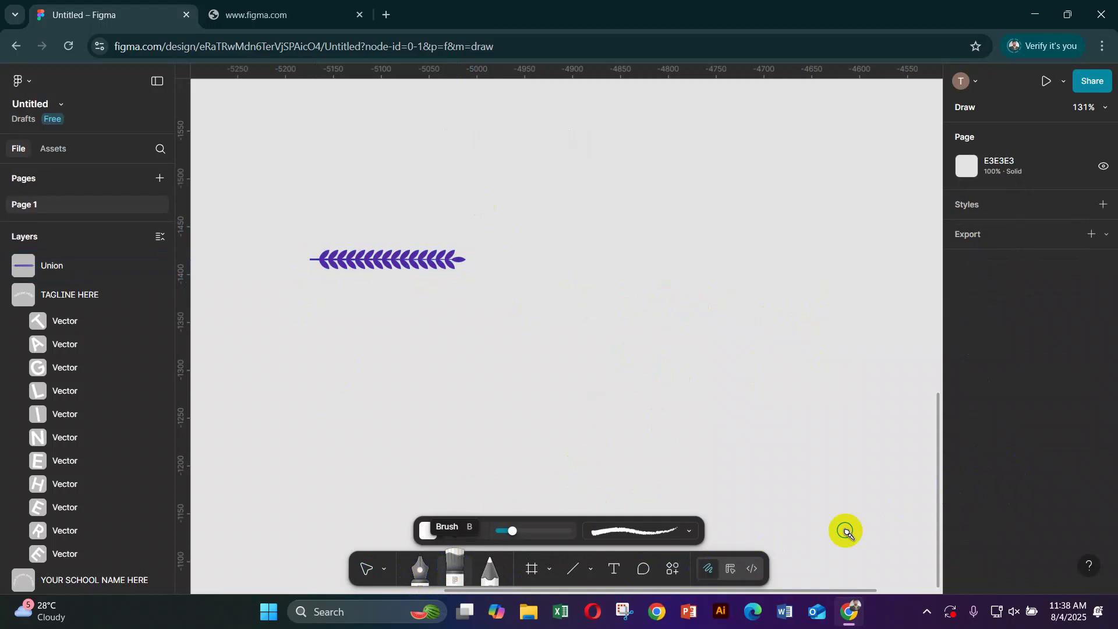
{"action": "left_click", "coordinate": [691, 531]}
{"action": "scroll", "coordinate": [705, 438], "scroll_direction": "down", "scroll_amount": 15}
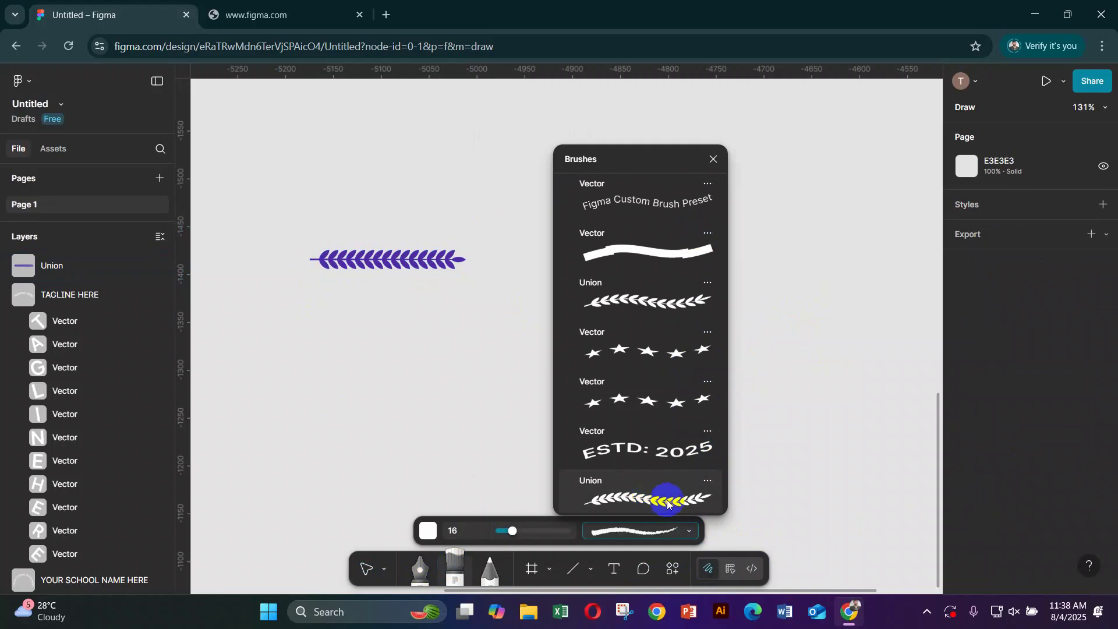
{"action": "left_click", "coordinate": [668, 502]}
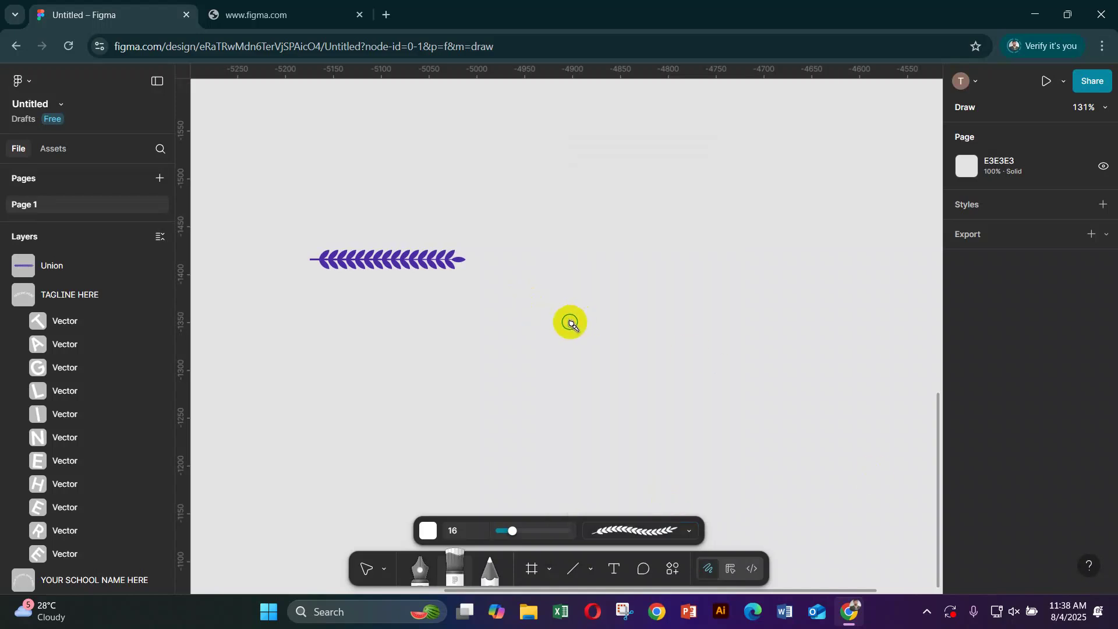
- Try the branch brush with a white horizontal stroke below the original branch, and undo it
{"action": "left_click_drag", "start_coordinate": [464, 342], "coordinate": [741, 352]}
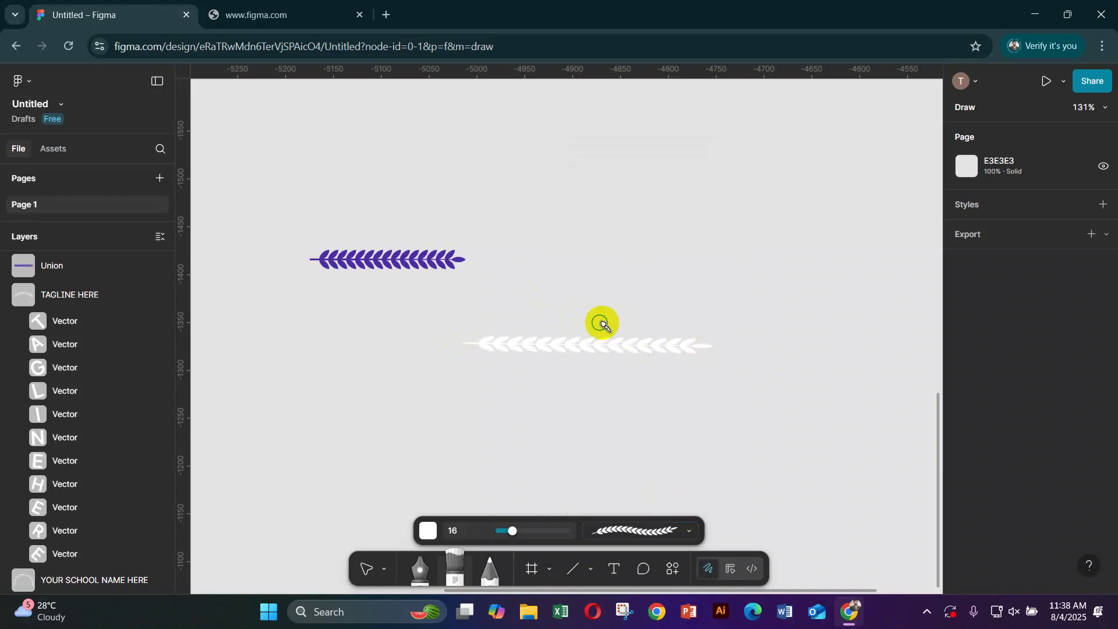
{"action": "key", "text": "ctrl+z"}
{"action": "left_click", "coordinate": [645, 431]}
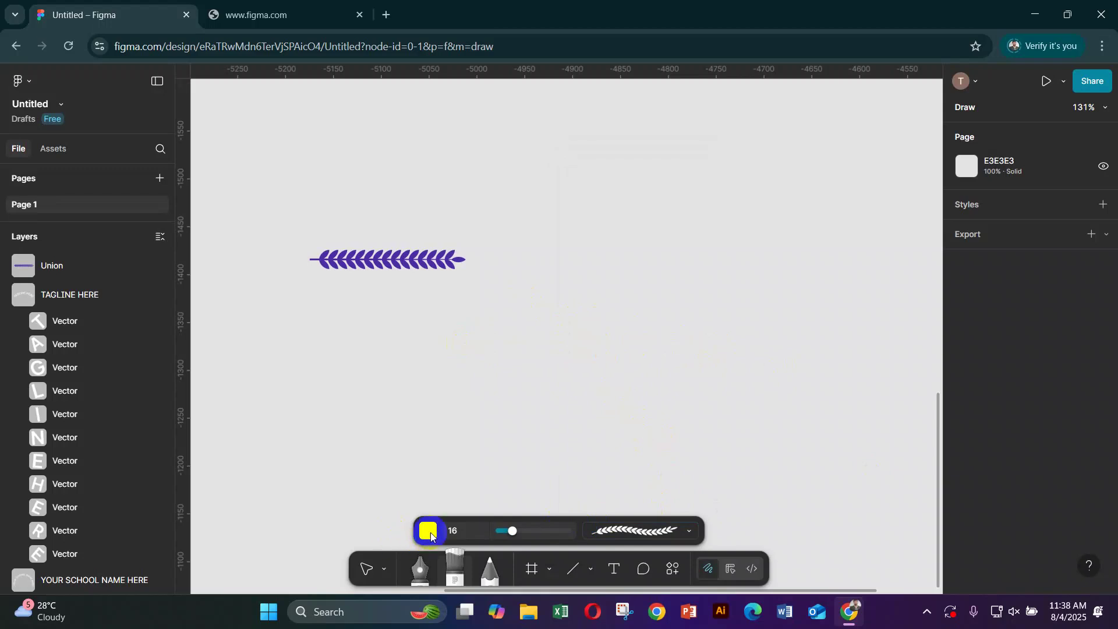
- Set the brush colour to the purple used on the page
{"action": "left_click", "coordinate": [430, 532]}
{"action": "left_click", "coordinate": [492, 330]}
{"action": "left_click", "coordinate": [491, 265]}
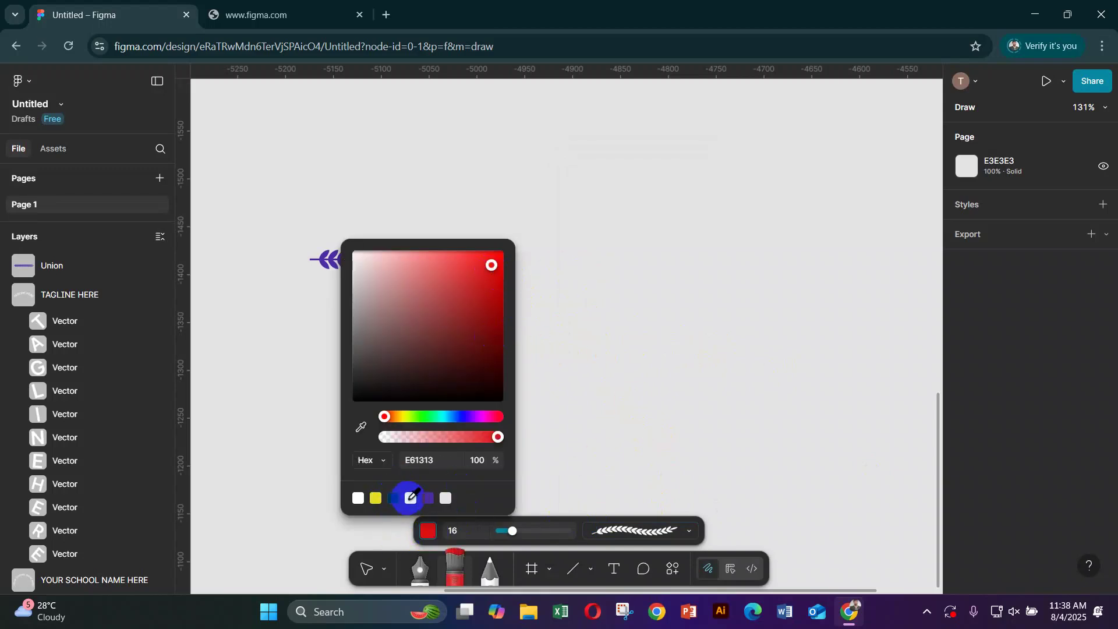
{"action": "left_click_drag", "start_coordinate": [412, 495], "coordinate": [421, 499]}
{"action": "left_click", "coordinate": [429, 497]}
- Try the purple branch brush with several curved strokes on the empty canvas, and undo them all
{"action": "mouse_move", "coordinate": [591, 366]}
{"action": "left_mouse_down"}
{"action": "mouse_move", "coordinate": [692, 322]}
{"action": "mouse_move", "coordinate": [805, 327]}
{"action": "left_mouse_up"}
{"action": "left_click_drag", "start_coordinate": [577, 295], "coordinate": [785, 216]}
{"action": "left_click_drag", "start_coordinate": [556, 247], "coordinate": [689, 142]}
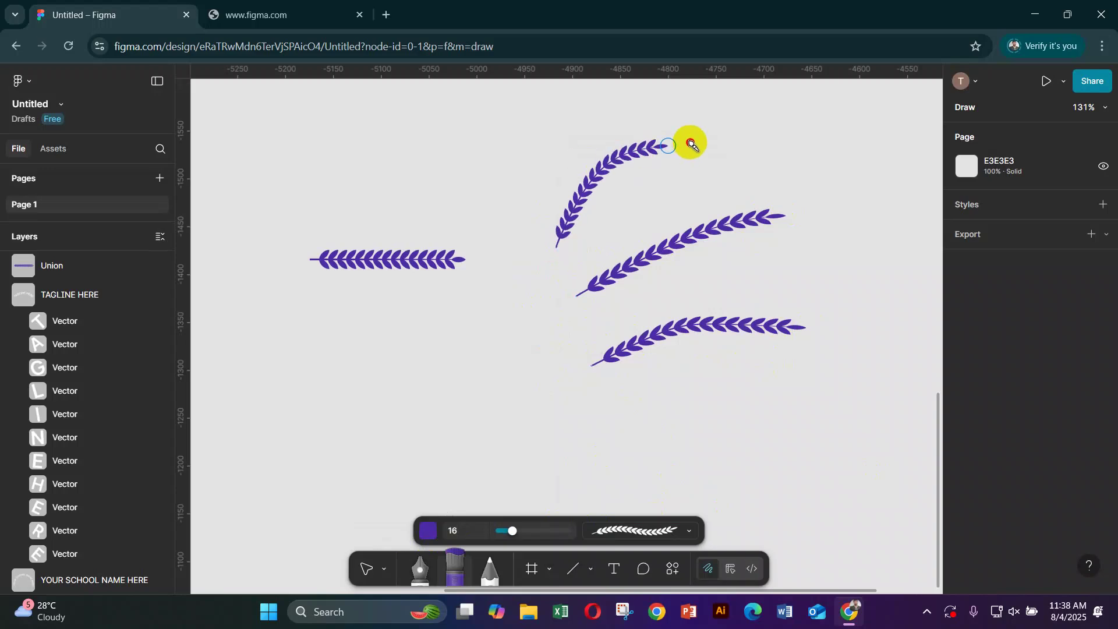
{"action": "left_click_drag", "start_coordinate": [438, 411], "coordinate": [534, 252]}
{"action": "left_click_drag", "start_coordinate": [511, 398], "coordinate": [574, 314]}
{"action": "key", "text": "ctrl+z"}
{"action": "key", "text": "ctrl+z"}
{"action": "key", "text": "ctrl+z"}
{"action": "key", "text": "ctrl+z"}
{"action": "key", "text": "ctrl+z"}
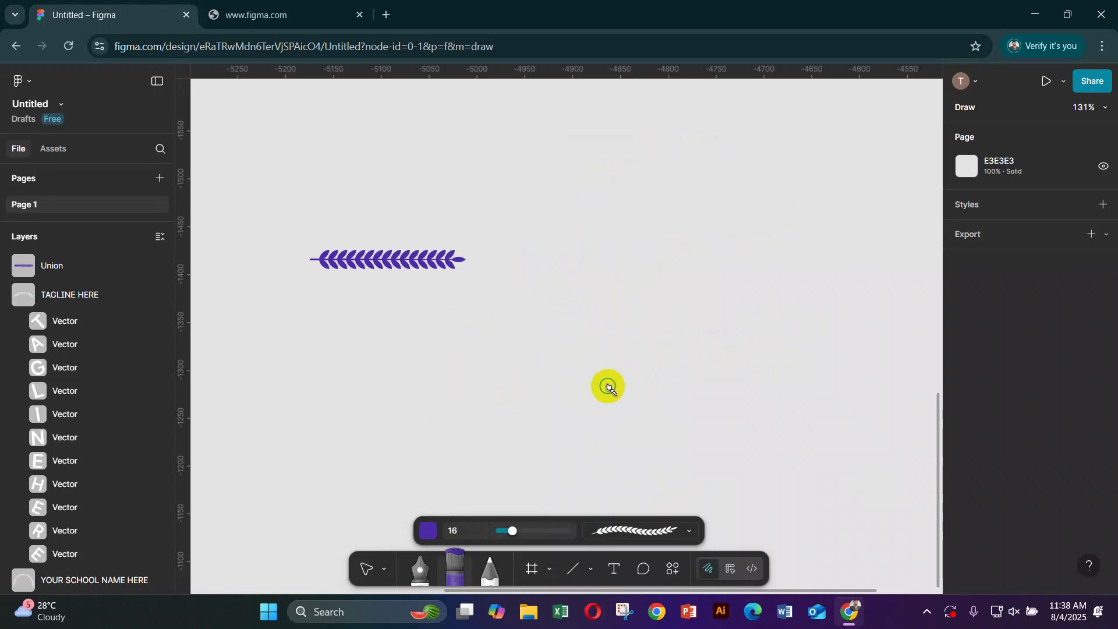
- Paint a vertical branch stroke about 138 tall beside the original branch, and delete it
{"action": "left_click_drag", "start_coordinate": [628, 403], "coordinate": [630, 271]}
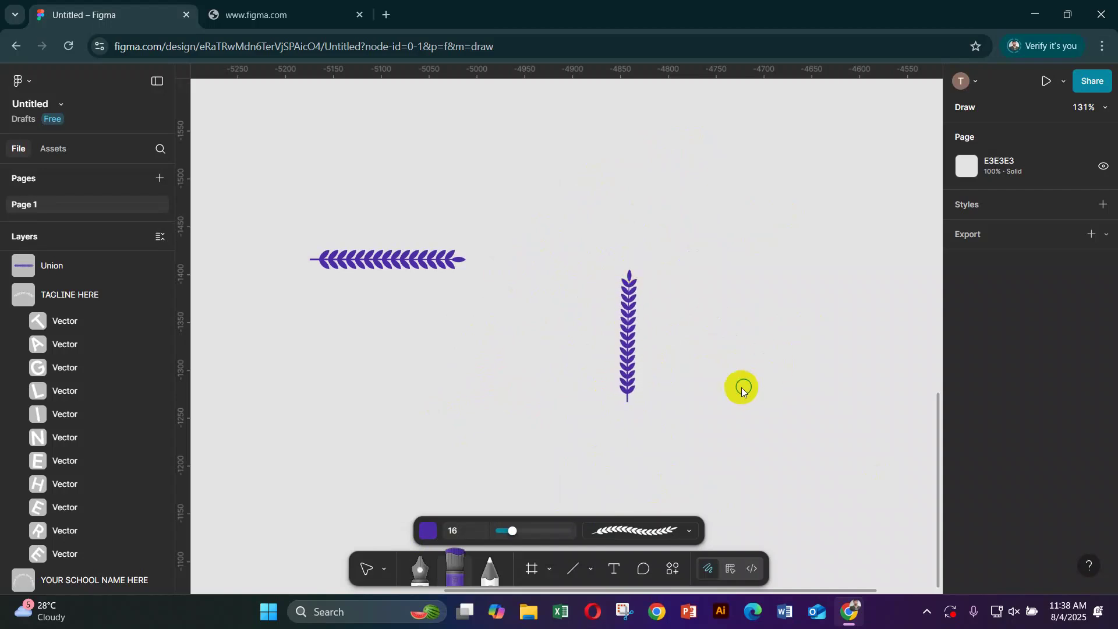
{"action": "left_click", "coordinate": [361, 569]}
{"action": "scroll", "coordinate": [611, 337], "scroll_direction": "up", "scroll_amount": 1}
{"action": "mouse_move", "coordinate": [653, 336]}
{"action": "left_mouse_down"}
{"action": "mouse_move", "coordinate": [778, 248]}
{"action": "mouse_move", "coordinate": [425, 448]}
{"action": "left_mouse_up"}
{"action": "scroll", "coordinate": [413, 444], "scroll_direction": "down", "scroll_amount": 5}
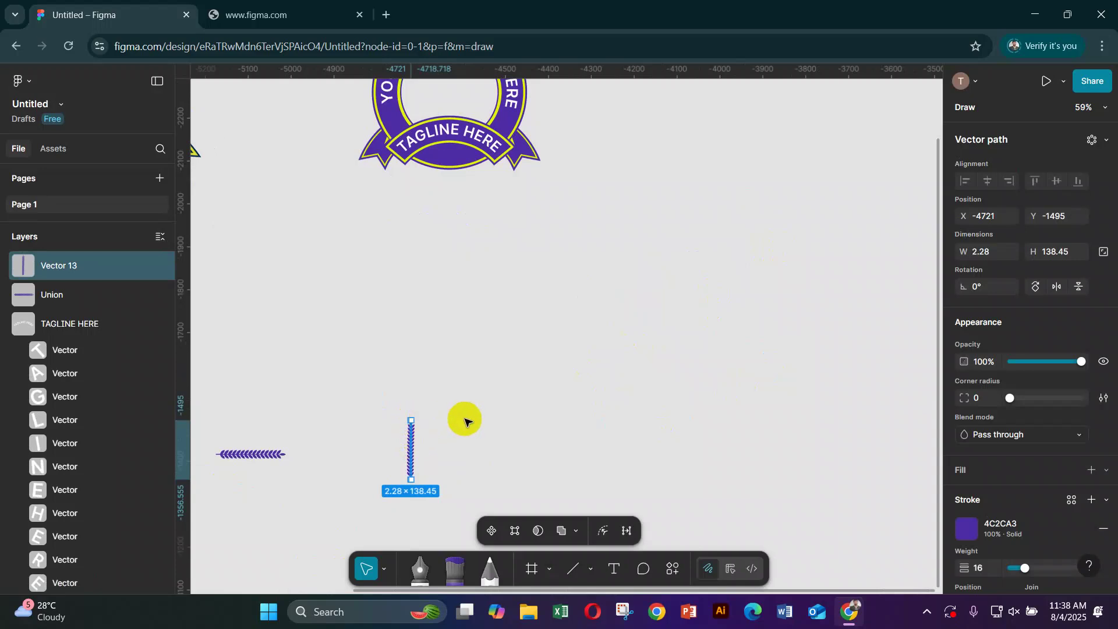
{"action": "key", "text": "Delete"}
- Paint a straight vertical purple stroke about 139 tall with the custom branch brush along the left inner side of the badge ring
{"action": "left_click", "coordinate": [458, 568]}
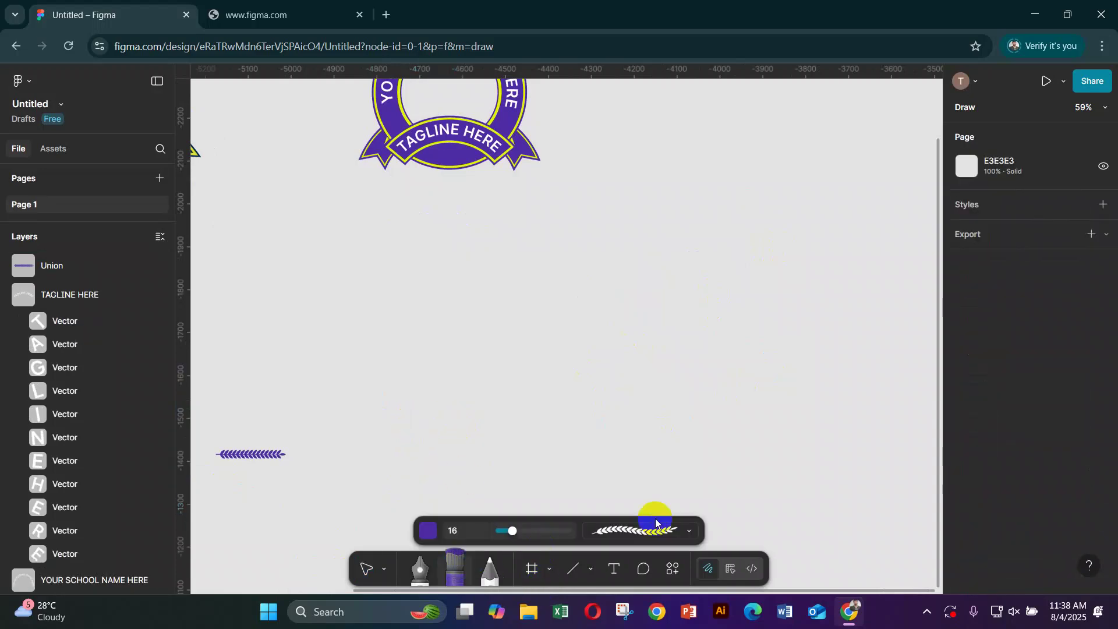
{"action": "left_click", "coordinate": [650, 533]}
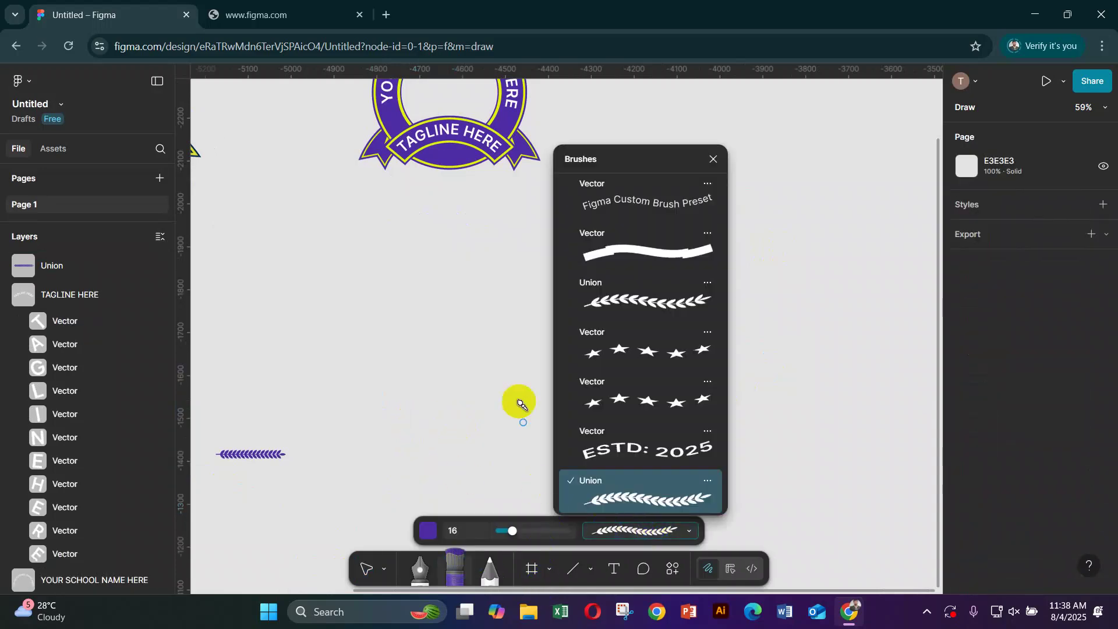
{"action": "left_click", "coordinate": [654, 498]}
{"action": "scroll", "coordinate": [482, 441], "scroll_direction": "up", "scroll_amount": 5}
{"action": "scroll", "coordinate": [474, 420], "scroll_direction": "up", "scroll_amount": 5}
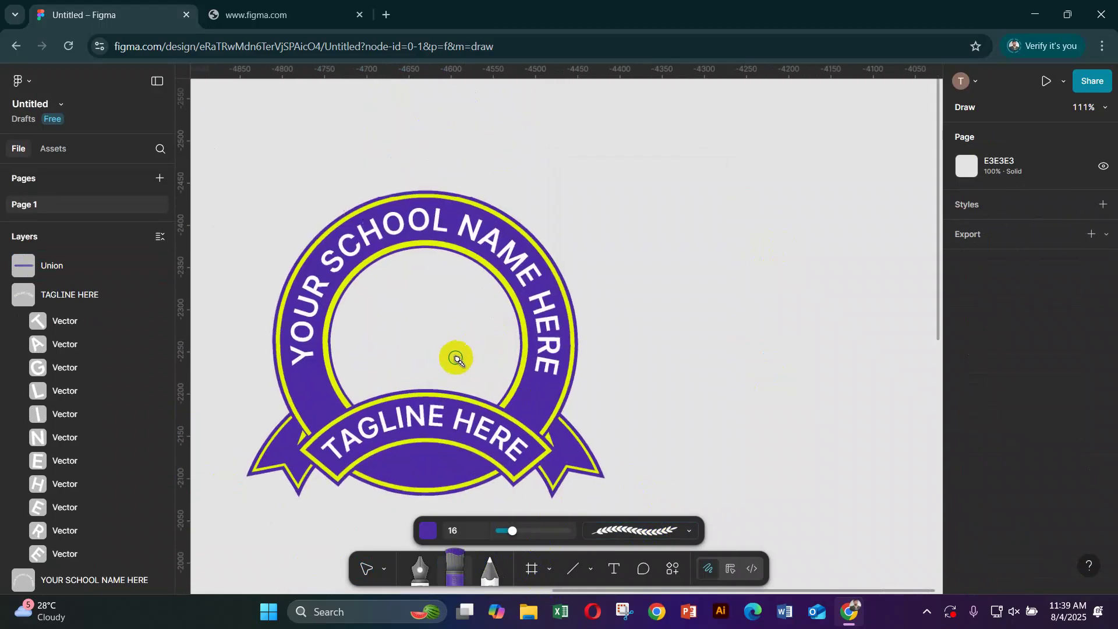
{"action": "mouse_move", "coordinate": [345, 398]}
{"action": "left_mouse_down"}
{"action": "mouse_move", "coordinate": [344, 309]}
{"action": "mouse_move", "coordinate": [362, 309]}
{"action": "mouse_move", "coordinate": [343, 280]}
{"action": "mouse_move", "coordinate": [343, 409]}
{"action": "left_mouse_up"}
{"action": "key", "text": "ctrl+z"}
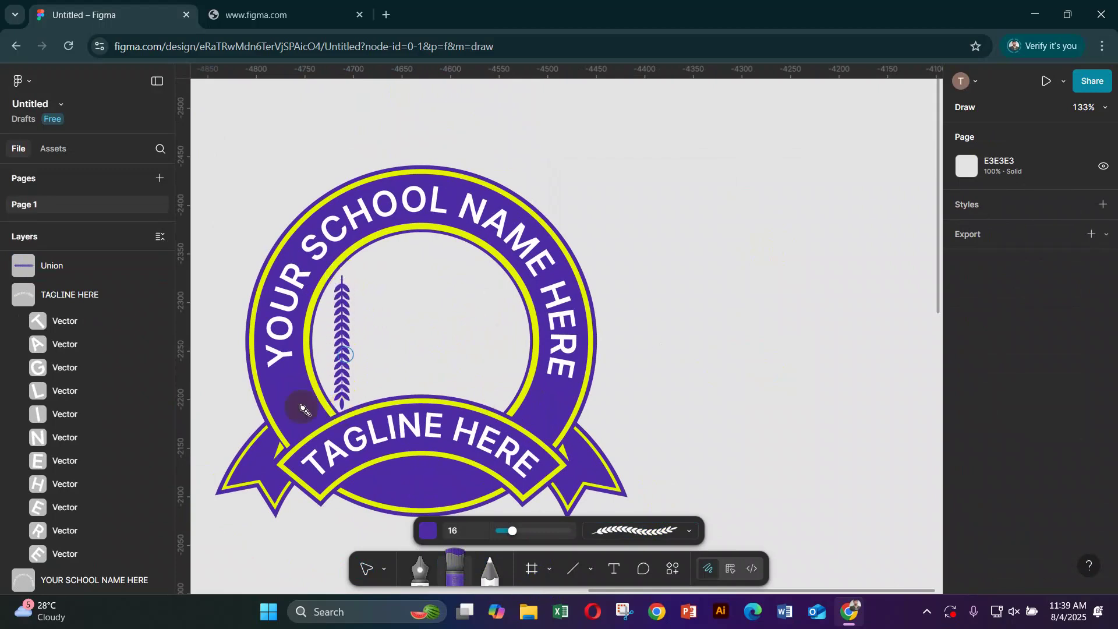
- Rotate the new branch stroke inside the badge ring by 180°
{"action": "left_click", "coordinate": [367, 567]}
{"action": "left_click", "coordinate": [352, 278]}
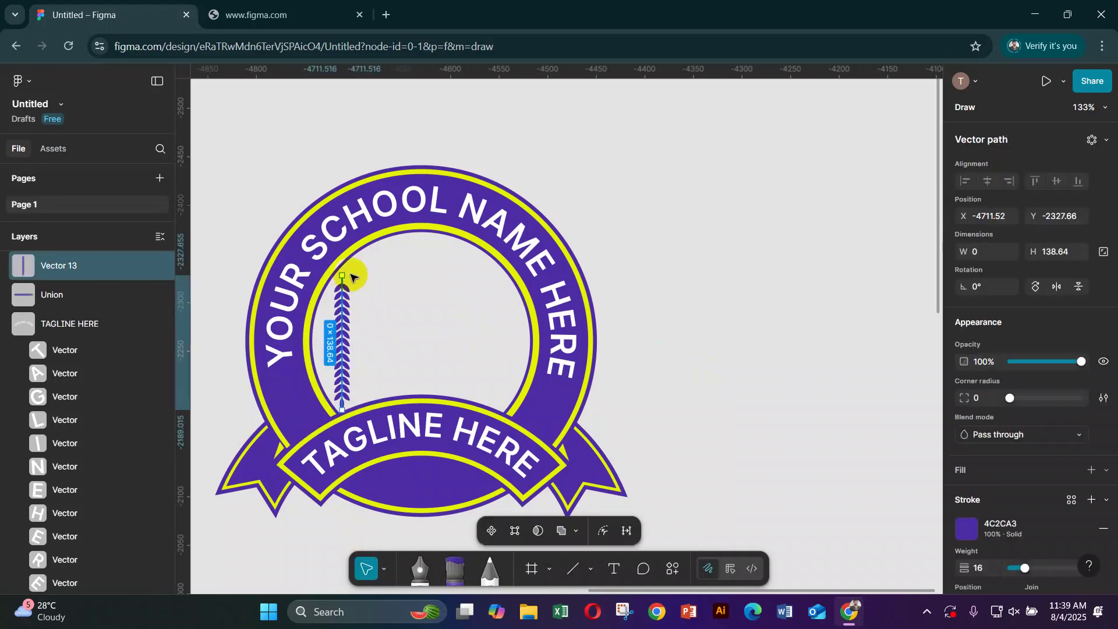
{"action": "mouse_move", "coordinate": [351, 273]}
{"action": "left_mouse_down"}
{"action": "mouse_move", "coordinate": [314, 425]}
{"action": "mouse_move", "coordinate": [334, 440]}
{"action": "left_mouse_up"}
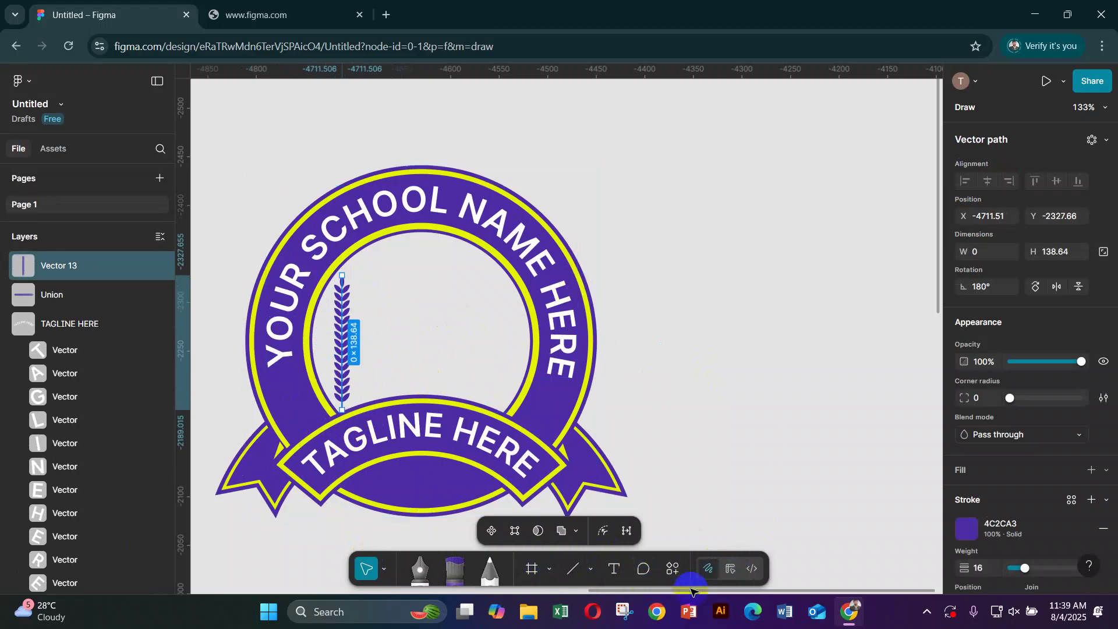
- Edit the branch stroke's path in design mode and bend its middle outward toward the left side of the ring
{"action": "left_click", "coordinate": [731, 570]}
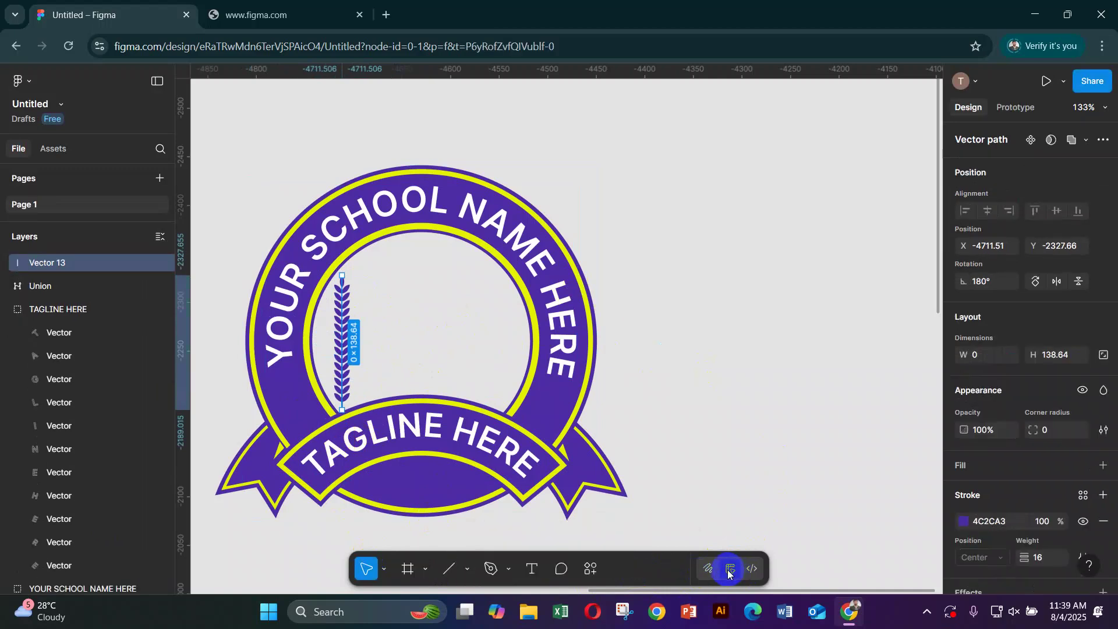
{"action": "double_click", "coordinate": [344, 309]}
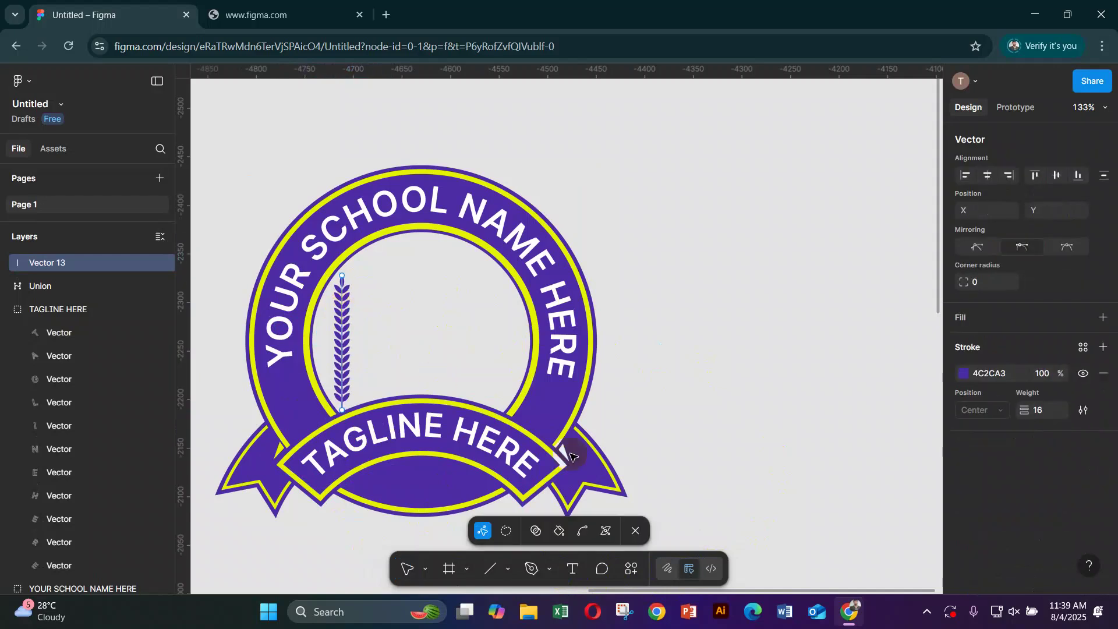
{"action": "left_click", "coordinate": [589, 534]}
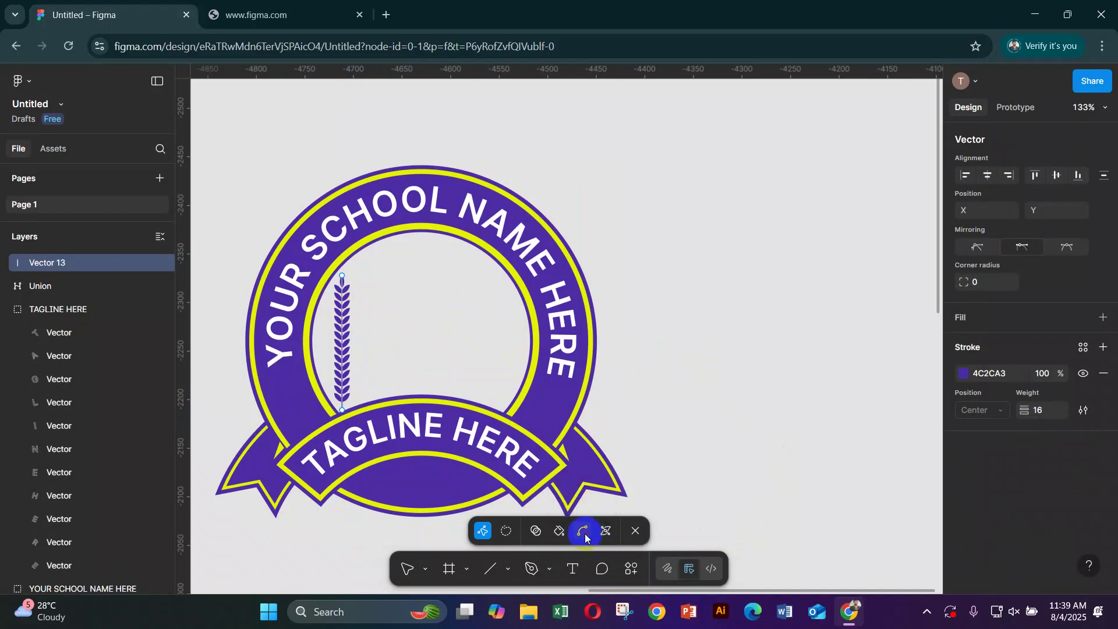
{"action": "left_click_drag", "start_coordinate": [343, 348], "coordinate": [327, 347]}
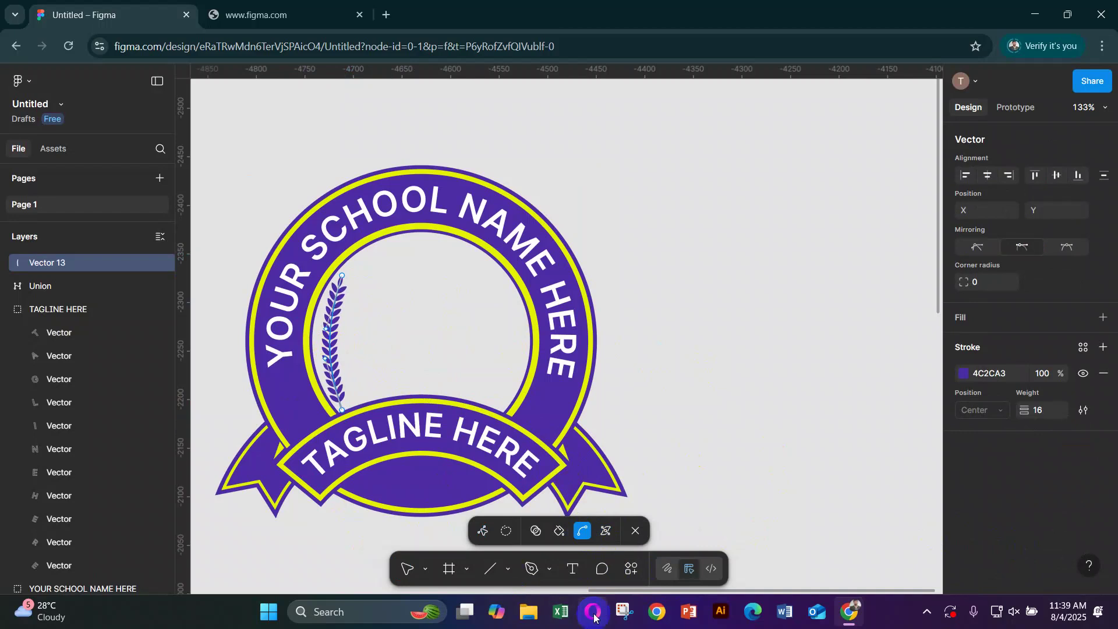
- Move the branch's upper anchor toward the ring's top centre and reshape the curve handles to follow the ring's inner edge
{"action": "left_click", "coordinate": [482, 531]}
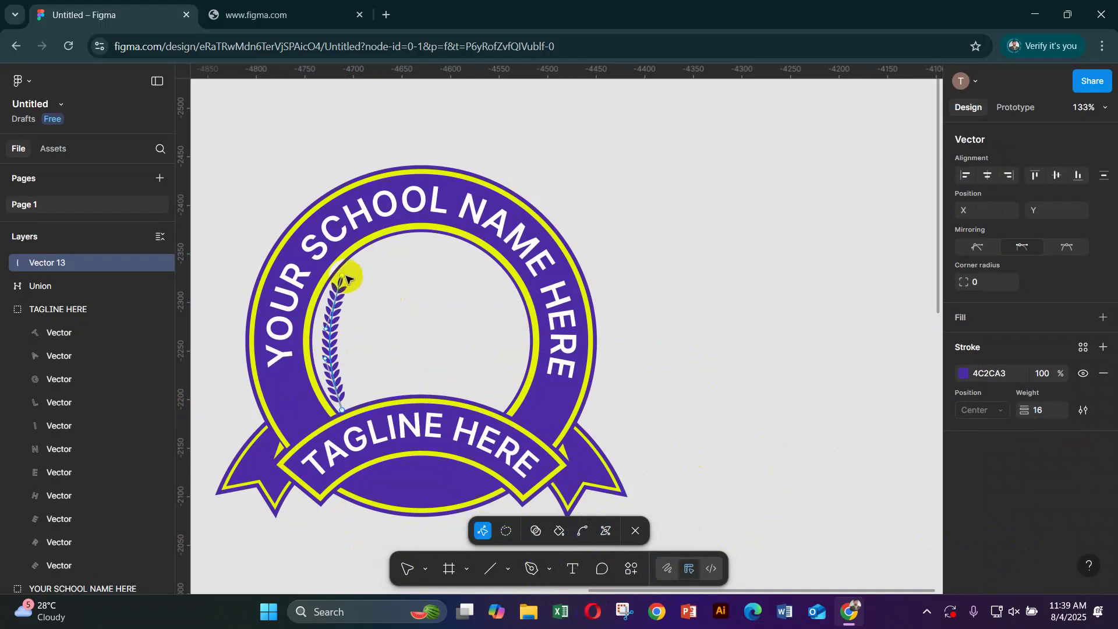
{"action": "left_click_drag", "start_coordinate": [345, 277], "coordinate": [404, 245]}
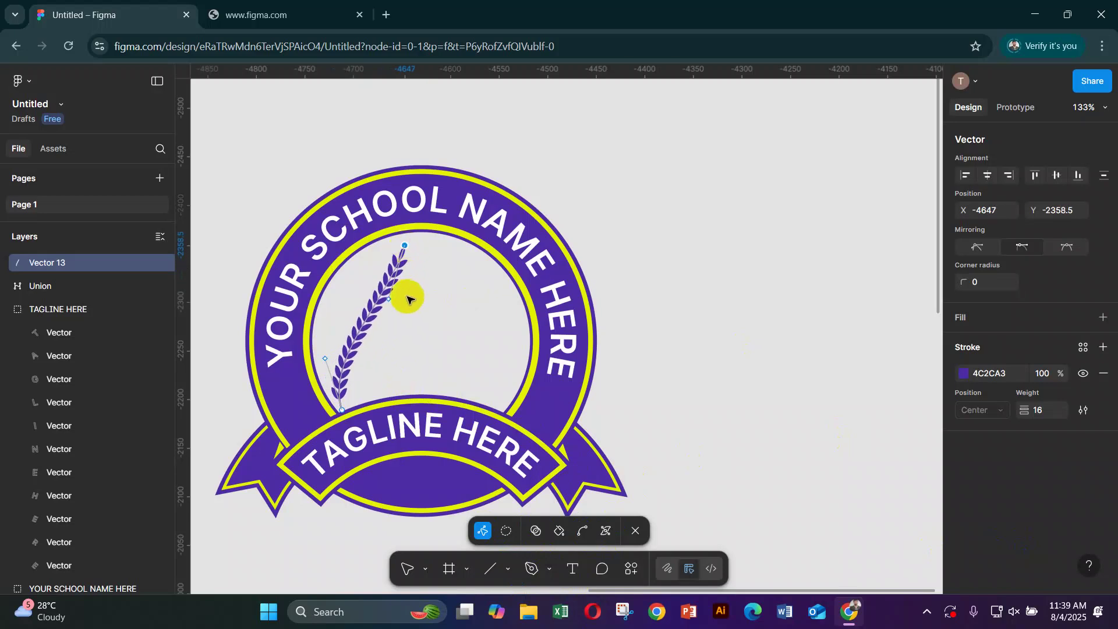
{"action": "left_click_drag", "start_coordinate": [393, 300], "coordinate": [361, 402]}
{"action": "scroll", "coordinate": [389, 398], "scroll_direction": "up", "scroll_amount": 5}
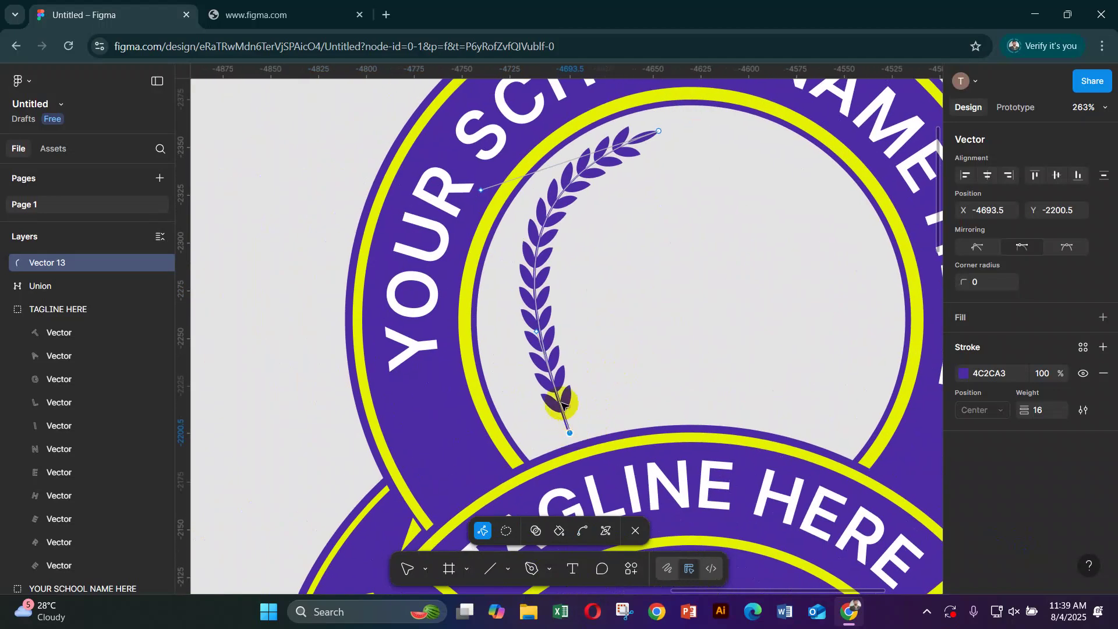
{"action": "left_click_drag", "start_coordinate": [534, 335], "coordinate": [501, 378]}
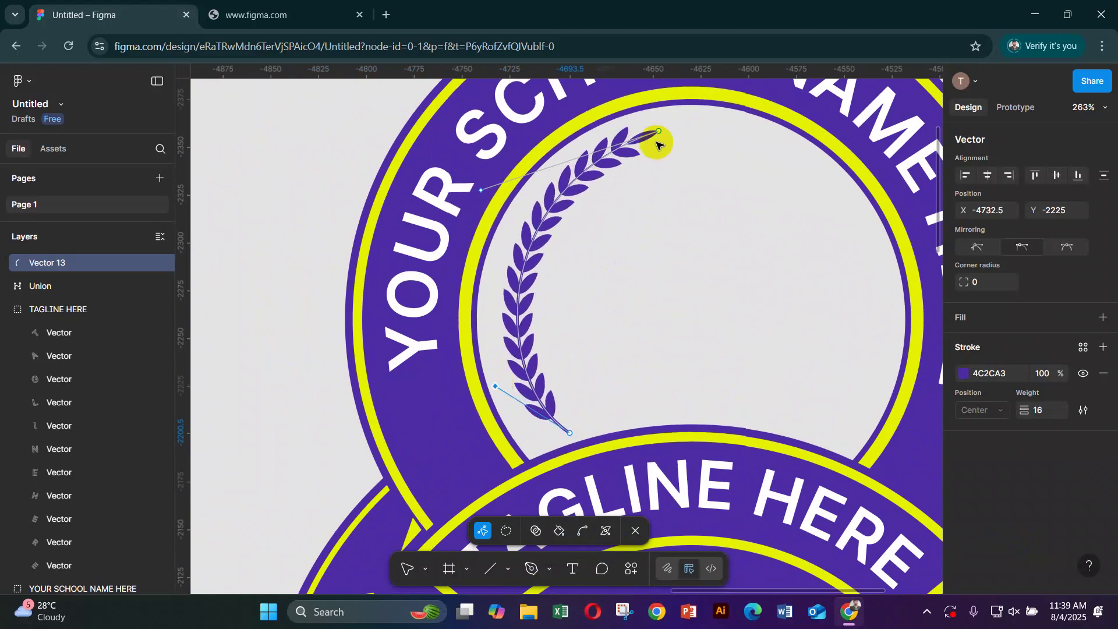
- Extend the branch's upper end slightly toward the ring's centre line and fine-tune both curve handles for even spacing from the ring
{"action": "left_click_drag", "start_coordinate": [658, 134], "coordinate": [679, 127]}
{"action": "left_click_drag", "start_coordinate": [500, 188], "coordinate": [462, 176]}
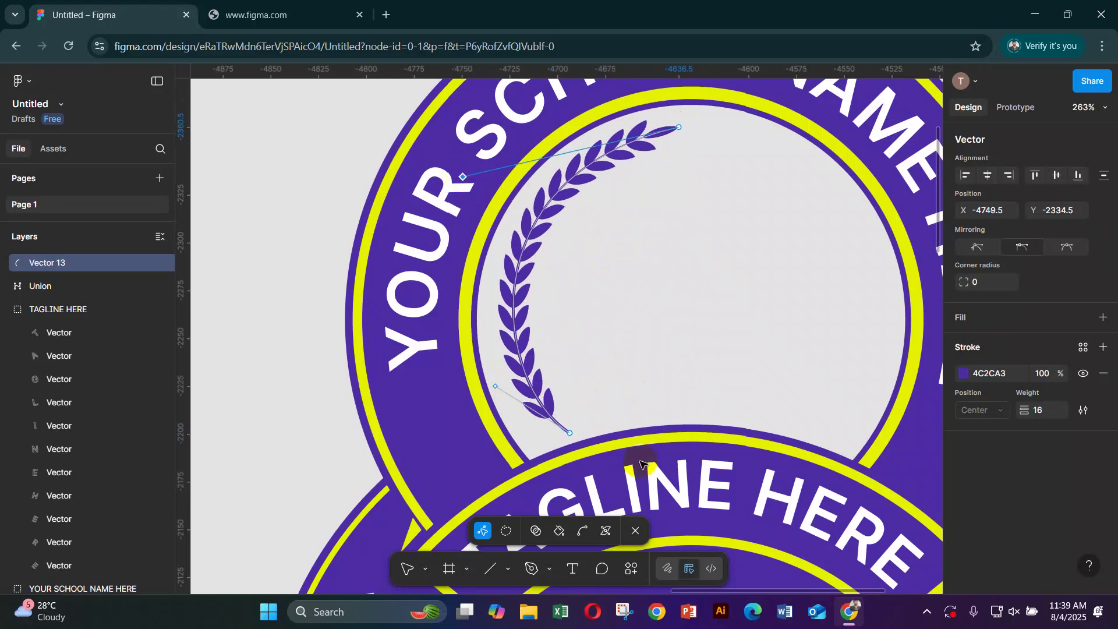
{"action": "left_click", "coordinate": [492, 386]}
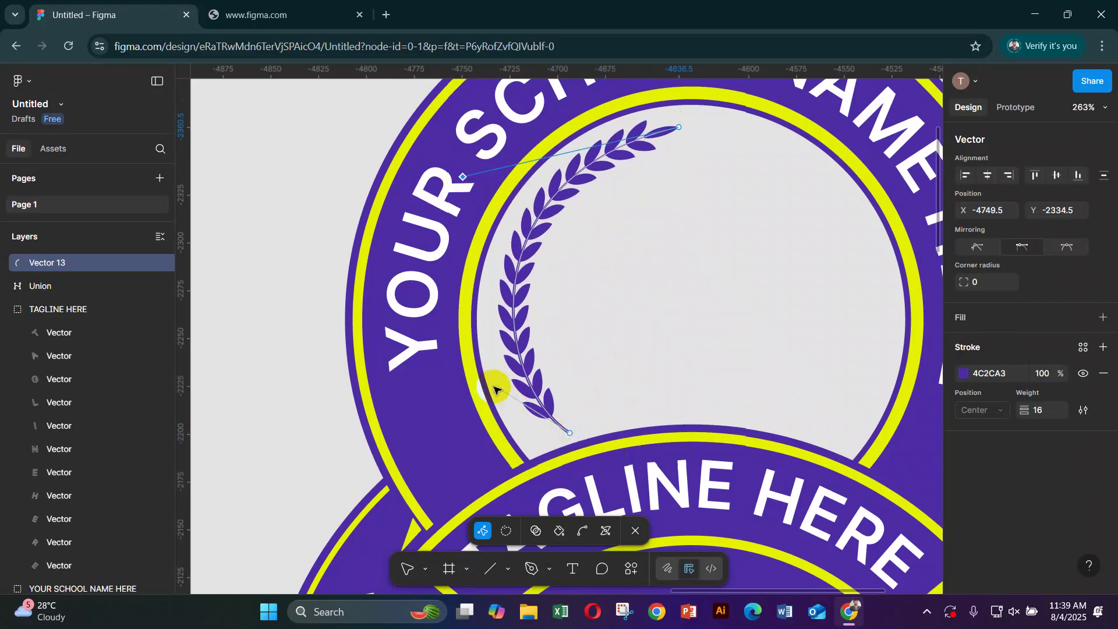
{"action": "left_click_drag", "start_coordinate": [494, 389], "coordinate": [499, 383]}
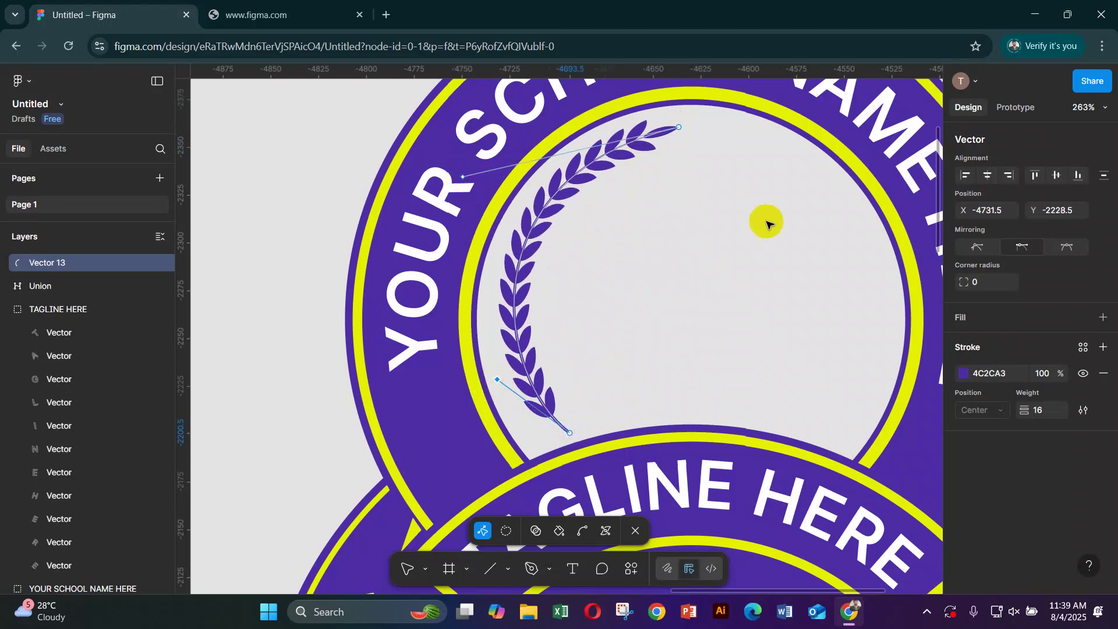
- Taper the branch stroke with variable width, 30 at its lower end and 5 at its upper end
{"action": "left_click", "coordinate": [606, 534]}
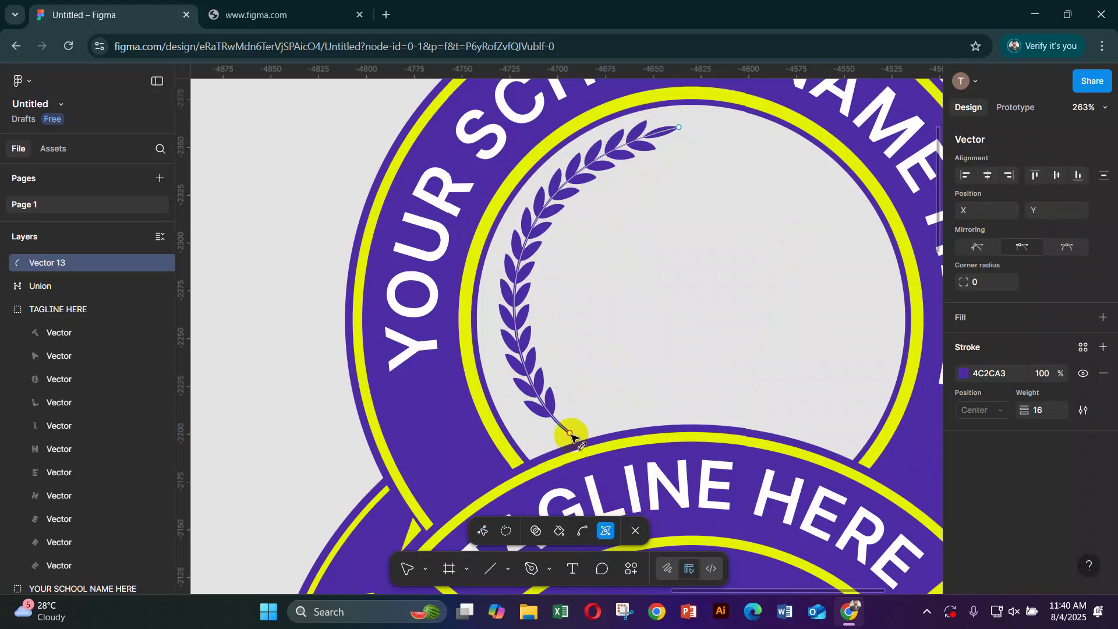
{"action": "mouse_move", "coordinate": [571, 434]}
{"action": "left_mouse_down"}
{"action": "mouse_move", "coordinate": [618, 415]}
{"action": "mouse_move", "coordinate": [608, 426]}
{"action": "left_mouse_up"}
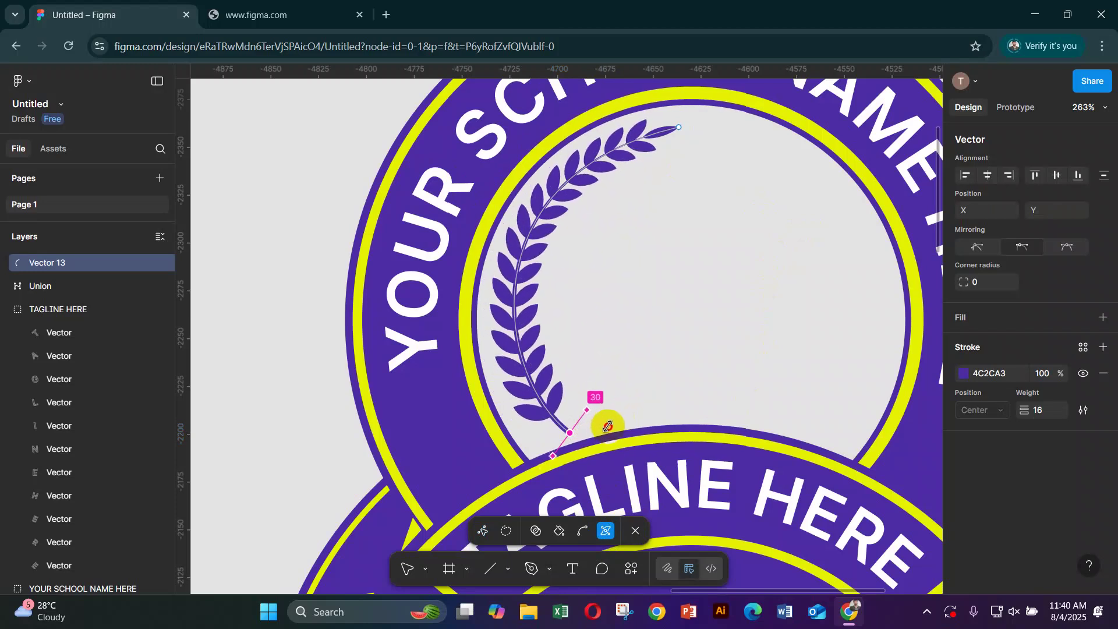
{"action": "left_click_drag", "start_coordinate": [679, 125], "coordinate": [683, 135]}
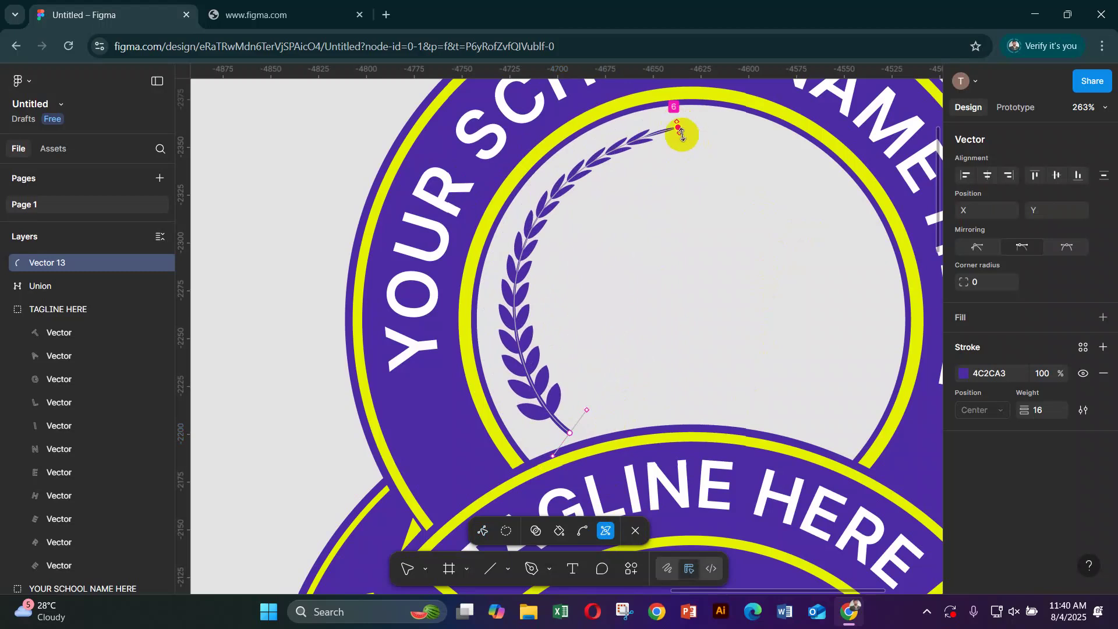
{"action": "left_click", "coordinate": [482, 530]}
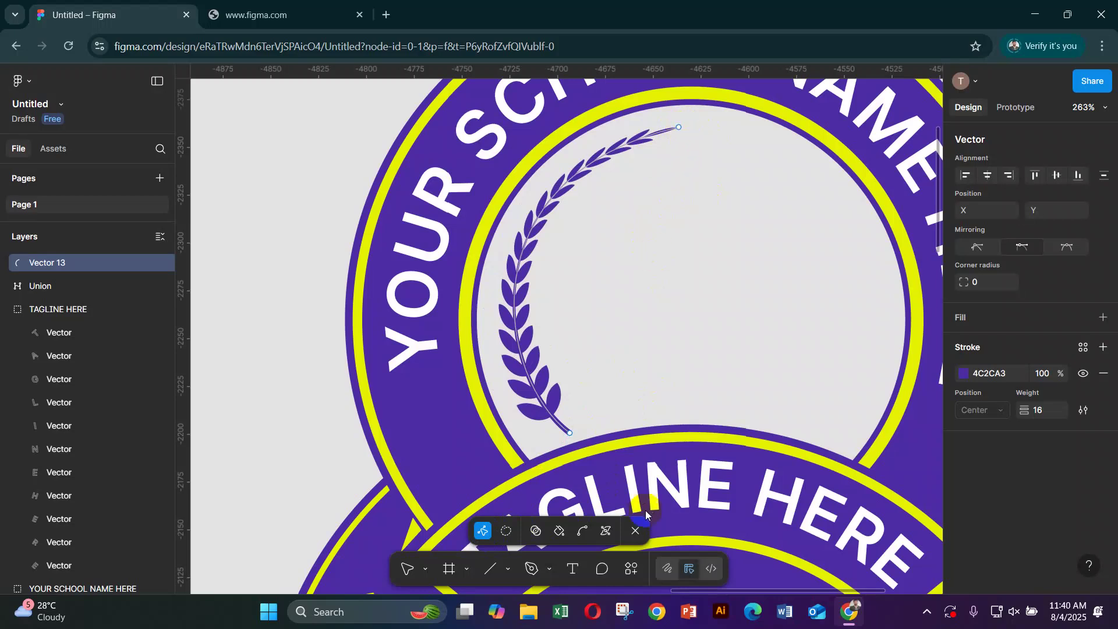
- Set the branch stroke's width at its upper end to 10 and finish editing the path
{"action": "left_click", "coordinate": [605, 530]}
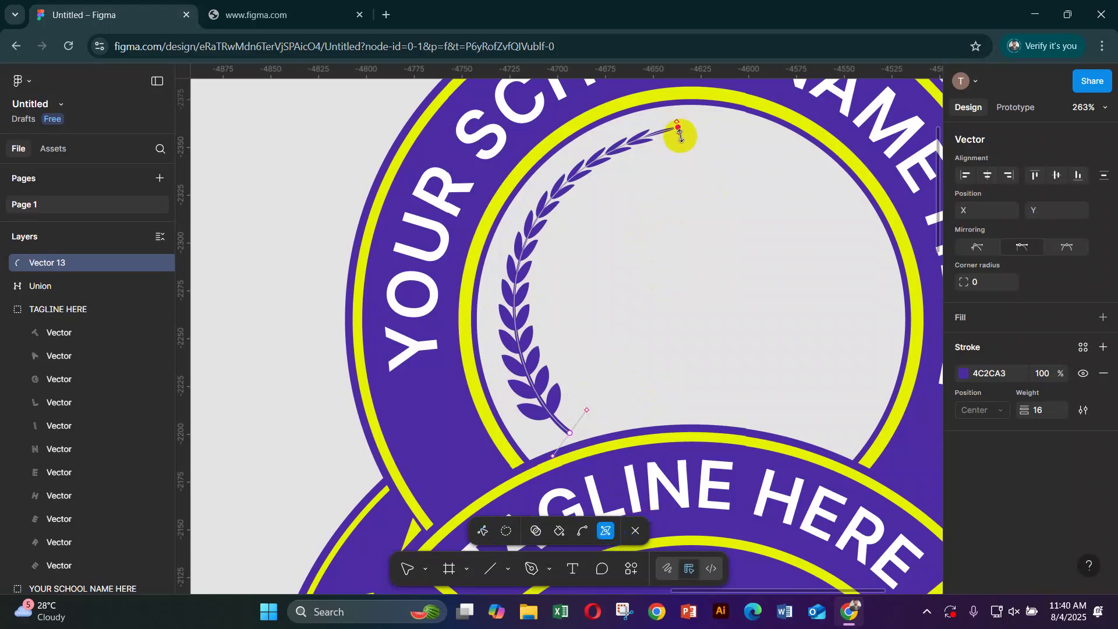
{"action": "scroll", "coordinate": [687, 139], "scroll_direction": "up", "scroll_amount": 5}
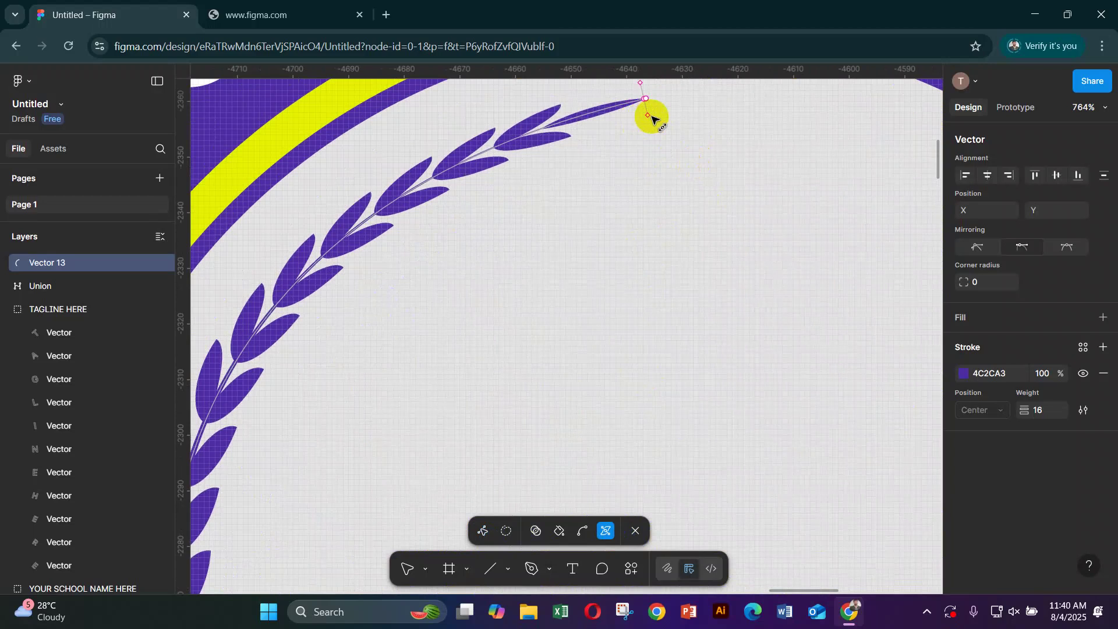
{"action": "mouse_move", "coordinate": [651, 118]}
{"action": "left_mouse_down"}
{"action": "mouse_move", "coordinate": [655, 138]}
{"action": "mouse_move", "coordinate": [653, 126]}
{"action": "left_mouse_up"}
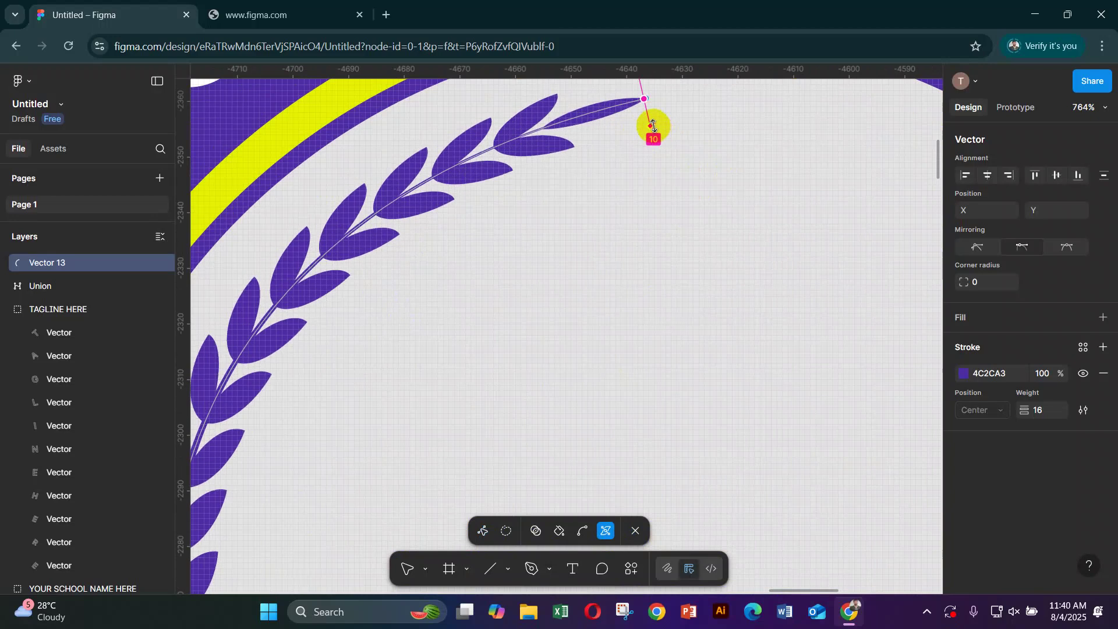
{"action": "scroll", "coordinate": [684, 220], "scroll_direction": "down", "scroll_amount": 5}
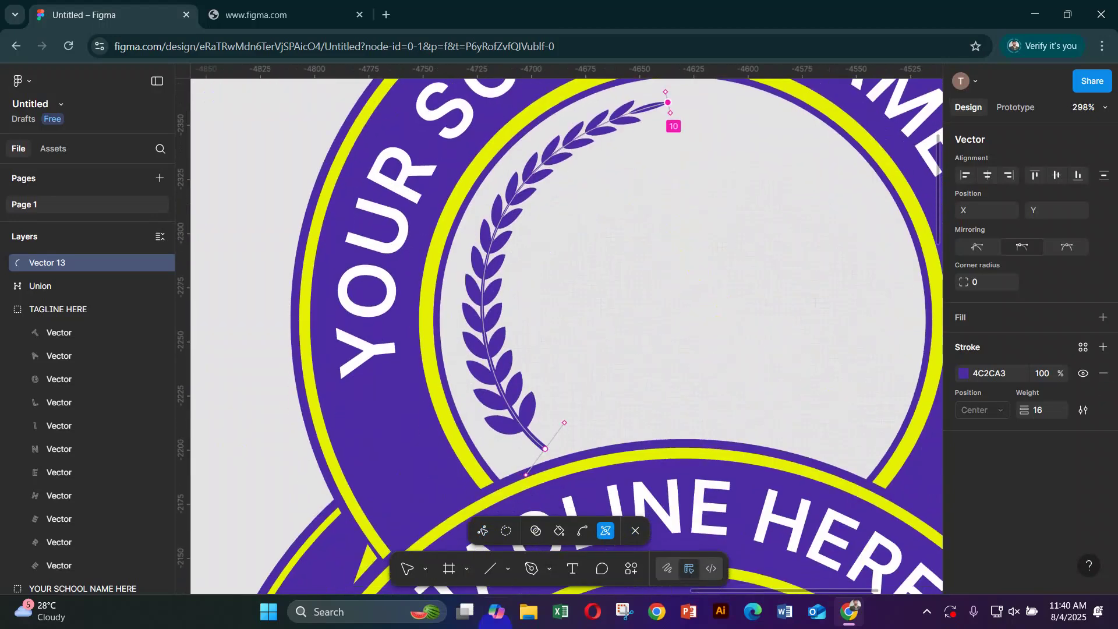
{"action": "left_click", "coordinate": [409, 569]}
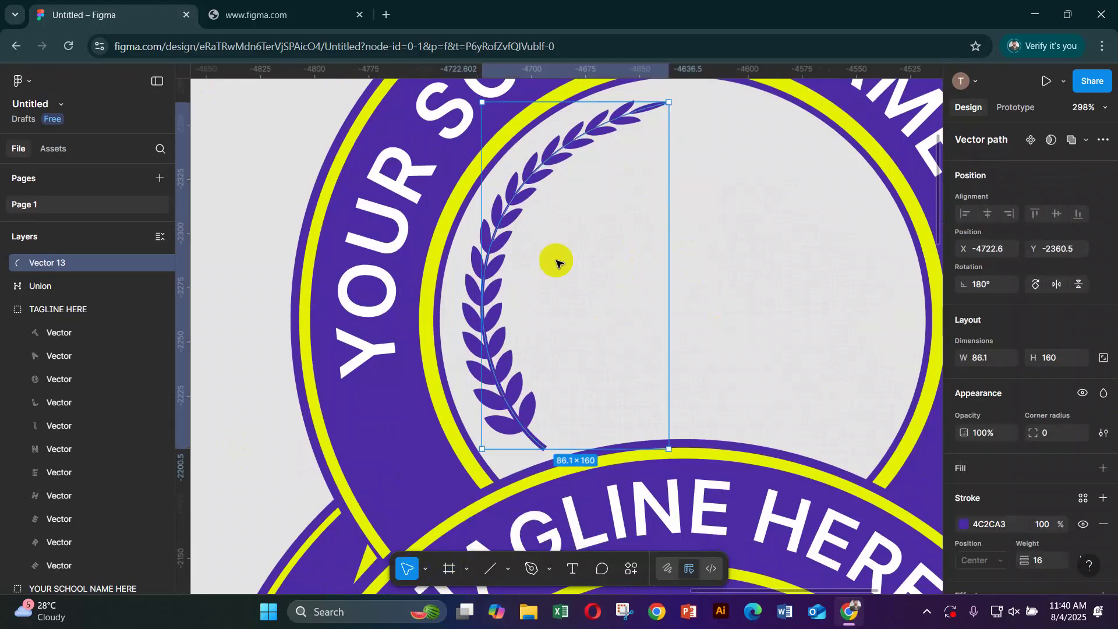
- Outline the branch stroke and flatten the resulting shape
{"action": "right_click", "coordinate": [507, 224]}
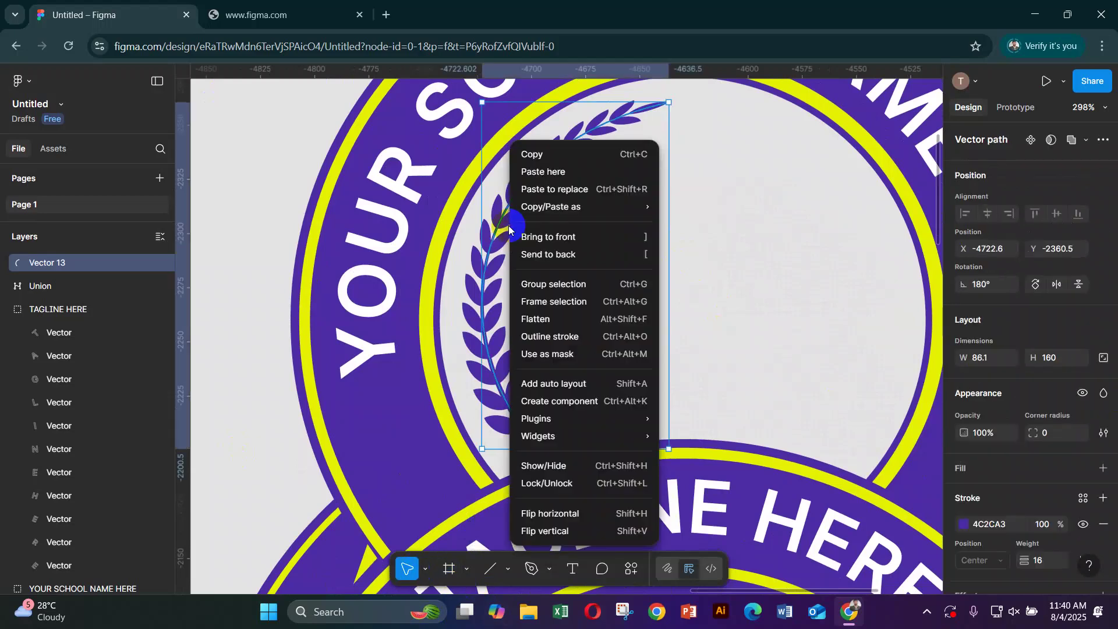
{"action": "left_click", "coordinate": [562, 337]}
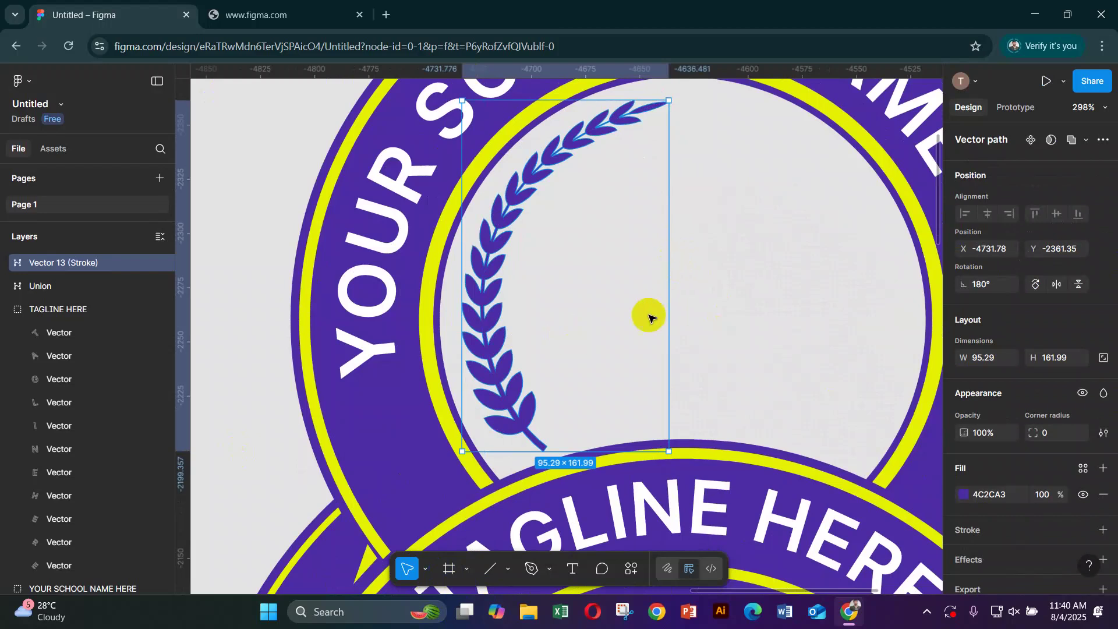
{"action": "right_click", "coordinate": [547, 238]}
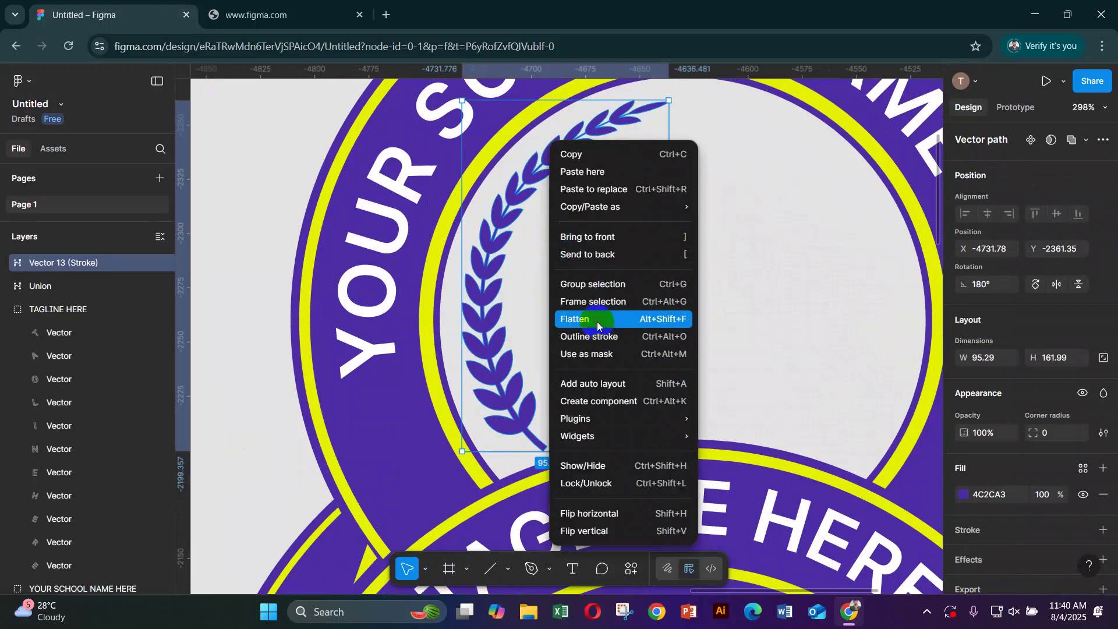
{"action": "left_click", "coordinate": [651, 318]}
{"action": "scroll", "coordinate": [617, 297], "scroll_direction": "up", "scroll_amount": 1}
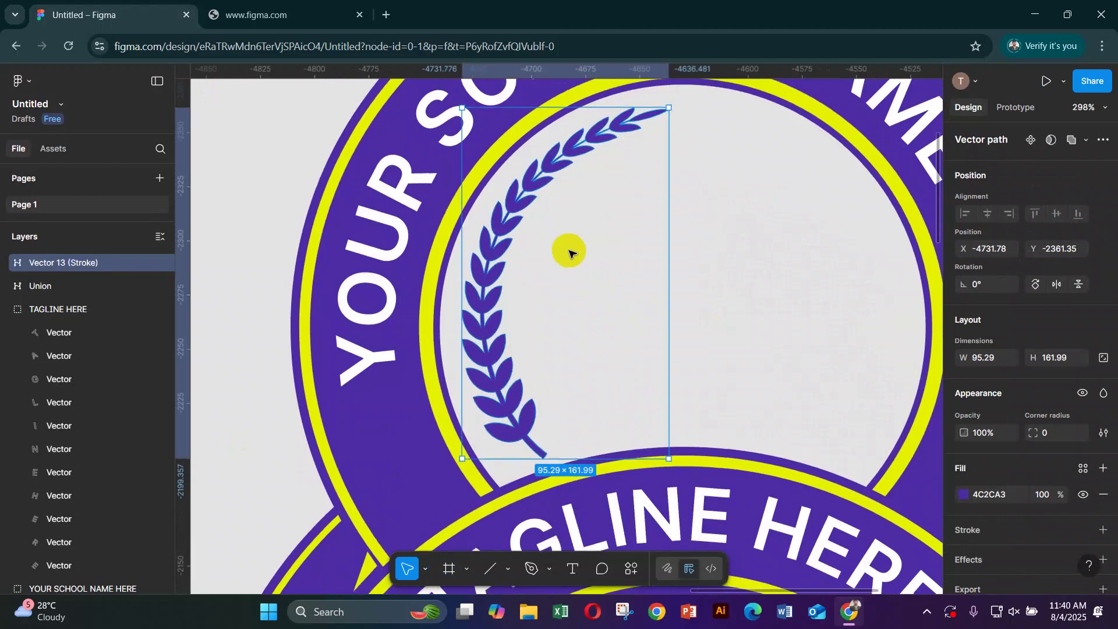
- Duplicate the branch, flip the copy horizontally, and place it at the same height along the right inner side of the ring
{"action": "key", "text": "ctrl+d"}
{"action": "right_click", "coordinate": [554, 169]}
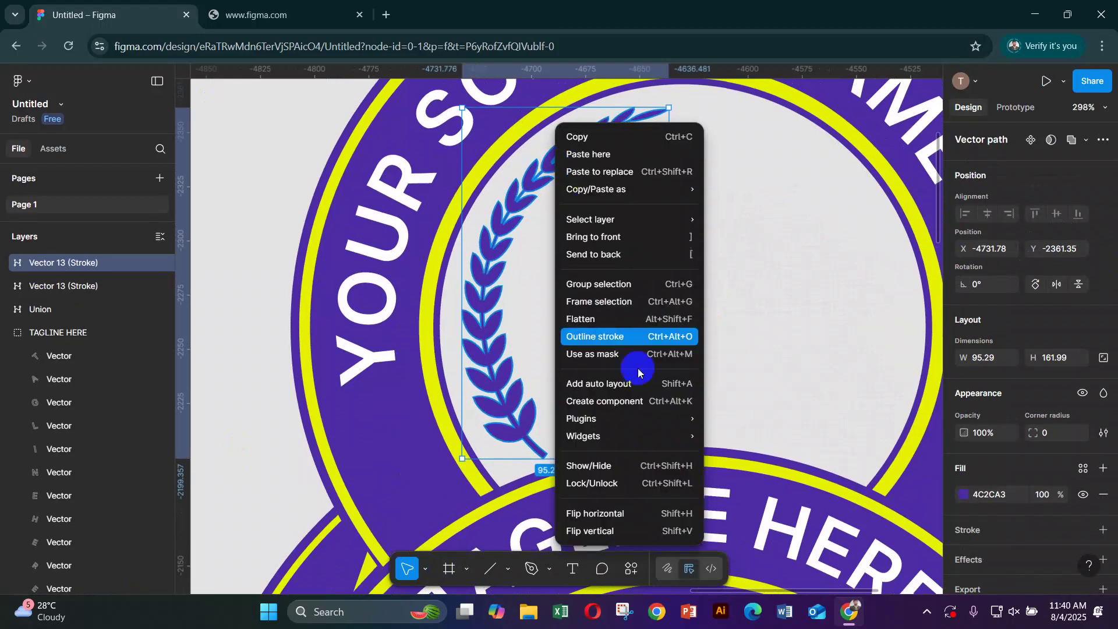
{"action": "left_click", "coordinate": [616, 513]}
{"action": "left_click_drag", "start_coordinate": [665, 300], "coordinate": [891, 329]}
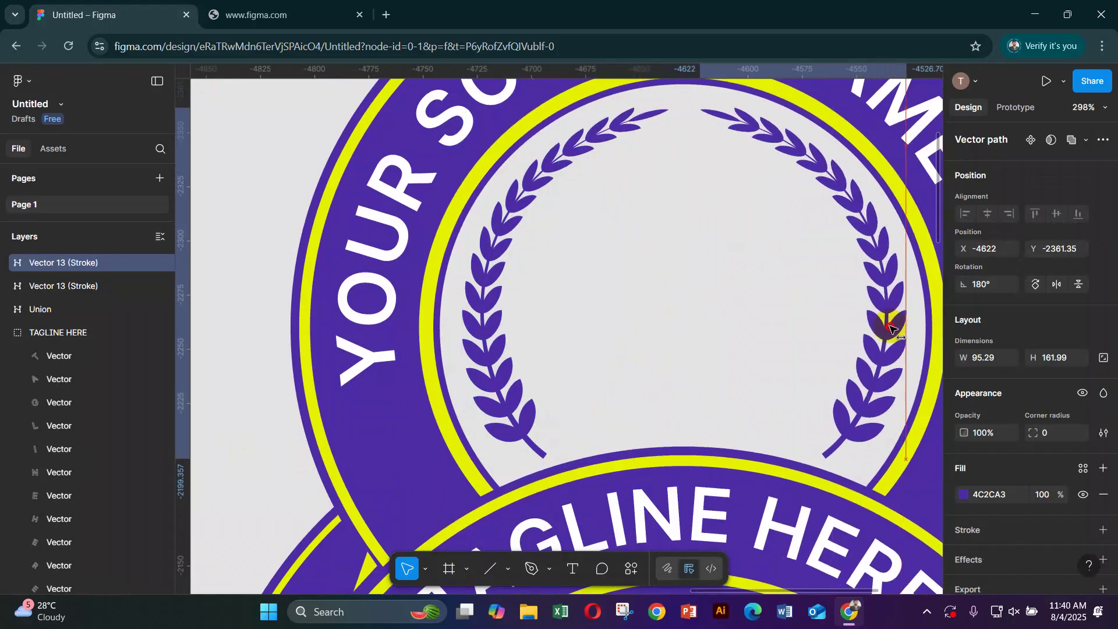
- Select both branches and nudge them 1 px to the left within the badge ring
{"action": "left_click", "coordinate": [605, 138], "text": "shift"}
{"action": "key", "text": "Left"}
{"action": "key", "text": "Left"}
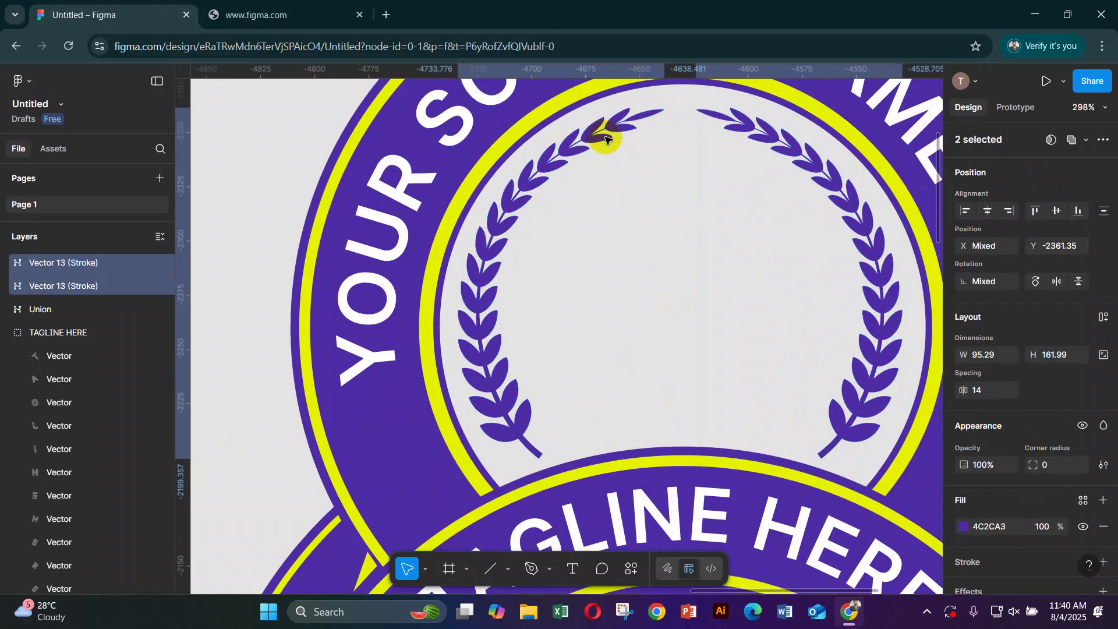
{"action": "key", "text": "Right"}
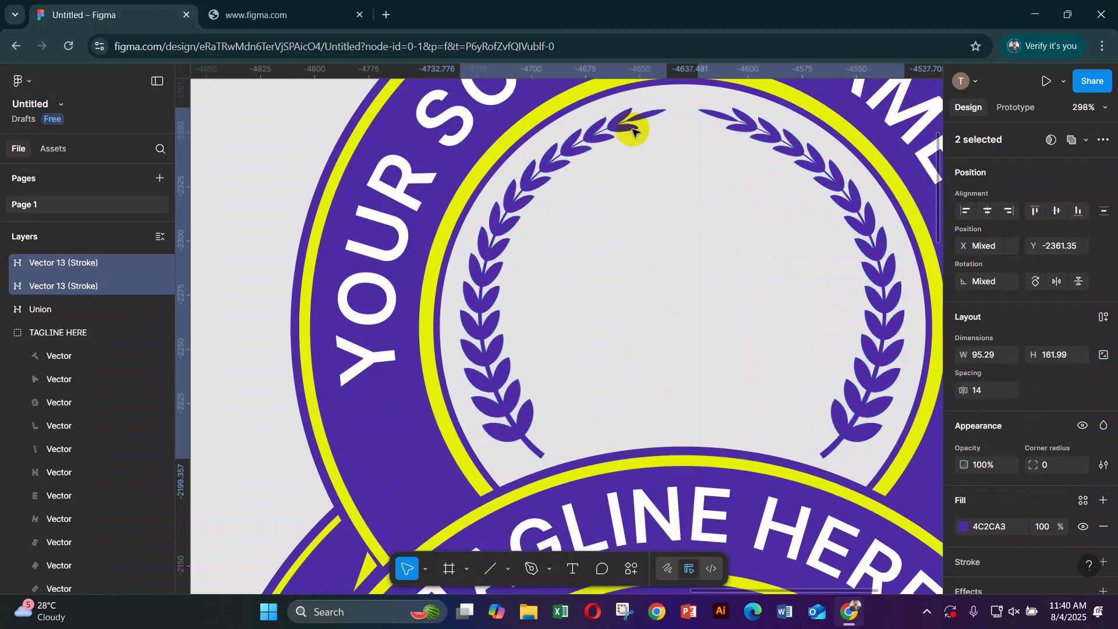
- Check the star row and founding-year text below the tagline on the navy reference badge
{"action": "scroll", "coordinate": [630, 127], "scroll_direction": "down", "scroll_amount": 5}
{"action": "left_click", "coordinate": [736, 469]}
{"action": "left_click_drag", "start_coordinate": [668, 457], "coordinate": [919, 386]}
{"action": "left_click_drag", "start_coordinate": [572, 414], "coordinate": [1085, 411]}
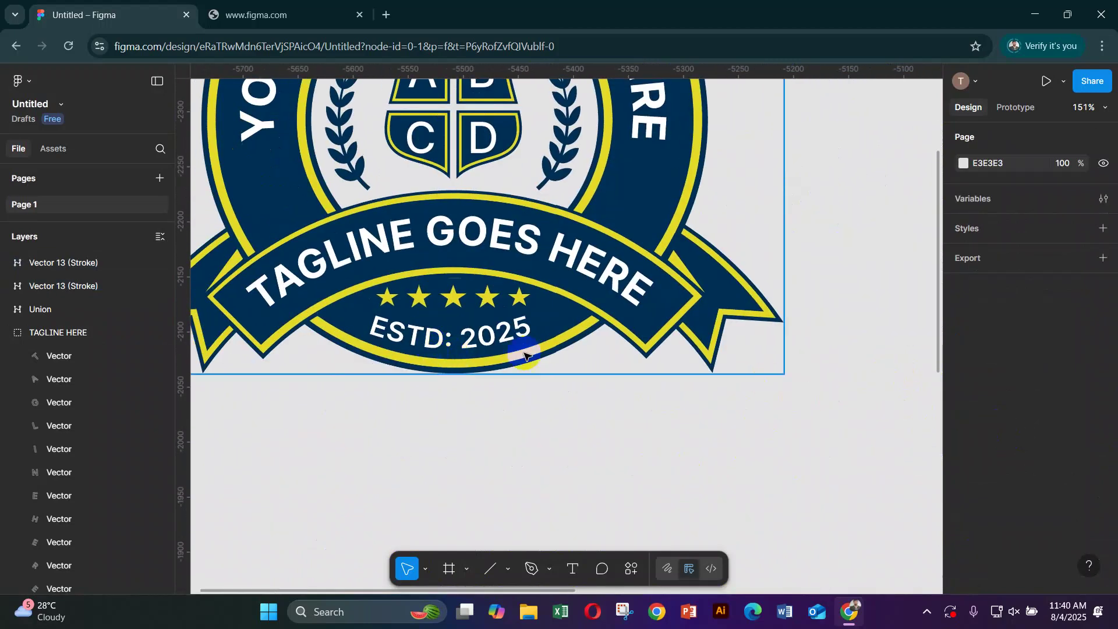
- Add the text "ESTD: 2025" on the empty canvas beside the navy badge and set its weight to Semi Bold
{"action": "left_click_drag", "start_coordinate": [632, 426], "coordinate": [504, 334]}
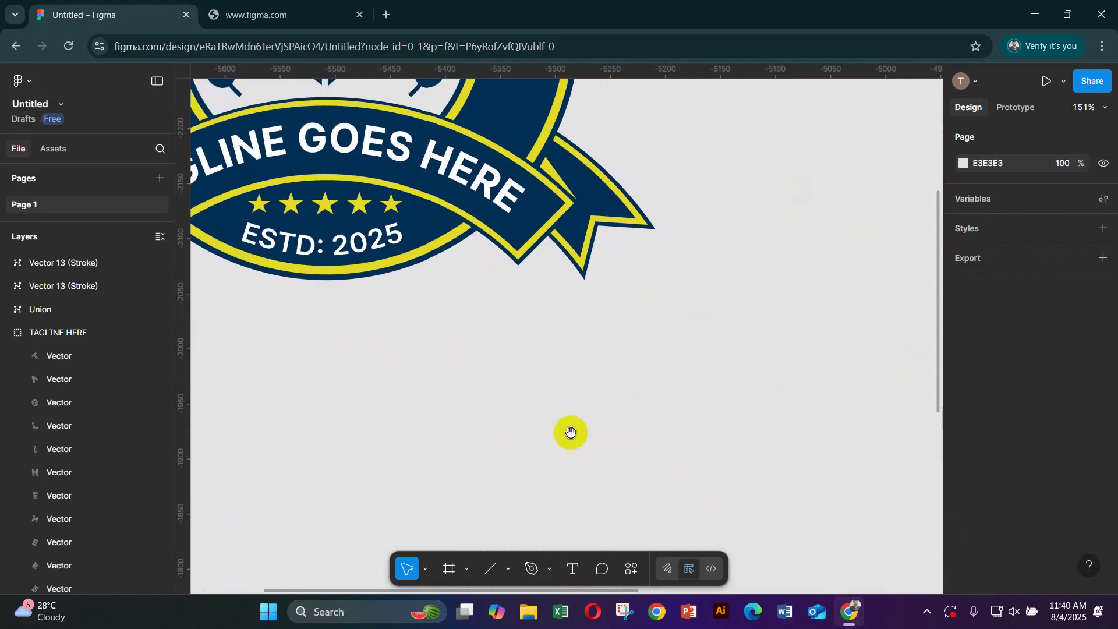
{"action": "left_click", "coordinate": [583, 562]}
{"action": "left_click", "coordinate": [612, 378]}
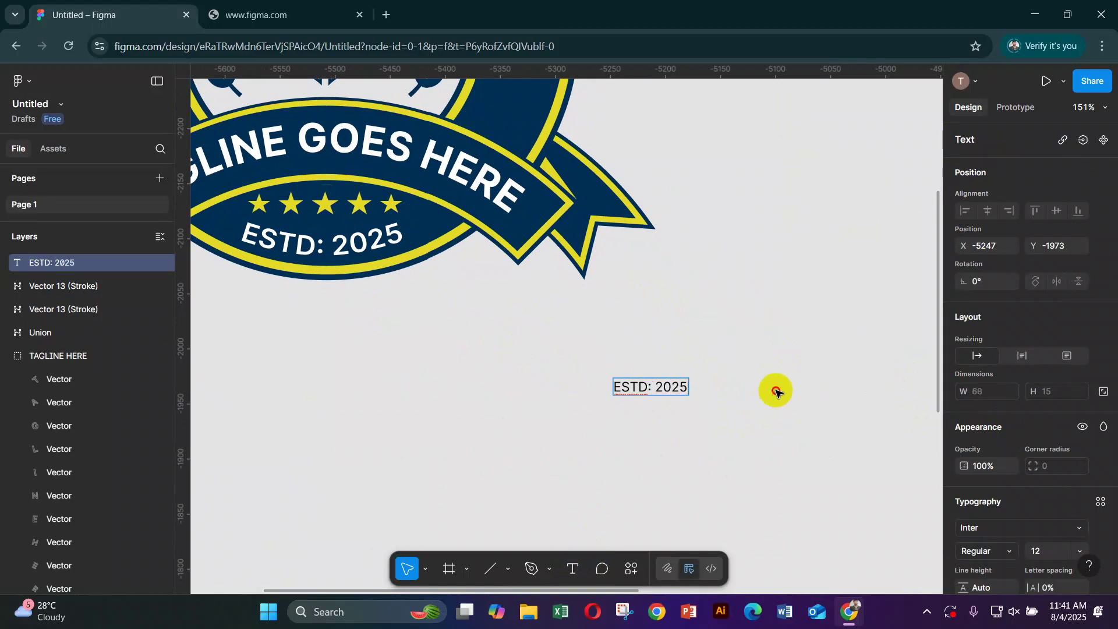
{"action": "key", "text": "Escape"}
{"action": "key", "text": "ctrl+alt+period"}
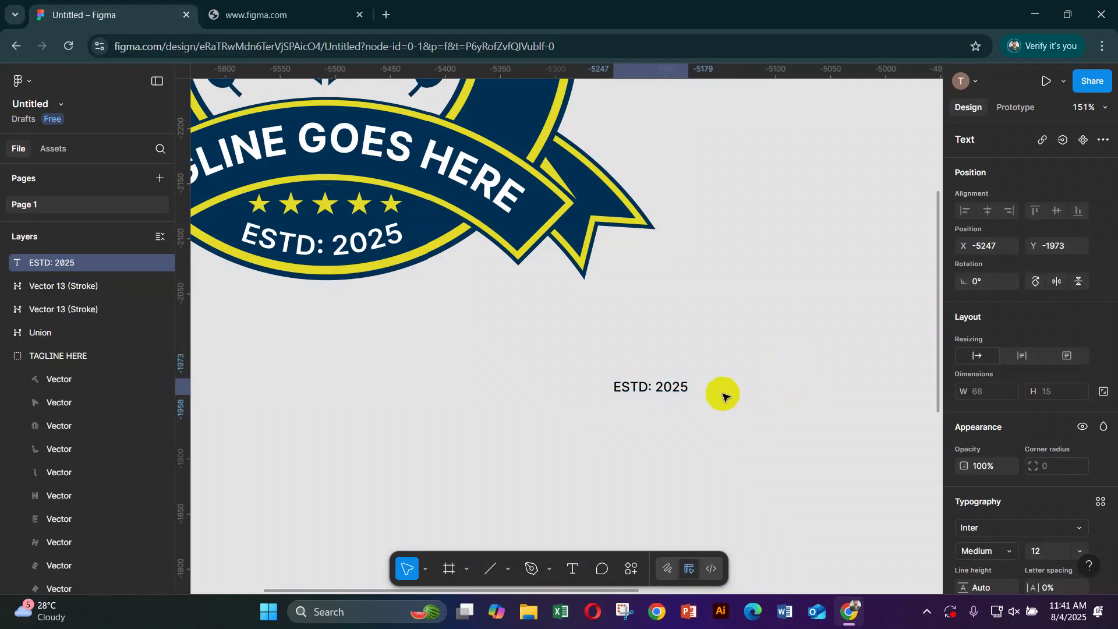
{"action": "scroll", "coordinate": [688, 345], "scroll_direction": "up", "scroll_amount": 4}
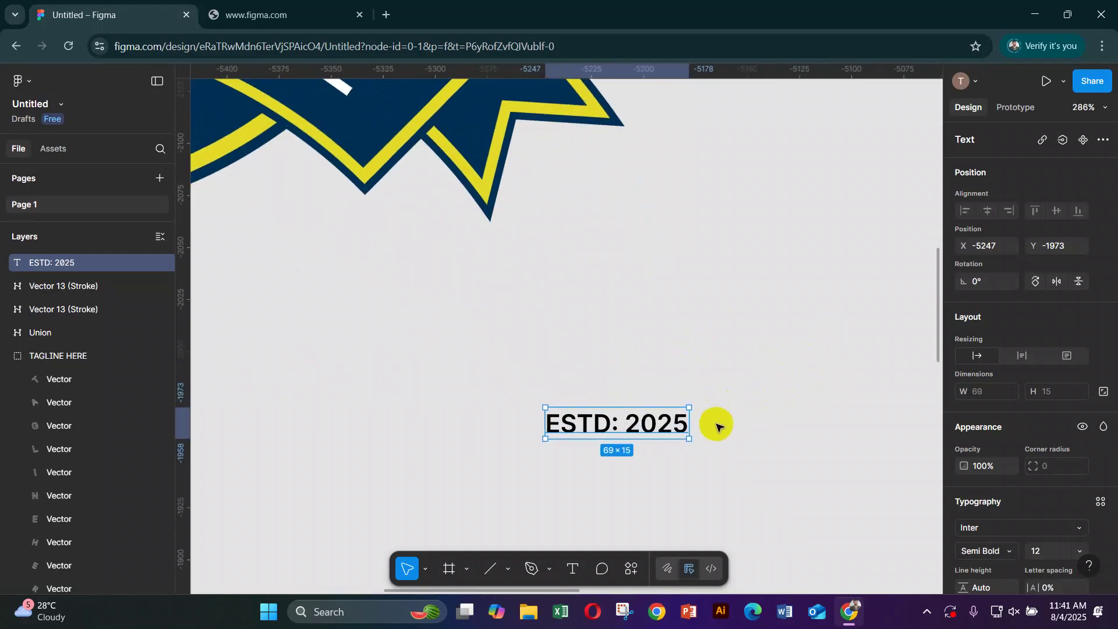
{"action": "left_click_drag", "start_coordinate": [636, 424], "coordinate": [720, 378]}
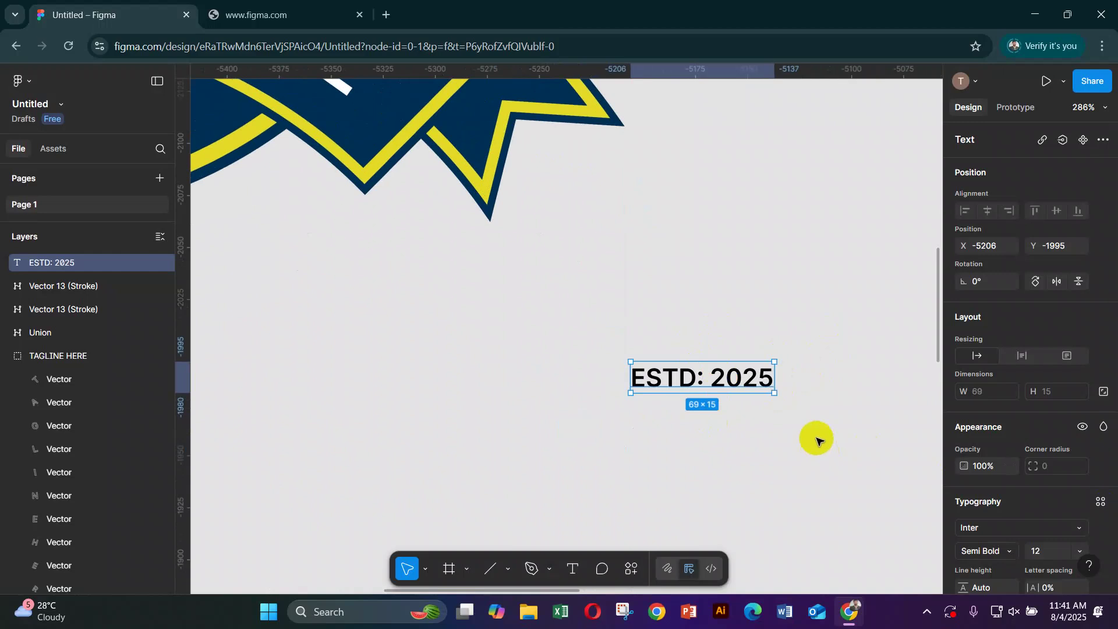
- Outline the "ESTD: 2025" text and flatten the letters into a single vector
{"action": "key", "text": "ctrl+alt+o"}
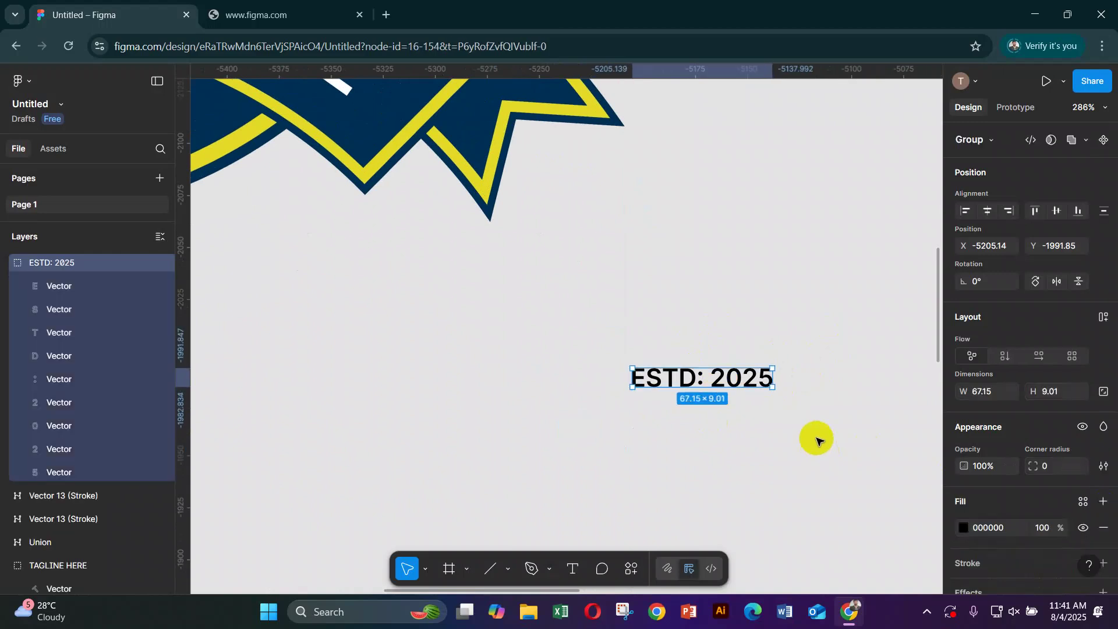
{"action": "right_click", "coordinate": [761, 371]}
{"action": "left_click", "coordinate": [798, 342]}
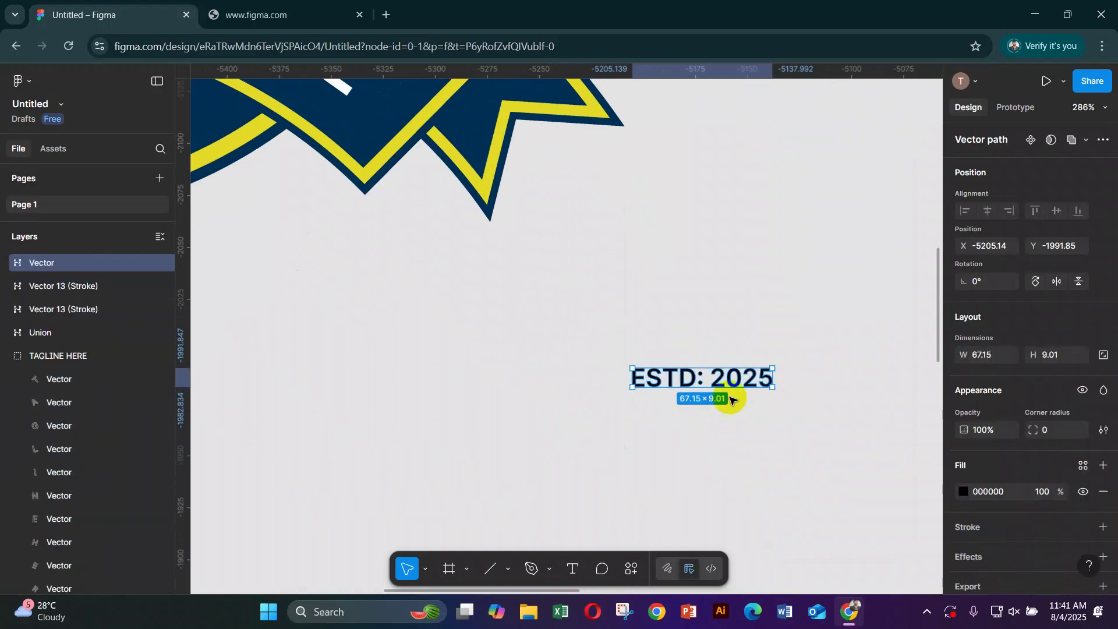
- Switch to Draw mode and create a stretch brush from the flattened "ESTD: 2025" vector
{"action": "left_click", "coordinate": [666, 573]}
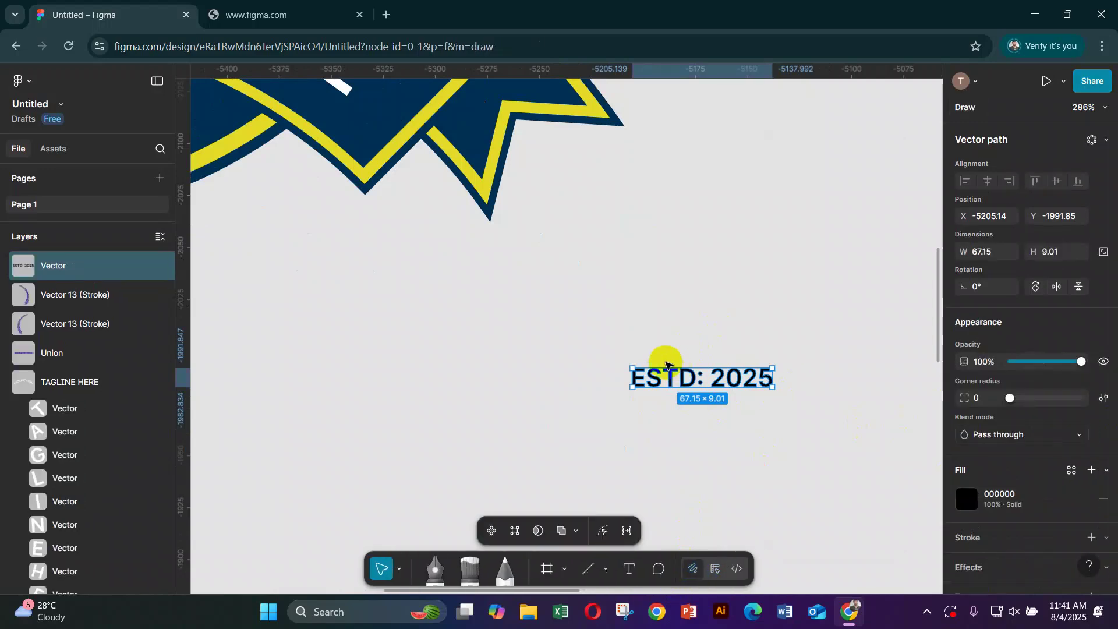
{"action": "right_click", "coordinate": [688, 384]}
{"action": "mouse_move", "coordinate": [718, 385]}
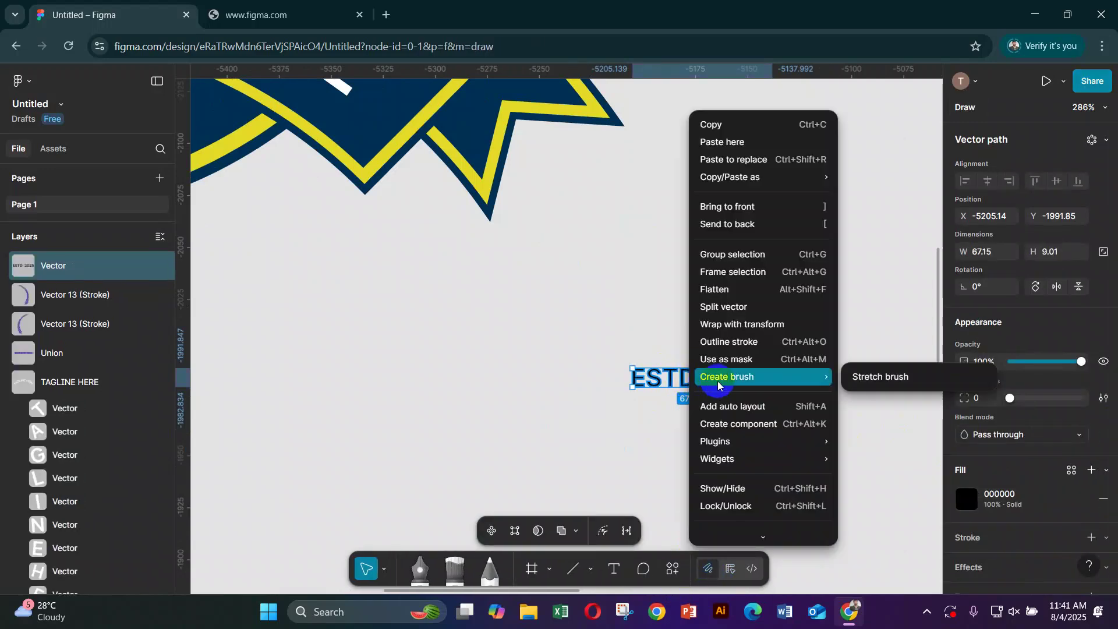
{"action": "left_click", "coordinate": [887, 377]}
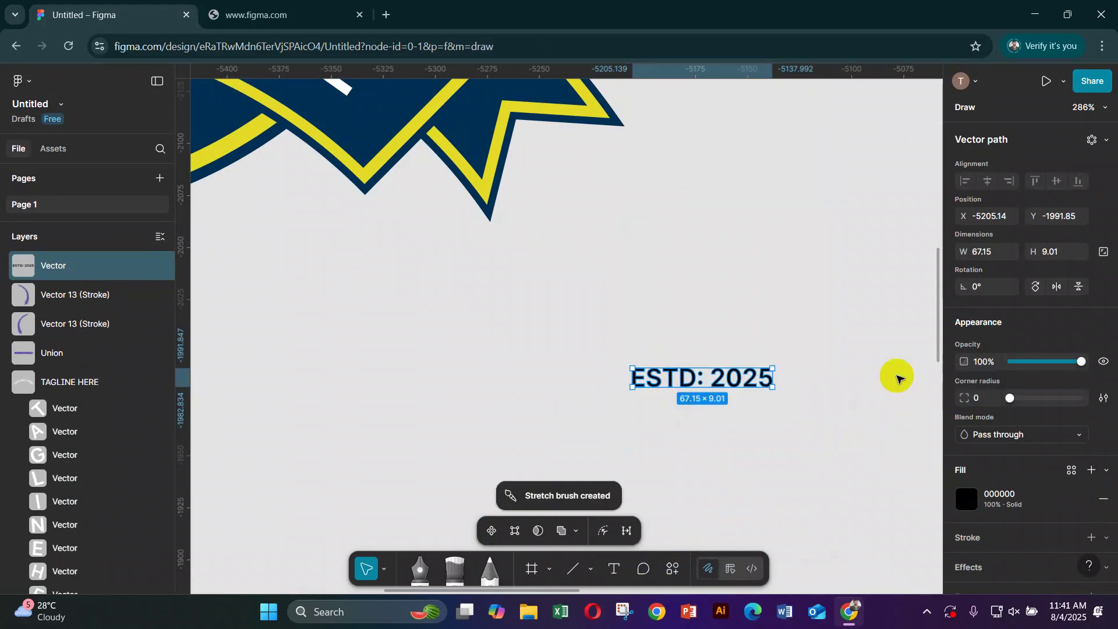
- Check the custom brushes in the brush list and delete the "ESTD: 2025" vector from the canvas
{"action": "left_click", "coordinate": [455, 564]}
{"action": "left_click", "coordinate": [688, 530]}
{"action": "scroll", "coordinate": [698, 465], "scroll_direction": "down", "scroll_amount": 10}
{"action": "scroll", "coordinate": [693, 466], "scroll_direction": "down", "scroll_amount": 5}
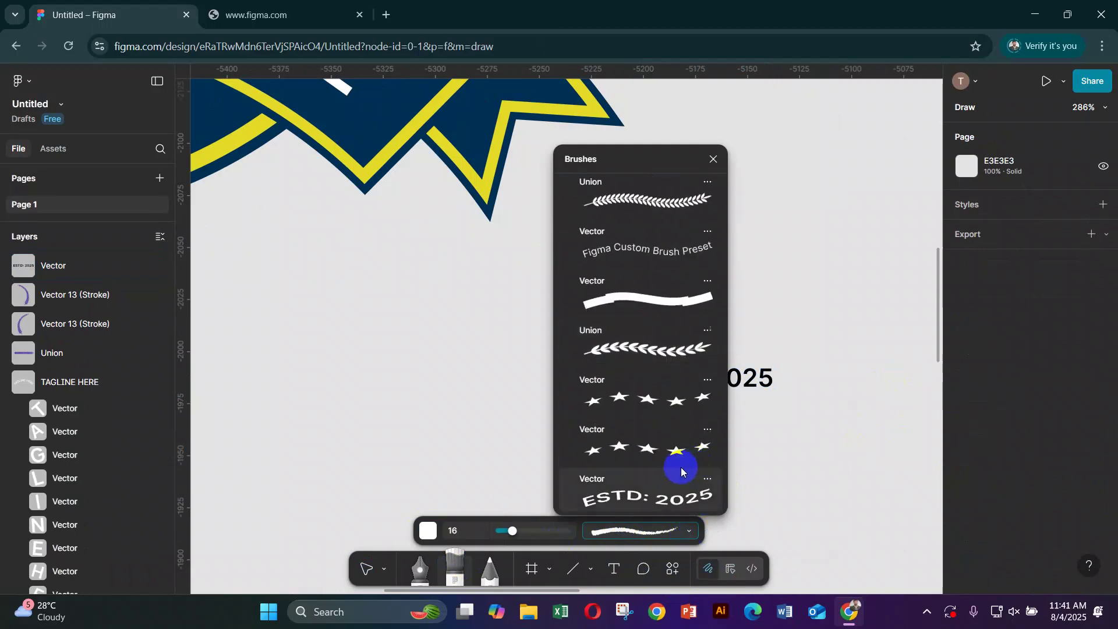
{"action": "scroll", "coordinate": [809, 437], "scroll_direction": "up", "scroll_amount": 1}
{"action": "left_click", "coordinate": [367, 568]}
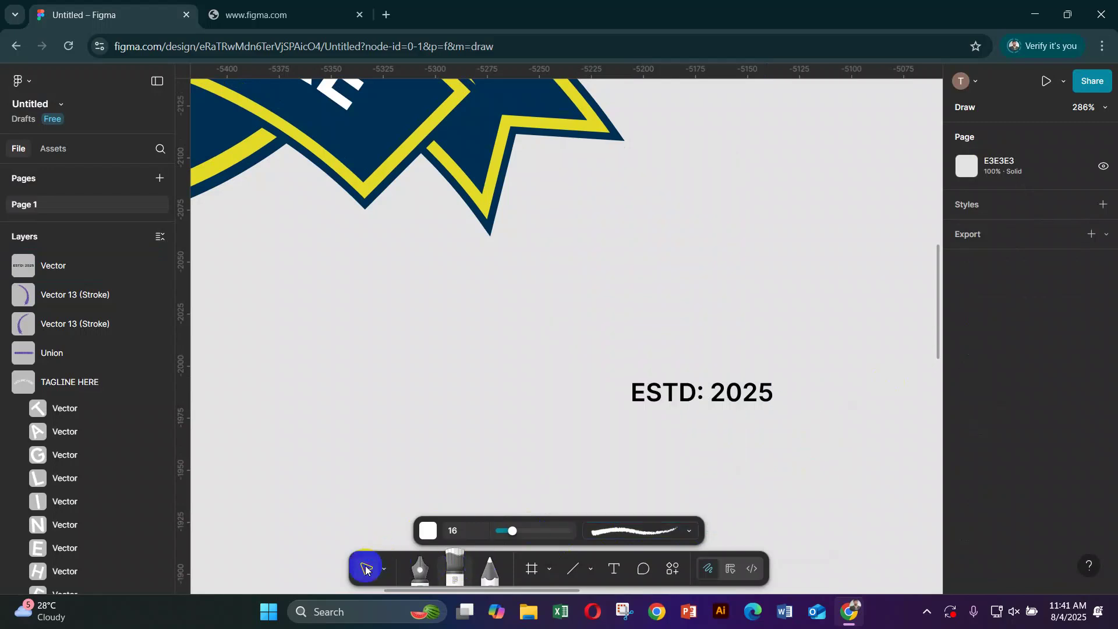
{"action": "left_click_drag", "start_coordinate": [704, 365], "coordinate": [757, 428]}
{"action": "key", "text": "Delete"}
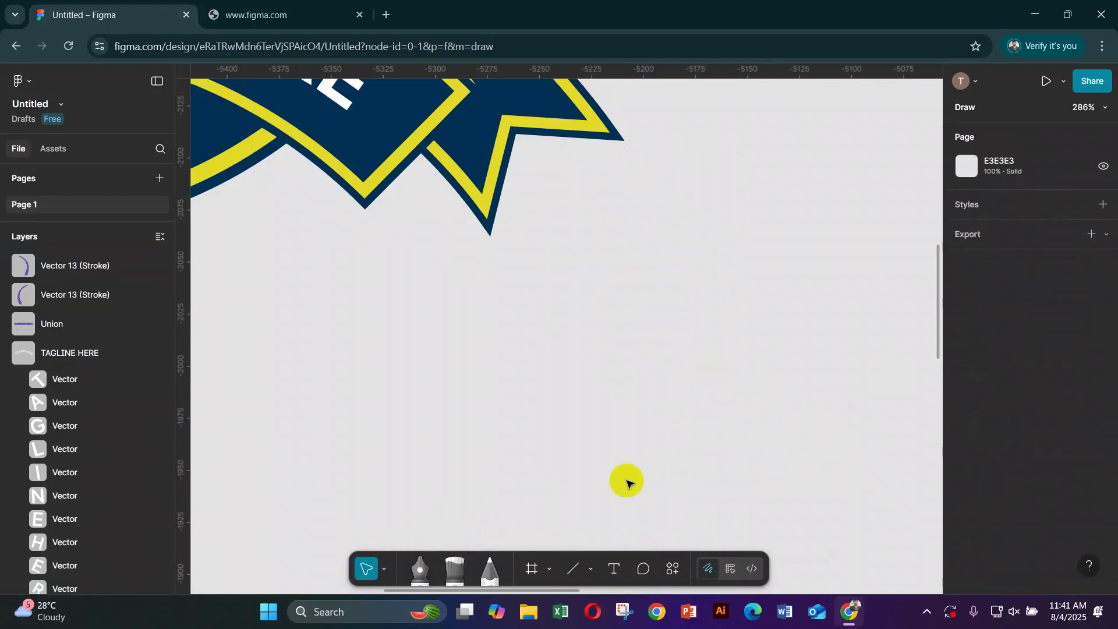
- Add a new "ESTD: 2025" text on the empty canvas in Semi Bold, size 12
{"action": "left_click", "coordinate": [616, 569]}
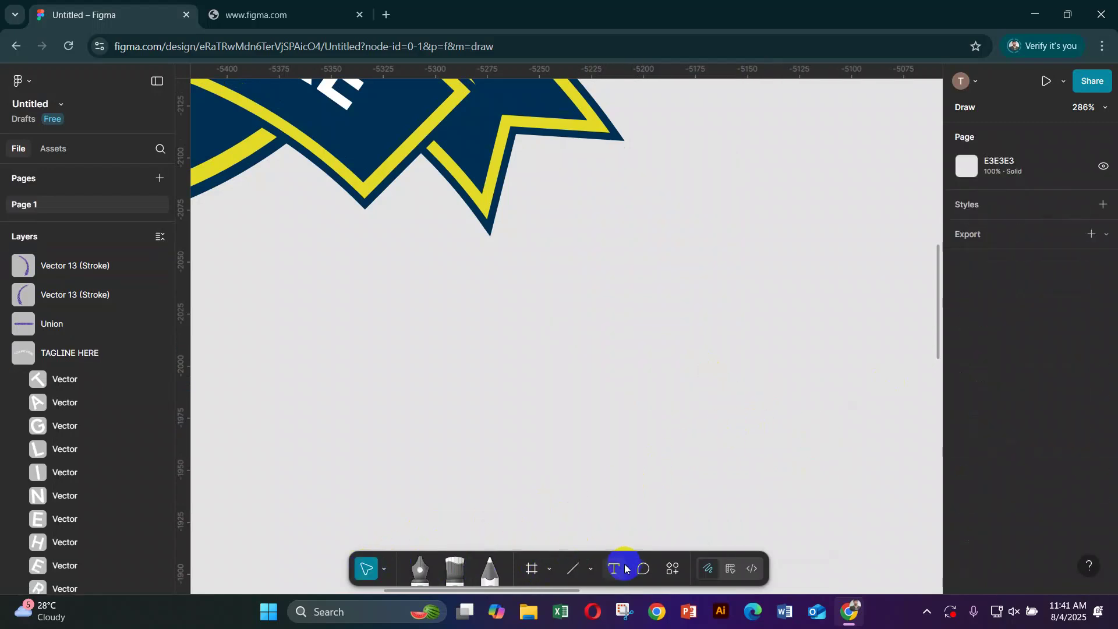
{"action": "left_click", "coordinate": [588, 398]}
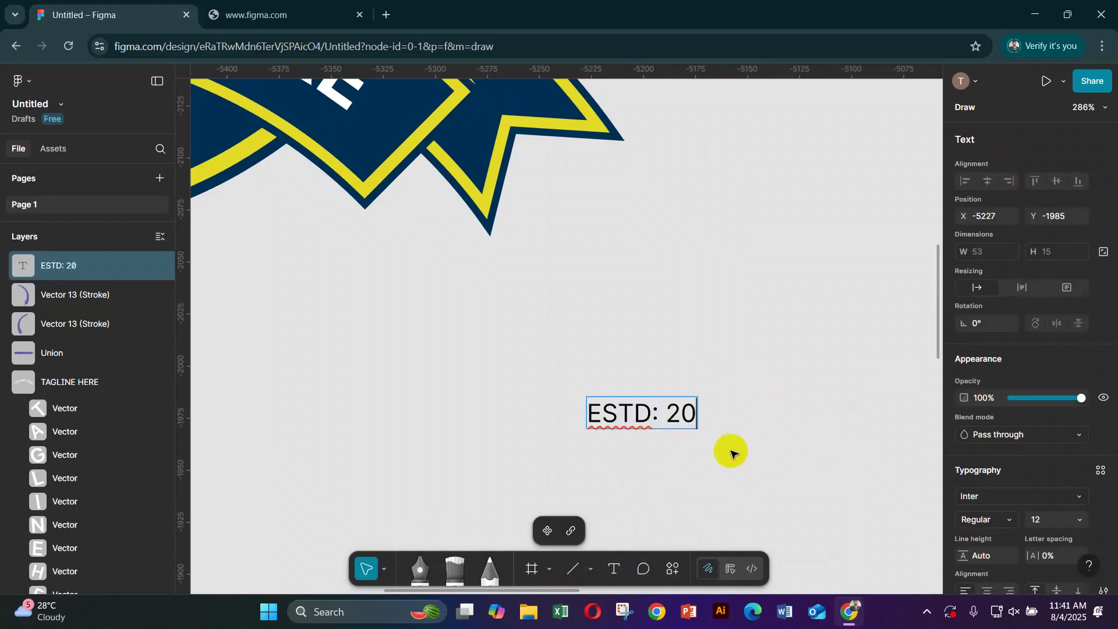
{"action": "key", "text": "Escape"}
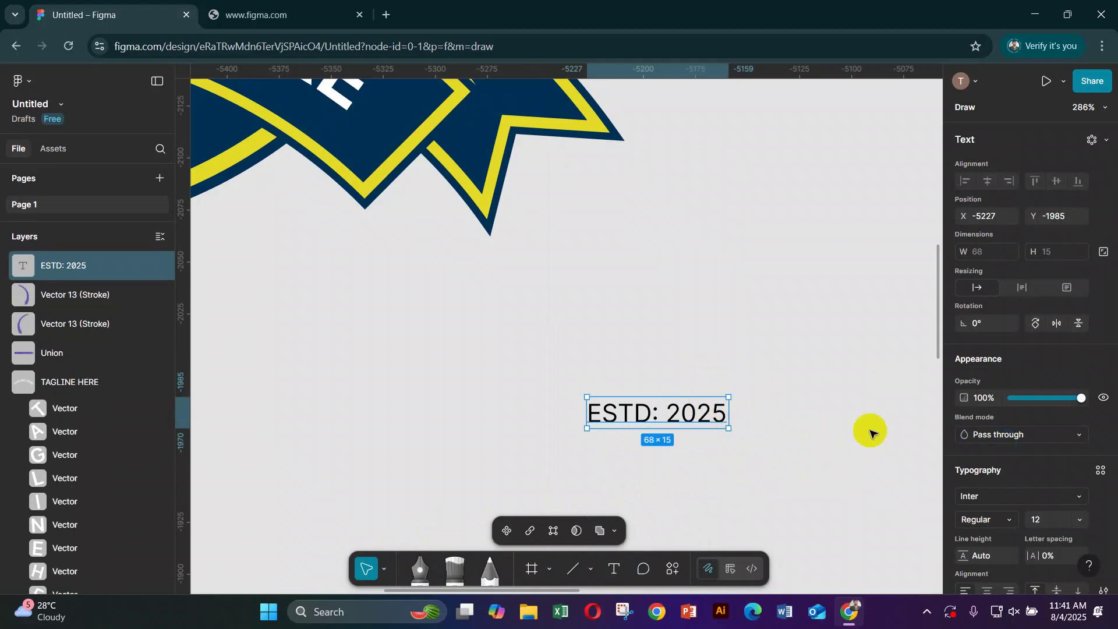
{"action": "key", "text": "ctrl+alt+period"}
{"action": "key", "text": "ctrl+alt+period"}
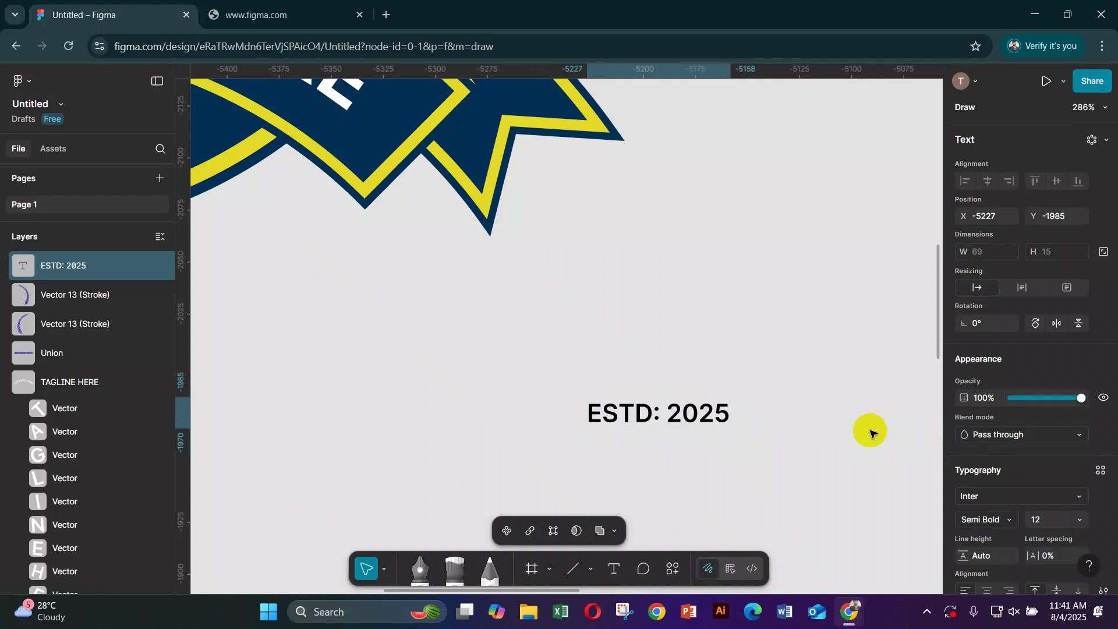
{"action": "key", "text": "ctrl+shift+period"}
{"action": "key", "text": "ctrl+shift+period"}
{"action": "key", "text": "ctrl+shift+comma"}
{"action": "key", "text": "ctrl+shift+comma"}
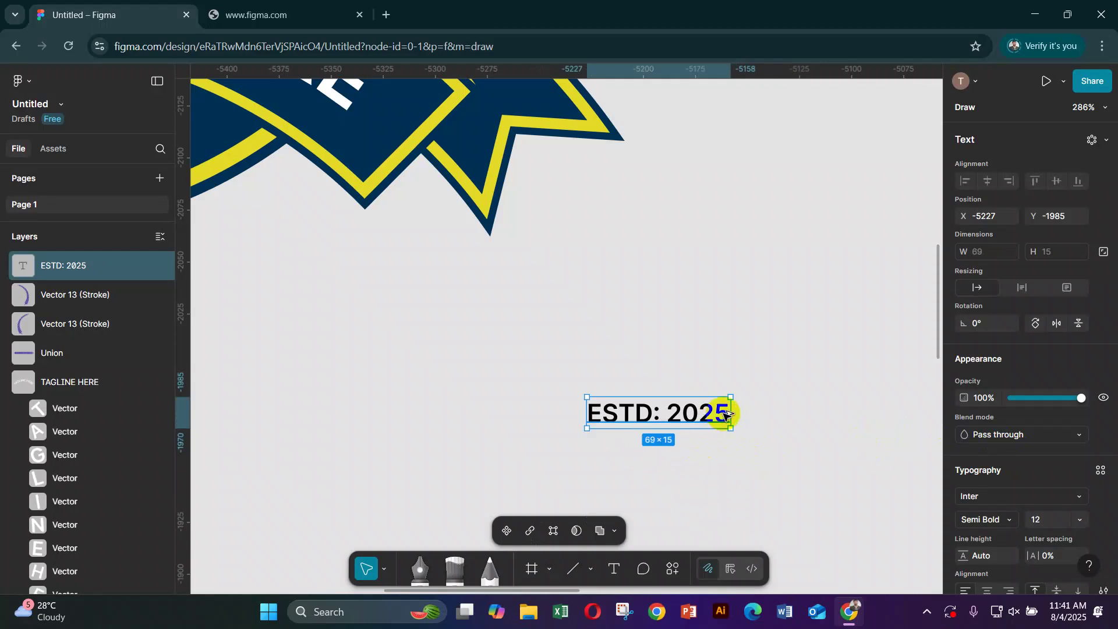
- Convert the new "ESTD: 2025" text to outlines and flatten it into one vector path
{"action": "key", "text": "ctrl+alt+o"}
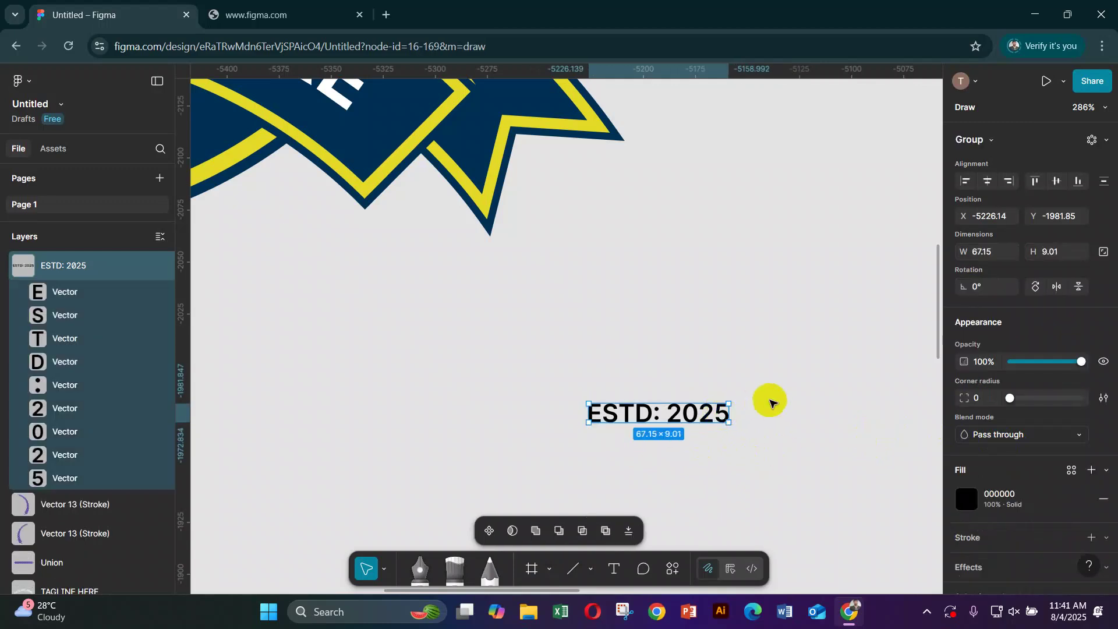
{"action": "right_click", "coordinate": [693, 416]}
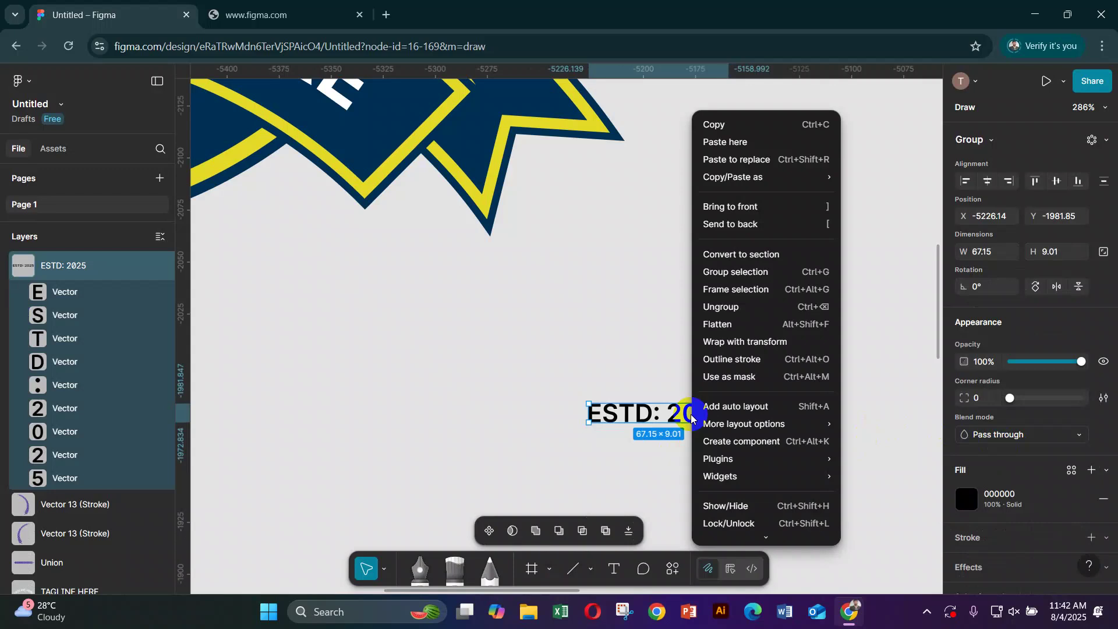
{"action": "key", "text": "alt+shift+f"}
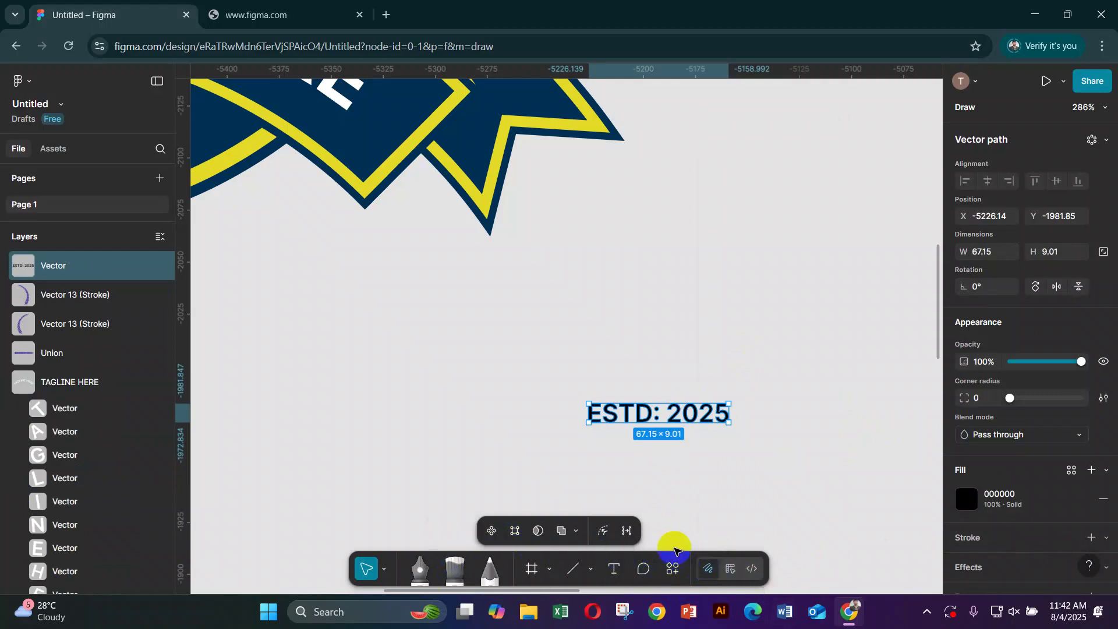
- Create a stretch brush from the newly flattened "ESTD: 2025" vector
{"action": "right_click", "coordinate": [691, 420]}
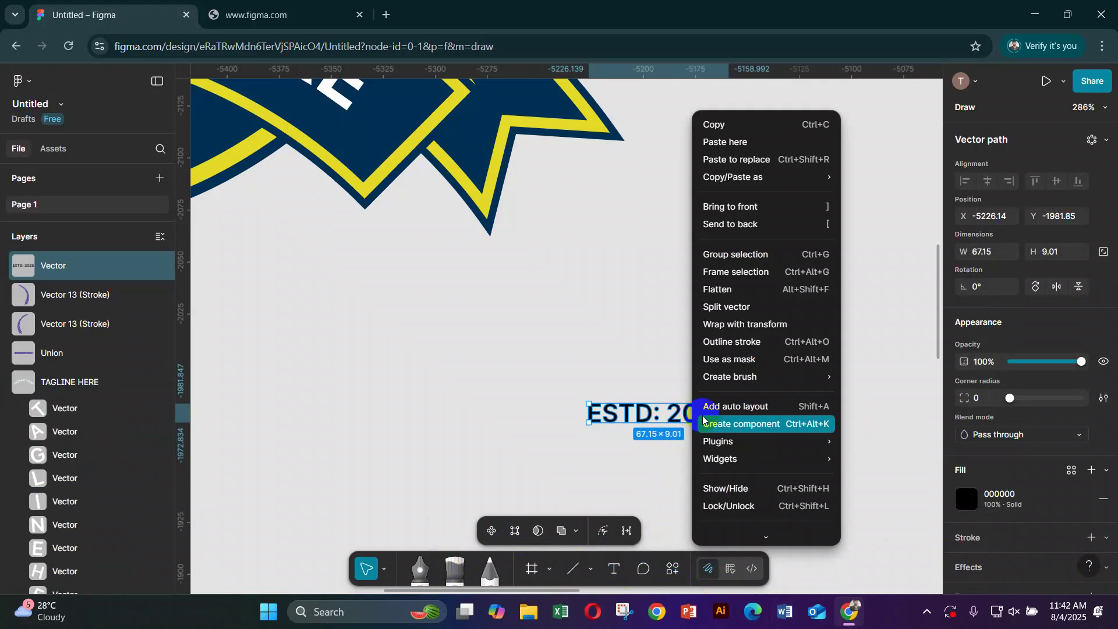
{"action": "scroll", "coordinate": [714, 527], "scroll_direction": "down", "scroll_amount": 1}
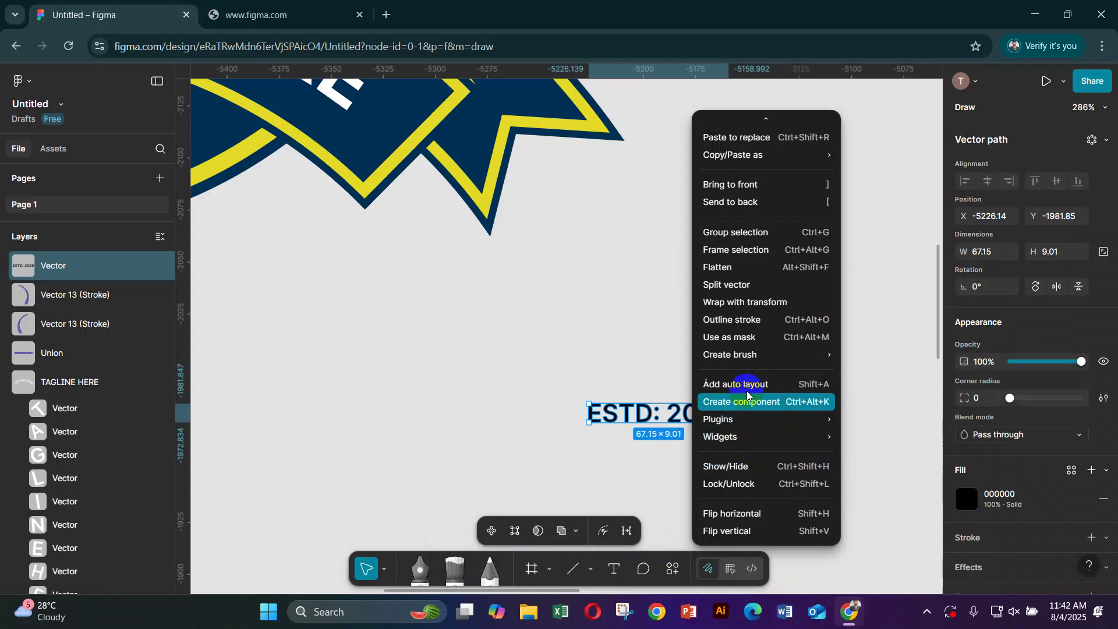
{"action": "mouse_move", "coordinate": [747, 363]}
{"action": "left_click", "coordinate": [882, 355]}
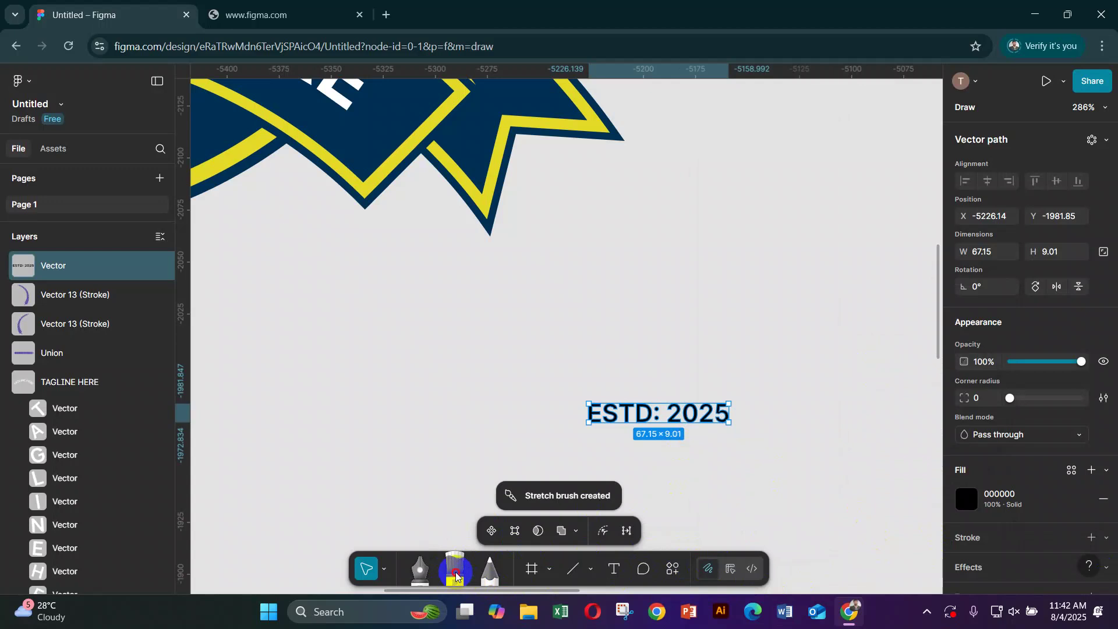
- Activate the Brush tool with the last "ESTD: 2025" custom brush in the list
{"action": "left_click", "coordinate": [456, 577]}
{"action": "left_click", "coordinate": [691, 531]}
{"action": "scroll", "coordinate": [689, 494], "scroll_direction": "down", "scroll_amount": 10}
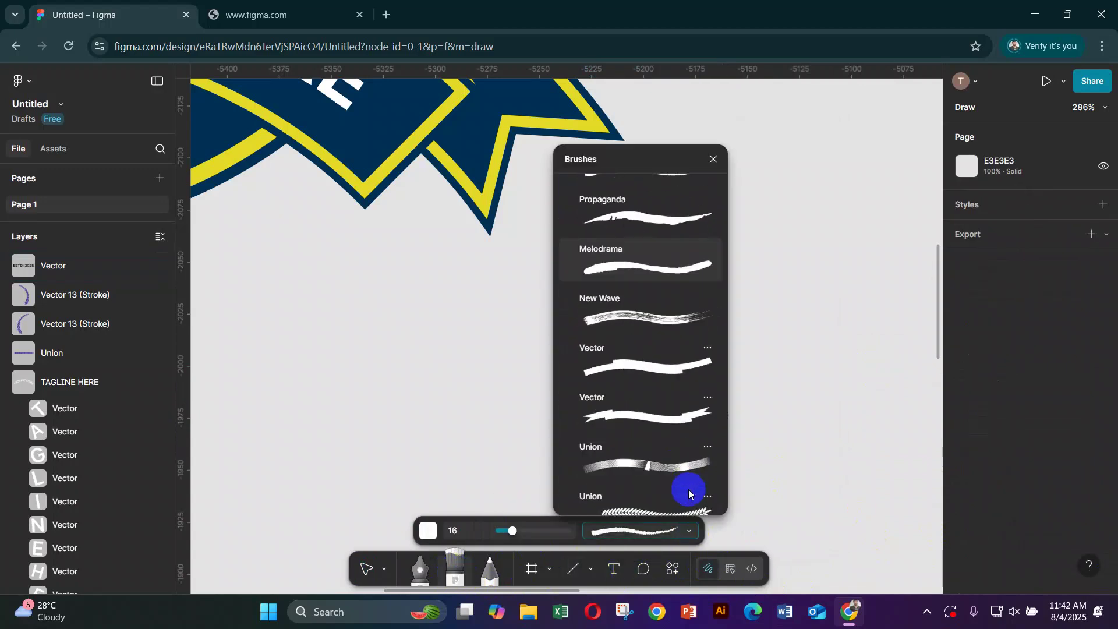
{"action": "scroll", "coordinate": [689, 493], "scroll_direction": "down", "scroll_amount": 2}
{"action": "scroll", "coordinate": [670, 482], "scroll_direction": "down", "scroll_amount": 3}
{"action": "scroll", "coordinate": [667, 480], "scroll_direction": "down", "scroll_amount": 3}
{"action": "scroll", "coordinate": [656, 493], "scroll_direction": "down", "scroll_amount": 3}
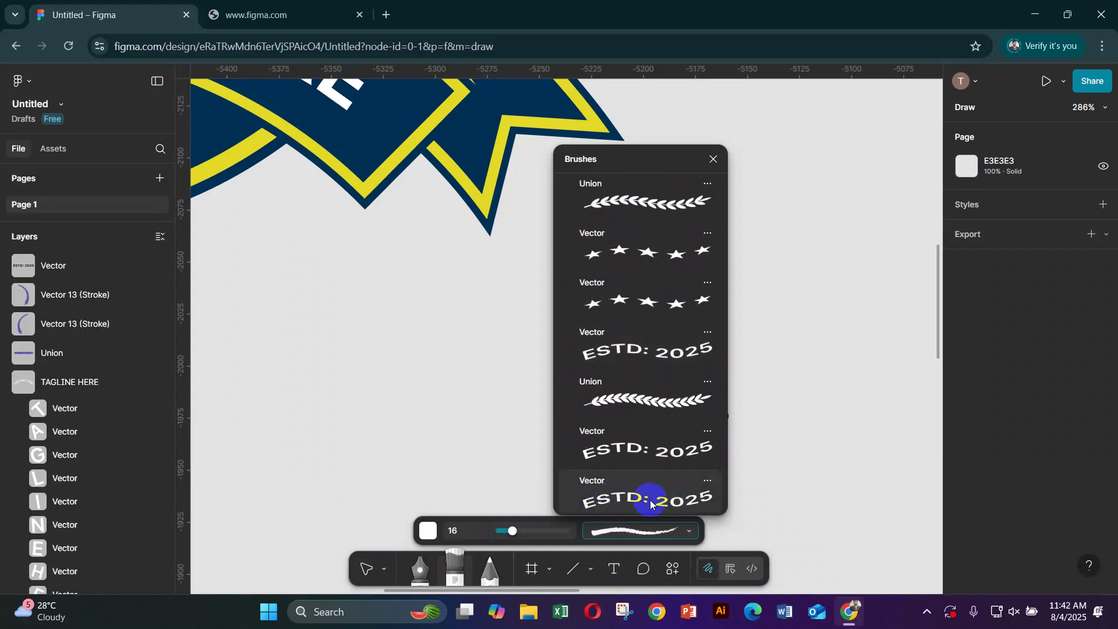
{"action": "left_click", "coordinate": [648, 500]}
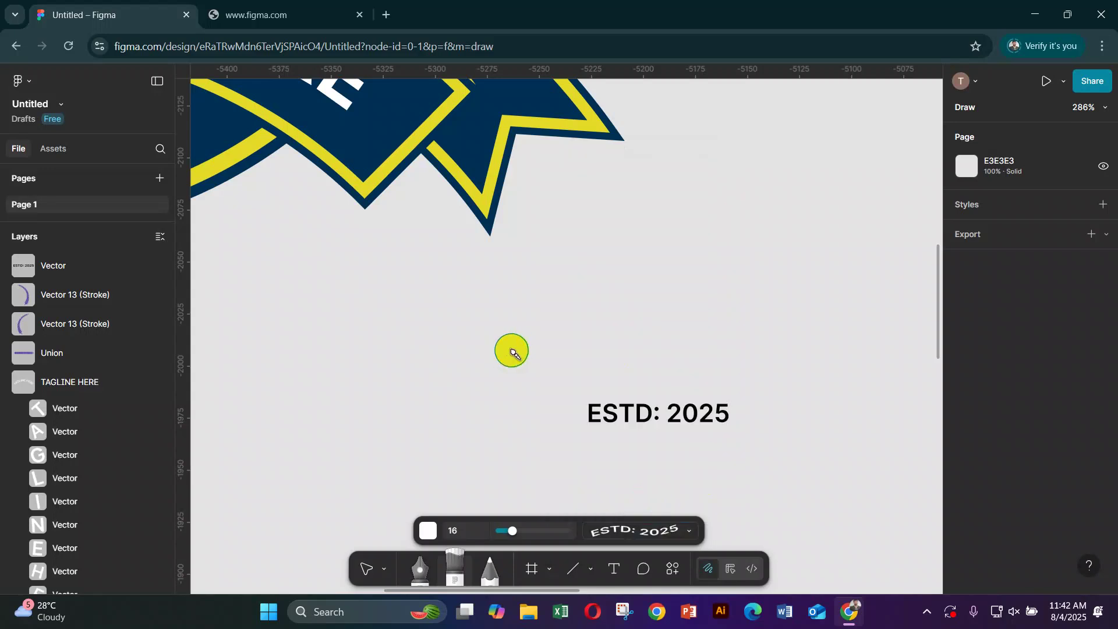
{"action": "mouse_move", "coordinate": [483, 356]}
{"action": "left_mouse_down"}
{"action": "mouse_move", "coordinate": [743, 330]}
{"action": "mouse_move", "coordinate": [848, 215]}
{"action": "left_mouse_up"}
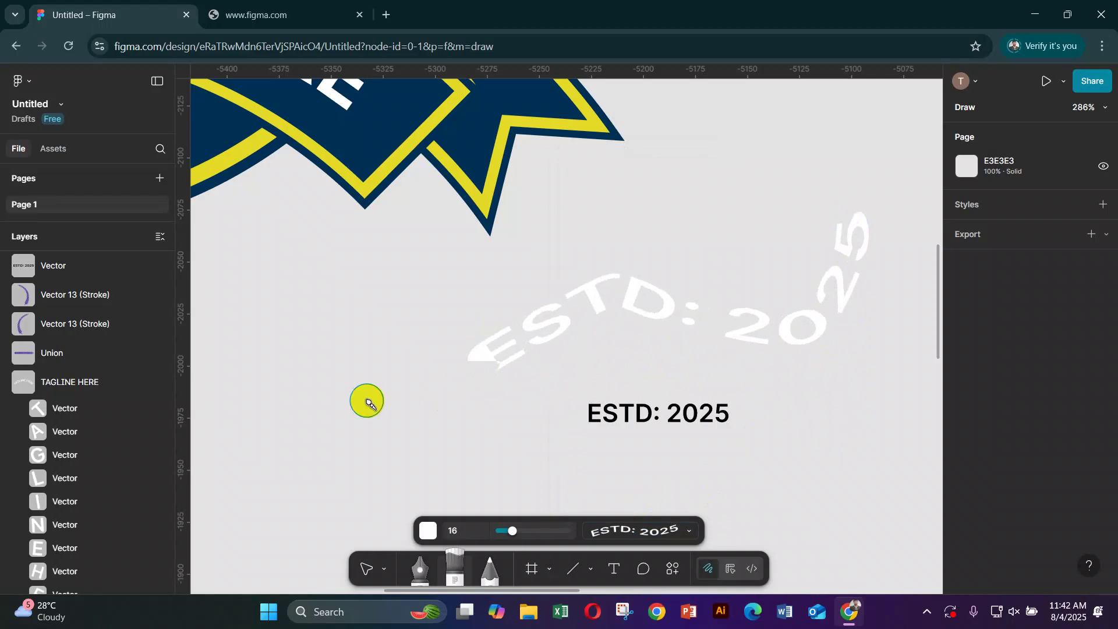
{"action": "key", "text": "ctrl+z"}
{"action": "left_click_drag", "start_coordinate": [362, 399], "coordinate": [935, 330]}
{"action": "key", "text": "ctrl+z"}
{"action": "left_click_drag", "start_coordinate": [412, 444], "coordinate": [817, 245]}
{"action": "key", "text": "ctrl+z"}
- Paint a gently curved, rising "ESTD: 2025" brush stroke about 202 by 90 px above the flattened text, and return to Design mode
{"action": "mouse_move", "coordinate": [419, 402]}
{"action": "left_mouse_down"}
{"action": "mouse_move", "coordinate": [537, 320]}
{"action": "mouse_move", "coordinate": [848, 212]}
{"action": "left_mouse_up"}
{"action": "left_click", "coordinate": [382, 567]}
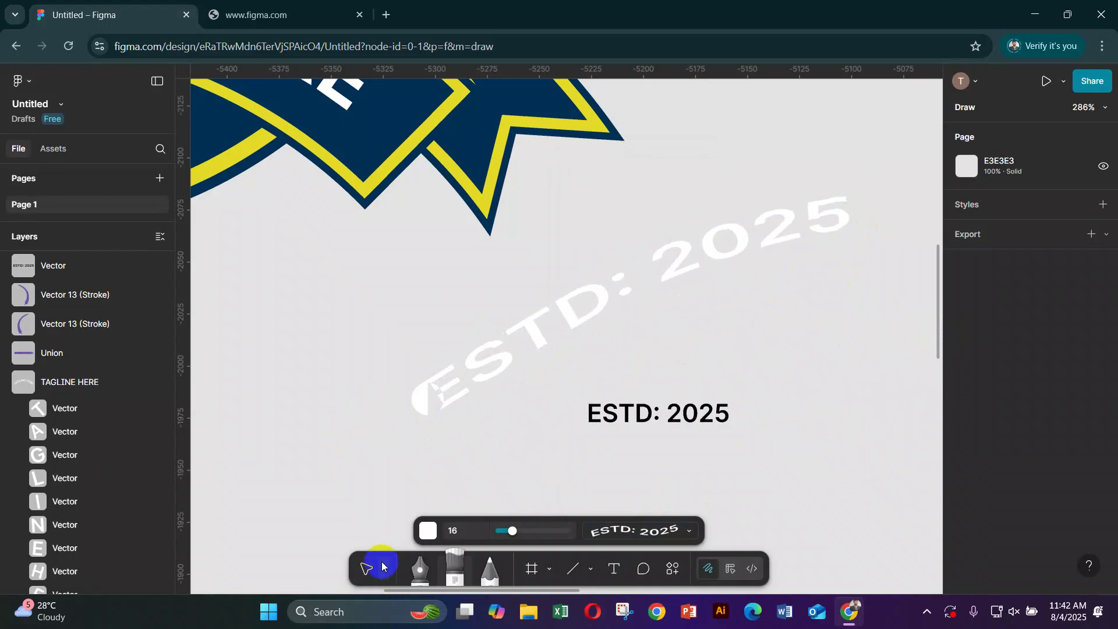
{"action": "left_click", "coordinate": [726, 569]}
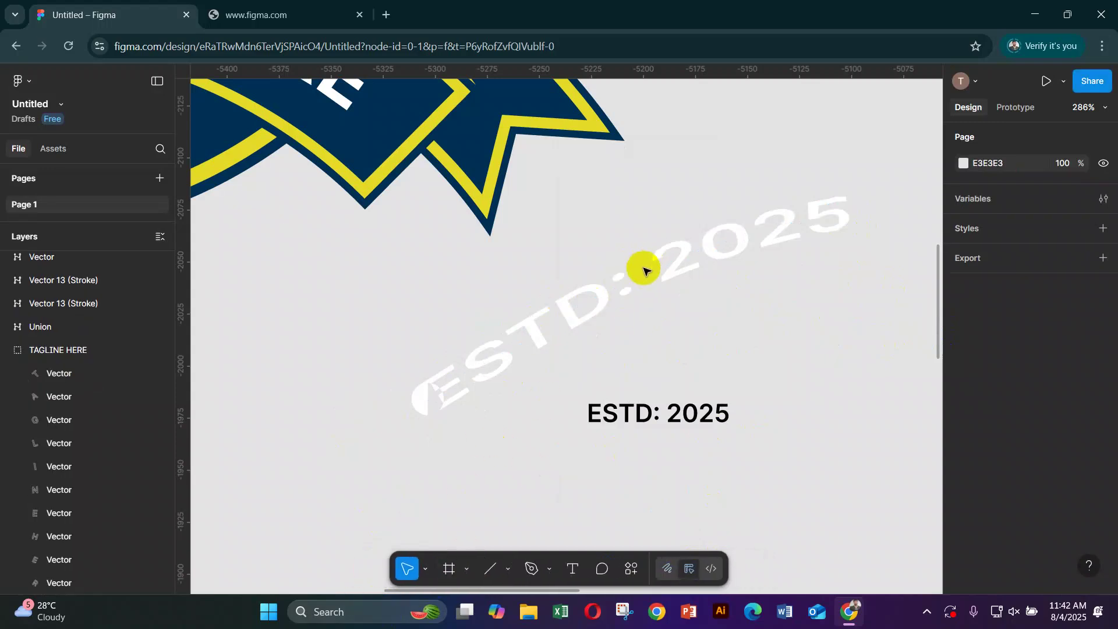
- Open the brush stroke's path for vector editing and delete the two anchor points under "2025" in its upper middle part
{"action": "left_click", "coordinate": [679, 259]}
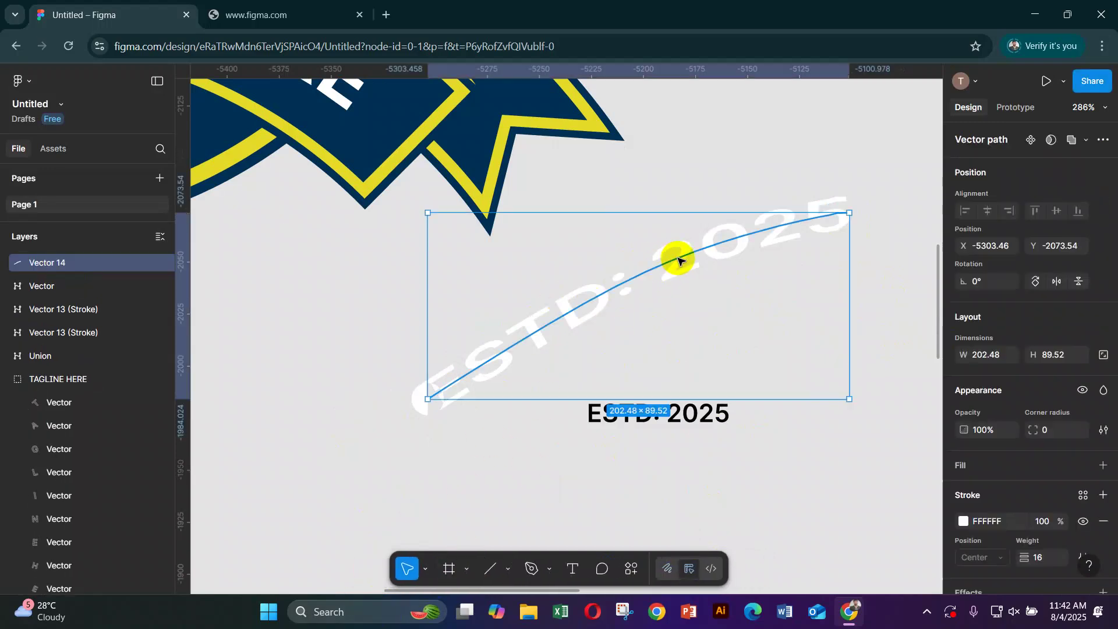
{"action": "double_click", "coordinate": [679, 260]}
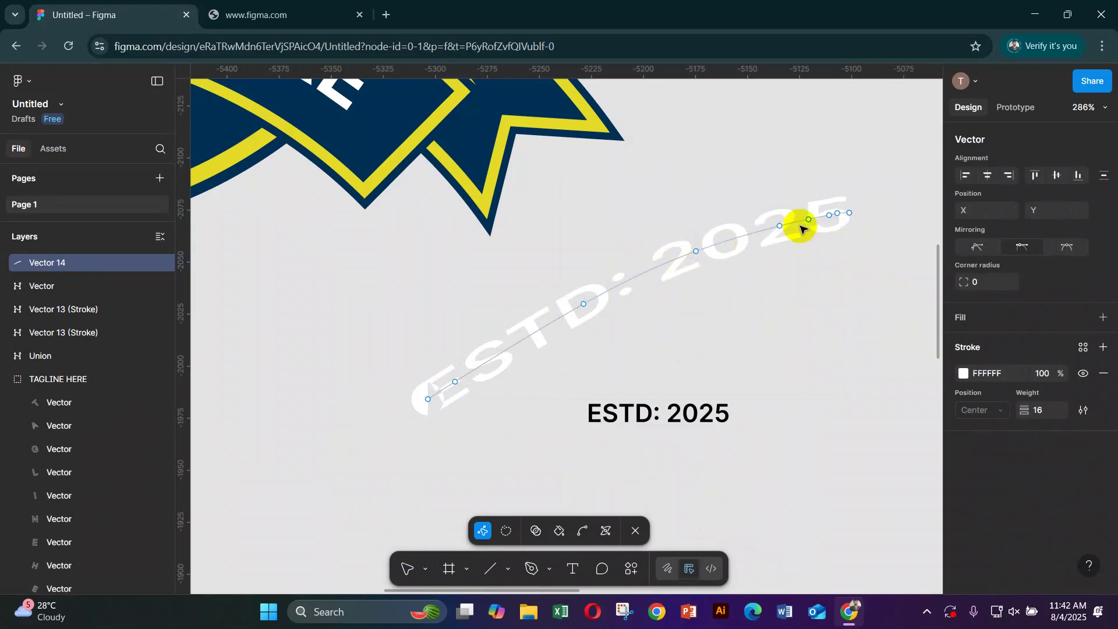
{"action": "left_click", "coordinate": [696, 251]}
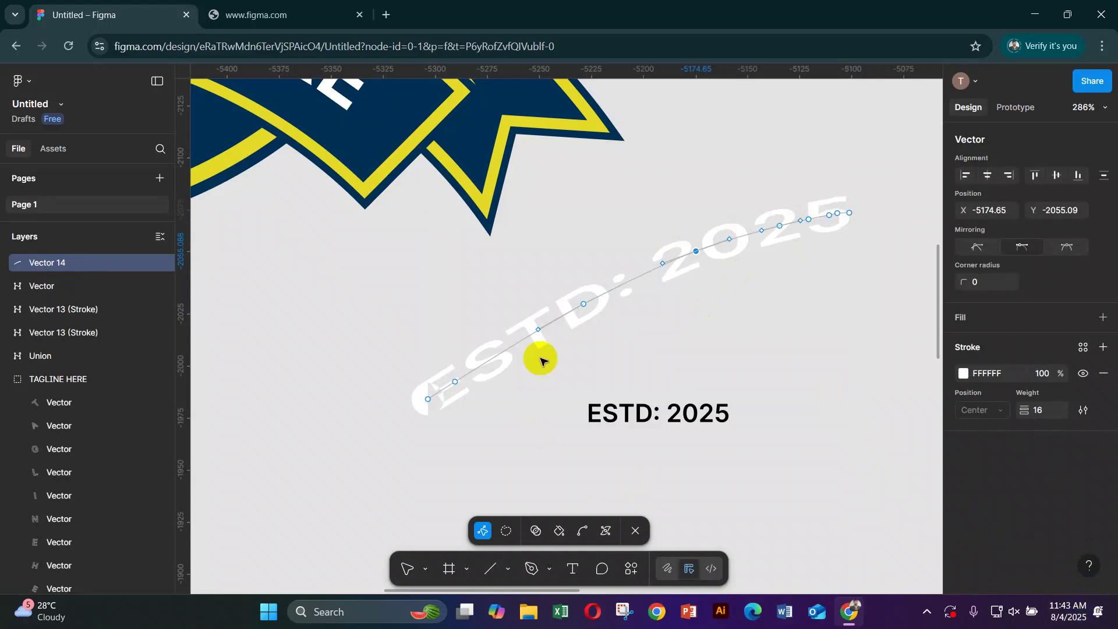
{"action": "left_click_drag", "start_coordinate": [649, 218], "coordinate": [798, 318]}
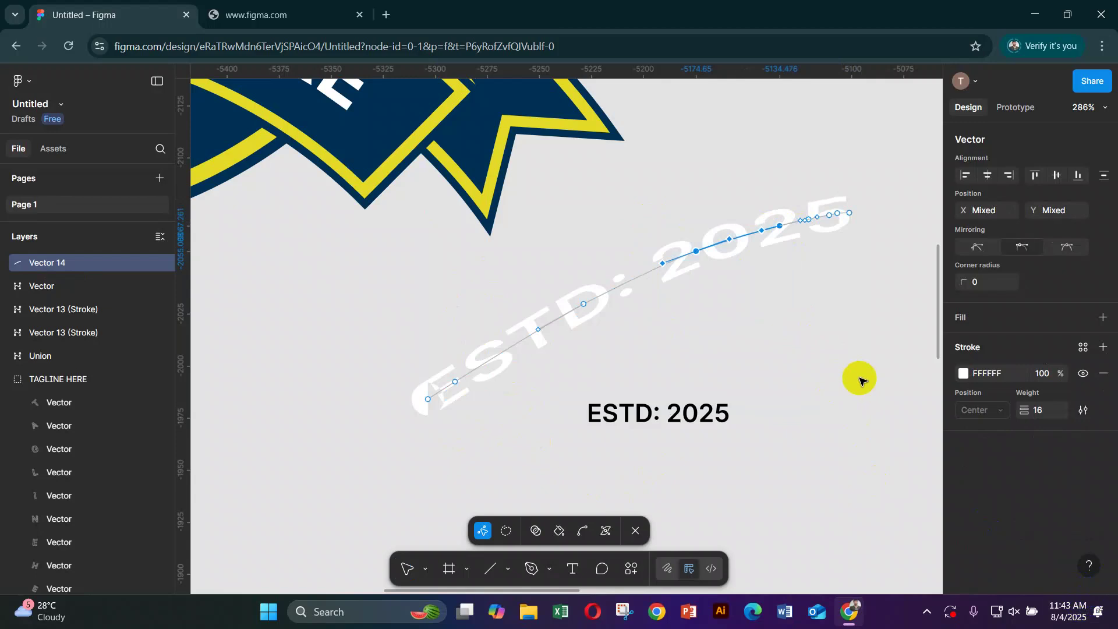
{"action": "key", "text": "Delete"}
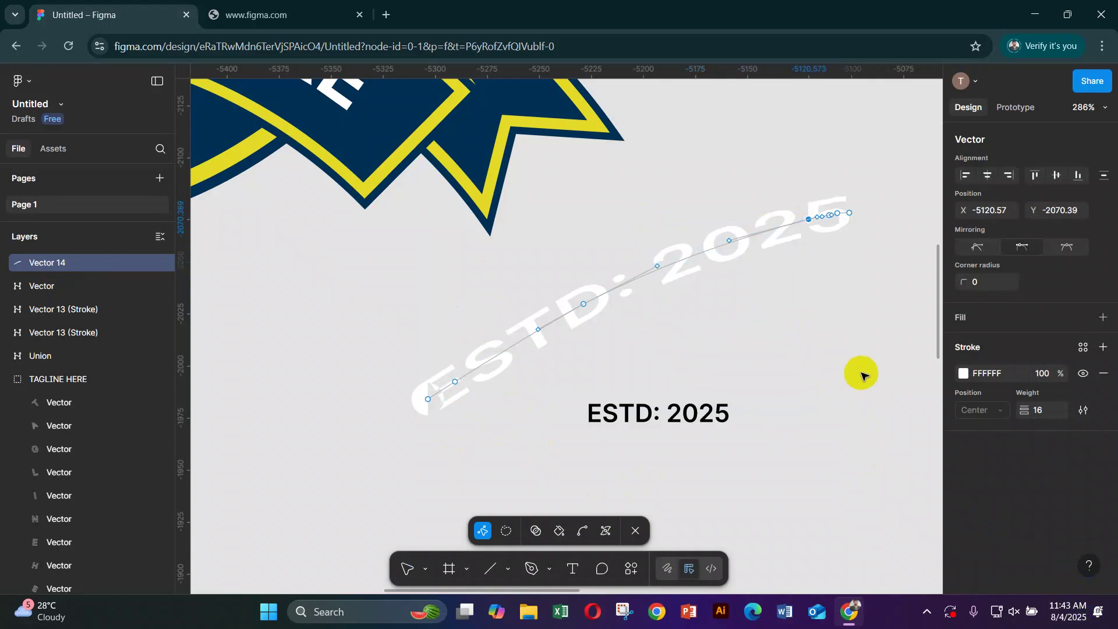
- Delete the anchor point under the "D" and the clustered anchor points near the path's end under the final "5"
{"action": "left_click_drag", "start_coordinate": [509, 290], "coordinate": [636, 351]}
{"action": "key", "text": "Delete"}
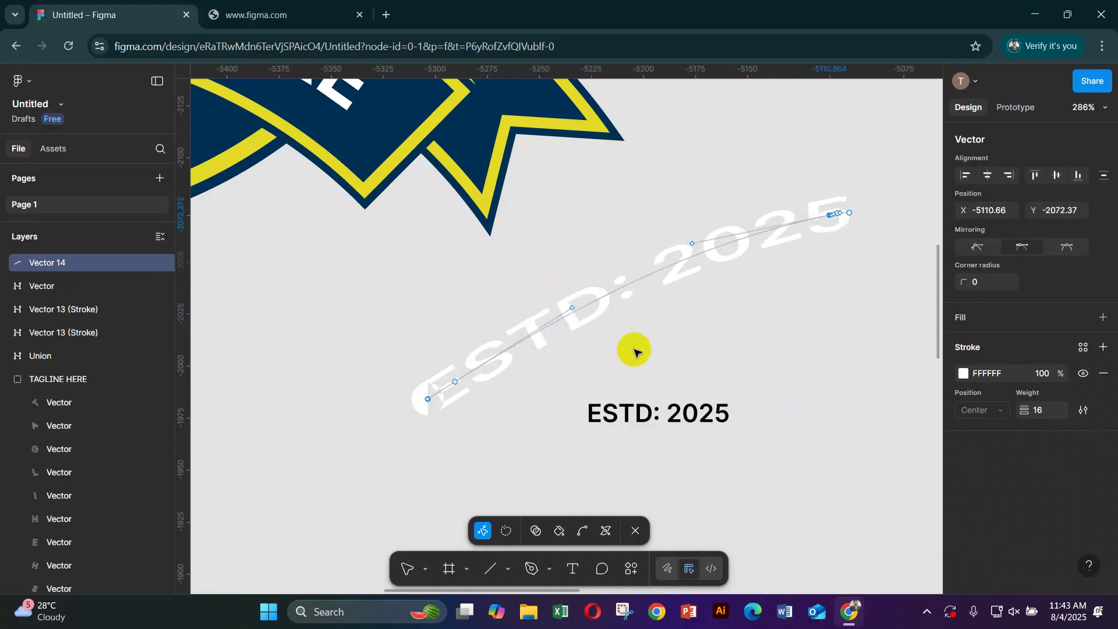
{"action": "left_click_drag", "start_coordinate": [801, 198], "coordinate": [843, 249]}
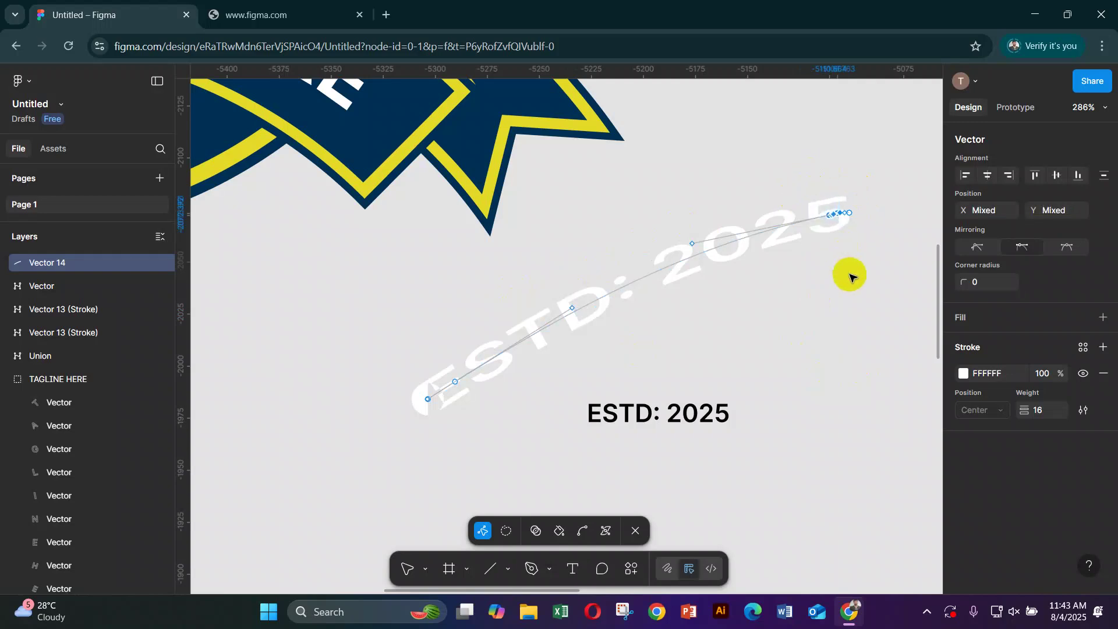
{"action": "key", "text": "Delete"}
{"action": "left_click_drag", "start_coordinate": [547, 288], "coordinate": [594, 344]}
{"action": "key", "text": "Delete"}
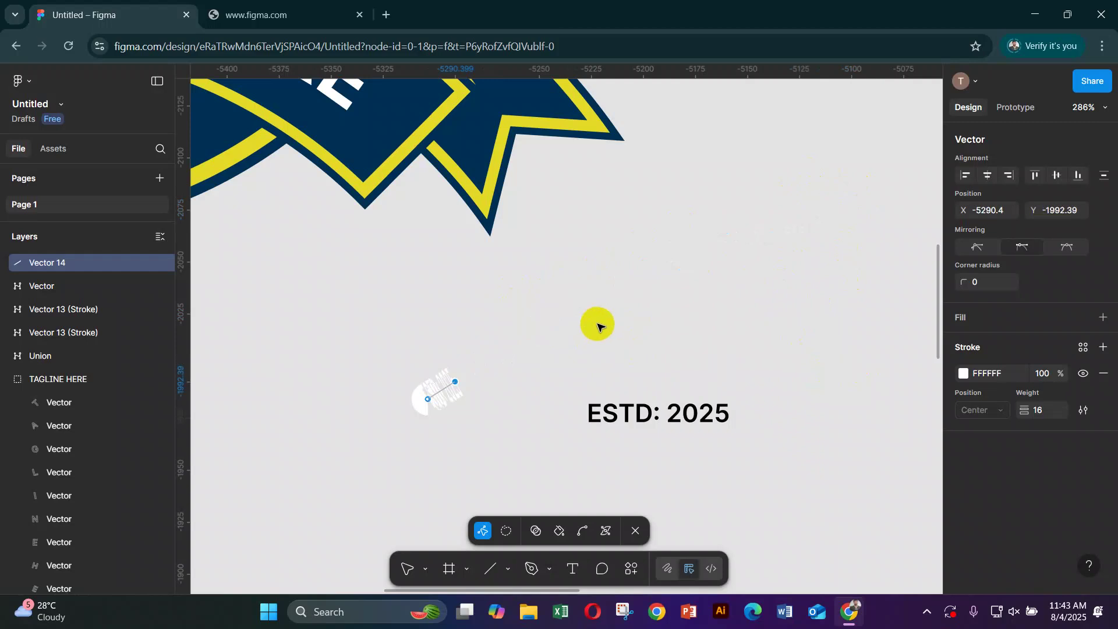
{"action": "key", "text": "ctrl+z"}
{"action": "left_click_drag", "start_coordinate": [437, 350], "coordinate": [540, 402]}
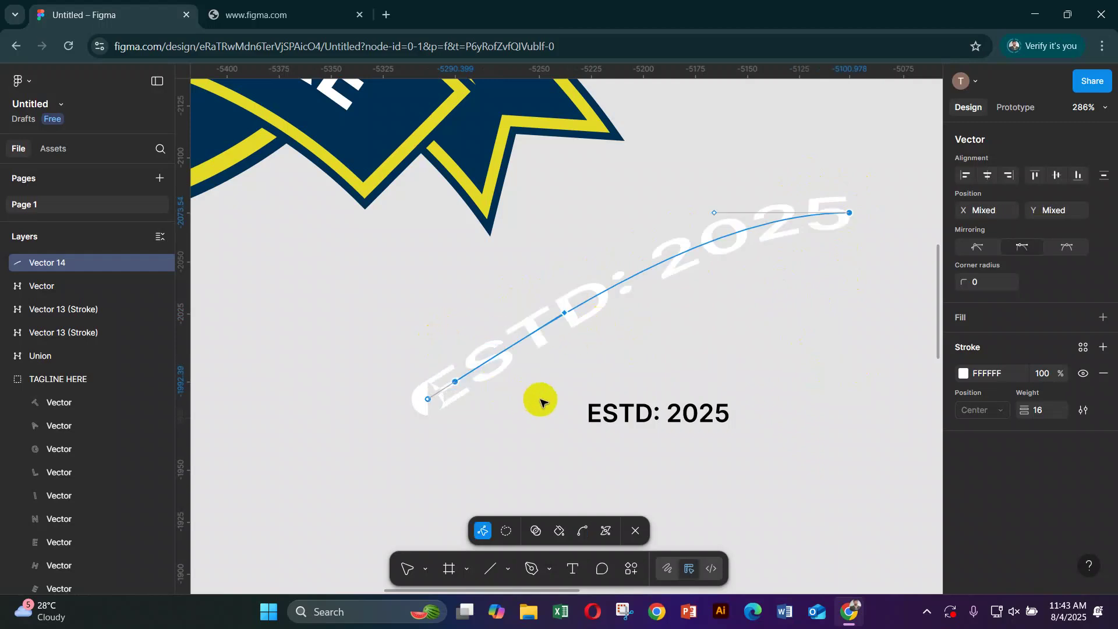
{"action": "key", "text": "Delete"}
{"action": "key", "text": "ctrl+z"}
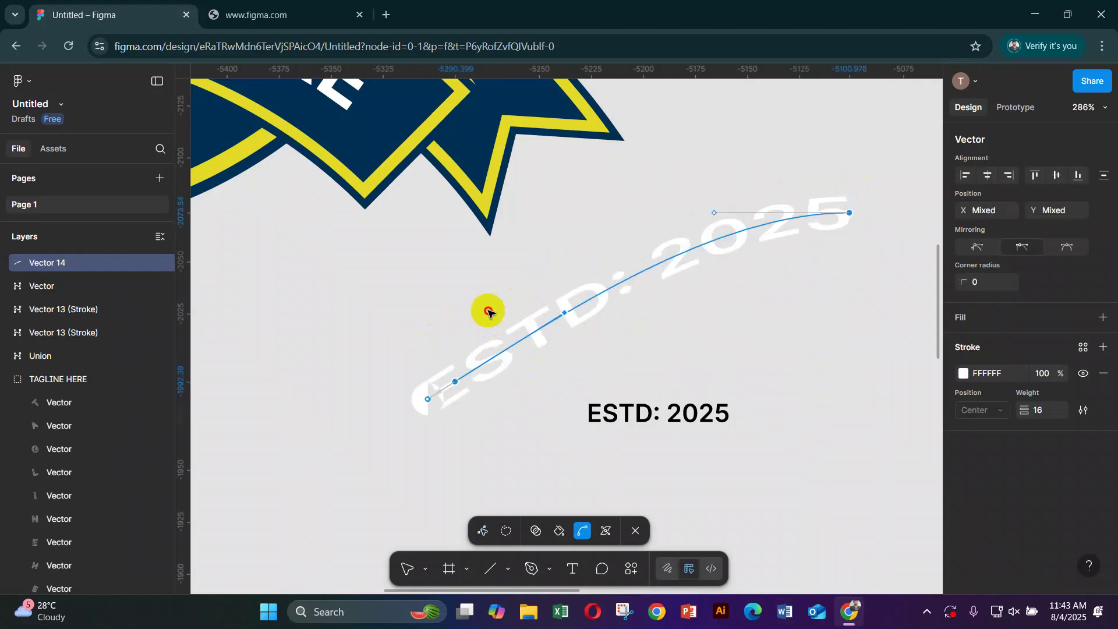
{"action": "scroll", "coordinate": [553, 373], "scroll_direction": "up", "scroll_amount": 5}
{"action": "left_click", "coordinate": [363, 383]}
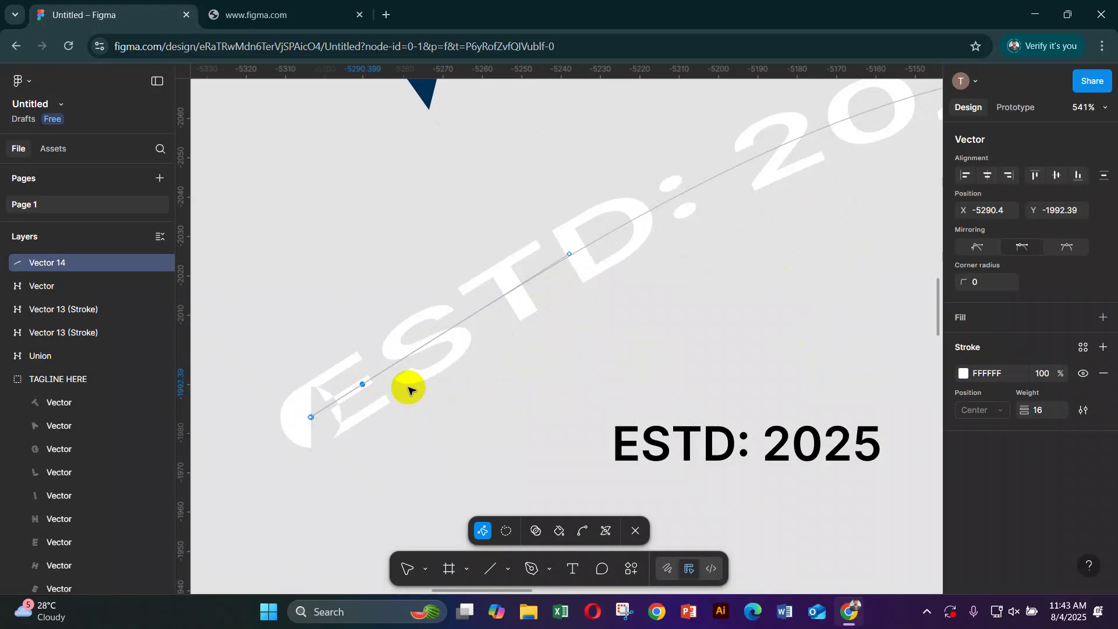
{"action": "key", "text": "Delete"}
{"action": "key", "text": "ctrl+z"}
{"action": "scroll", "coordinate": [407, 388], "scroll_direction": "down", "scroll_amount": 3}
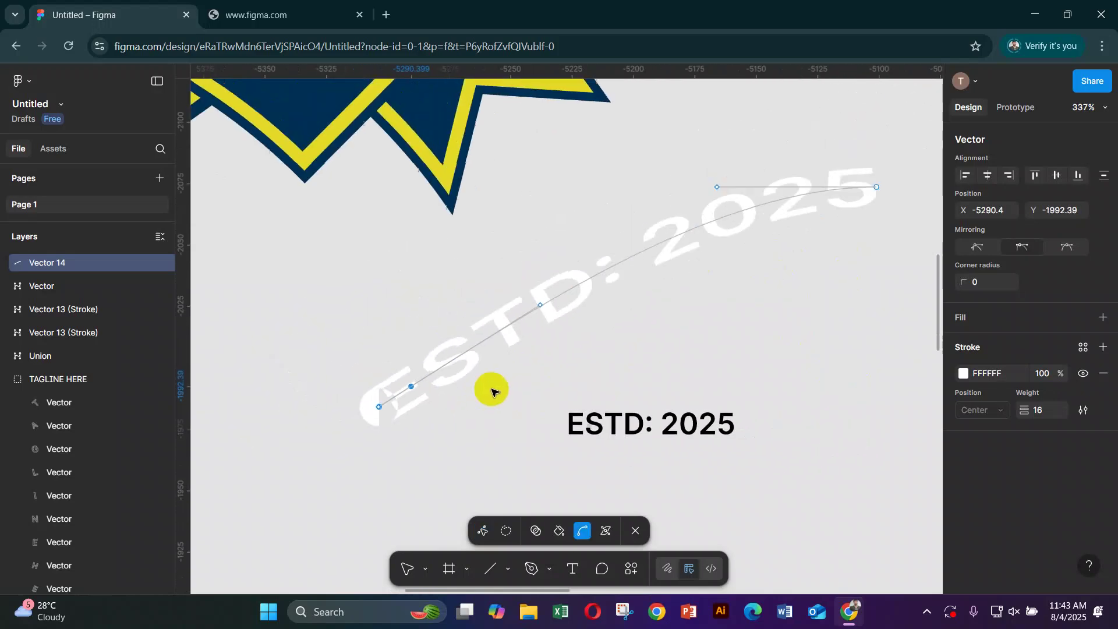
- Delete the second anchor point near the path's start under the "E", leaving only the two end anchors
{"action": "left_click", "coordinate": [410, 386]}
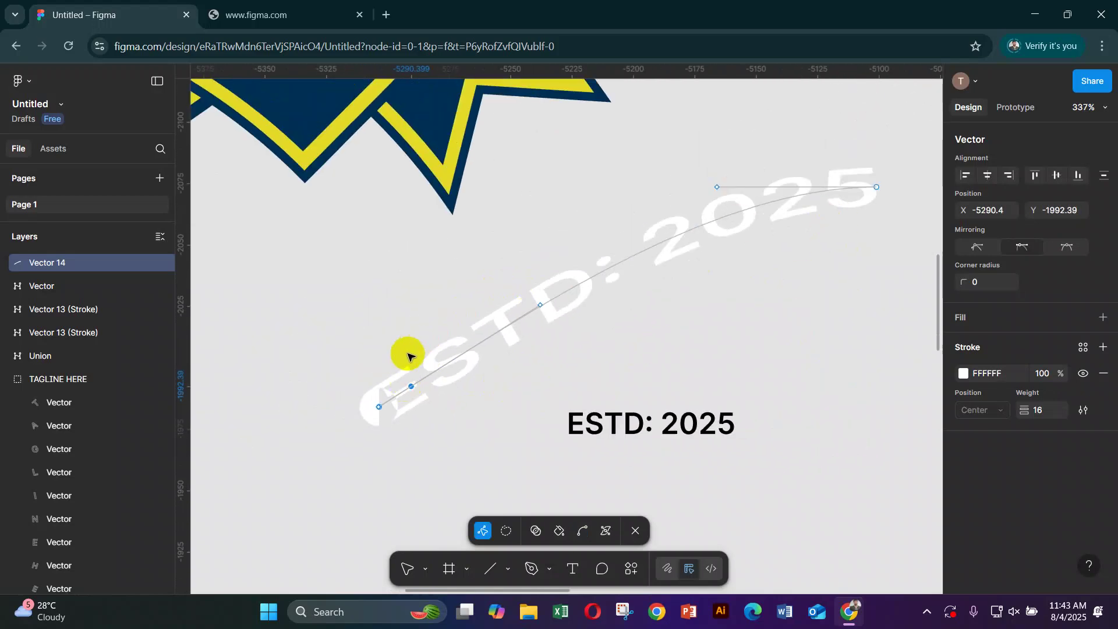
{"action": "scroll", "coordinate": [418, 383], "scroll_direction": "up", "scroll_amount": 3}
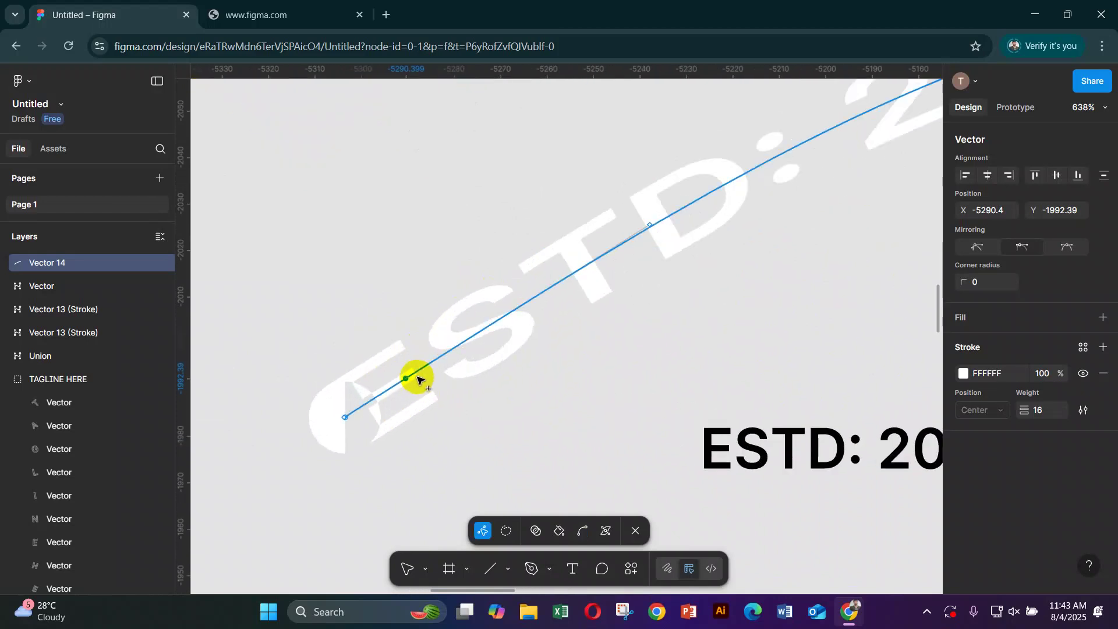
{"action": "left_click", "coordinate": [406, 379]}
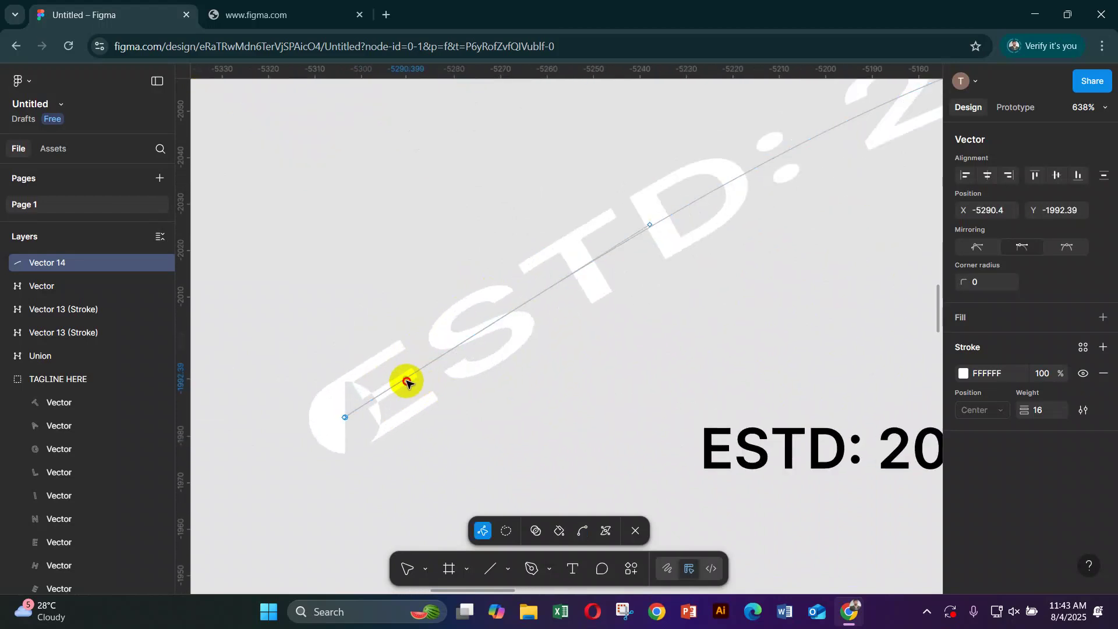
{"action": "key", "text": "Delete"}
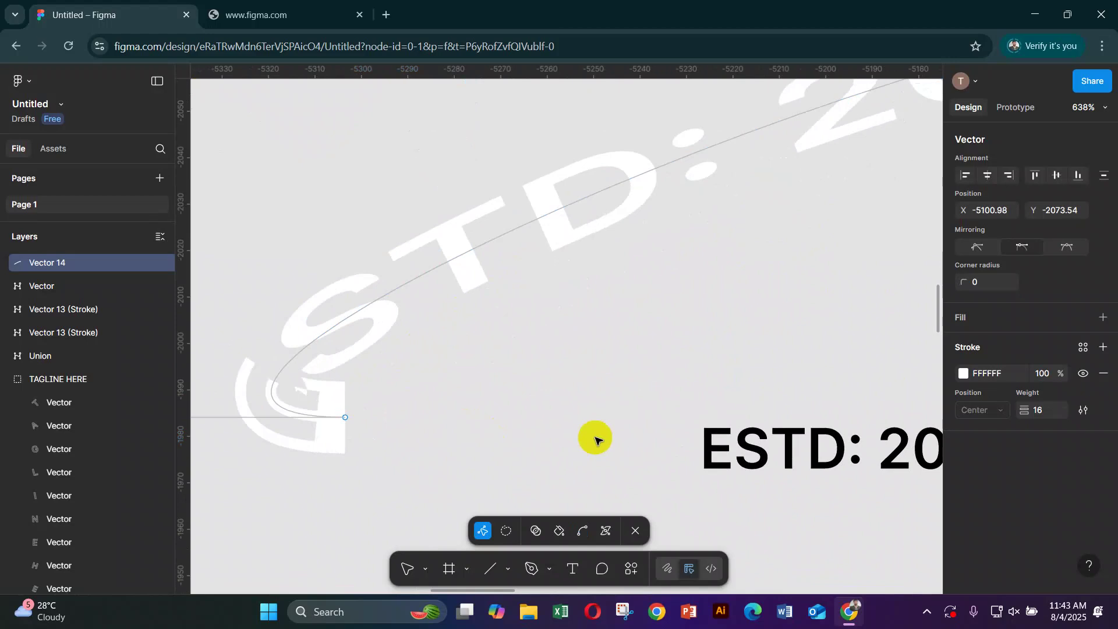
- Swing the start anchor's handle up toward the middle of the text to bend the "ESTD: 2025" path into a smooth arc
{"action": "scroll", "coordinate": [405, 411], "scroll_direction": "down", "scroll_amount": 5}
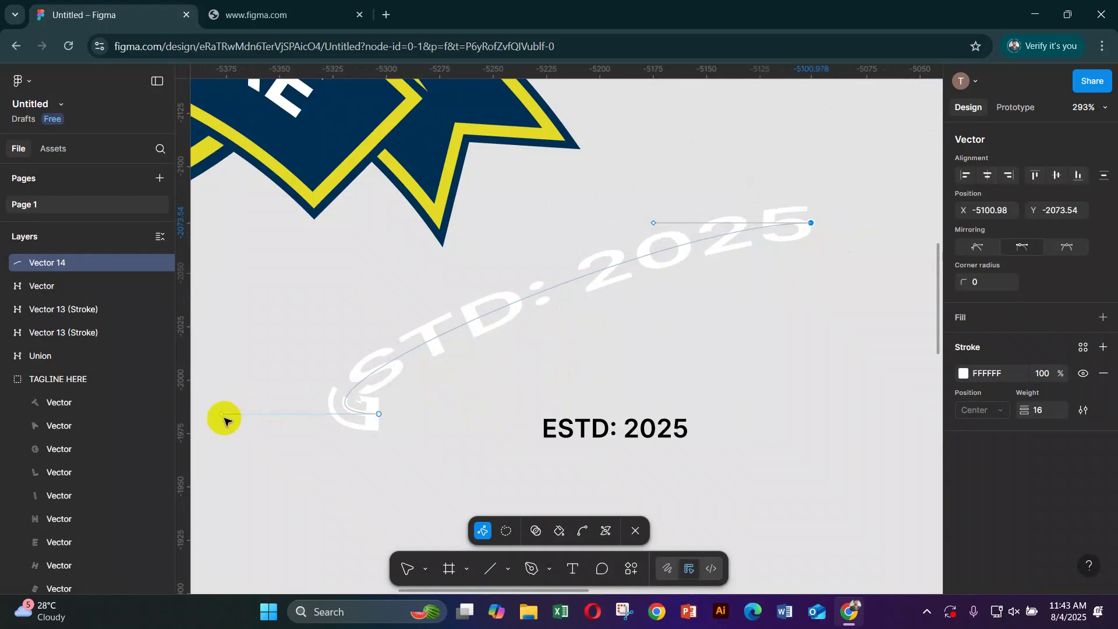
{"action": "left_click_drag", "start_coordinate": [222, 417], "coordinate": [481, 266]}
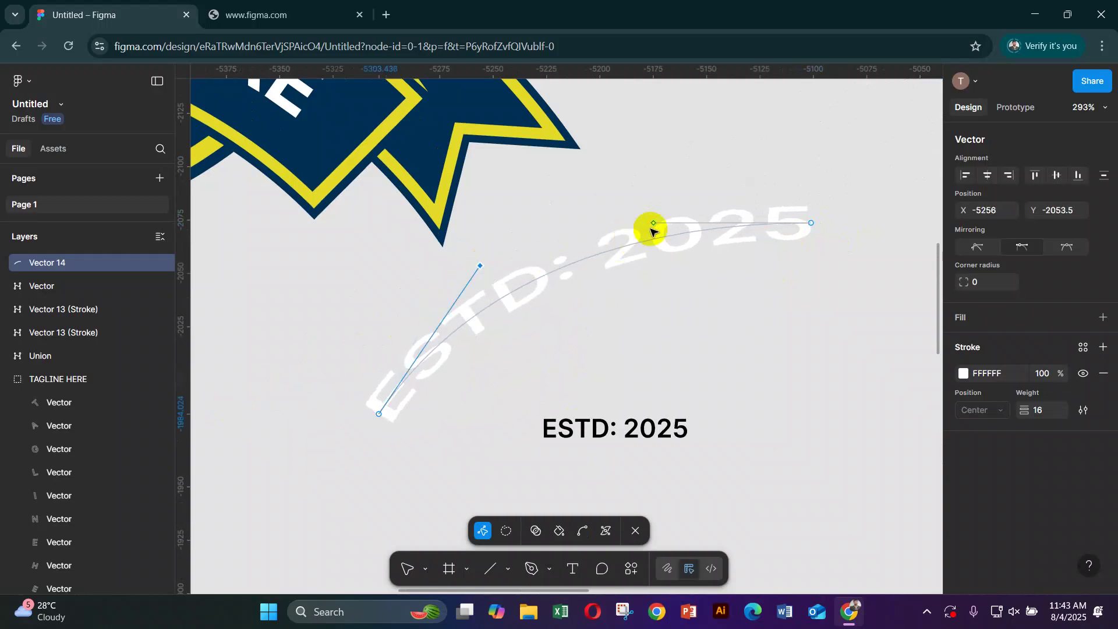
{"action": "mouse_move", "coordinate": [652, 226]}
{"action": "left_mouse_down"}
{"action": "mouse_move", "coordinate": [626, 117]}
{"action": "mouse_move", "coordinate": [457, 141]}
{"action": "mouse_move", "coordinate": [653, 222]}
{"action": "left_mouse_up"}
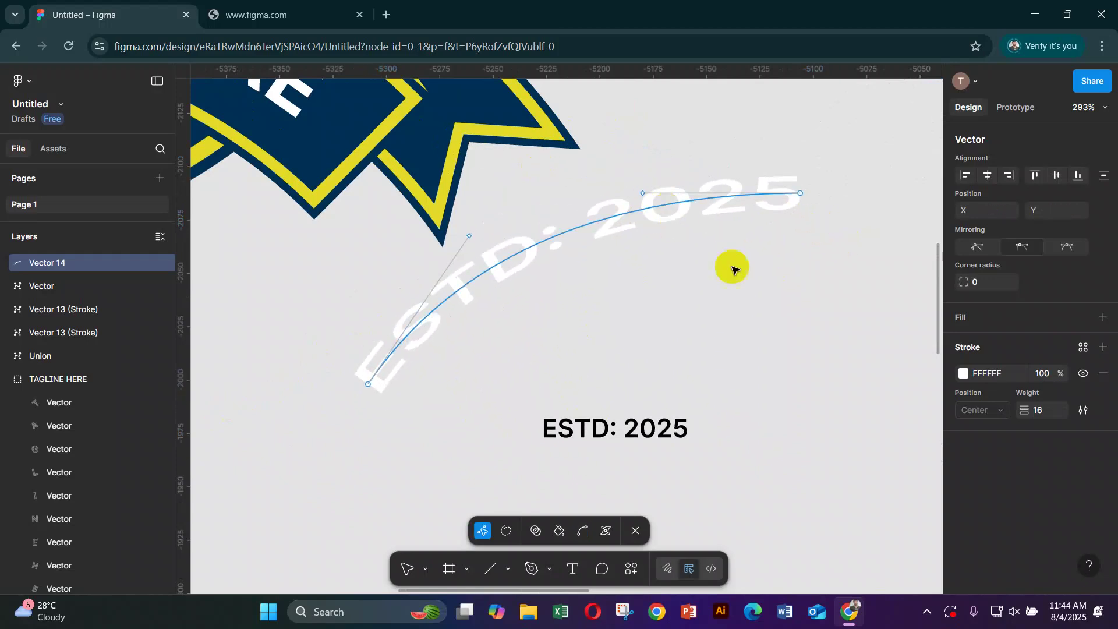
- Move the curved "ESTD: 2025" path farther to the right, clear of the navy badge's ribbon
{"action": "scroll", "coordinate": [735, 272], "scroll_direction": "down", "scroll_amount": 3}
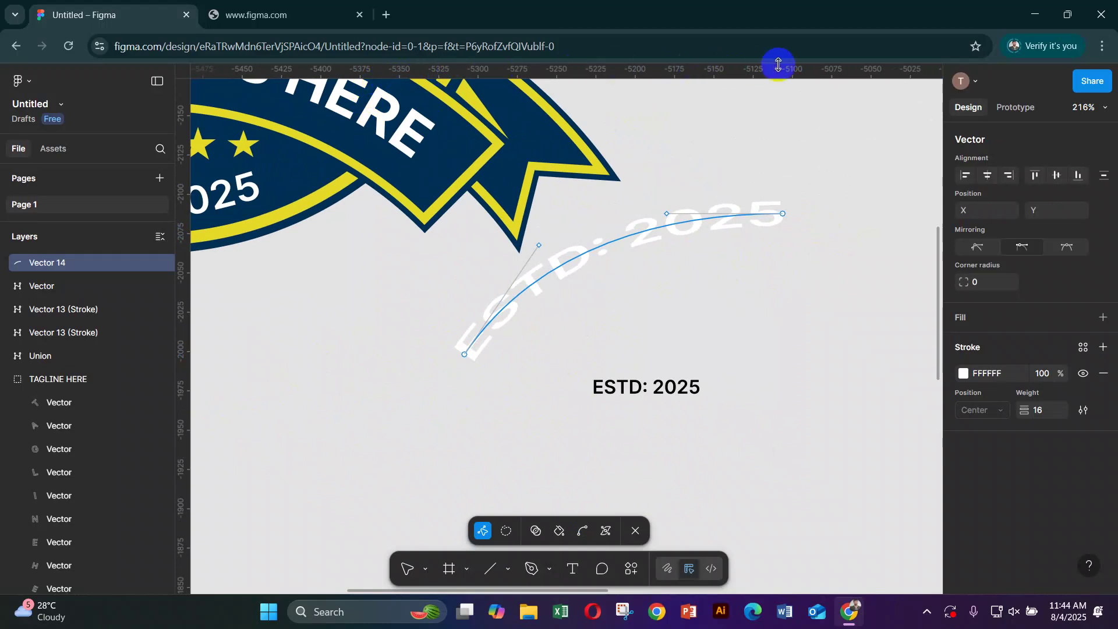
{"action": "key", "text": "shift+r"}
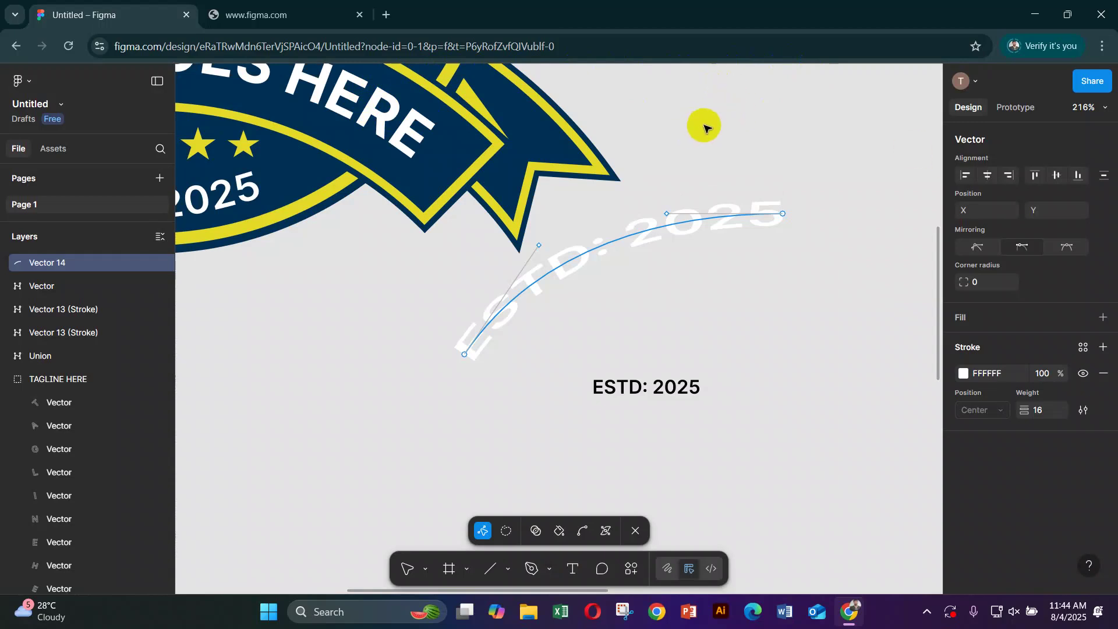
{"action": "scroll", "coordinate": [794, 284], "scroll_direction": "right", "scroll_amount": 3}
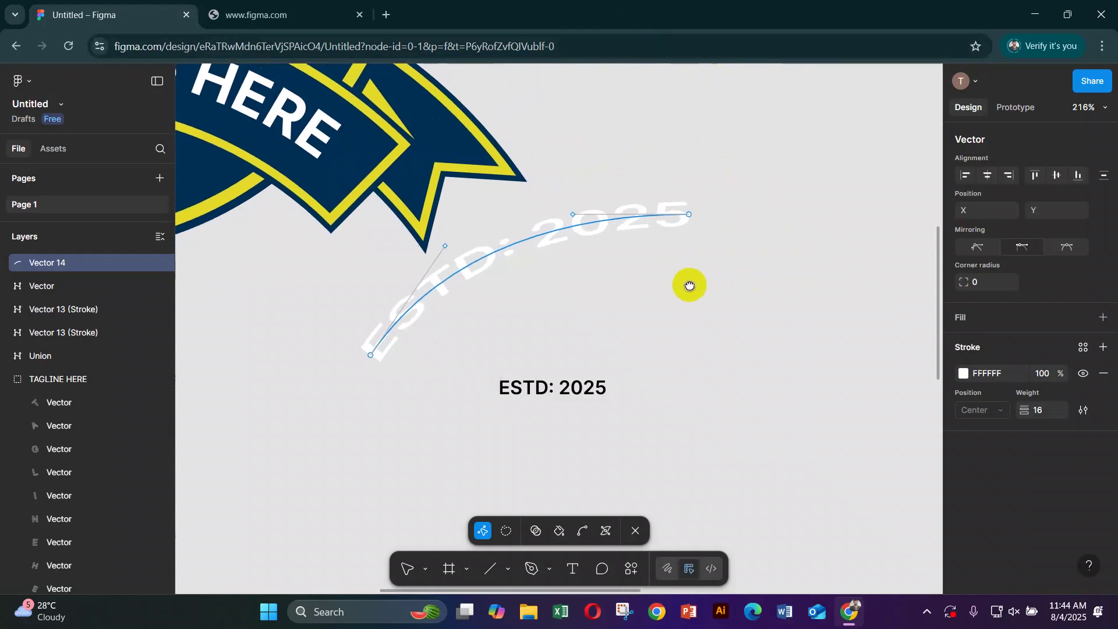
{"action": "left_click_drag", "start_coordinate": [593, 225], "coordinate": [687, 217]}
- Show the rulers and place a vertical guide at X -5048 through the path's end anchor
{"action": "key", "text": "shift+r"}
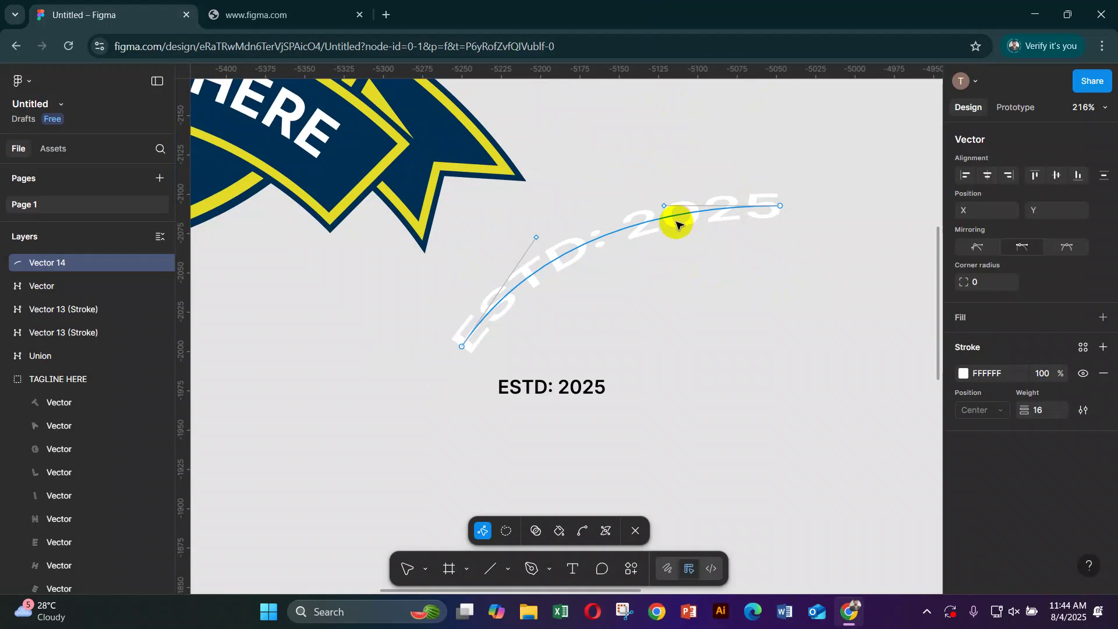
{"action": "key", "text": "shift+r"}
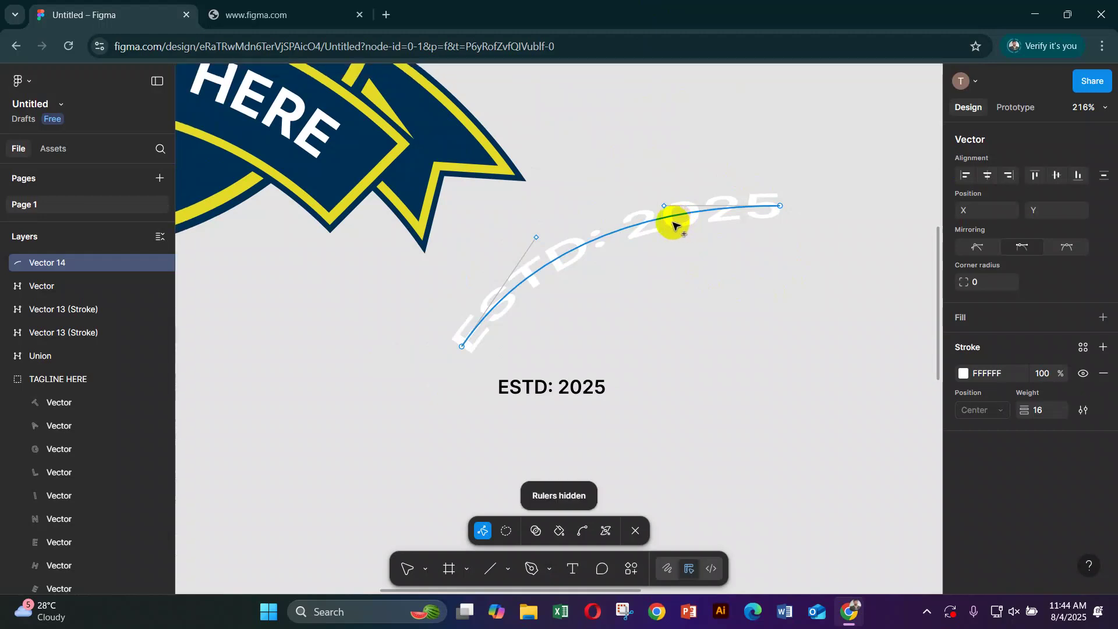
{"action": "key", "text": "shift+r"}
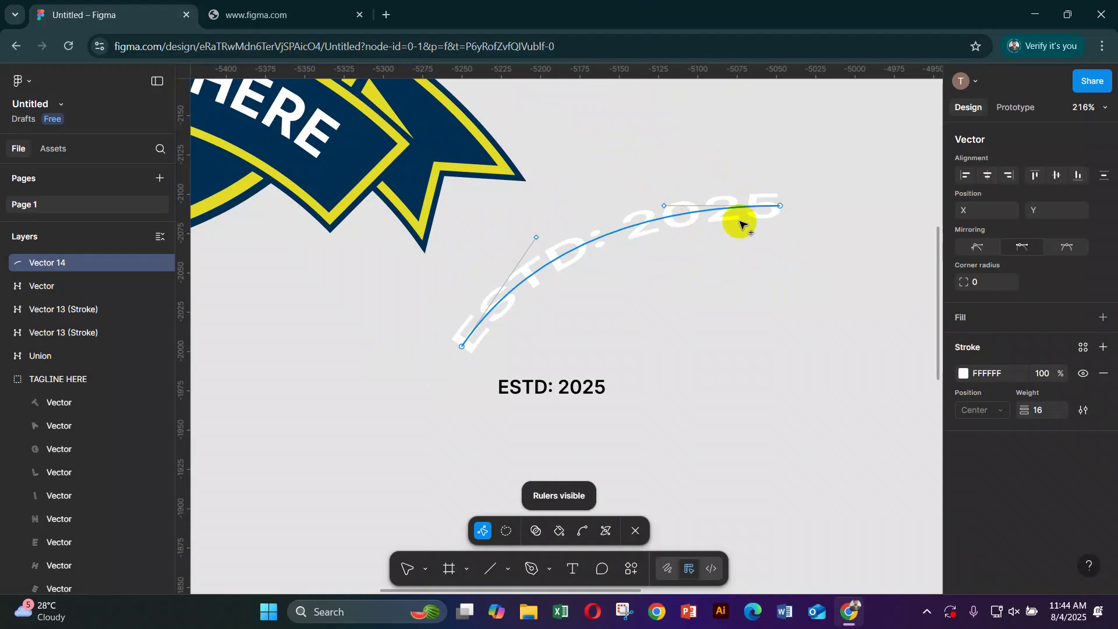
{"action": "left_click_drag", "start_coordinate": [183, 275], "coordinate": [778, 293]}
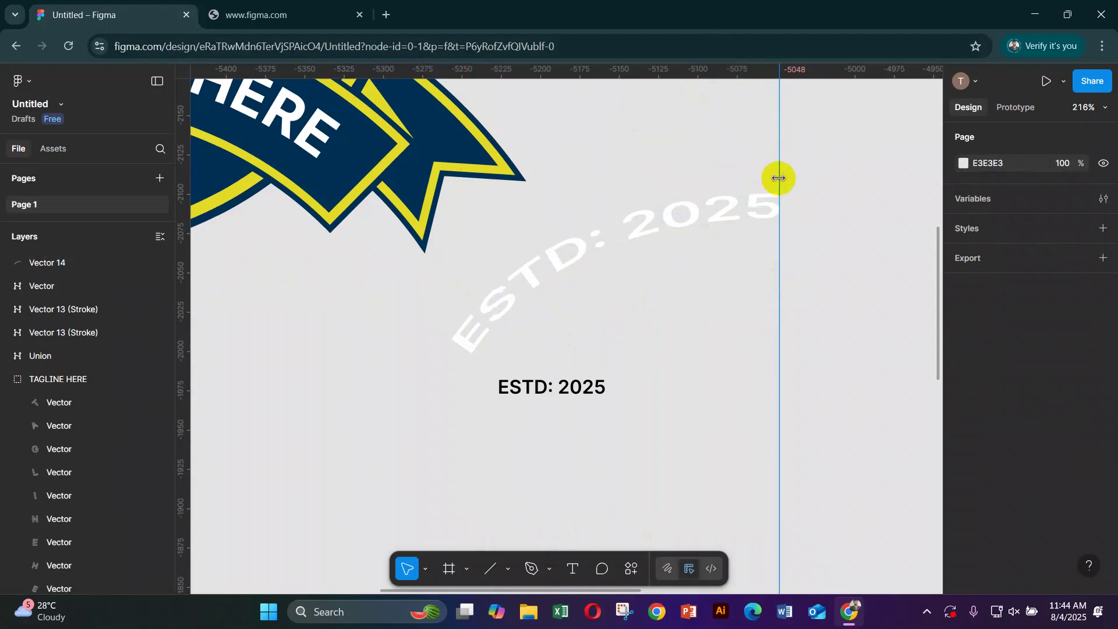
- Try to bend the text path into a half-circle by aligning its start anchor with the guide below the end anchor and levelling both handles
{"action": "left_click", "coordinate": [495, 308]}
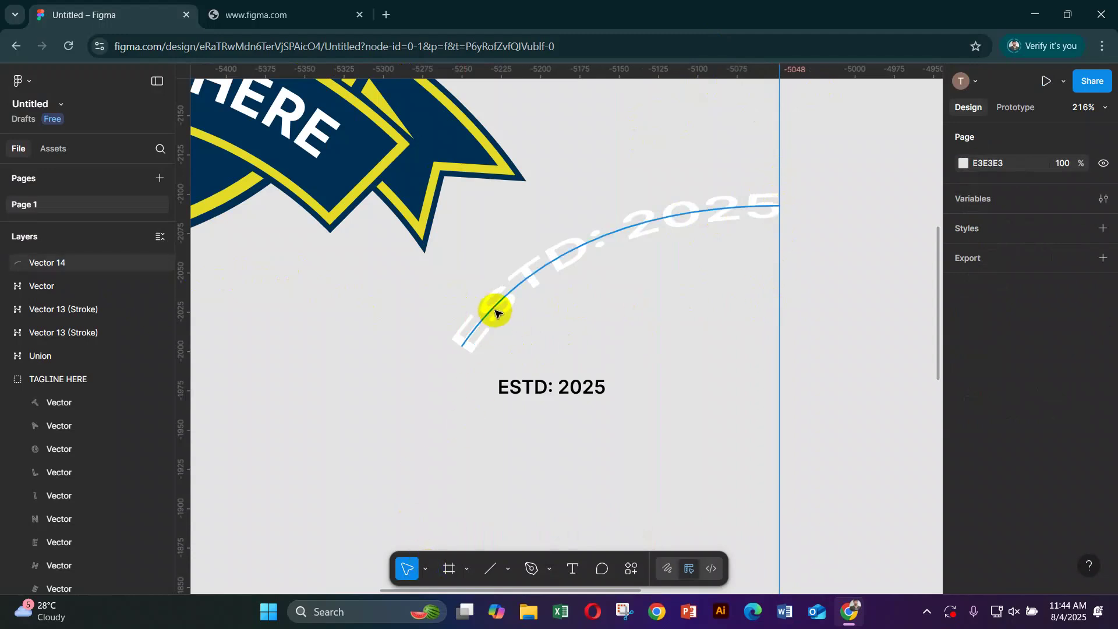
{"action": "double_click", "coordinate": [495, 308]}
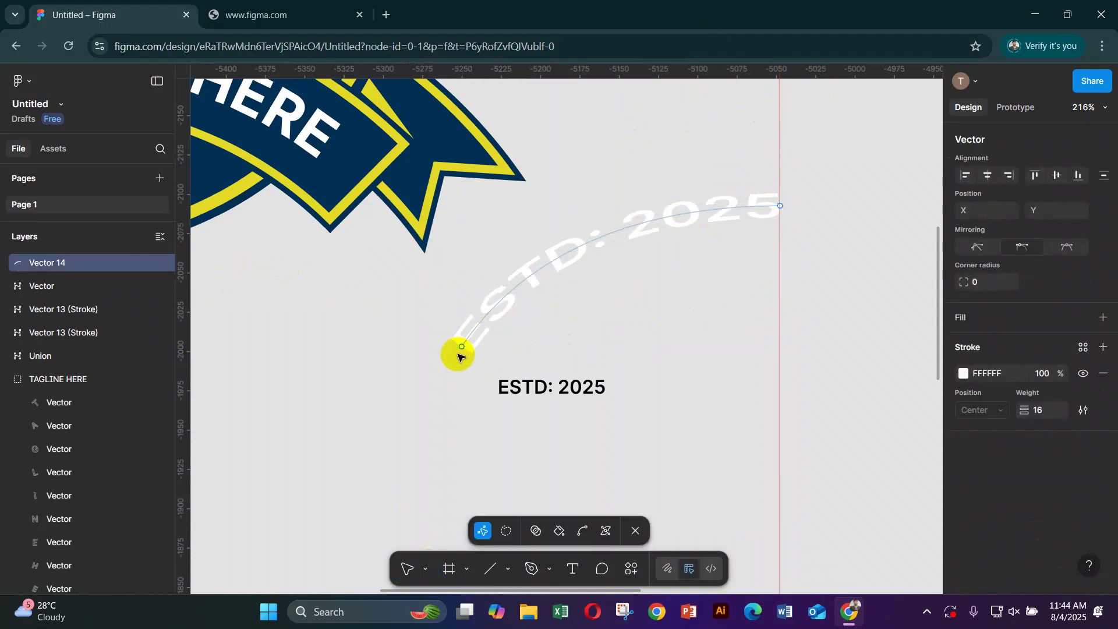
{"action": "left_click_drag", "start_coordinate": [461, 350], "coordinate": [780, 395]}
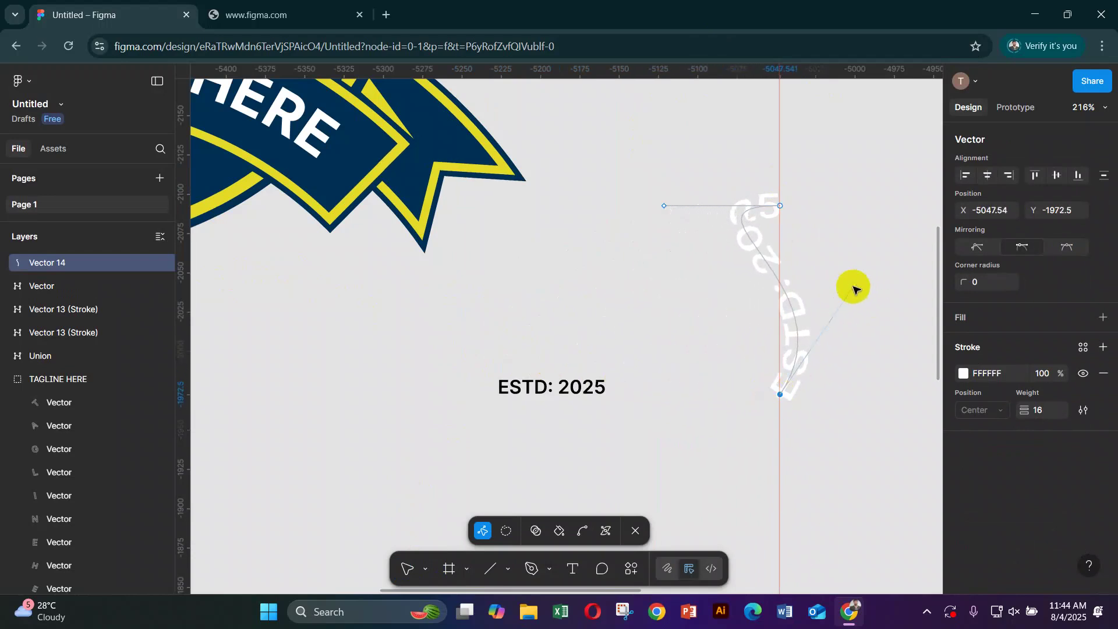
{"action": "left_click_drag", "start_coordinate": [851, 289], "coordinate": [648, 394]}
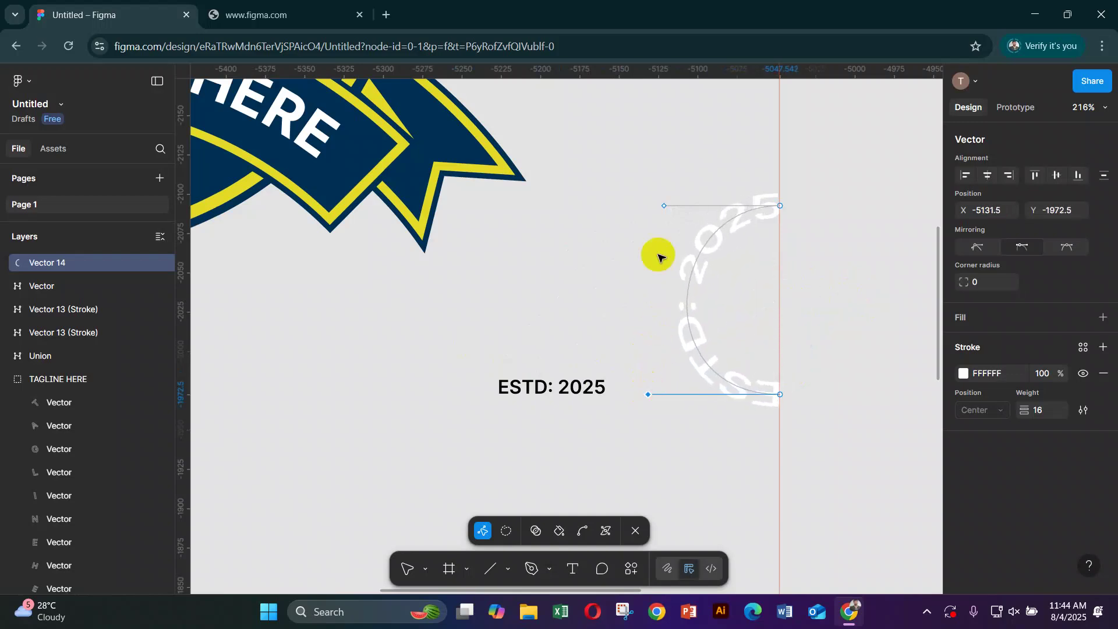
{"action": "left_click_drag", "start_coordinate": [666, 205], "coordinate": [638, 206]}
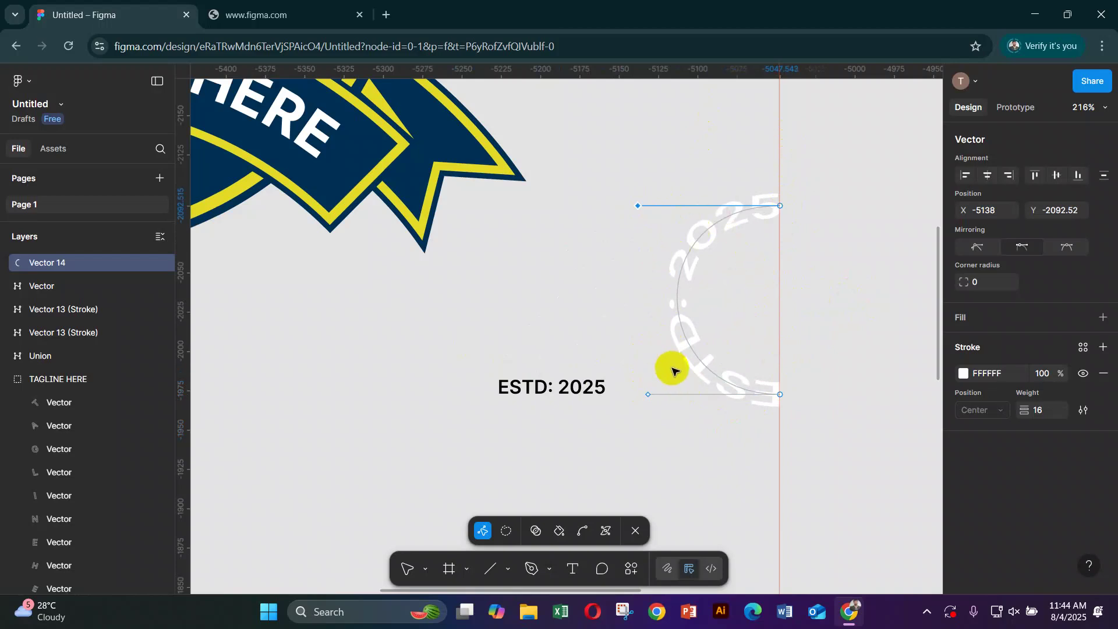
{"action": "left_click_drag", "start_coordinate": [672, 372], "coordinate": [830, 190]}
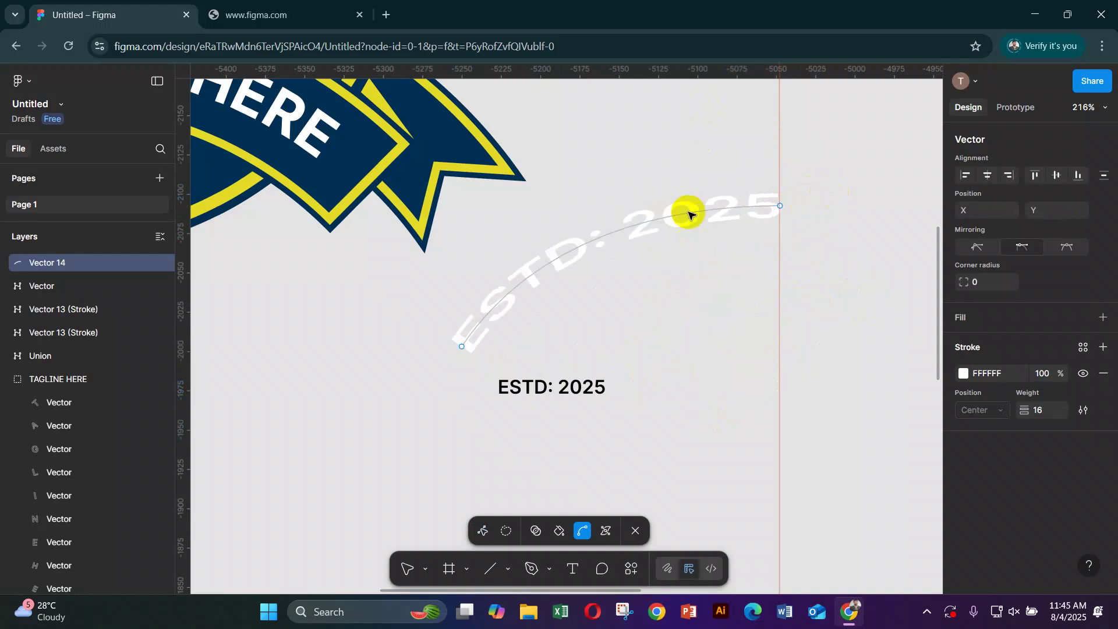
- Move the curved "ESTD: 2025" stroke below the purple badge and scale it down to about 108 by 48 px
{"action": "scroll", "coordinate": [657, 292], "scroll_direction": "down", "scroll_amount": 10}
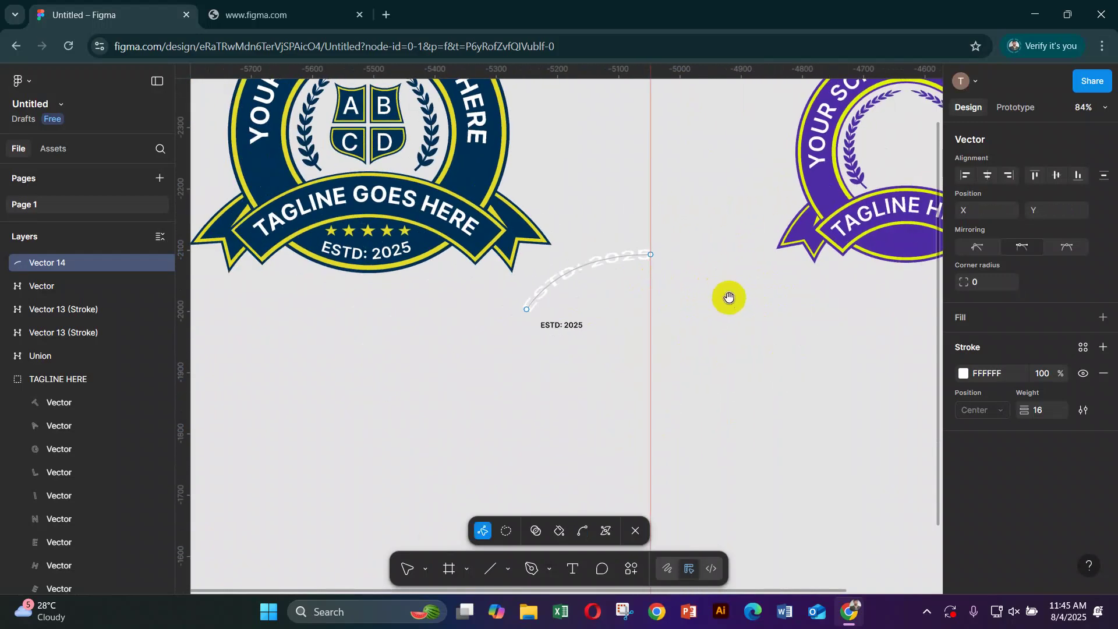
{"action": "left_click_drag", "start_coordinate": [729, 297], "coordinate": [580, 301]}
{"action": "left_click_drag", "start_coordinate": [477, 263], "coordinate": [776, 314]}
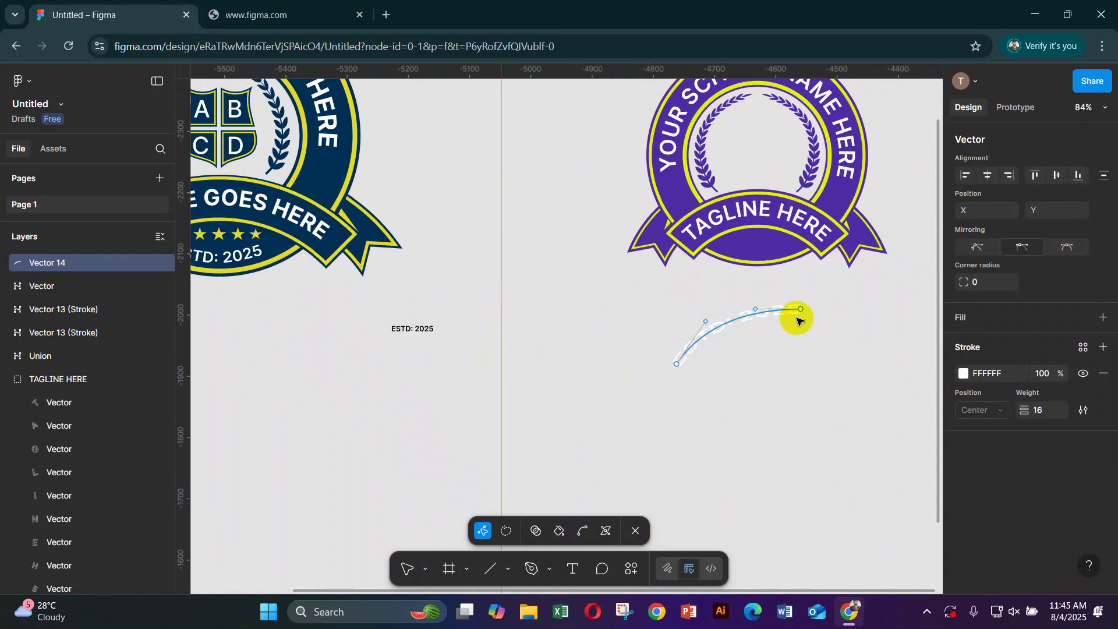
{"action": "scroll", "coordinate": [818, 319], "scroll_direction": "up", "scroll_amount": 5}
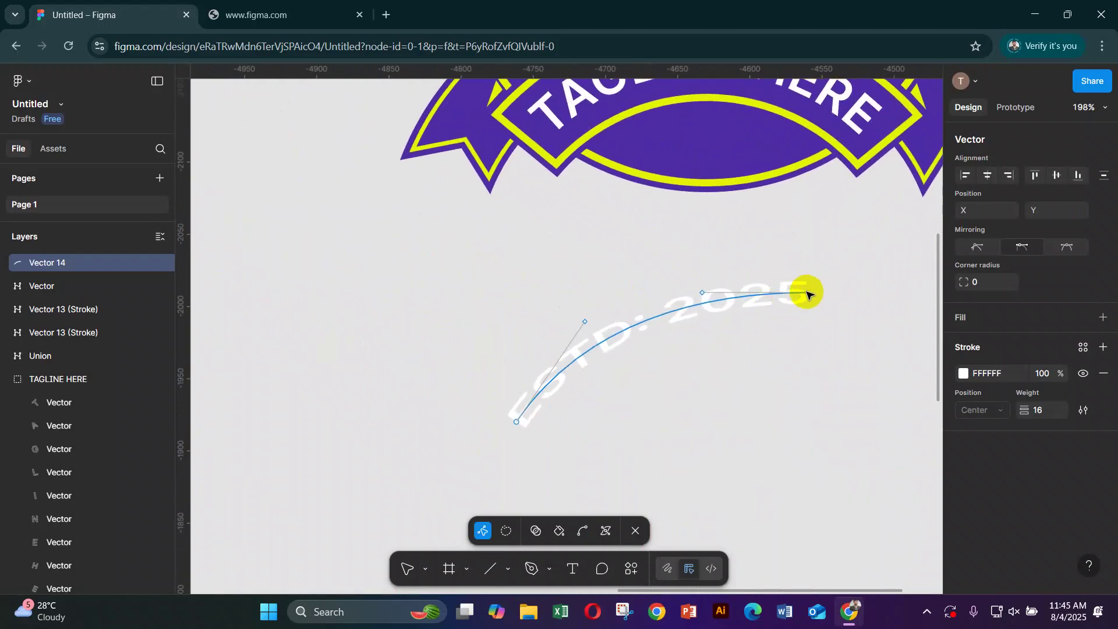
{"action": "left_click", "coordinate": [407, 566]}
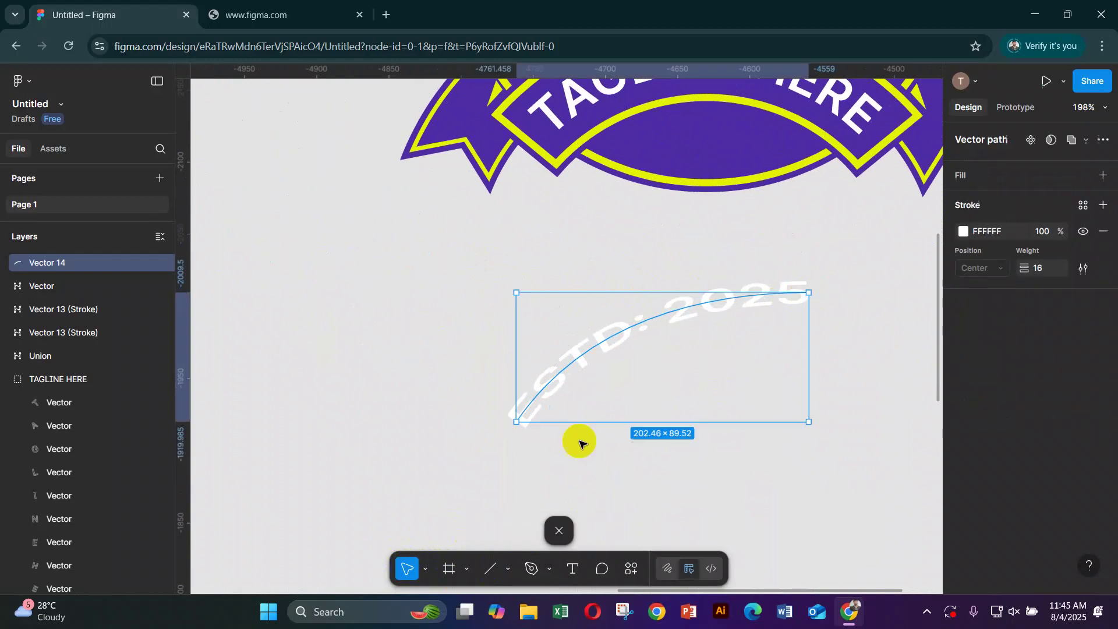
{"action": "left_click_drag", "start_coordinate": [803, 329], "coordinate": [720, 246]}
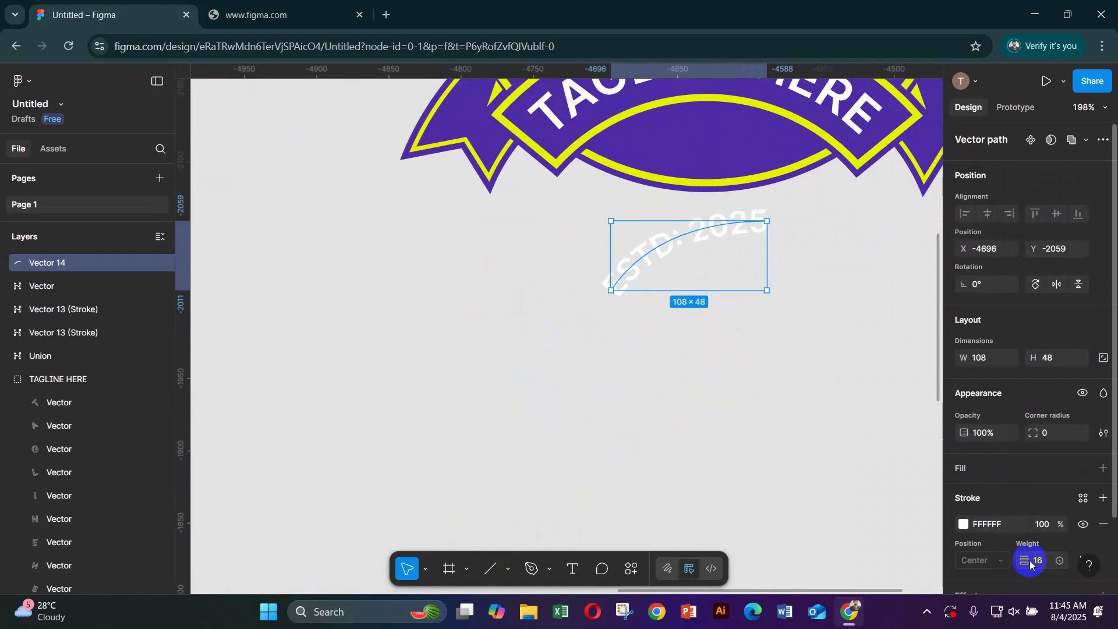
- Set the stroke weight of the "ESTD: 2025" brush path to 13
{"action": "left_click_drag", "start_coordinate": [1033, 567], "coordinate": [1019, 560]}
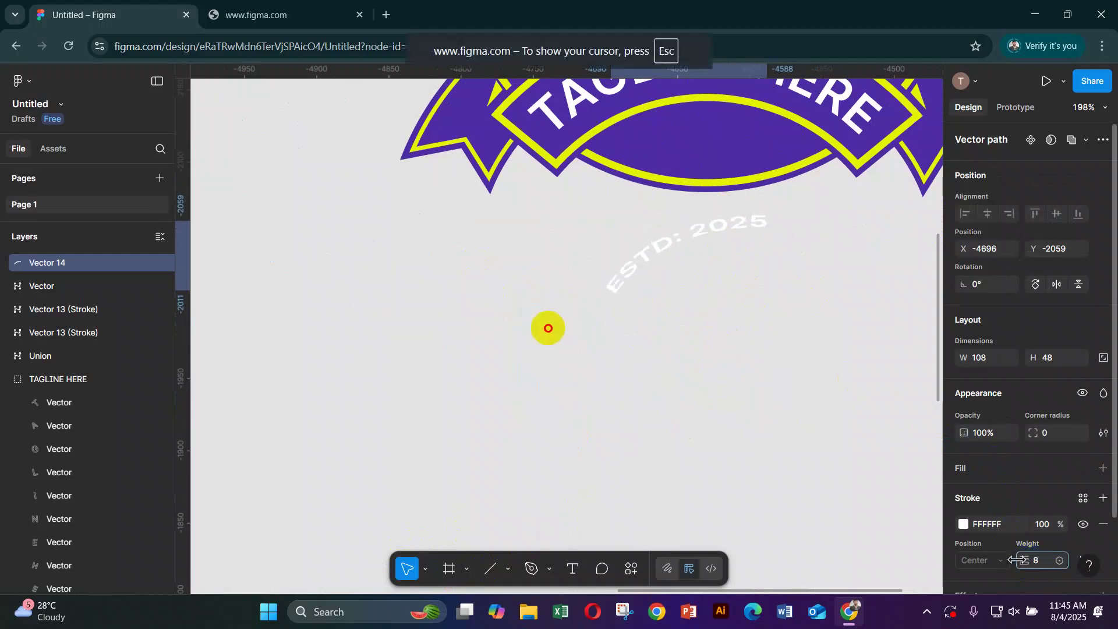
{"action": "mouse_move", "coordinate": [555, 327]}
{"action": "left_mouse_down"}
{"action": "mouse_move", "coordinate": [589, 328]}
{"action": "mouse_move", "coordinate": [563, 329]}
{"action": "left_mouse_up"}
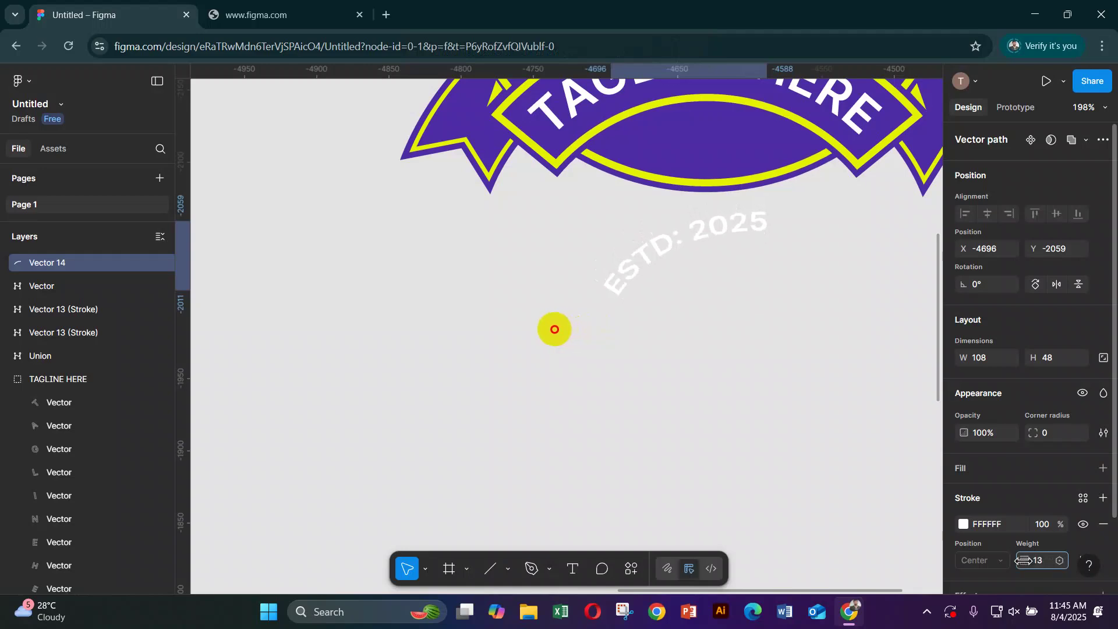
{"action": "left_click_drag", "start_coordinate": [554, 329], "coordinate": [553, 329]}
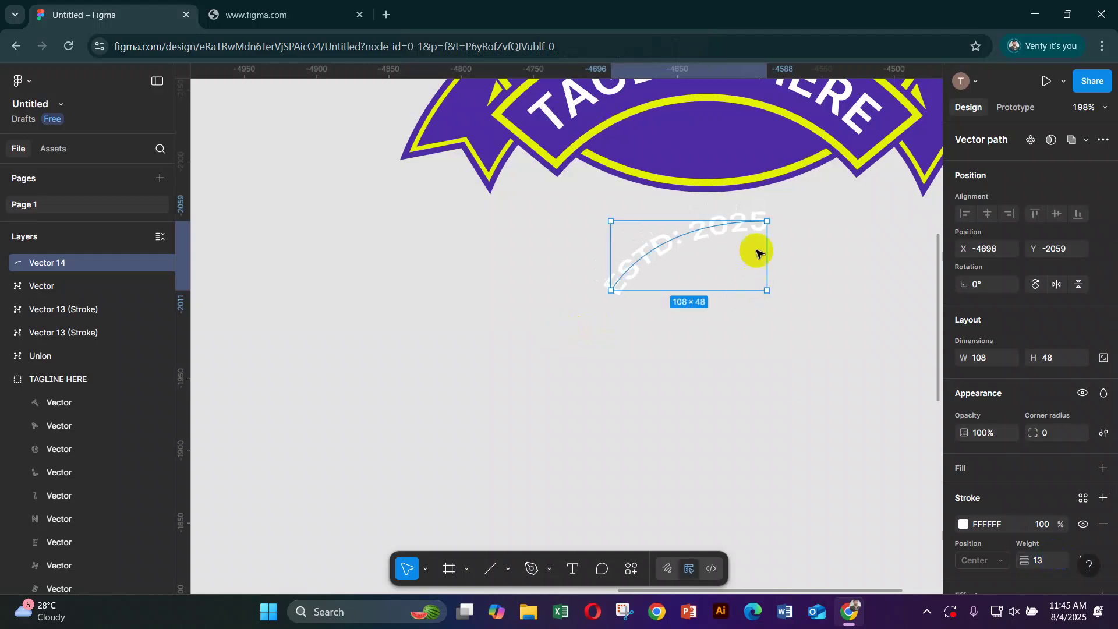
- Straighten the "ESTD: 2025" text path below the badge into a horizontal line about 130 px long by levelling its anchors and handles
{"action": "left_click_drag", "start_coordinate": [740, 232], "coordinate": [738, 264]}
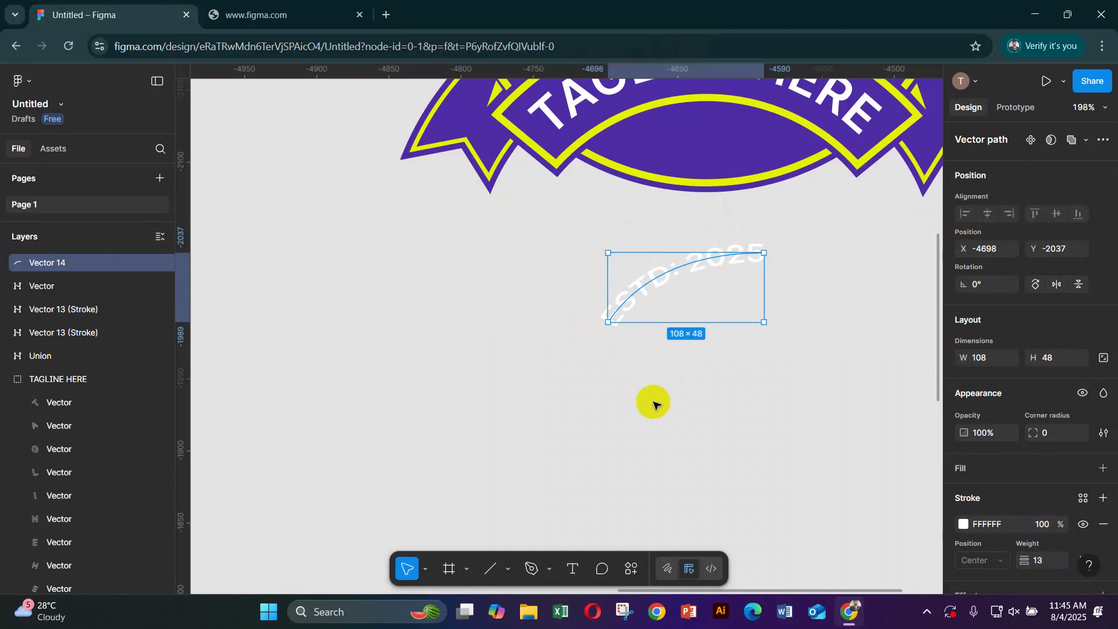
{"action": "key", "text": "Return"}
{"action": "left_click_drag", "start_coordinate": [606, 324], "coordinate": [579, 270]}
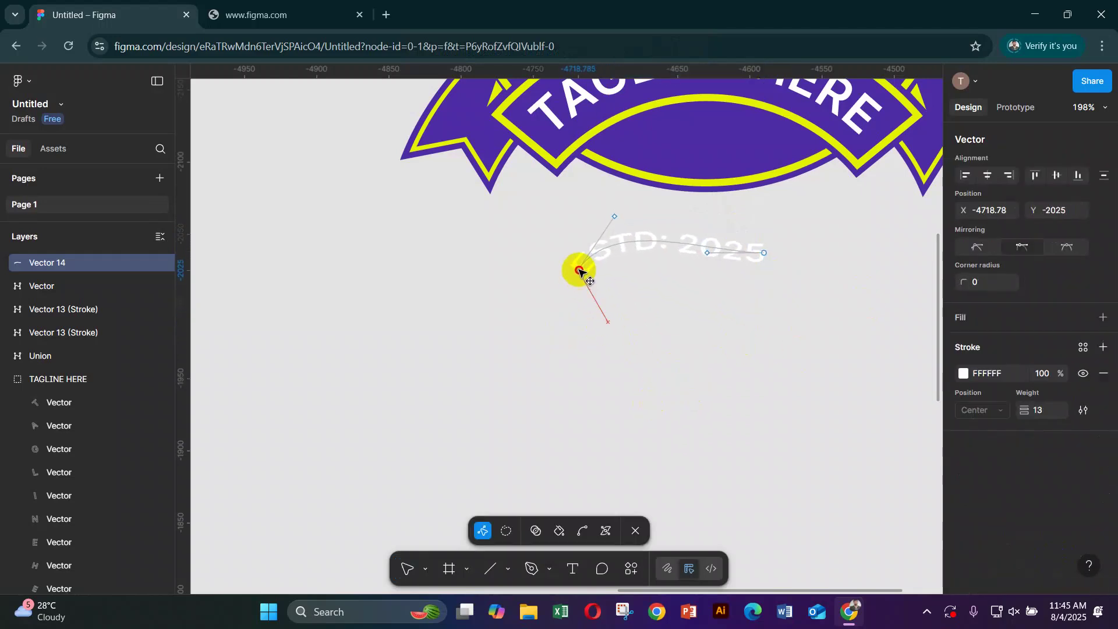
{"action": "left_click_drag", "start_coordinate": [612, 217], "coordinate": [634, 269]}
{"action": "left_click_drag", "start_coordinate": [764, 254], "coordinate": [766, 268]}
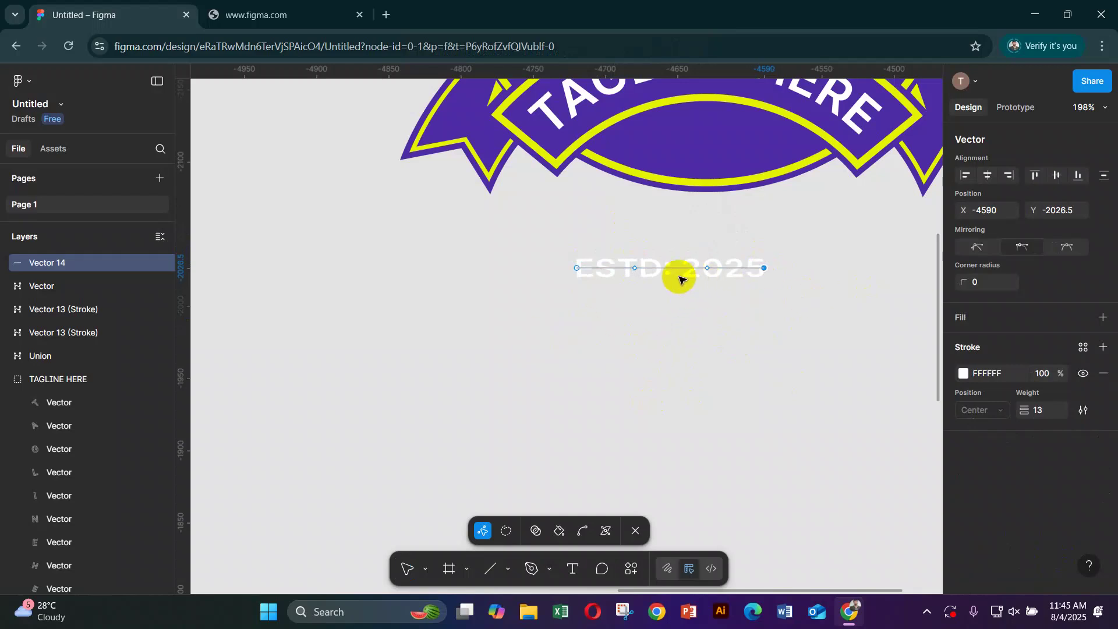
{"action": "left_click", "coordinate": [402, 568]}
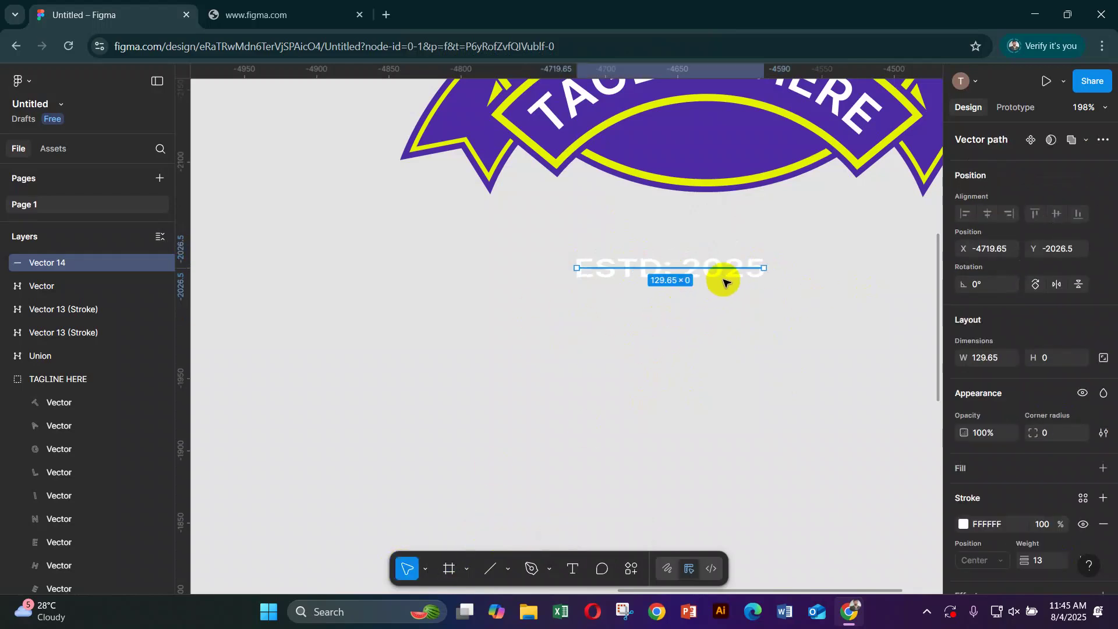
- Move the "ESTD: 2025" text into the purple oval under the tagline ribbon and shorten its path to about 106 by 3 px
{"action": "left_click_drag", "start_coordinate": [721, 276], "coordinate": [735, 163]}
{"action": "left_click", "coordinate": [748, 274]}
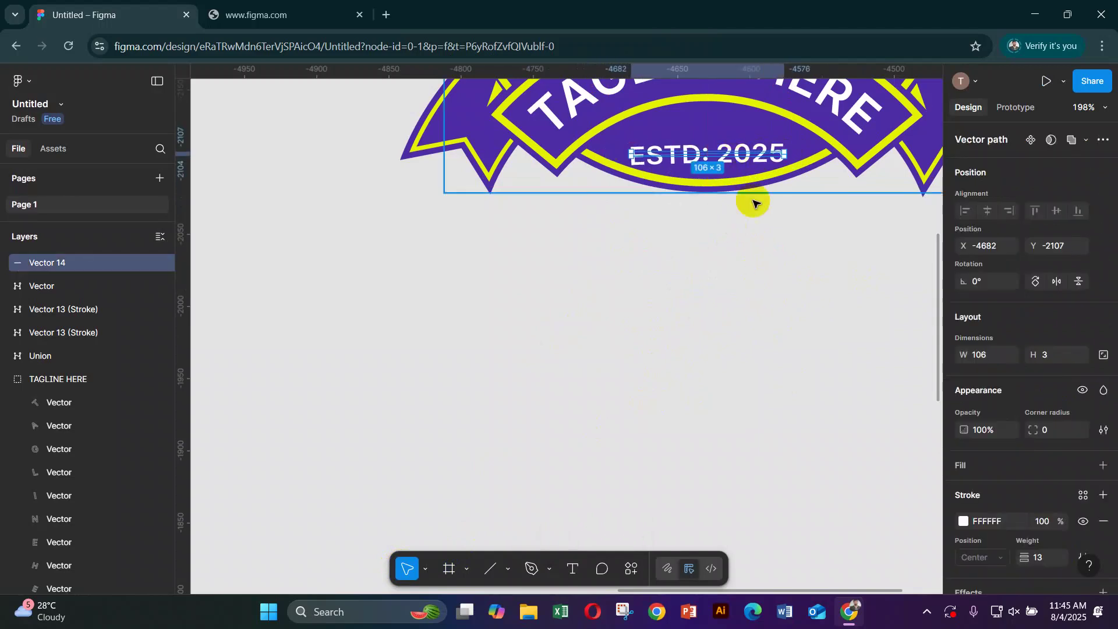
{"action": "left_click", "coordinate": [490, 571]}
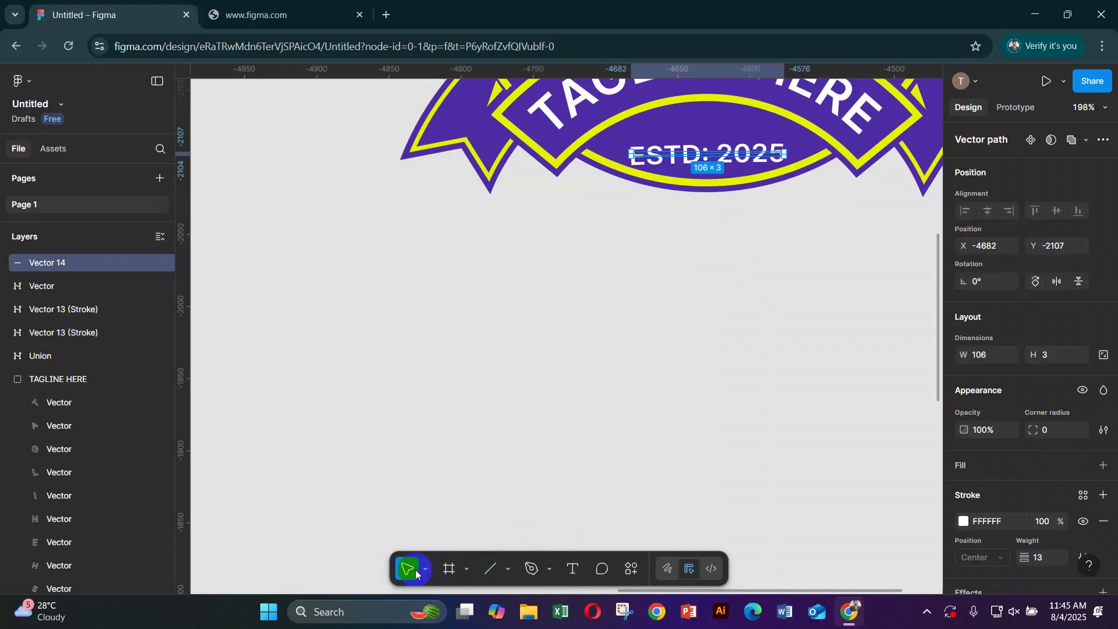
{"action": "scroll", "coordinate": [639, 444], "scroll_direction": "up", "scroll_amount": 2}
{"action": "left_click_drag", "start_coordinate": [751, 238], "coordinate": [699, 533]}
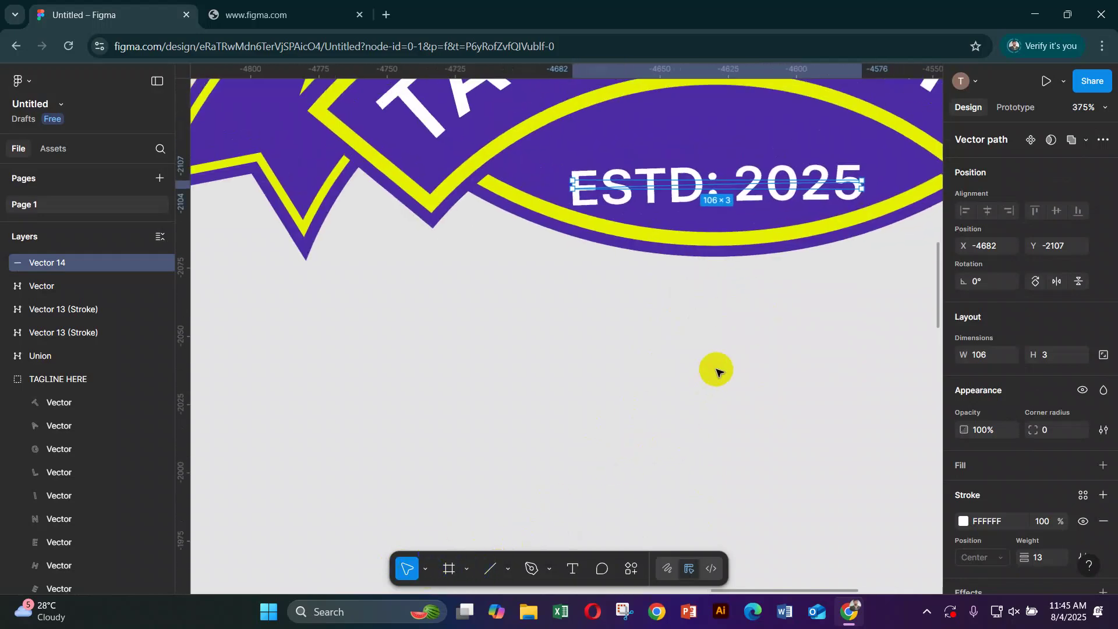
- Bend the "ESTD: 2025" path into a downward arc with both handles and raise it to Y -2113.25 inside the oval
{"action": "double_click", "coordinate": [851, 184]}
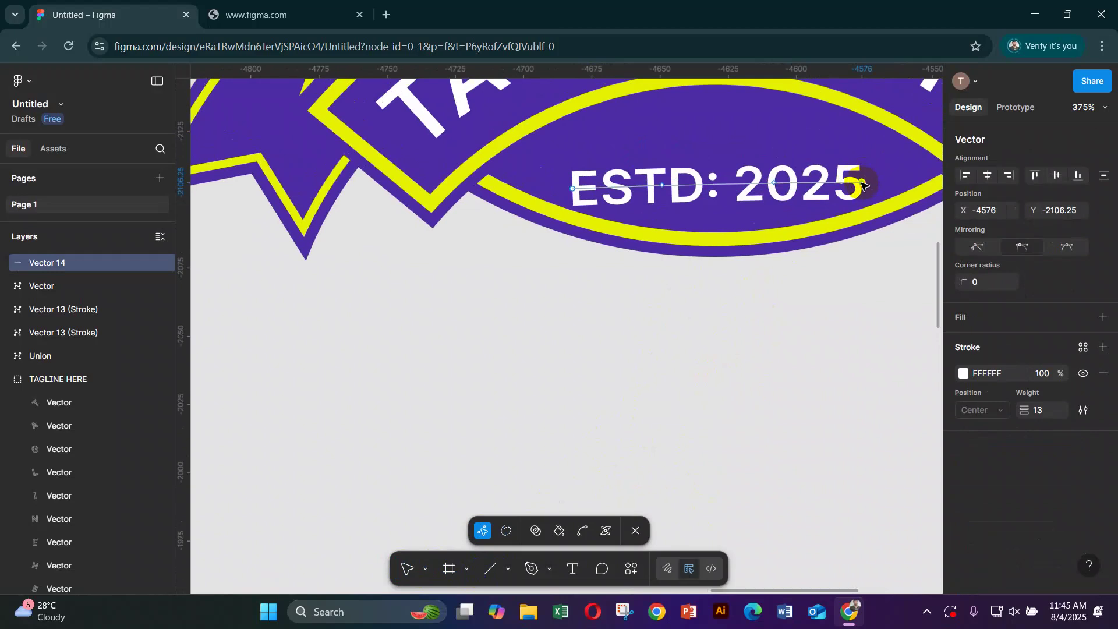
{"action": "left_click_drag", "start_coordinate": [777, 184], "coordinate": [767, 244]}
{"action": "left_click_drag", "start_coordinate": [662, 185], "coordinate": [652, 239]}
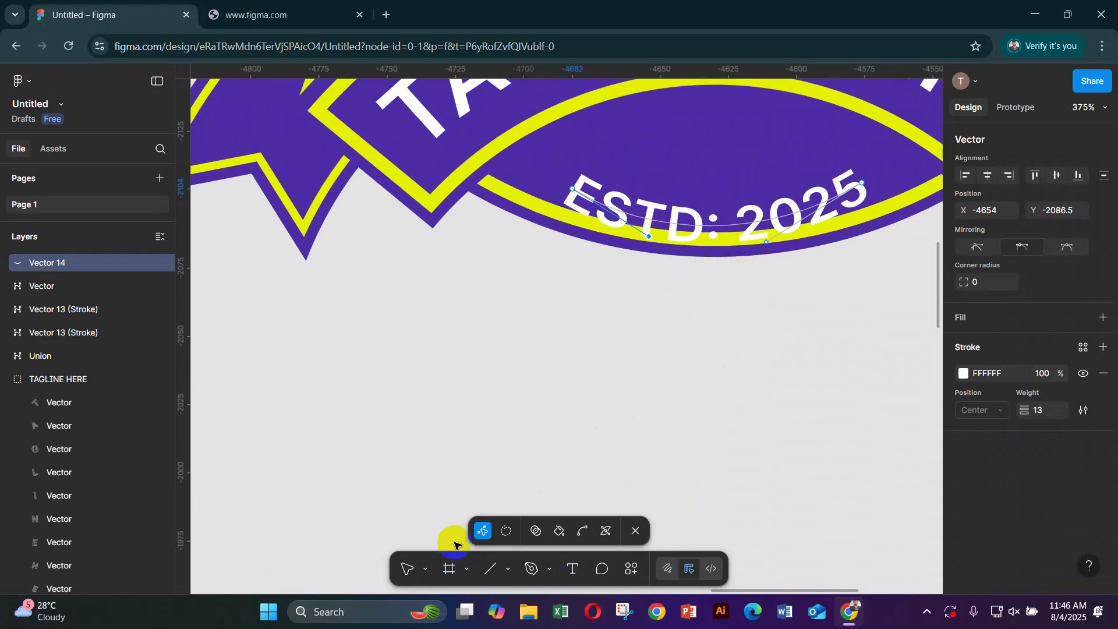
{"action": "left_click", "coordinate": [406, 568]}
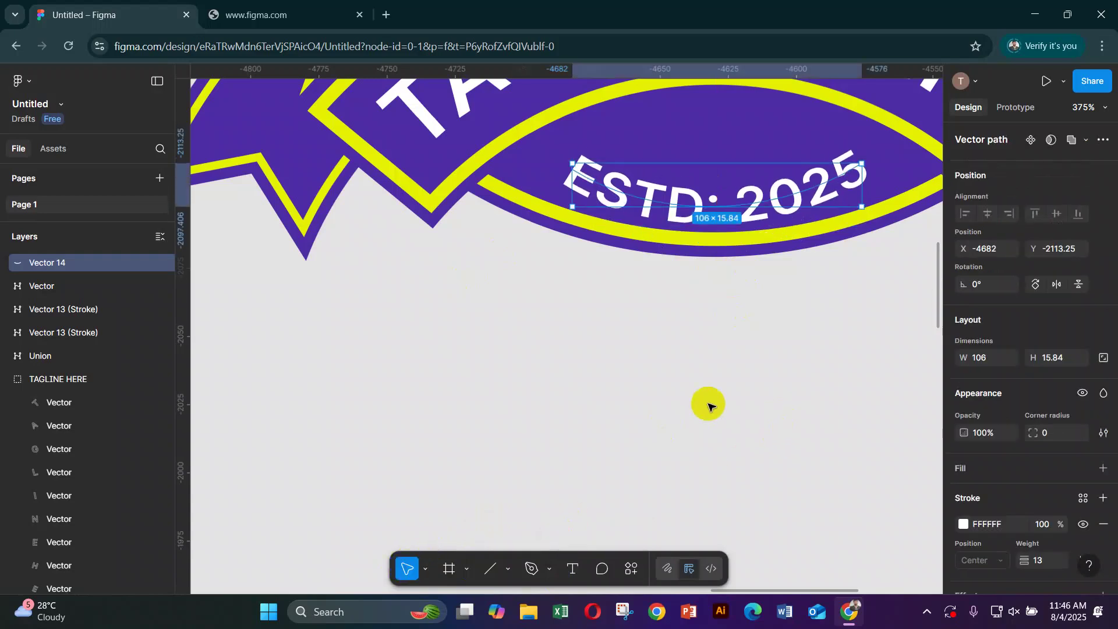
- Fine-tune both end anchors and handles of the "ESTD: 2025" arc so it follows the oval's lower yellow border
{"action": "double_click", "coordinate": [746, 175]}
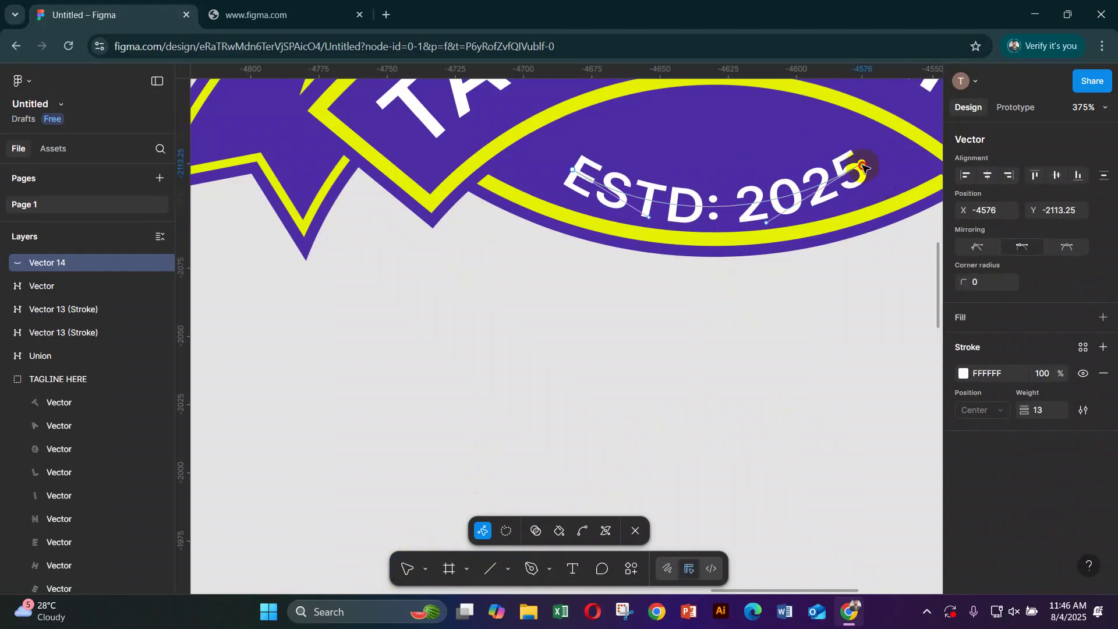
{"action": "left_click_drag", "start_coordinate": [864, 168], "coordinate": [864, 170]}
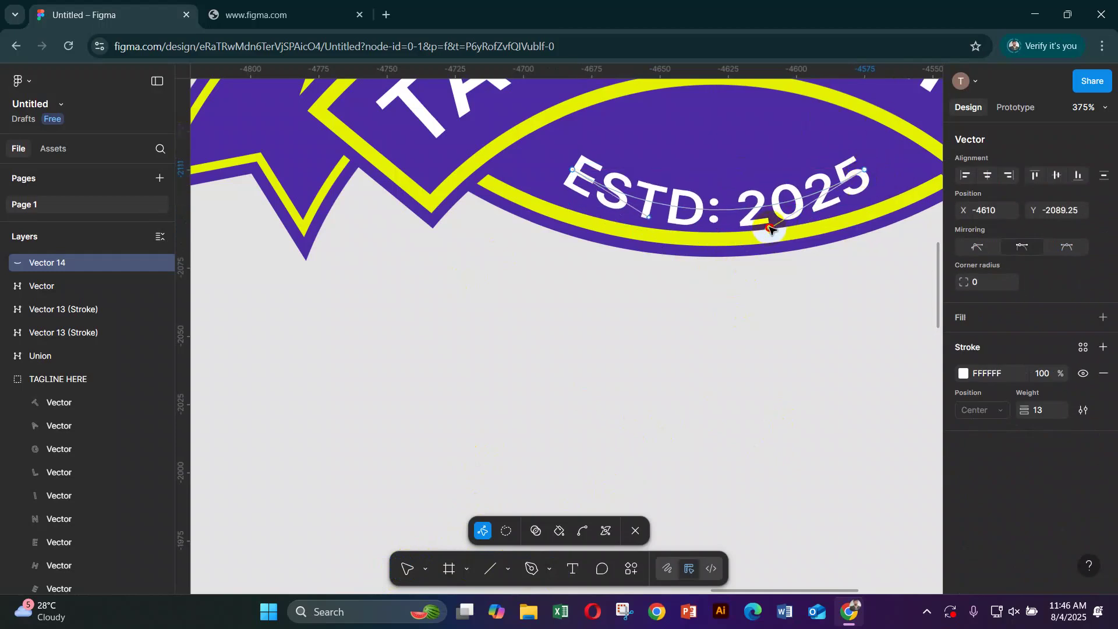
{"action": "left_click_drag", "start_coordinate": [769, 229], "coordinate": [768, 223]}
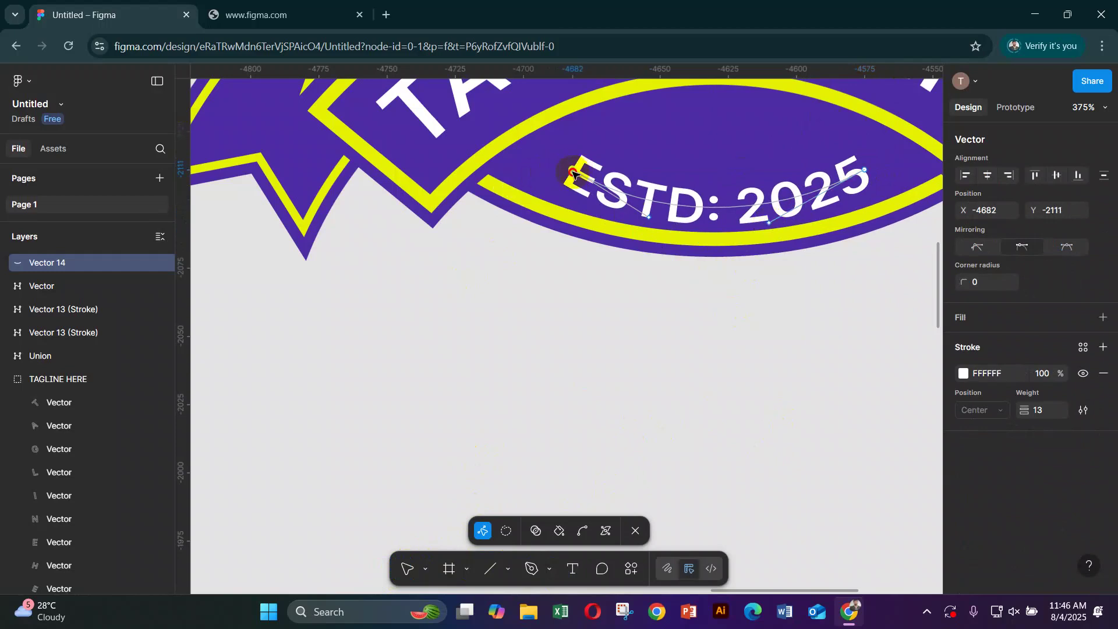
{"action": "left_click_drag", "start_coordinate": [574, 173], "coordinate": [567, 177]}
{"action": "left_click_drag", "start_coordinate": [643, 228], "coordinate": [643, 216]}
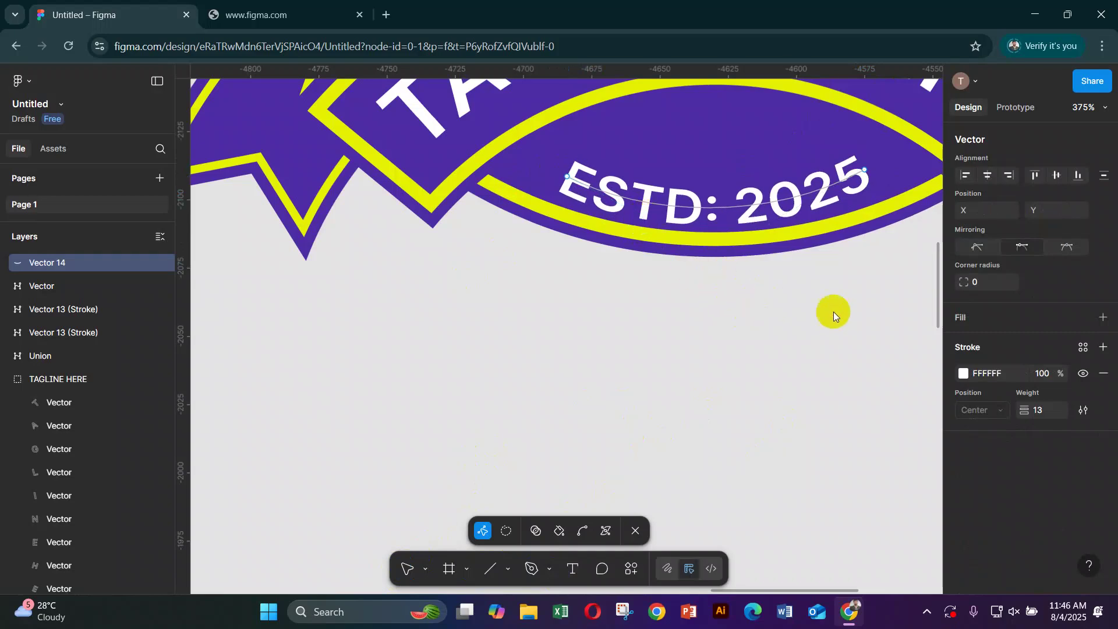
{"action": "scroll", "coordinate": [763, 407], "scroll_direction": "down", "scroll_amount": 2}
{"action": "left_click", "coordinate": [480, 581]}
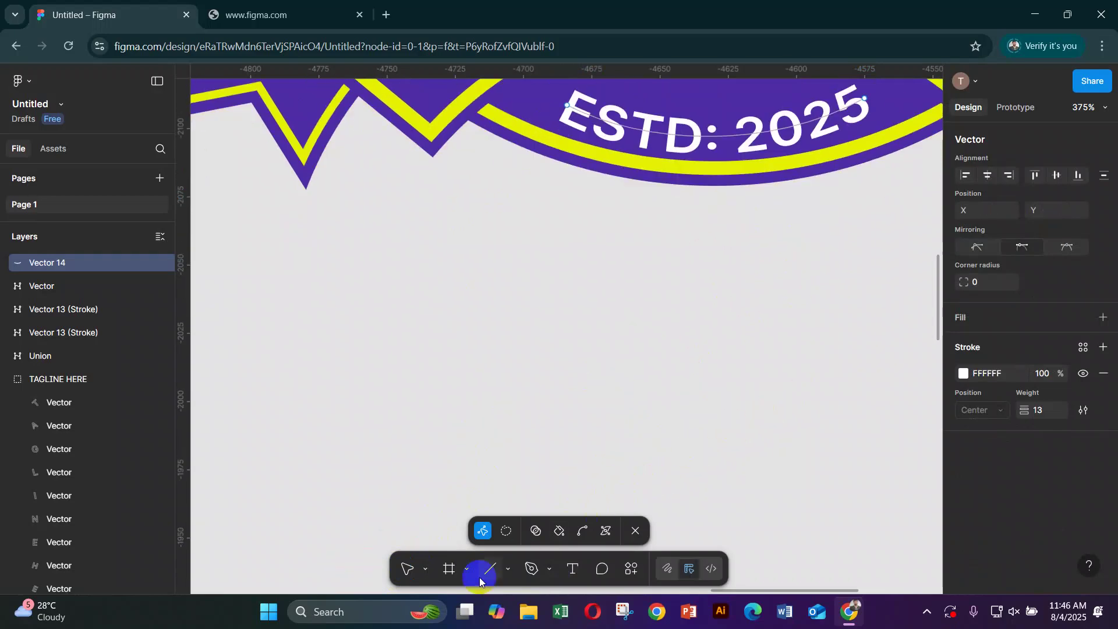
{"action": "left_click", "coordinate": [407, 567]}
{"action": "left_click", "coordinate": [631, 406]}
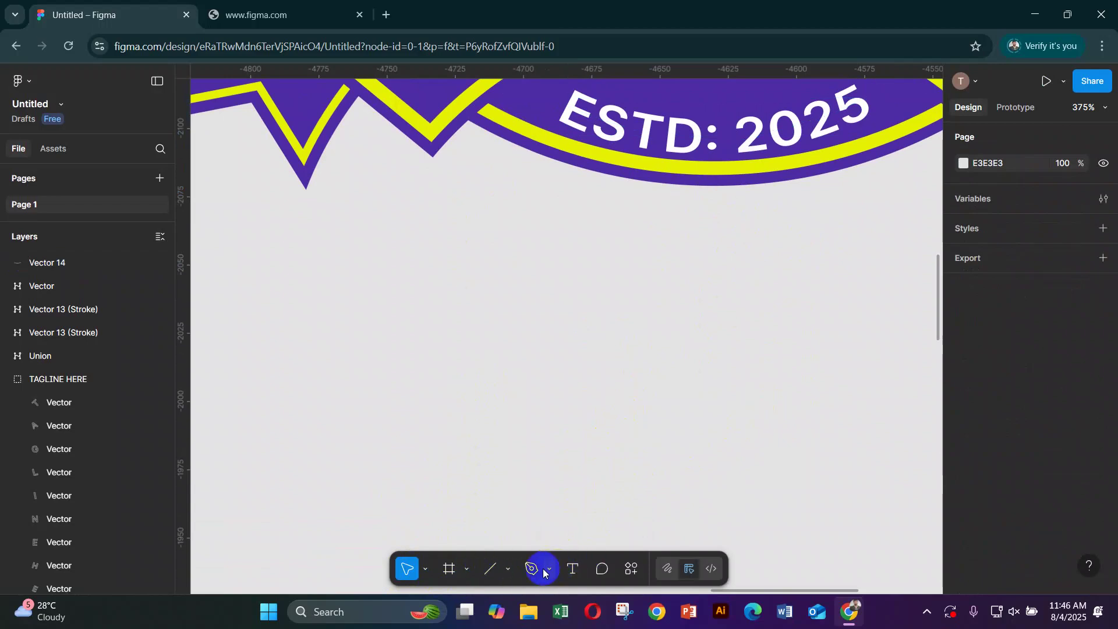
- Draw a five-point star 16 by 16 px below the badge and fill it with the badge's yellow, E6F203
{"action": "left_click", "coordinate": [510, 571]}
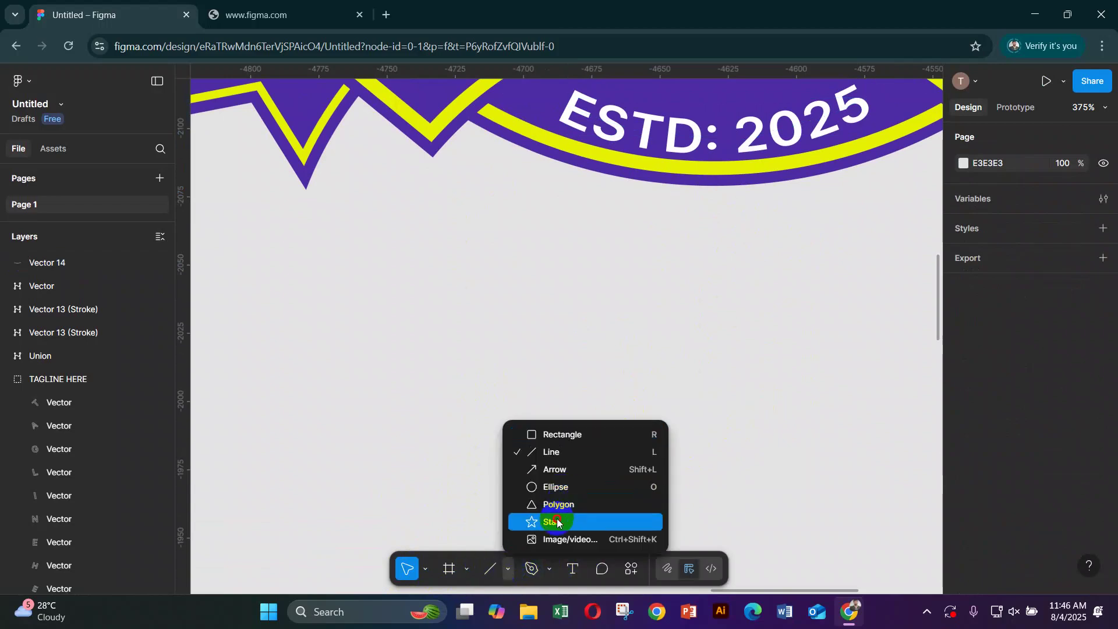
{"action": "left_click", "coordinate": [553, 520]}
{"action": "left_click_drag", "start_coordinate": [483, 326], "coordinate": [495, 342]}
{"action": "left_click", "coordinate": [533, 351]}
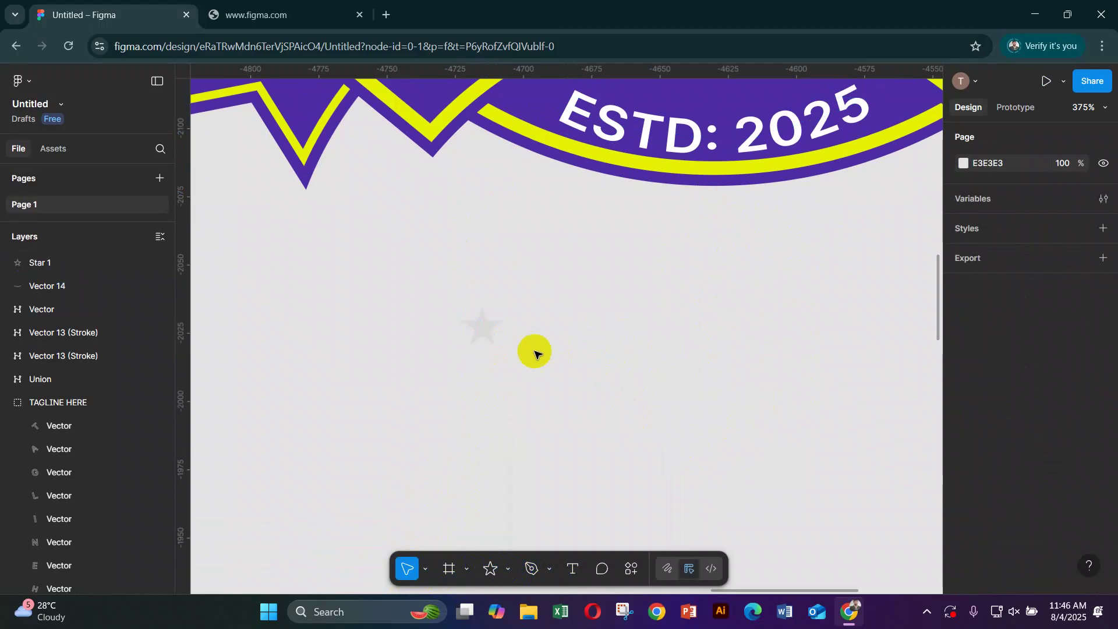
{"action": "left_click", "coordinate": [485, 335]}
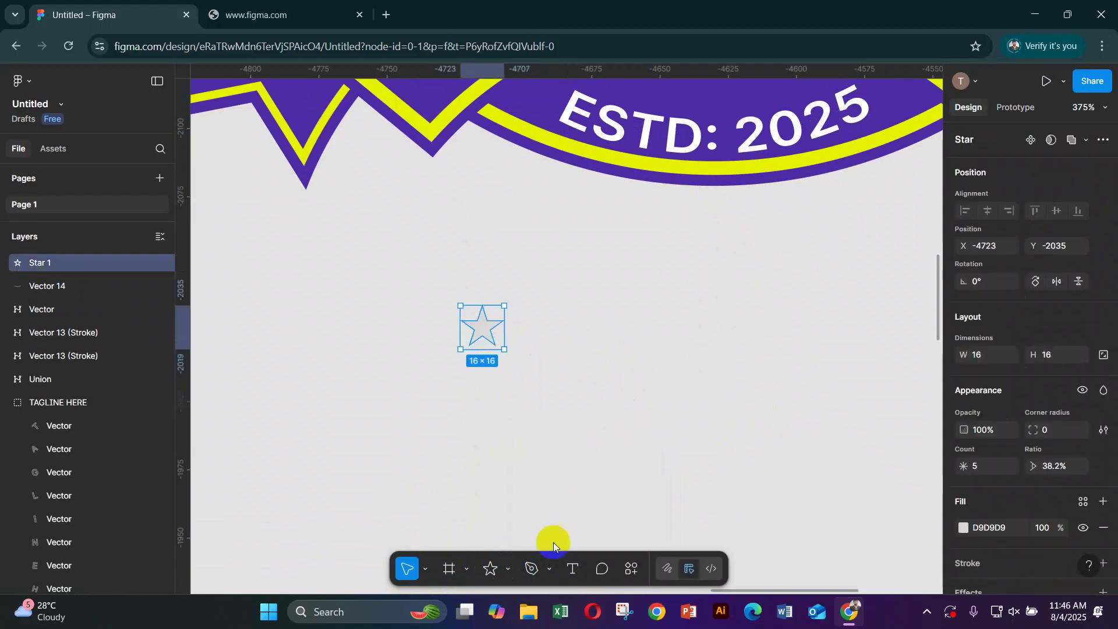
{"action": "left_click", "coordinate": [963, 527]}
{"action": "left_click", "coordinate": [789, 468]}
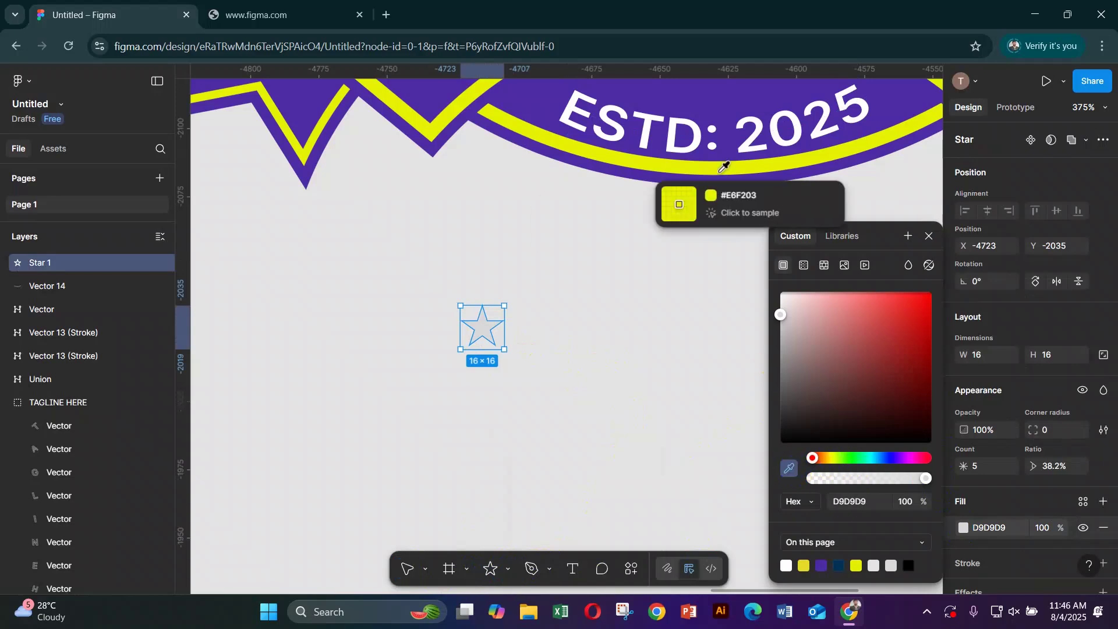
{"action": "left_click", "coordinate": [715, 165]}
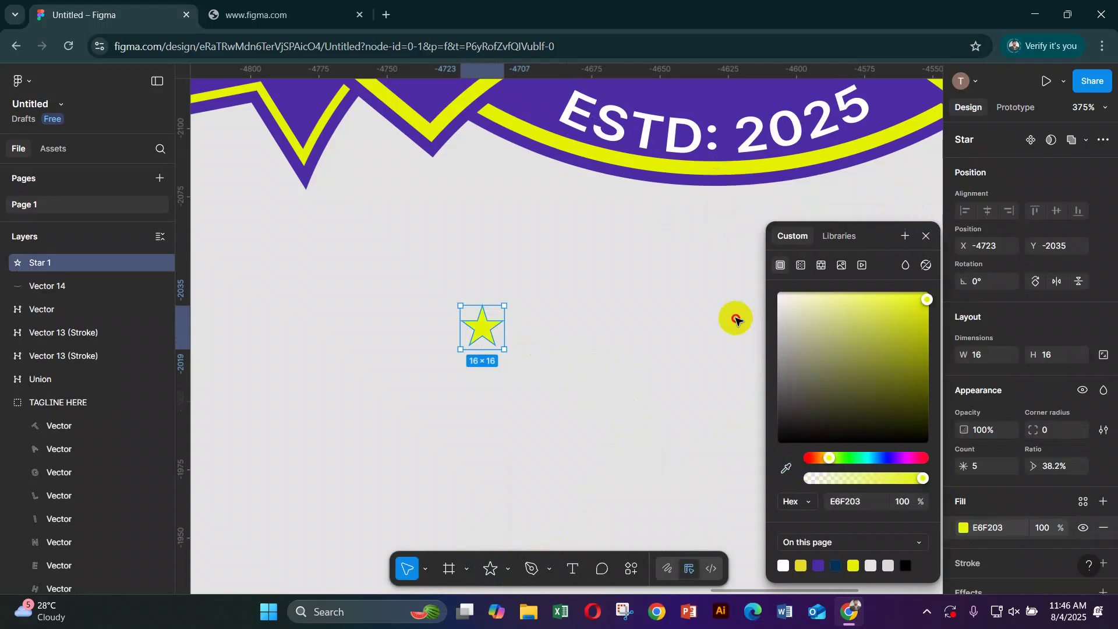
- Duplicate the yellow star twice in a row, enlarging the copies to 18 px and 22 px
{"action": "left_click", "coordinate": [506, 334]}
{"action": "left_click_drag", "start_coordinate": [489, 327], "coordinate": [630, 296]}
{"action": "left_click", "coordinate": [574, 324]}
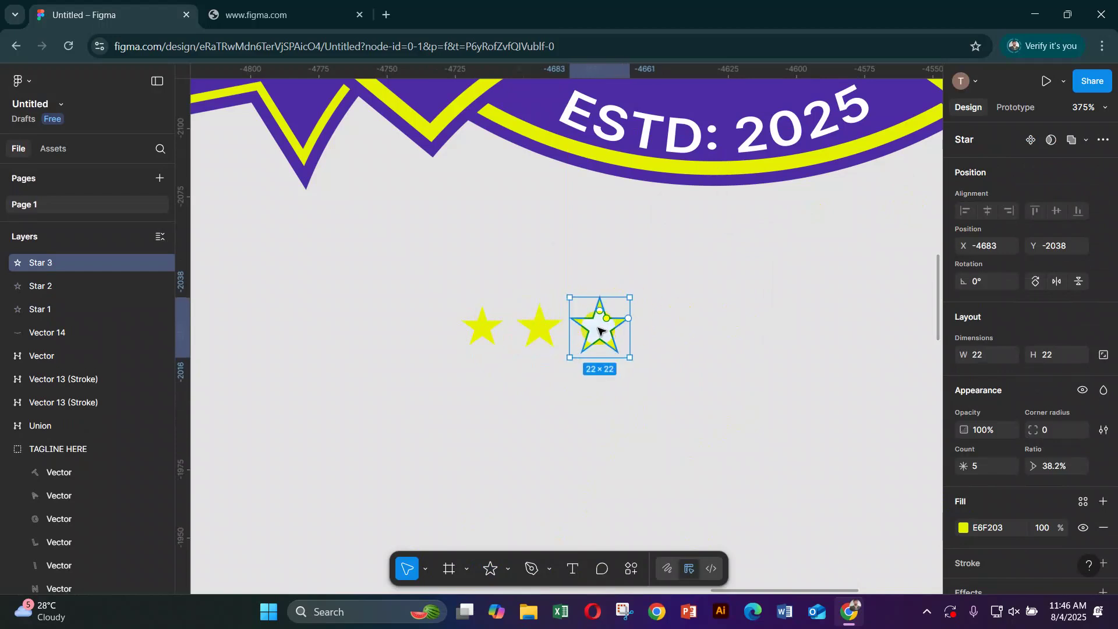
{"action": "left_click", "coordinate": [819, 342]}
- Copy the two smaller stars to the other side of the largest one and flip the copies horizontally to complete a symmetric row
{"action": "left_click_drag", "start_coordinate": [440, 310], "coordinate": [720, 333]}
{"action": "right_click", "coordinate": [720, 333]}
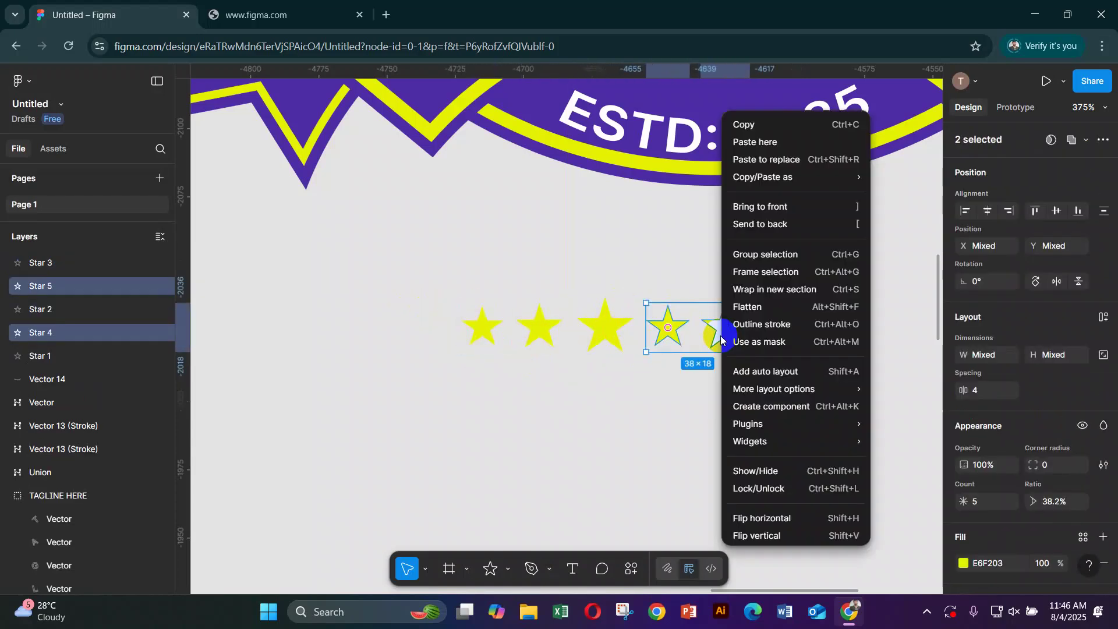
{"action": "left_click", "coordinate": [792, 518]}
{"action": "key", "text": "Left"}
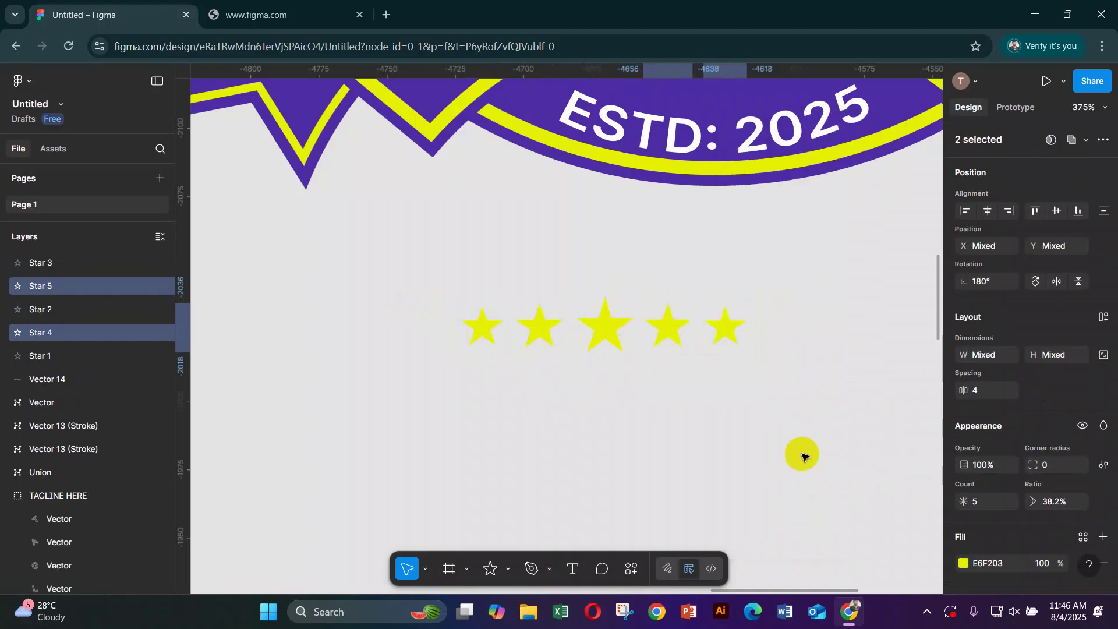
- Flatten the five yellow stars into one vector in Draw mode and create a stretch brush from it
{"action": "left_click_drag", "start_coordinate": [807, 405], "coordinate": [344, 279]}
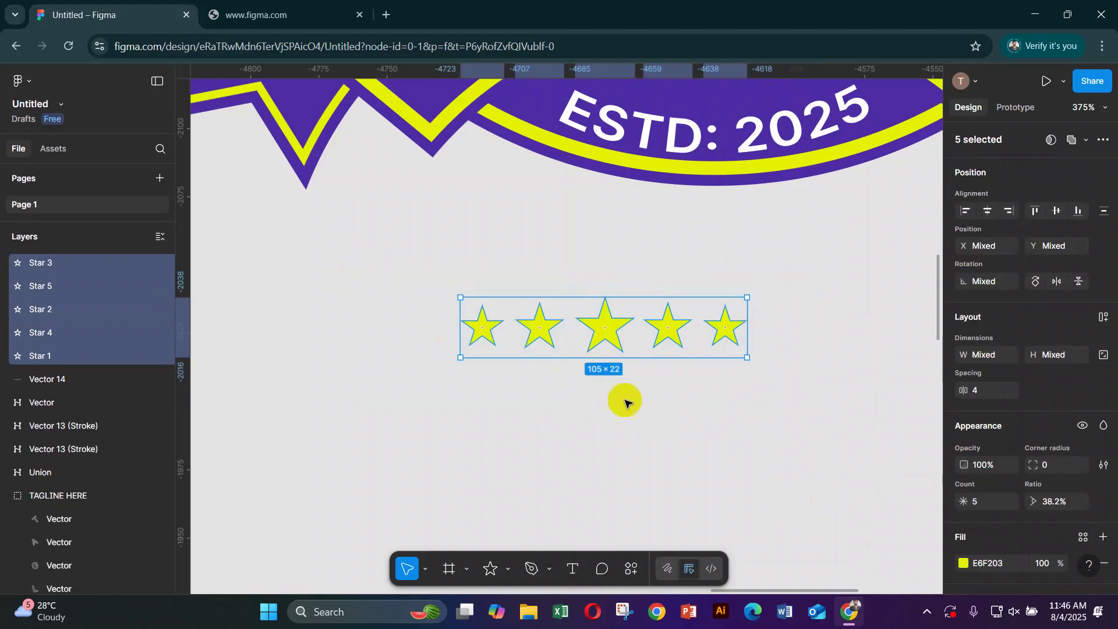
{"action": "left_click", "coordinate": [665, 569]}
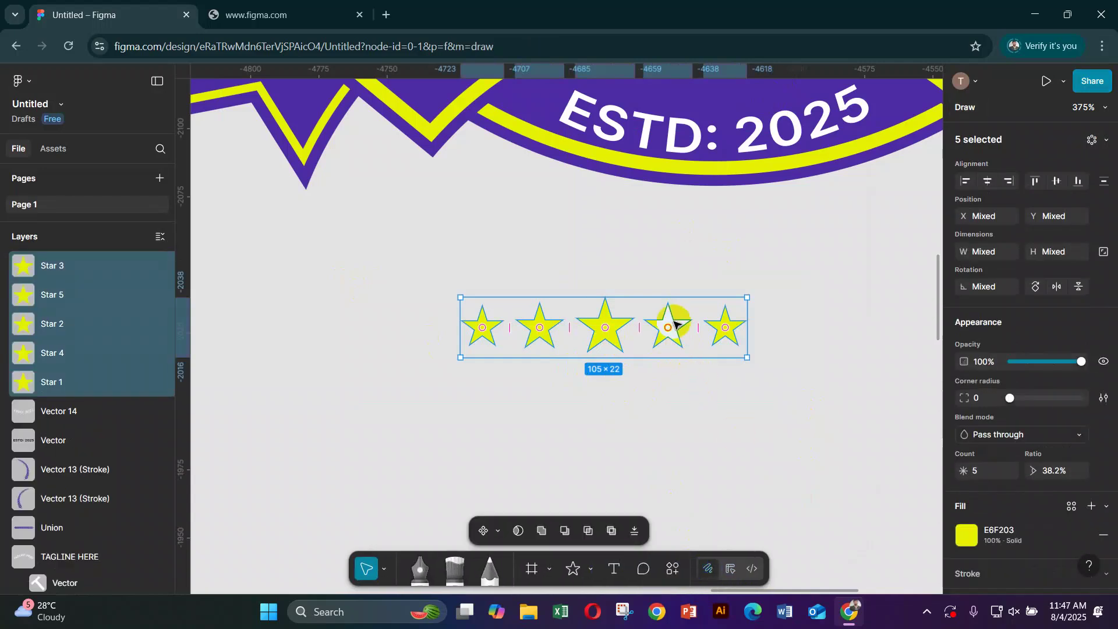
{"action": "right_click", "coordinate": [655, 329]}
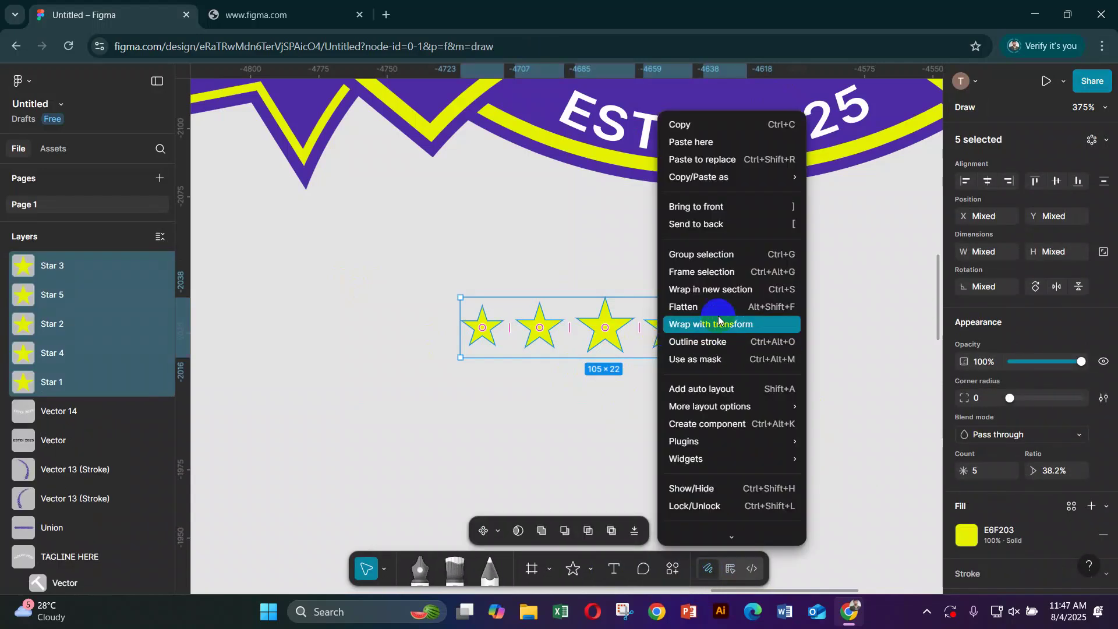
{"action": "left_click", "coordinate": [709, 306]}
{"action": "right_click", "coordinate": [605, 320]}
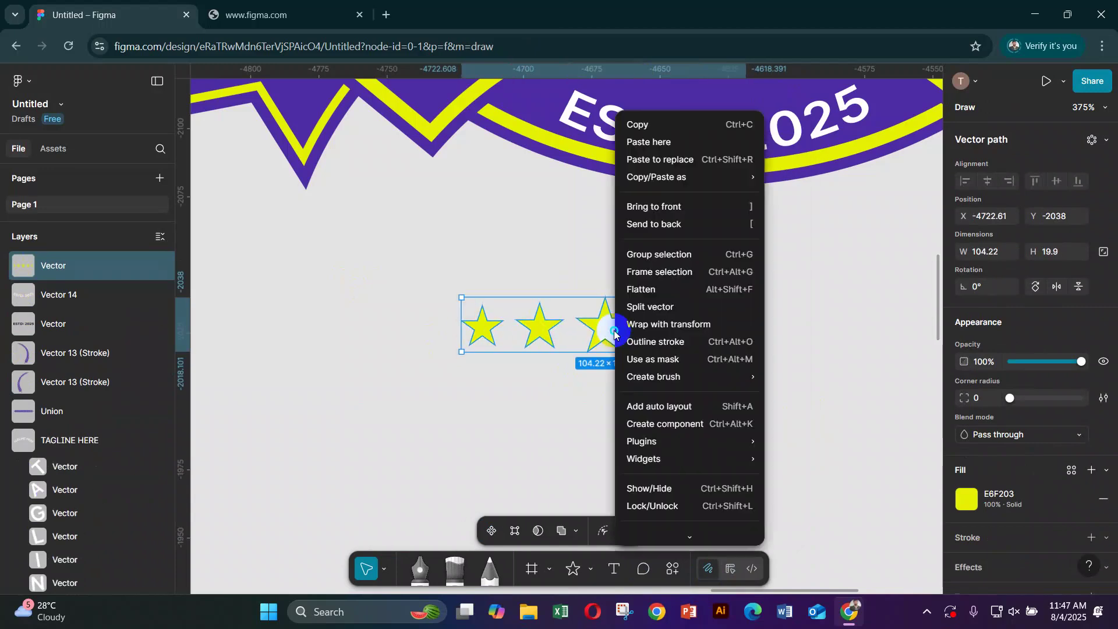
{"action": "left_click", "coordinate": [673, 387]}
{"action": "left_click", "coordinate": [799, 380]}
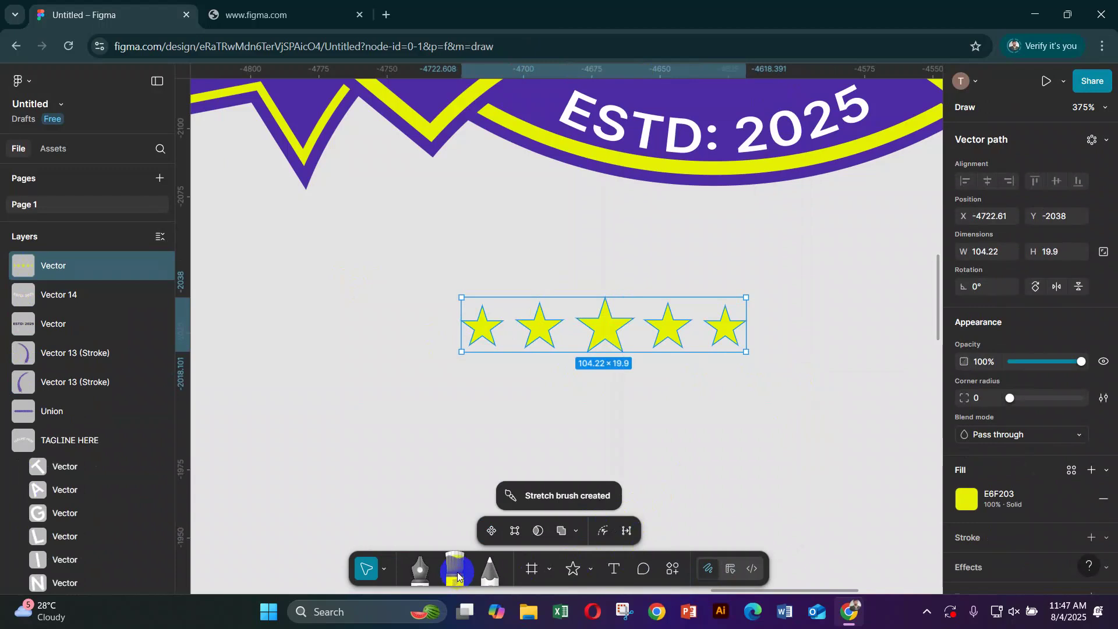
- Choose the newly created five-star brush, with the larger middle star, for the Brush tool
{"action": "left_click", "coordinate": [458, 576]}
{"action": "left_click", "coordinate": [688, 531]}
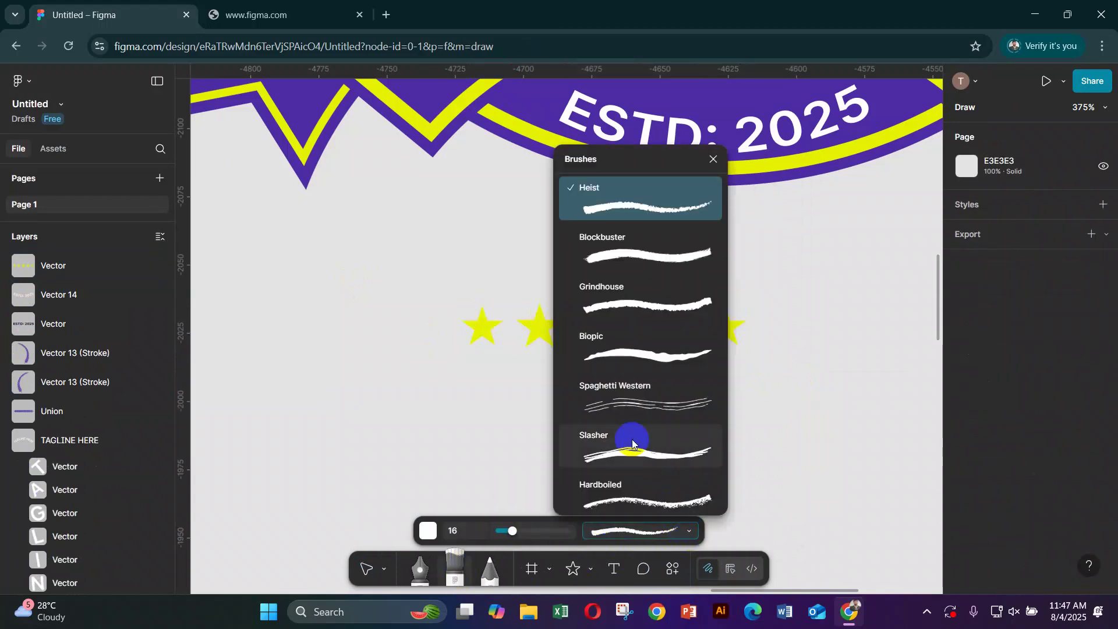
{"action": "scroll", "coordinate": [632, 442], "scroll_direction": "down", "scroll_amount": 10}
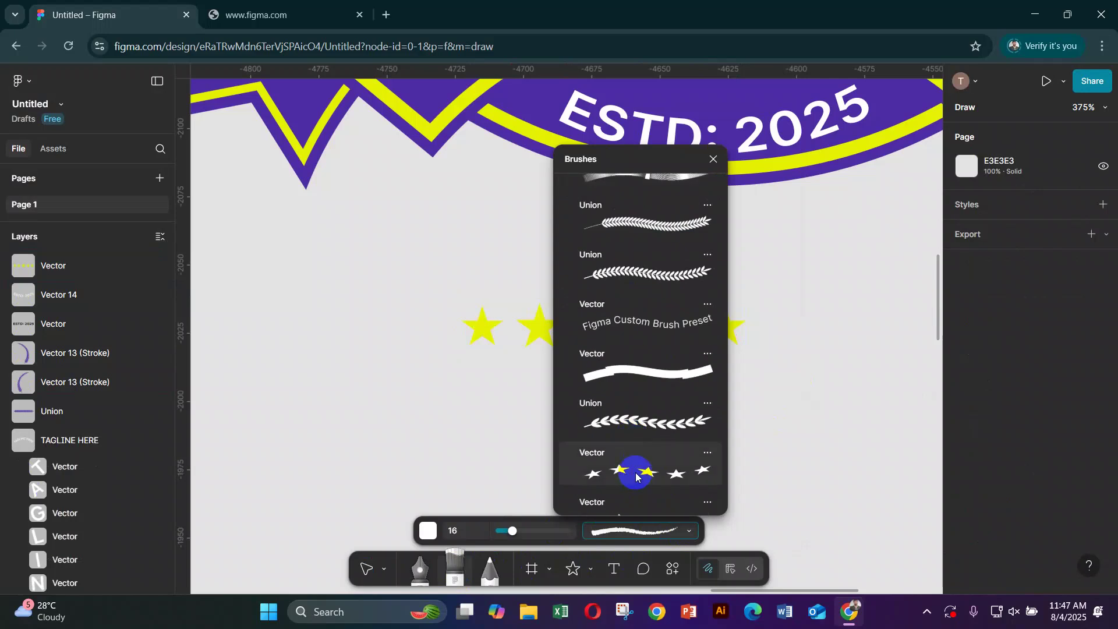
{"action": "mouse_move", "coordinate": [299, 424]}
{"action": "left_mouse_down"}
{"action": "mouse_move", "coordinate": [419, 385]}
{"action": "mouse_move", "coordinate": [756, 437]}
{"action": "mouse_move", "coordinate": [855, 387]}
{"action": "left_mouse_up"}
{"action": "key", "text": "ctrl+z"}
{"action": "mouse_move", "coordinate": [304, 333]}
{"action": "left_mouse_down"}
{"action": "mouse_move", "coordinate": [449, 213]}
{"action": "mouse_move", "coordinate": [878, 237]}
{"action": "left_mouse_up"}
{"action": "key", "text": "ctrl+z"}
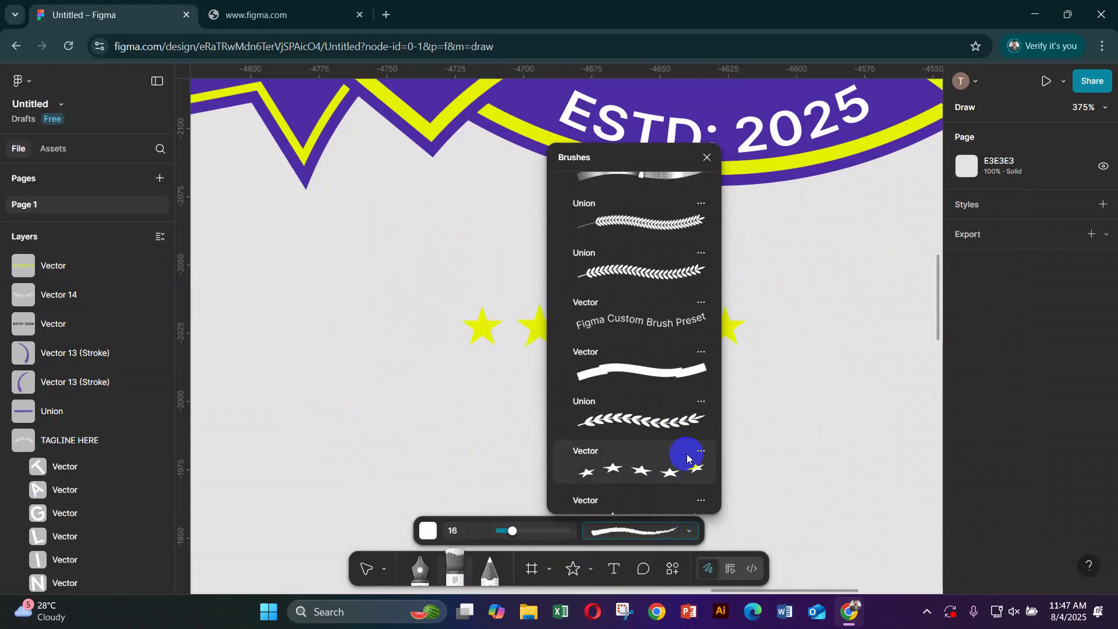
{"action": "left_click_drag", "start_coordinate": [346, 442], "coordinate": [473, 305]}
{"action": "key", "text": "ctrl+z"}
{"action": "scroll", "coordinate": [652, 466], "scroll_direction": "down", "scroll_amount": 5}
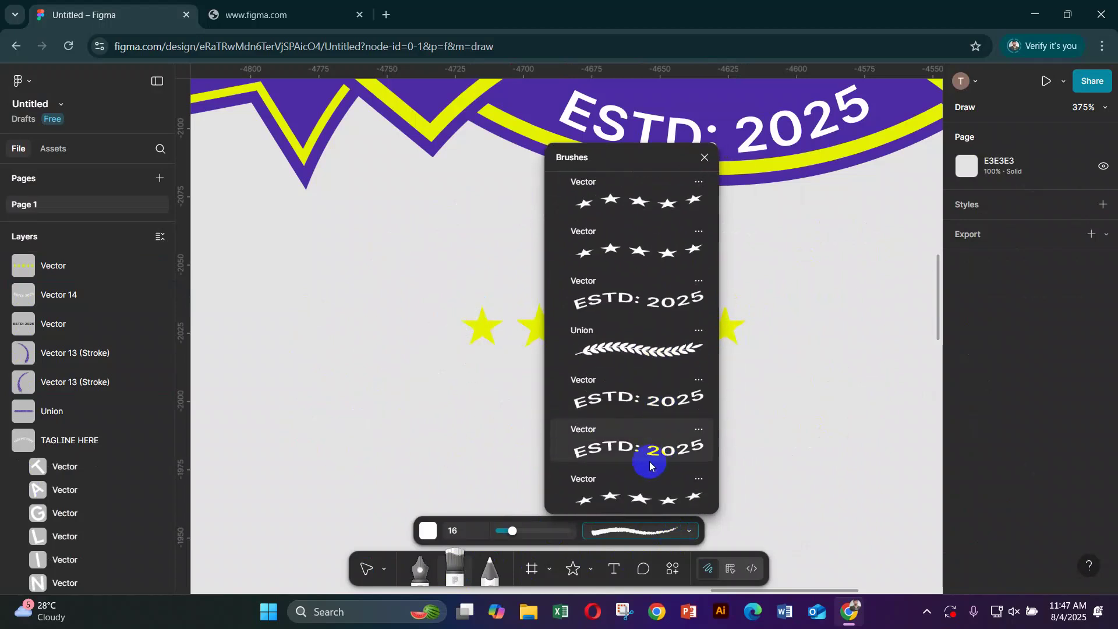
{"action": "left_click", "coordinate": [639, 492]}
- Try painting strokes with the five-star brush below the yellow stars, undo them, and return to the Move tool
{"action": "mouse_move", "coordinate": [374, 451]}
{"action": "left_mouse_down"}
{"action": "mouse_move", "coordinate": [780, 428]}
{"action": "mouse_move", "coordinate": [834, 450]}
{"action": "mouse_move", "coordinate": [844, 484]}
{"action": "mouse_move", "coordinate": [863, 499]}
{"action": "left_mouse_up"}
{"action": "key", "text": "ctrl+z"}
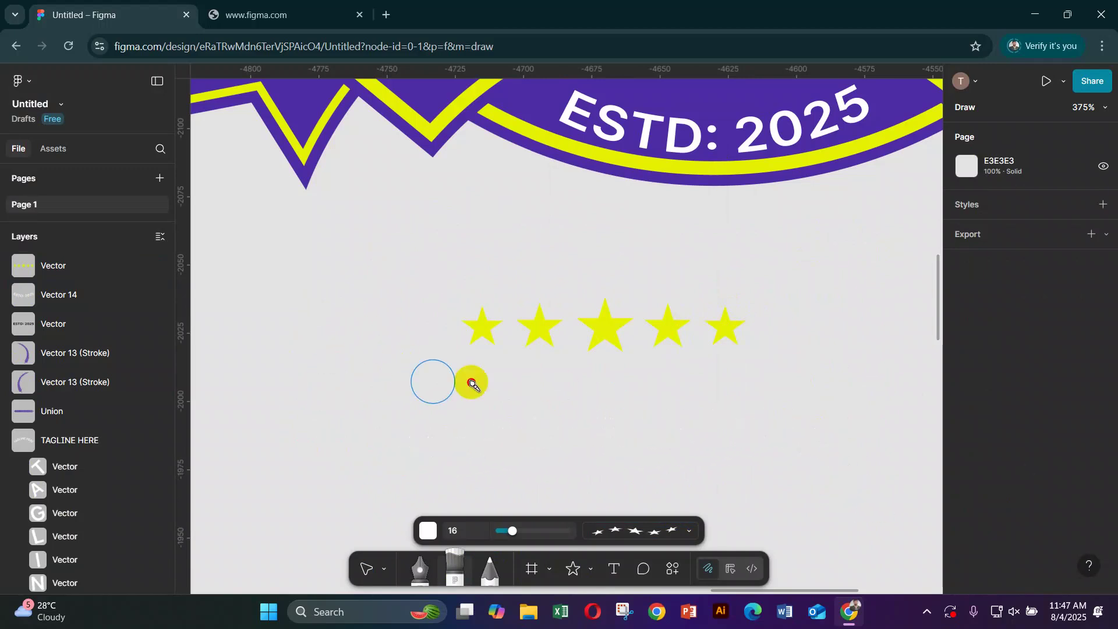
{"action": "left_click_drag", "start_coordinate": [471, 383], "coordinate": [781, 392]}
{"action": "key", "text": "ctrl+z"}
{"action": "left_click", "coordinate": [374, 573]}
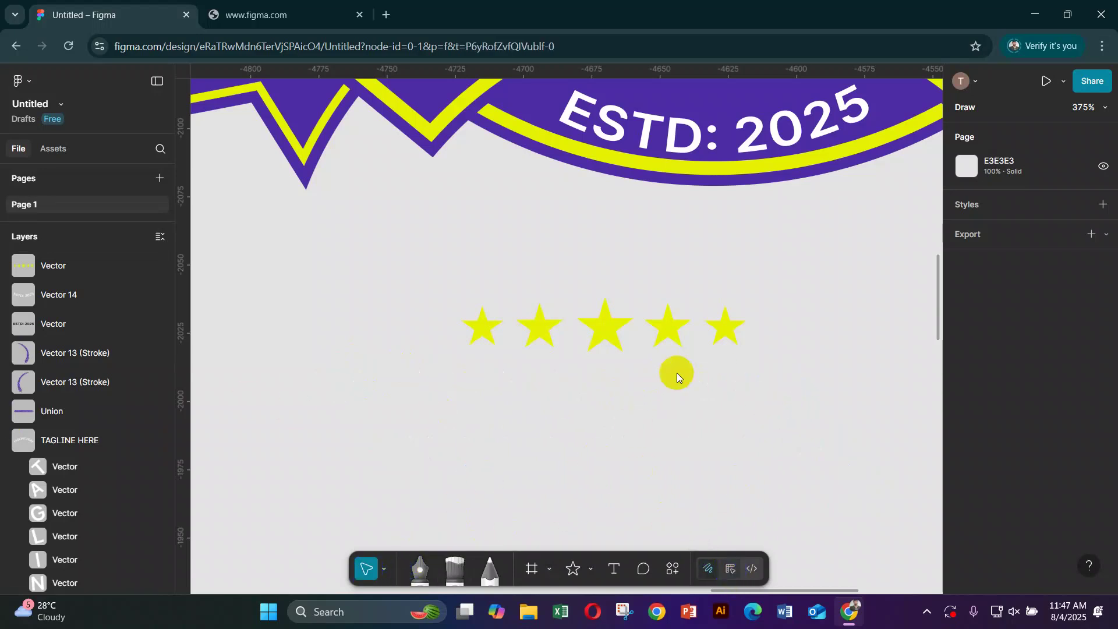
- Scale the five-star row down to about 63 × 12 and place it centred above "ESTD: 2025" inside the oval
{"action": "left_click", "coordinate": [667, 329]}
{"action": "scroll", "coordinate": [744, 382], "scroll_direction": "up", "scroll_amount": 2}
{"action": "left_click_drag", "start_coordinate": [738, 391], "coordinate": [760, 144]}
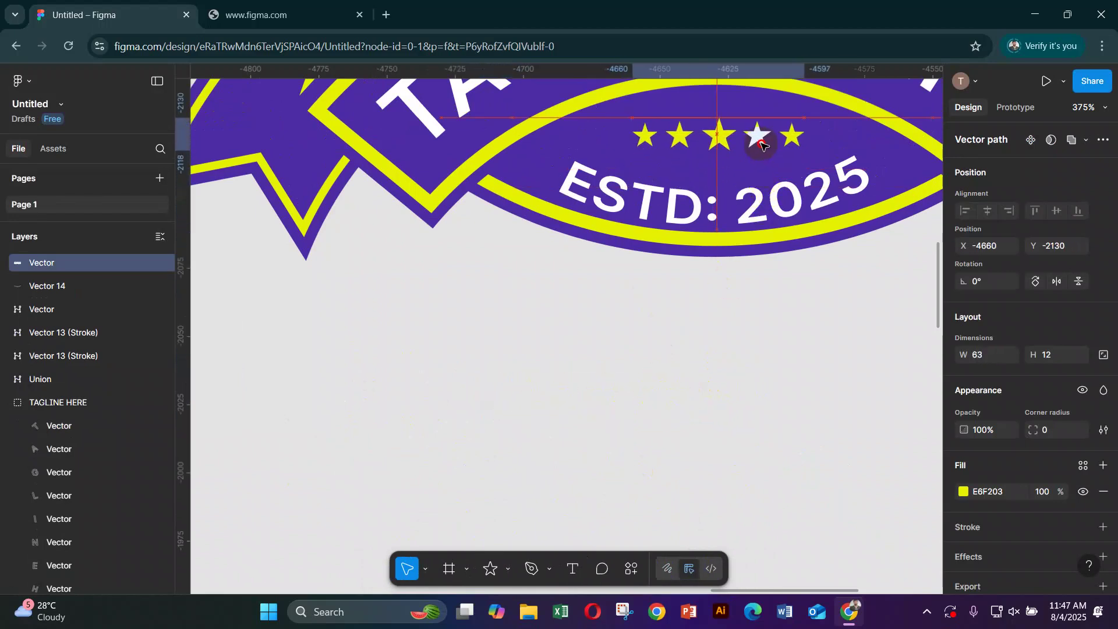
{"action": "scroll", "coordinate": [748, 448], "scroll_direction": "up", "scroll_amount": 7}
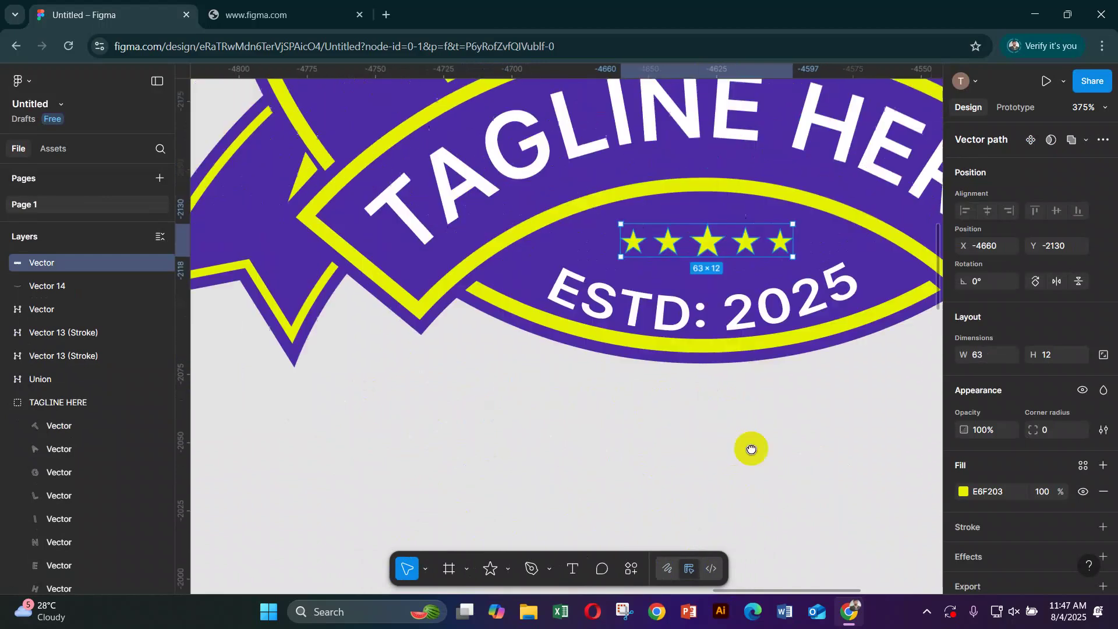
- Nudge the curved "ESTD: 2025" line up to Y -2115, closer to the star row
{"action": "left_click", "coordinate": [727, 443]}
{"action": "key", "text": "Up"}
{"action": "key", "text": "Up"}
{"action": "key", "text": "Up"}
{"action": "key", "text": "Up"}
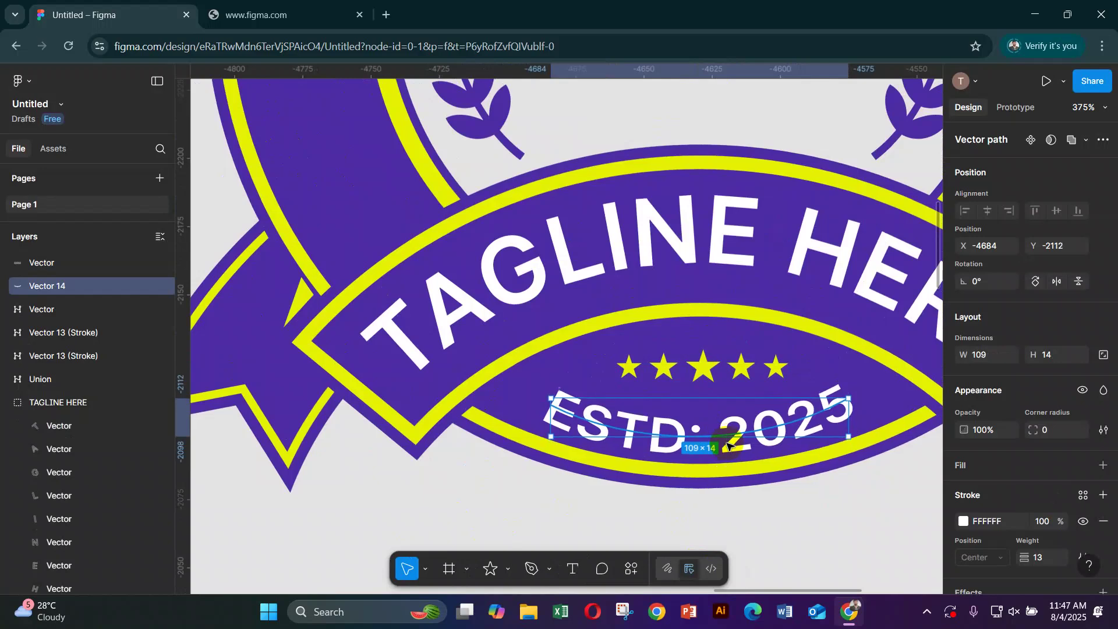
{"action": "scroll", "coordinate": [613, 401], "scroll_direction": "down", "scroll_amount": 3}
{"action": "scroll", "coordinate": [437, 287], "scroll_direction": "down", "scroll_amount": 3}
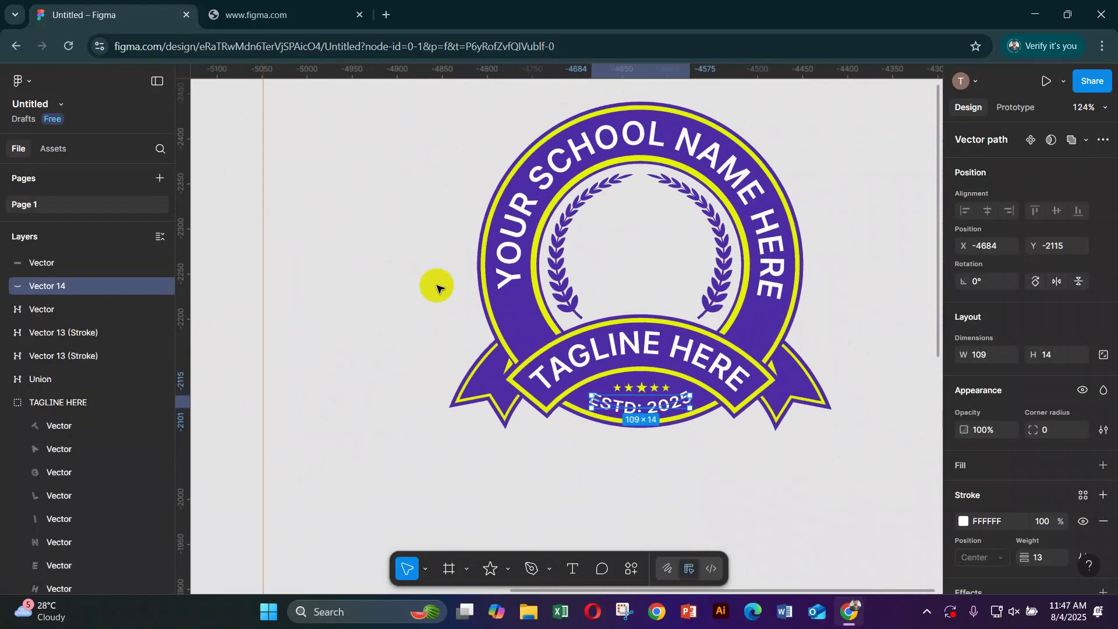
{"action": "left_click_drag", "start_coordinate": [436, 287], "coordinate": [814, 315]}
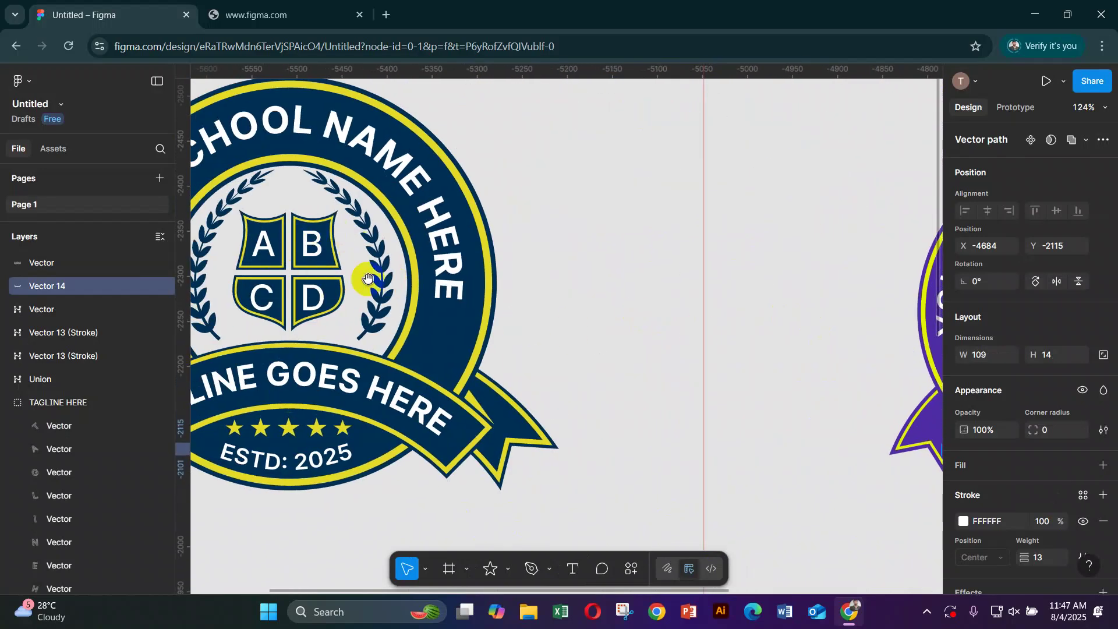
{"action": "scroll", "coordinate": [605, 317], "scroll_direction": "right", "scroll_amount": 10}
{"action": "scroll", "coordinate": [507, 391], "scroll_direction": "down", "scroll_amount": 3}
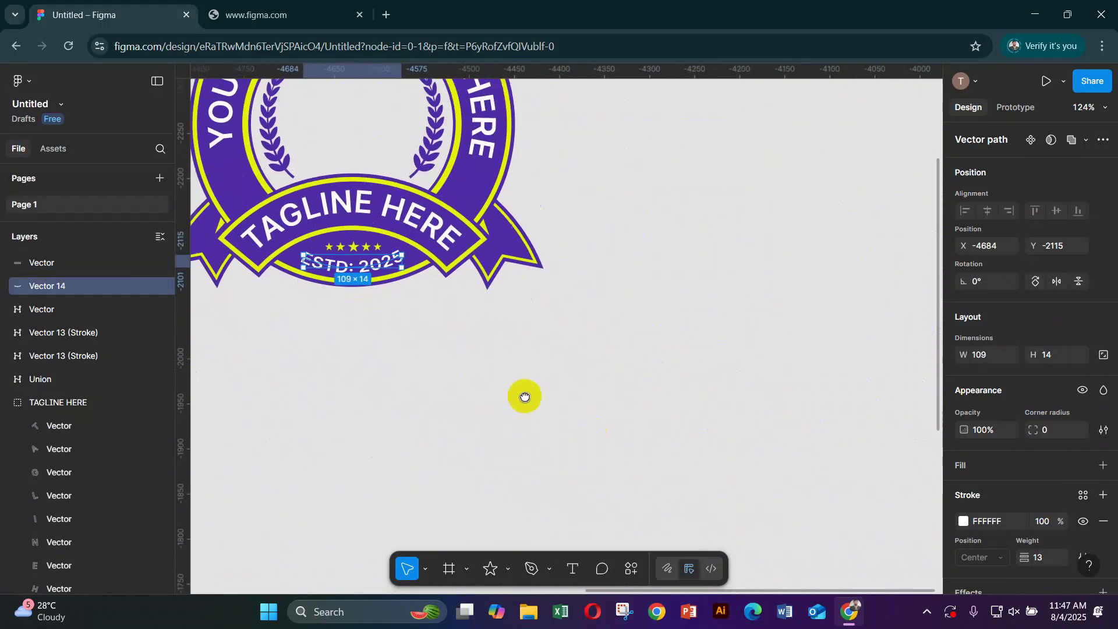
{"action": "left_click", "coordinate": [684, 451]}
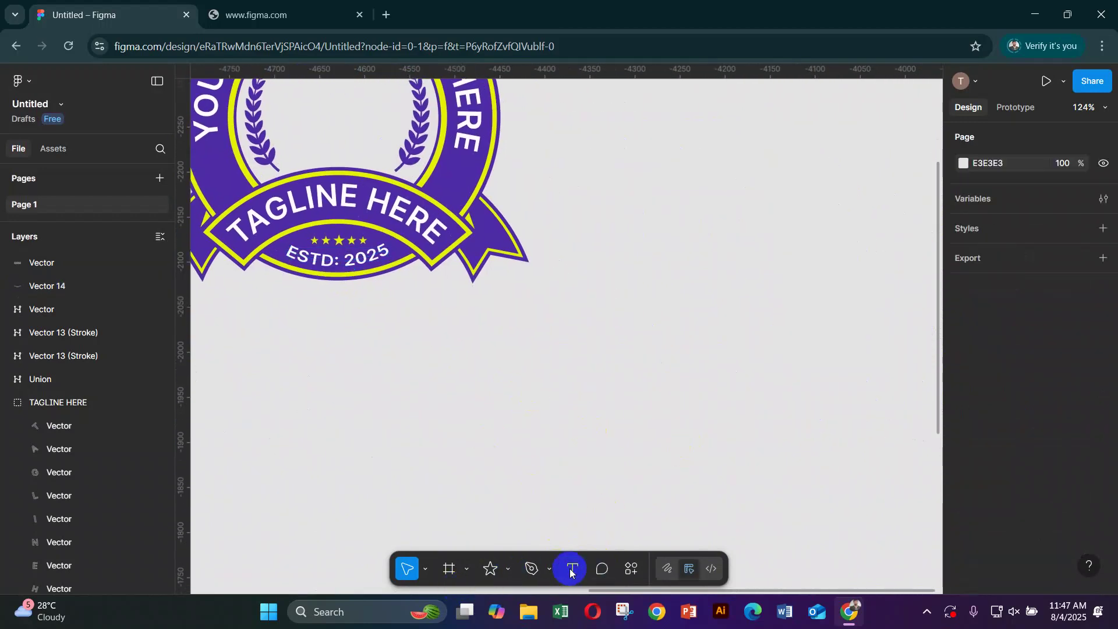
{"action": "left_click", "coordinate": [533, 572]}
{"action": "left_click", "coordinate": [586, 338]}
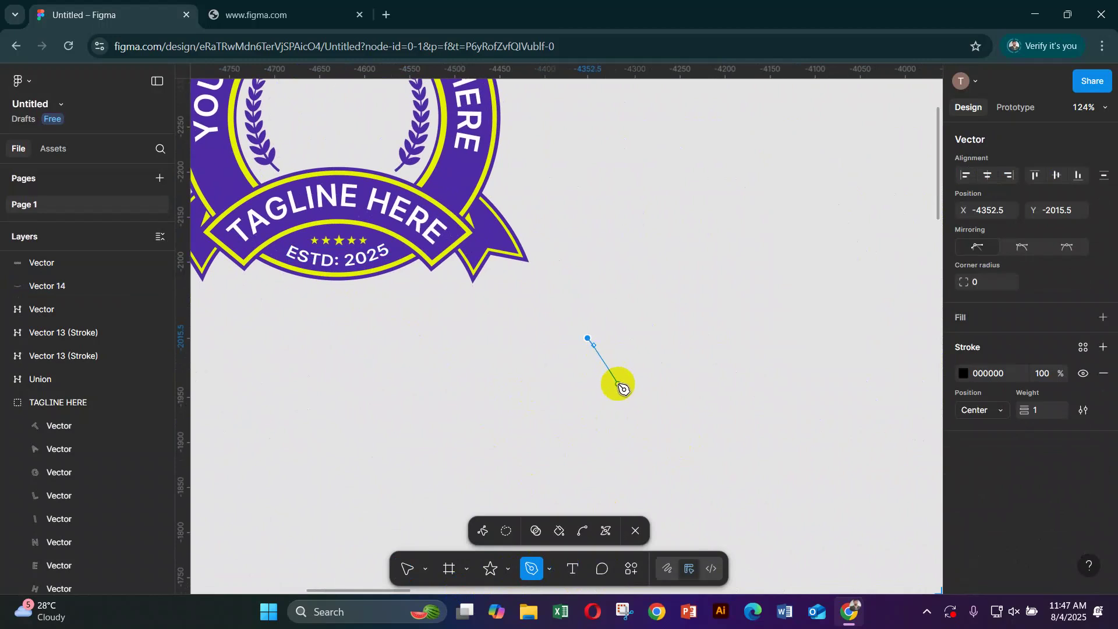
{"action": "left_click", "coordinate": [610, 382]}
{"action": "key", "text": "ctrl+z"}
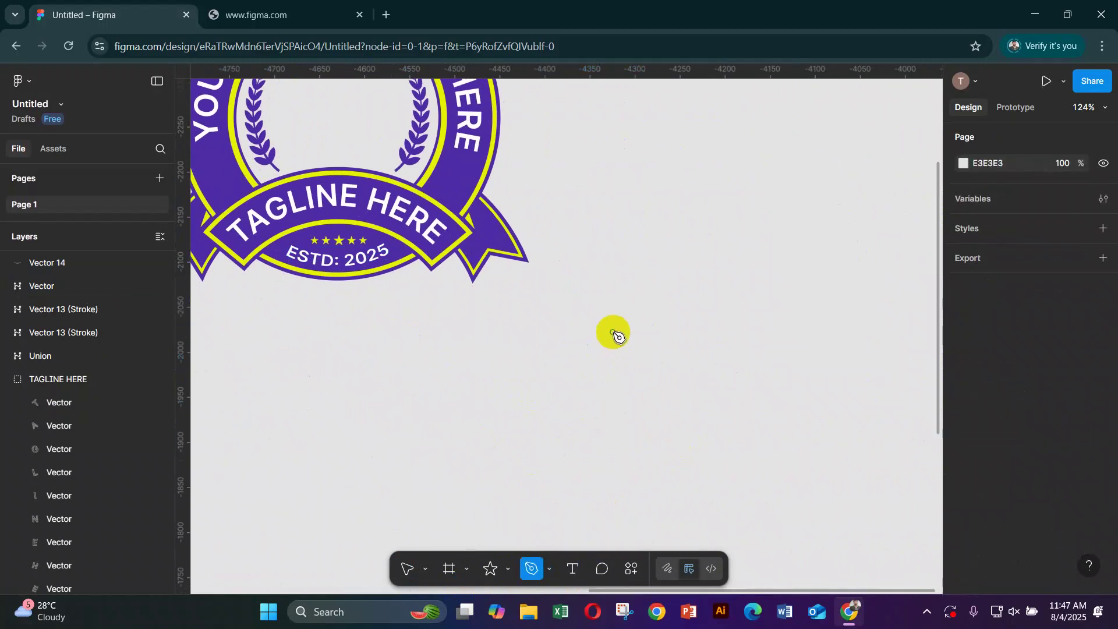
- Draw an open four-point Pen path, about 104 × 181, below the purple badge as the shield's left side
{"action": "left_click", "coordinate": [602, 321]}
{"action": "left_click", "coordinate": [628, 359]}
{"action": "left_click", "coordinate": [628, 440]}
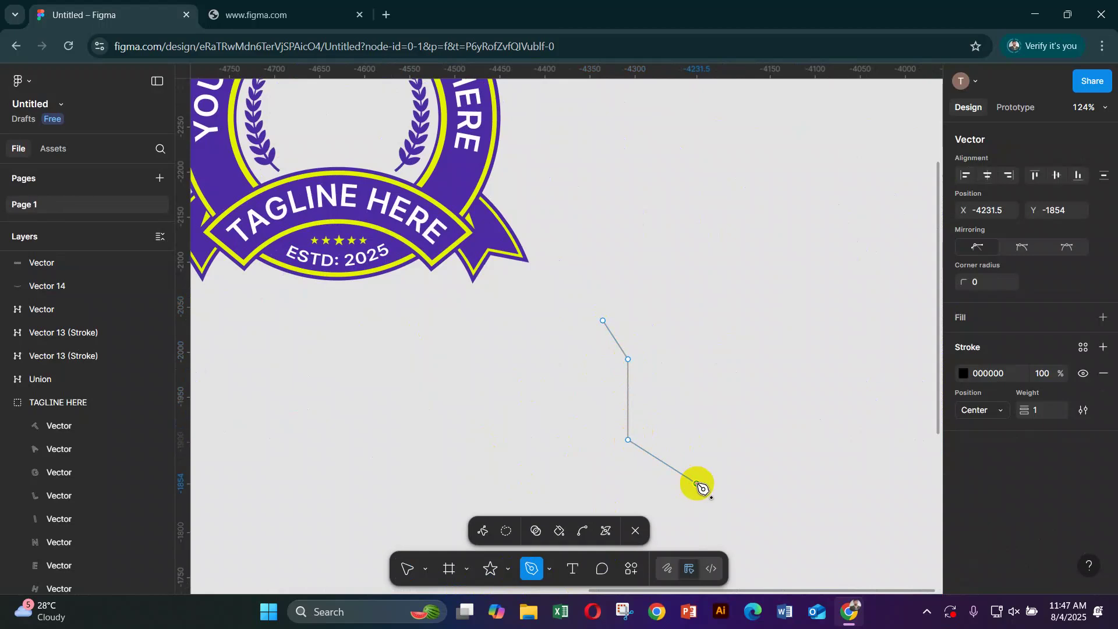
{"action": "left_click", "coordinate": [696, 483]}
- Bend the path's two inner points and its lower end point into a smooth S-shaped shield edge
{"action": "left_click", "coordinate": [583, 531]}
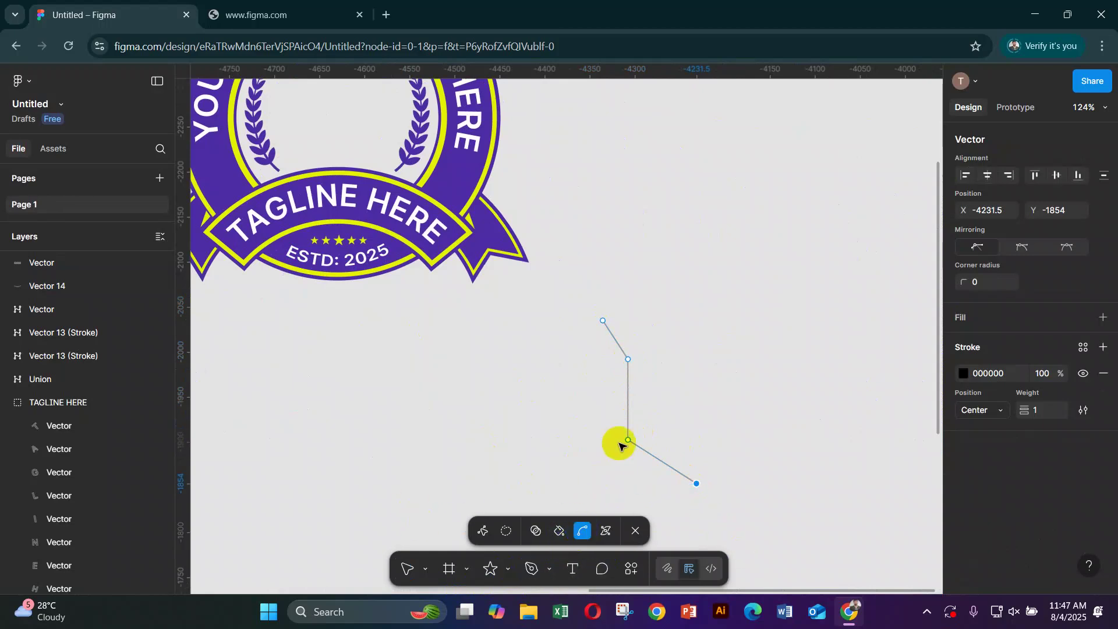
{"action": "left_click_drag", "start_coordinate": [628, 441], "coordinate": [623, 436]}
{"action": "key", "text": "Escape"}
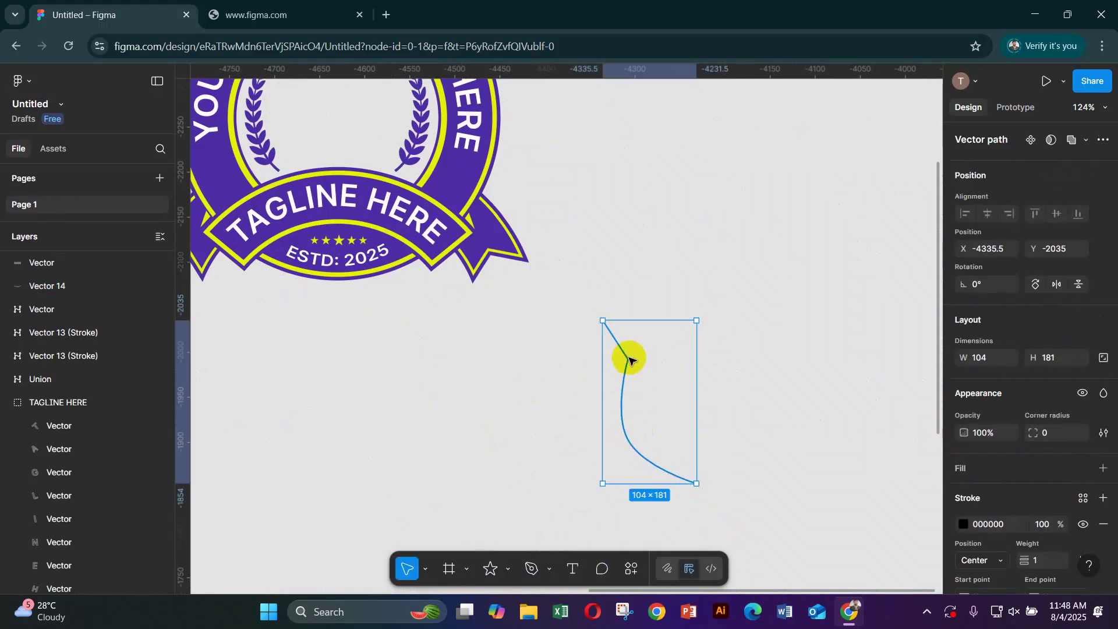
{"action": "key", "text": "Return"}
{"action": "left_click", "coordinate": [585, 534]}
{"action": "left_click", "coordinate": [628, 360]}
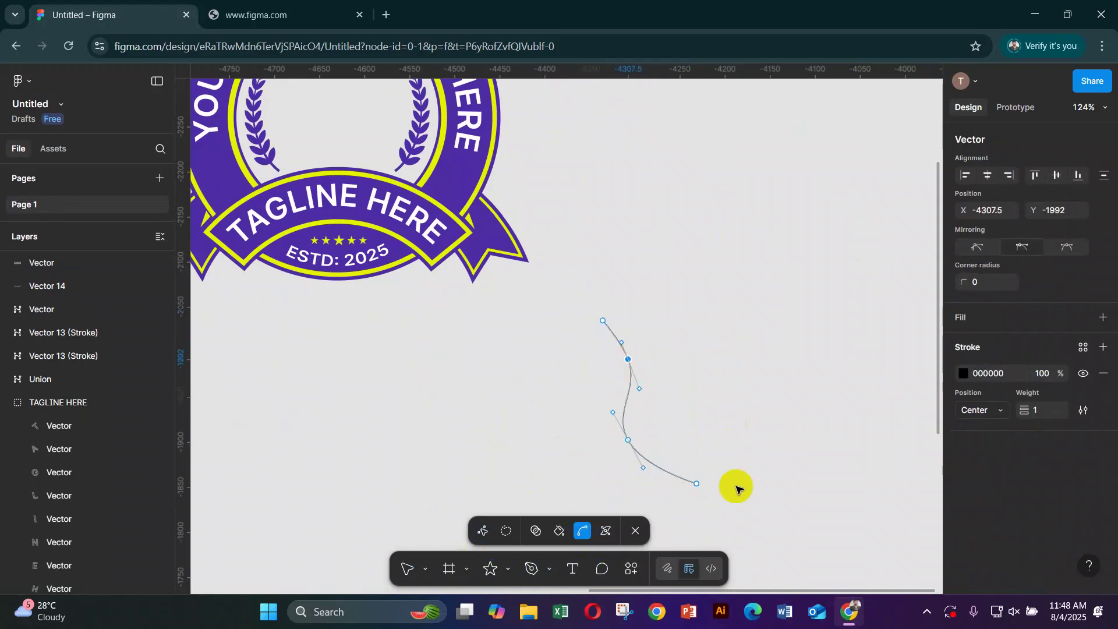
{"action": "left_click", "coordinate": [404, 568]}
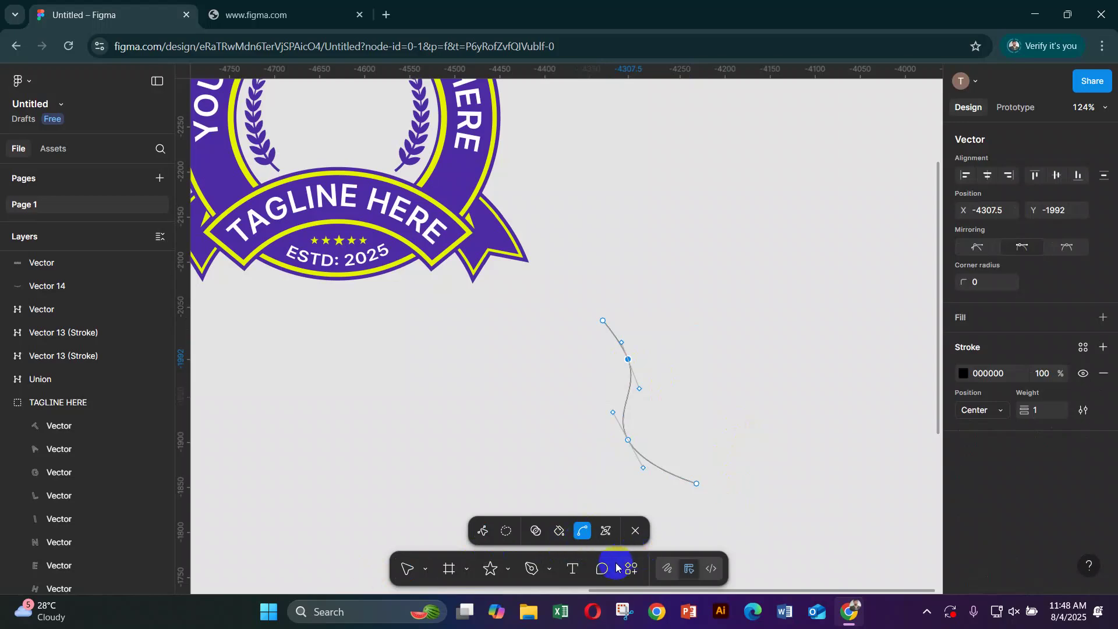
{"action": "left_click", "coordinate": [698, 485]}
{"action": "left_click_drag", "start_coordinate": [670, 485], "coordinate": [674, 465]}
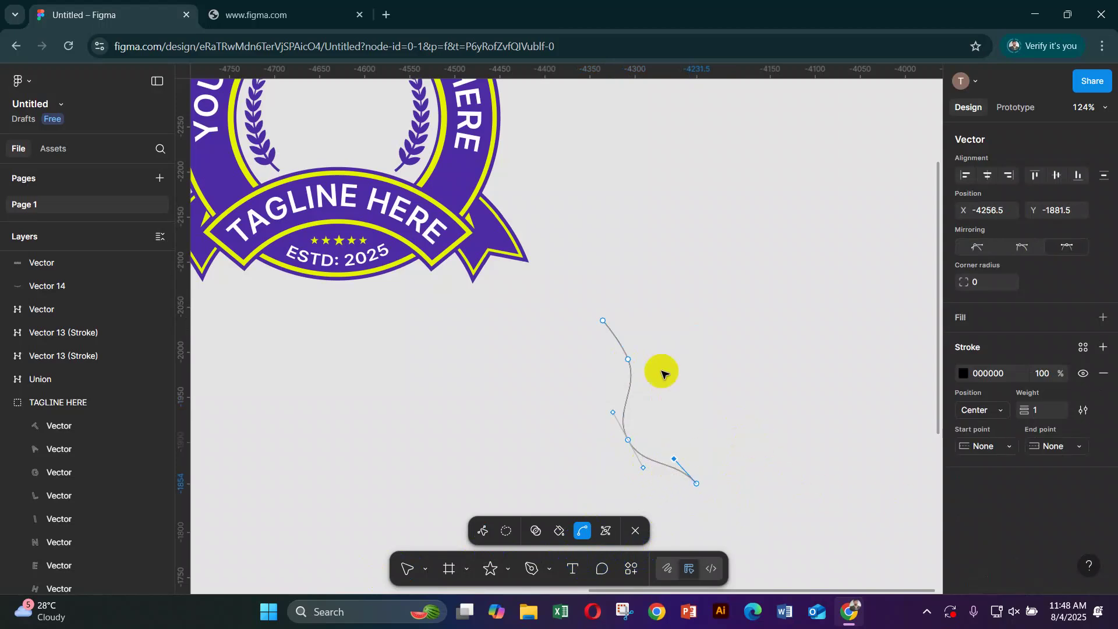
- Refine the shield edge by repositioning its two inner anchor points slightly outward
{"action": "left_click", "coordinate": [485, 531]}
{"action": "left_click", "coordinate": [629, 361]}
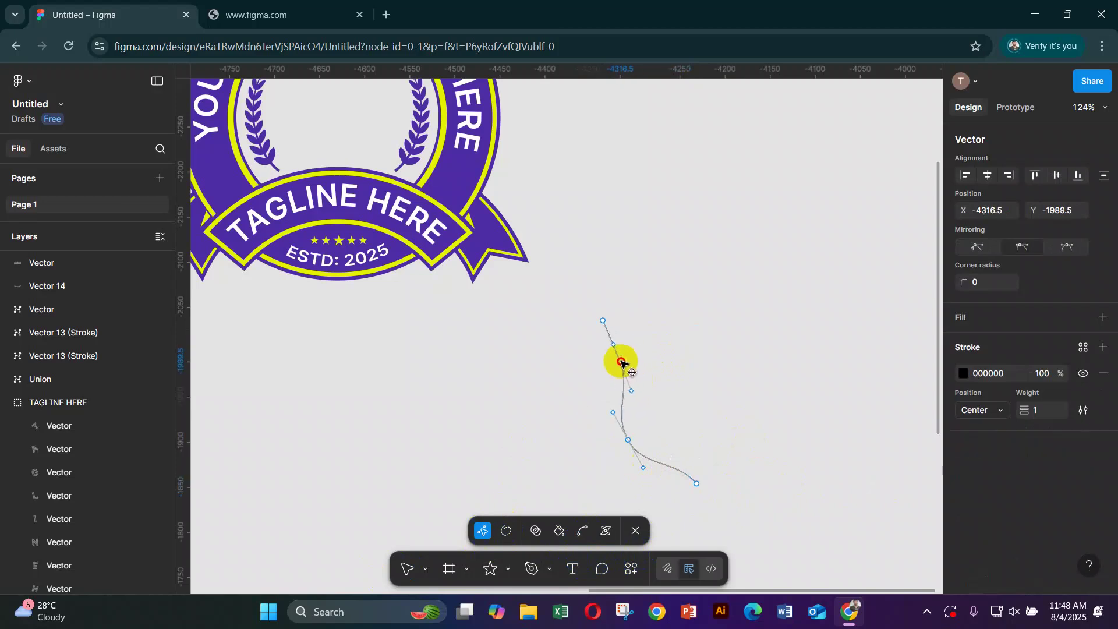
{"action": "left_click", "coordinate": [621, 363]}
{"action": "left_click_drag", "start_coordinate": [635, 393], "coordinate": [591, 328]}
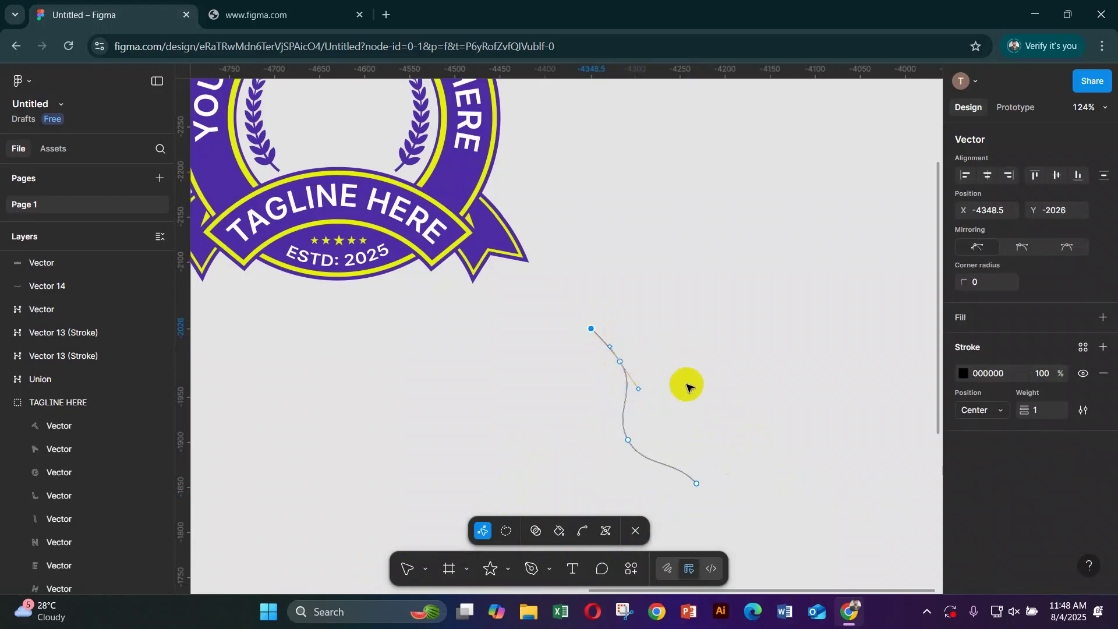
{"action": "key", "text": "ctrl+z"}
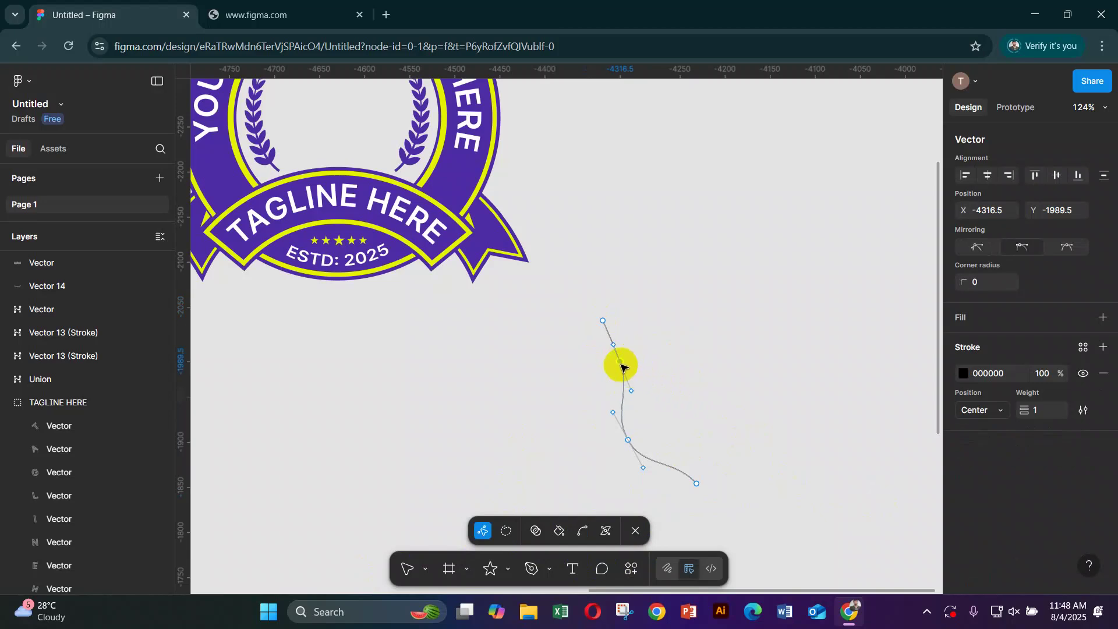
{"action": "left_click", "coordinate": [616, 352]}
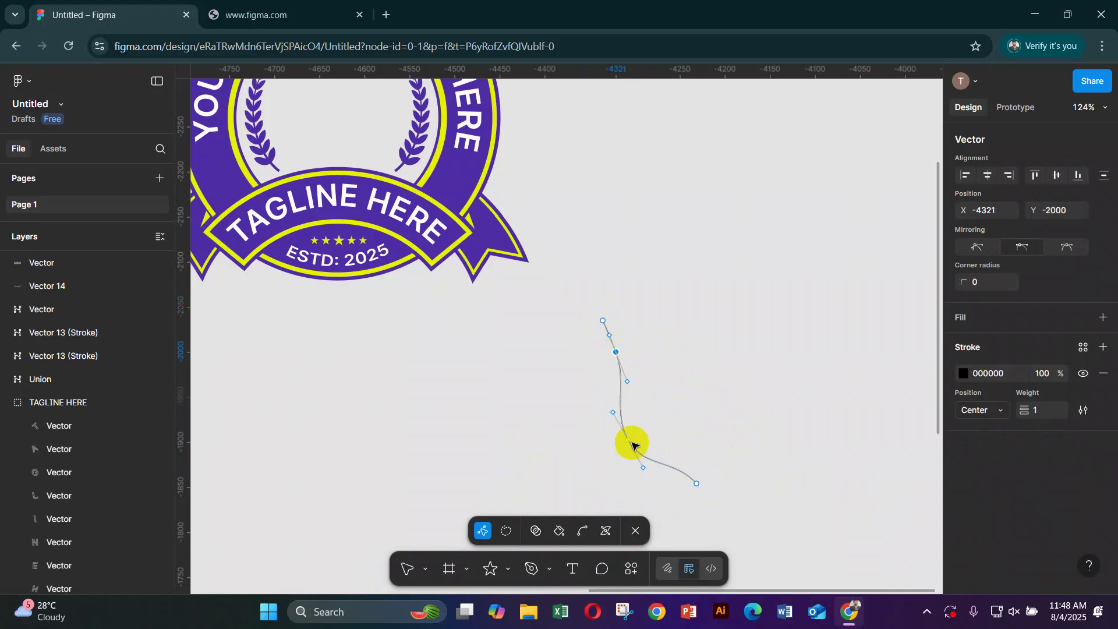
{"action": "left_click_drag", "start_coordinate": [628, 444], "coordinate": [616, 447]}
{"action": "left_click", "coordinate": [836, 383]}
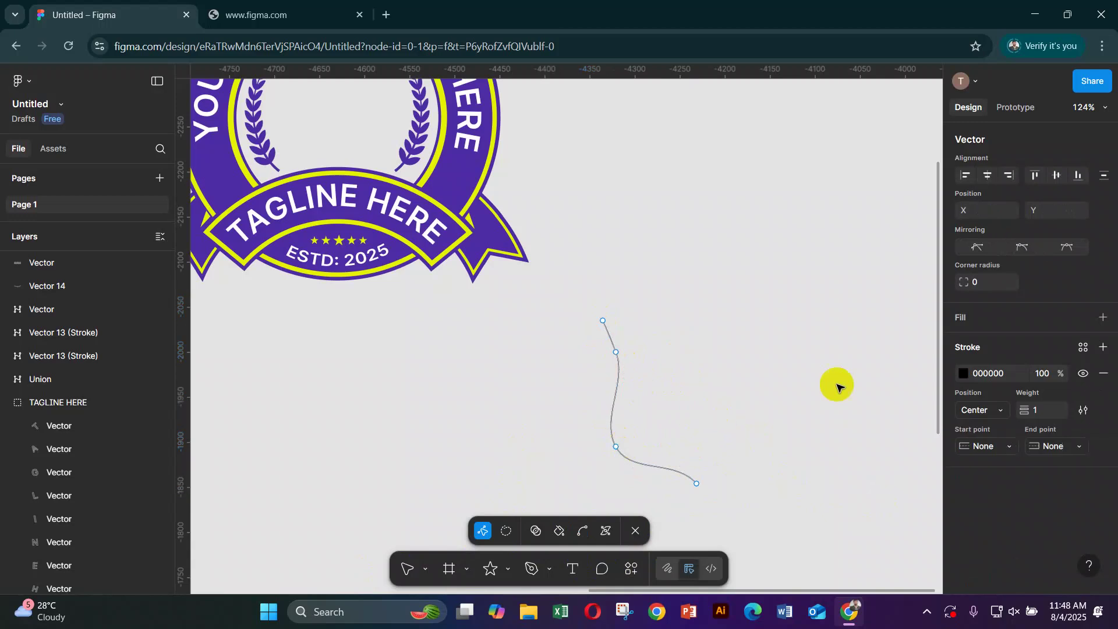
- Duplicate the curved shield edge and flip the copy horizontally
{"action": "left_click", "coordinate": [406, 568]}
{"action": "left_click", "coordinate": [666, 371]}
{"action": "left_click_drag", "start_coordinate": [666, 371], "coordinate": [556, 402]}
{"action": "key", "text": "ctrl+d"}
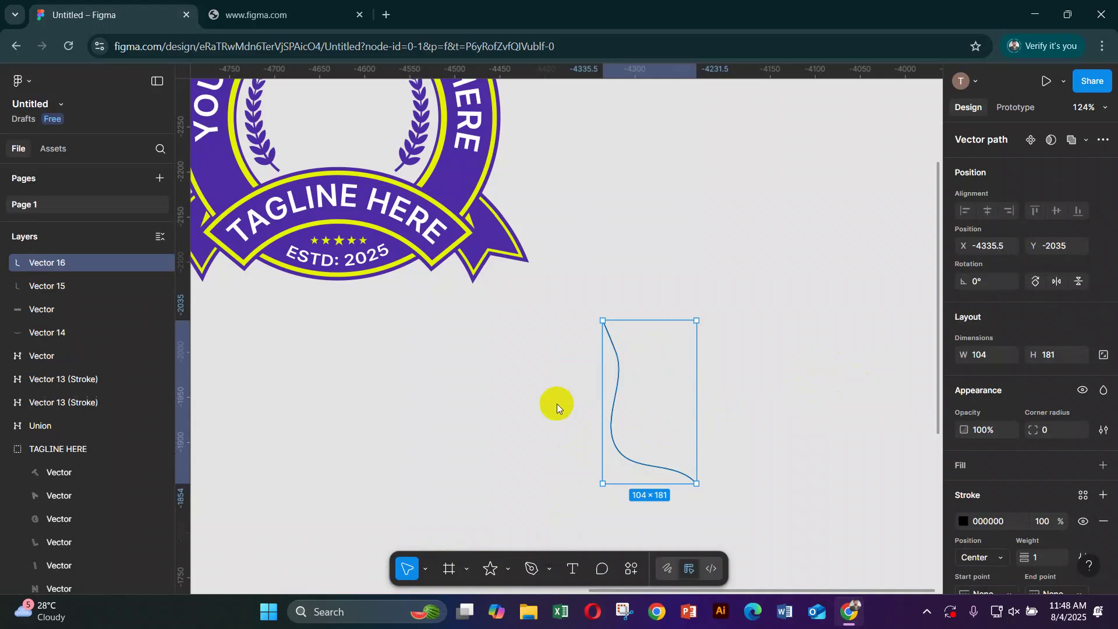
{"action": "right_click", "coordinate": [624, 357]}
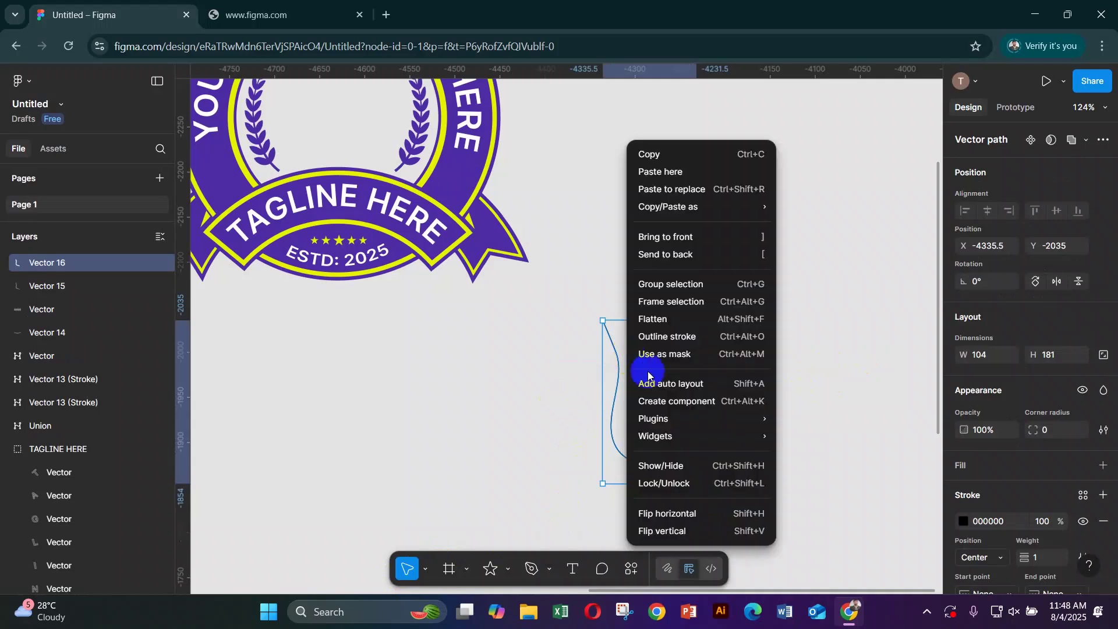
{"action": "left_click", "coordinate": [707, 513]}
- Shift the flipped copy to the right until its lower end slightly crosses the original edge at the shield's tip
{"action": "key", "text": "shift+Right"}
{"action": "key", "text": "shift+Right"}
{"action": "key", "text": "shift+Right"}
{"action": "key", "text": "shift+Right"}
{"action": "key", "text": "shift+Right"}
{"action": "key", "text": "shift+Right"}
{"action": "key", "text": "shift+Right"}
{"action": "key", "text": "shift+Right"}
{"action": "key", "text": "shift+Right"}
{"action": "key", "text": "shift+Right"}
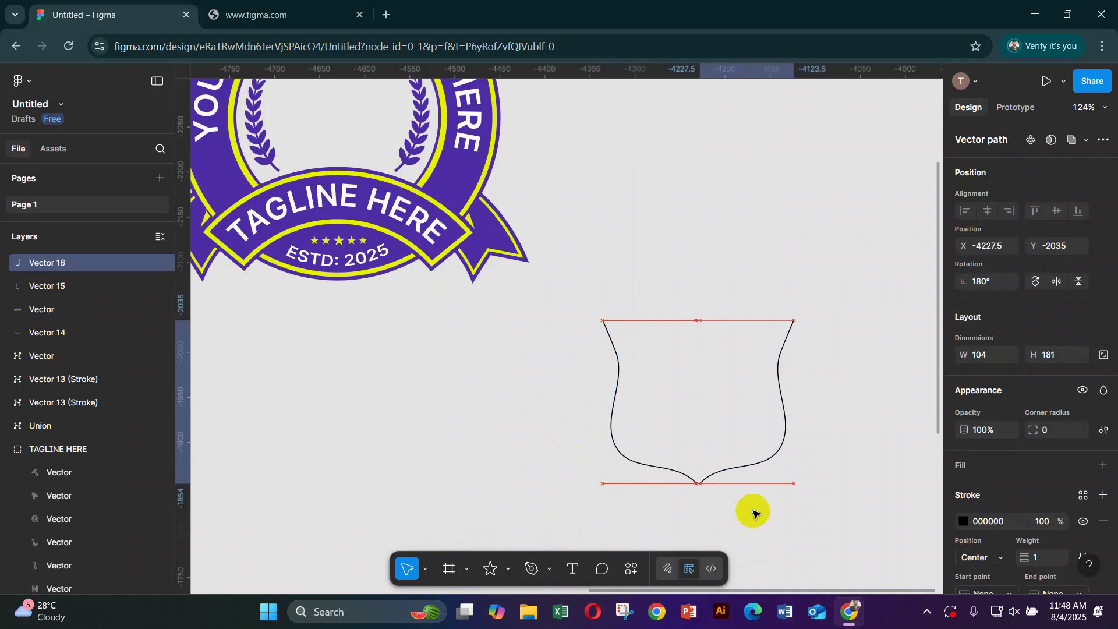
{"action": "left_click", "coordinate": [554, 547]}
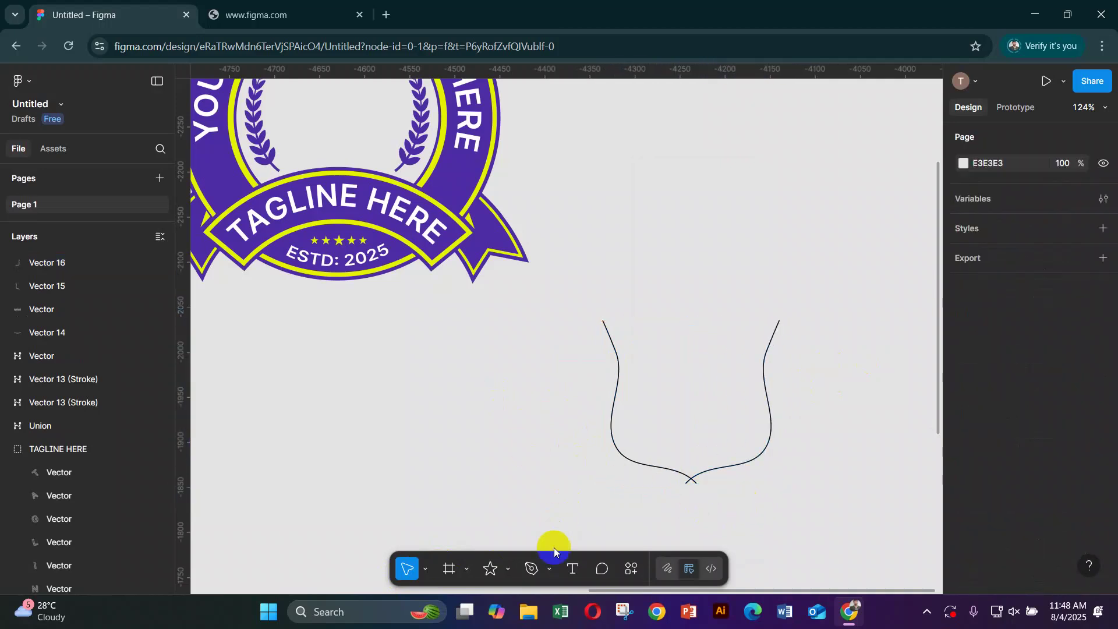
- Draw a 144 × 144 circle beside the shield edges, remove its fill and give it a black inside stroke of weight 1
{"action": "left_click", "coordinate": [508, 570]}
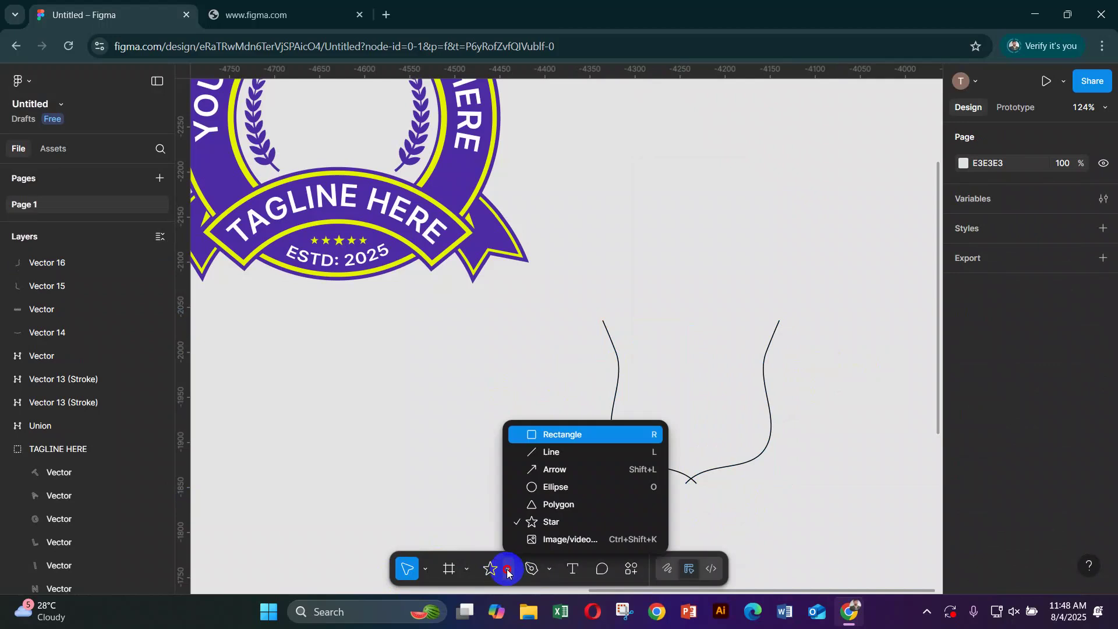
{"action": "left_click", "coordinate": [555, 486]}
{"action": "left_click_drag", "start_coordinate": [379, 390], "coordinate": [439, 456]}
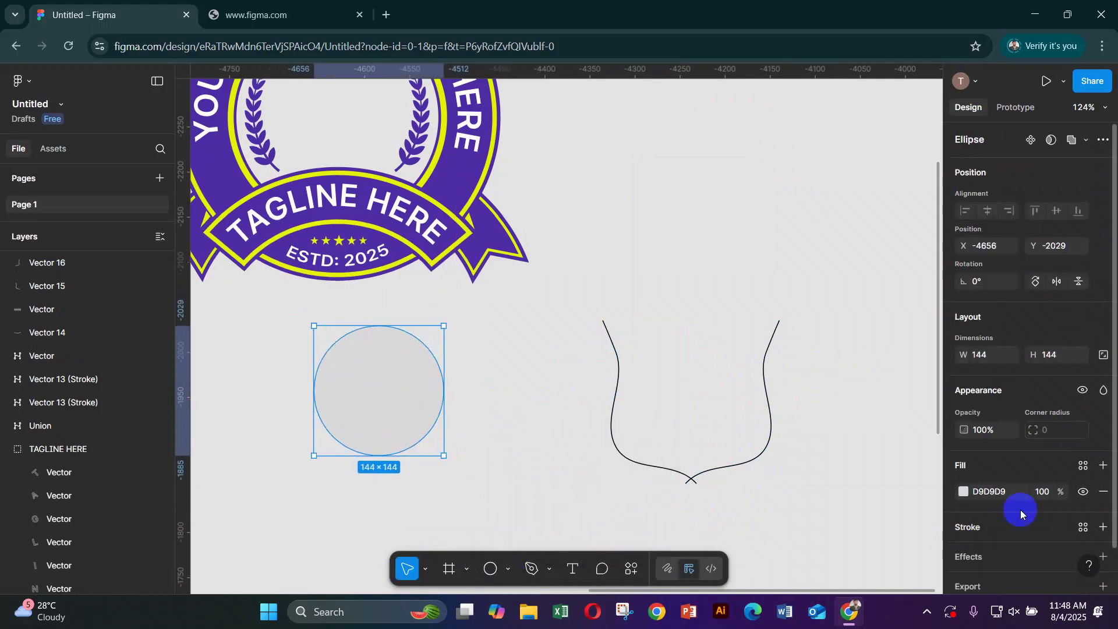
{"action": "left_click", "coordinate": [1102, 493]}
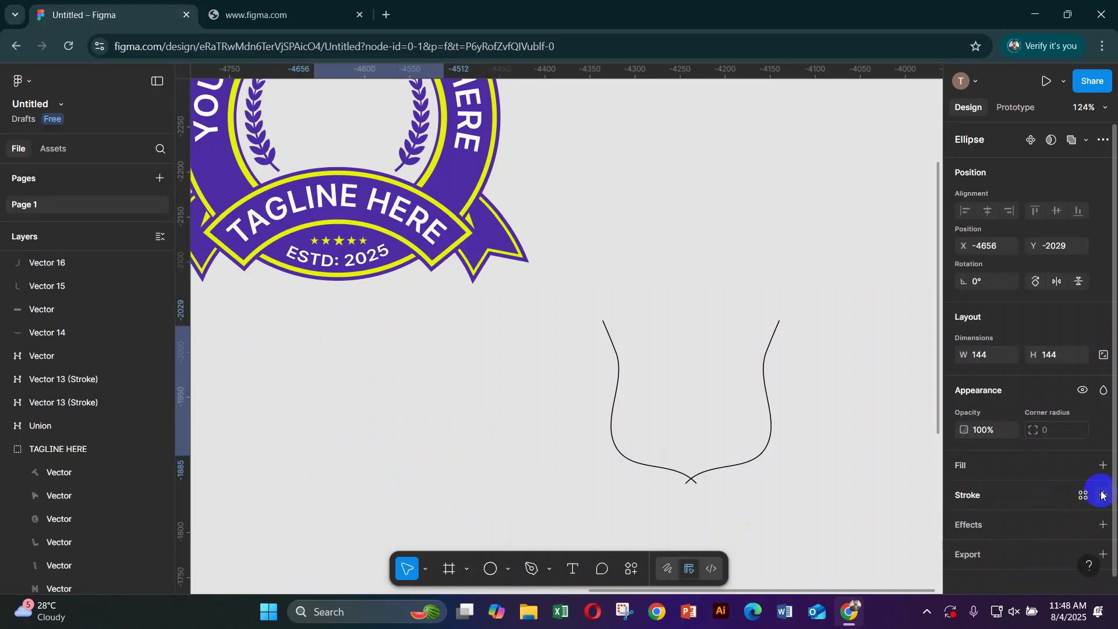
{"action": "left_click", "coordinate": [1104, 499]}
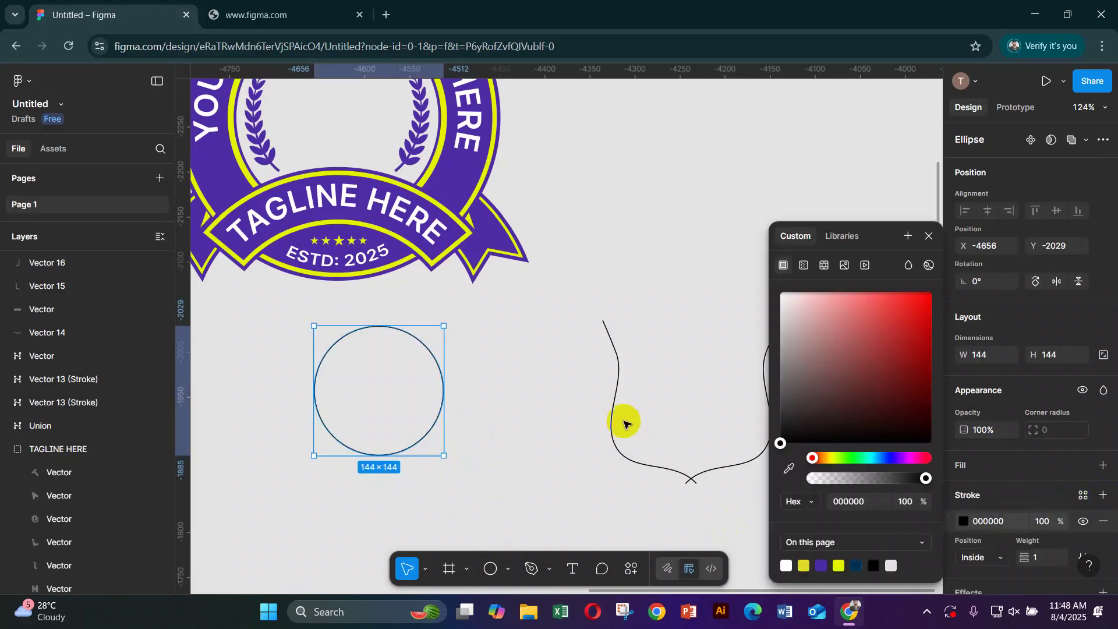
{"action": "left_click", "coordinate": [492, 377]}
- Copy the circle sideways so both overlap, and merge the two into one outline with Shape builder
{"action": "left_click", "coordinate": [439, 378]}
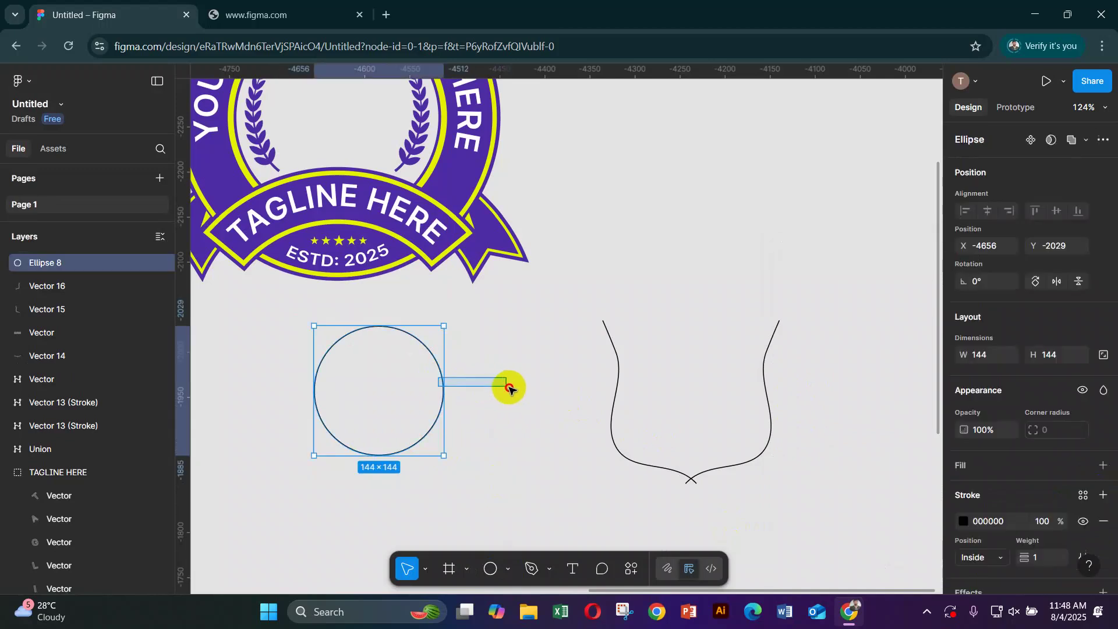
{"action": "left_click_drag", "start_coordinate": [426, 349], "coordinate": [502, 352]}
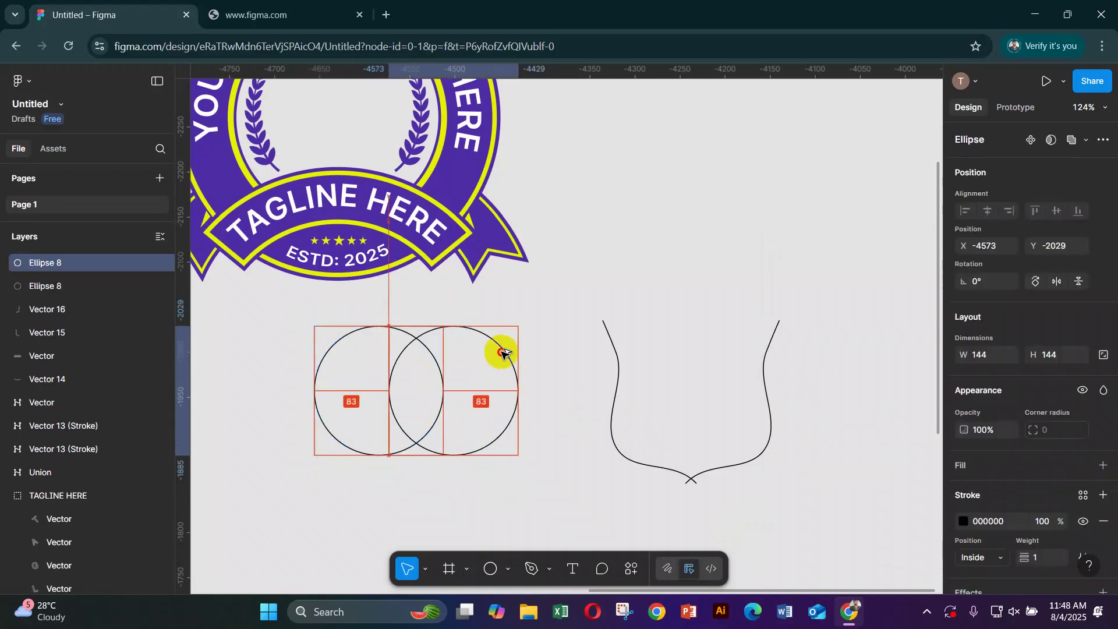
{"action": "left_click_drag", "start_coordinate": [534, 458], "coordinate": [321, 356]}
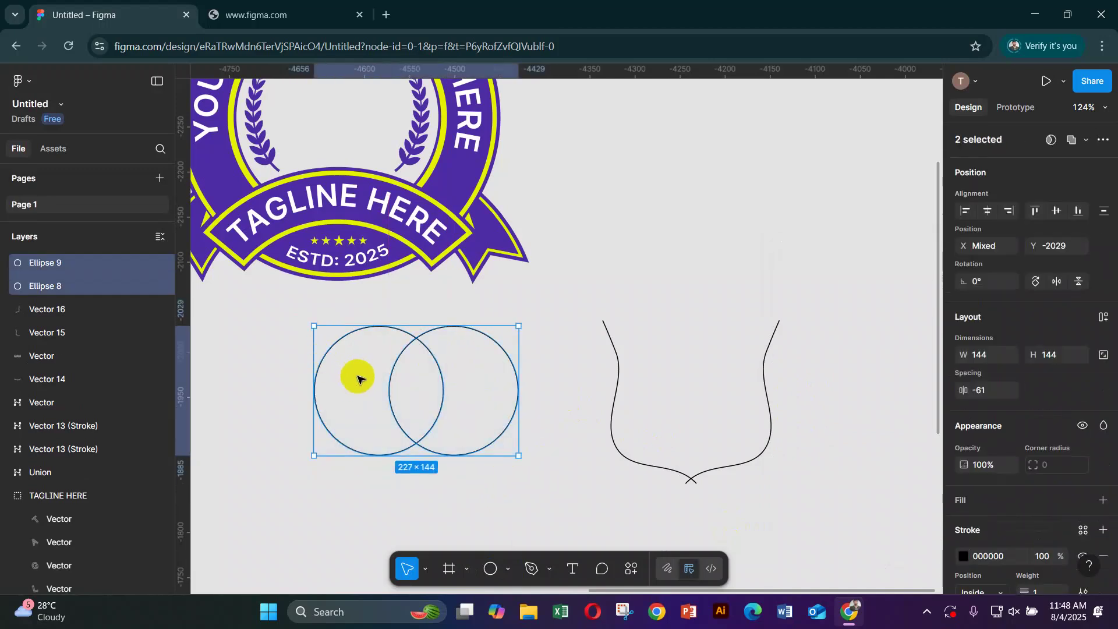
{"action": "double_click", "coordinate": [357, 379]}
{"action": "left_click", "coordinate": [542, 532]}
{"action": "left_click_drag", "start_coordinate": [489, 376], "coordinate": [373, 402]}
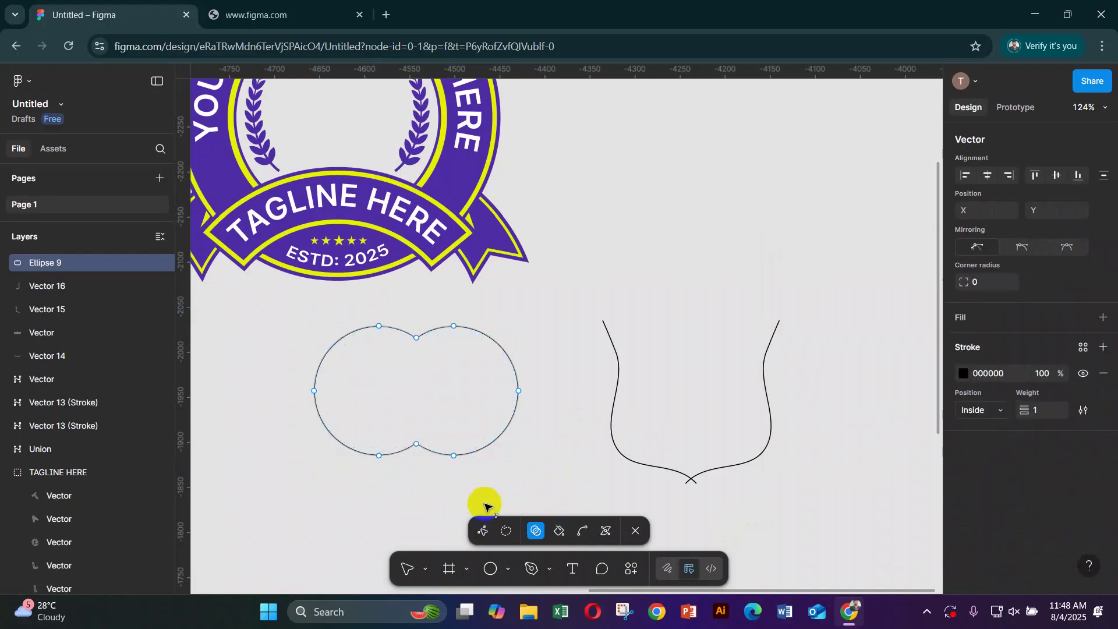
- Place the merged double-circle outline across the shield's open top and build the enclosed shield area with Shape builder
{"action": "left_click", "coordinate": [406, 569]}
{"action": "left_click_drag", "start_coordinate": [501, 353], "coordinate": [780, 254]}
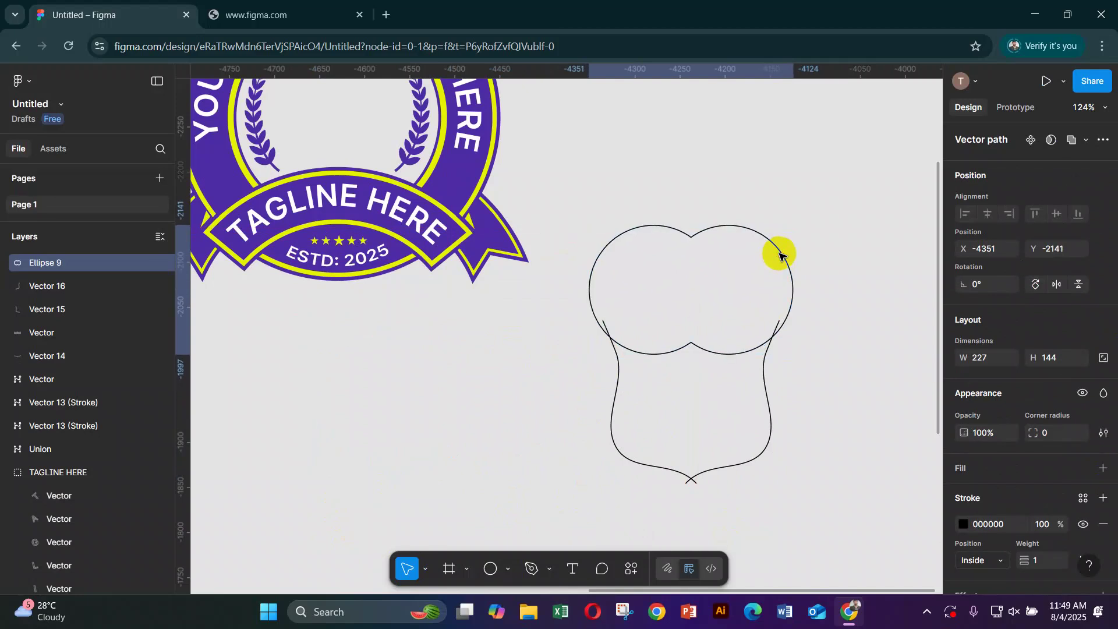
{"action": "left_click_drag", "start_coordinate": [543, 311], "coordinate": [822, 479]}
{"action": "key", "text": "Return"}
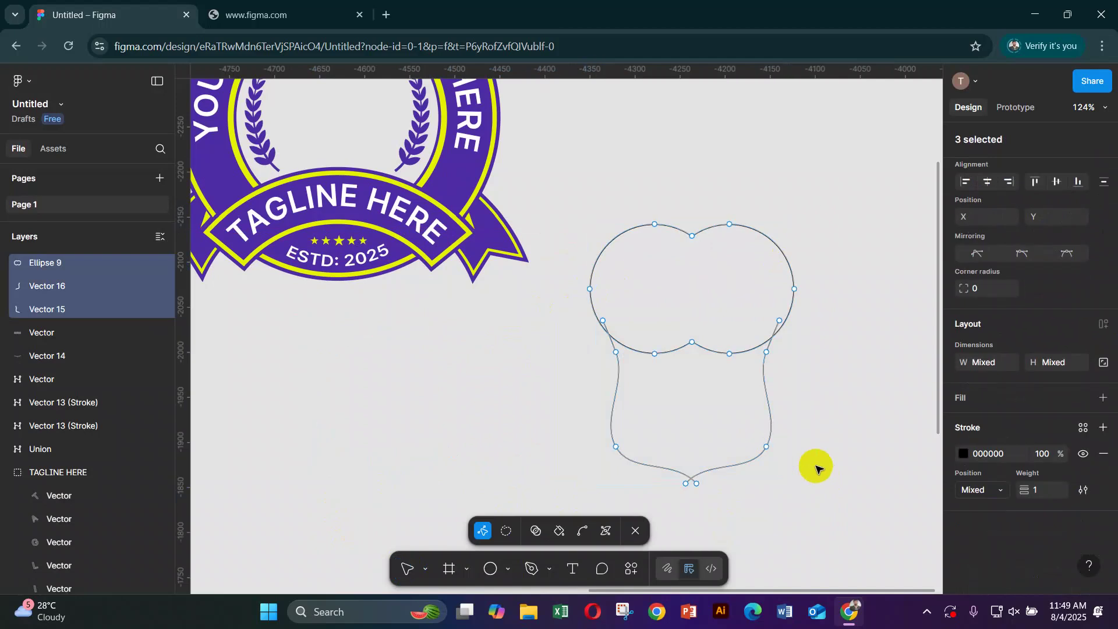
{"action": "left_click", "coordinate": [540, 533]}
{"action": "left_click", "coordinate": [718, 404]}
{"action": "left_click", "coordinate": [401, 570]}
{"action": "left_click", "coordinate": [657, 374]}
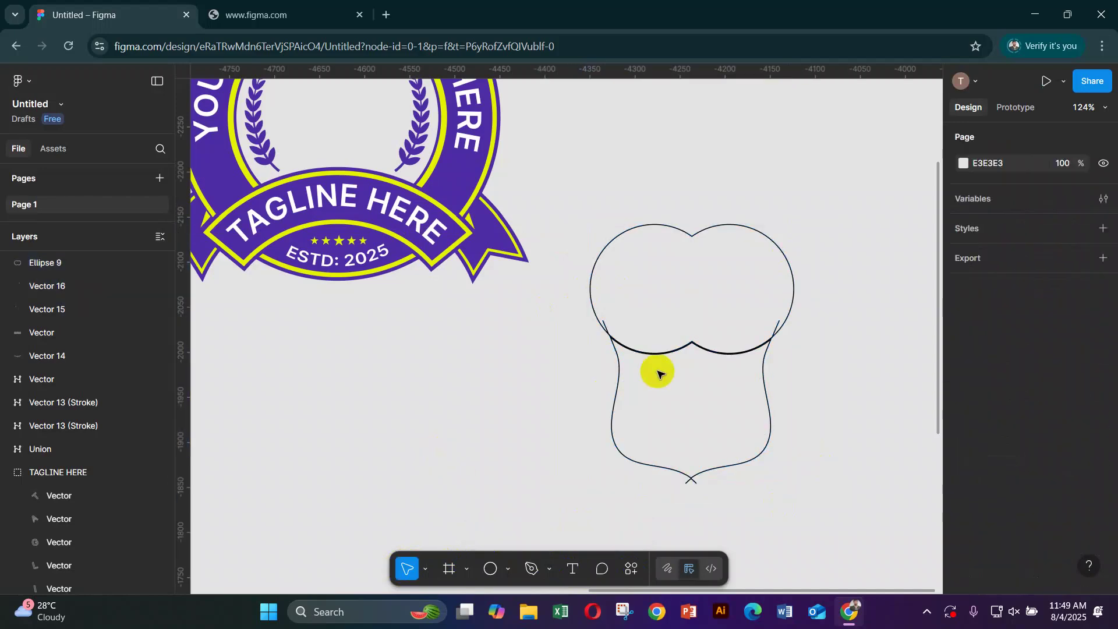
- Move the built shield clear of the construction shapes and delete the leftover circles and edge curves
{"action": "left_click_drag", "start_coordinate": [621, 377], "coordinate": [437, 404]}
{"action": "left_click_drag", "start_coordinate": [652, 186], "coordinate": [794, 501]}
{"action": "key", "text": "Delete"}
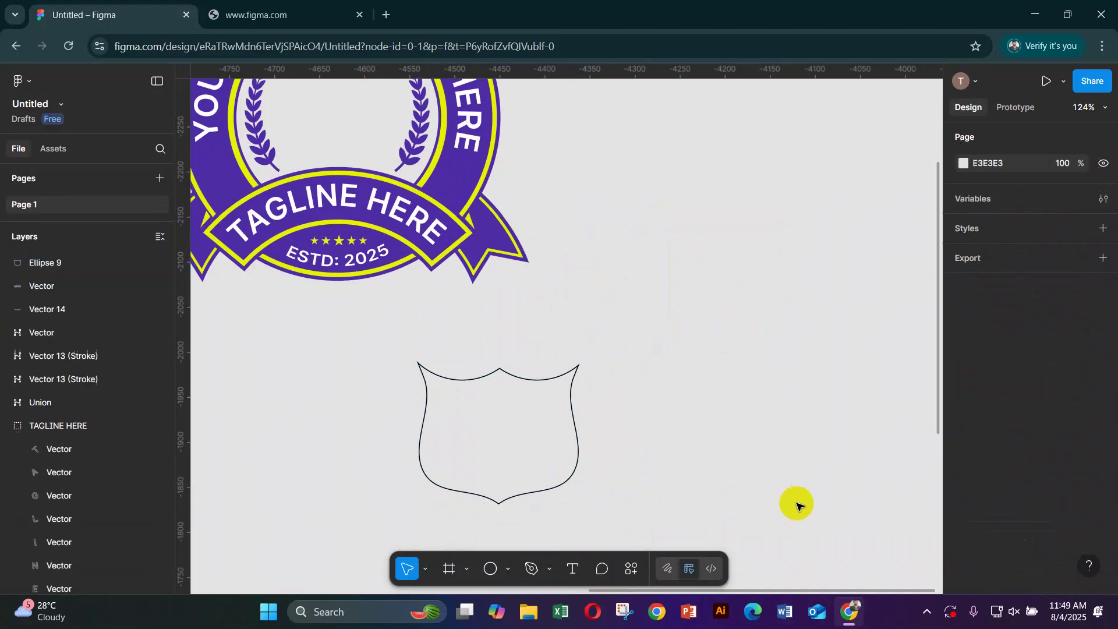
- Scale the shield outline down to about 149 wide
{"action": "left_click", "coordinate": [575, 430]}
{"action": "left_click_drag", "start_coordinate": [579, 433], "coordinate": [721, 313]}
{"action": "left_click", "coordinate": [588, 429]}
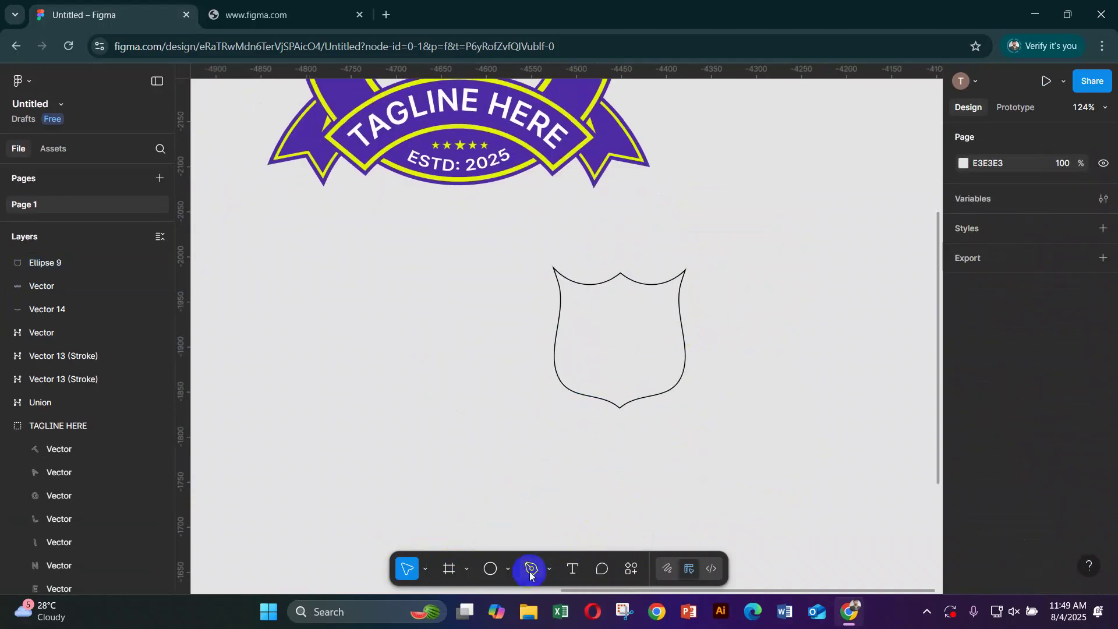
- Draw a 342 × 10 rectangle with a black inside stroke of weight 1 and centre it just below the shield's tip
{"action": "left_click", "coordinate": [506, 570]}
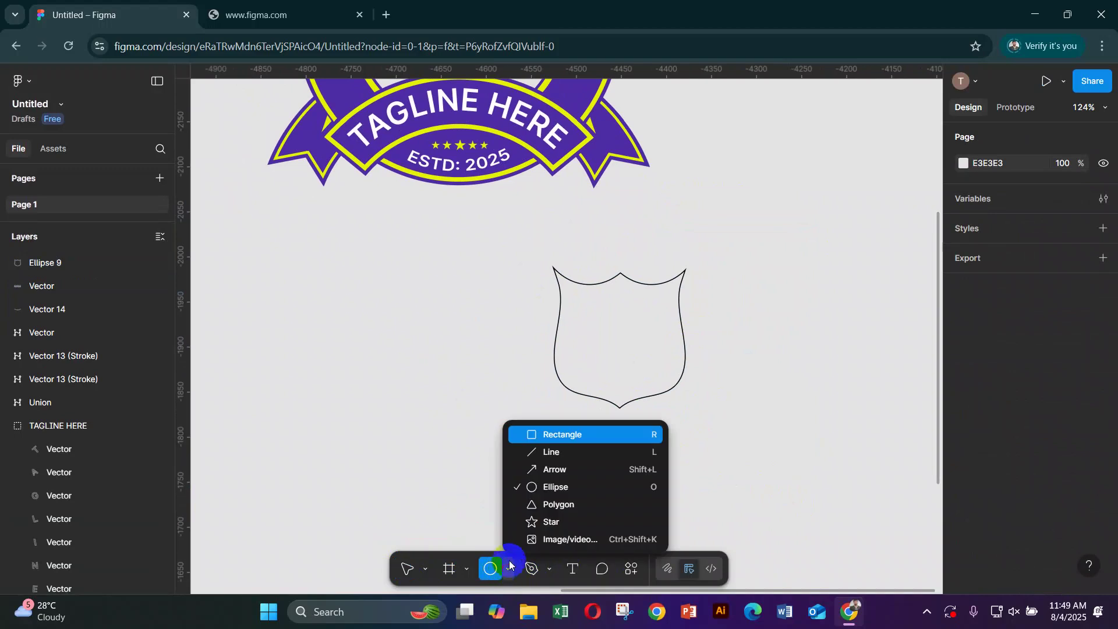
{"action": "left_click", "coordinate": [554, 434]}
{"action": "left_click_drag", "start_coordinate": [427, 460], "coordinate": [735, 469]}
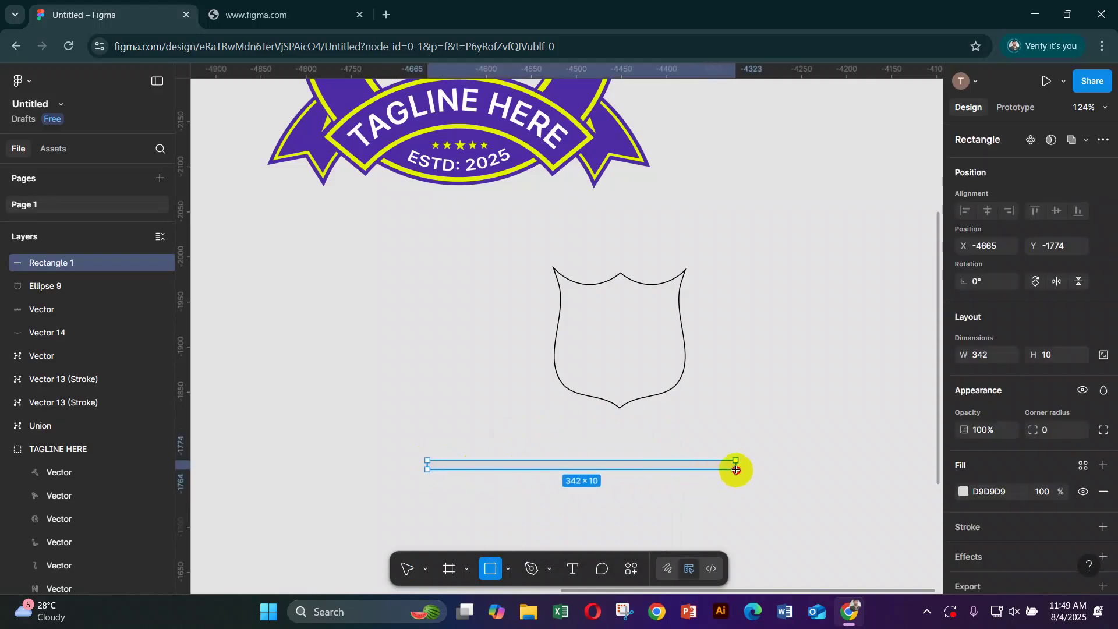
{"action": "left_click", "coordinate": [1103, 492]}
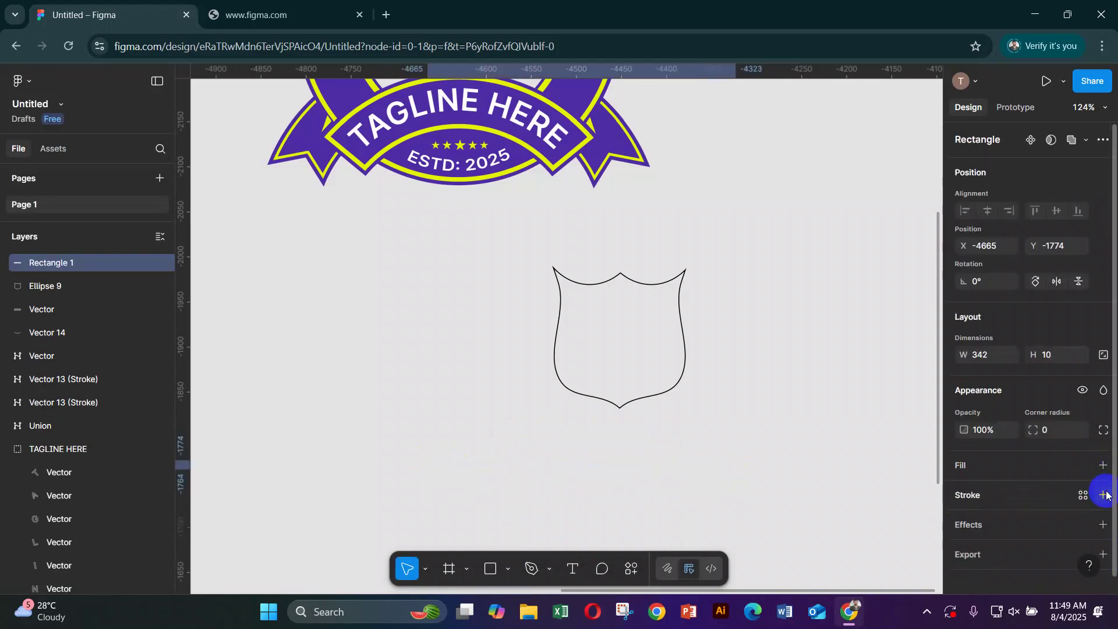
{"action": "left_click", "coordinate": [1103, 466]}
{"action": "left_click", "coordinate": [1102, 525]}
{"action": "left_click", "coordinate": [670, 440]}
{"action": "left_click_drag", "start_coordinate": [671, 440], "coordinate": [699, 512]}
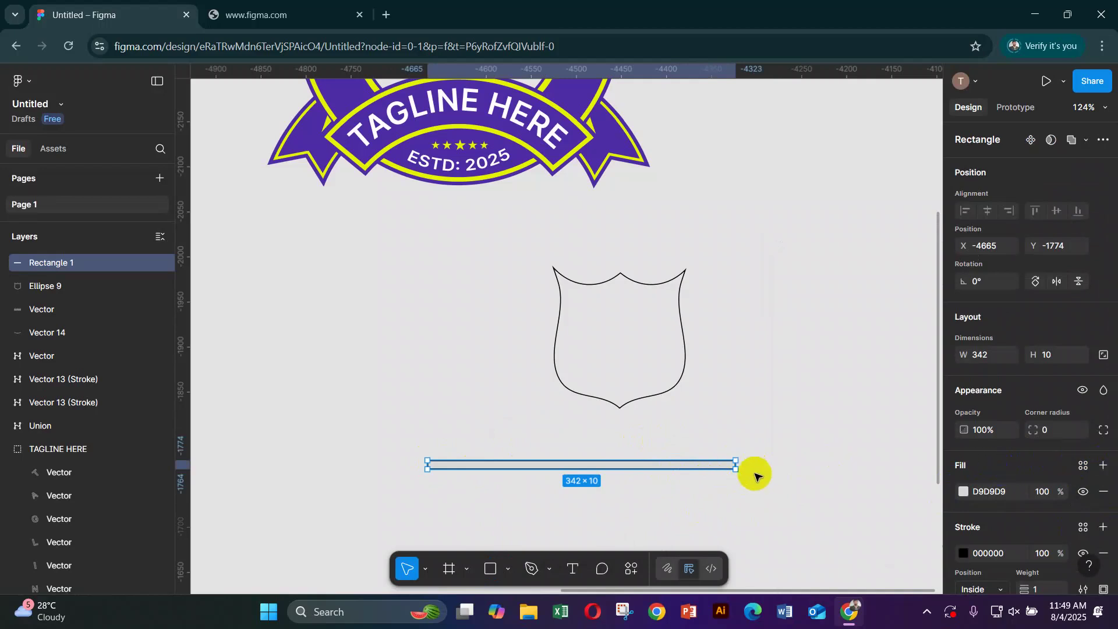
{"action": "scroll", "coordinate": [733, 471], "scroll_direction": "up", "scroll_amount": 5}
{"action": "left_click_drag", "start_coordinate": [708, 457], "coordinate": [786, 413]}
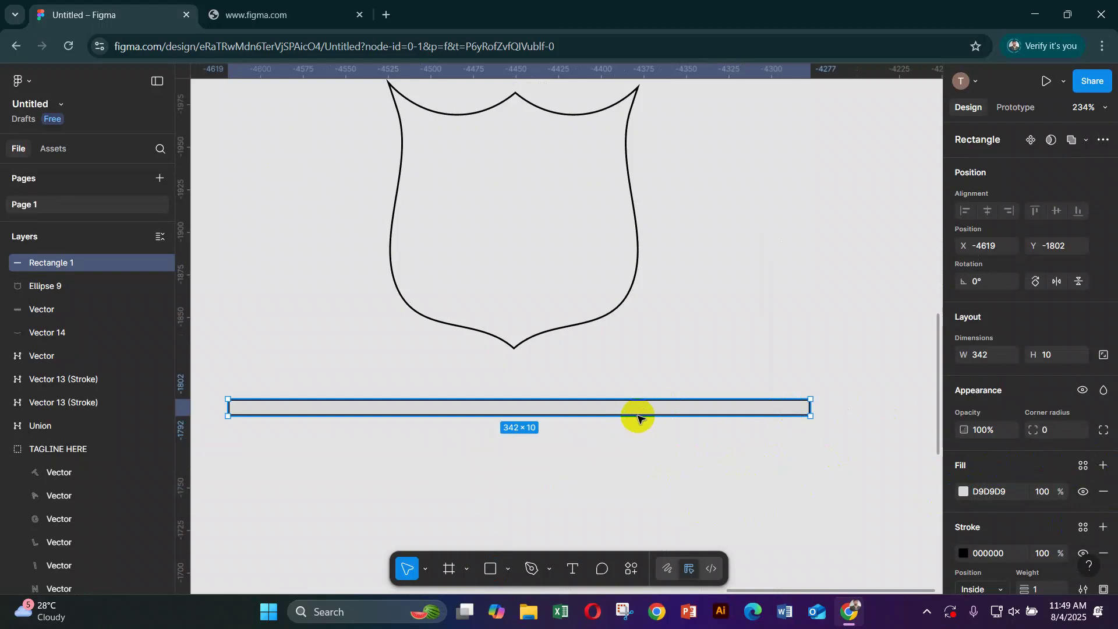
- Duplicate the bar, rotate the copy upright across the original and merge both into one cross with Shape builder
{"action": "key", "text": "ctrl+d"}
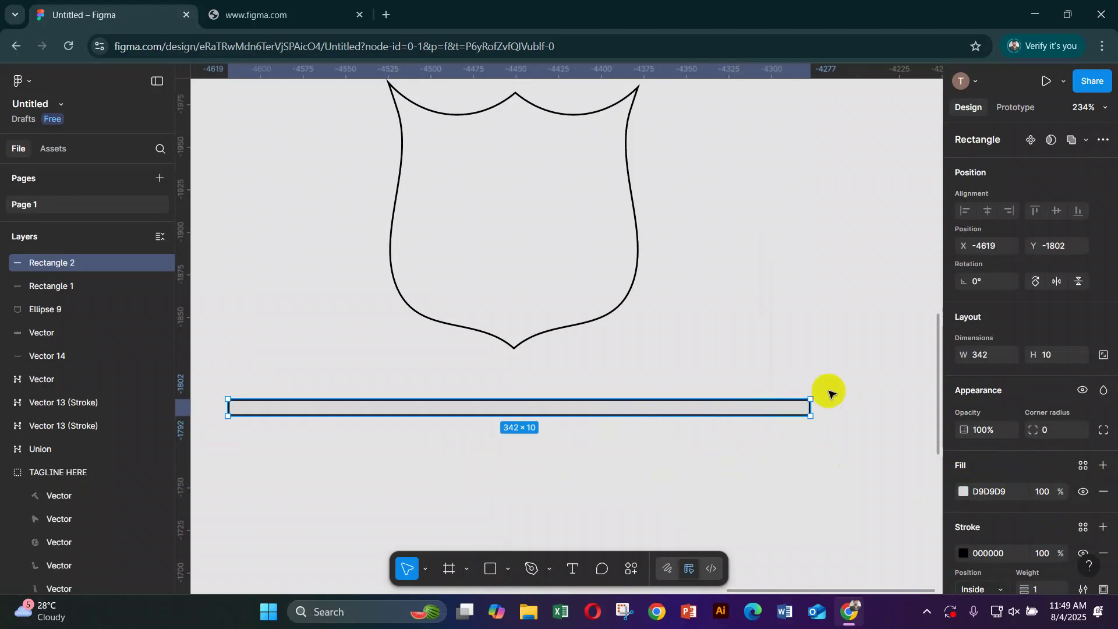
{"action": "left_click_drag", "start_coordinate": [820, 396], "coordinate": [523, 511]}
{"action": "left_click_drag", "start_coordinate": [567, 455], "coordinate": [481, 407]}
{"action": "double_click", "coordinate": [480, 406]}
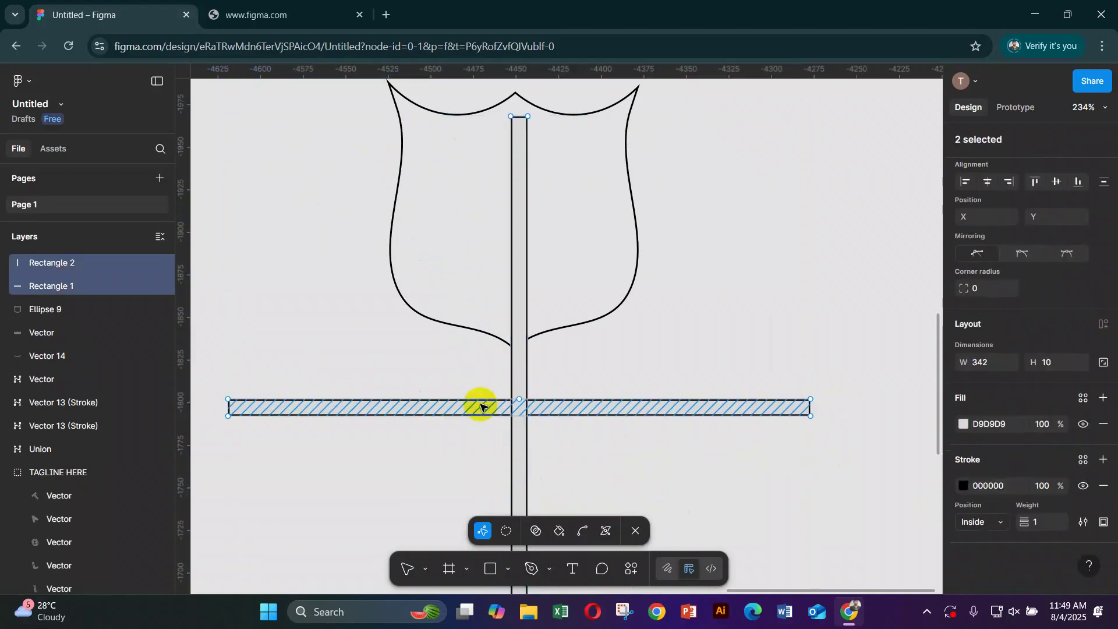
{"action": "left_click", "coordinate": [539, 535]}
{"action": "left_click_drag", "start_coordinate": [486, 408], "coordinate": [662, 418]}
{"action": "left_click", "coordinate": [409, 572]}
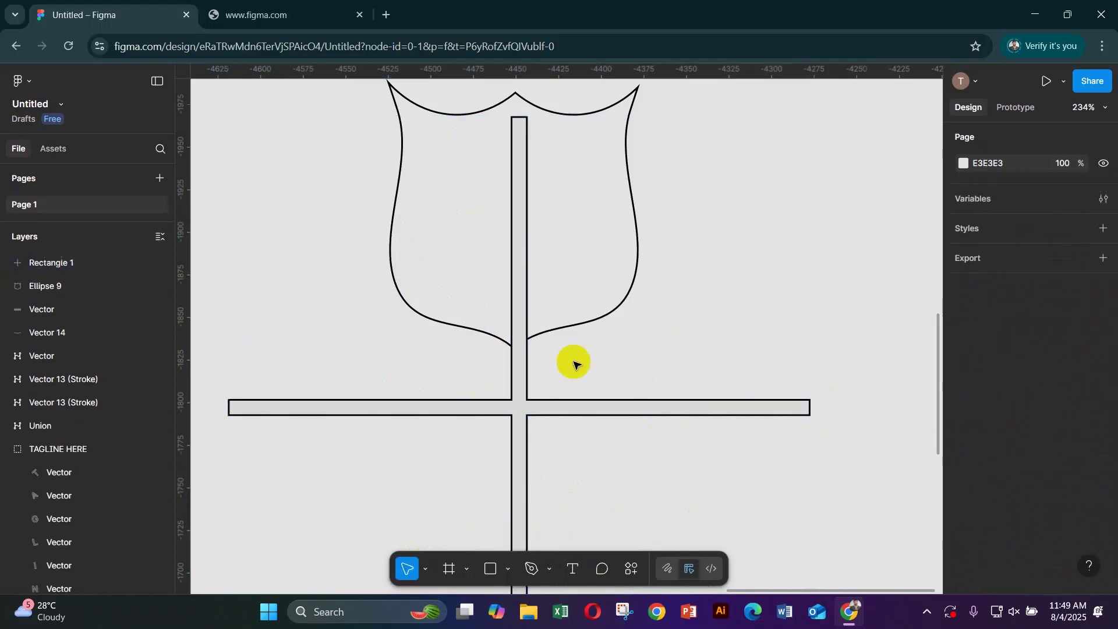
- Align the cross and the shield on their horizontal and vertical centres
{"action": "left_click_drag", "start_coordinate": [387, 325], "coordinate": [616, 442]}
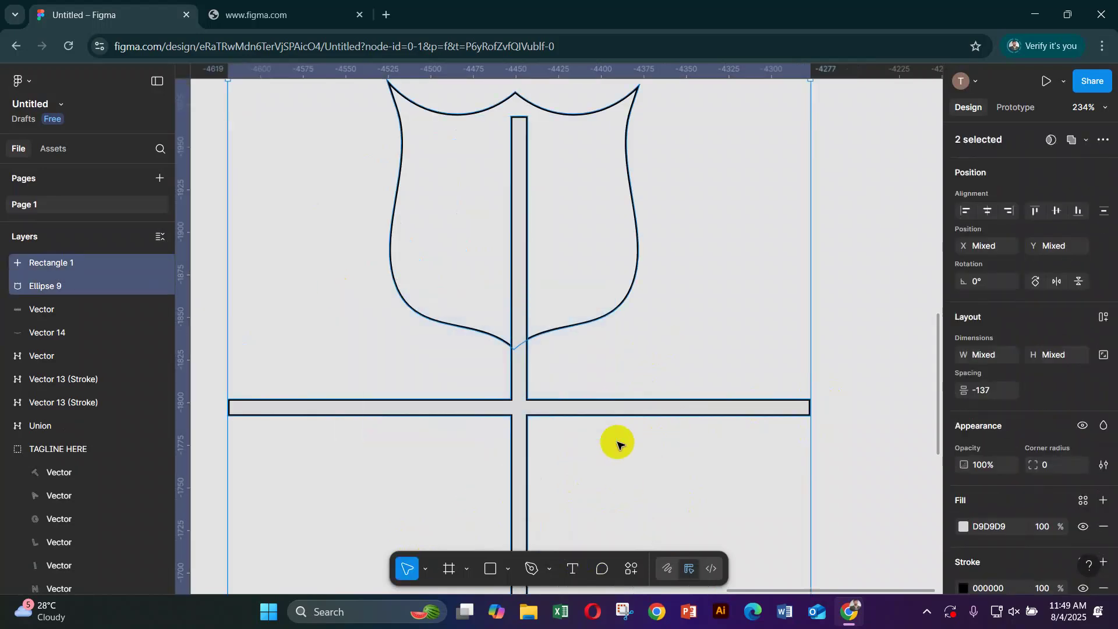
{"action": "left_click", "coordinate": [988, 211]}
{"action": "left_click", "coordinate": [1051, 211]}
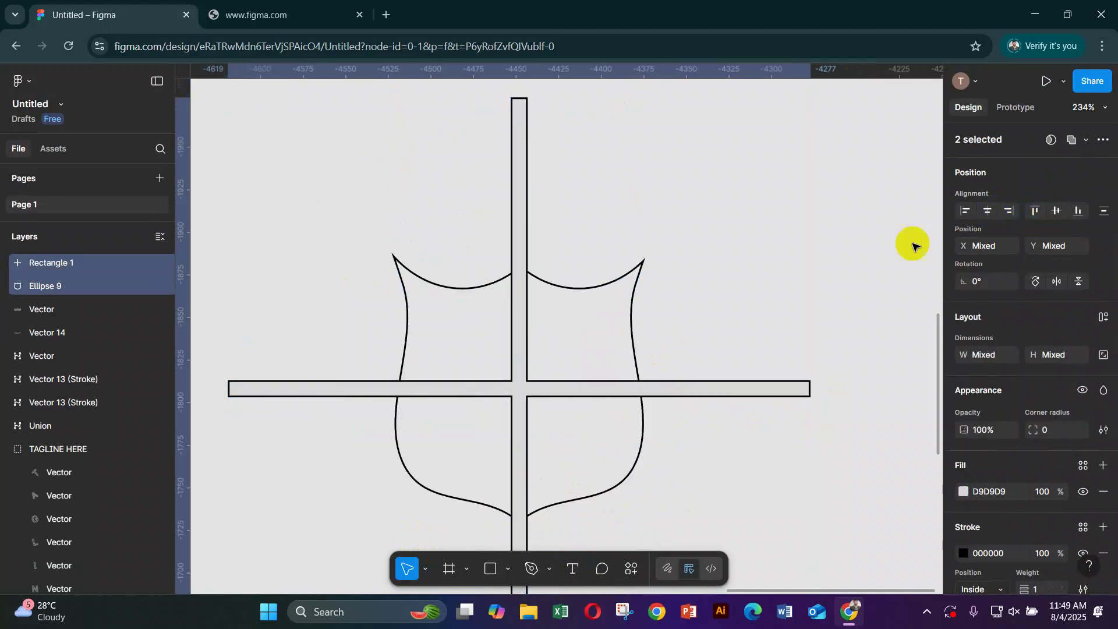
{"action": "left_click", "coordinate": [757, 286]}
{"action": "scroll", "coordinate": [594, 343], "scroll_direction": "down", "scroll_amount": 1}
{"action": "scroll", "coordinate": [593, 344], "scroll_direction": "down", "scroll_amount": 2}
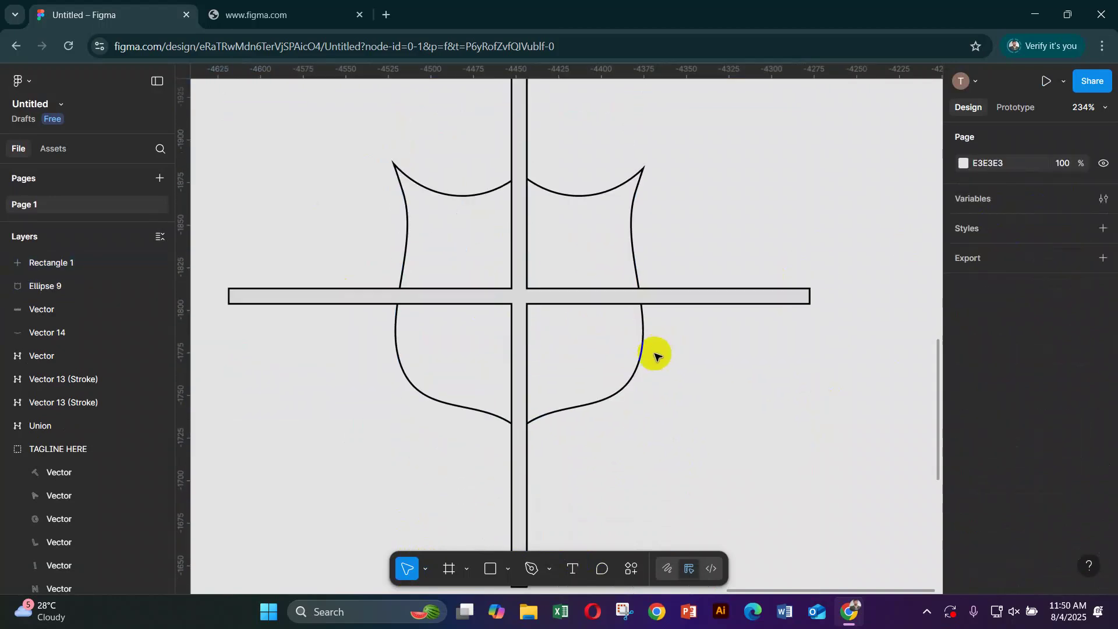
- Build the shield's four quarters around the cross with Shape builder and delete the long cross
{"action": "left_click_drag", "start_coordinate": [681, 410], "coordinate": [406, 234]}
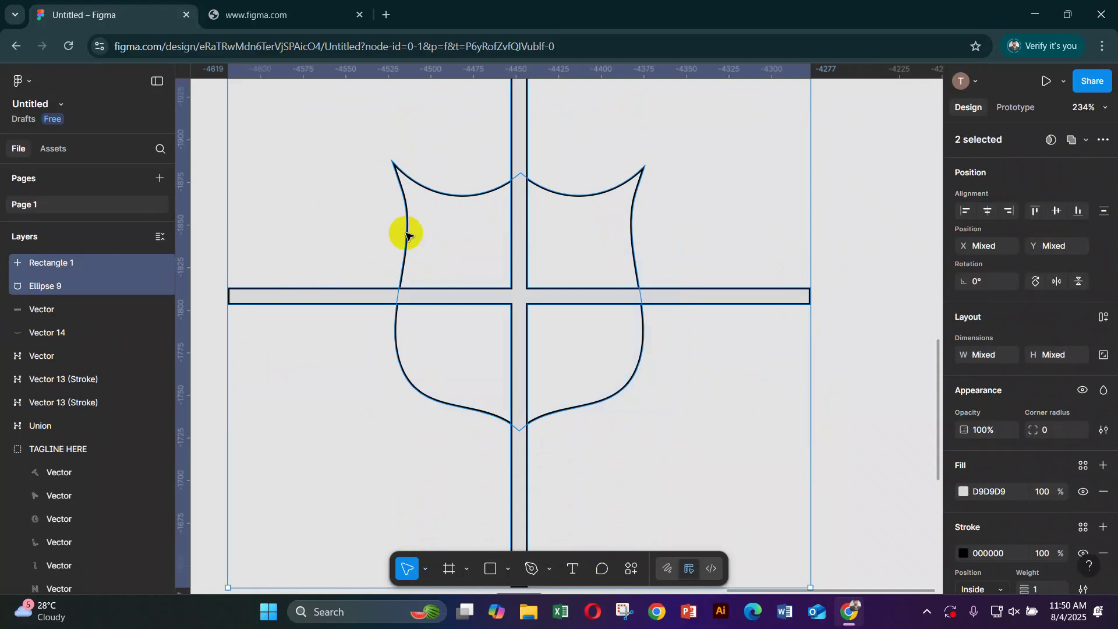
{"action": "key", "text": "Return"}
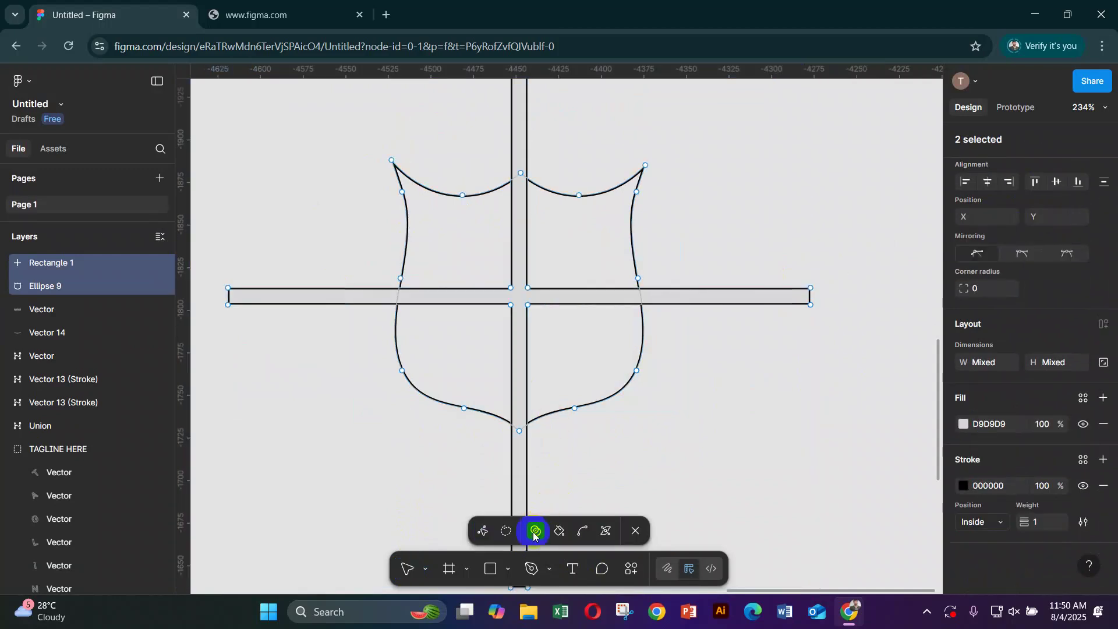
{"action": "left_click", "coordinate": [590, 355]}
{"action": "left_click", "coordinate": [492, 362]}
{"action": "left_click", "coordinate": [409, 568]}
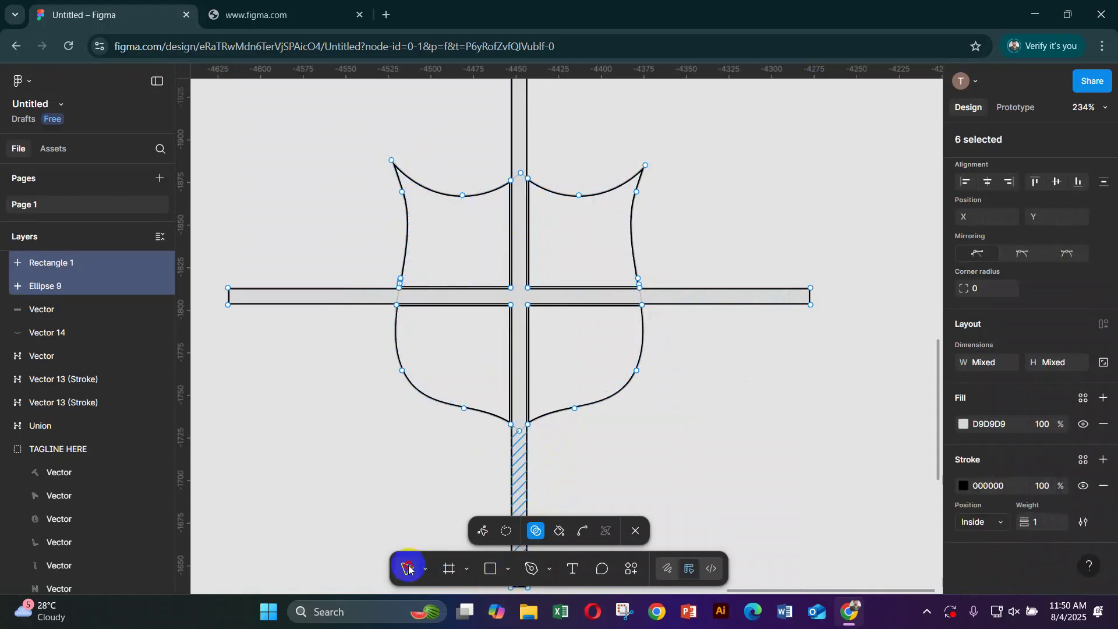
{"action": "left_click", "coordinate": [681, 320]}
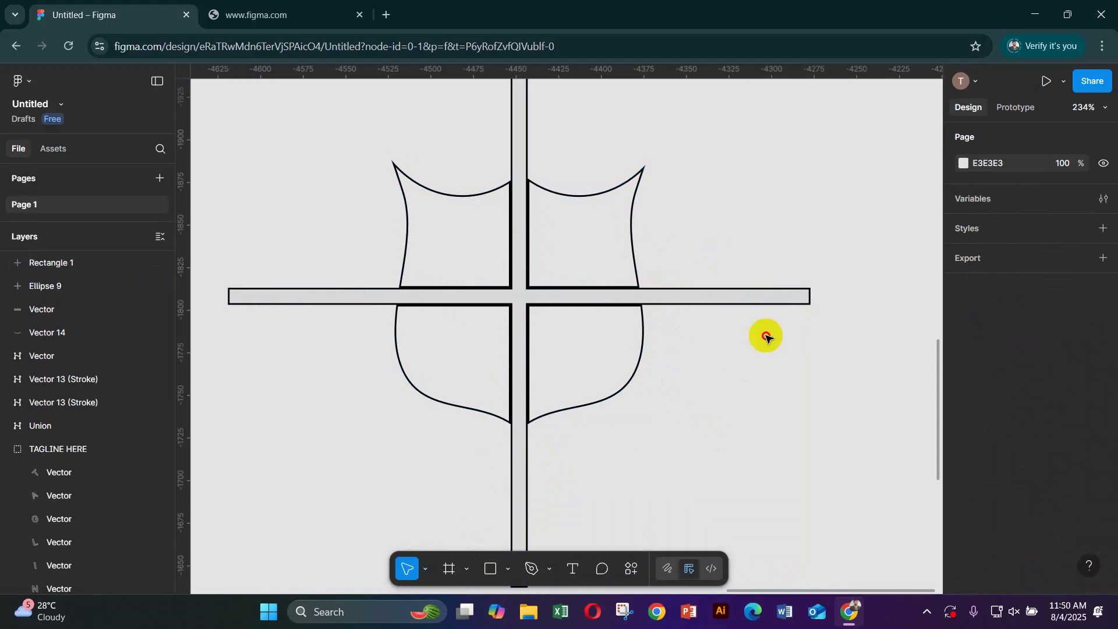
{"action": "left_click", "coordinate": [757, 295]}
{"action": "key", "text": "Delete"}
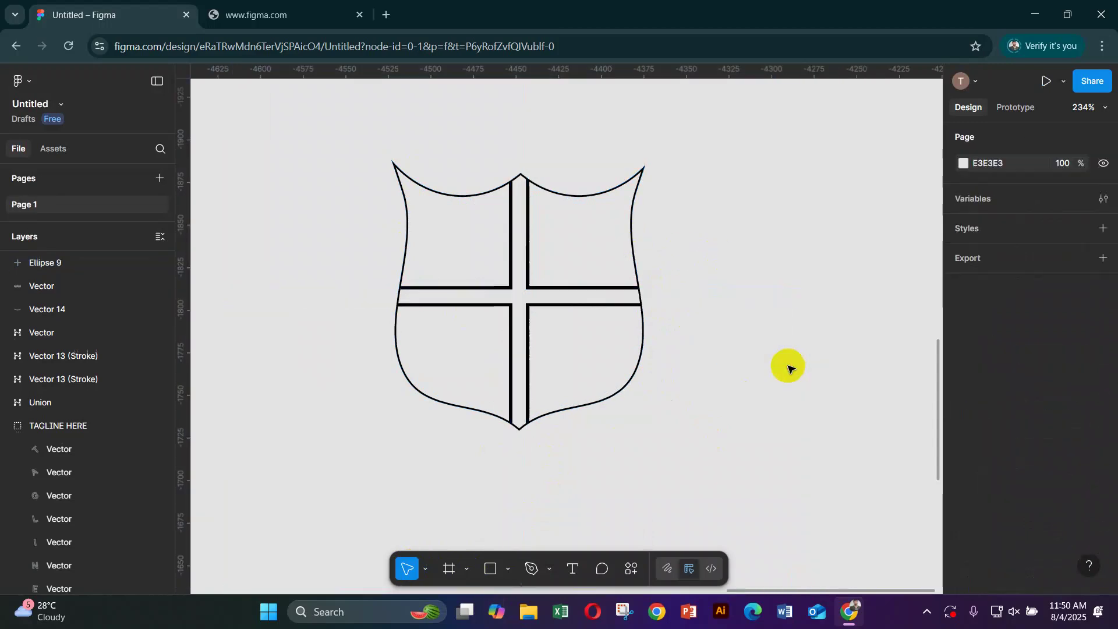
{"action": "left_click", "coordinate": [633, 222]}
{"action": "left_click", "coordinate": [480, 196], "text": "shift"}
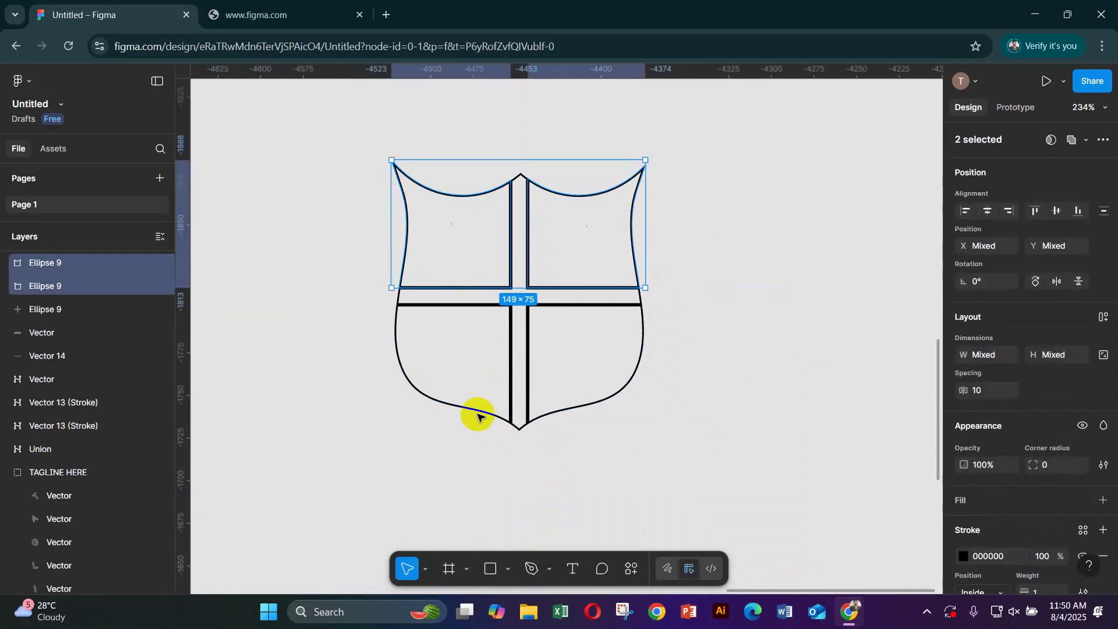
{"action": "left_click", "coordinate": [474, 413], "text": "shift"}
{"action": "left_click", "coordinate": [571, 411], "text": "shift"}
{"action": "left_click_drag", "start_coordinate": [571, 411], "coordinate": [870, 357]}
{"action": "key", "text": "ctrl+z"}
{"action": "left_click", "coordinate": [594, 169]}
{"action": "left_click", "coordinate": [624, 217]}
{"action": "left_click", "coordinate": [469, 163], "text": "shift"}
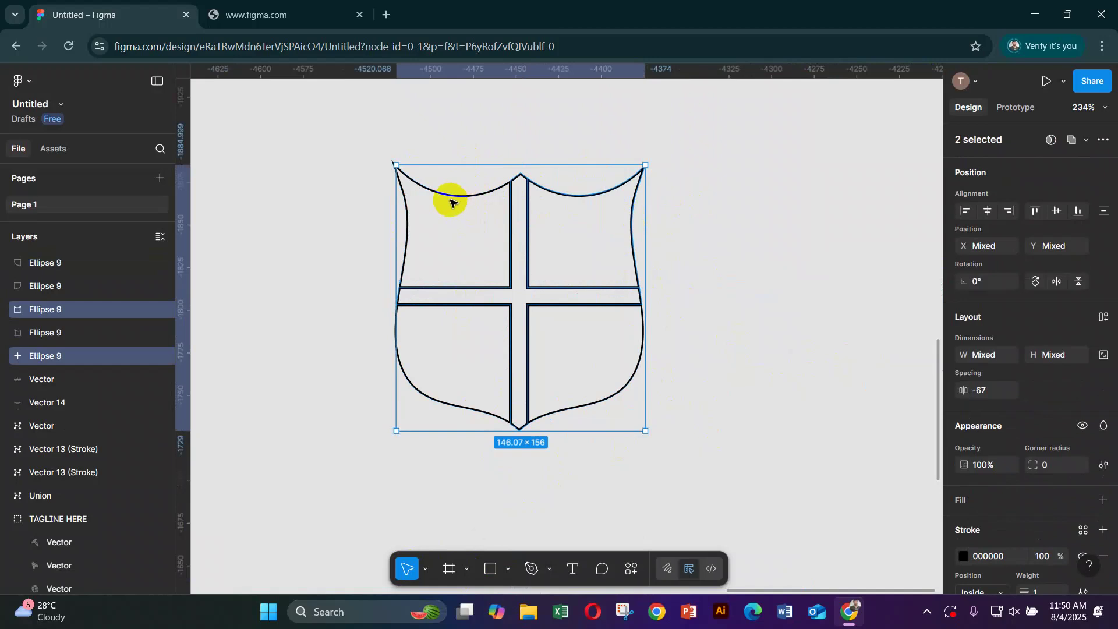
{"action": "left_click_drag", "start_coordinate": [450, 201], "coordinate": [766, 227]}
{"action": "key", "text": "ctrl+z"}
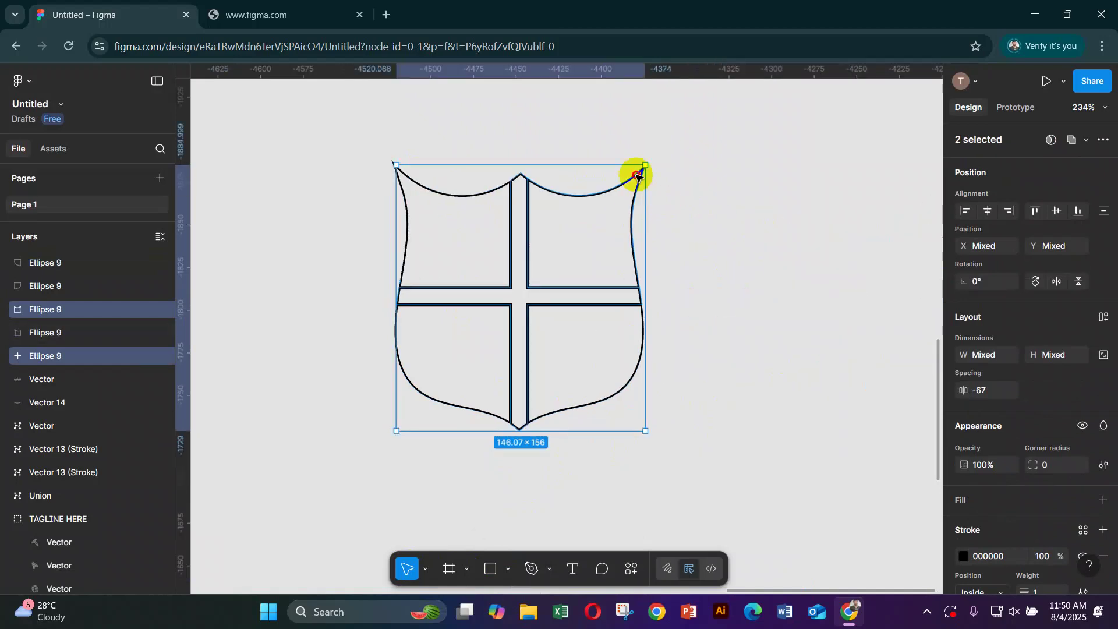
{"action": "left_click", "coordinate": [563, 277]}
{"action": "left_click", "coordinate": [761, 262]}
{"action": "left_click_drag", "start_coordinate": [631, 178], "coordinate": [740, 184]}
{"action": "key", "text": "ctrl+z"}
- Move the four shield quarters sideways off the remaining cross-shaped piece and delete that piece
{"action": "left_click", "coordinate": [412, 180]}
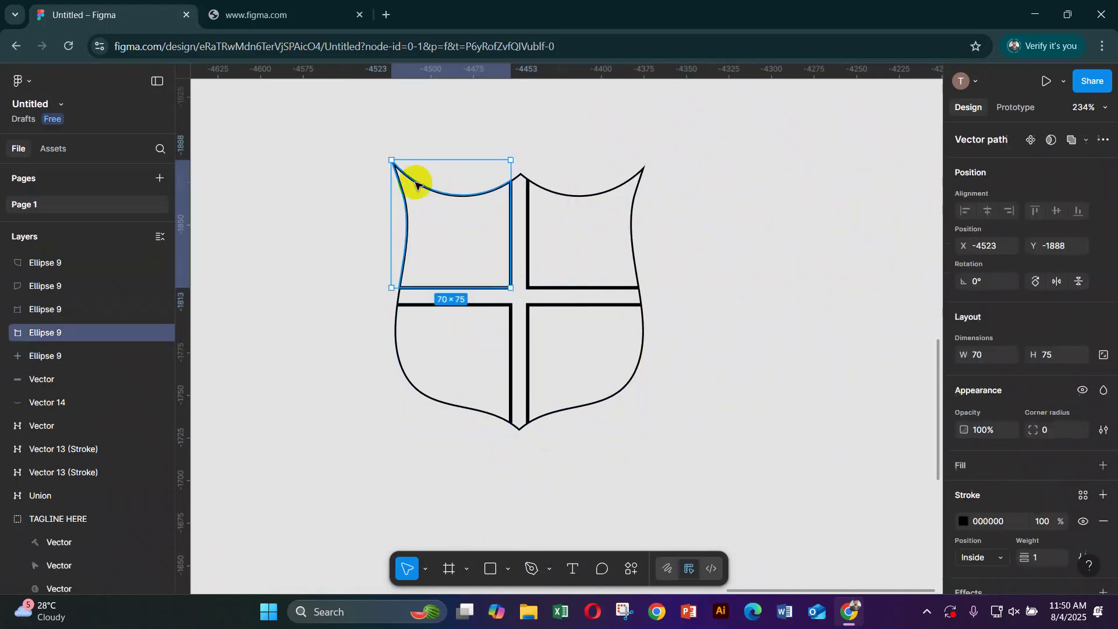
{"action": "left_click", "coordinate": [588, 409], "text": "shift"}
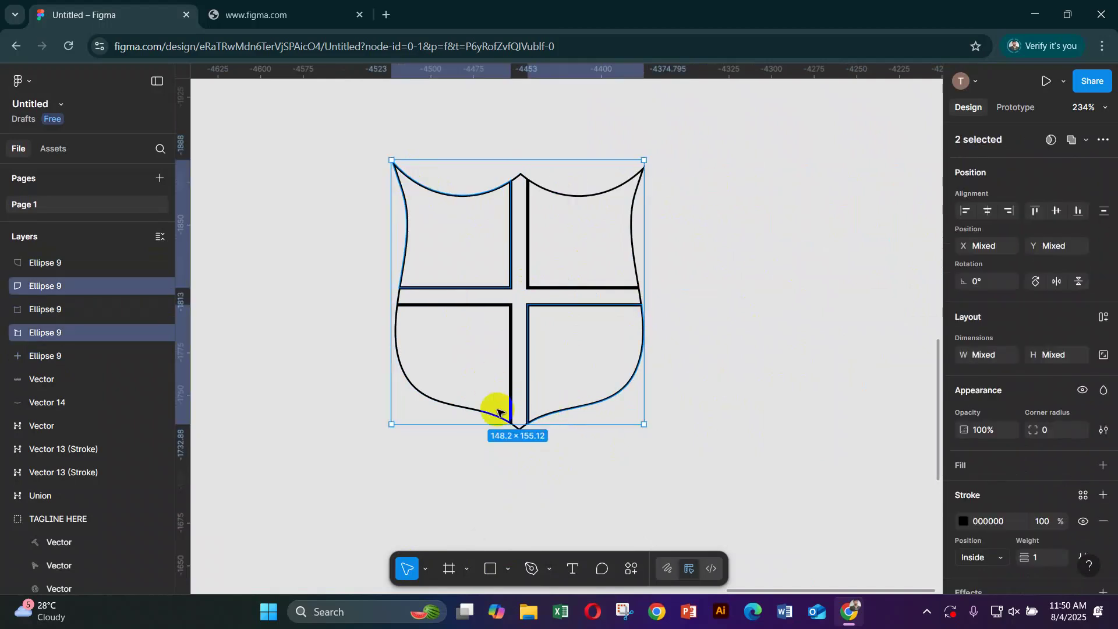
{"action": "left_click", "coordinate": [589, 204], "text": "shift"}
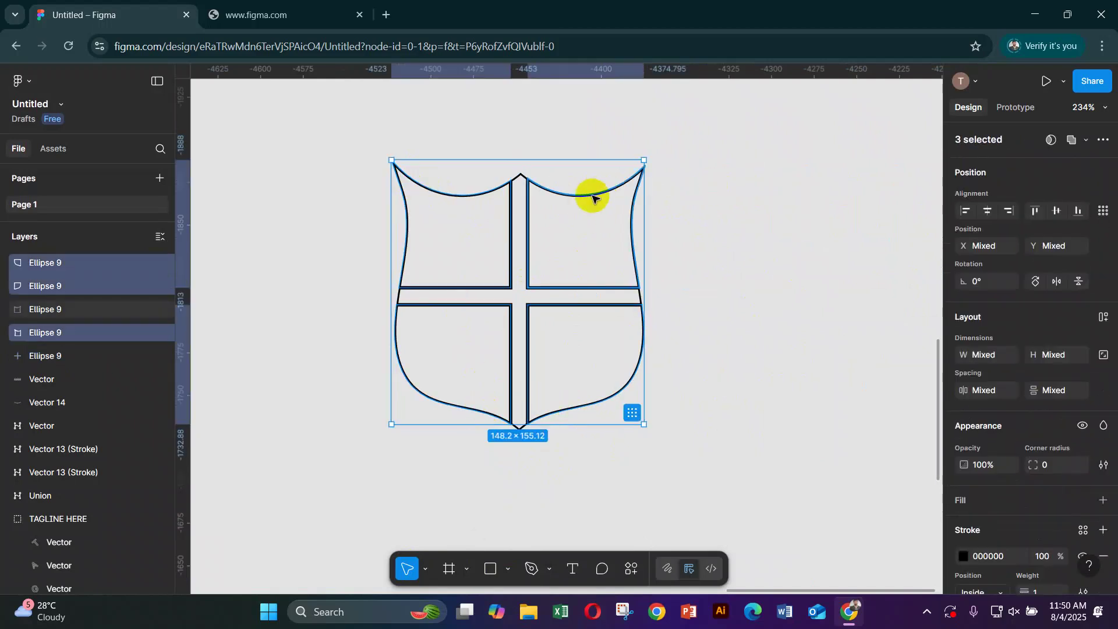
{"action": "left_click_drag", "start_coordinate": [591, 194], "coordinate": [899, 196]}
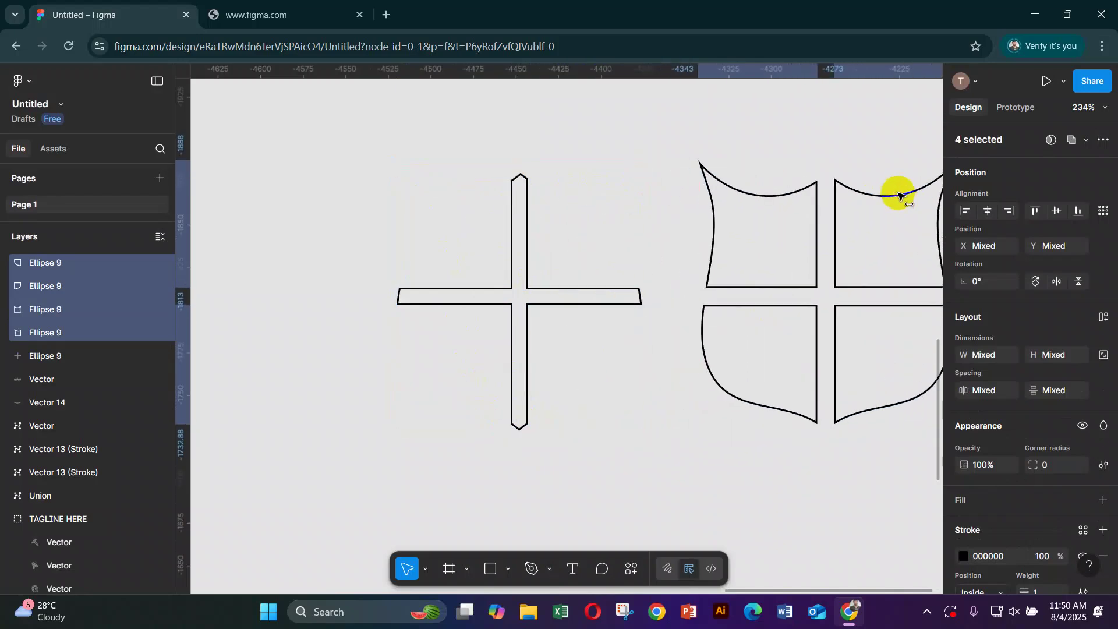
{"action": "left_click_drag", "start_coordinate": [549, 167], "coordinate": [466, 252]}
{"action": "key", "text": "Delete"}
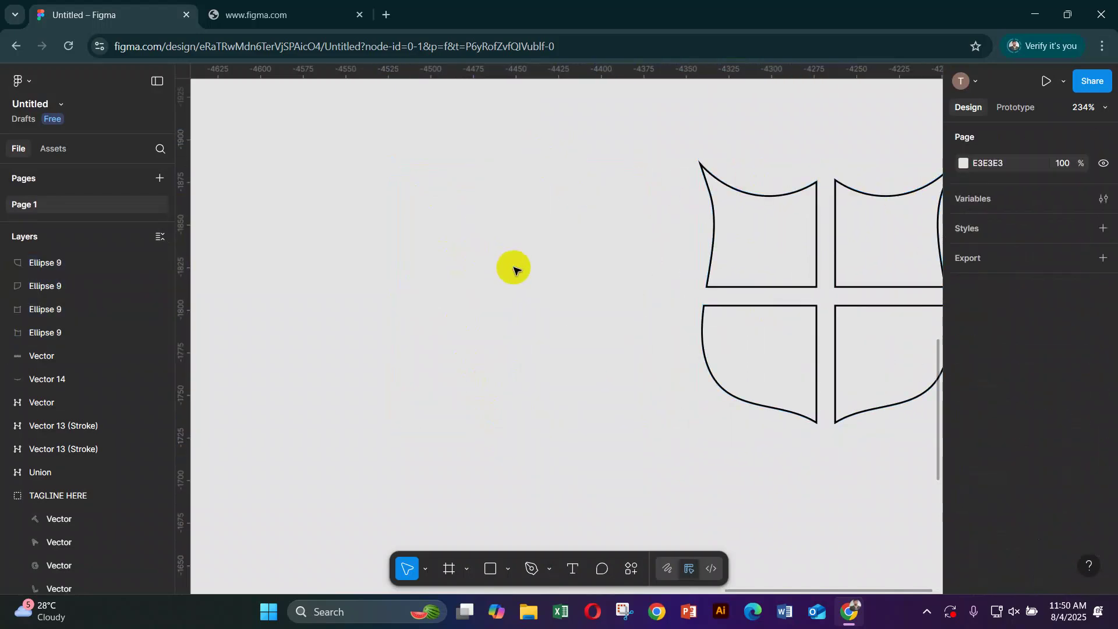
- Examine the lettered shield emblem in the navy reference badge and compare it with the four quarters
{"action": "scroll", "coordinate": [512, 270], "scroll_direction": "right", "scroll_amount": 5}
{"action": "scroll", "coordinate": [623, 320], "scroll_direction": "down", "scroll_amount": 3}
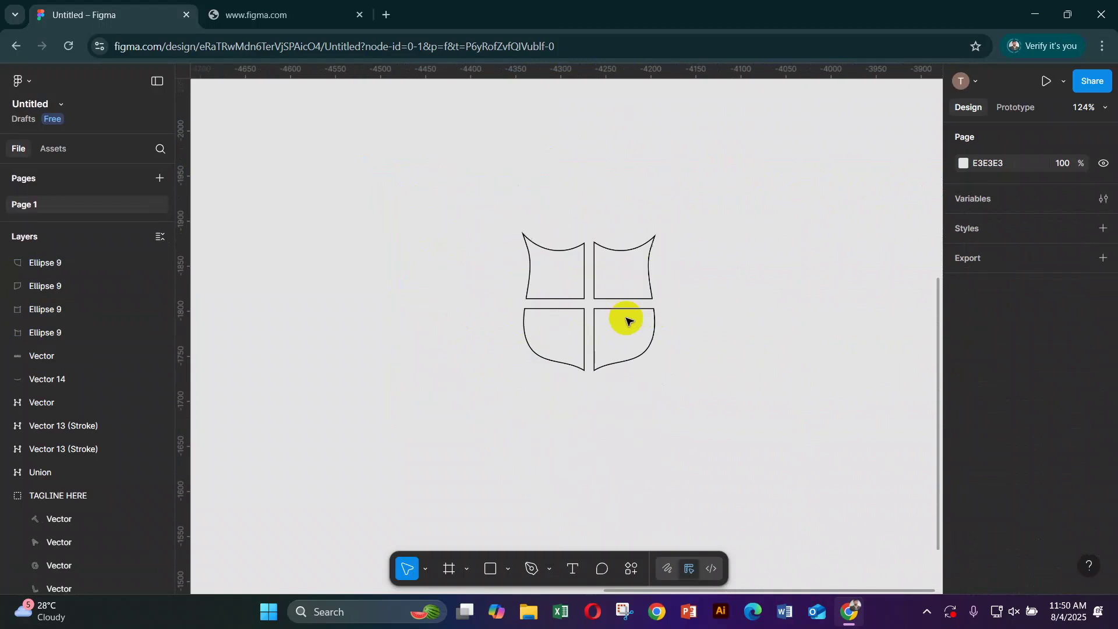
{"action": "scroll", "coordinate": [627, 319], "scroll_direction": "down", "scroll_amount": 3}
{"action": "scroll", "coordinate": [489, 242], "scroll_direction": "up", "scroll_amount": 3}
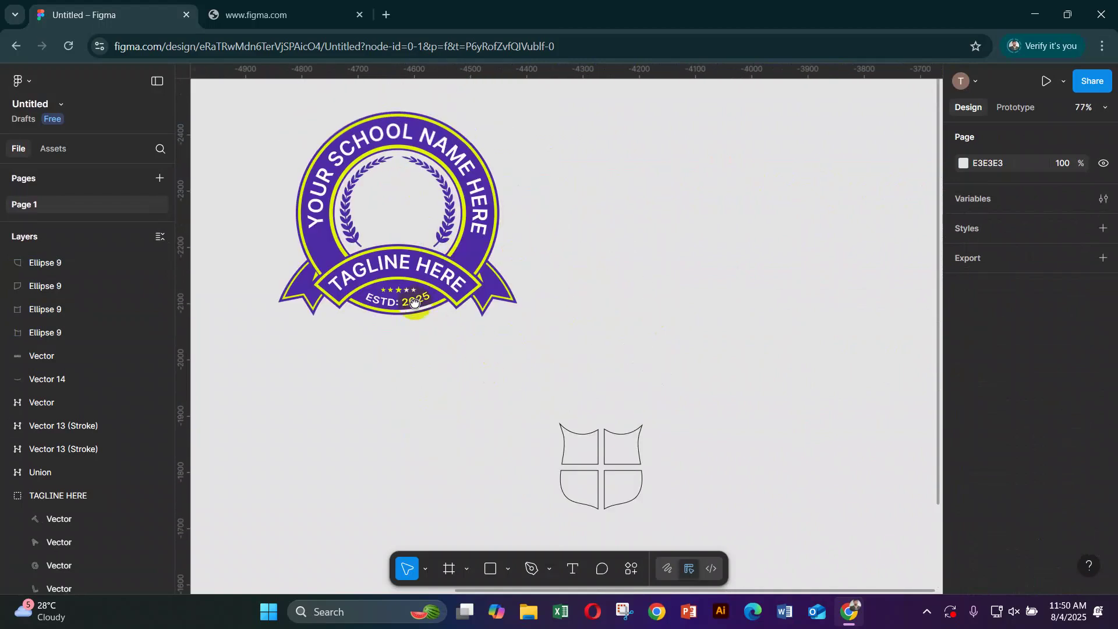
{"action": "left_click_drag", "start_coordinate": [414, 301], "coordinate": [726, 302]}
{"action": "left_click_drag", "start_coordinate": [371, 231], "coordinate": [368, 271]}
{"action": "scroll", "coordinate": [366, 272], "scroll_direction": "up", "scroll_amount": 5}
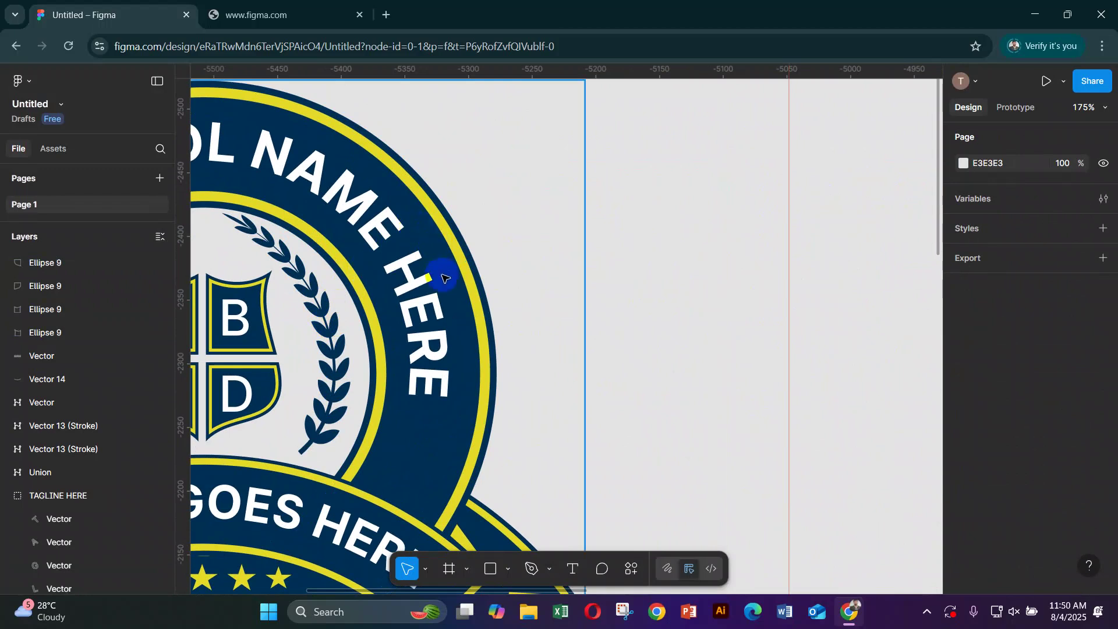
{"action": "scroll", "coordinate": [455, 247], "scroll_direction": "down", "scroll_amount": 5}
{"action": "left_click_drag", "start_coordinate": [698, 394], "coordinate": [571, 111]}
{"action": "left_click_drag", "start_coordinate": [525, 286], "coordinate": [282, 254]}
- Select all four shield quarters and duplicate them in place
{"action": "scroll", "coordinate": [707, 279], "scroll_direction": "up", "scroll_amount": 4}
{"action": "left_click_drag", "start_coordinate": [741, 226], "coordinate": [669, 319]}
{"action": "left_click", "coordinate": [664, 211]}
{"action": "left_click", "coordinate": [662, 328]}
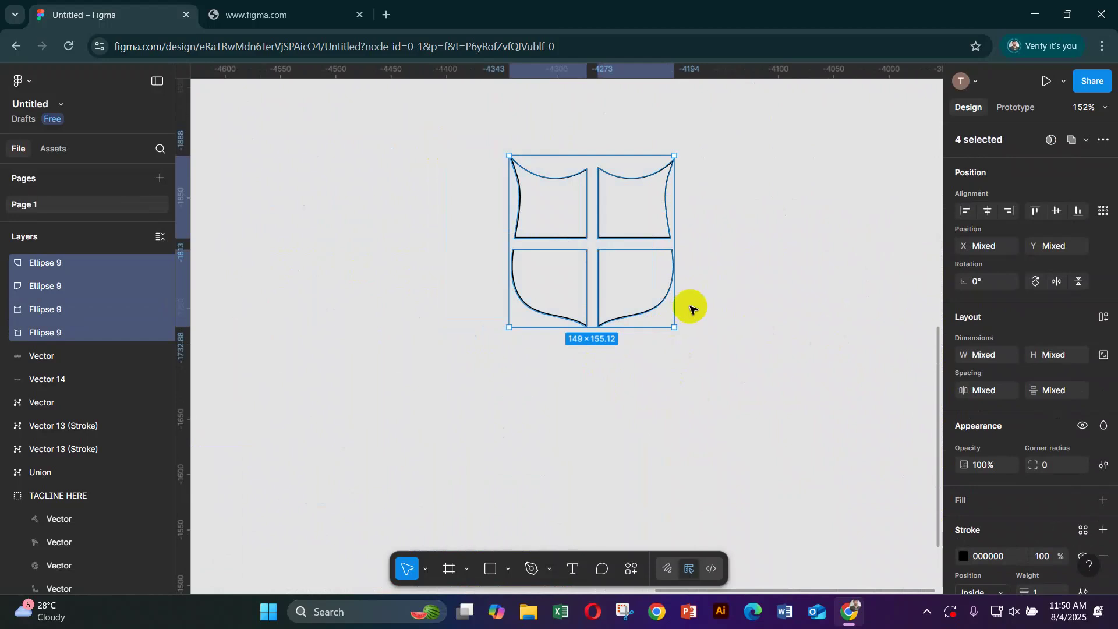
{"action": "key", "text": "ctrl+d"}
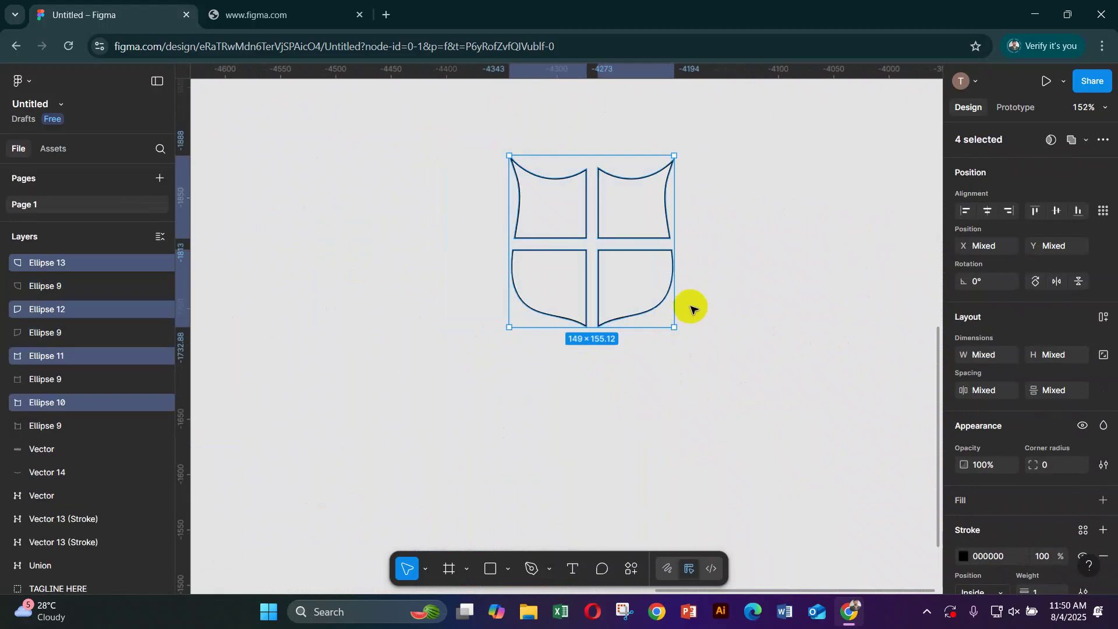
- Switch to the Draw workspace and flatten the four duplicated shield quarters into one vector
{"action": "left_click", "coordinate": [609, 572]}
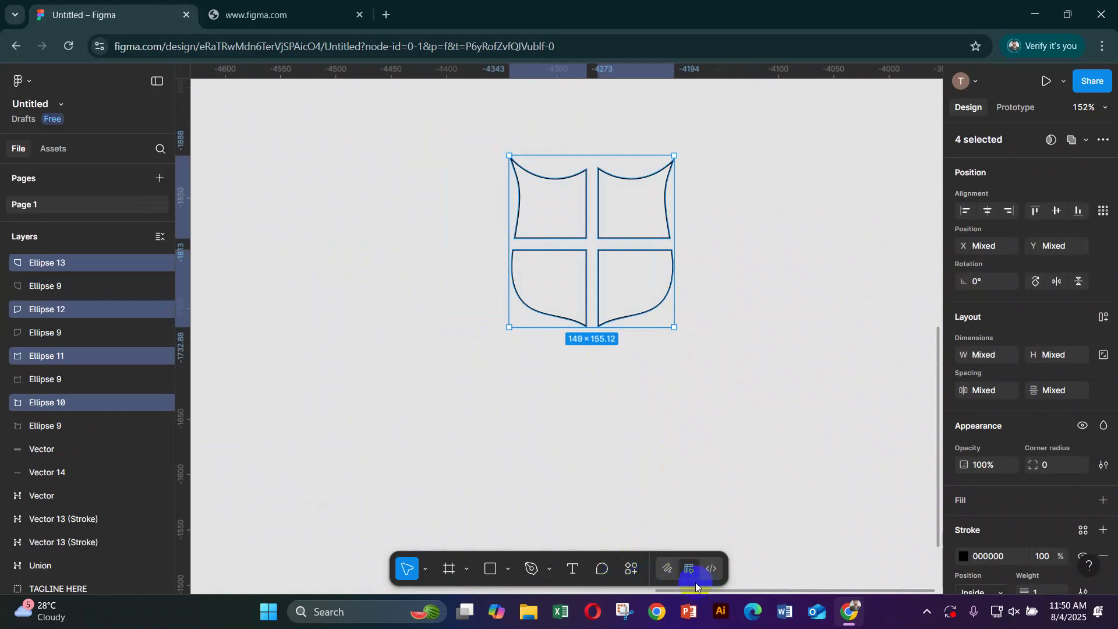
{"action": "left_click", "coordinate": [665, 579]}
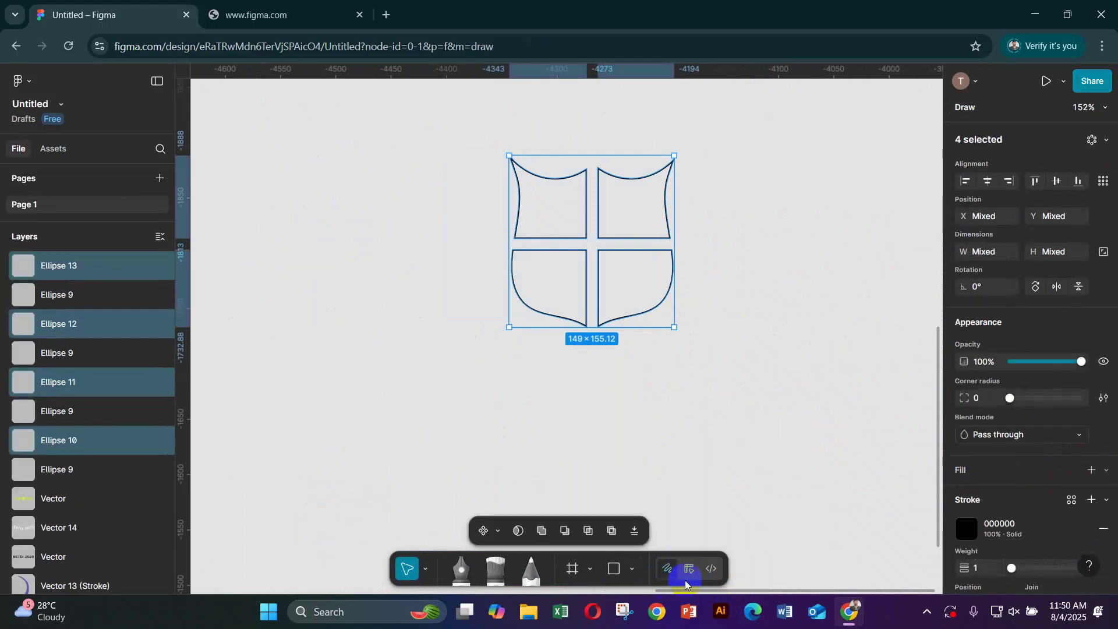
{"action": "key", "text": "Return"}
{"action": "left_click", "coordinate": [606, 531]}
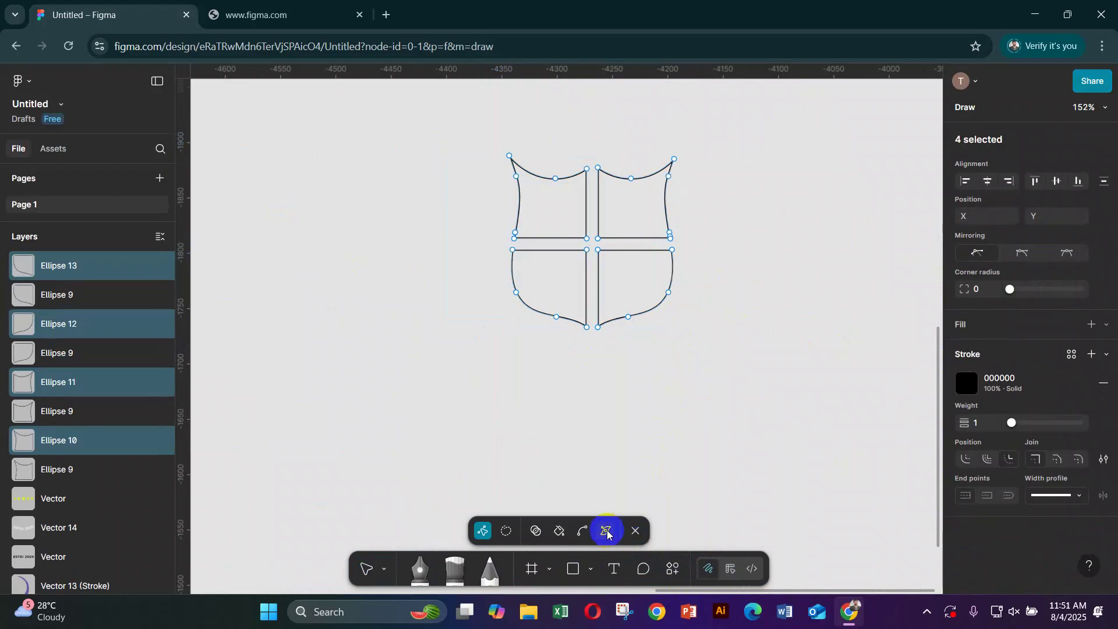
{"action": "left_click", "coordinate": [702, 574]}
{"action": "left_click", "coordinate": [635, 531]}
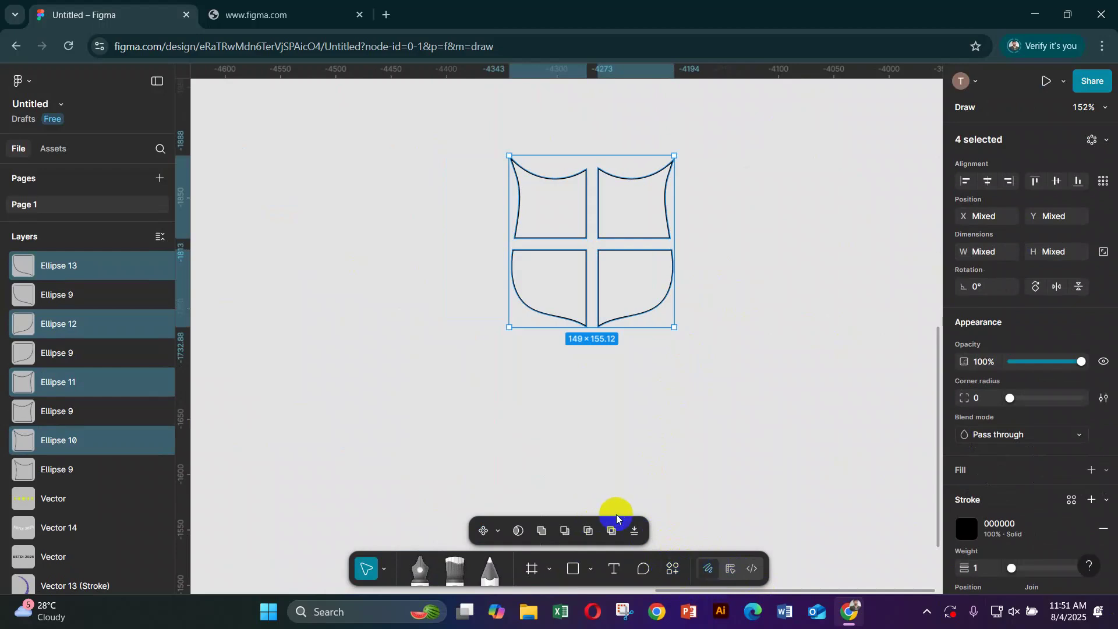
{"action": "left_click", "coordinate": [636, 533]}
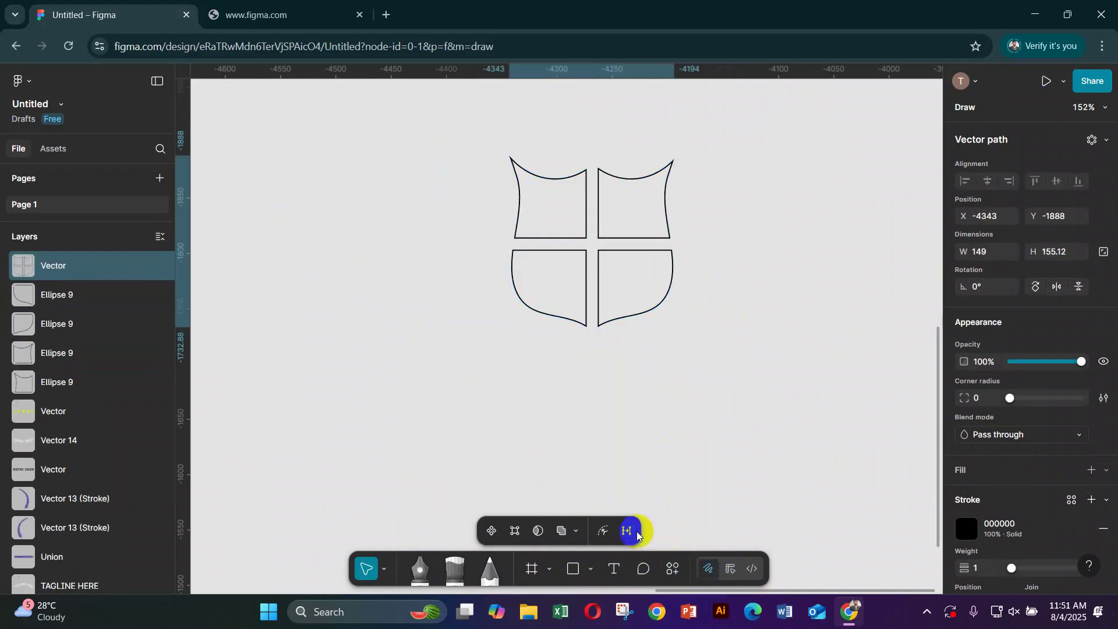
- Create an inner outline of the flattened shield quarters with a path offset of -2
{"action": "left_click", "coordinate": [605, 534]}
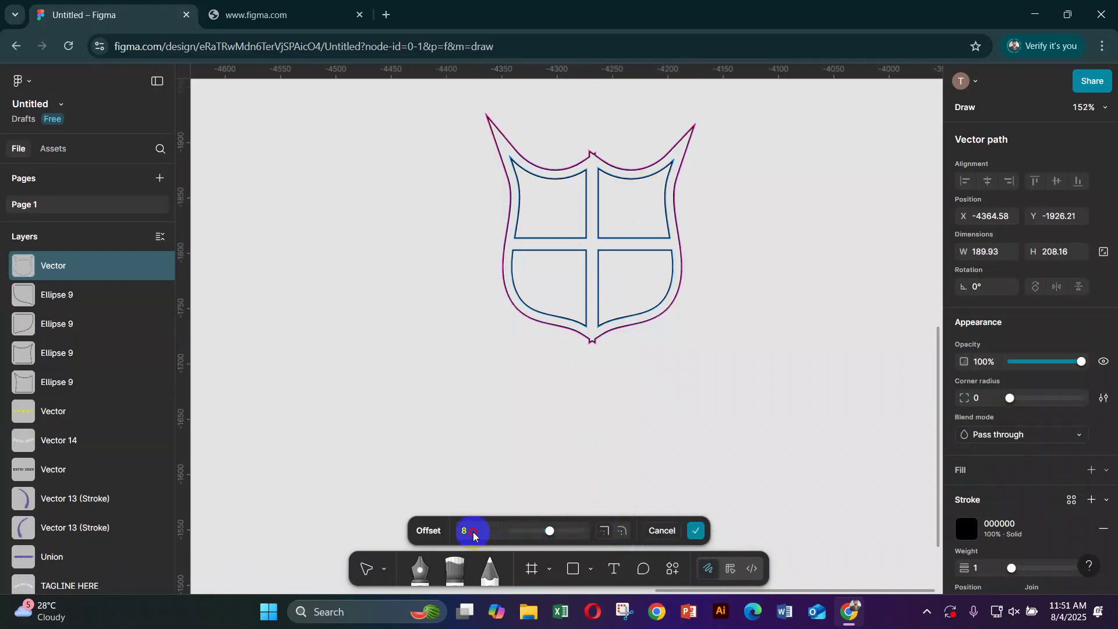
{"action": "key", "text": "Down"}
{"action": "key", "text": "Down"}
{"action": "key", "text": "Down"}
{"action": "key", "text": "Down"}
{"action": "key", "text": "Down"}
{"action": "key", "text": "Down"}
{"action": "key", "text": "Down"}
{"action": "key", "text": "Down"}
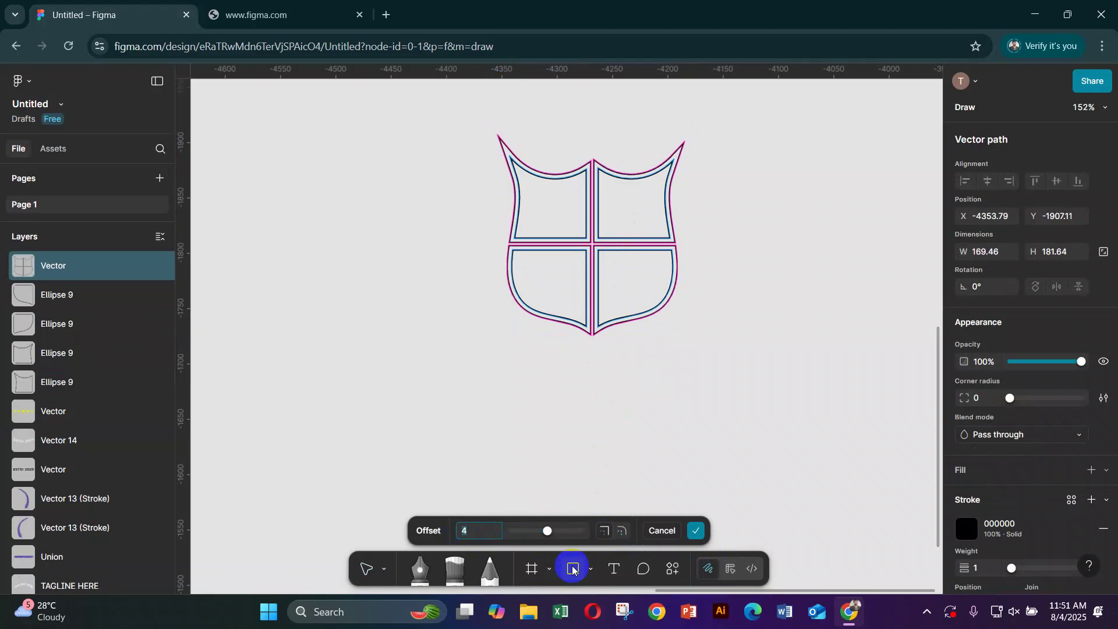
{"action": "key", "text": "Down"}
{"action": "key", "text": "Down"}
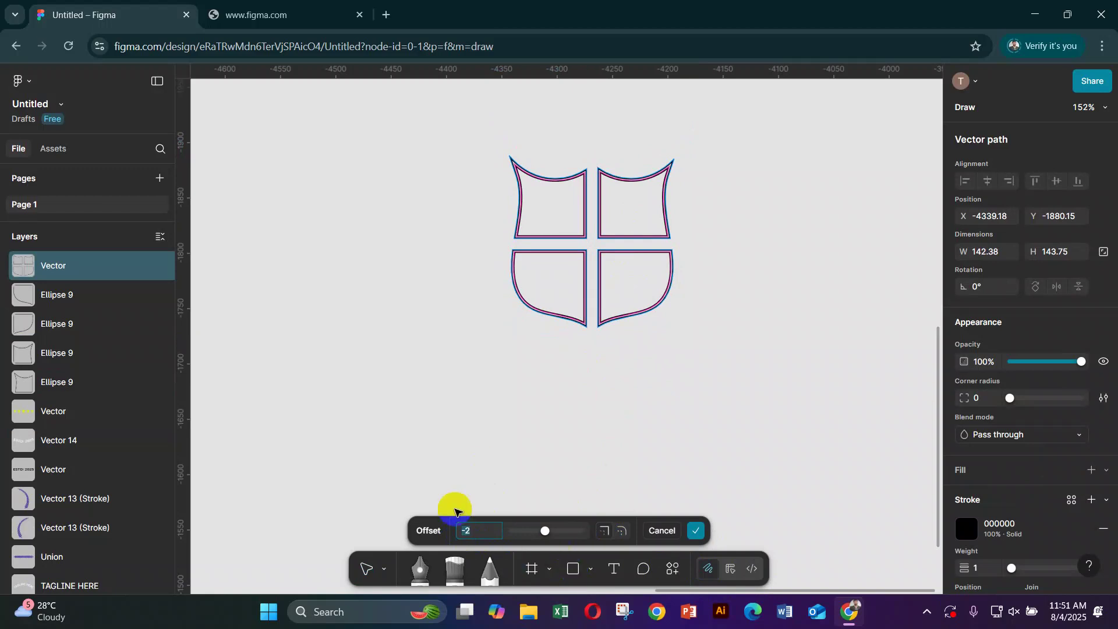
{"action": "left_click", "coordinate": [368, 567]}
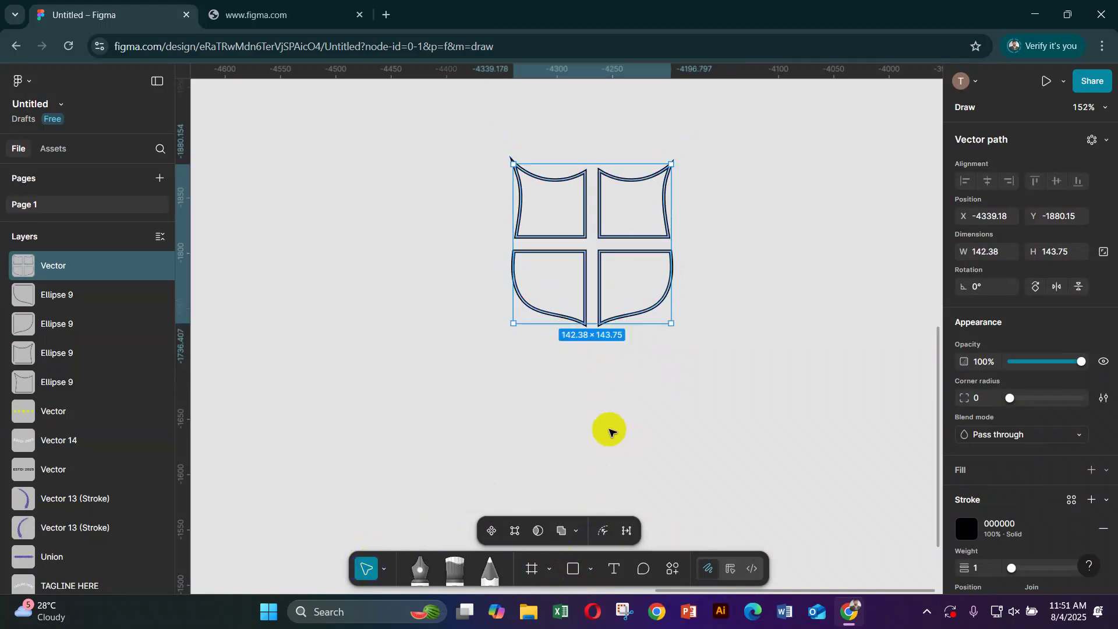
- Offset the inner outline by -3 to create a second, innermost outline inside the shield quarters
{"action": "left_click", "coordinate": [604, 532]}
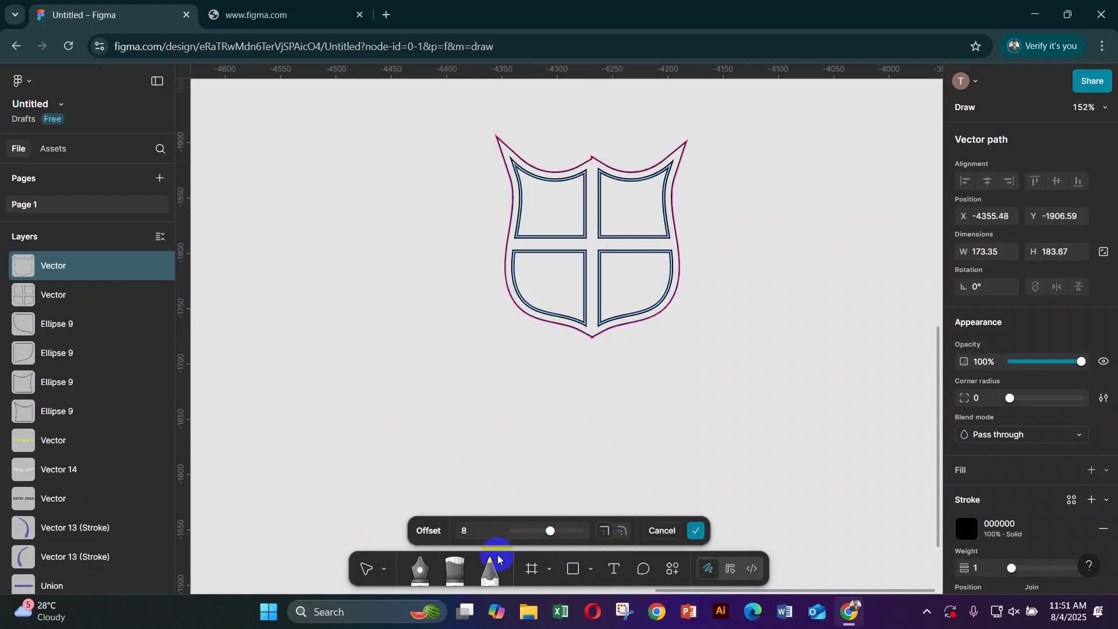
{"action": "key", "text": "Down"}
{"action": "key", "text": "Down"}
{"action": "key", "text": "Down"}
{"action": "key", "text": "Down"}
{"action": "key", "text": "Down"}
{"action": "key", "text": "Down"}
{"action": "key", "text": "Down"}
{"action": "key", "text": "Down"}
{"action": "key", "text": "Down"}
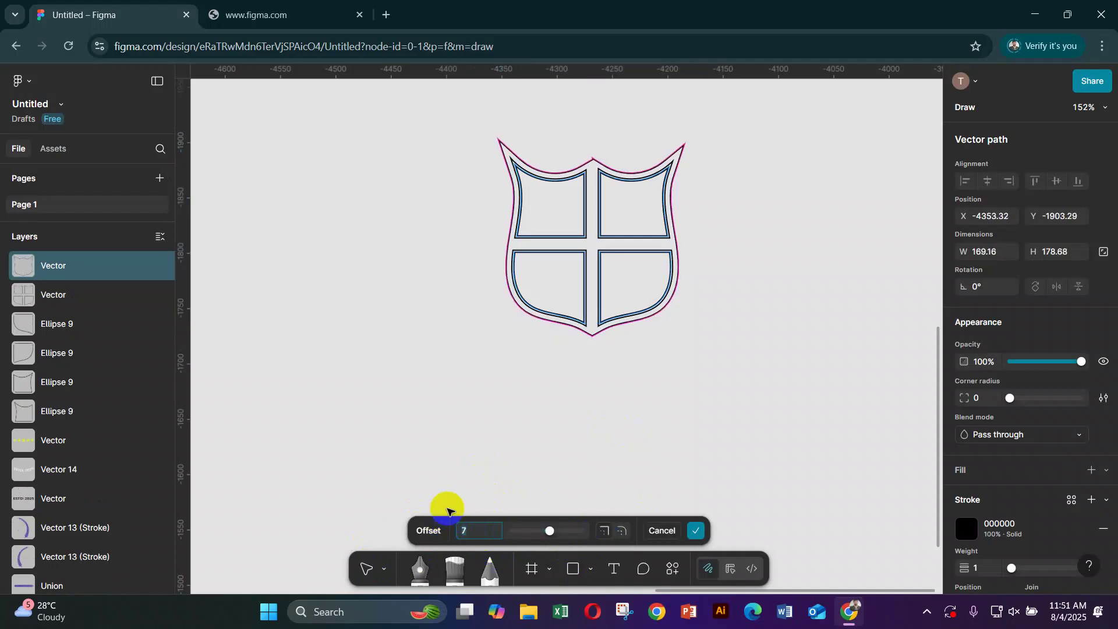
{"action": "key", "text": "Down"}
{"action": "key", "text": "Down"}
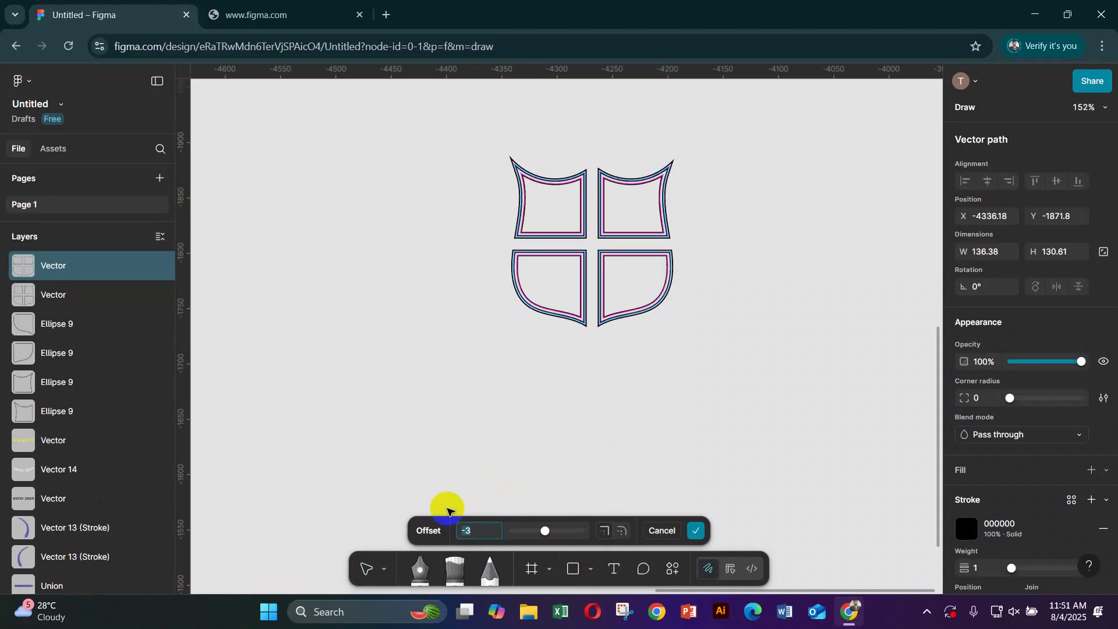
{"action": "left_click", "coordinate": [761, 349]}
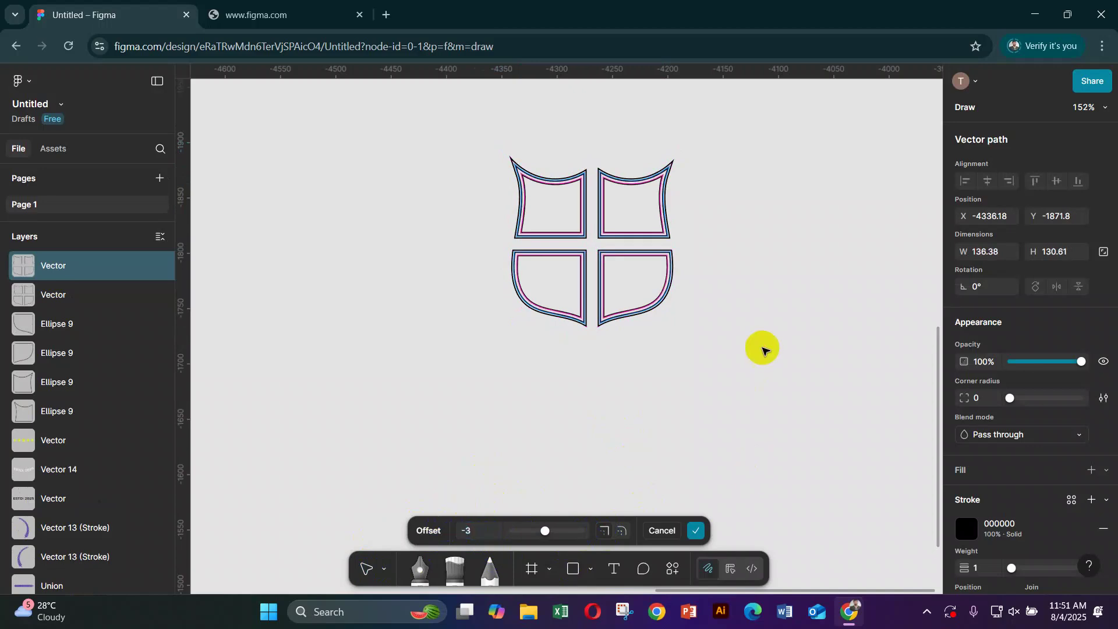
{"action": "scroll", "coordinate": [758, 347], "scroll_direction": "up", "scroll_amount": 3}
{"action": "left_click_drag", "start_coordinate": [613, 194], "coordinate": [784, 339]}
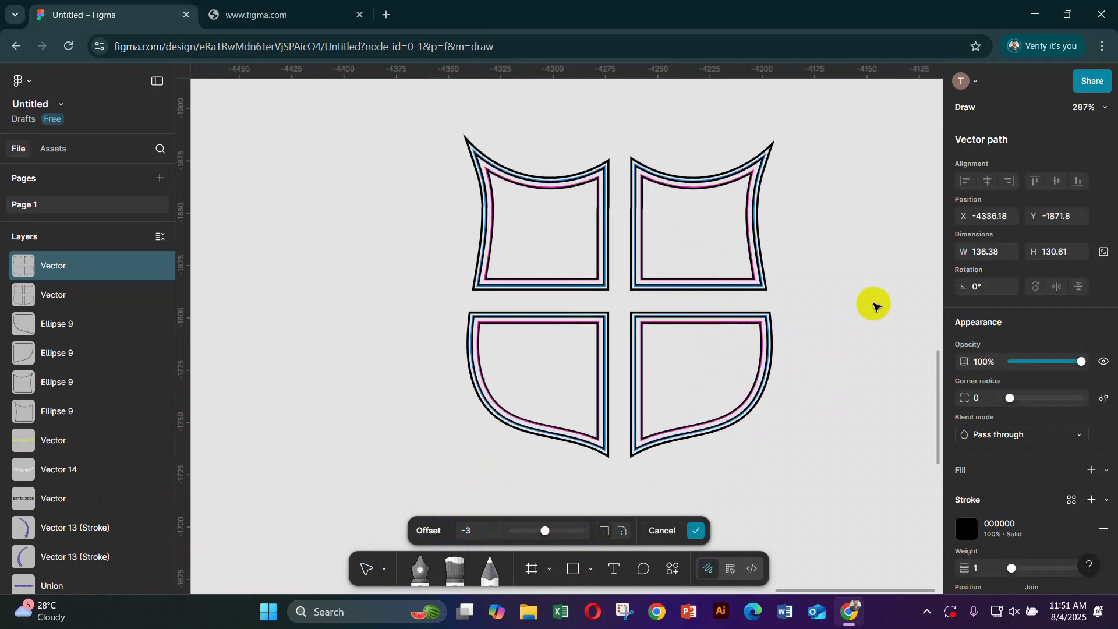
{"action": "left_click", "coordinate": [366, 568]}
{"action": "left_click", "coordinate": [768, 481]}
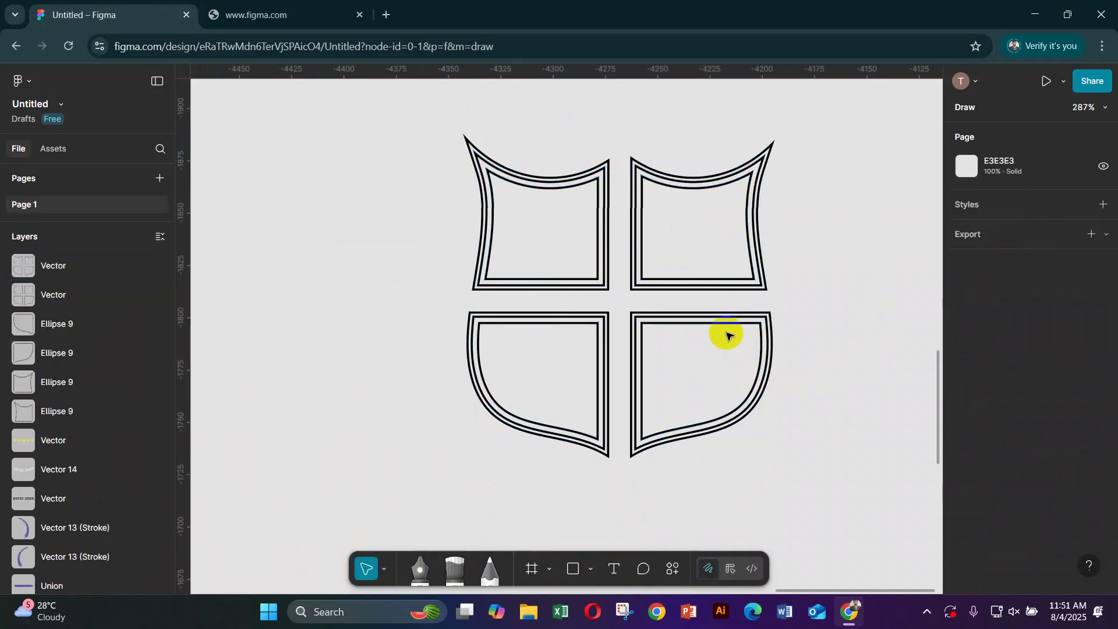
- Undo a trial move of the innermost outline and remove its black stroke
{"action": "left_click_drag", "start_coordinate": [724, 332], "coordinate": [541, 326]}
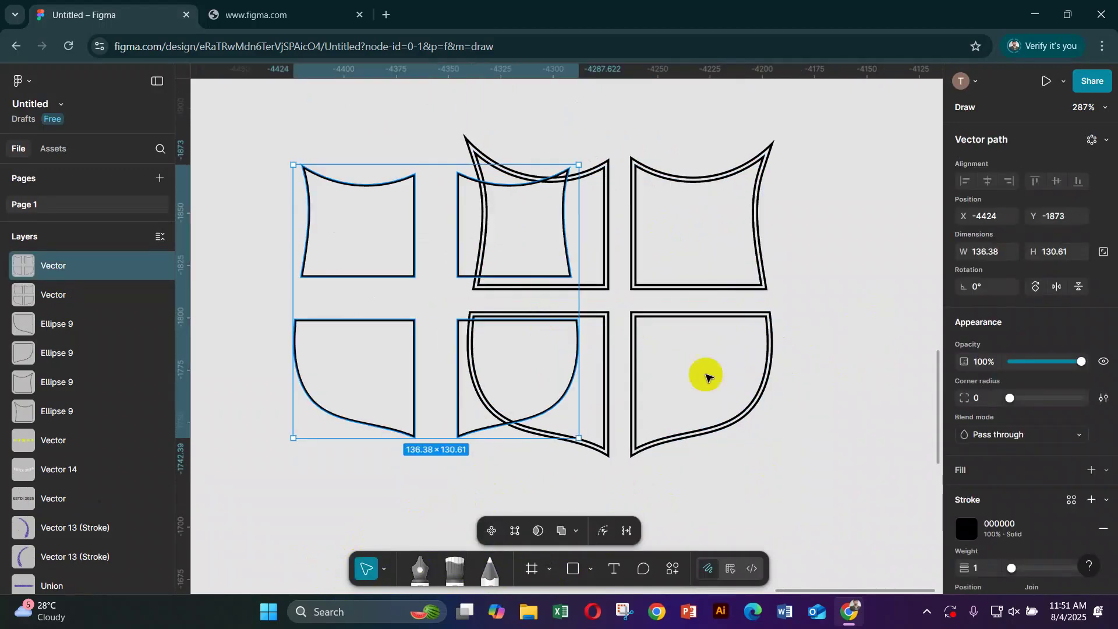
{"action": "key", "text": "ctrl+z"}
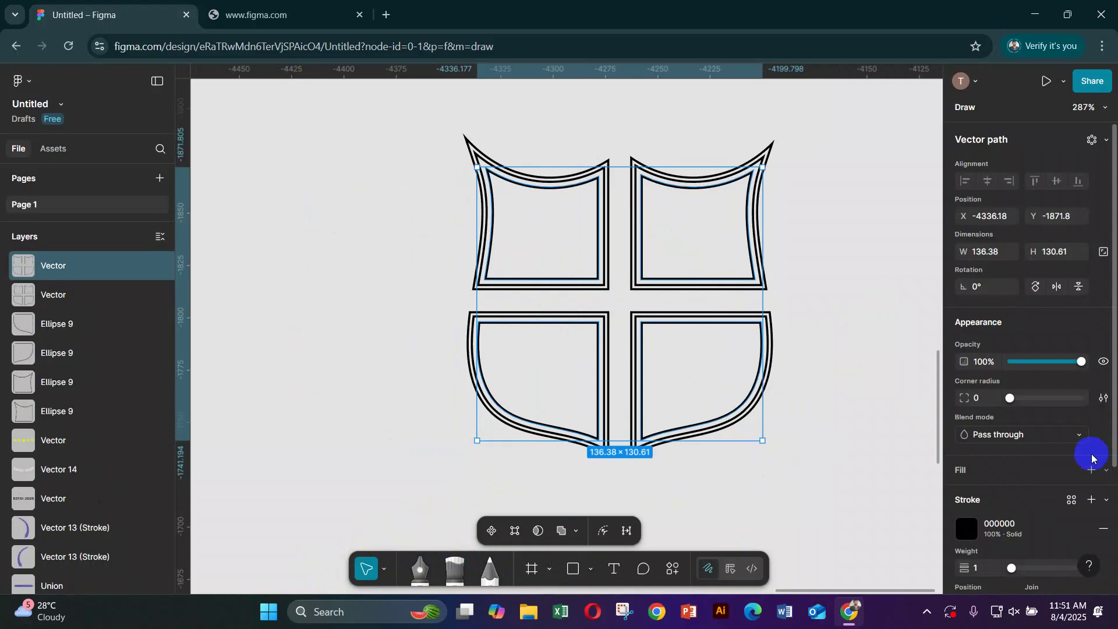
{"action": "scroll", "coordinate": [1092, 459], "scroll_direction": "down", "scroll_amount": 2}
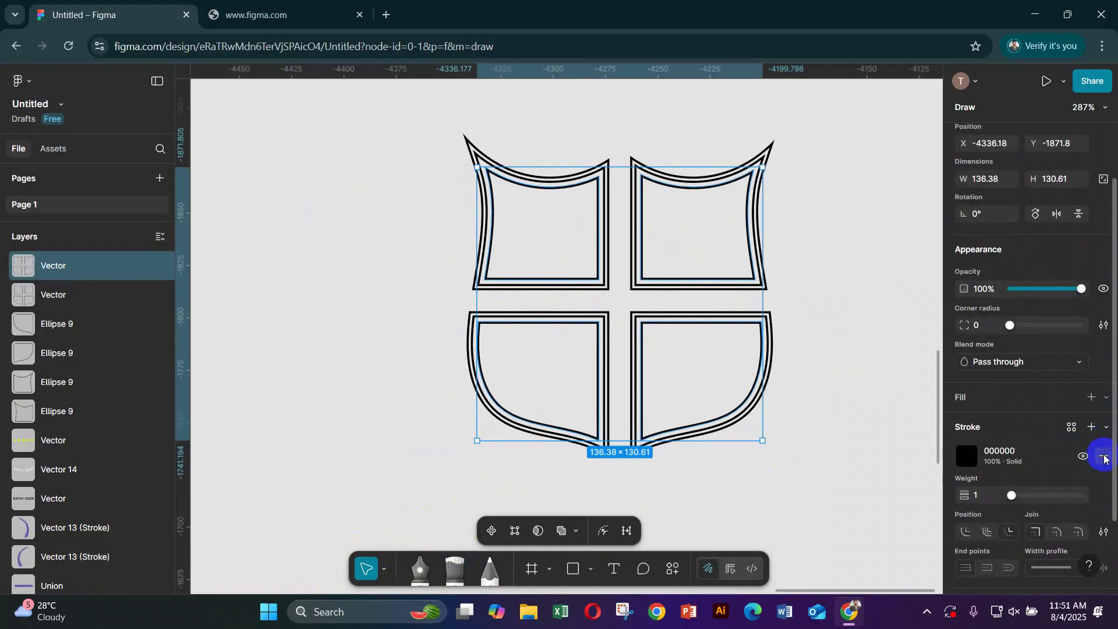
{"action": "left_click", "coordinate": [1104, 458]}
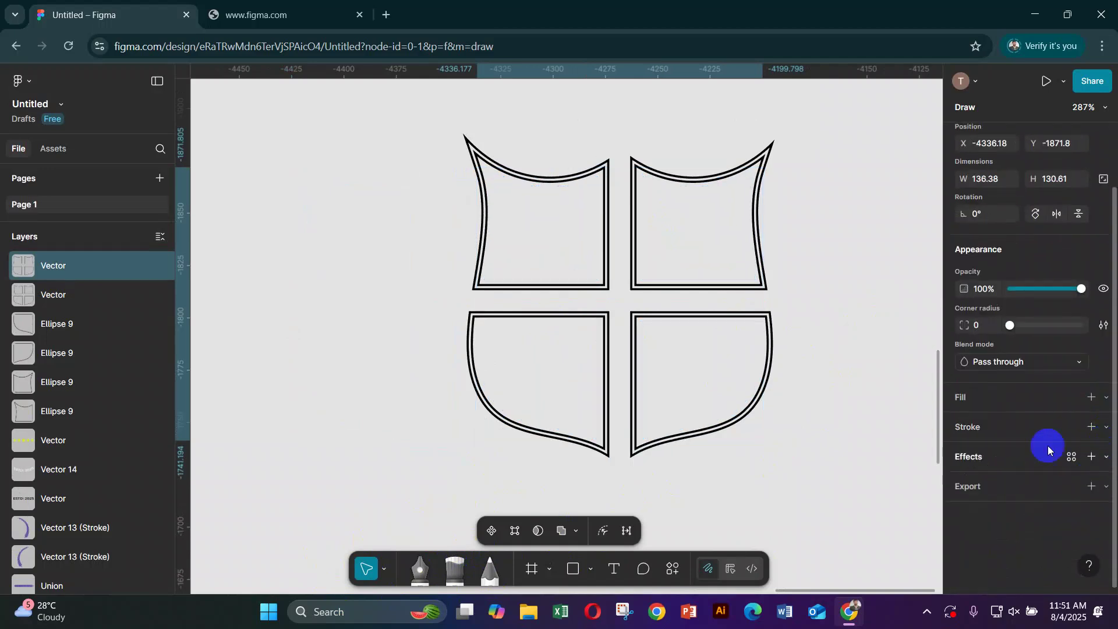
- Fill the innermost quarter shapes with the purple 4C2CA3 sampled from the badge
{"action": "left_click", "coordinate": [1091, 397]}
{"action": "left_click", "coordinate": [789, 468]}
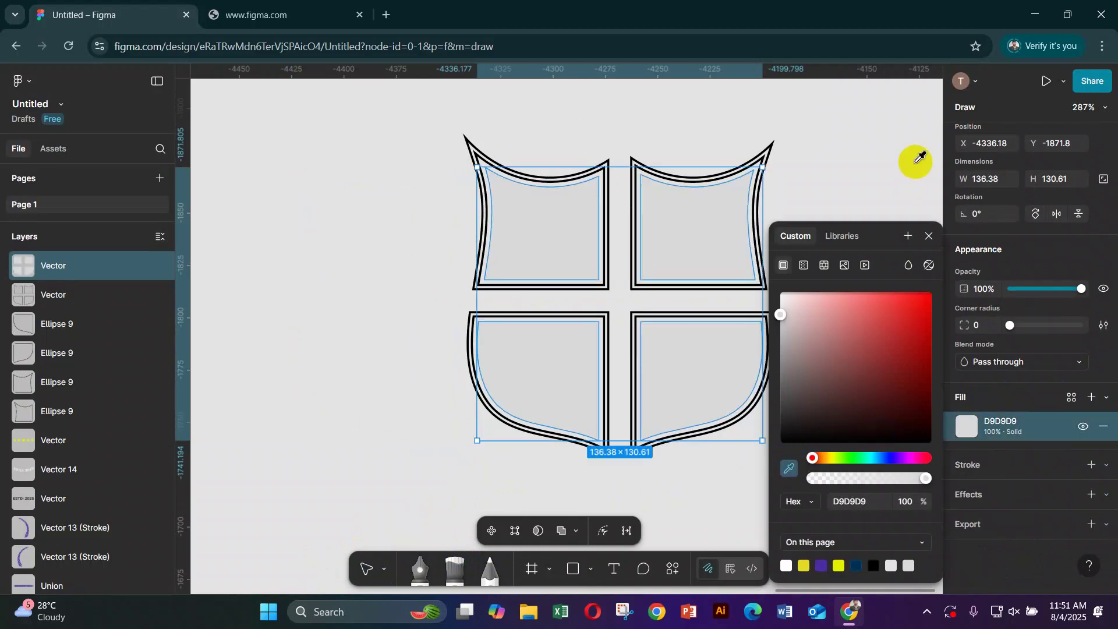
{"action": "scroll", "coordinate": [918, 161], "scroll_direction": "up", "scroll_amount": 4}
{"action": "scroll", "coordinate": [914, 166], "scroll_direction": "up", "scroll_amount": 5}
{"action": "scroll", "coordinate": [746, 208], "scroll_direction": "down", "scroll_amount": 2}
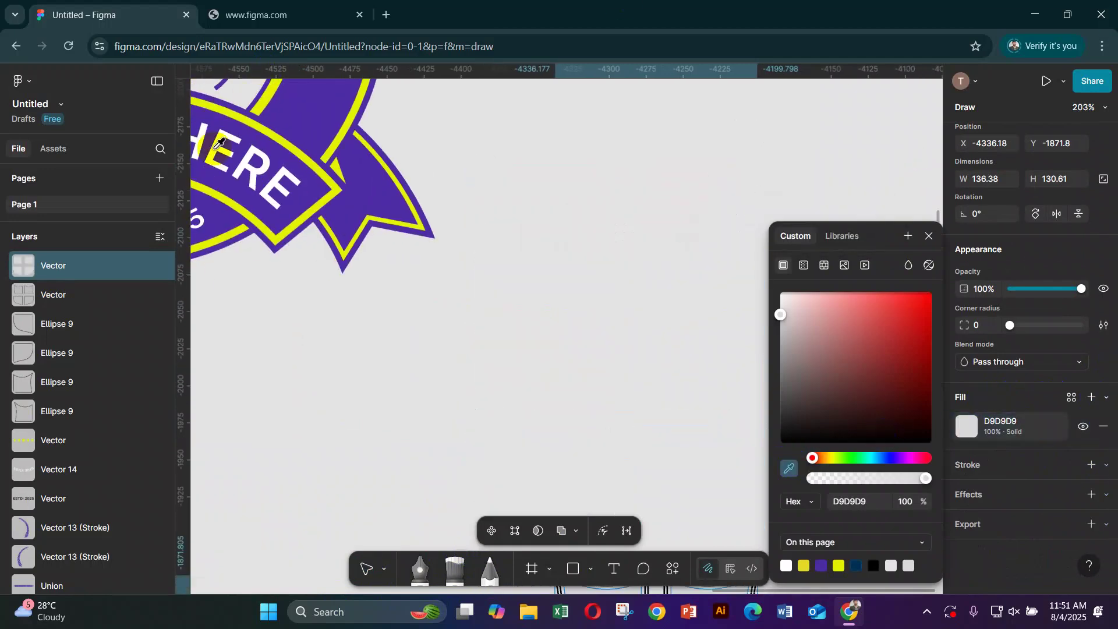
{"action": "left_click", "coordinate": [379, 167]}
{"action": "scroll", "coordinate": [566, 248], "scroll_direction": "down", "scroll_amount": 2}
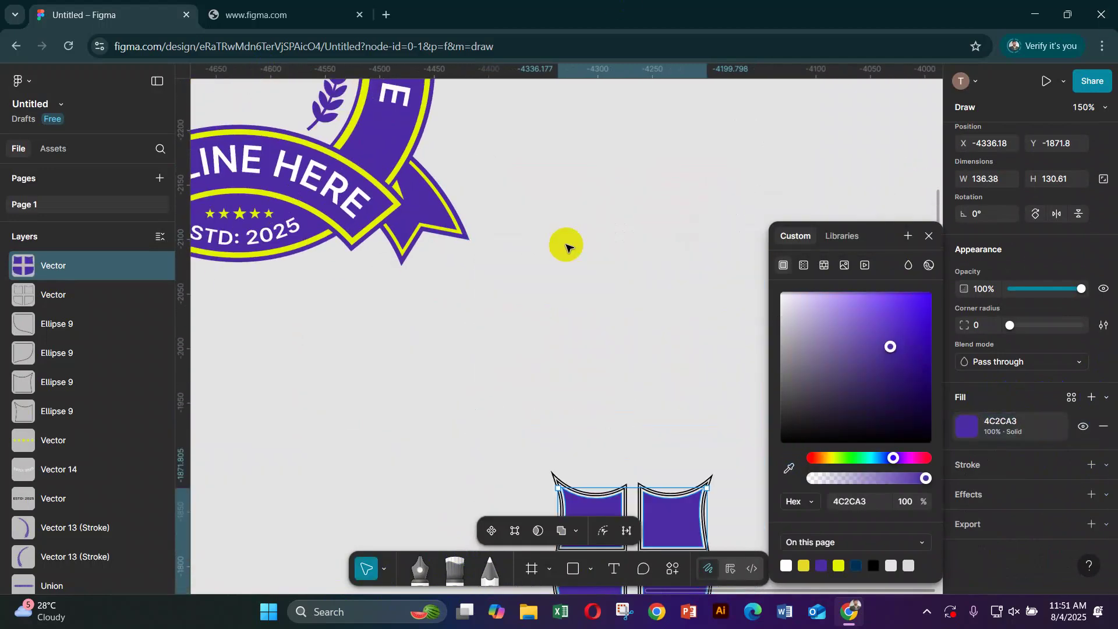
{"action": "scroll", "coordinate": [722, 410], "scroll_direction": "down", "scroll_amount": 1}
{"action": "left_click", "coordinate": [652, 372]}
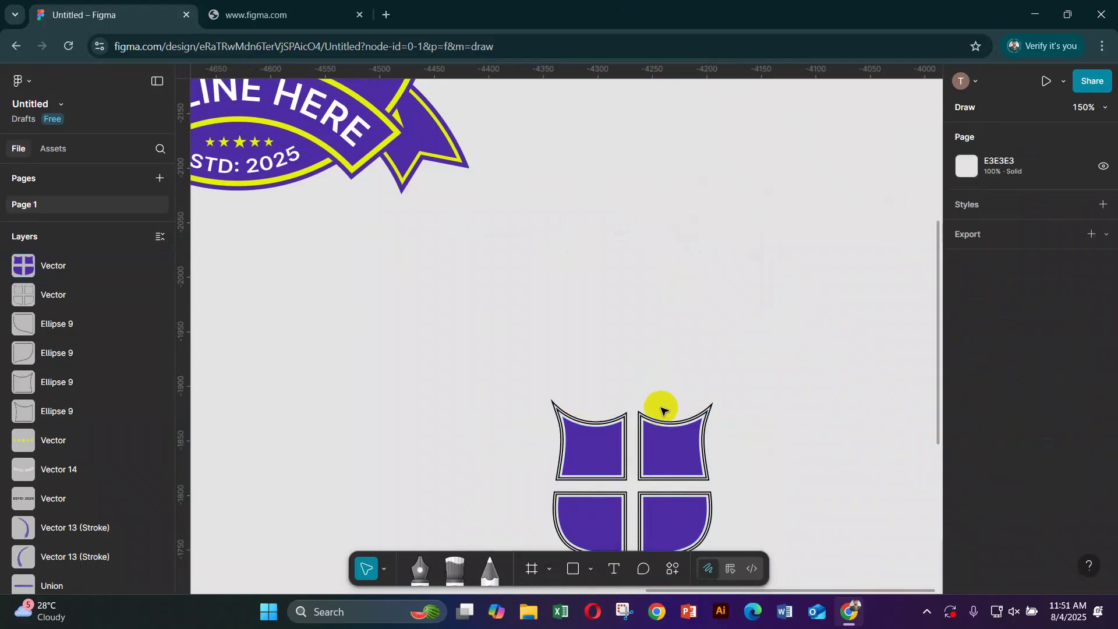
- Replace the middle outline's stroke with a solid fill in the yellow E6F203 sampled from the badge's ribbon
{"action": "scroll", "coordinate": [654, 405], "scroll_direction": "up", "scroll_amount": 4}
{"action": "left_click", "coordinate": [627, 430]}
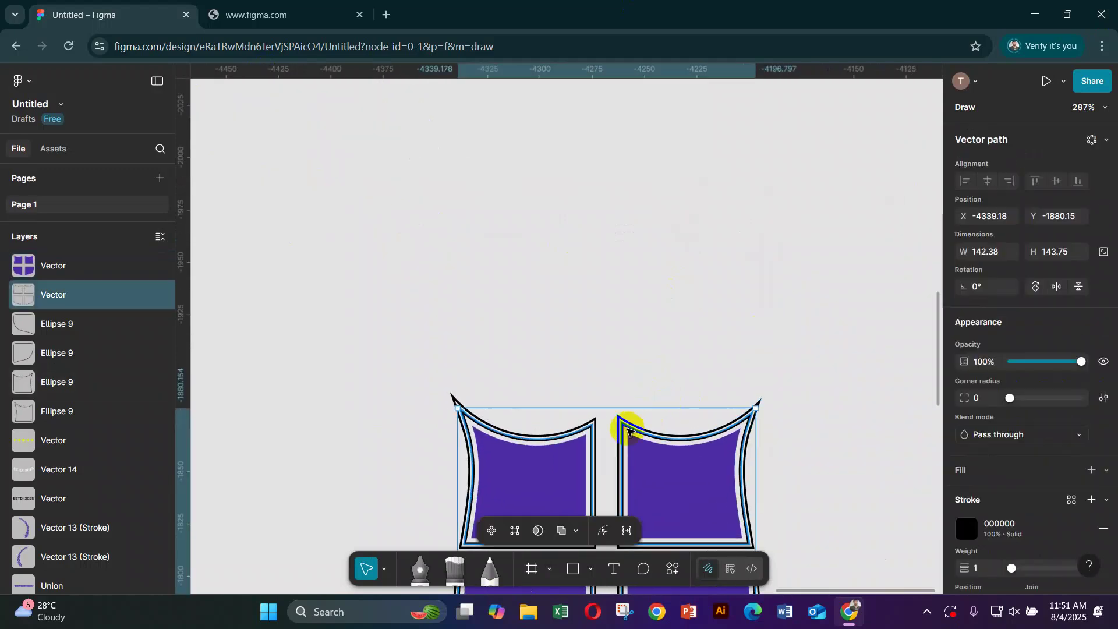
{"action": "left_click", "coordinate": [1107, 528]}
{"action": "left_click", "coordinate": [1091, 469]}
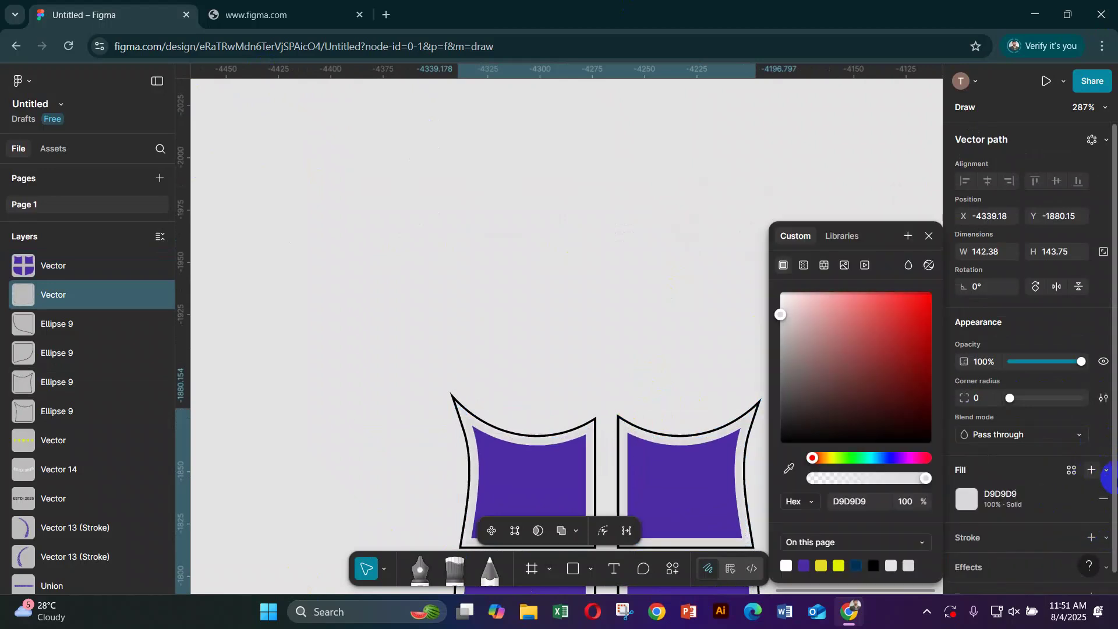
{"action": "left_click", "coordinate": [788, 468]}
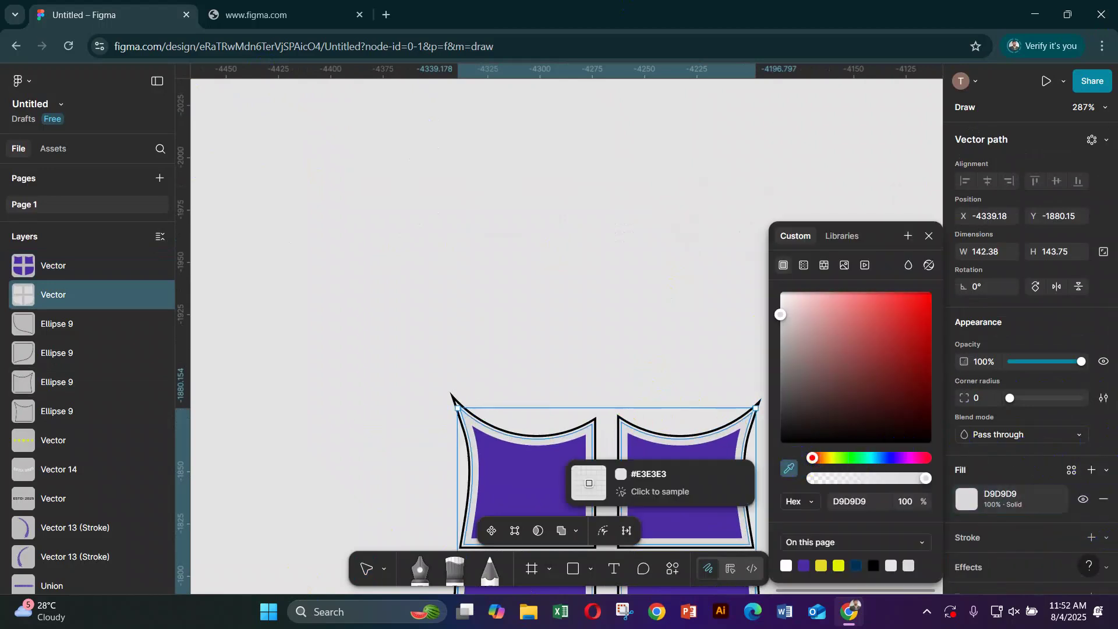
{"action": "scroll", "coordinate": [402, 191], "scroll_direction": "up", "scroll_amount": 3}
{"action": "scroll", "coordinate": [350, 175], "scroll_direction": "up", "scroll_amount": 1}
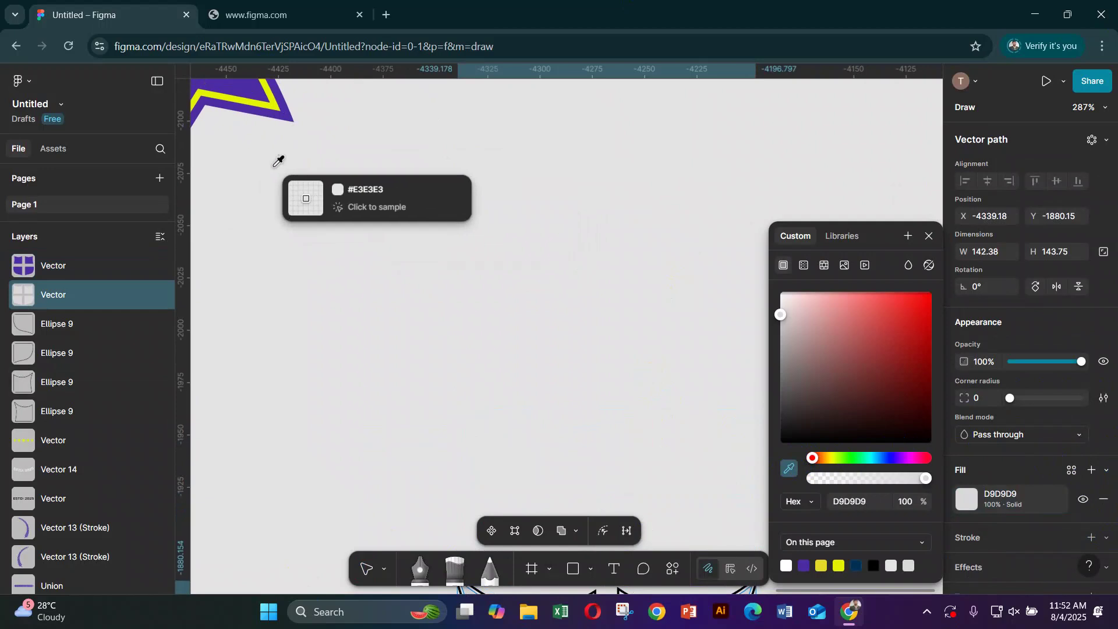
{"action": "left_click", "coordinate": [264, 100]}
{"action": "left_click", "coordinate": [929, 236]}
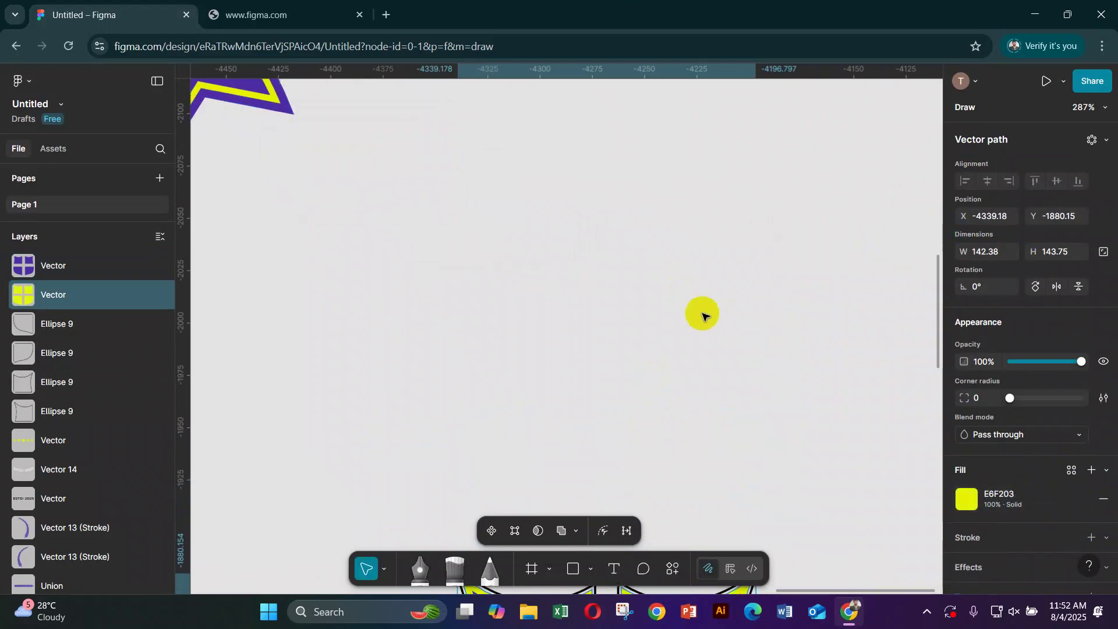
{"action": "scroll", "coordinate": [702, 315], "scroll_direction": "down", "scroll_amount": 7}
{"action": "left_click", "coordinate": [771, 201]}
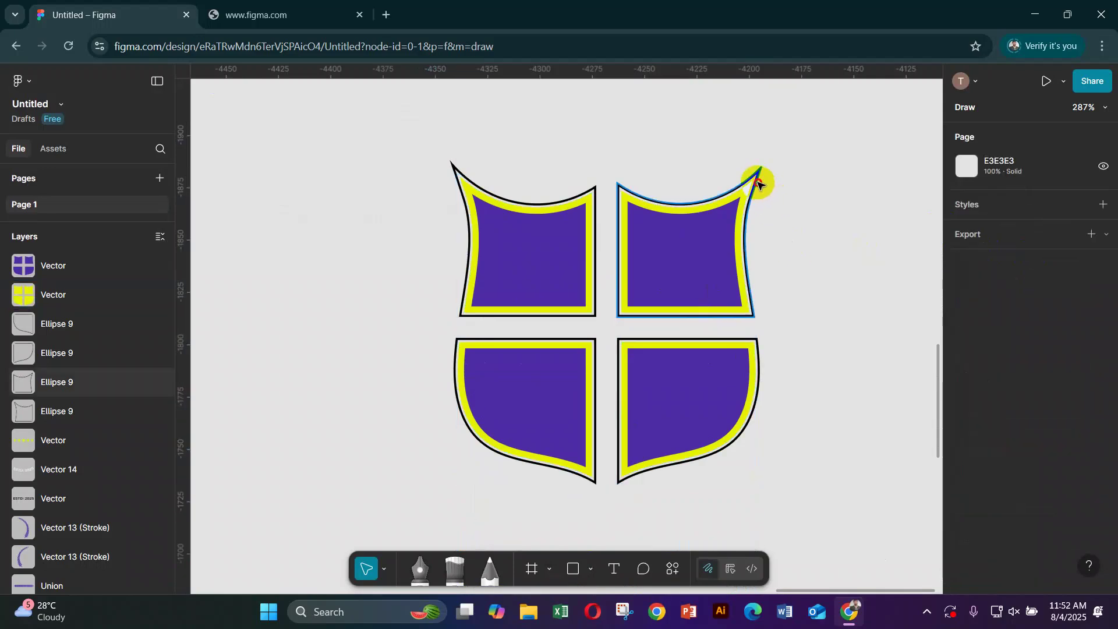
- Select all four outer shield quarters and remove their black stroke
{"action": "left_click", "coordinate": [757, 182]}
{"action": "left_click", "coordinate": [453, 169], "text": "shift"}
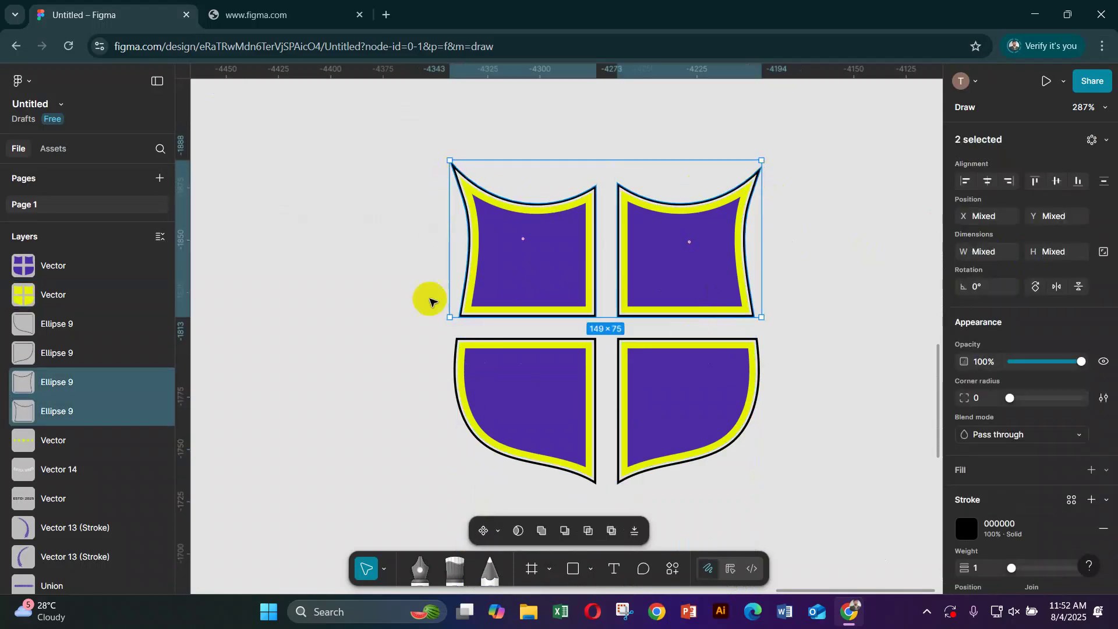
{"action": "left_click", "coordinate": [458, 342], "text": "shift"}
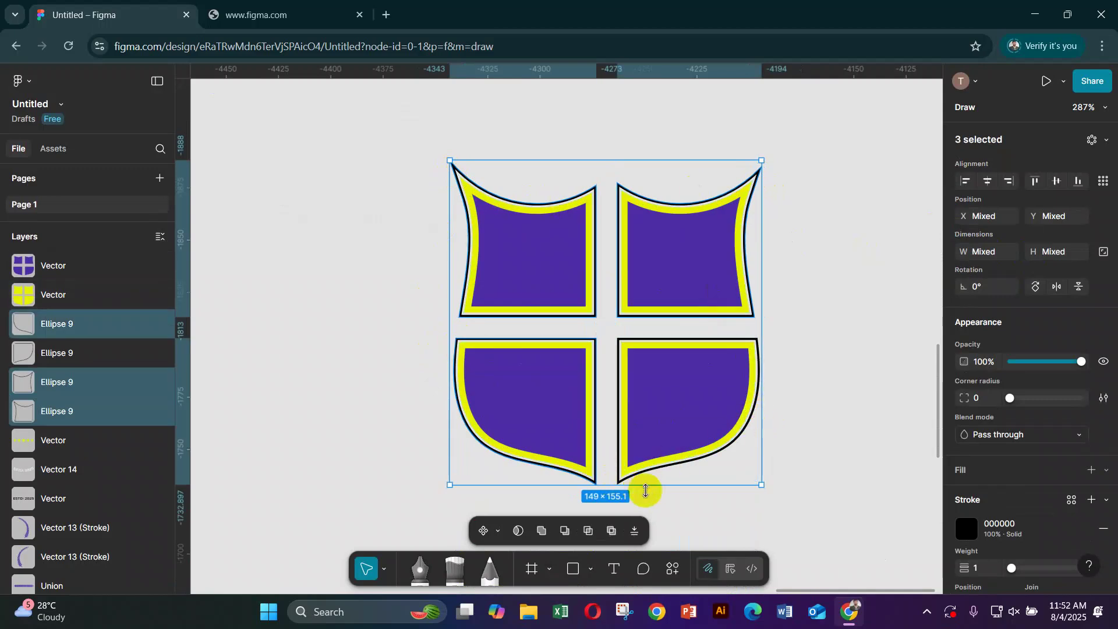
{"action": "scroll", "coordinate": [644, 488], "scroll_direction": "up", "scroll_amount": 5}
{"action": "left_click", "coordinate": [620, 450], "text": "shift"}
{"action": "scroll", "coordinate": [646, 453], "scroll_direction": "down", "scroll_amount": 6}
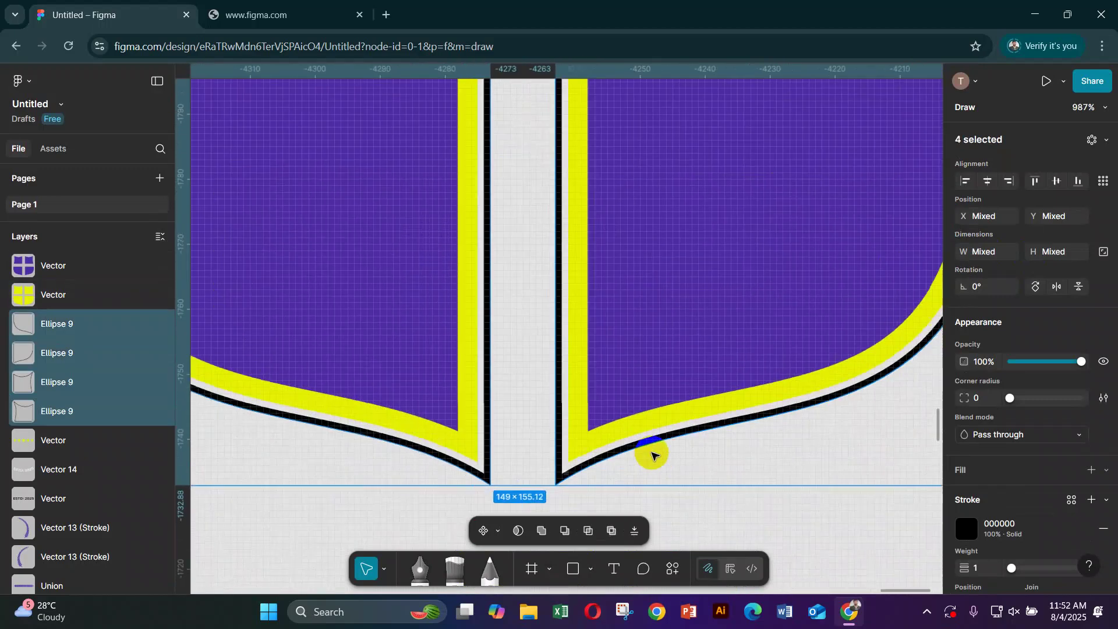
{"action": "scroll", "coordinate": [1106, 512], "scroll_direction": "down", "scroll_amount": 1}
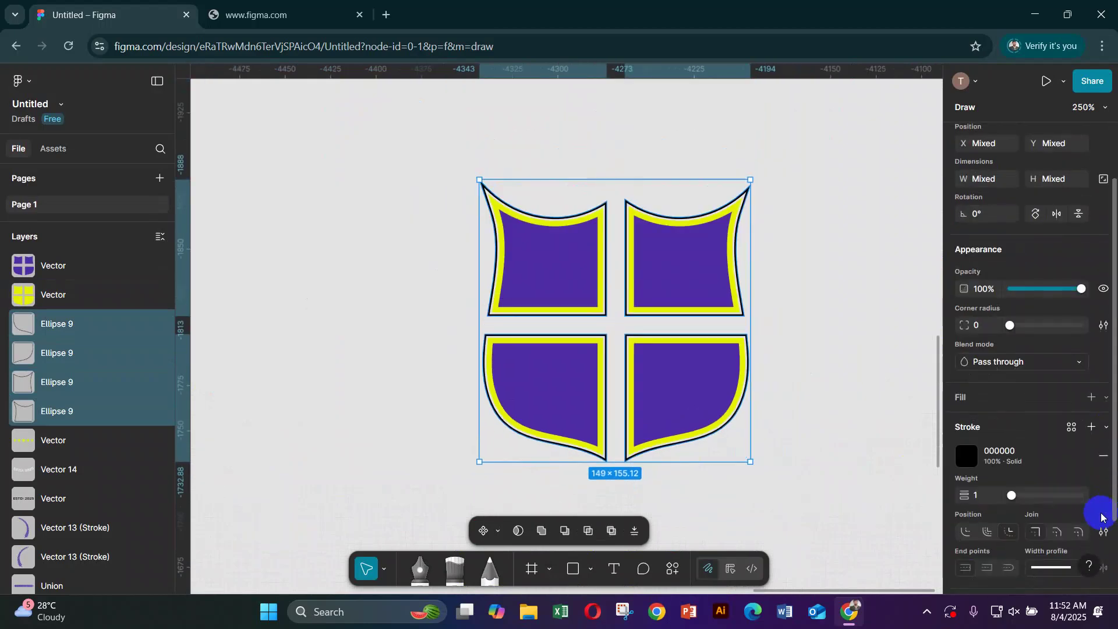
{"action": "left_click", "coordinate": [1103, 457]}
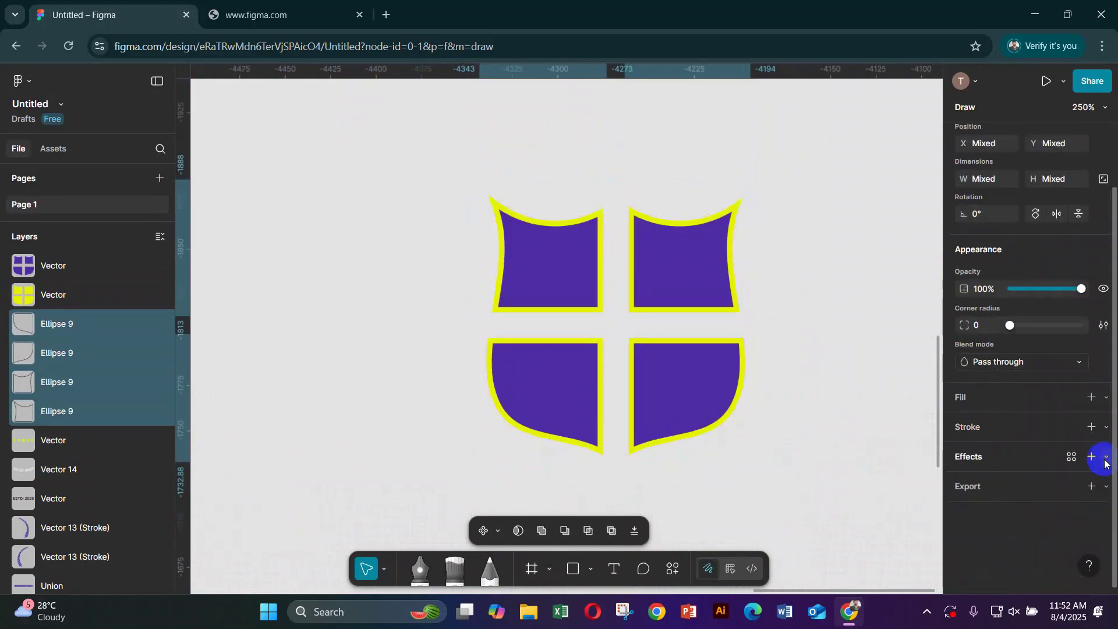
- Fill the four outer shield quarters with the purple 4C2CA3 sampled from the inner quarters
{"action": "left_click", "coordinate": [1091, 397]}
{"action": "left_click", "coordinate": [966, 426]}
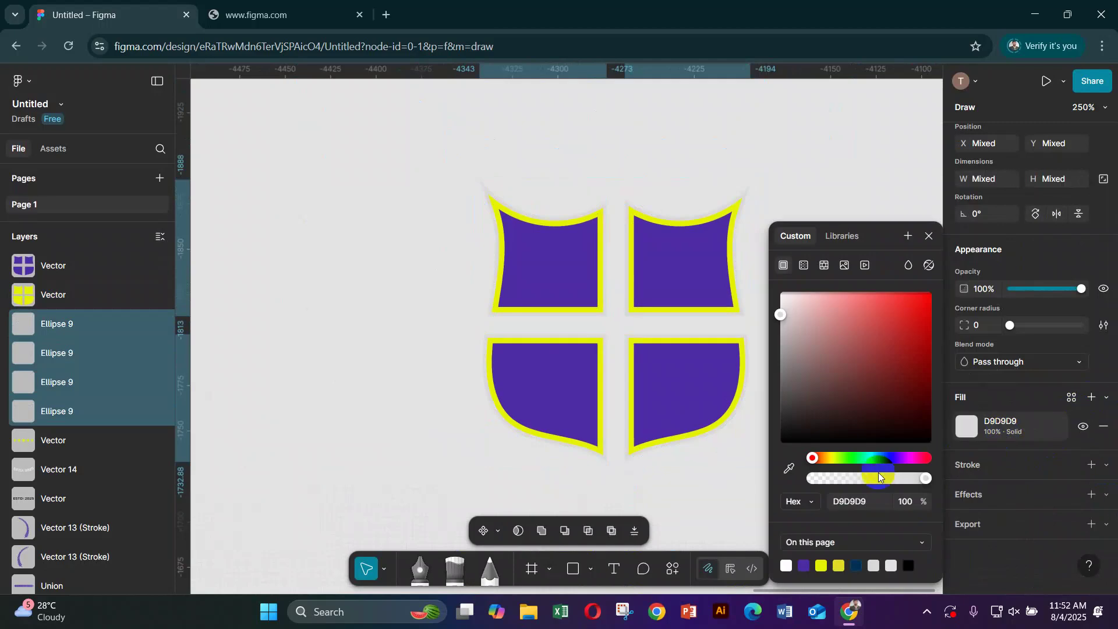
{"action": "left_click", "coordinate": [785, 469]}
{"action": "left_click", "coordinate": [690, 390]}
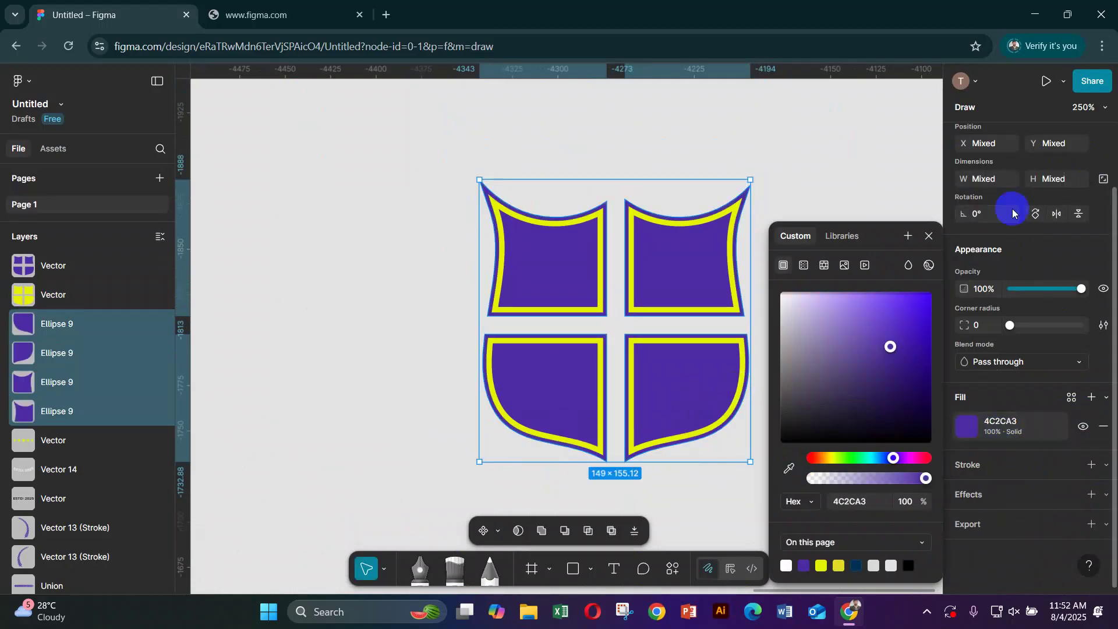
{"action": "left_click", "coordinate": [928, 235]}
{"action": "left_click", "coordinate": [898, 199]}
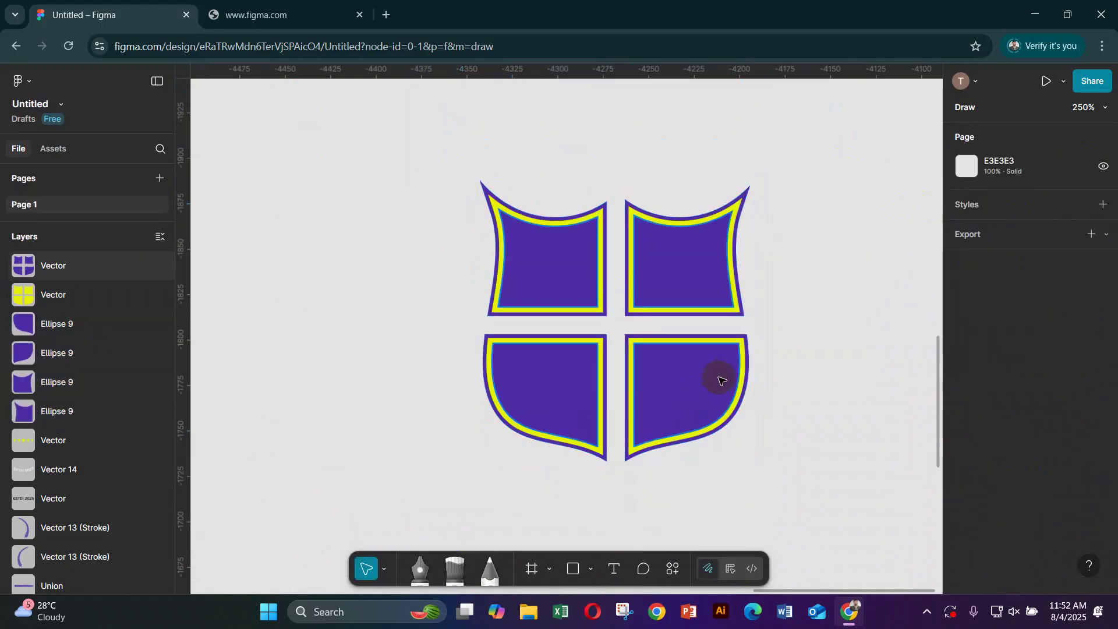
- Move the complete shield emblem to the centre of the purple badge between the laurels and enlarge it to about 106 × 108
{"action": "scroll", "coordinate": [759, 387], "scroll_direction": "down", "scroll_amount": 5}
{"action": "left_click_drag", "start_coordinate": [655, 326], "coordinate": [773, 438]}
{"action": "left_click_drag", "start_coordinate": [751, 377], "coordinate": [598, 199]}
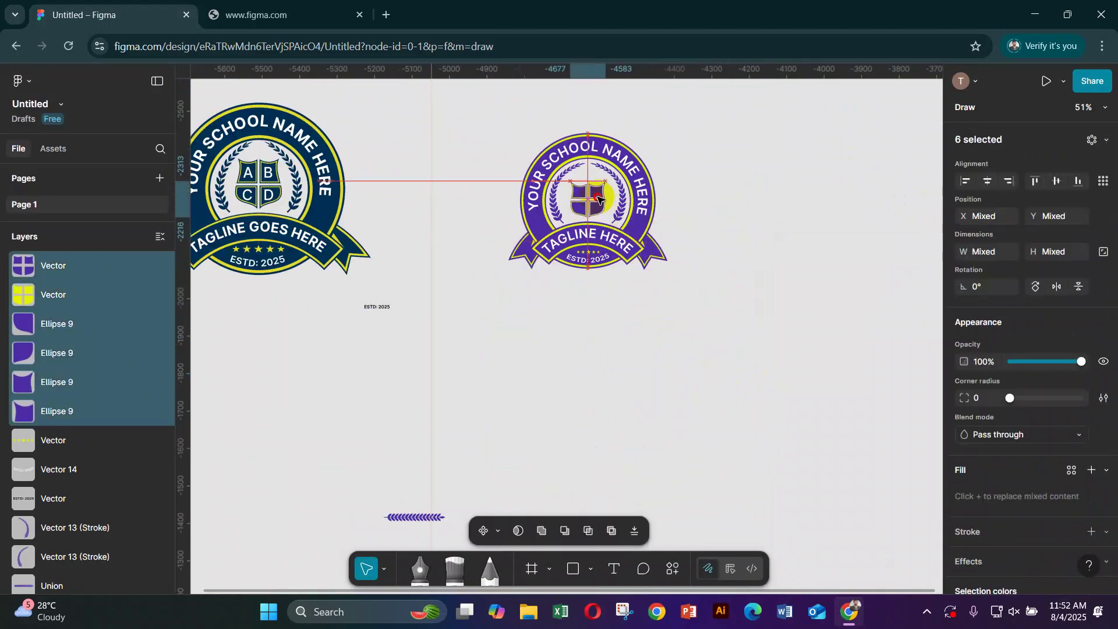
{"action": "scroll", "coordinate": [664, 249], "scroll_direction": "up", "scroll_amount": 10}
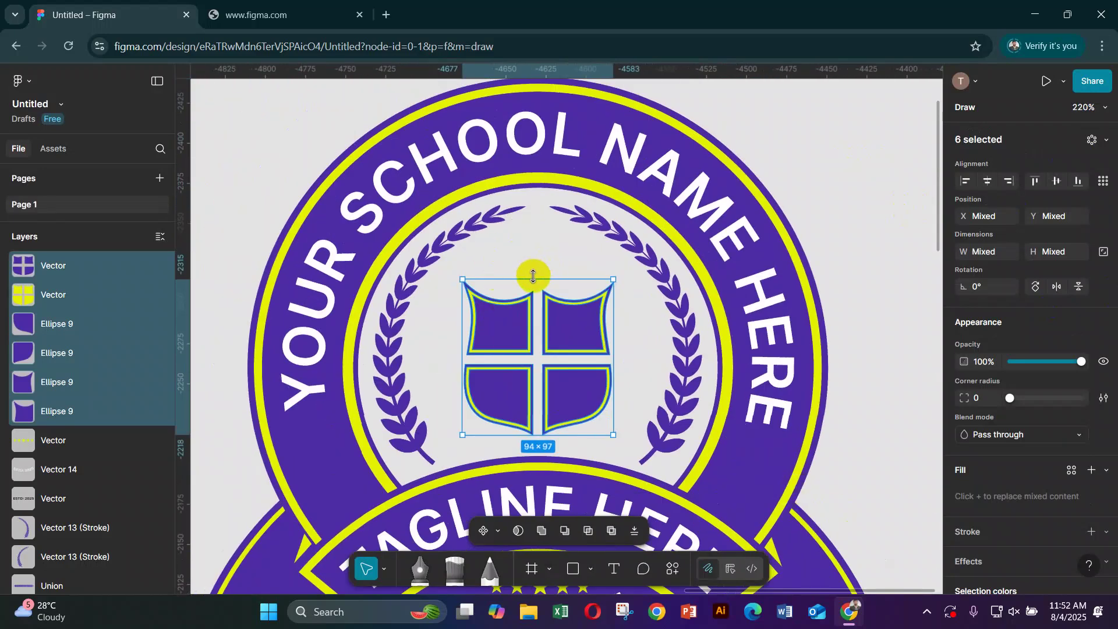
{"action": "left_click_drag", "start_coordinate": [528, 264], "coordinate": [526, 239]}
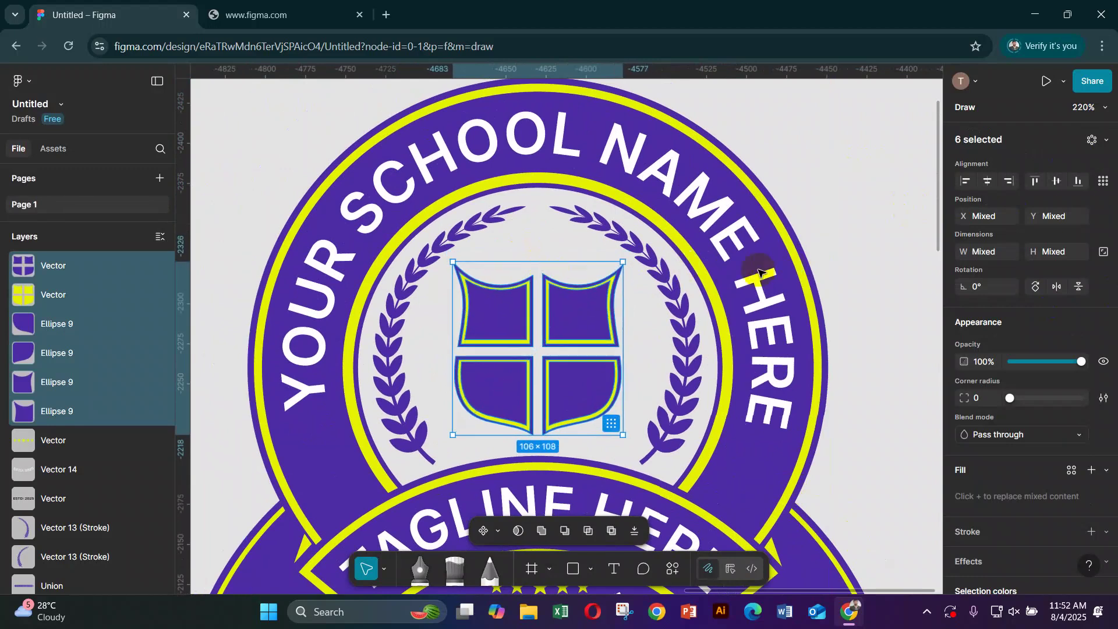
{"action": "left_click", "coordinate": [867, 283]}
- Add the letter A as text beside the badge in Inter Bold, size 25
{"action": "scroll", "coordinate": [868, 326], "scroll_direction": "down", "scroll_amount": 5}
{"action": "left_click", "coordinate": [642, 572]}
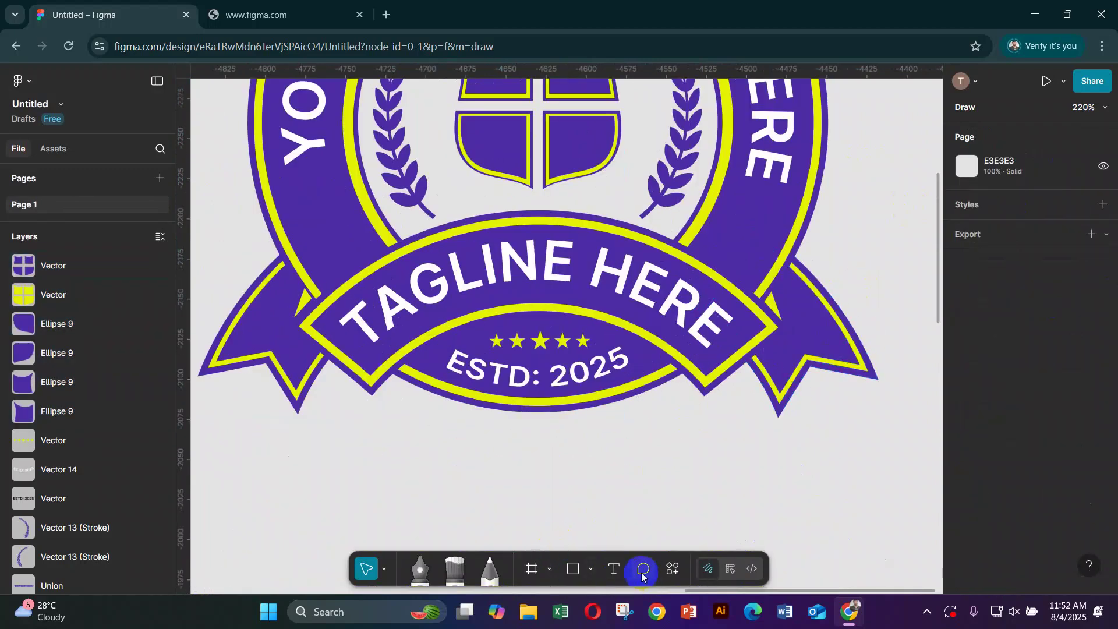
{"action": "left_click", "coordinate": [619, 574]}
{"action": "scroll", "coordinate": [645, 549], "scroll_direction": "up", "scroll_amount": 5}
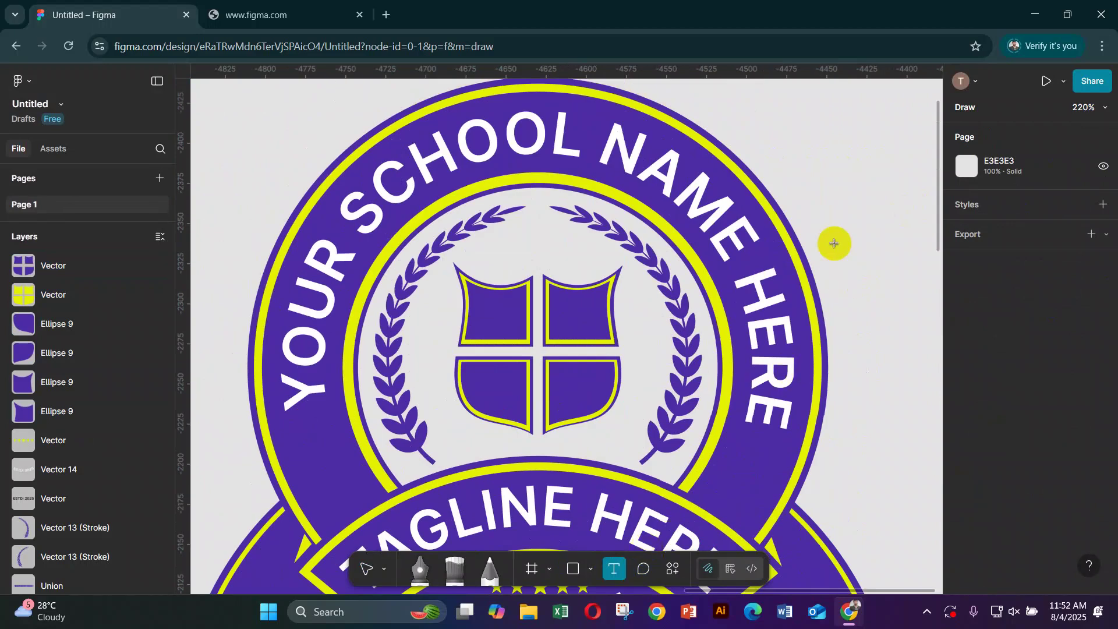
{"action": "left_click", "coordinate": [807, 183]}
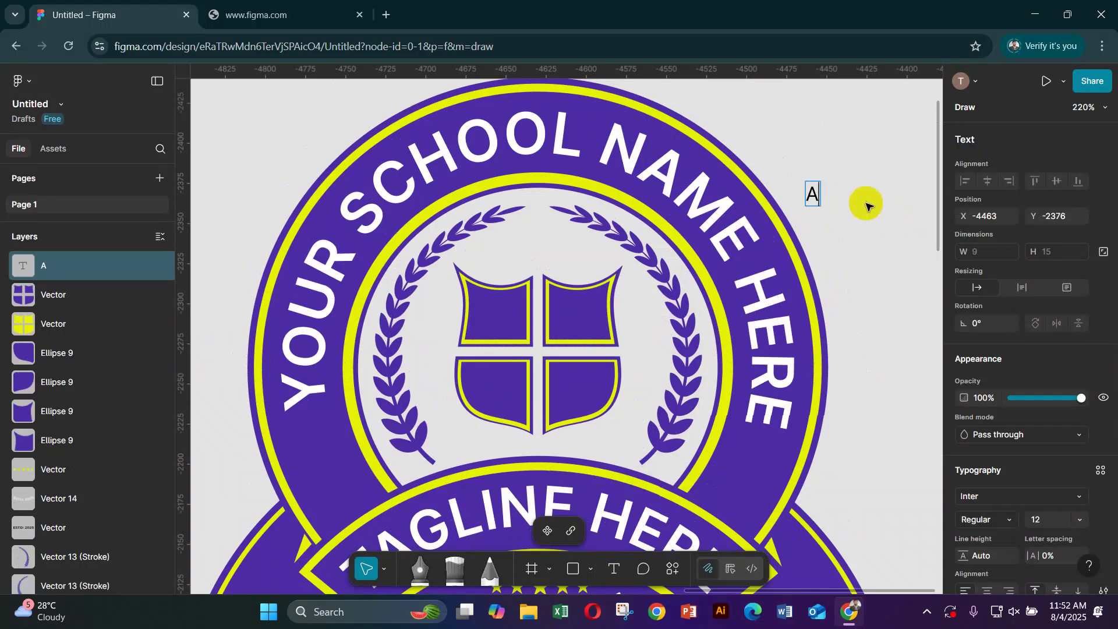
{"action": "key", "text": "Escape"}
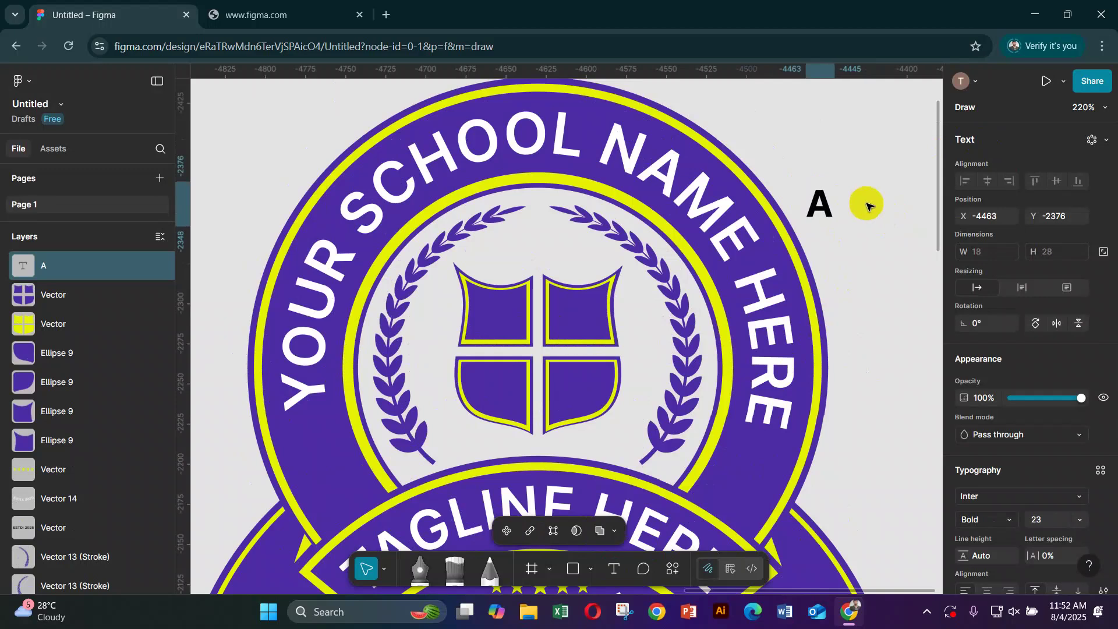
- Set the letter A's fill to white FFFFFF
{"action": "scroll", "coordinate": [1056, 466], "scroll_direction": "down", "scroll_amount": 3}
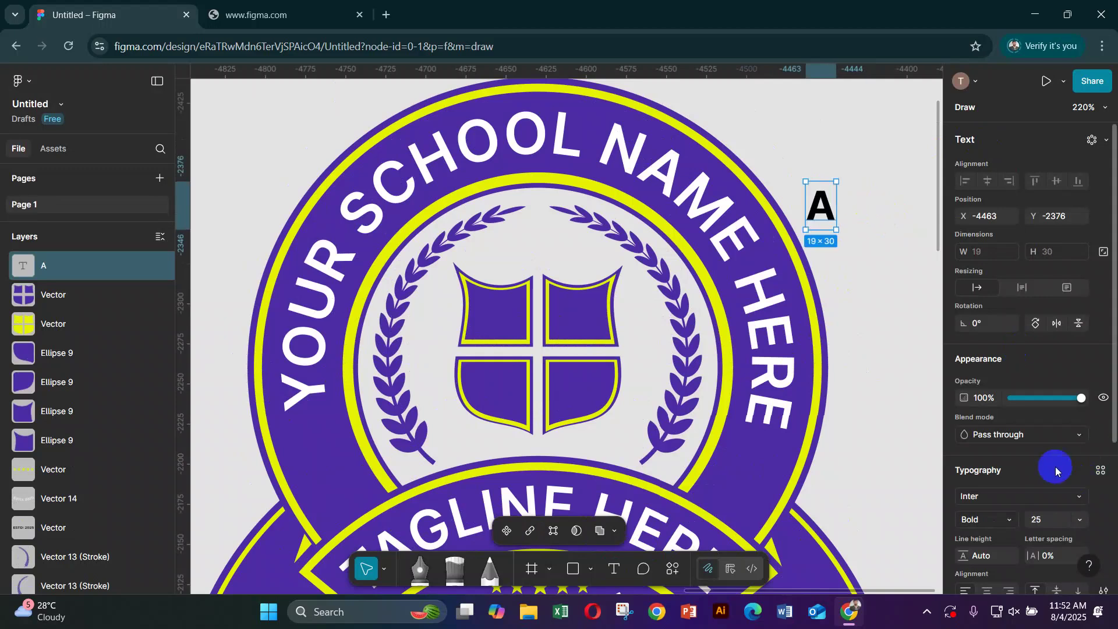
{"action": "left_click", "coordinate": [966, 509]}
{"action": "left_click", "coordinate": [781, 294]}
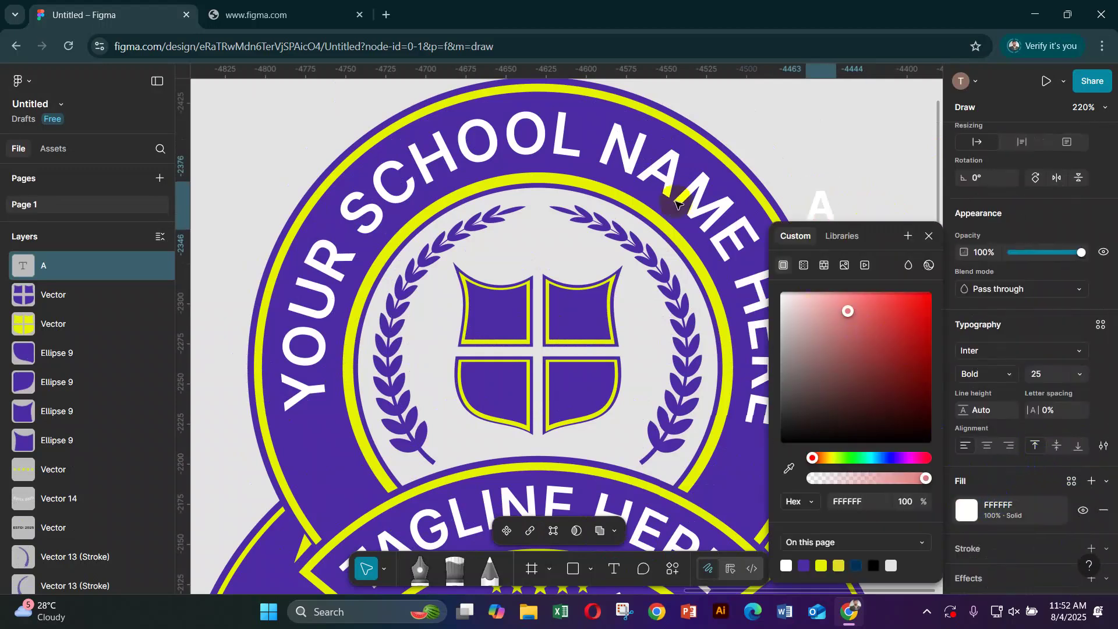
{"action": "left_click", "coordinate": [929, 236]}
{"action": "left_click", "coordinate": [873, 173]}
- Place the A in the shield's upper-left quarter and a copy changed to B in the upper-right quarter
{"action": "left_click_drag", "start_coordinate": [823, 212], "coordinate": [578, 314]}
{"action": "double_click", "coordinate": [578, 314]}
{"action": "type", "text": "B"}
- Copy the letters into the two lower shield quarters, changing them to C at lower left and D at lower right
{"action": "left_click_drag", "start_coordinate": [574, 315], "coordinate": [579, 390], "text": "alt"}
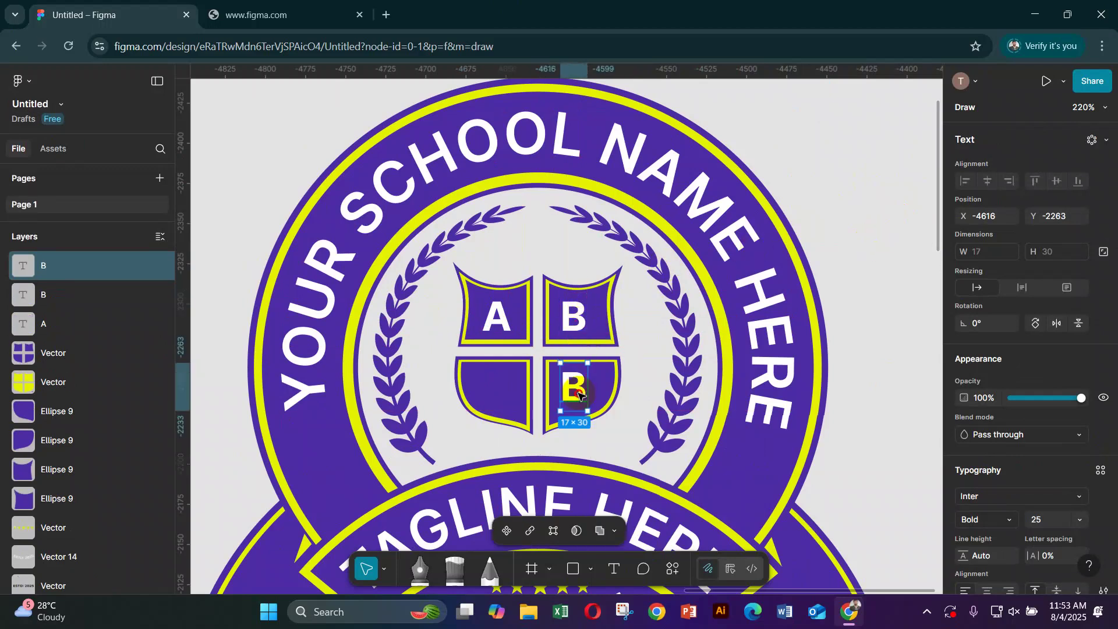
{"action": "double_click", "coordinate": [579, 388]}
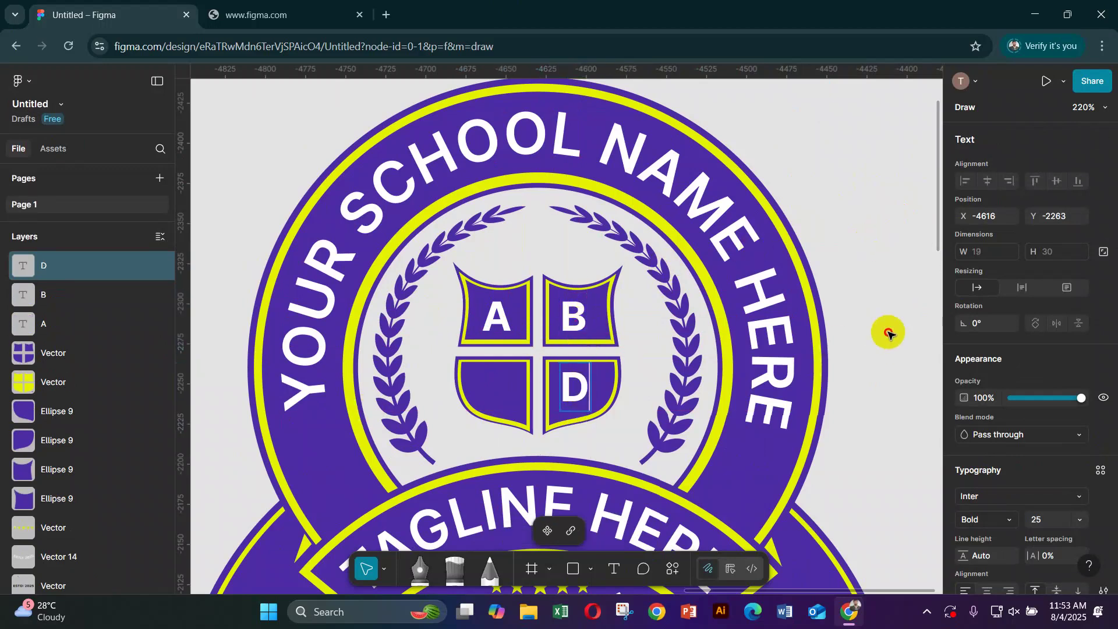
{"action": "left_click_drag", "start_coordinate": [505, 320], "coordinate": [509, 392], "text": "alt"}
{"action": "double_click", "coordinate": [501, 394]}
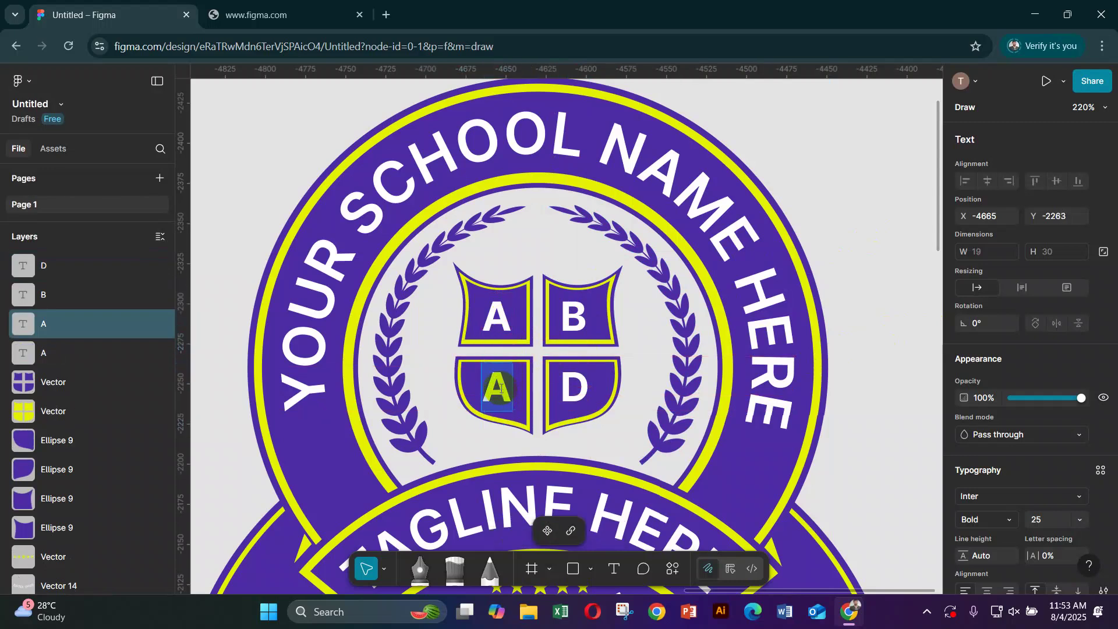
{"action": "scroll", "coordinate": [873, 245], "scroll_direction": "down", "scroll_amount": 6}
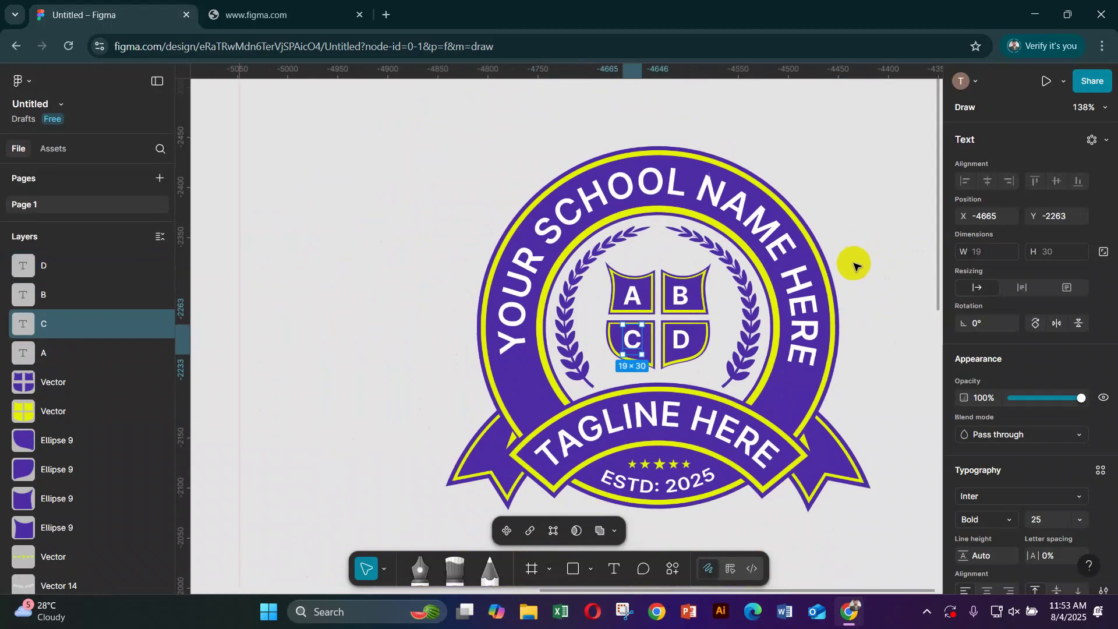
{"action": "left_click", "coordinate": [786, 488]}
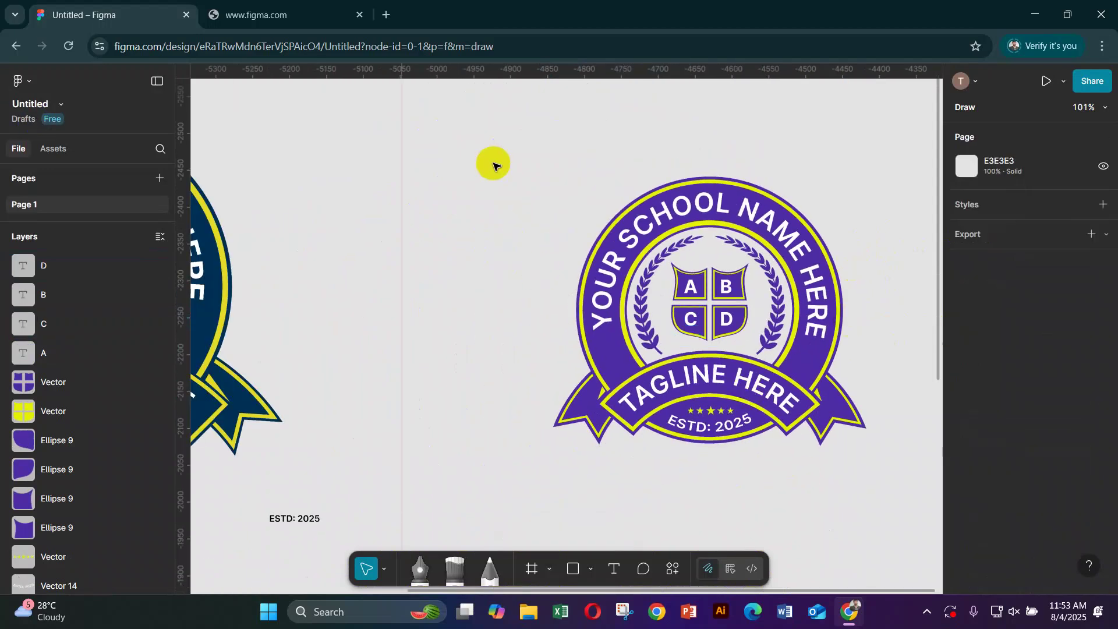
- Convert the whole purple badge's strokes and text to outlines and group all its parts
{"action": "left_click_drag", "start_coordinate": [493, 160], "coordinate": [865, 459]}
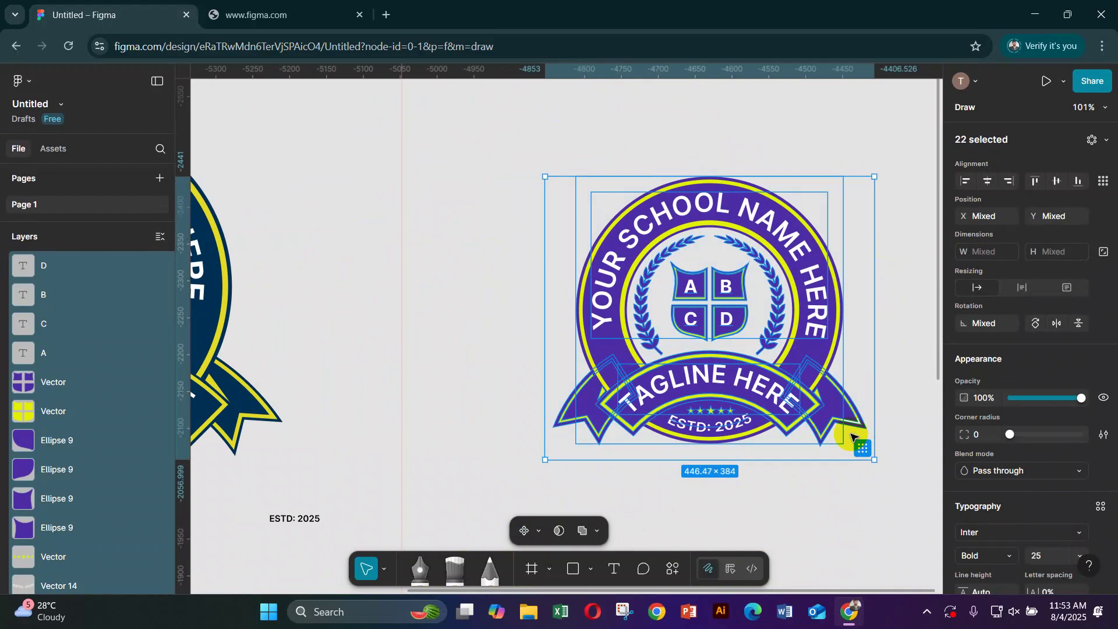
{"action": "key", "text": "ctrl+shift+o"}
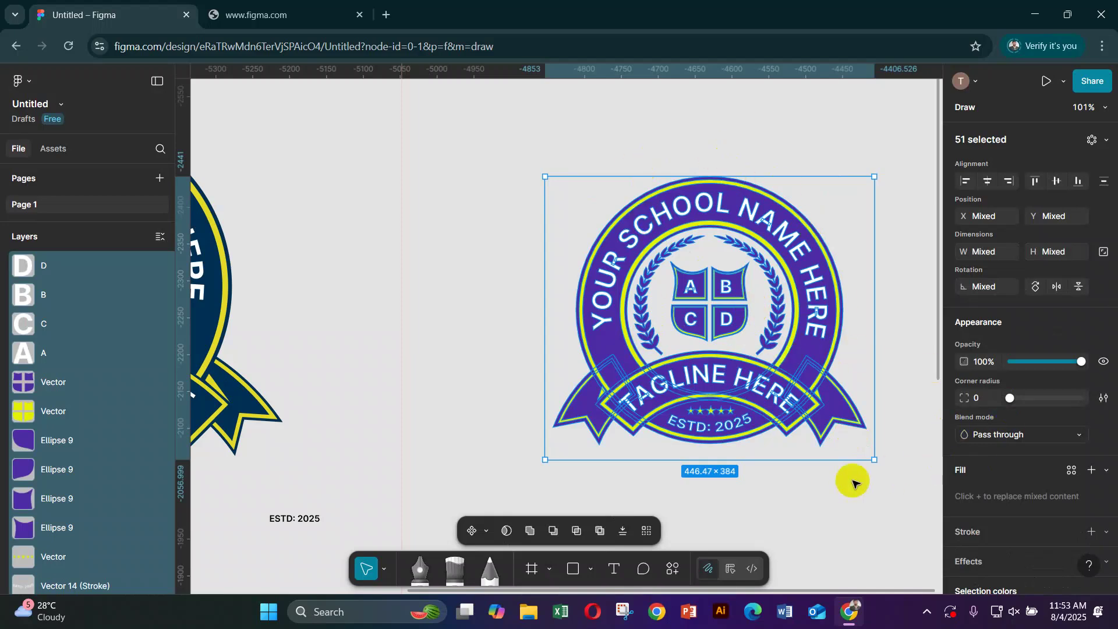
{"action": "right_click", "coordinate": [781, 304]}
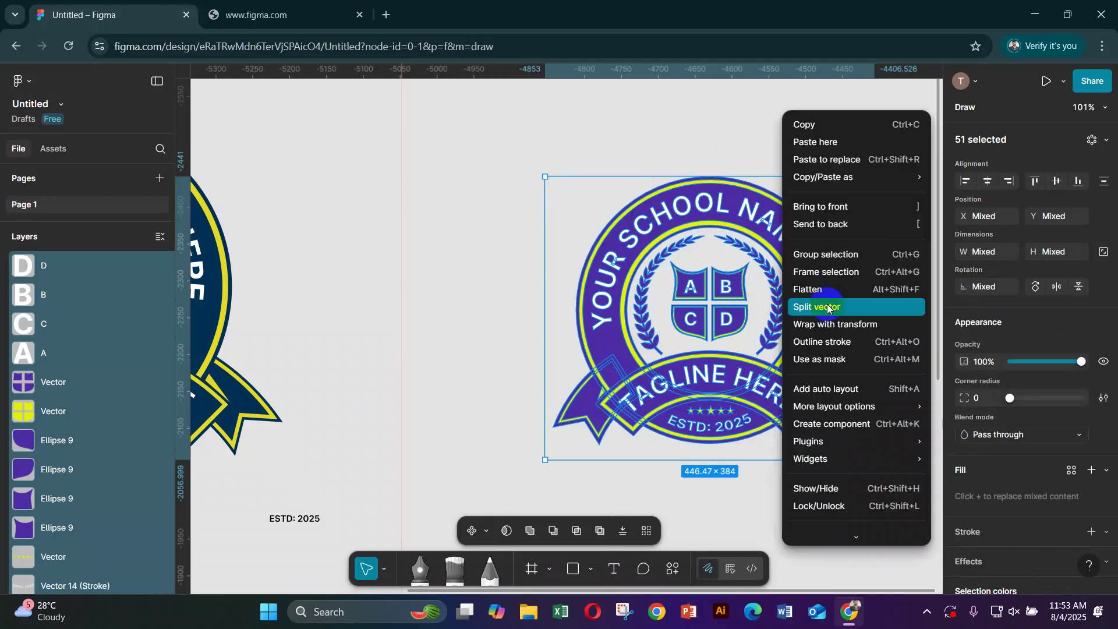
{"action": "left_click", "coordinate": [841, 258]}
{"action": "left_click", "coordinate": [875, 397]}
{"action": "left_click_drag", "start_coordinate": [816, 488], "coordinate": [692, 461]}
{"action": "left_click_drag", "start_coordinate": [771, 387], "coordinate": [700, 393]}
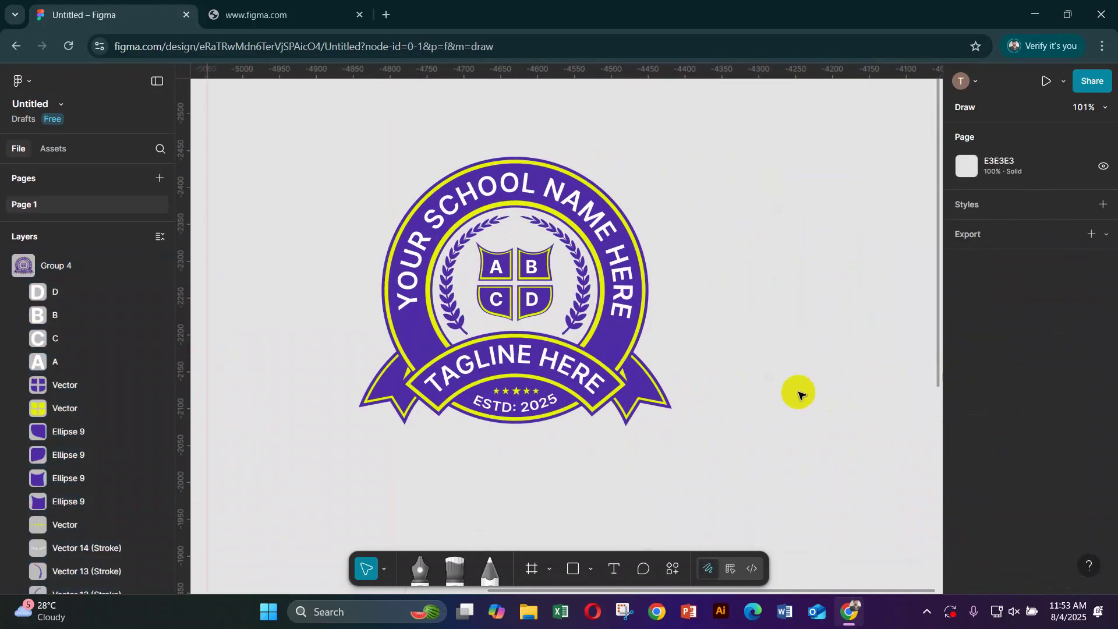